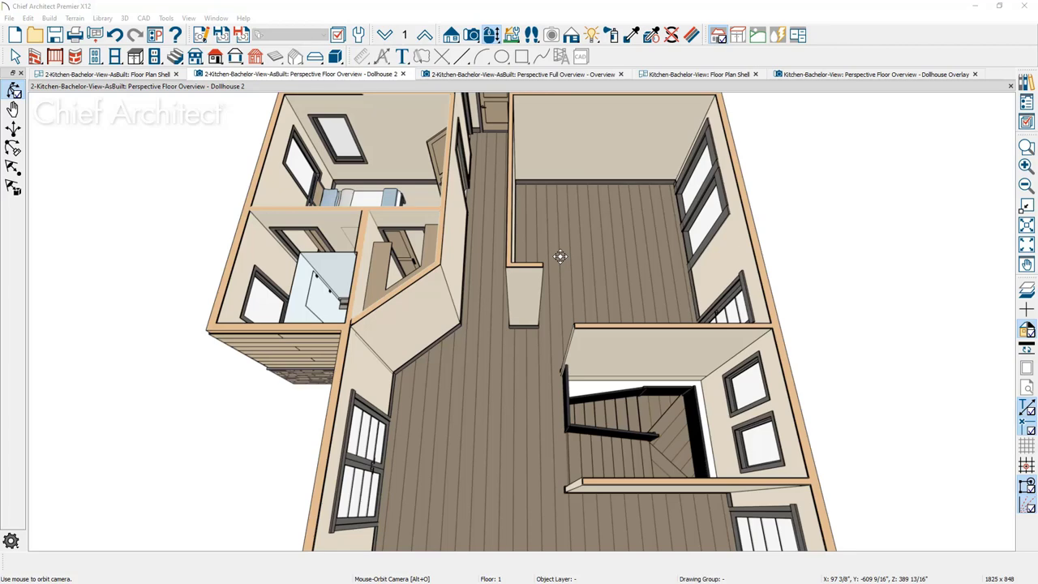
Step: Compare the as-built floor plan and its client requirements with the remodeled floor plan and the dollhouse overlay
{"action": "left_click", "coordinate": [165, 75]}
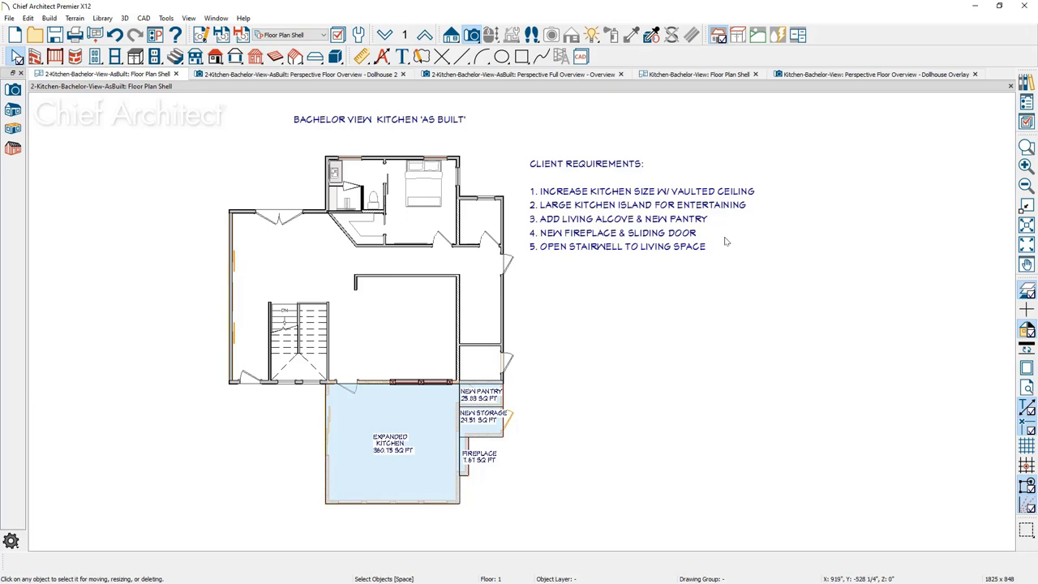
{"action": "left_click", "coordinate": [670, 75]}
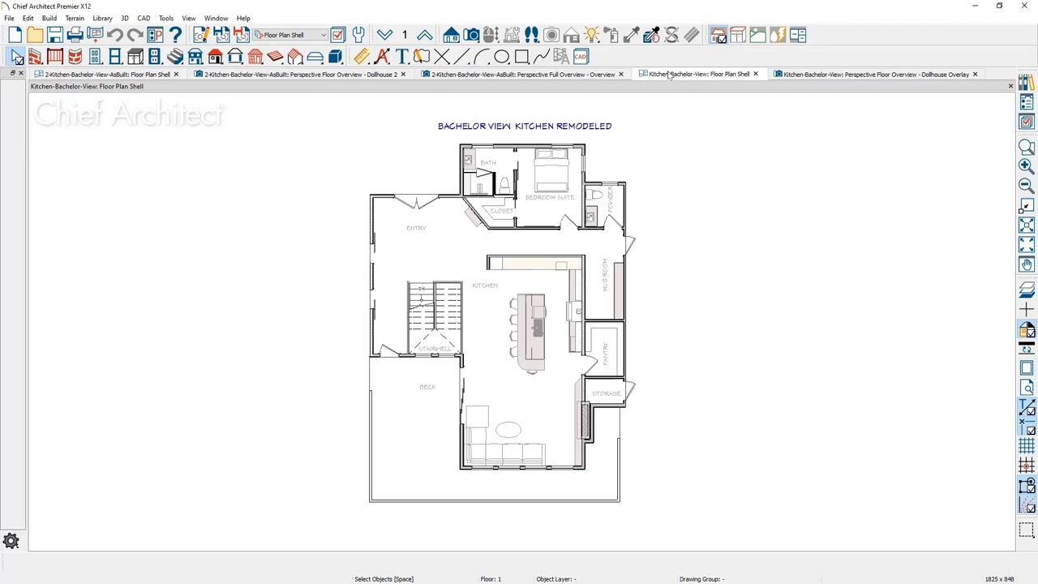
{"action": "left_click", "coordinate": [800, 75]}
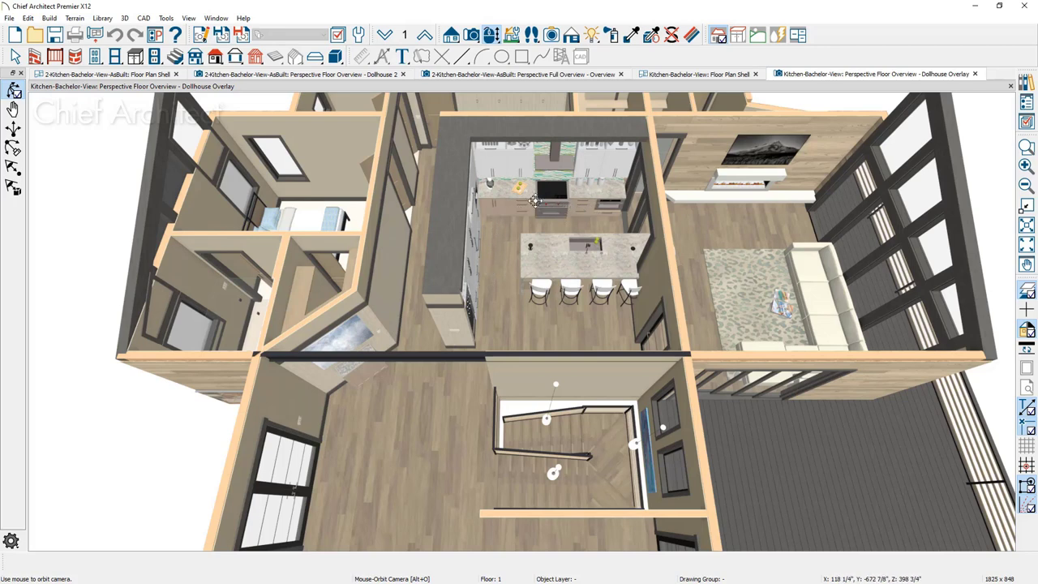
Step: In the as-built plan, break the exterior wall above the expanded kitchen area at both of that area's upper corners
{"action": "left_click", "coordinate": [129, 75]}
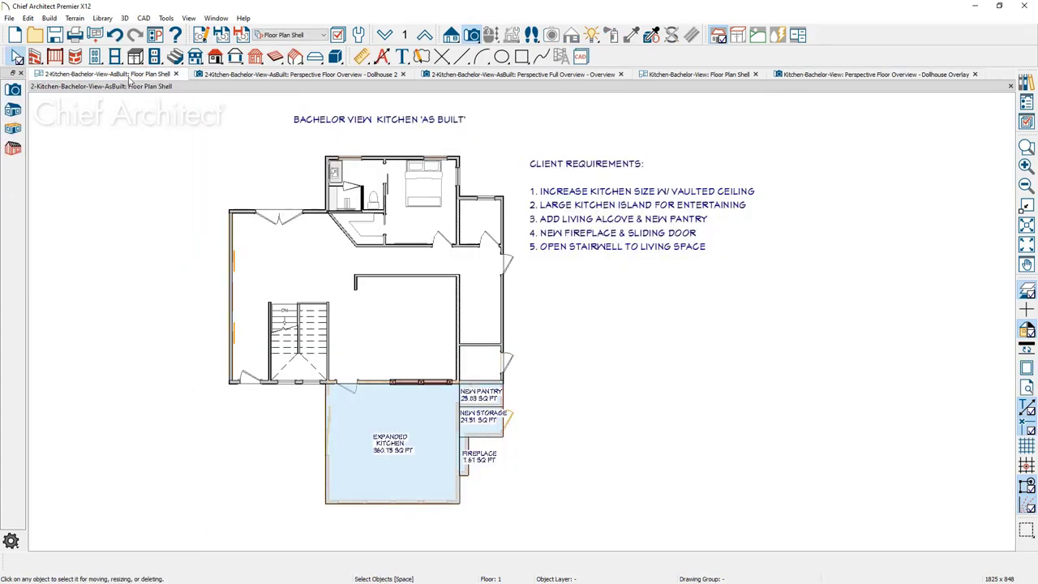
{"action": "key", "text": "shift+z"}
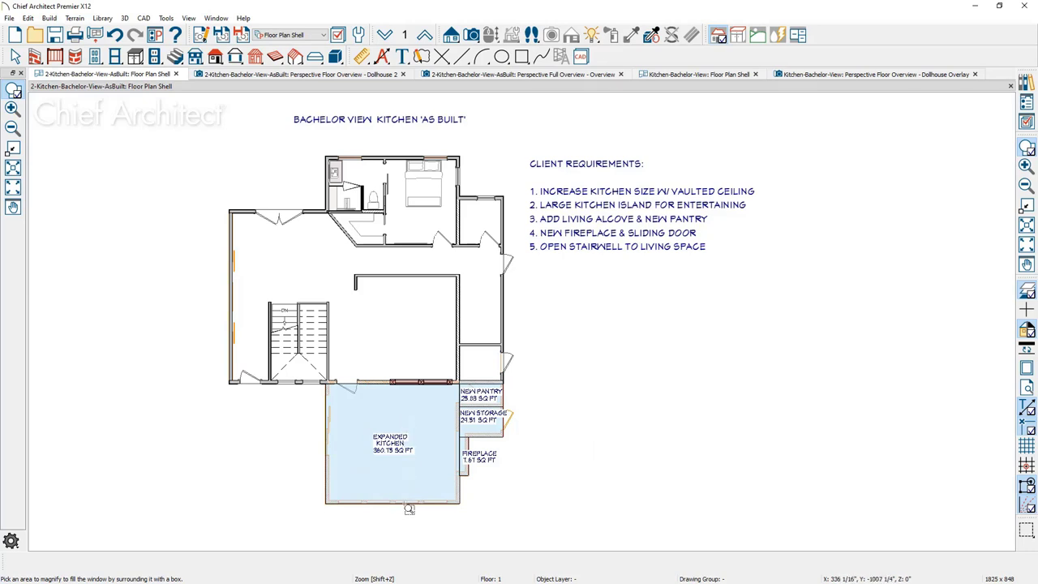
{"action": "left_click_drag", "start_coordinate": [538, 350], "coordinate": [297, 530]}
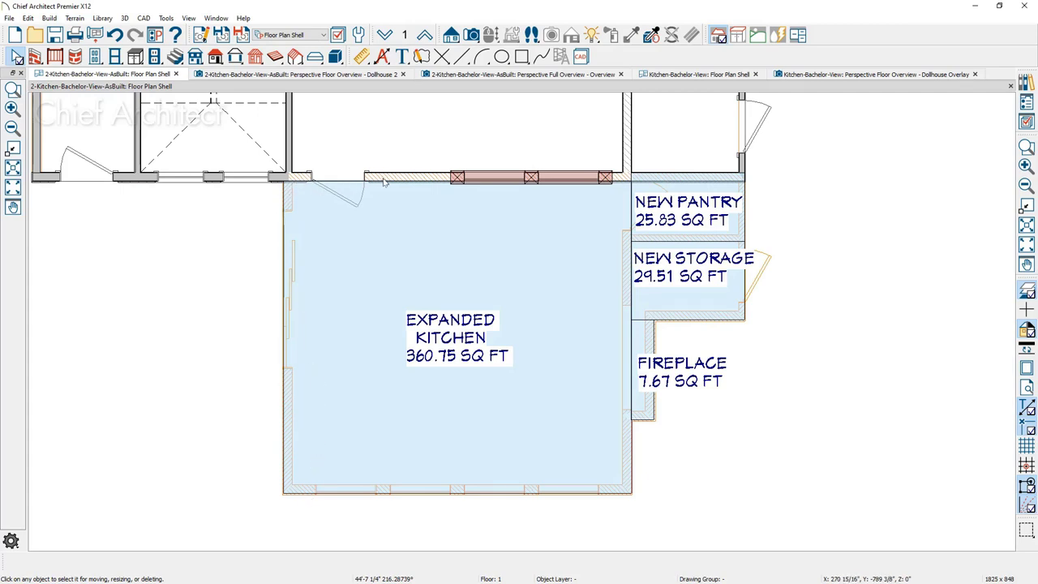
{"action": "key", "text": "space"}
{"action": "left_click", "coordinate": [384, 180]}
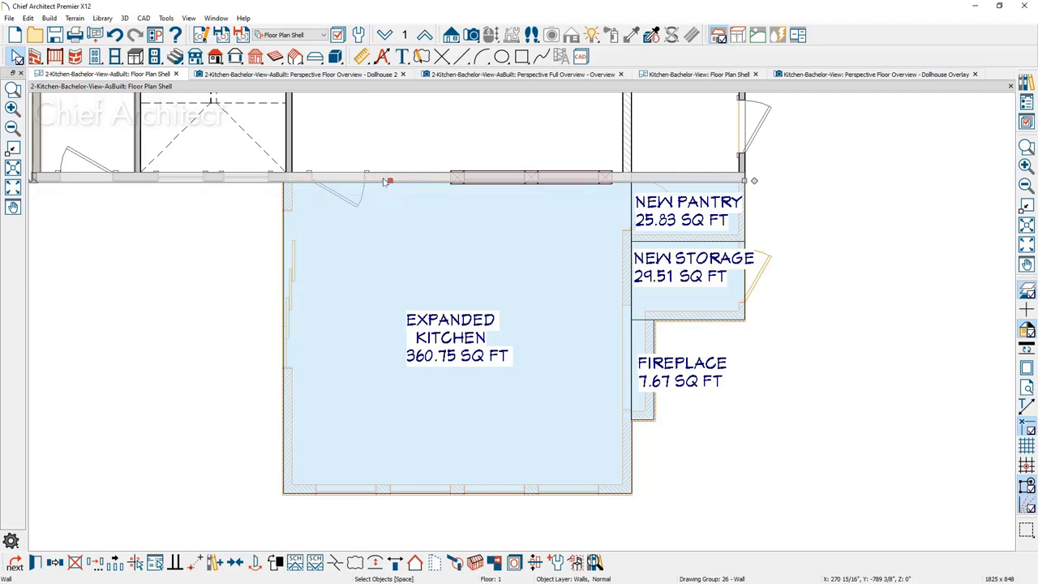
{"action": "left_click", "coordinate": [333, 562]}
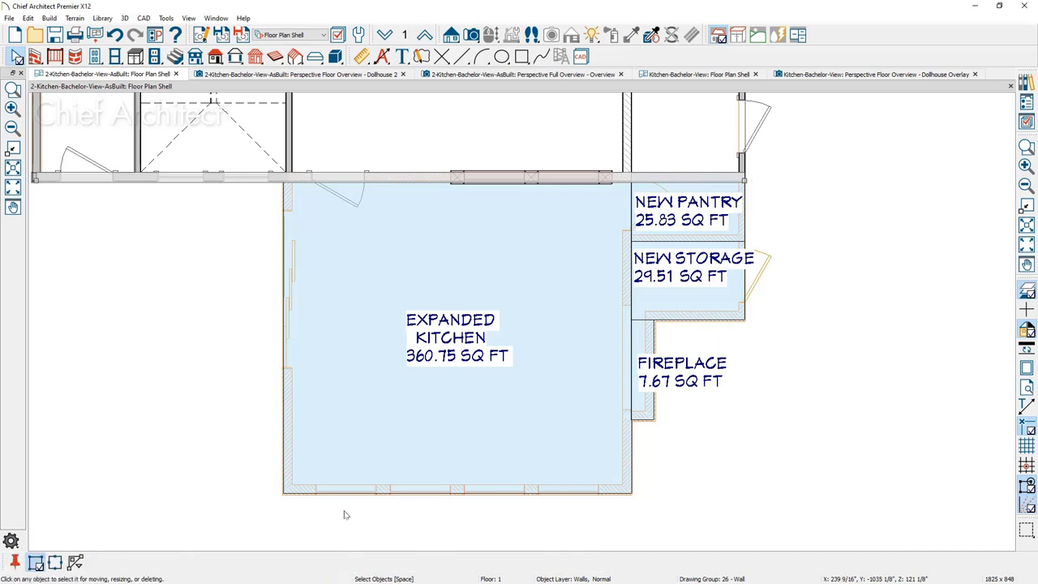
{"action": "left_click", "coordinate": [626, 180]}
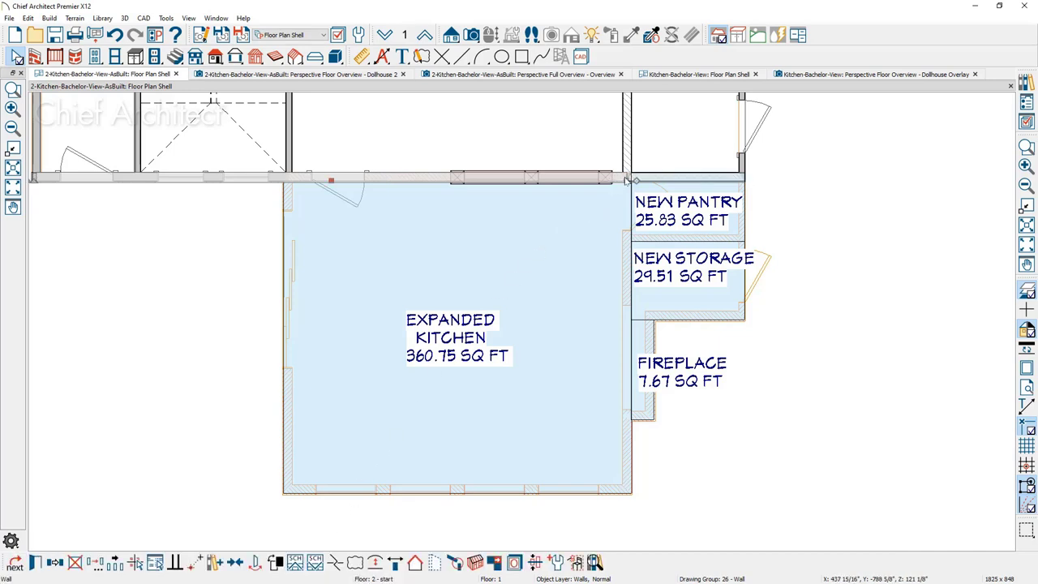
{"action": "left_click", "coordinate": [335, 562]}
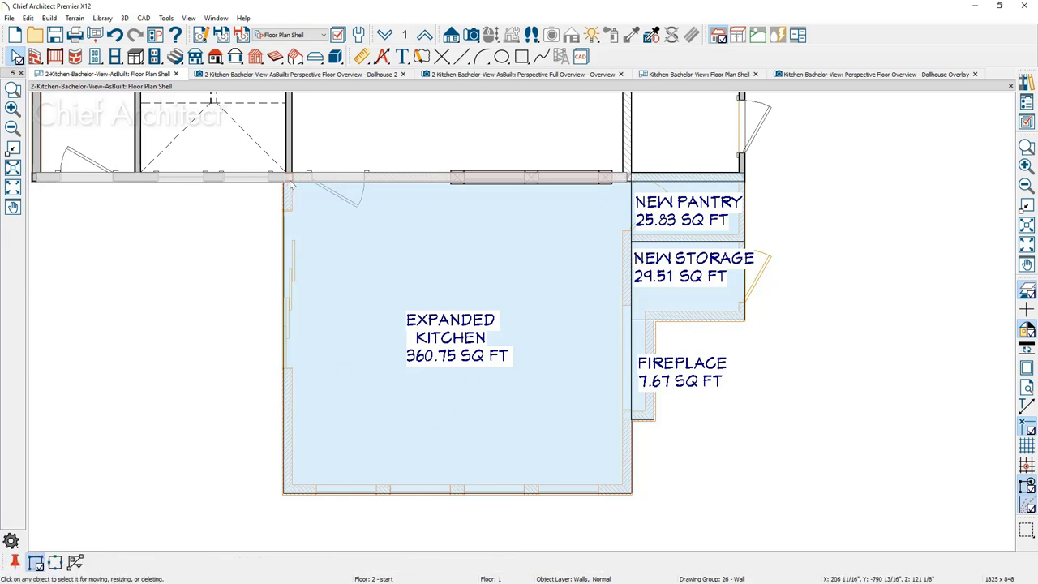
{"action": "left_click", "coordinate": [291, 181]}
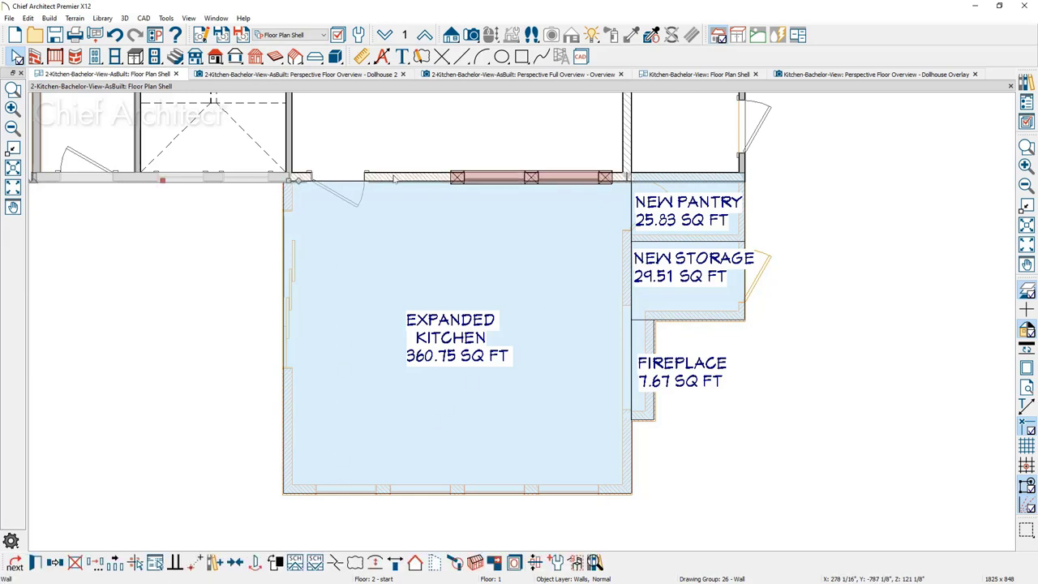
{"action": "key", "text": "Escape"}
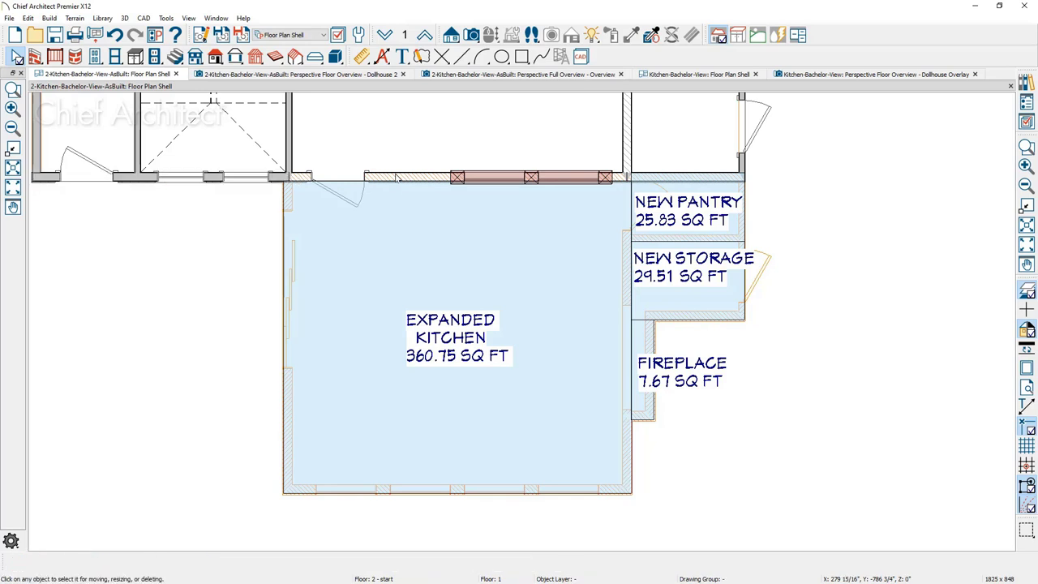
Step: Move the separated wall segment with its door and windows down to the far edge of the expanded kitchen outline
{"action": "left_click_drag", "start_coordinate": [271, 156], "coordinate": [638, 207]}
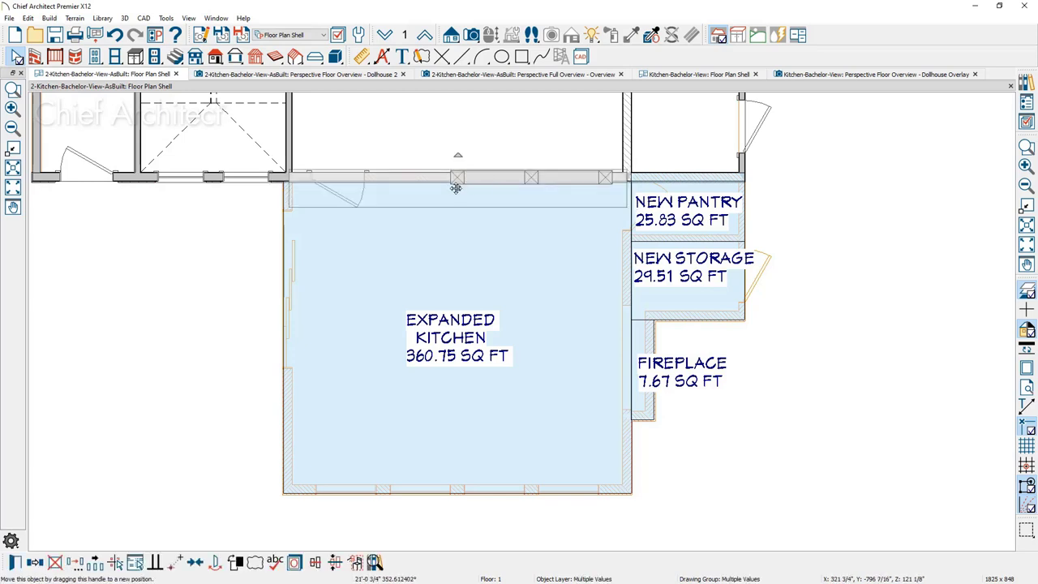
{"action": "left_click_drag", "start_coordinate": [456, 188], "coordinate": [450, 508]}
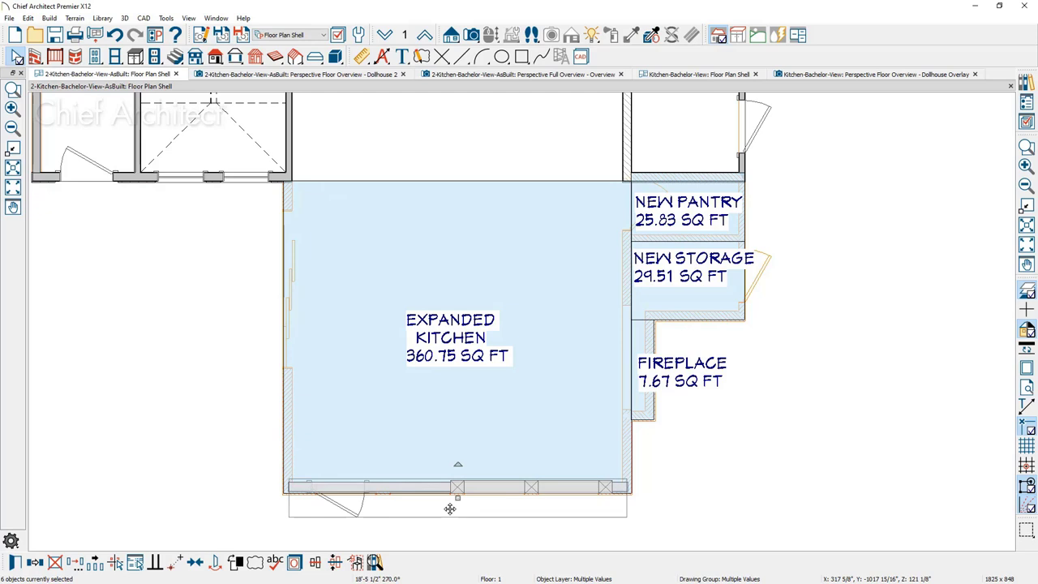
{"action": "left_click", "coordinate": [446, 518]}
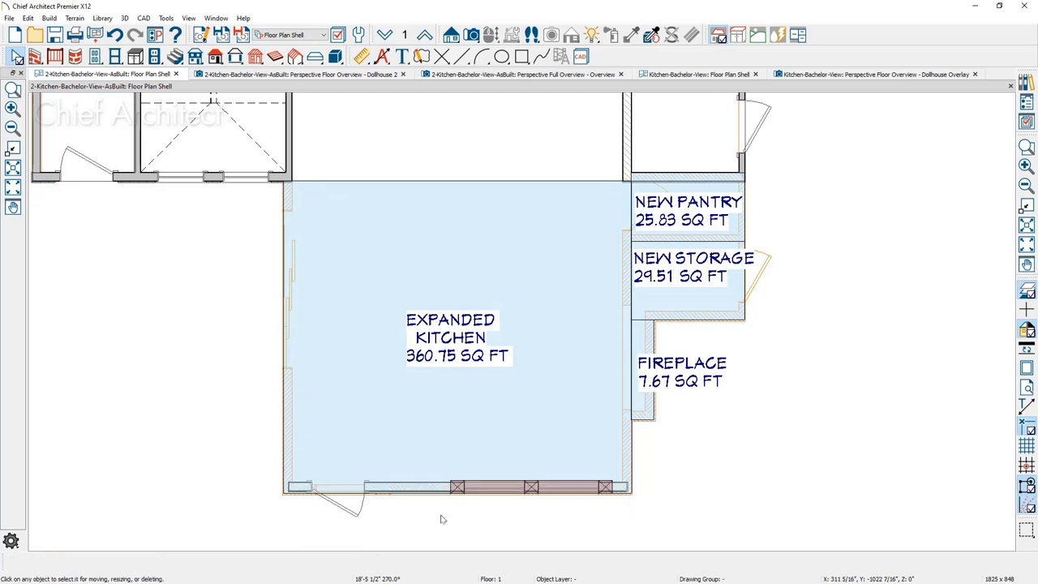
Step: Draw exterior walls joining the moved wall to the house, following the outline around fireplace, storage and pantry, and align the short wall below the fireplace
{"action": "left_click", "coordinate": [288, 501]}
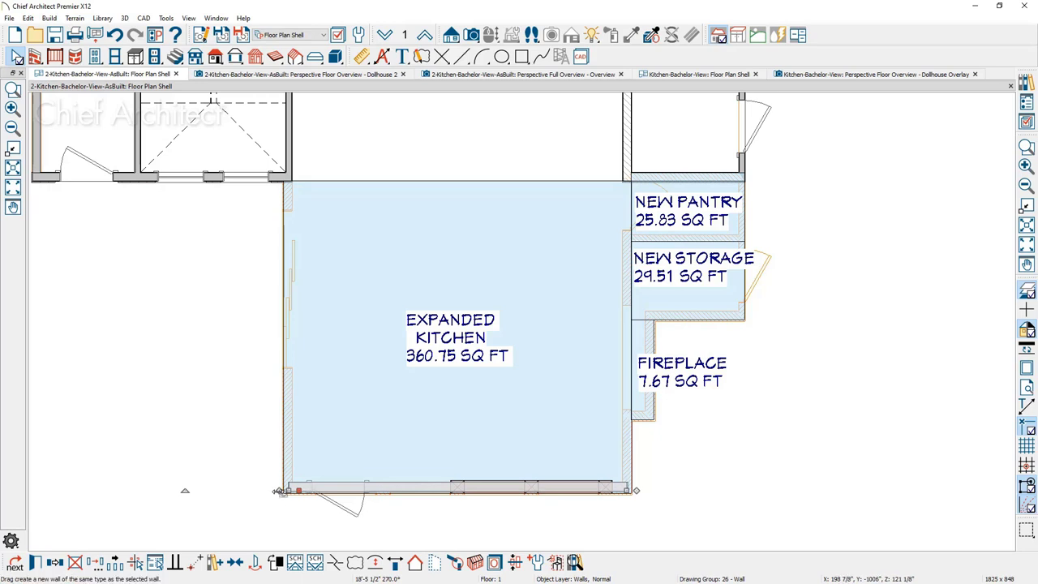
{"action": "left_click_drag", "start_coordinate": [279, 491], "coordinate": [290, 176]}
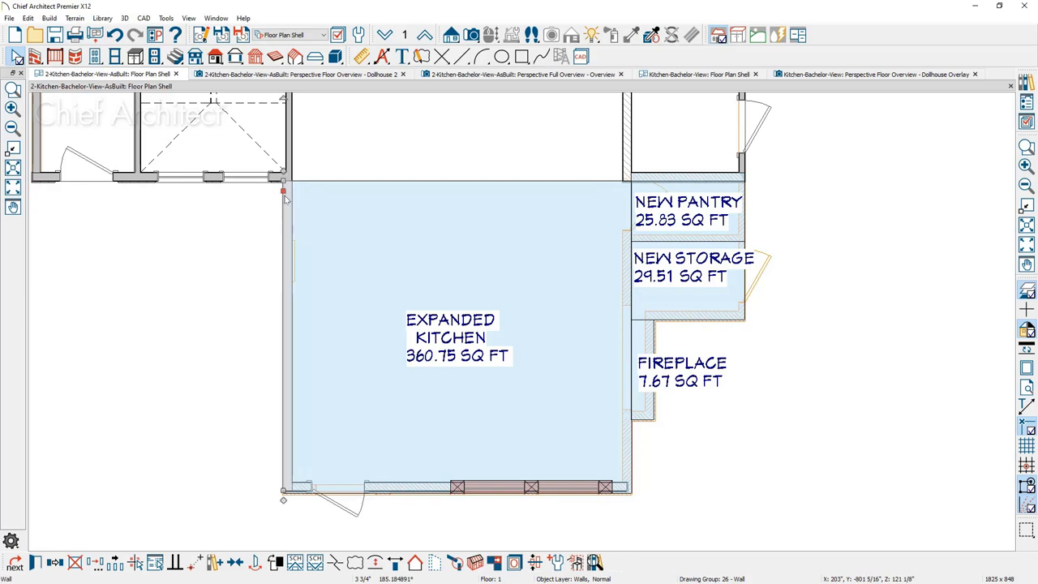
{"action": "left_click", "coordinate": [624, 489]}
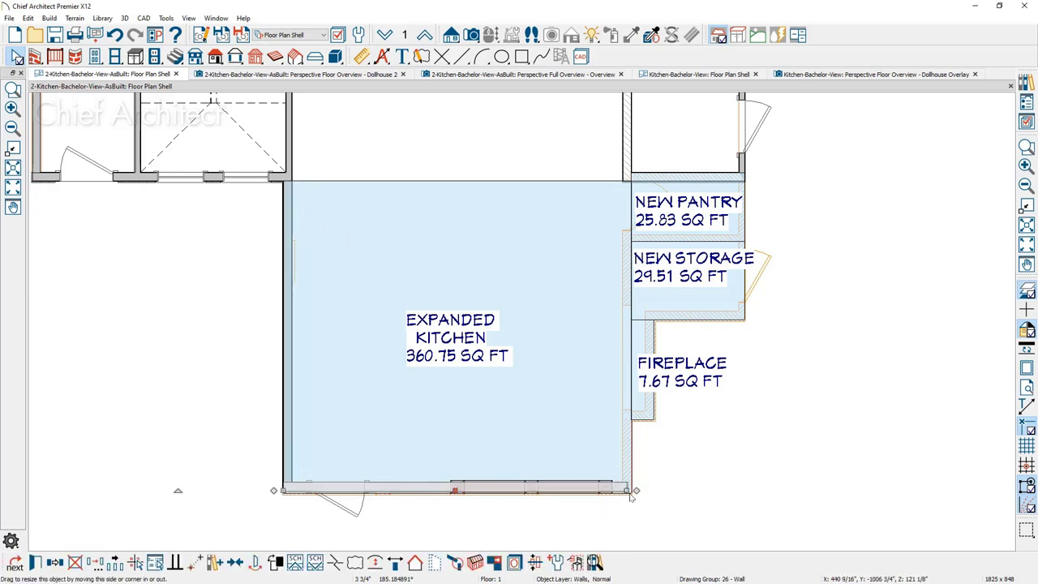
{"action": "mouse_move", "coordinate": [625, 490]}
{"action": "left_mouse_down"}
{"action": "mouse_move", "coordinate": [632, 420]}
{"action": "mouse_move", "coordinate": [658, 428]}
{"action": "mouse_move", "coordinate": [654, 313]}
{"action": "mouse_move", "coordinate": [744, 319]}
{"action": "mouse_move", "coordinate": [745, 175]}
{"action": "left_mouse_up"}
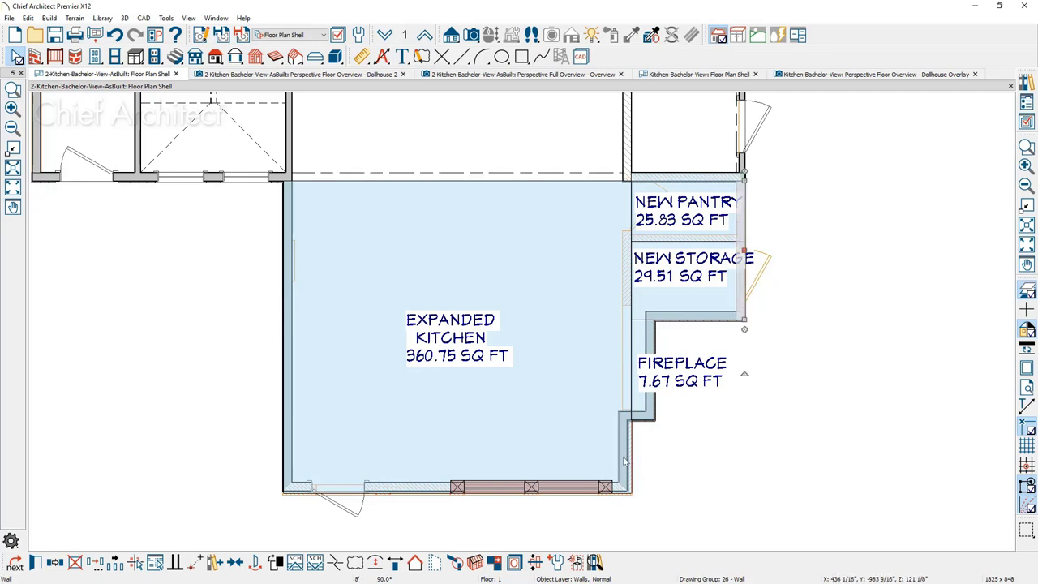
{"action": "left_click", "coordinate": [626, 458]}
{"action": "left_click_drag", "start_coordinate": [631, 456], "coordinate": [631, 468]}
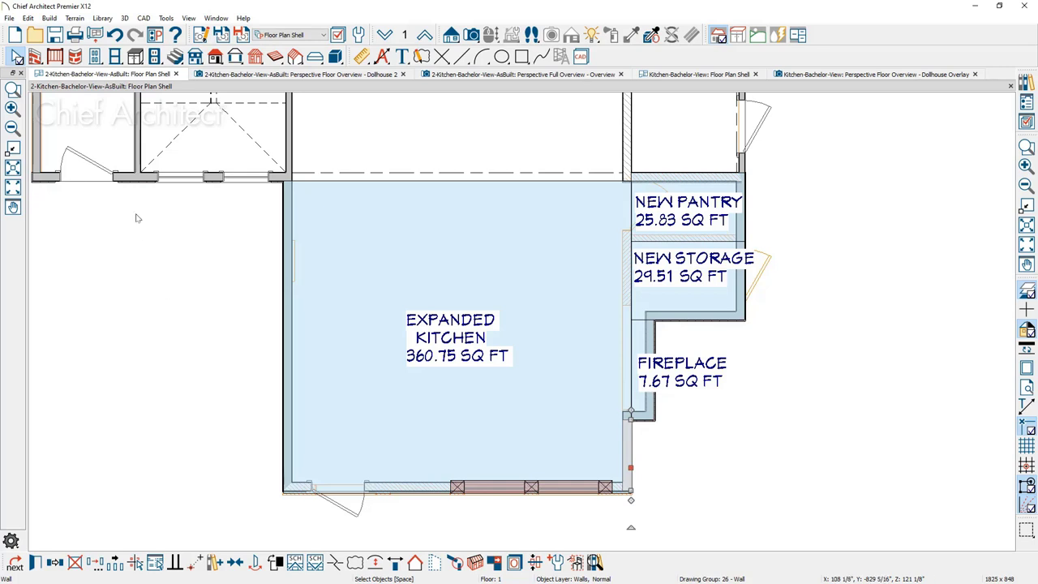
Step: Save the plan under the new file name 2-Remodel
{"action": "left_click", "coordinate": [9, 17]}
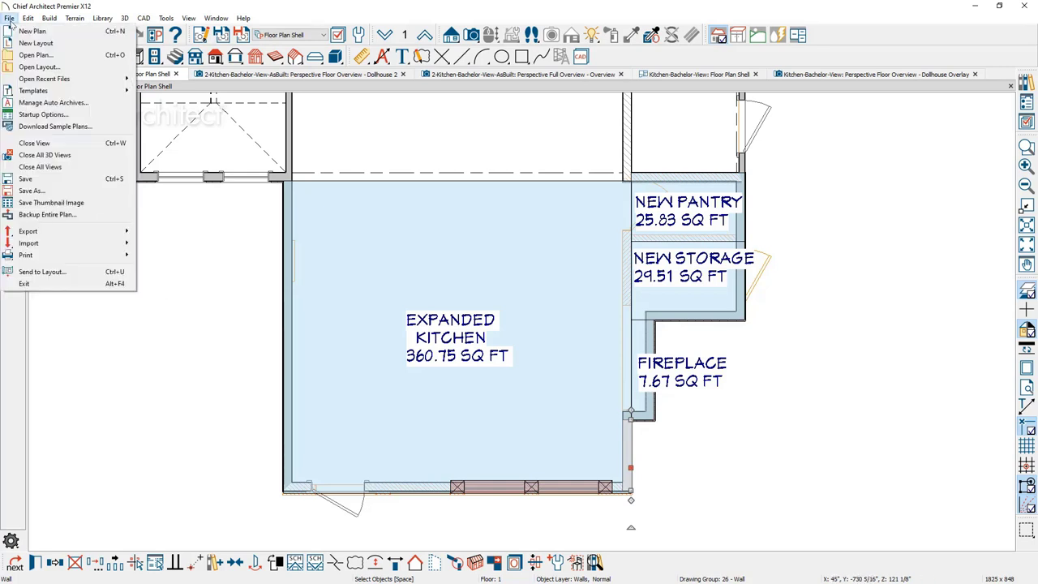
{"action": "left_click", "coordinate": [66, 191]}
{"action": "left_click", "coordinate": [211, 249]}
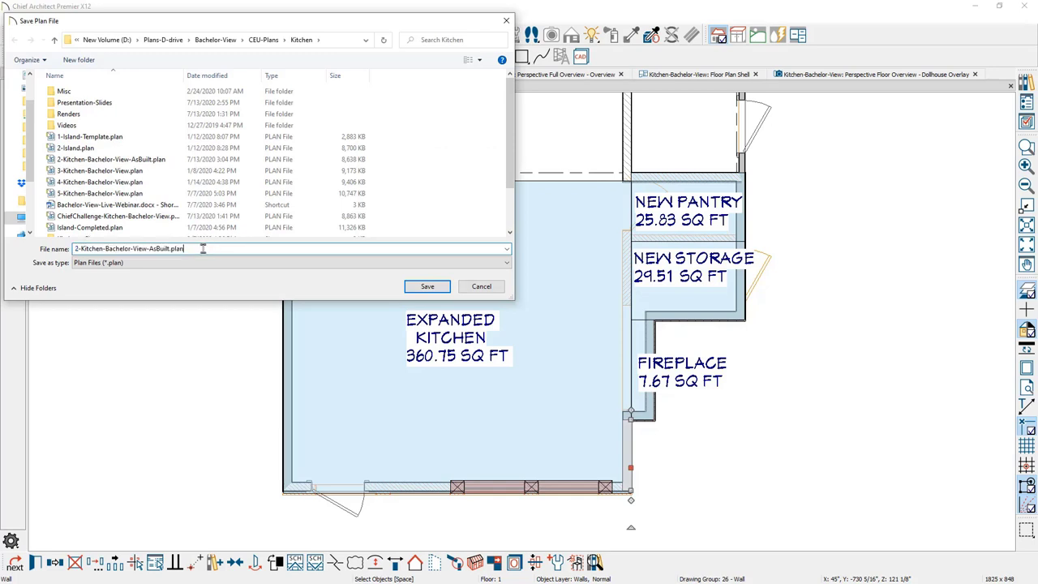
{"action": "key", "text": "ctrl+a"}
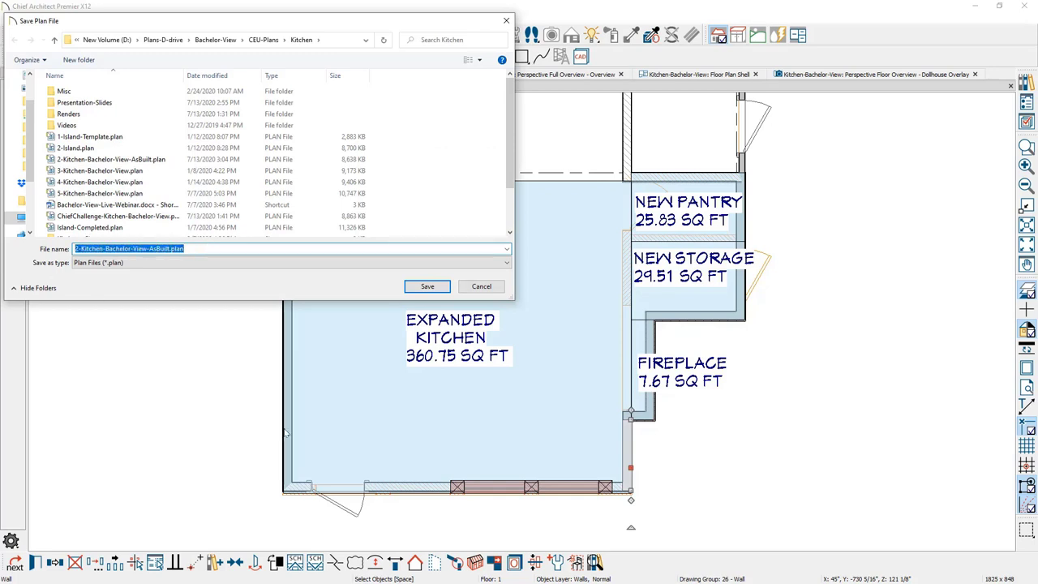
{"action": "type", "text": "2-Remodel"}
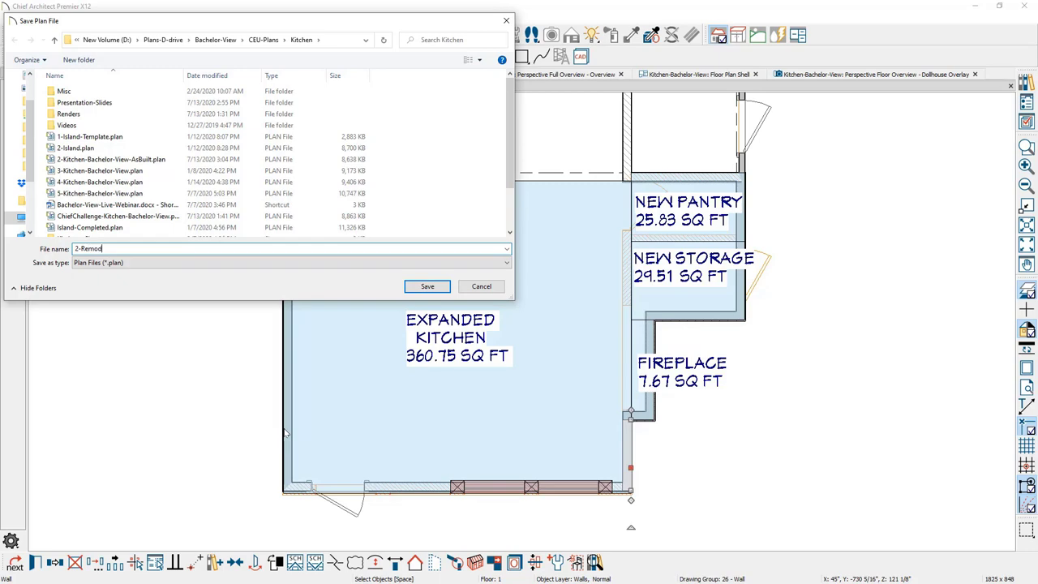
{"action": "left_click", "coordinate": [431, 290]}
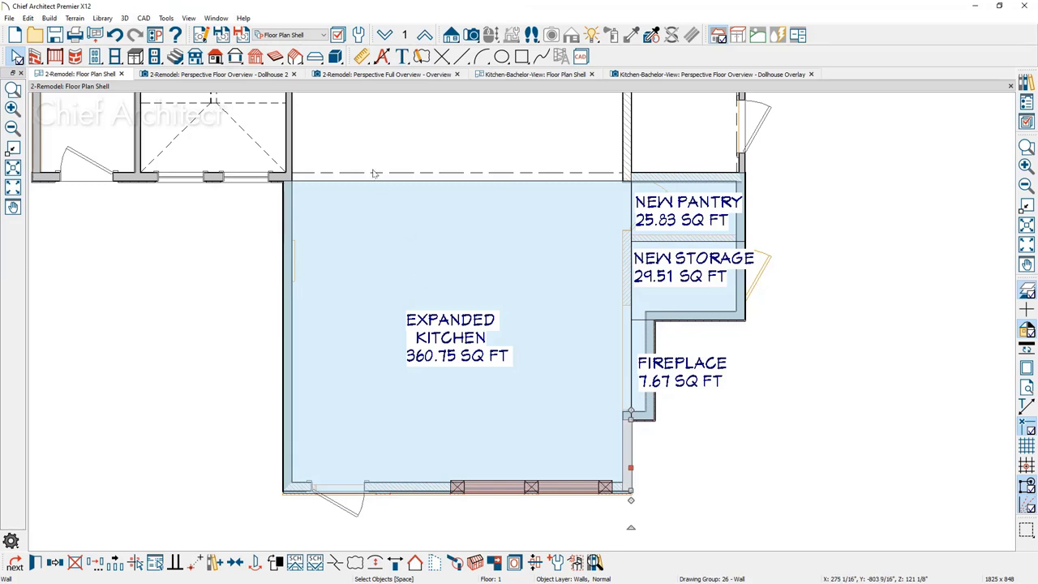
Step: Change the plan view to Floor Plan and add automatic exterior dimensions around the building
{"action": "left_click", "coordinate": [313, 36]}
{"action": "left_click", "coordinate": [309, 104]}
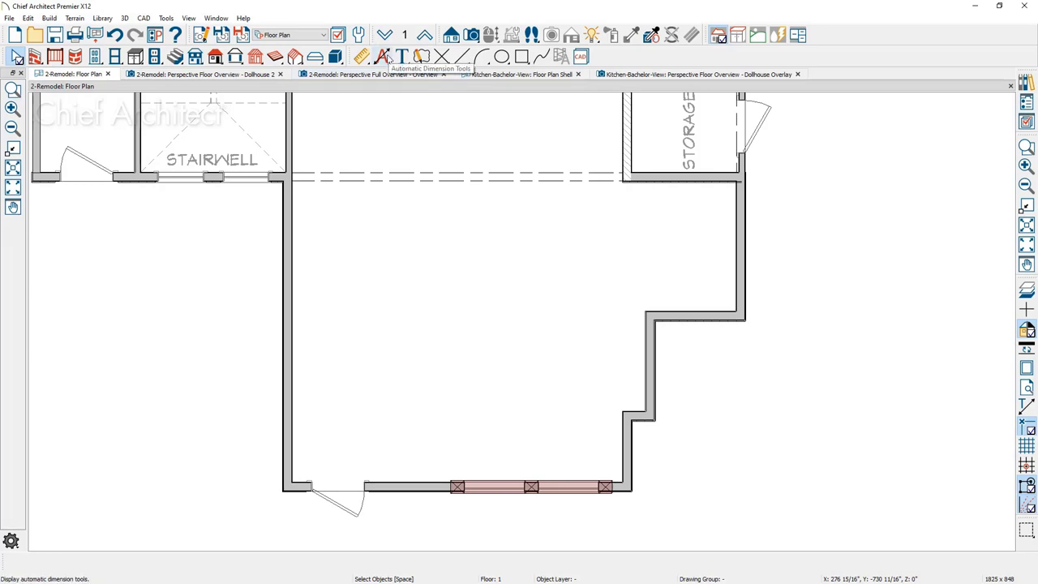
{"action": "left_click", "coordinate": [386, 57]}
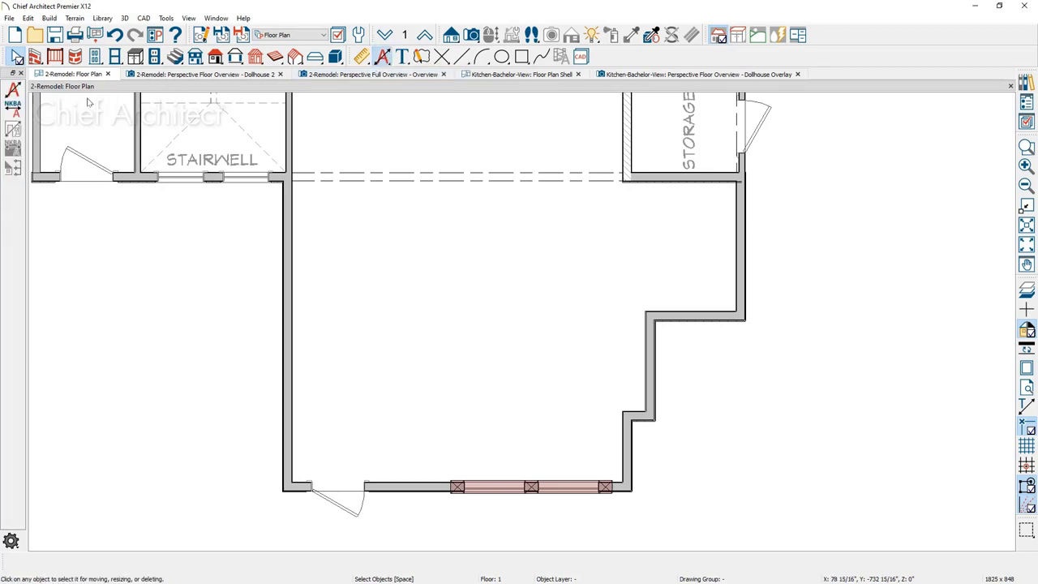
{"action": "left_click", "coordinate": [13, 89]}
{"action": "scroll", "coordinate": [294, 336], "scroll_direction": "down", "scroll_amount": 3}
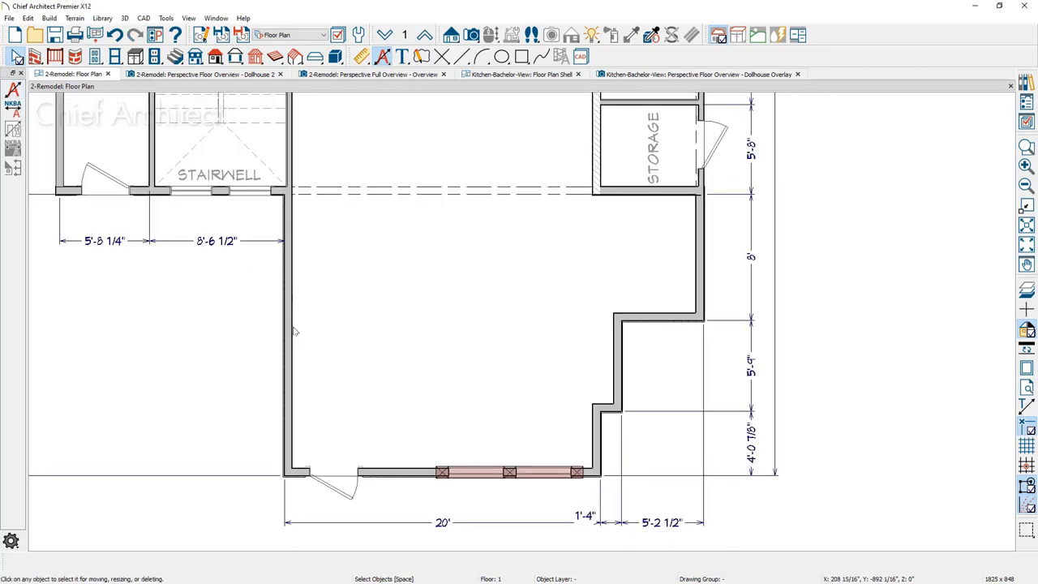
{"action": "middle_click_drag", "start_coordinate": [297, 336], "coordinate": [359, 340]}
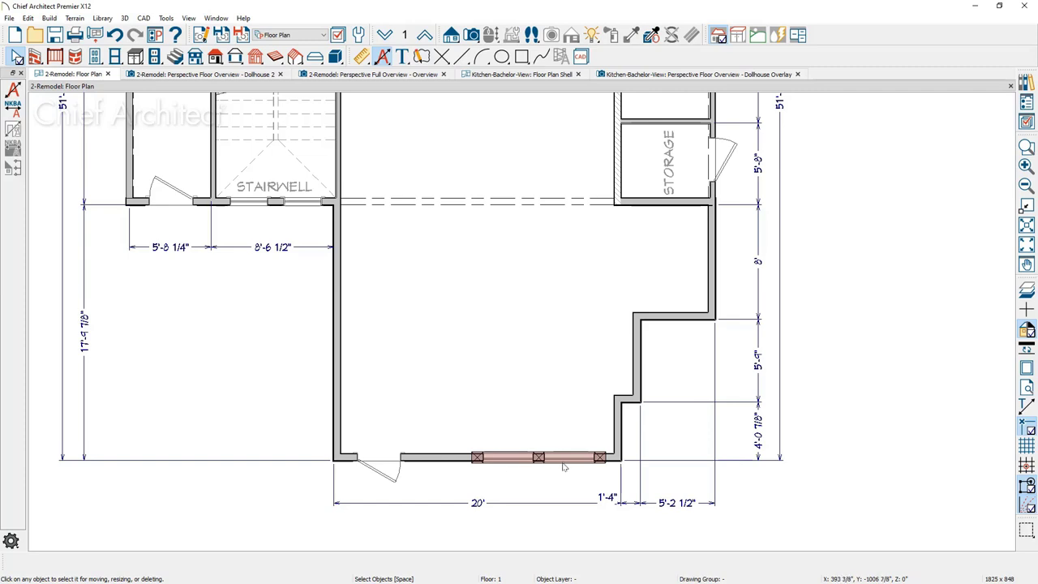
Step: Set the expansion's depth to 18' by repositioning its outer wall together with the door and windows
{"action": "left_click_drag", "start_coordinate": [626, 483], "coordinate": [636, 483]}
{"action": "left_click", "coordinate": [86, 334]}
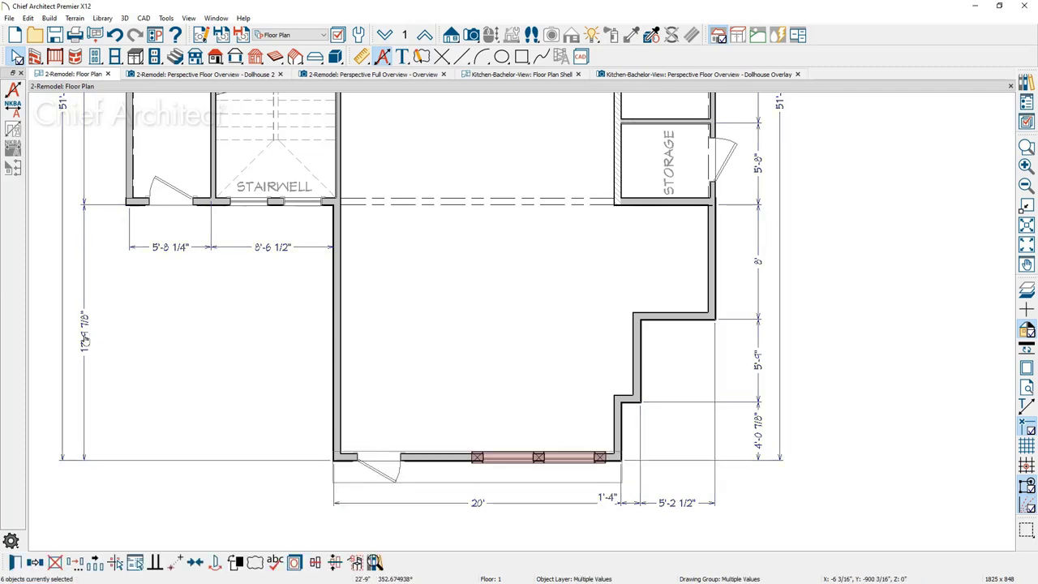
{"action": "type", "text": "18"}
{"action": "key", "text": "Return"}
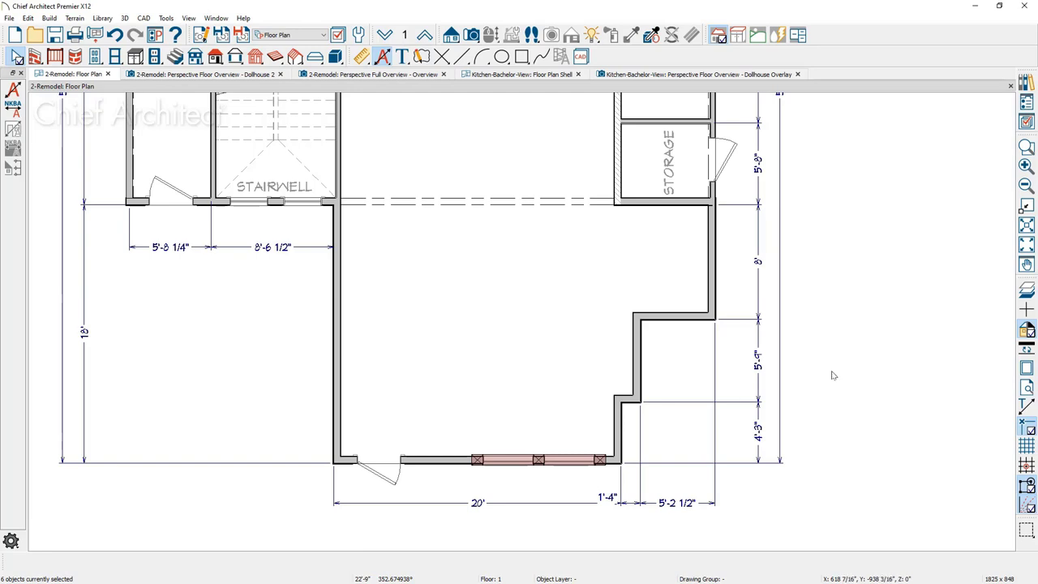
Step: Extend the wall beside the storage room down to the jog below the fireplace and delete the Kitchen Dining room label
{"action": "left_click", "coordinate": [615, 204]}
{"action": "left_click", "coordinate": [615, 202]}
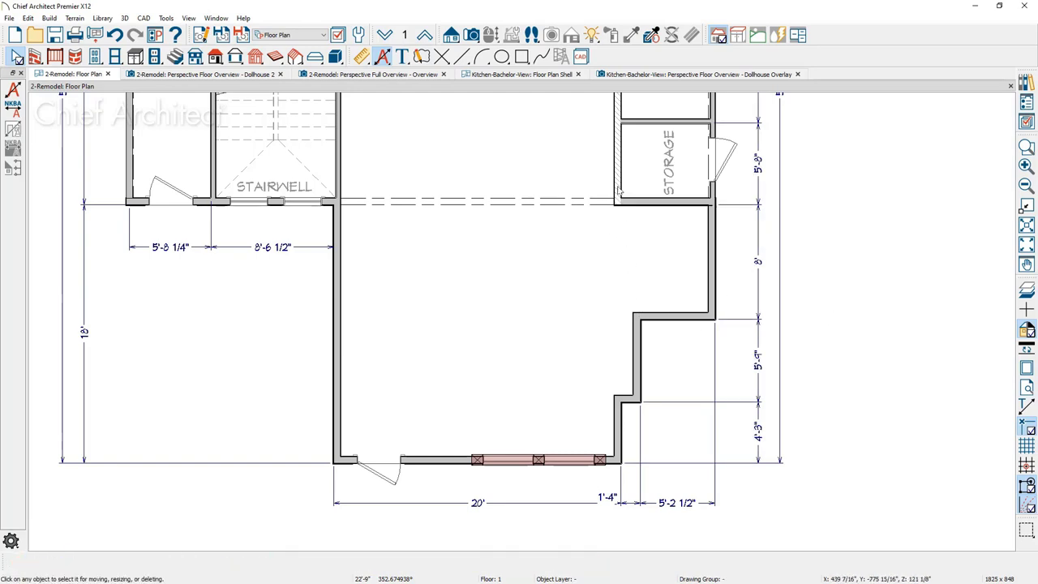
{"action": "left_click_drag", "start_coordinate": [615, 204], "coordinate": [621, 402]}
{"action": "left_click", "coordinate": [673, 272]}
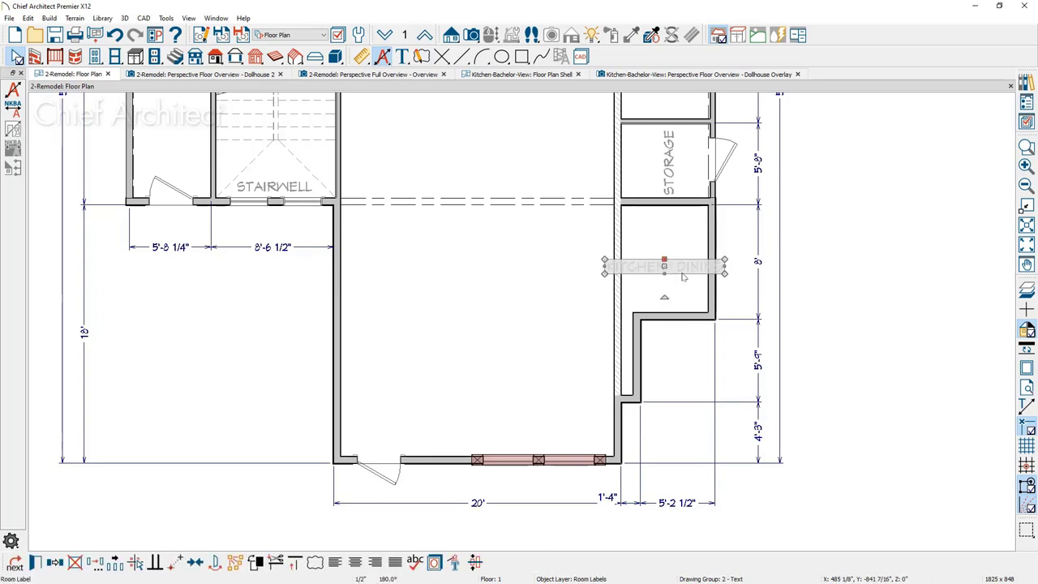
{"action": "key", "text": "Delete"}
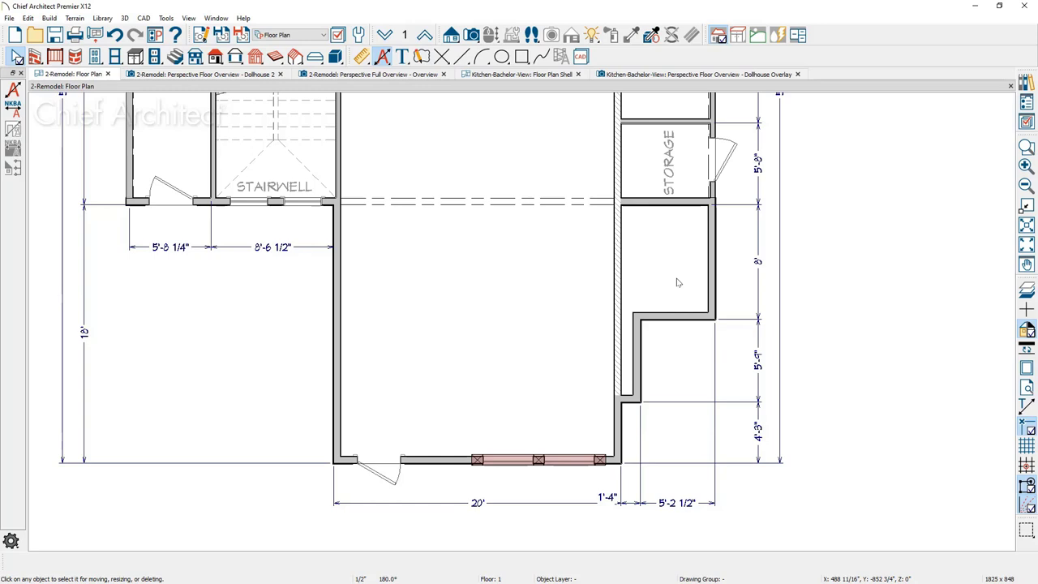
Step: Examine the expanded kitchen in the dollhouse overview and the roof coverage above it in the full exterior overview
{"action": "key", "text": "space"}
{"action": "key", "text": "F11"}
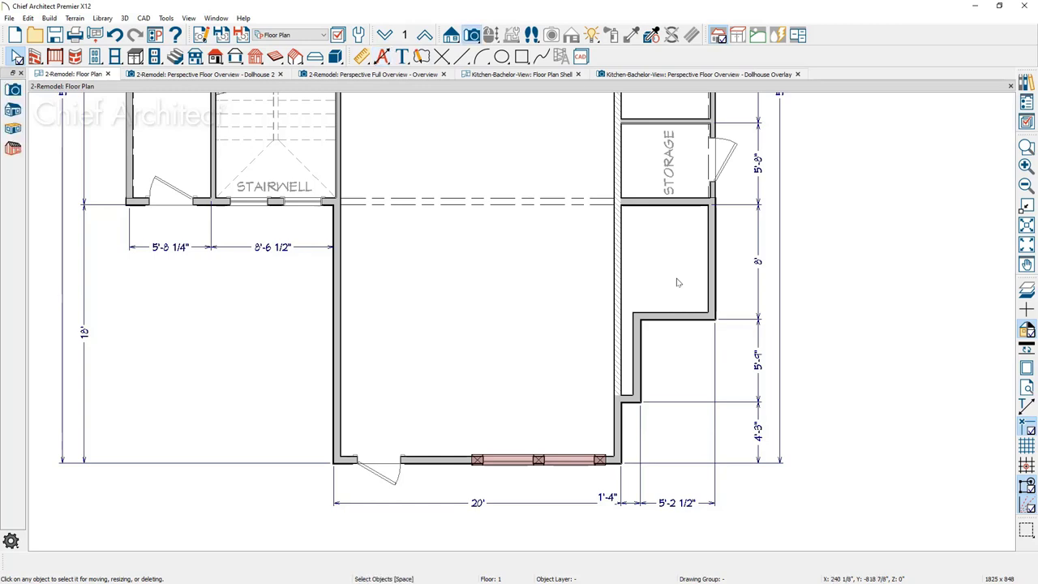
{"action": "left_click", "coordinate": [211, 75]}
{"action": "left_click_drag", "start_coordinate": [357, 268], "coordinate": [289, 359]}
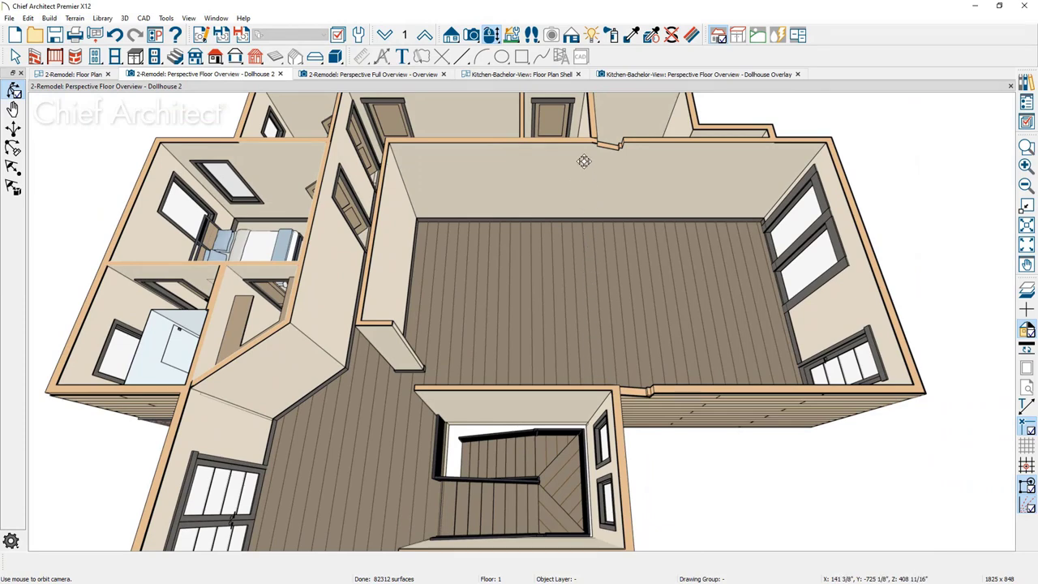
{"action": "left_click_drag", "start_coordinate": [809, 192], "coordinate": [783, 284]}
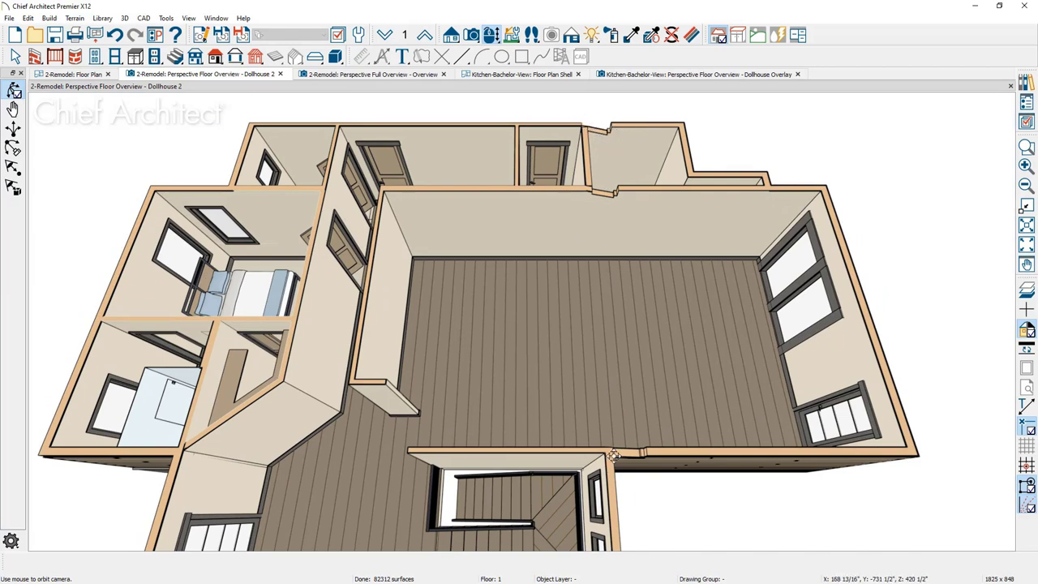
{"action": "left_click", "coordinate": [394, 75]}
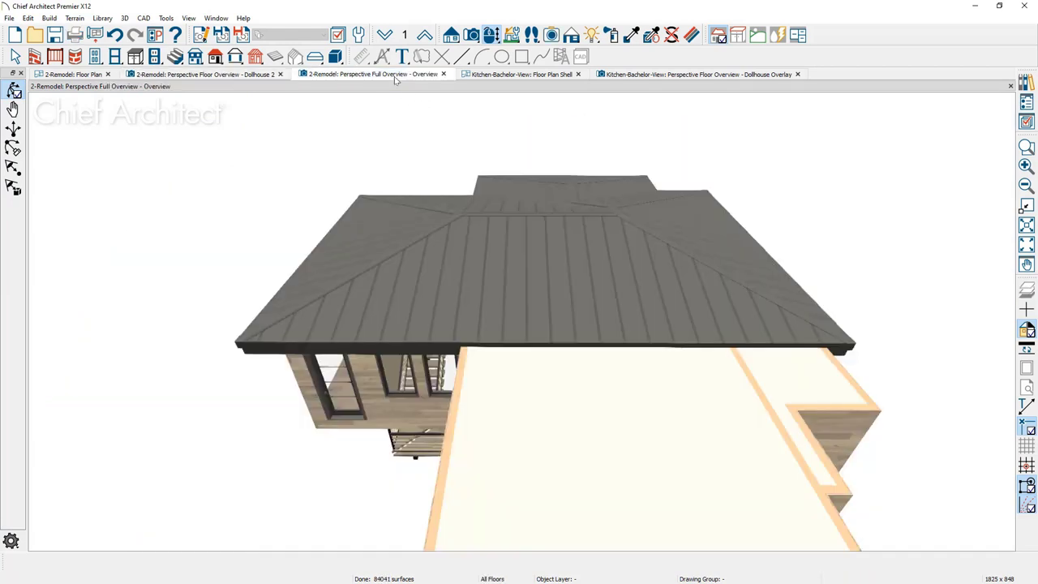
{"action": "left_click_drag", "start_coordinate": [406, 320], "coordinate": [335, 281]}
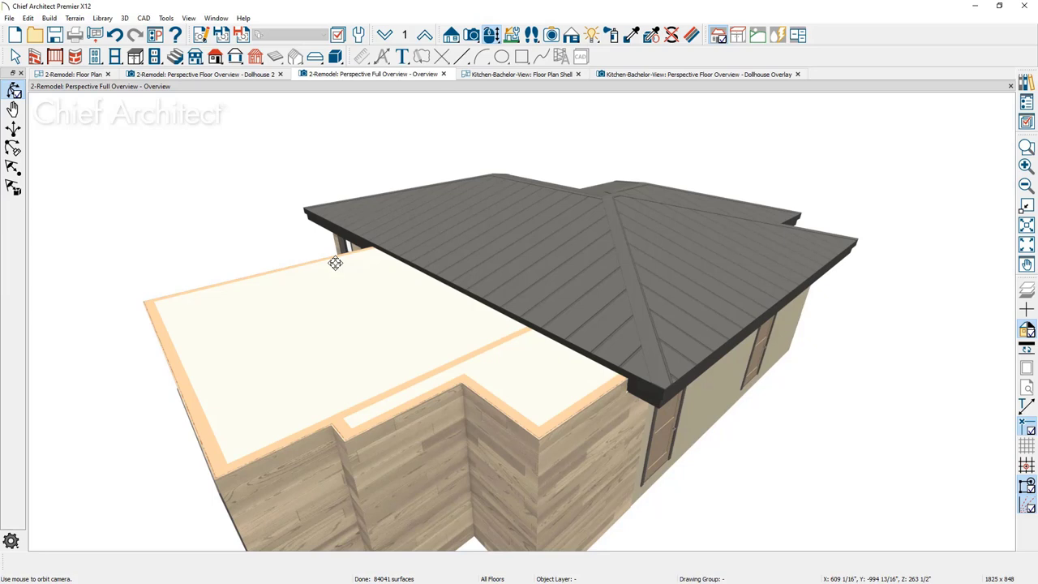
Step: Enable Auto Rebuild Roofs in the roof settings to generate the roof over the kitchen expansion
{"action": "left_click", "coordinate": [54, 20]}
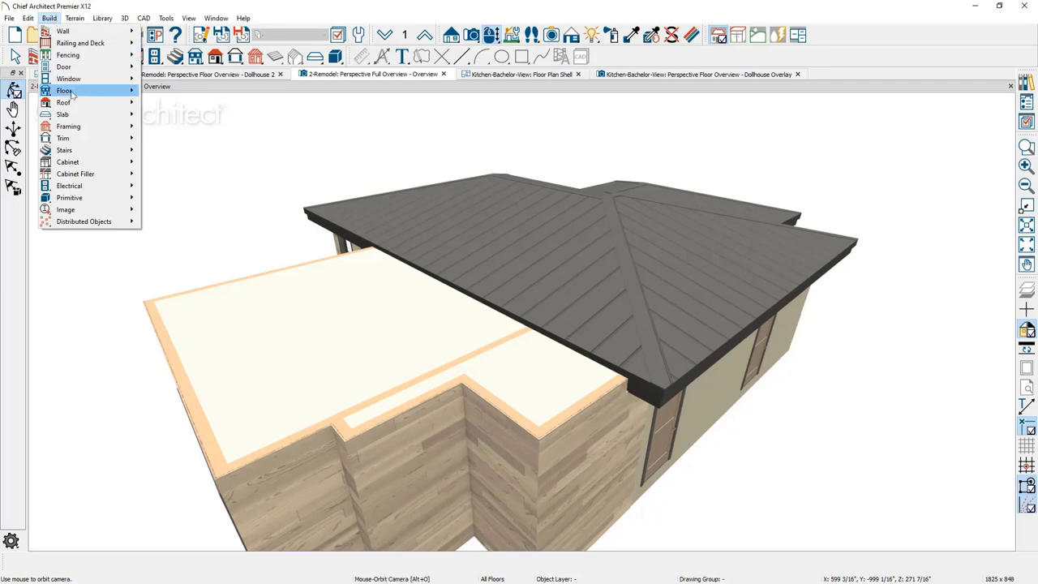
{"action": "mouse_move", "coordinate": [114, 102]}
{"action": "left_click", "coordinate": [212, 101]}
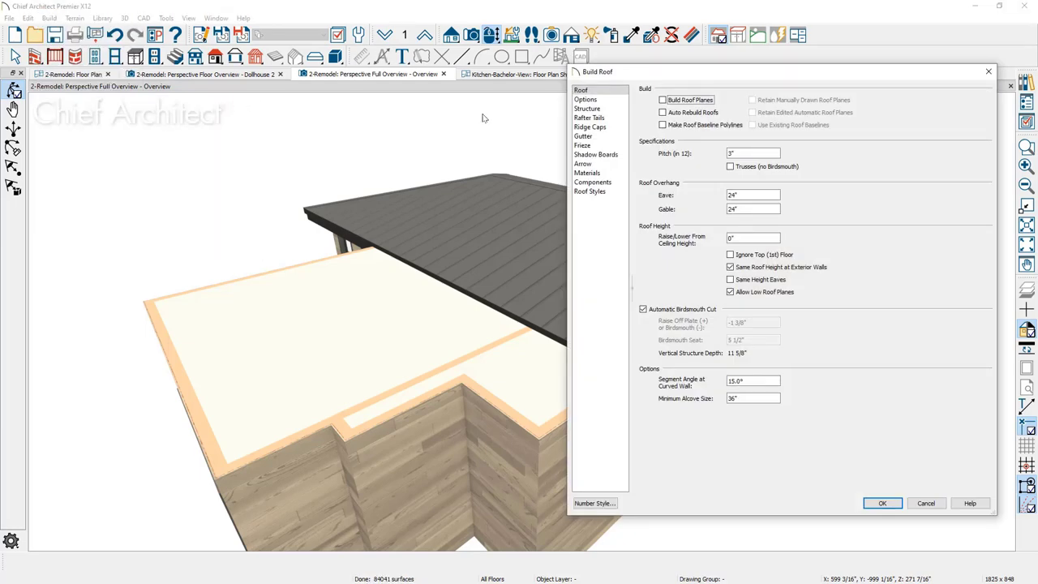
{"action": "left_click", "coordinate": [591, 192]}
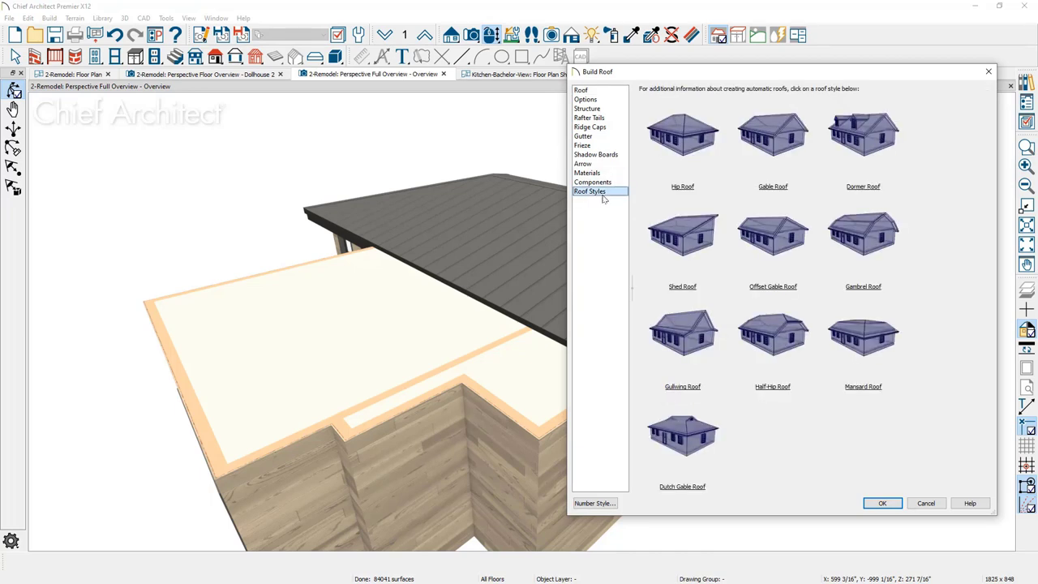
{"action": "left_click", "coordinate": [583, 92]}
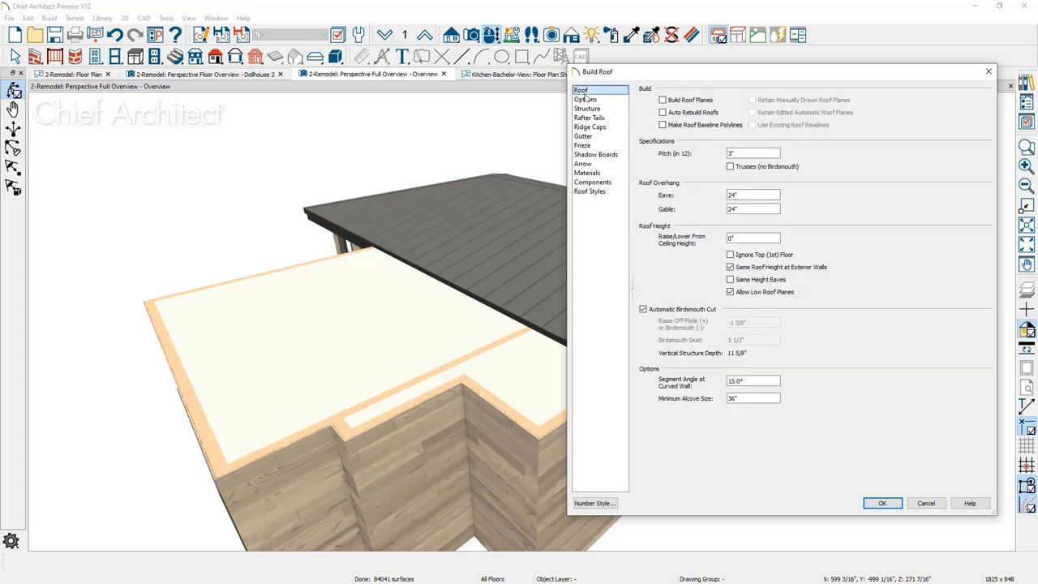
{"action": "left_click", "coordinate": [671, 114]}
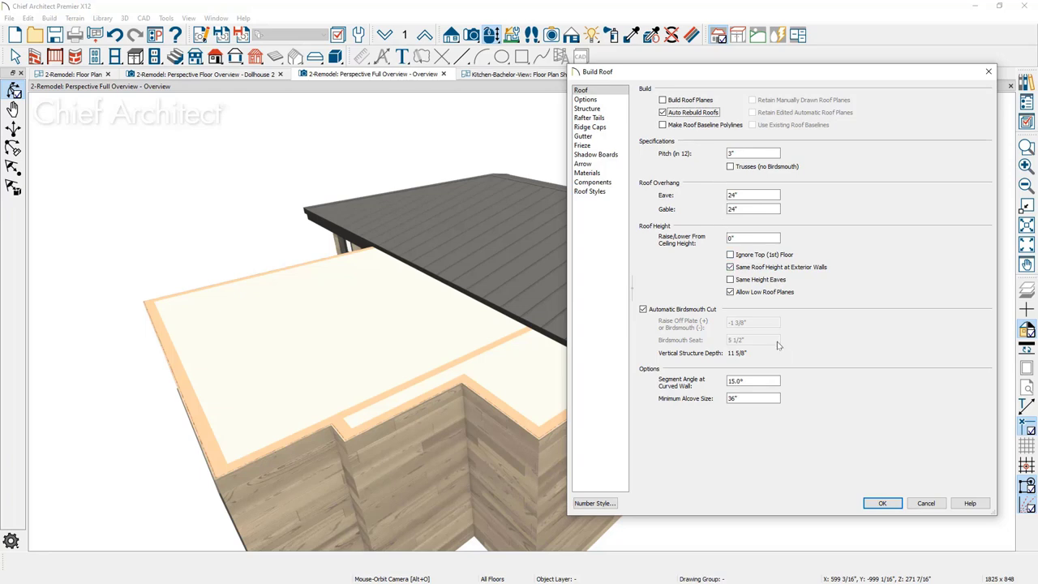
{"action": "left_click", "coordinate": [883, 504]}
Step: Change the roof over the expansion's outer end wall, with the door and double window, to a gable
{"action": "left_click_drag", "start_coordinate": [392, 331], "coordinate": [524, 297]}
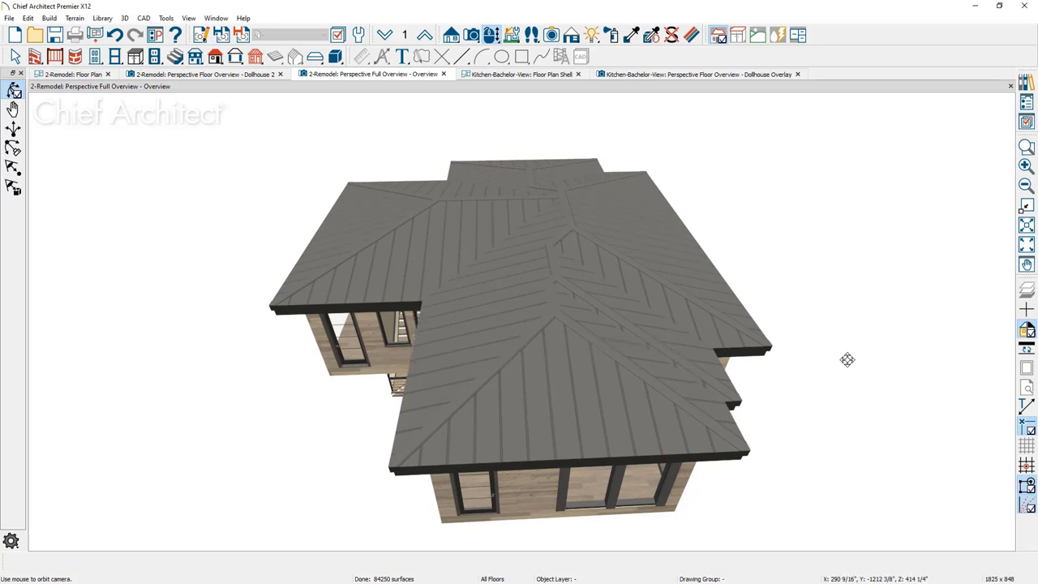
{"action": "left_click", "coordinate": [545, 494]}
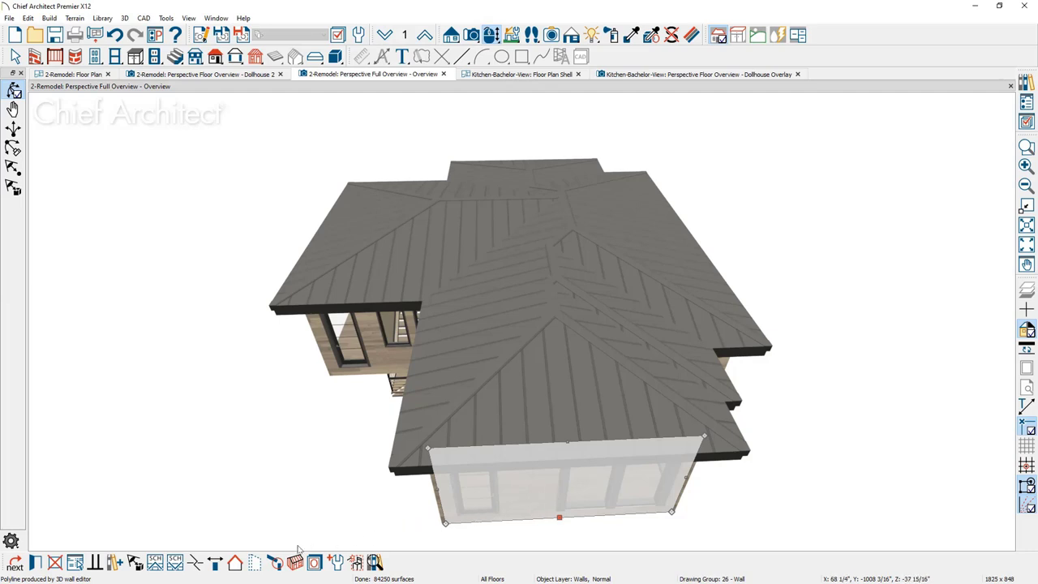
{"action": "left_click", "coordinate": [234, 563]}
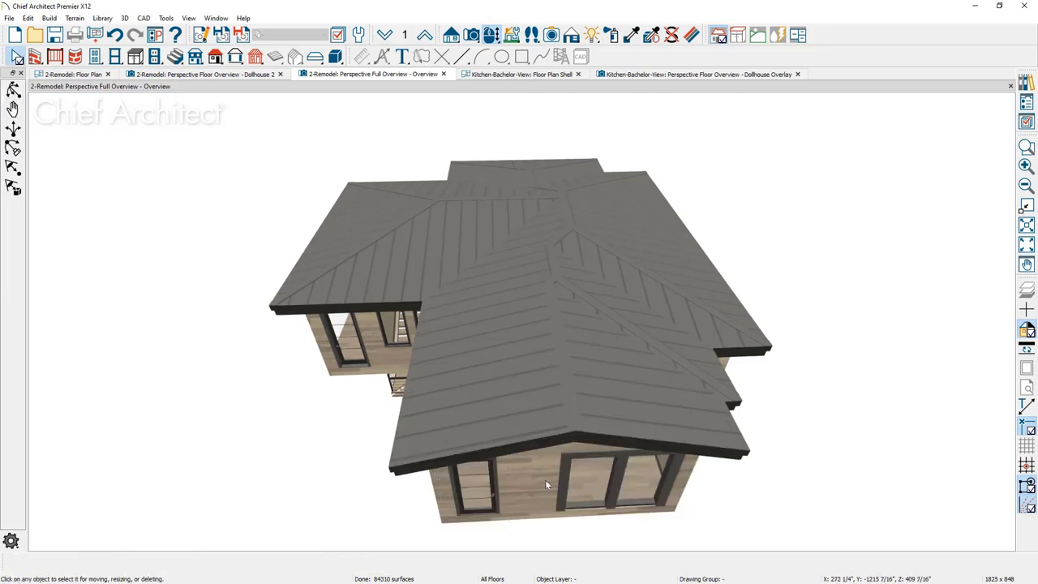
Step: Change the roof over the opposite end wall, with two windows above stone veneer, to a gable
{"action": "middle_click_drag", "start_coordinate": [551, 519], "coordinate": [529, 456]}
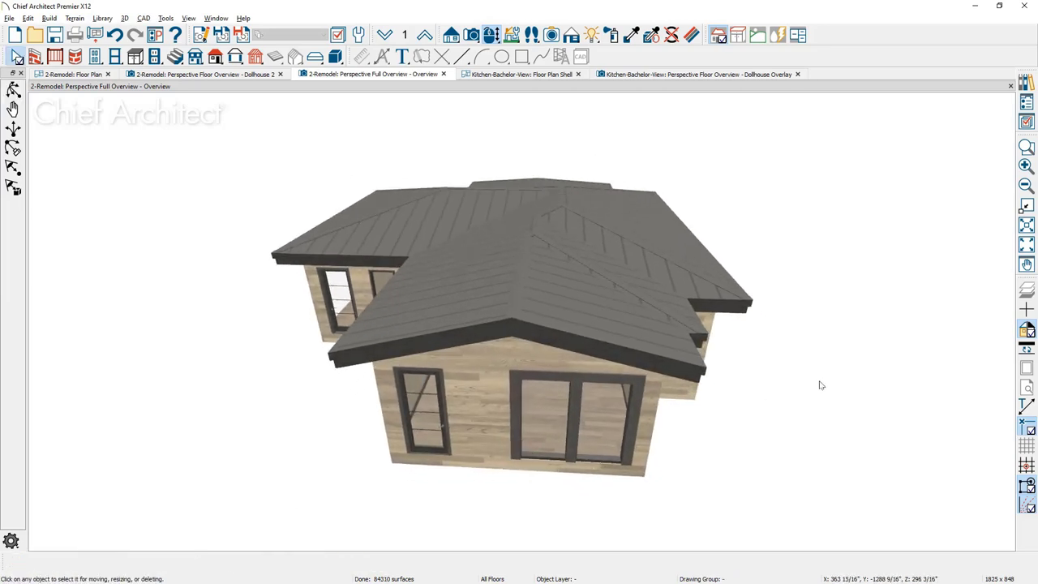
{"action": "middle_click_drag", "start_coordinate": [819, 384], "coordinate": [498, 375]}
{"action": "left_click", "coordinate": [498, 375]}
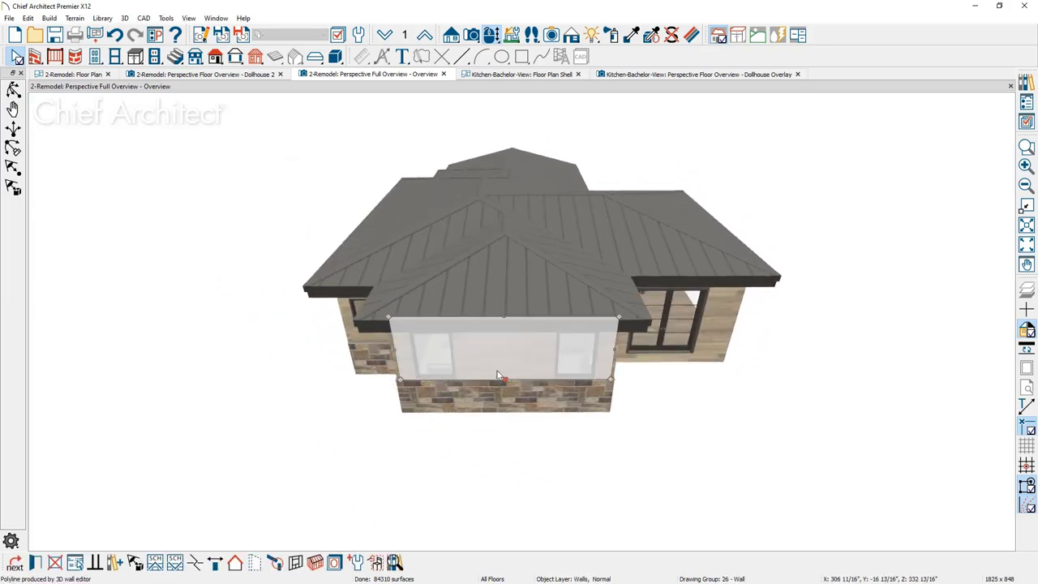
{"action": "left_click", "coordinate": [236, 563]}
{"action": "key", "text": "Escape"}
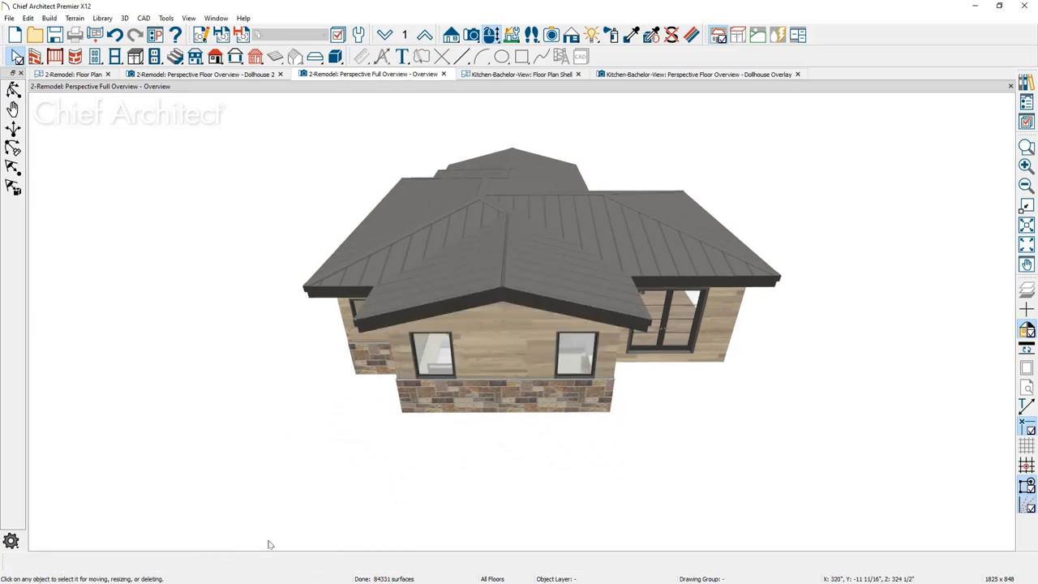
Step: Set the kitchen expansion's upper side wall and the matching side wall at the house's opposite end to High Shed/Gable Wall
{"action": "middle_click_drag", "start_coordinate": [262, 339], "coordinate": [447, 370]}
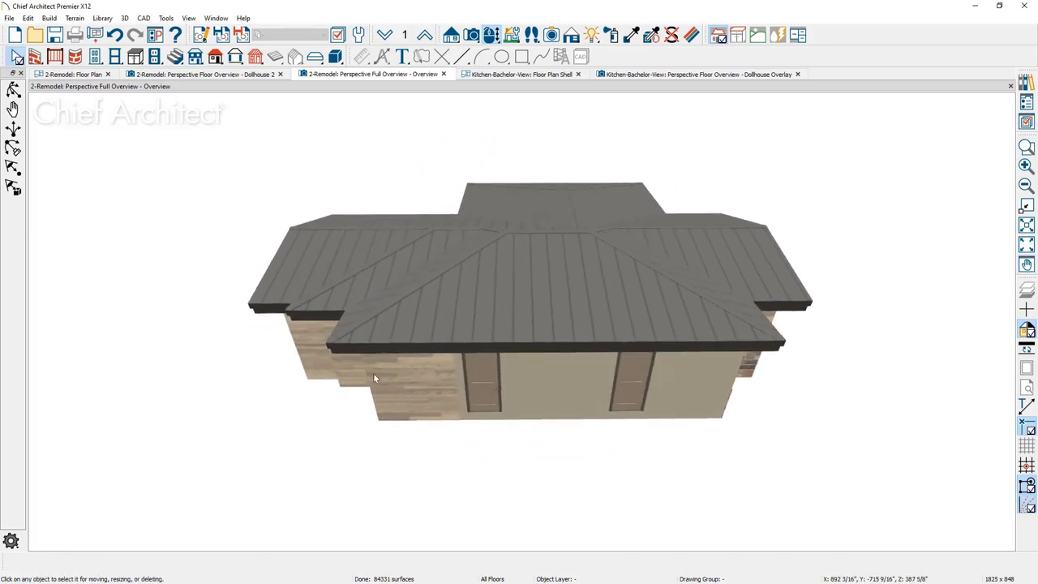
{"action": "left_click", "coordinate": [772, 316]}
{"action": "left_click", "coordinate": [750, 371]}
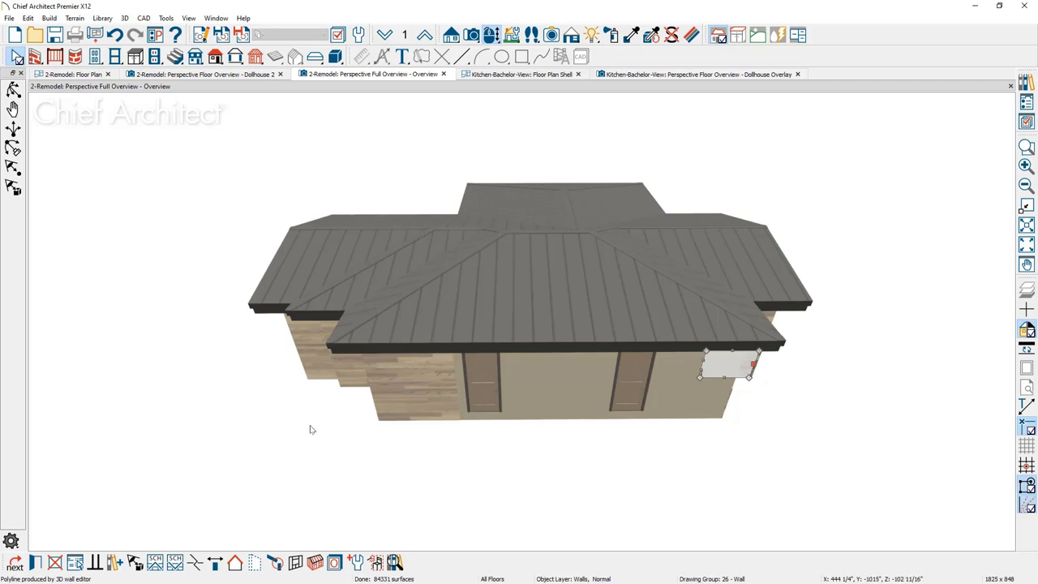
{"action": "middle_click_drag", "start_coordinate": [308, 427], "coordinate": [491, 419]}
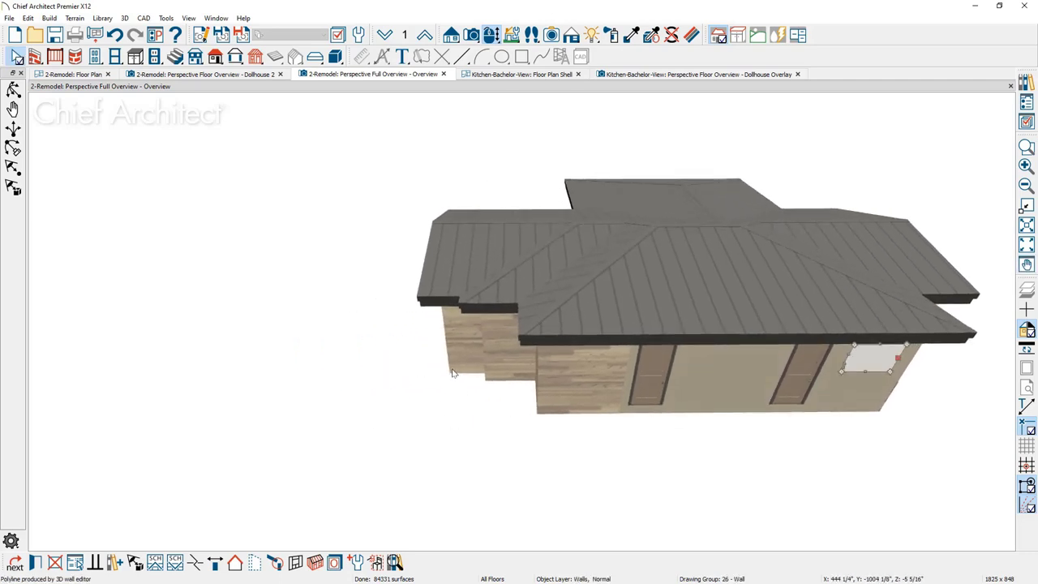
{"action": "left_click", "coordinate": [455, 364]}
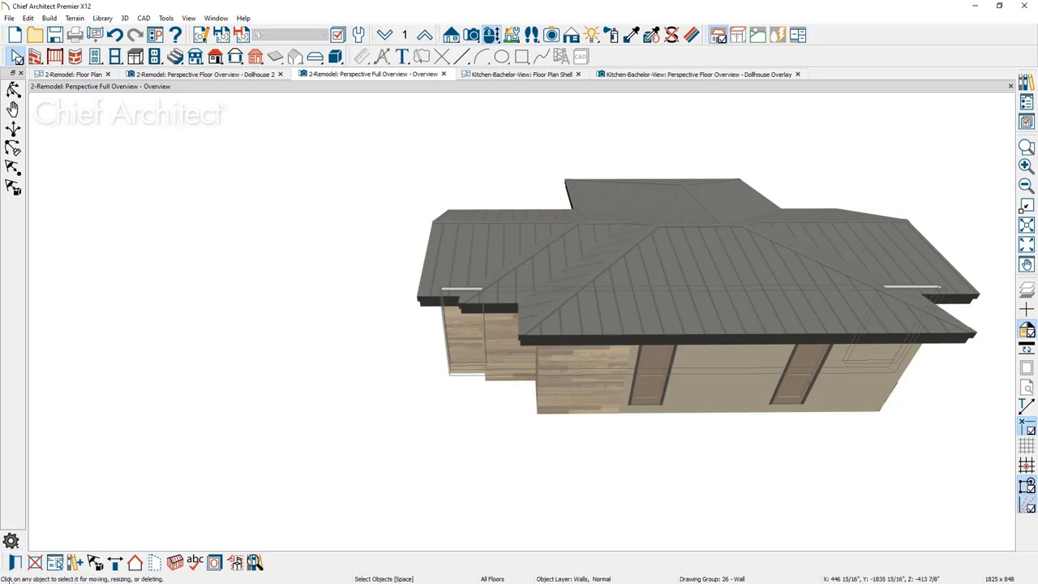
{"action": "left_click", "coordinate": [15, 563]}
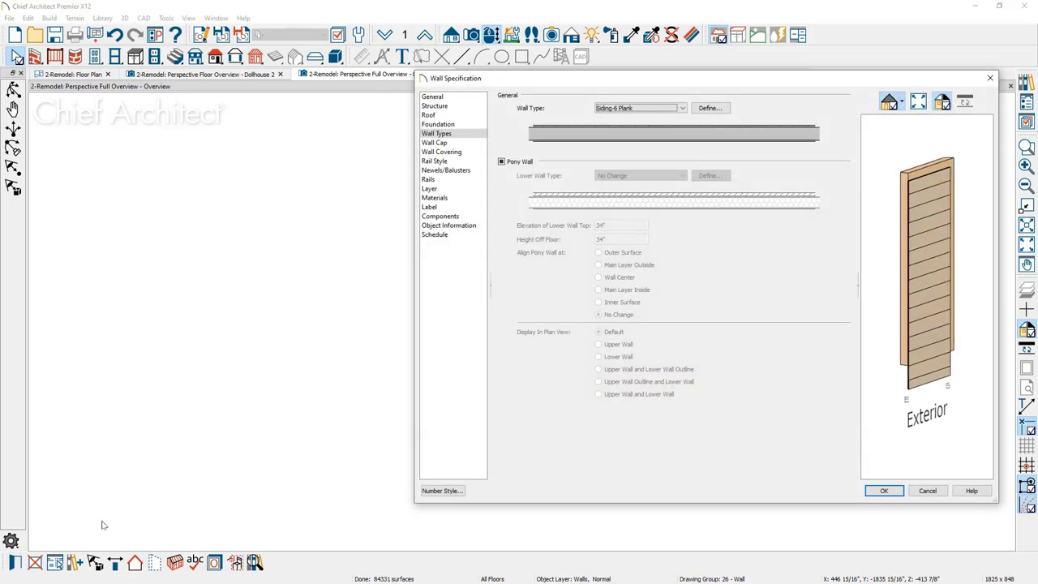
{"action": "left_click", "coordinate": [467, 116]}
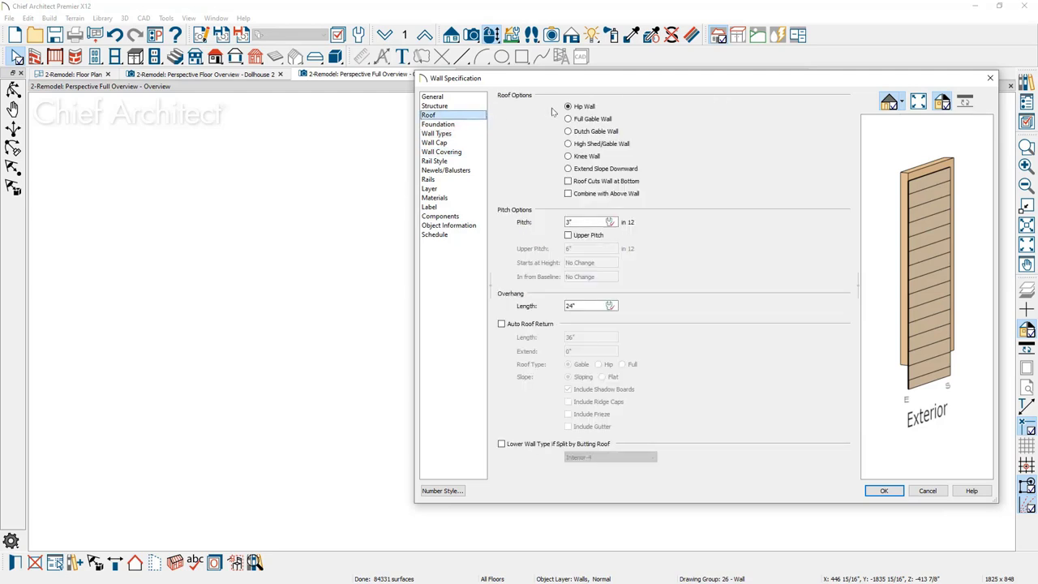
{"action": "left_click", "coordinate": [568, 145]}
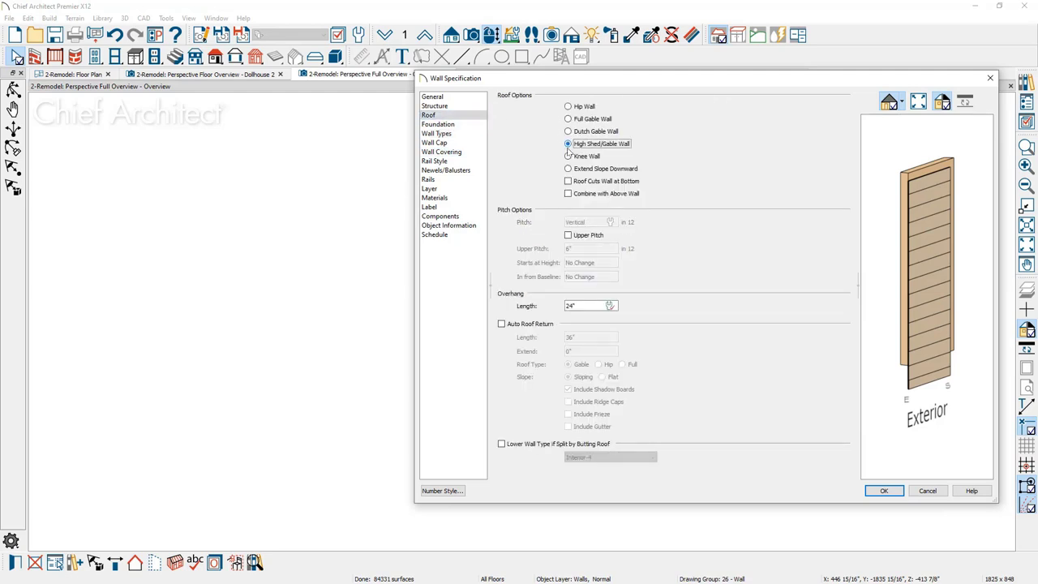
{"action": "left_click", "coordinate": [878, 492]}
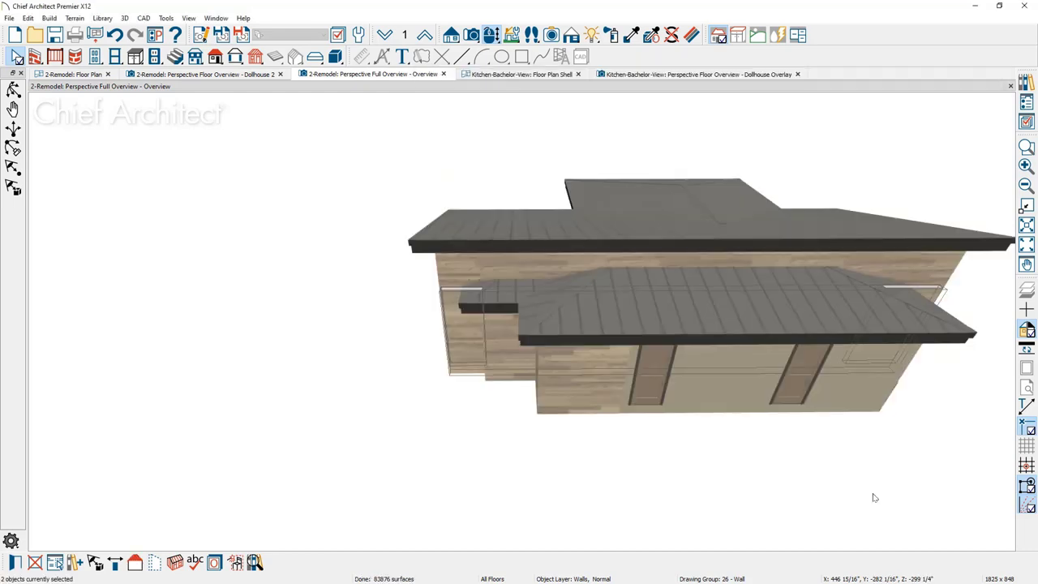
Step: Remove the flat ceiling over the expanded kitchen room and inspect the sloped ceiling from inside
{"action": "middle_click_drag", "start_coordinate": [476, 436], "coordinate": [714, 387]}
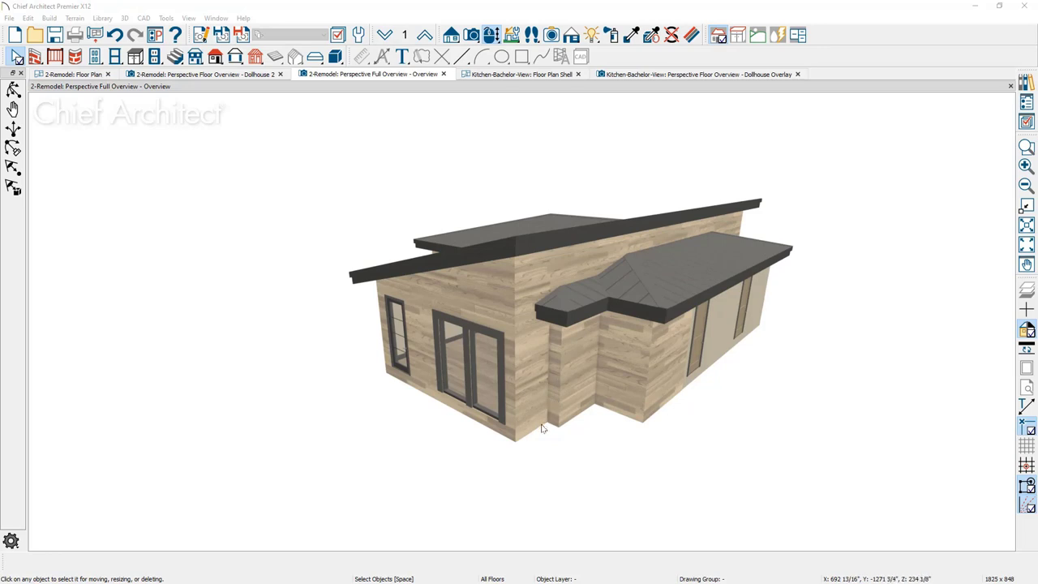
{"action": "middle_click_drag", "start_coordinate": [543, 431], "coordinate": [646, 435]}
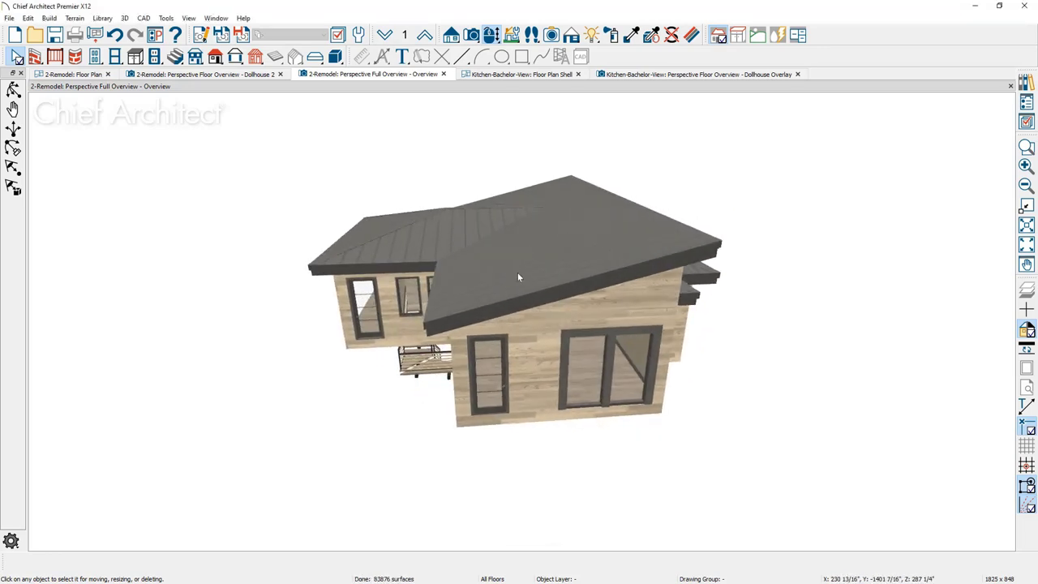
{"action": "scroll", "coordinate": [547, 362], "scroll_direction": "up", "scroll_amount": 4}
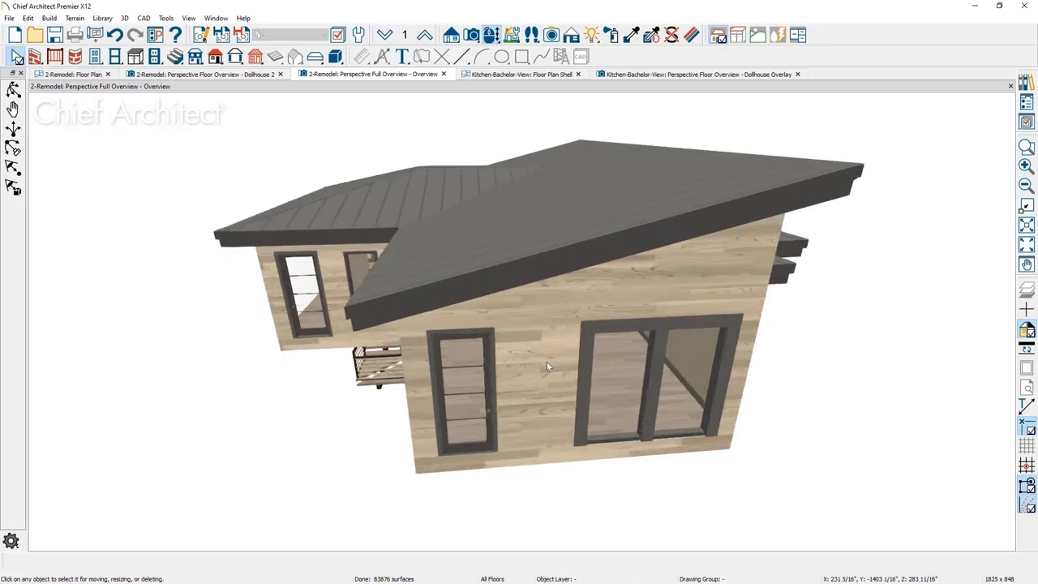
{"action": "middle_click_drag", "start_coordinate": [586, 400], "coordinate": [560, 366]}
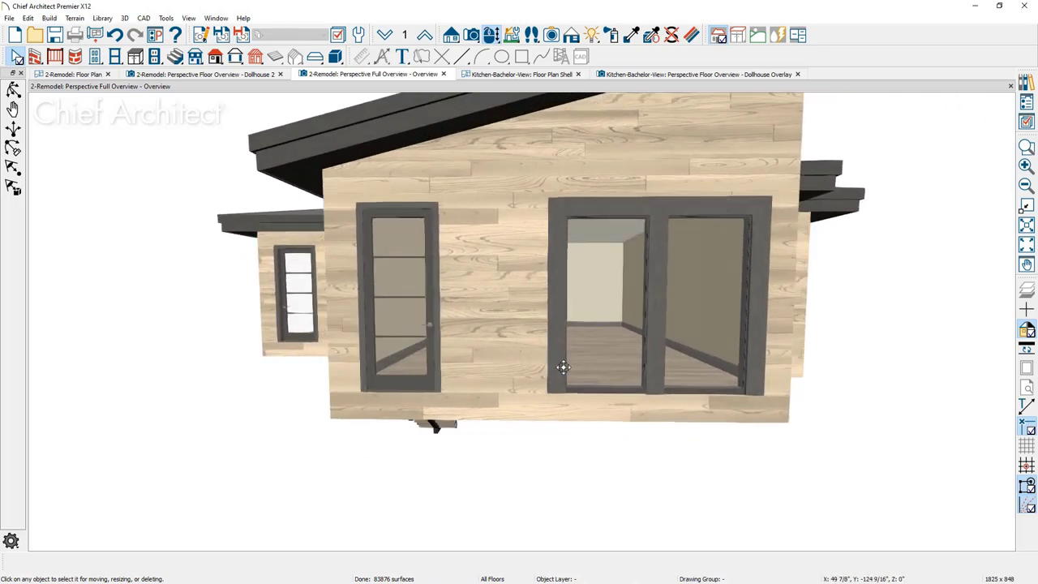
{"action": "scroll", "coordinate": [625, 285], "scroll_direction": "up", "scroll_amount": 6}
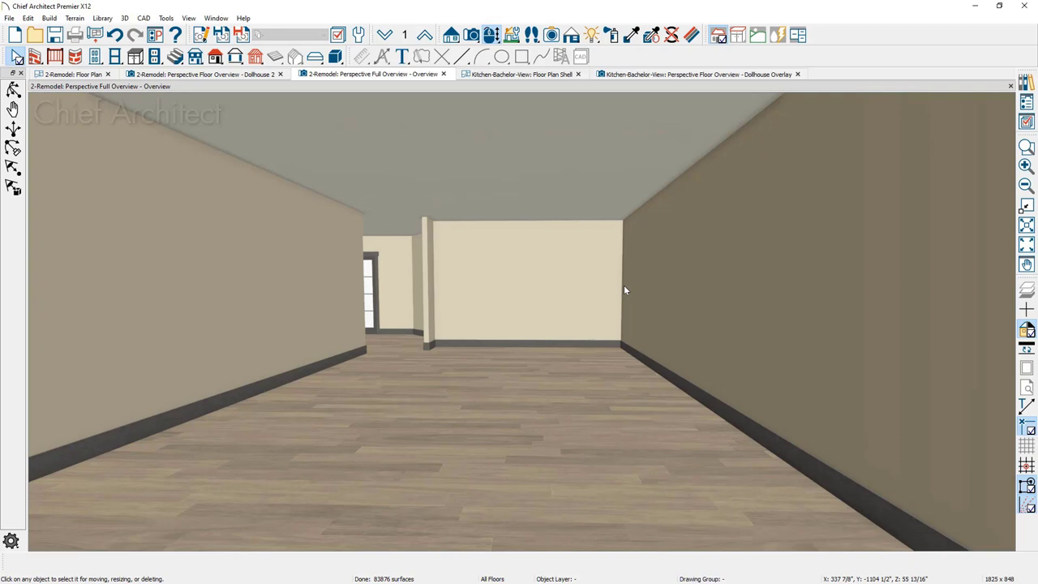
{"action": "left_click", "coordinate": [536, 446]}
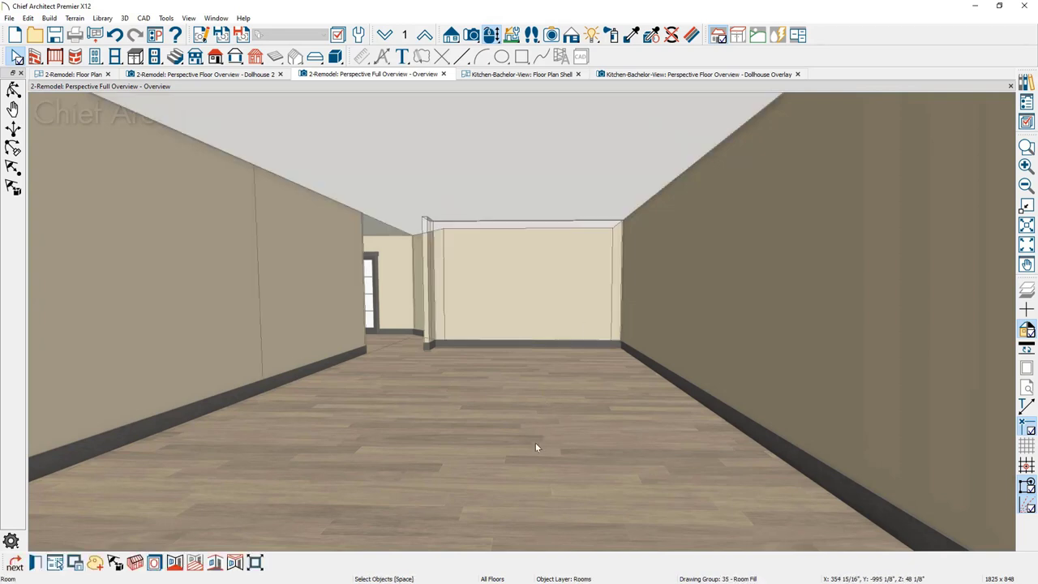
{"action": "double_click", "coordinate": [536, 446]}
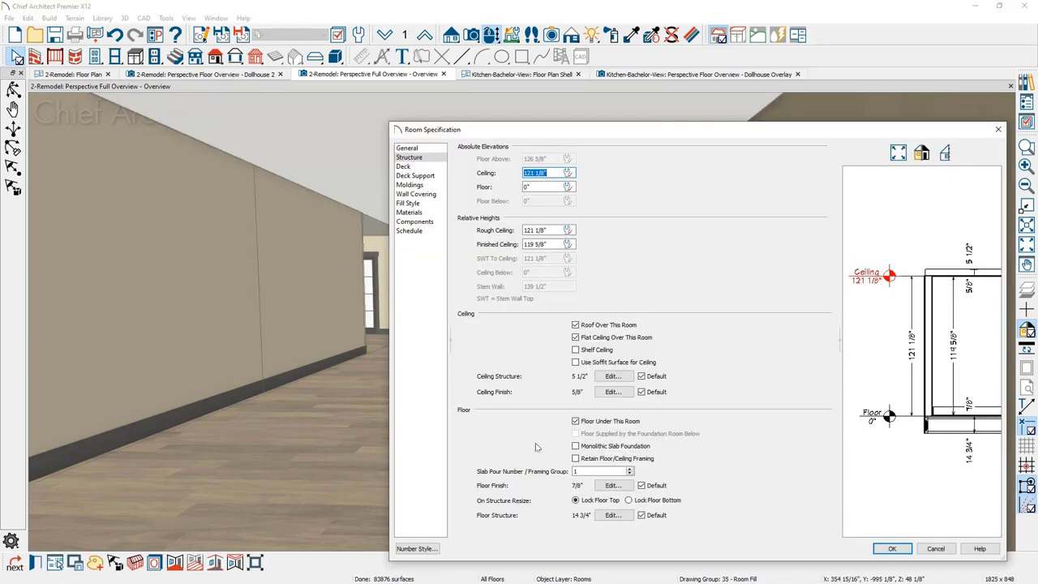
{"action": "left_click", "coordinate": [576, 338]}
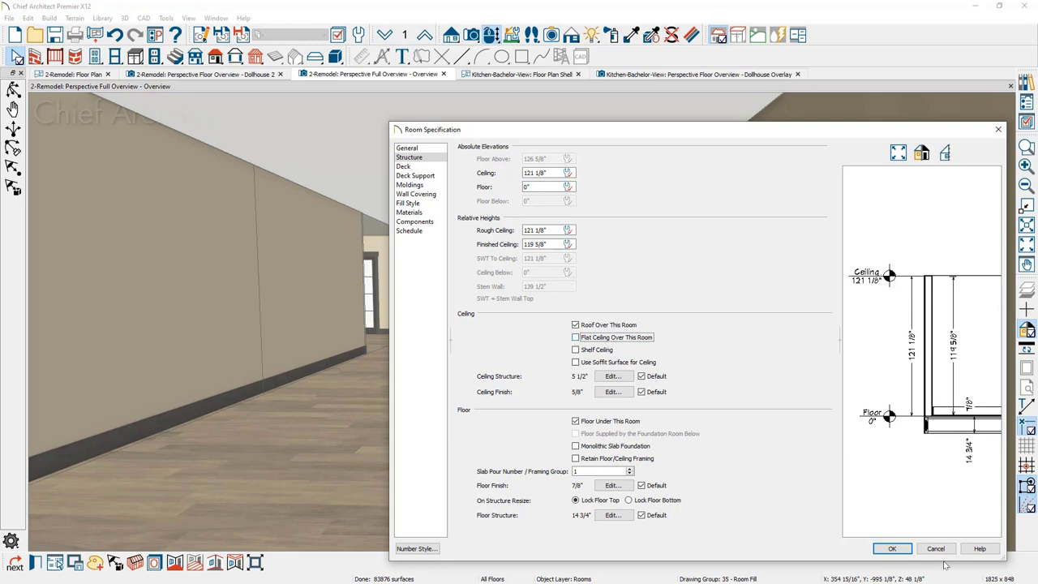
{"action": "left_click", "coordinate": [893, 548]}
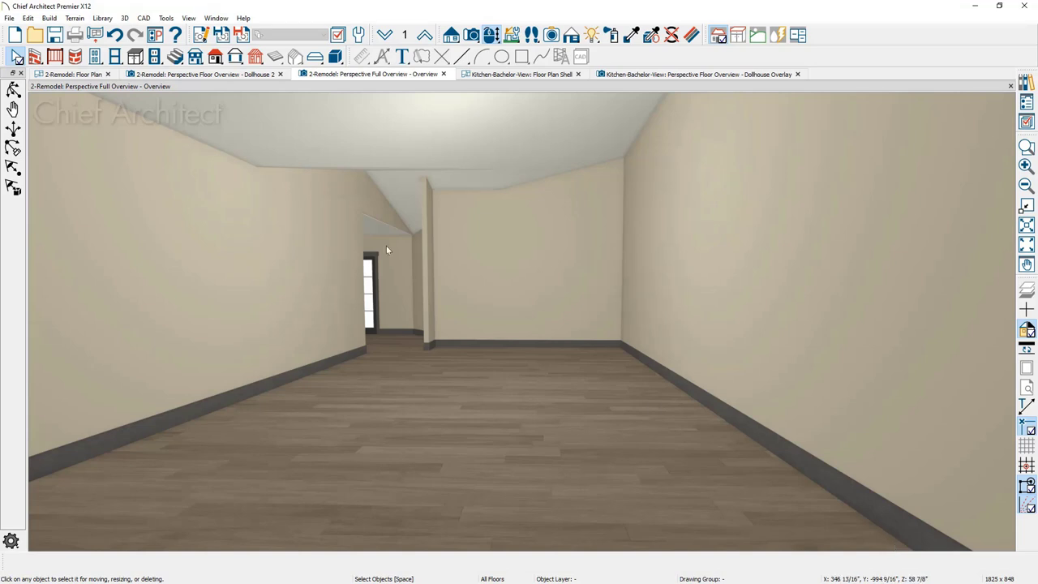
{"action": "scroll", "coordinate": [385, 236], "scroll_direction": "up", "scroll_amount": 2}
{"action": "scroll", "coordinate": [382, 217], "scroll_direction": "down", "scroll_amount": 1}
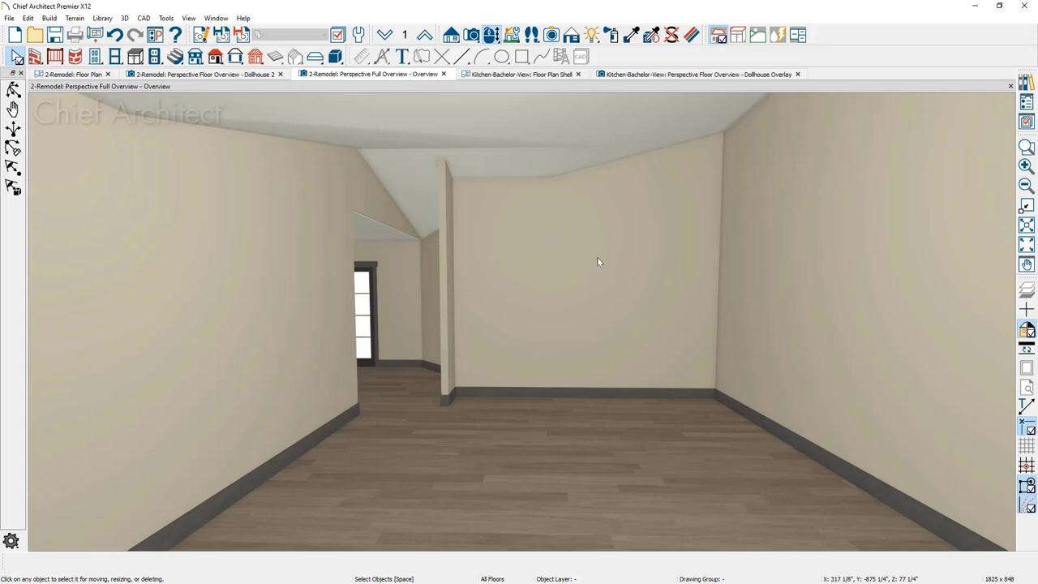
{"action": "left_click_drag", "start_coordinate": [600, 262], "coordinate": [547, 327]}
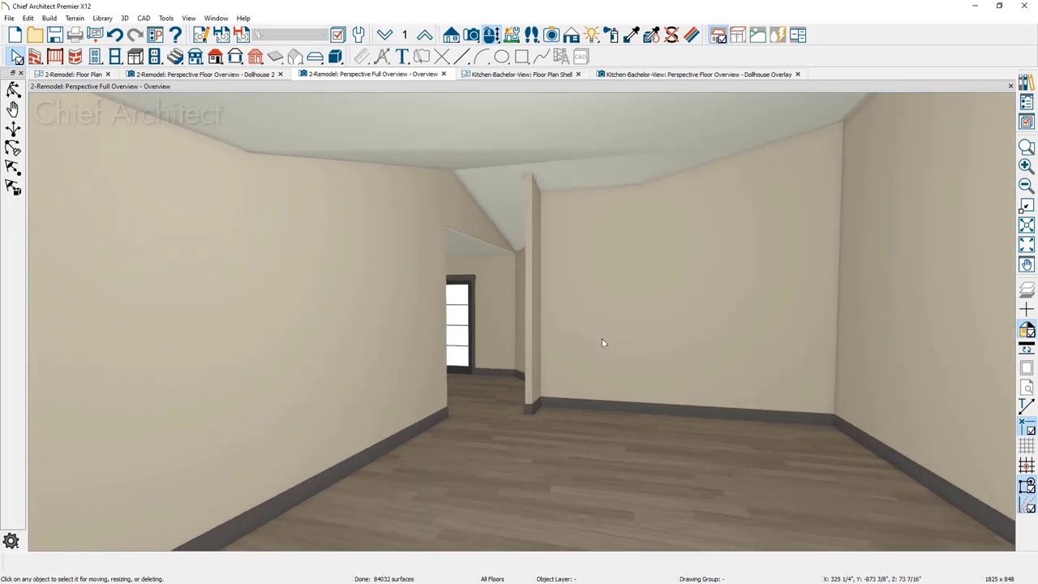
Step: Convert the kitchen's far partition wall and its short return wall to railing walls and check their railing height setting
{"action": "left_click", "coordinate": [532, 346]}
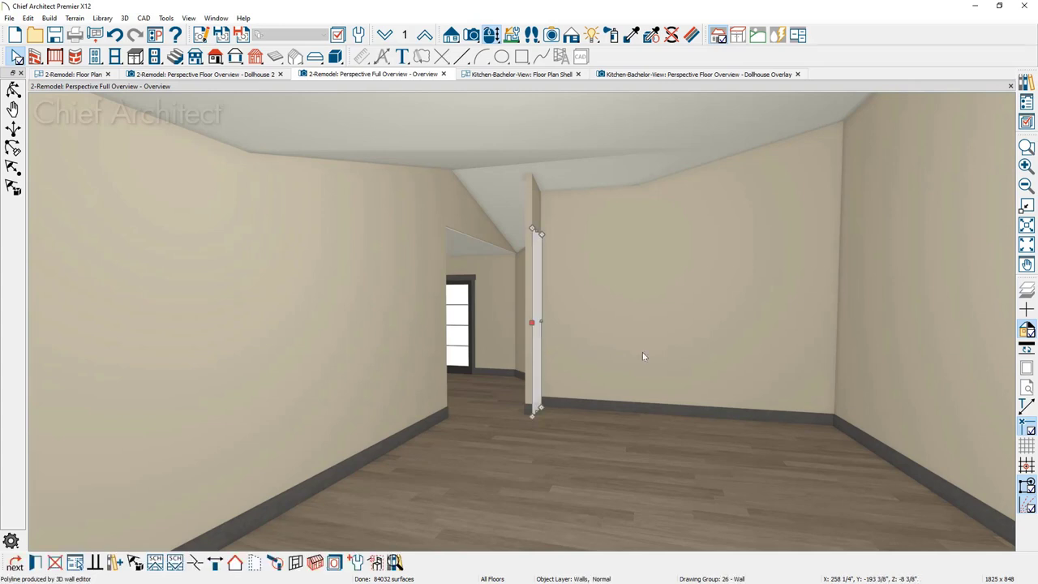
{"action": "left_click", "coordinate": [672, 350], "text": "shift"}
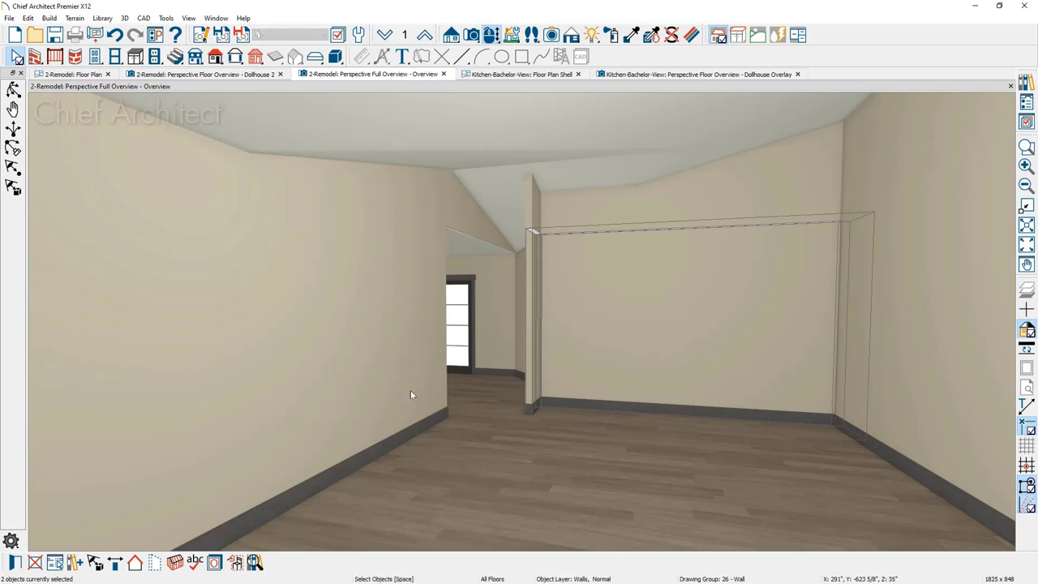
{"action": "left_click", "coordinate": [16, 562]}
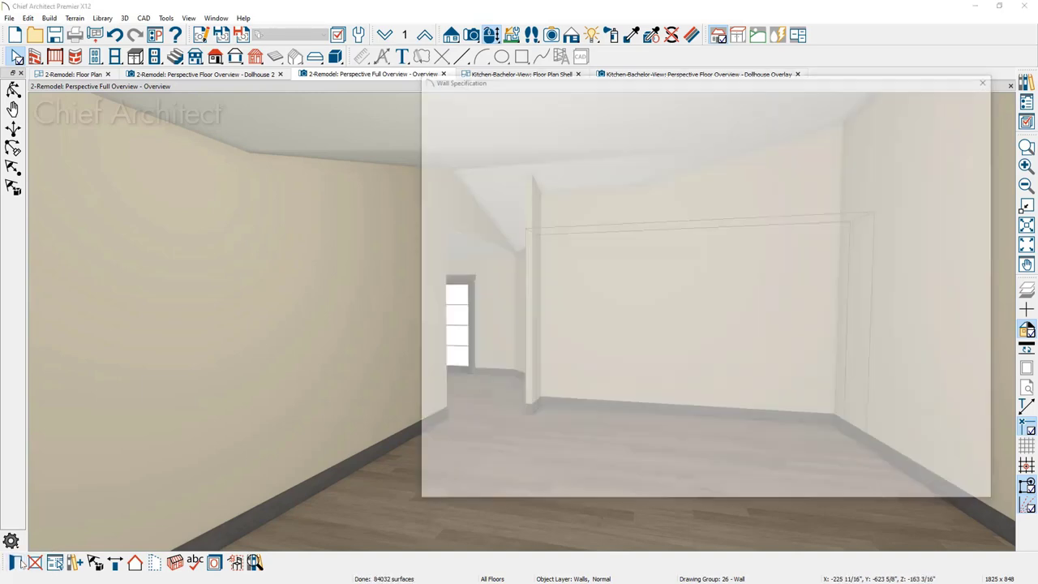
{"action": "left_click", "coordinate": [450, 97]}
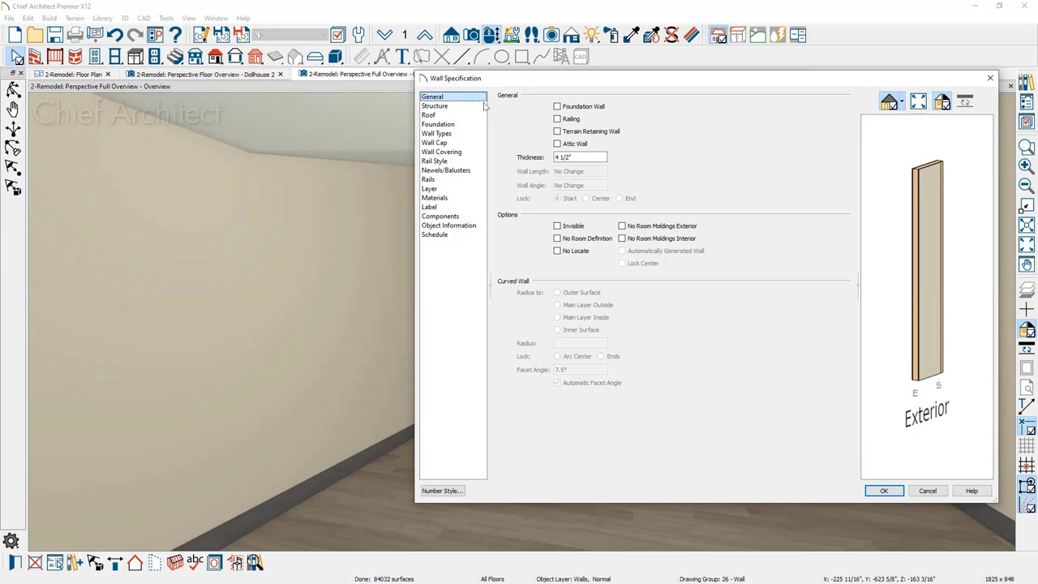
{"action": "left_click", "coordinate": [558, 120]}
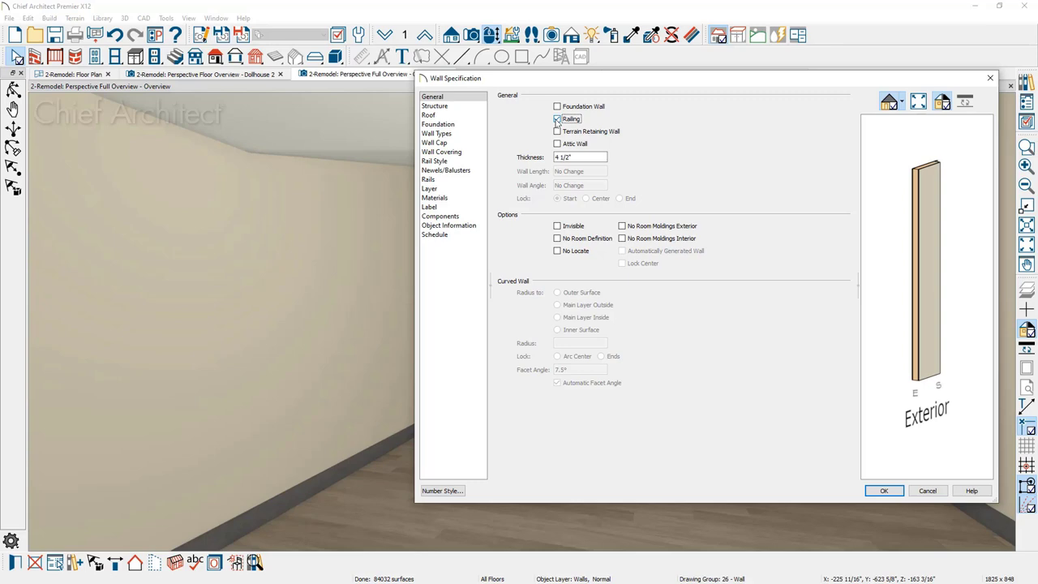
{"action": "left_click", "coordinate": [459, 172]}
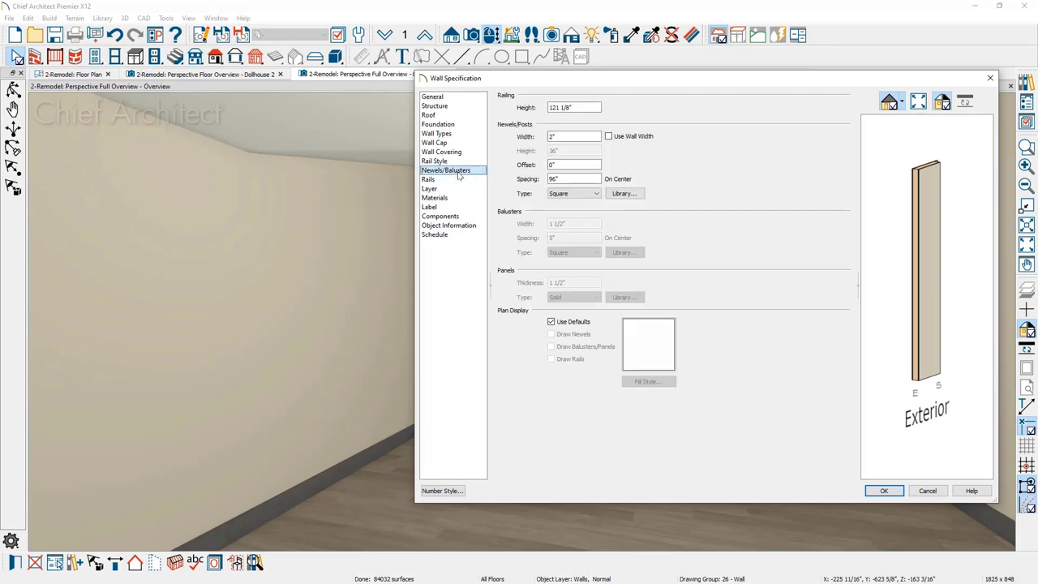
{"action": "left_click", "coordinate": [582, 107]}
{"action": "left_click_drag", "start_coordinate": [601, 82], "coordinate": [360, 241]}
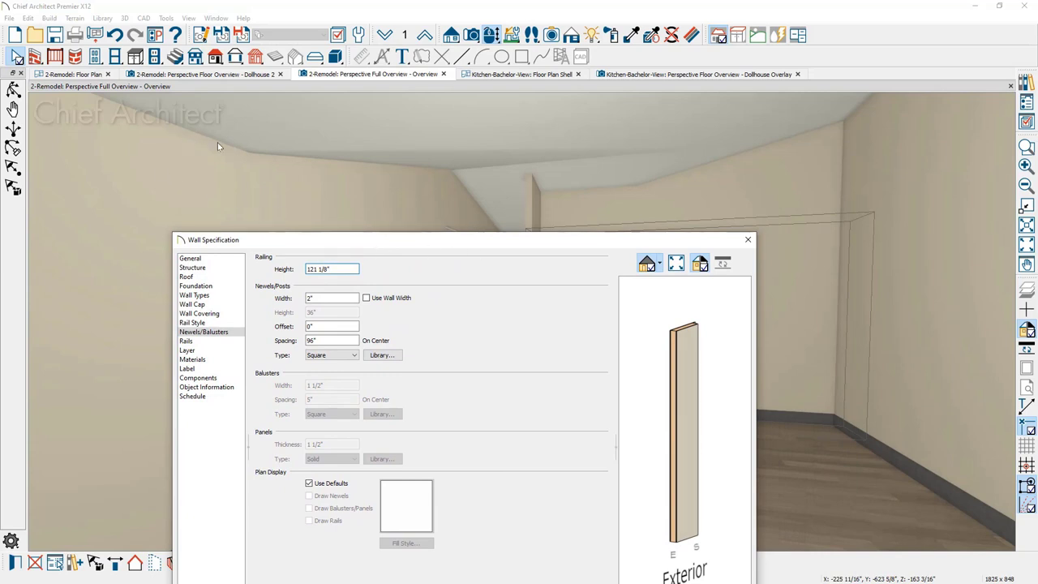
{"action": "left_click", "coordinate": [351, 268]}
Step: Add the Cap 01 profile from the Sills and Caps library as the wall cap on both kitchen partition walls
{"action": "left_click", "coordinate": [221, 306]}
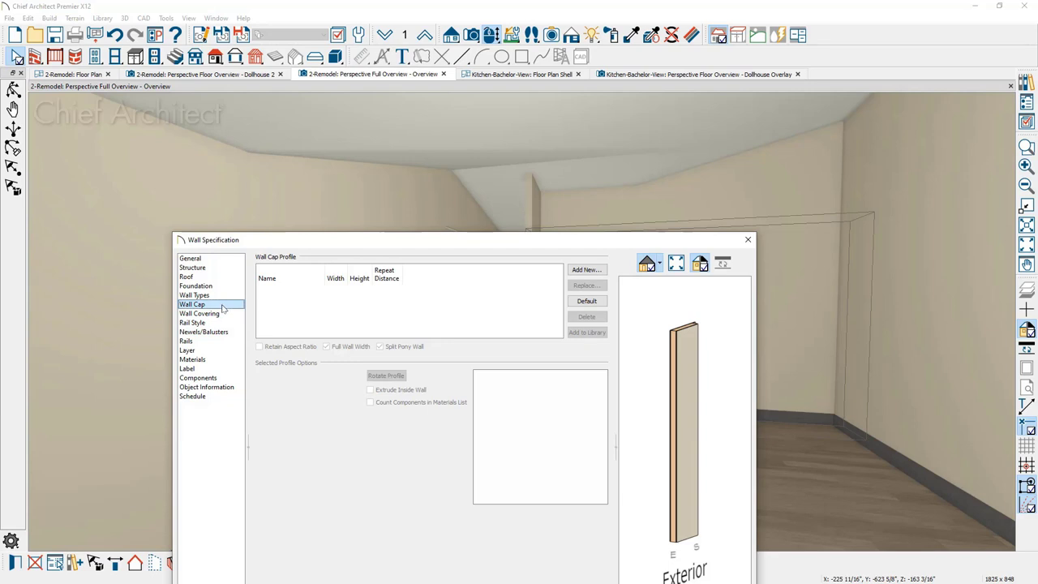
{"action": "left_click", "coordinate": [586, 270]}
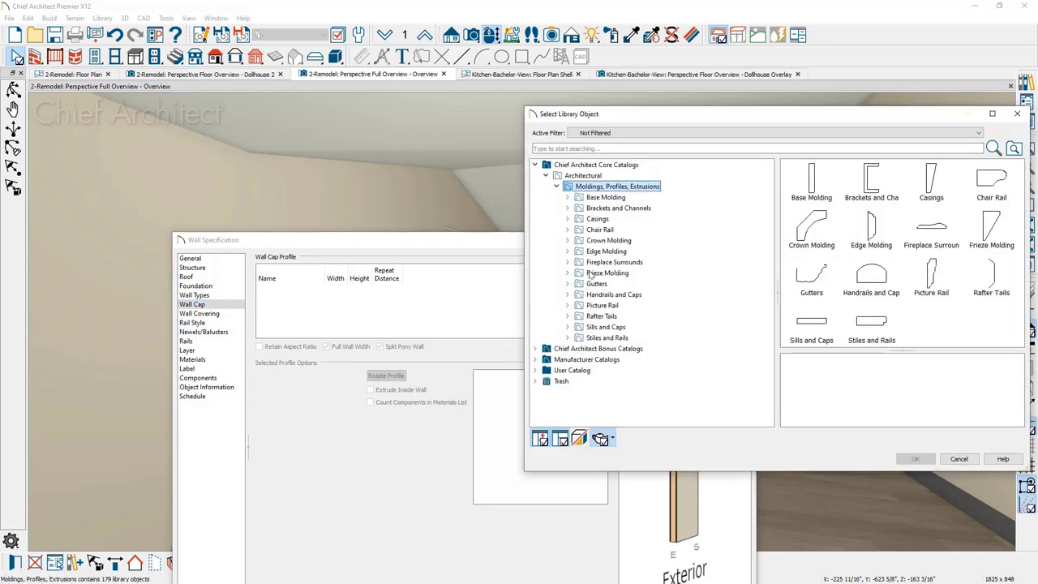
{"action": "left_click", "coordinate": [803, 328]}
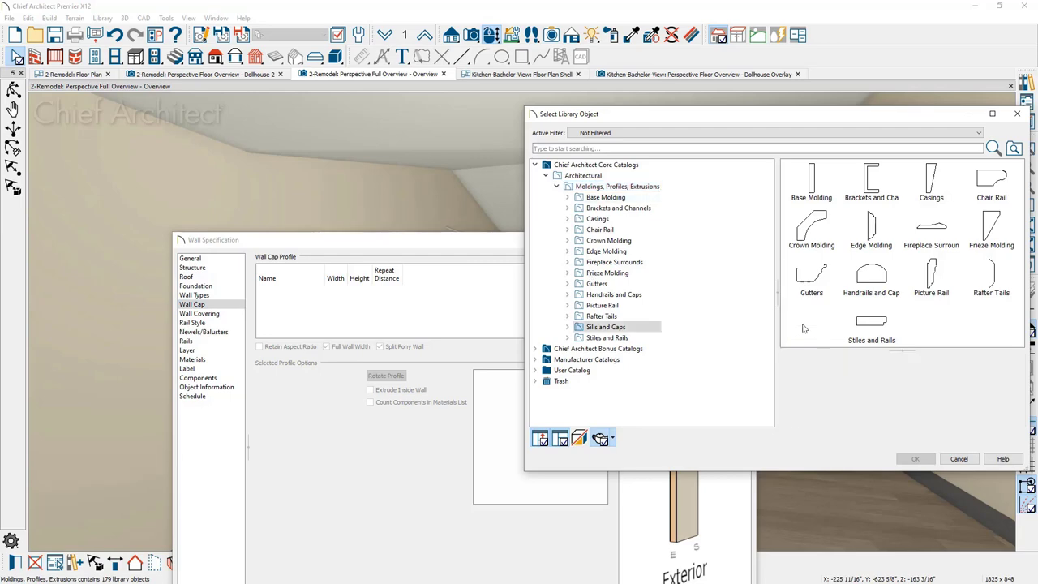
{"action": "left_click", "coordinate": [809, 182]}
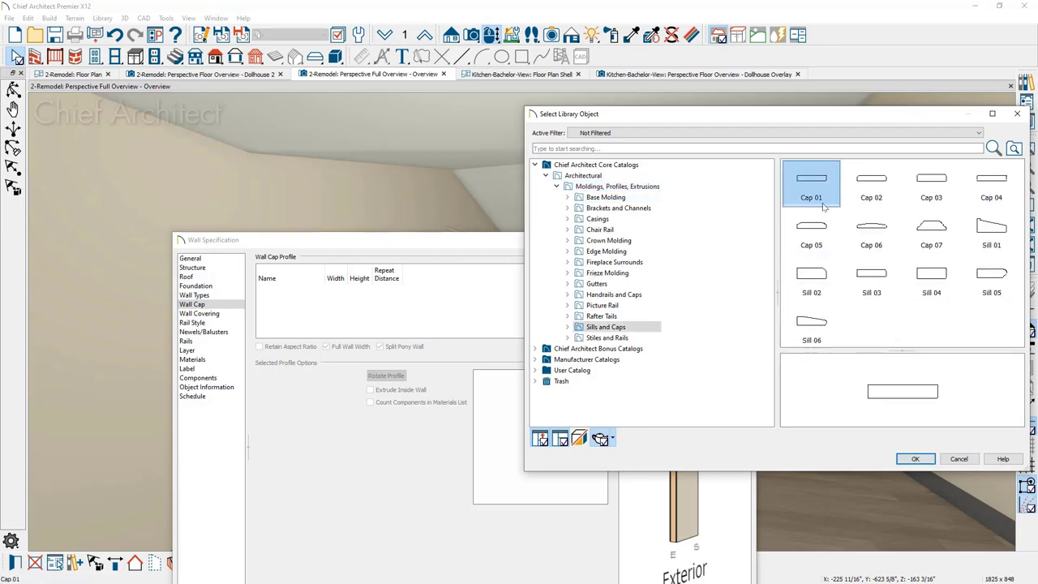
{"action": "left_click", "coordinate": [920, 461]}
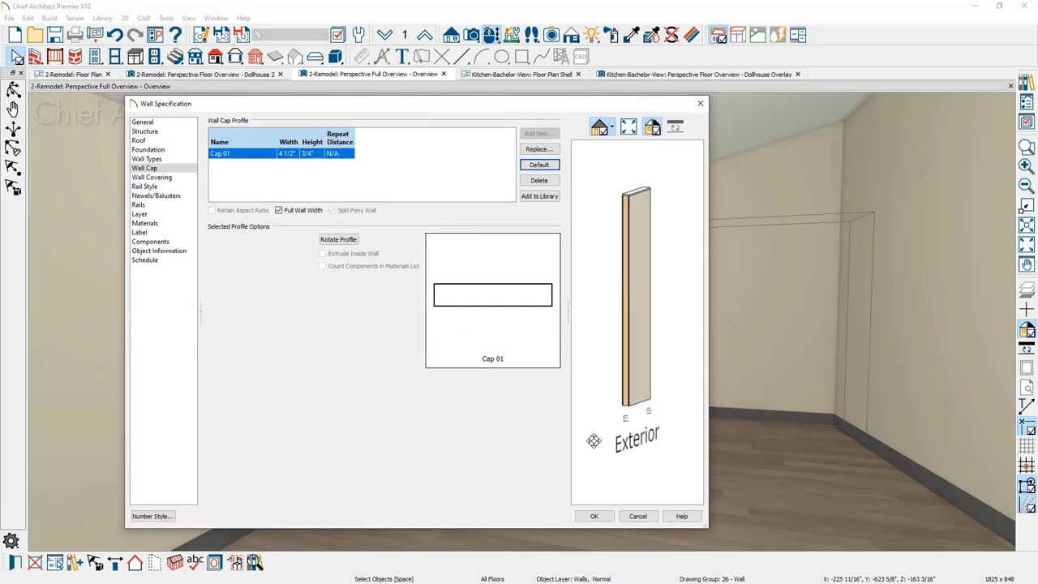
{"action": "left_click", "coordinate": [600, 523]}
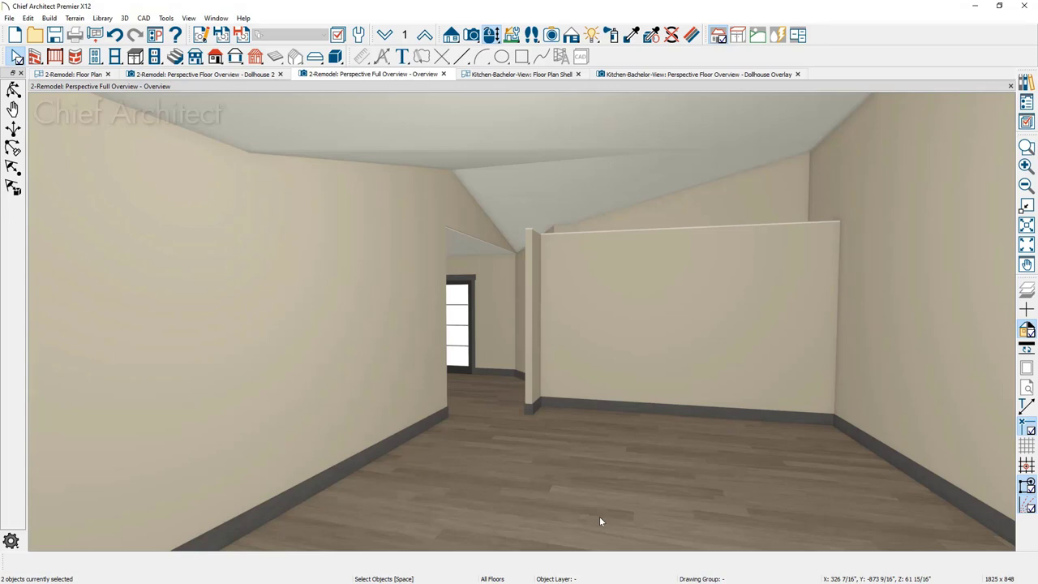
Step: Open the floor plan with the Ceiling plan view and frame the kitchen expansion and stairwell
{"action": "left_click", "coordinate": [58, 75]}
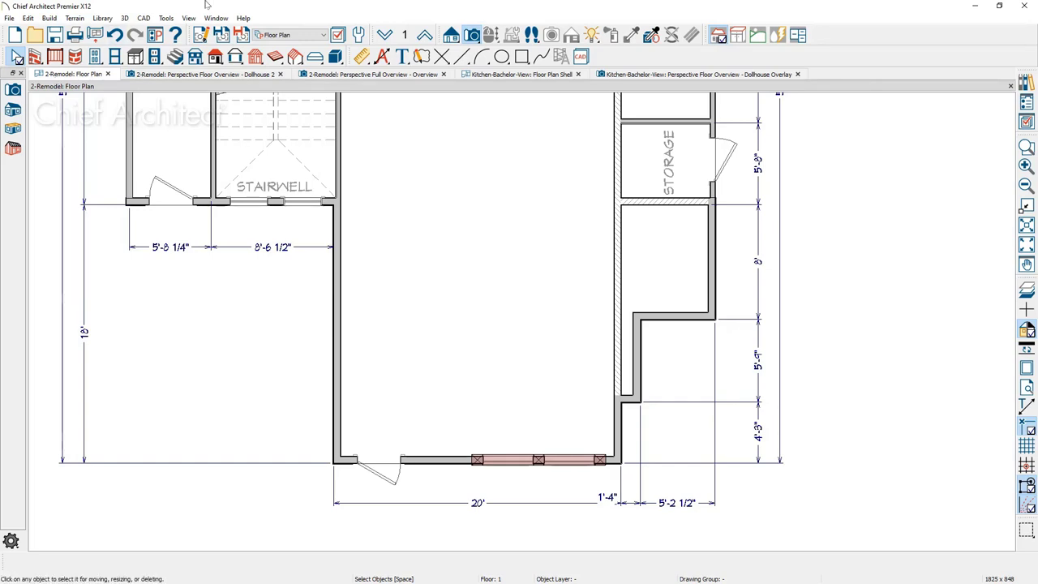
{"action": "left_click", "coordinate": [290, 36]}
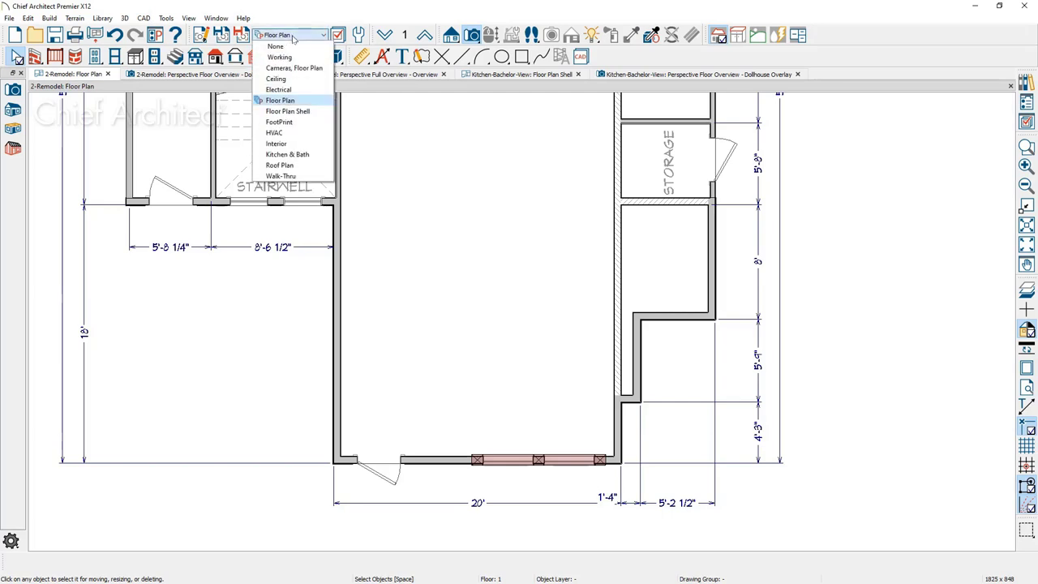
{"action": "left_click", "coordinate": [305, 79]}
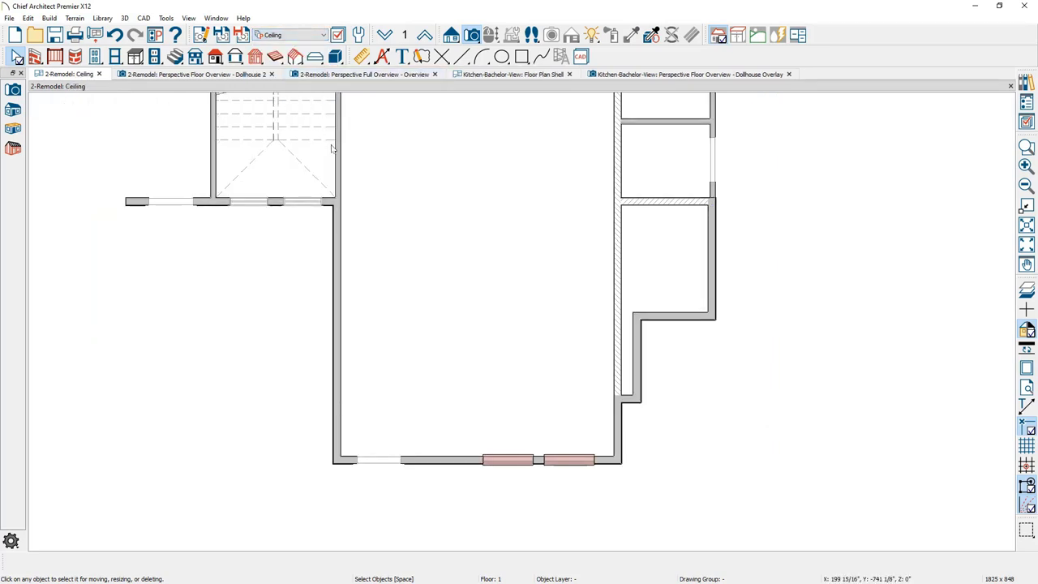
{"action": "scroll", "coordinate": [331, 149], "scroll_direction": "down", "scroll_amount": 2}
{"action": "middle_click_drag", "start_coordinate": [331, 149], "coordinate": [345, 285]}
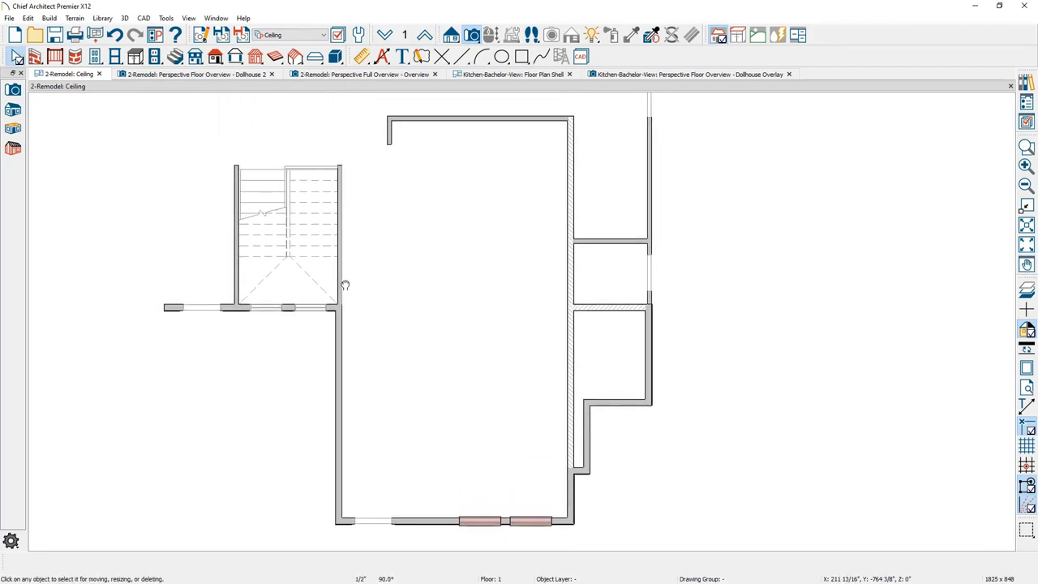
Step: Draw a ceiling plane about 8'-5" wide, with its baseline along the inside of the kitchen expansion's stairwell-side wall
{"action": "left_click", "coordinate": [217, 58]}
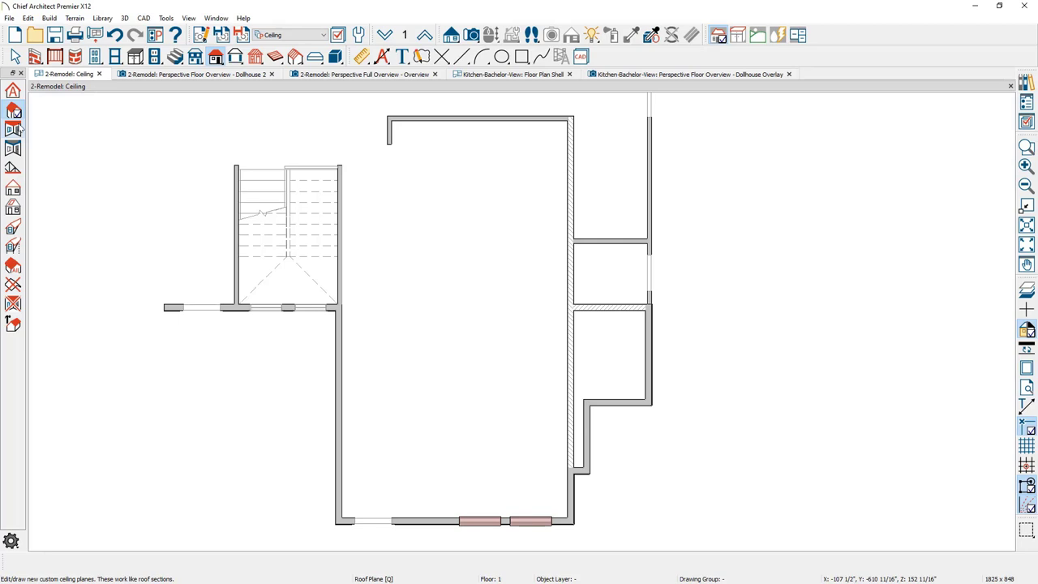
{"action": "left_click", "coordinate": [14, 129]}
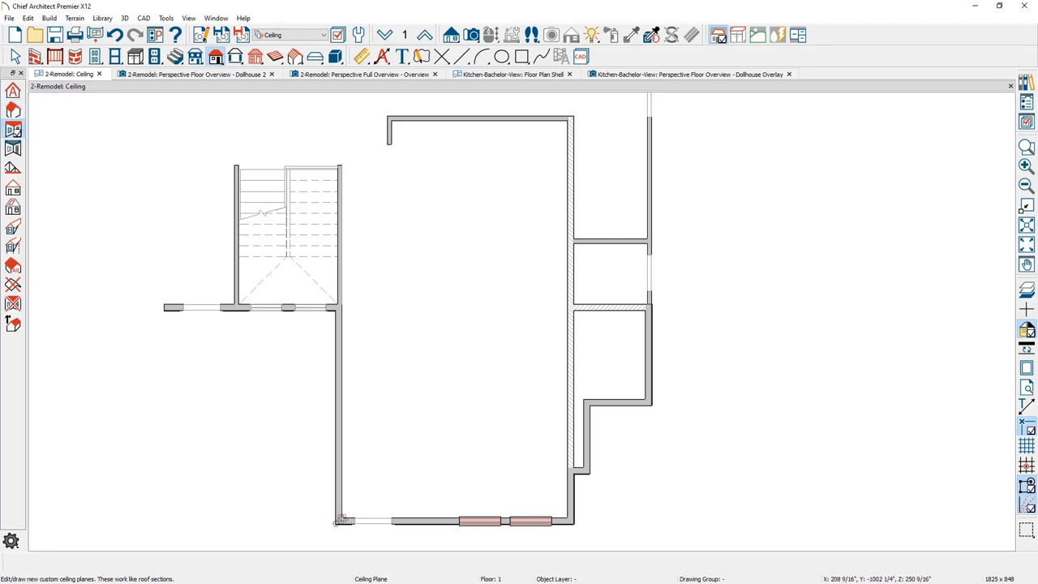
{"action": "left_click_drag", "start_coordinate": [341, 519], "coordinate": [352, 267]}
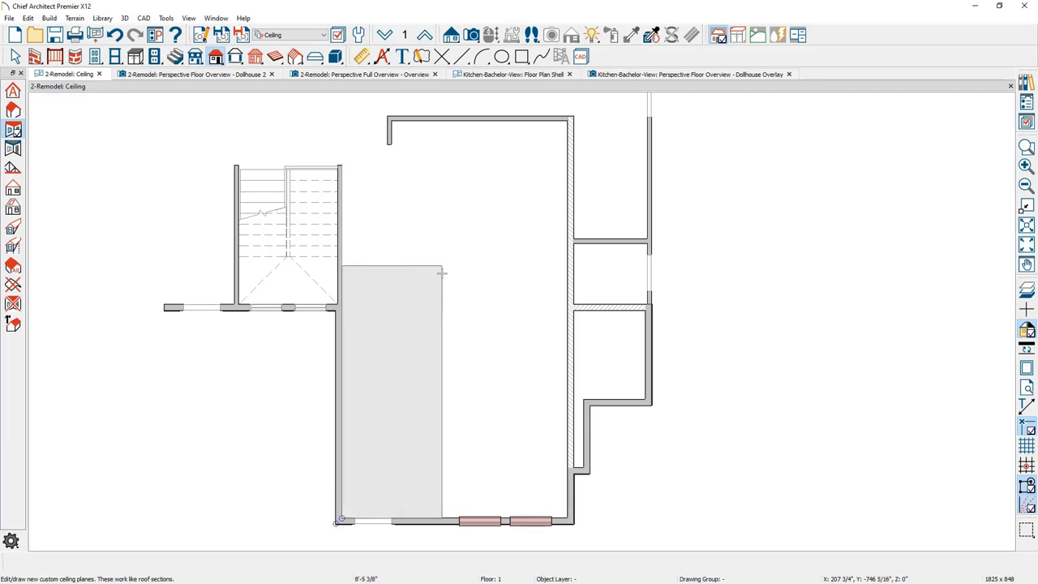
{"action": "left_click", "coordinate": [442, 273]}
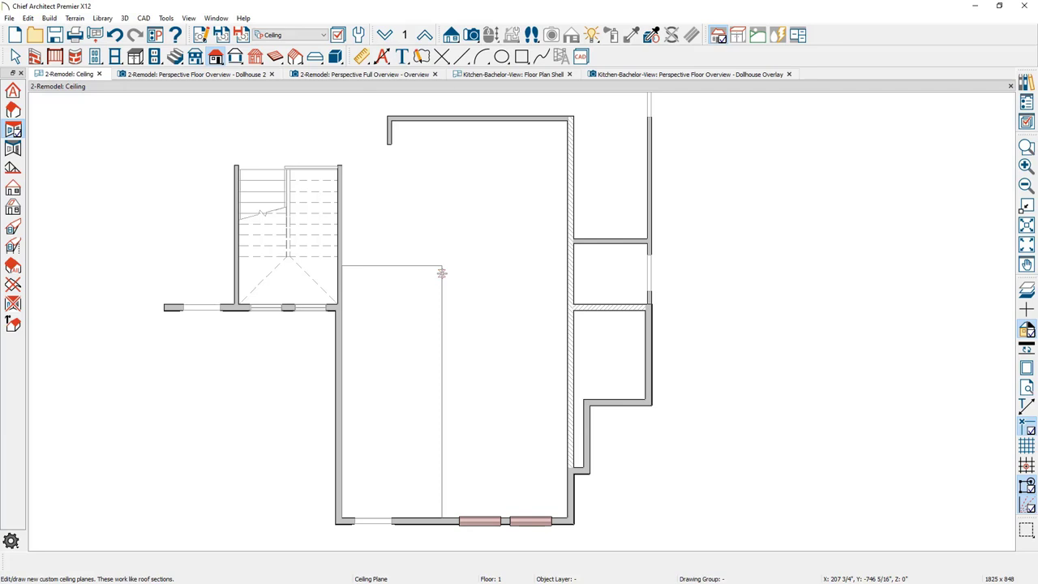
{"action": "key", "text": "space"}
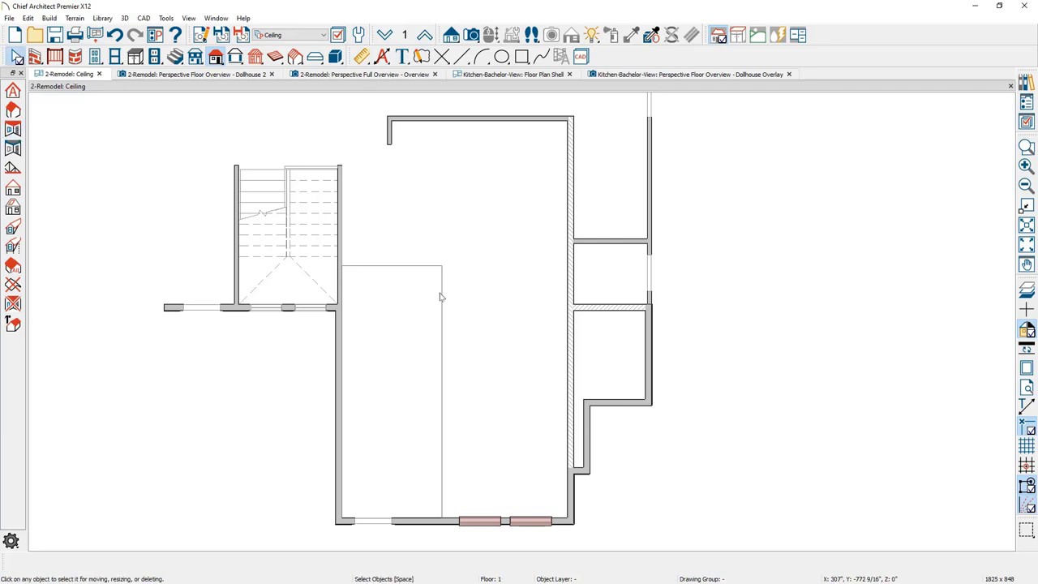
Step: Extend the ceiling plane across to the kitchen's opposite side wall and along to the house's far end wall
{"action": "left_click", "coordinate": [441, 294]}
{"action": "left_click_drag", "start_coordinate": [441, 294], "coordinate": [566, 417]}
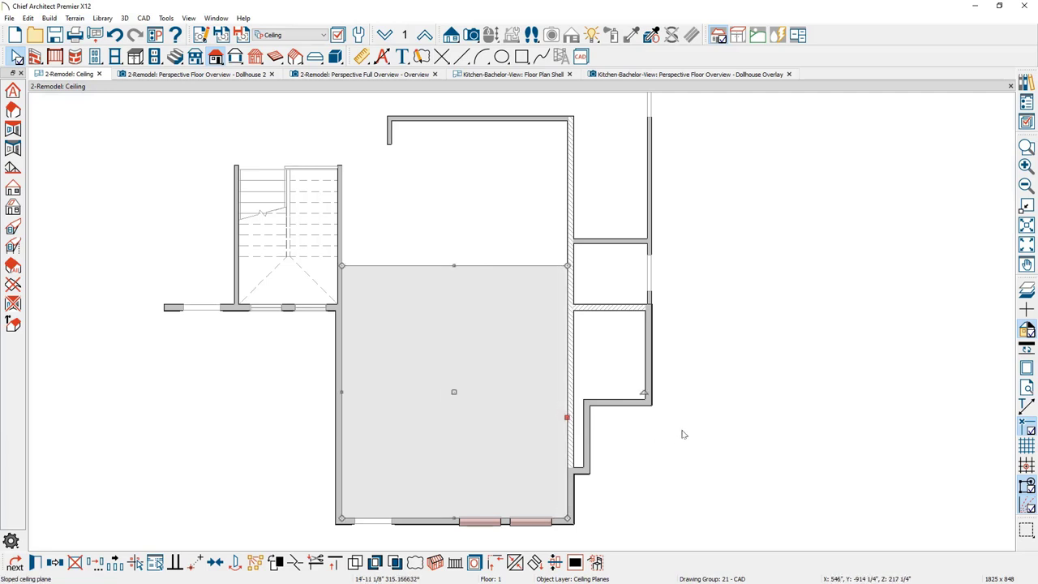
{"action": "scroll", "coordinate": [684, 431], "scroll_direction": "down", "scroll_amount": 2}
{"action": "middle_click_drag", "start_coordinate": [689, 430], "coordinate": [706, 533]}
{"action": "left_click_drag", "start_coordinate": [543, 423], "coordinate": [534, 183]}
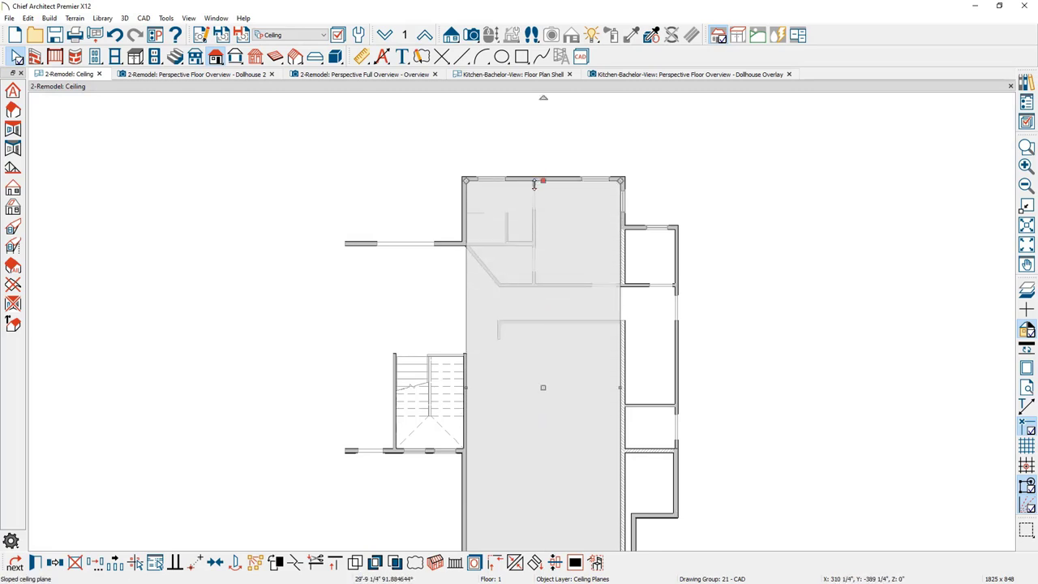
{"action": "middle_click_drag", "start_coordinate": [587, 278], "coordinate": [541, 228]}
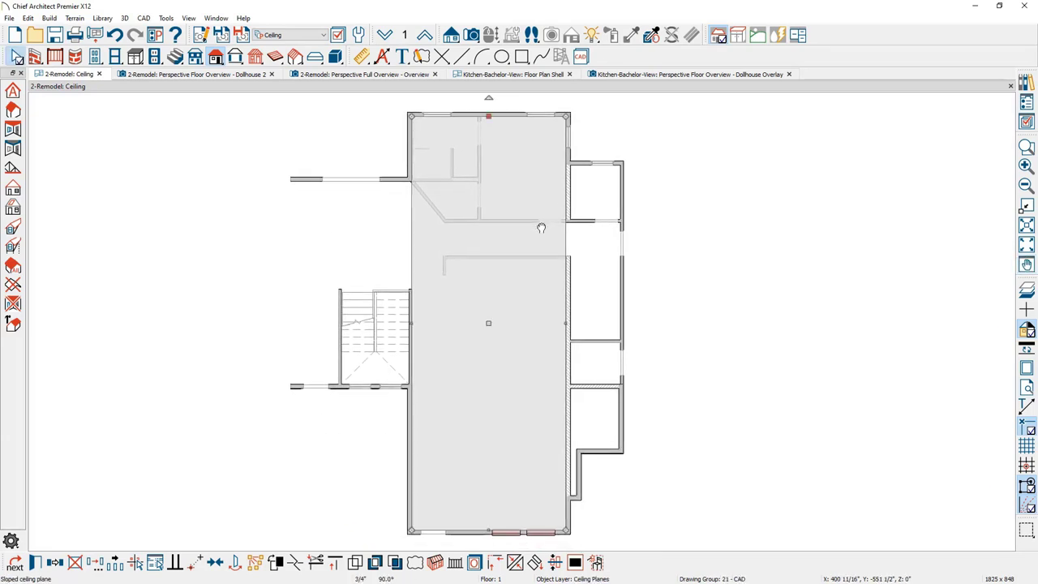
Step: Review the ceiling plane's elevation reference options, heights and pitch in its specification, keeping the Absolute reference
{"action": "left_click", "coordinate": [38, 562]}
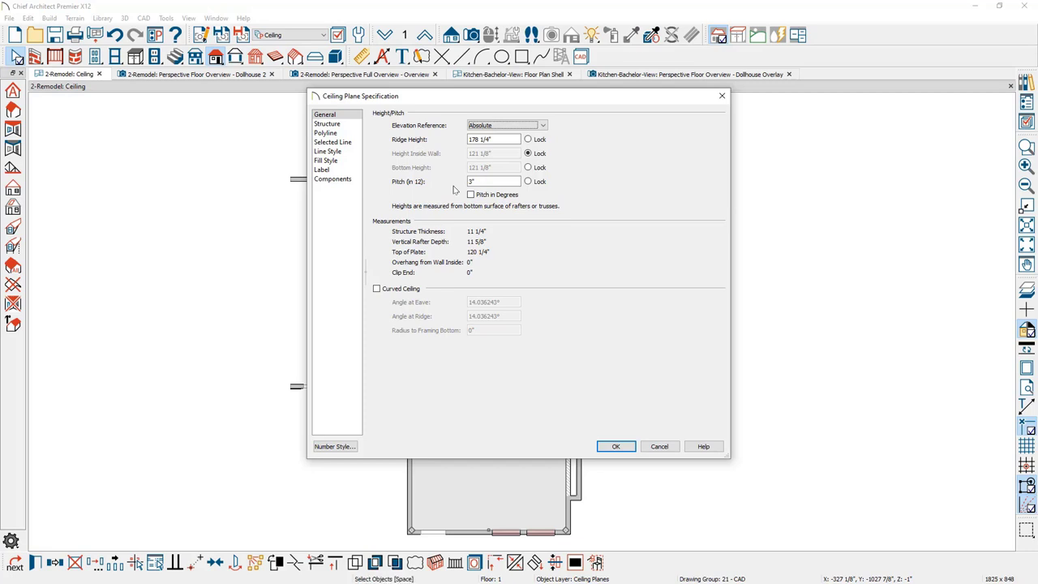
{"action": "left_click", "coordinate": [543, 126]}
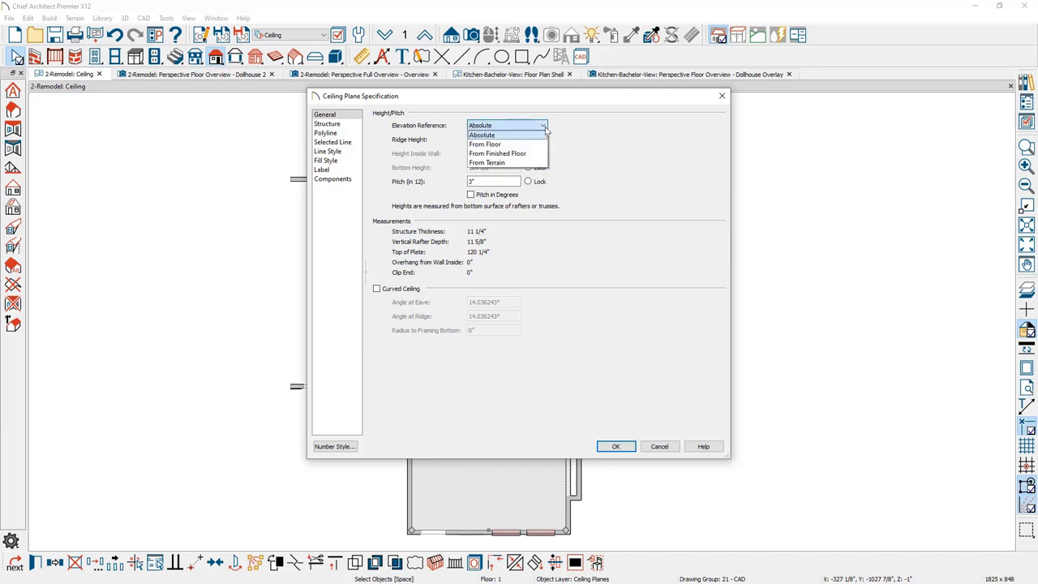
{"action": "left_click", "coordinate": [595, 129]}
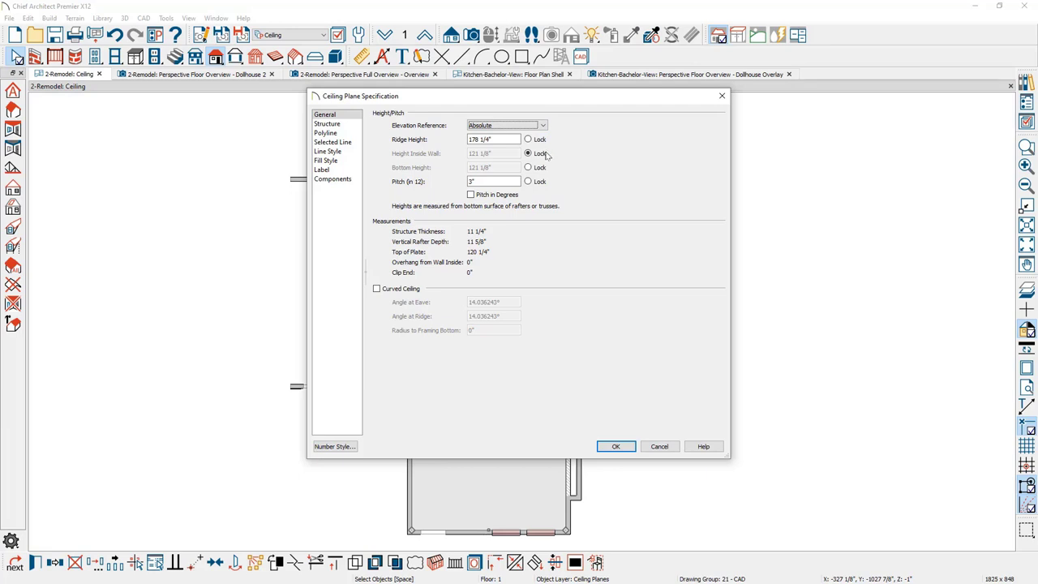
{"action": "left_click_drag", "start_coordinate": [558, 103], "coordinate": [815, 138]}
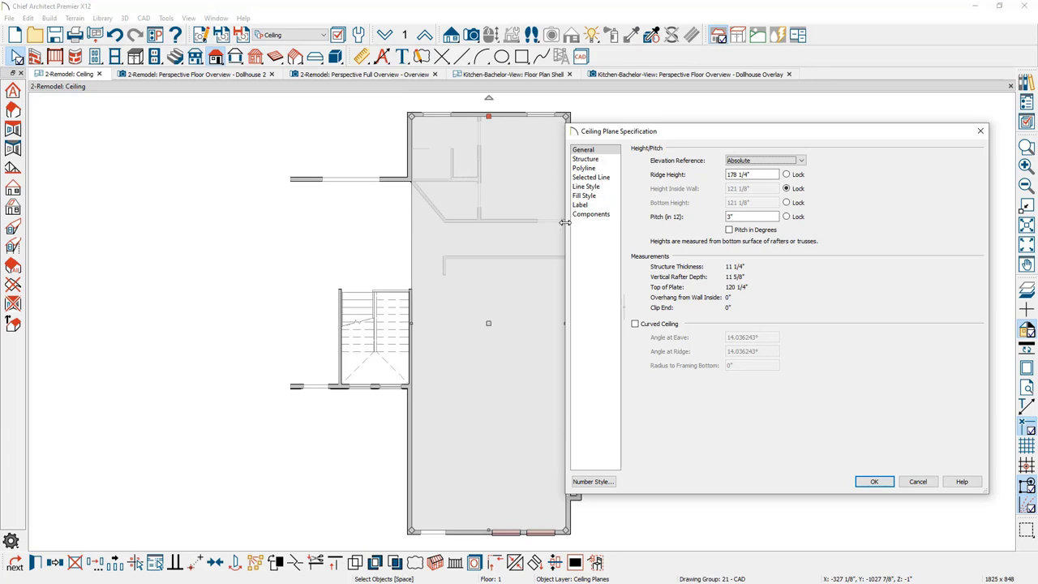
{"action": "left_click", "coordinate": [876, 482]}
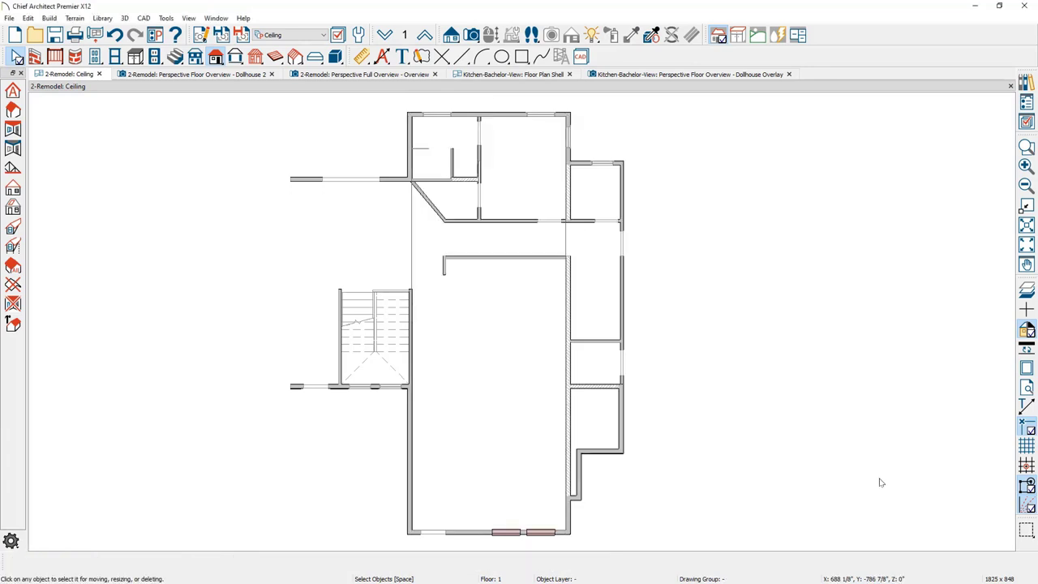
Step: Inspect the sloped kitchen ceiling from inside, and examine the capped partition and stairwell walls in the dollhouse overview
{"action": "left_click", "coordinate": [412, 75]}
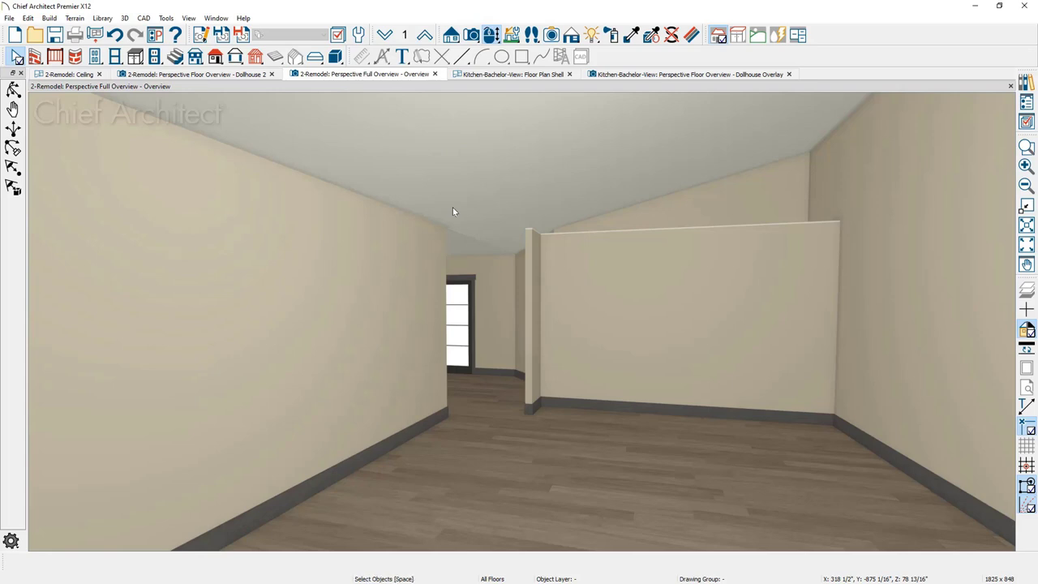
{"action": "left_click", "coordinate": [241, 78]}
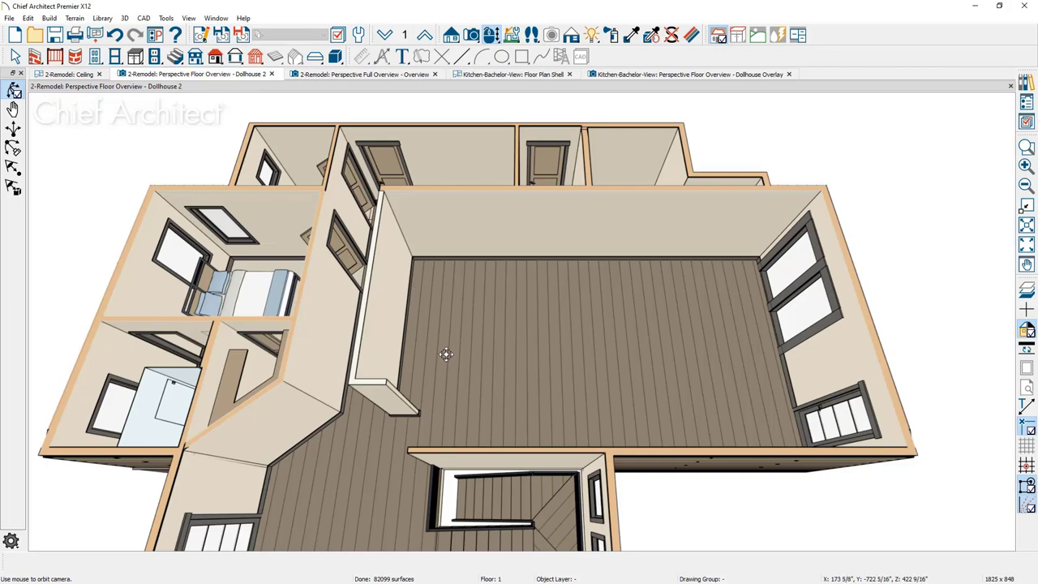
{"action": "scroll", "coordinate": [445, 211], "scroll_direction": "up", "scroll_amount": 3}
{"action": "middle_click_drag", "start_coordinate": [445, 211], "coordinate": [441, 169]}
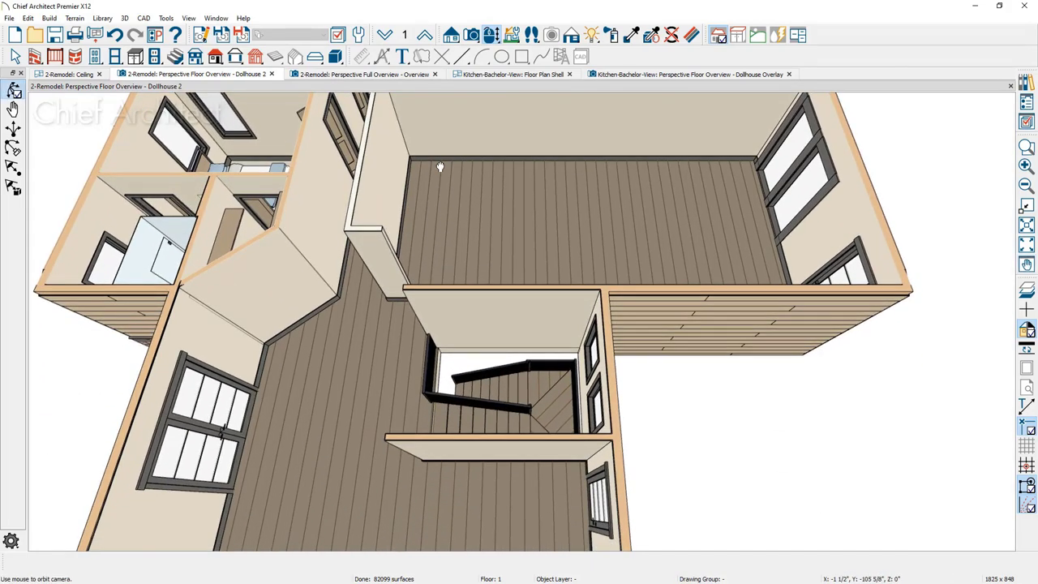
{"action": "left_click_drag", "start_coordinate": [413, 353], "coordinate": [534, 305]}
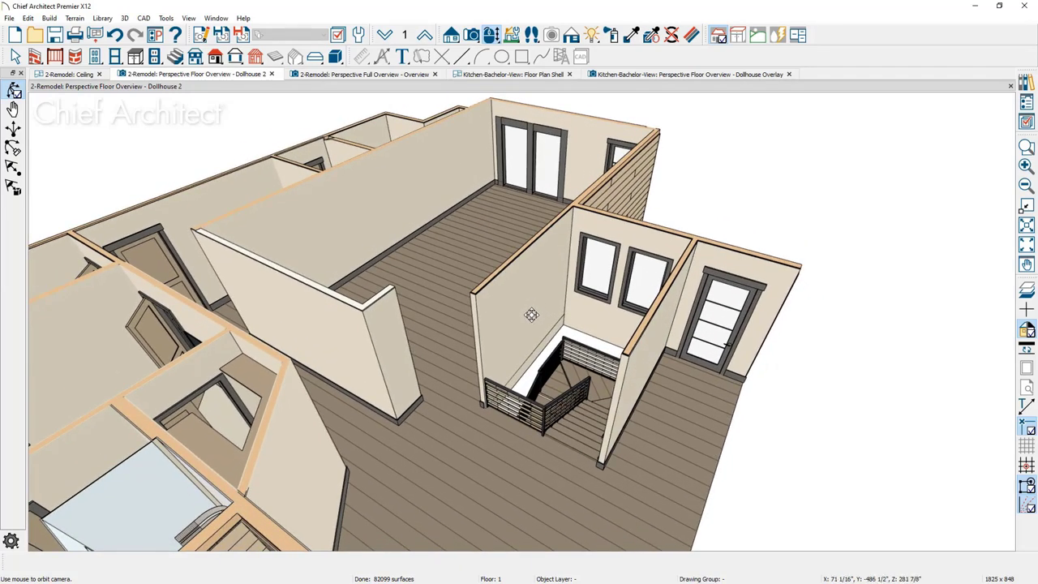
{"action": "scroll", "coordinate": [505, 389], "scroll_direction": "up", "scroll_amount": 4}
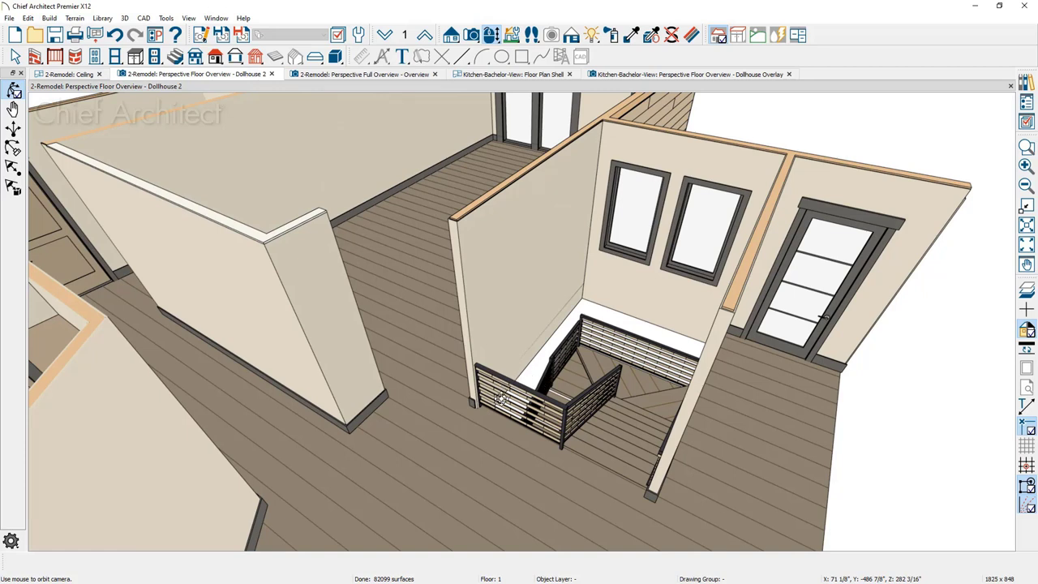
Step: Convert the two full-height walls on opposite sides of the stairwell into railings
{"action": "key", "text": "space"}
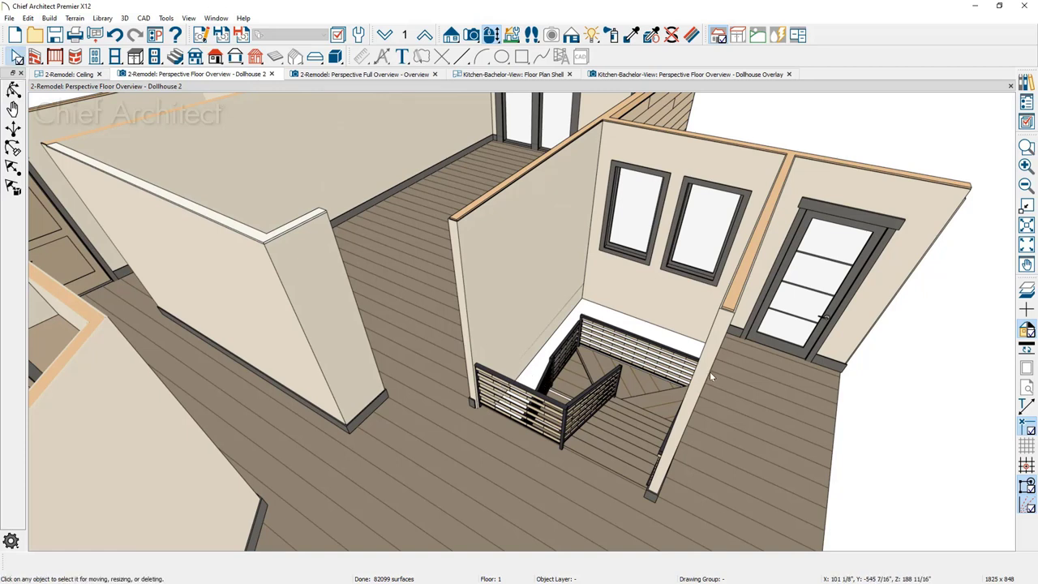
{"action": "left_click", "coordinate": [520, 310]}
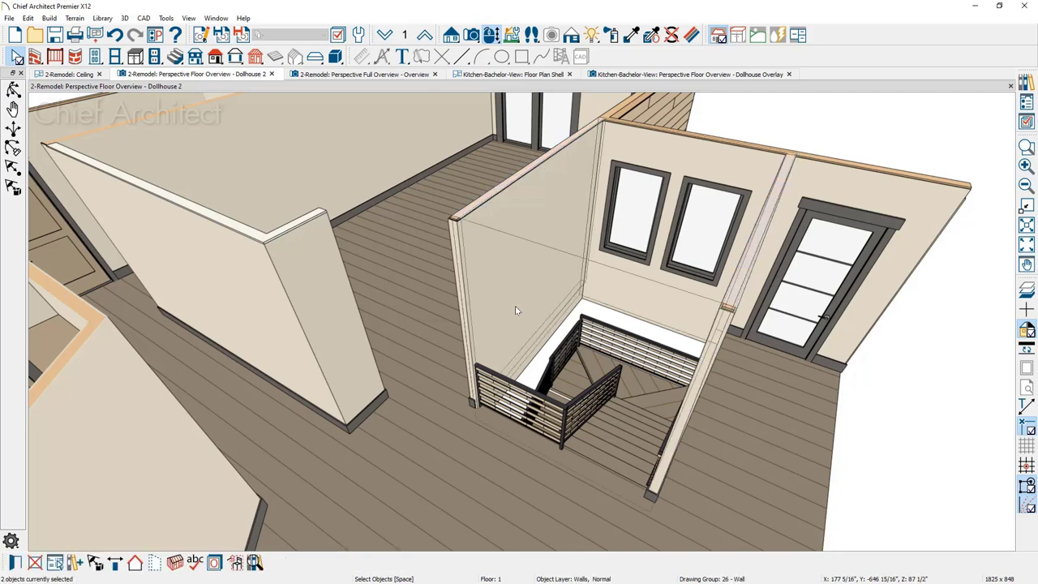
{"action": "left_click", "coordinate": [15, 565]}
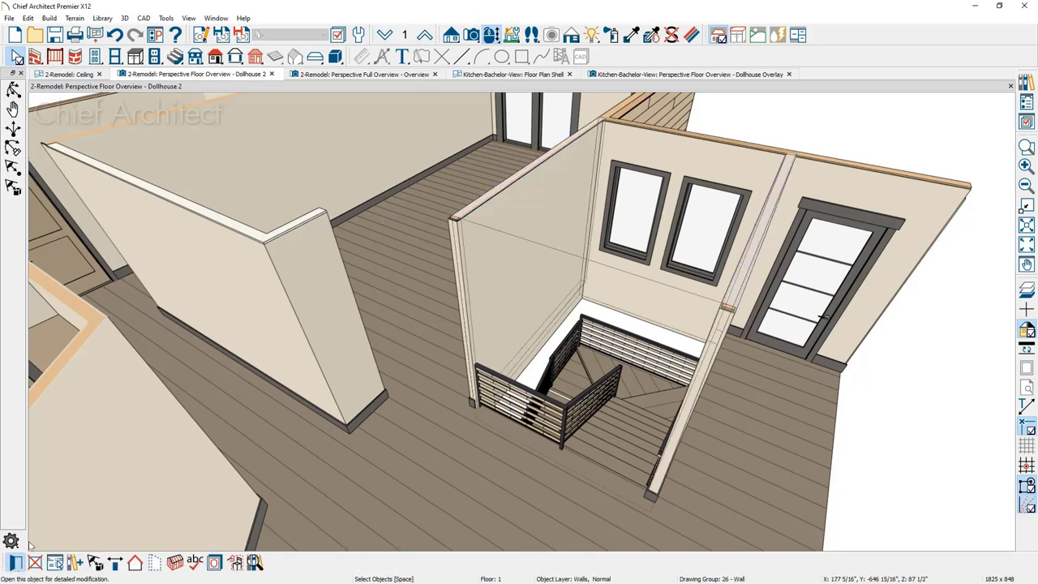
{"action": "left_click", "coordinate": [143, 122]}
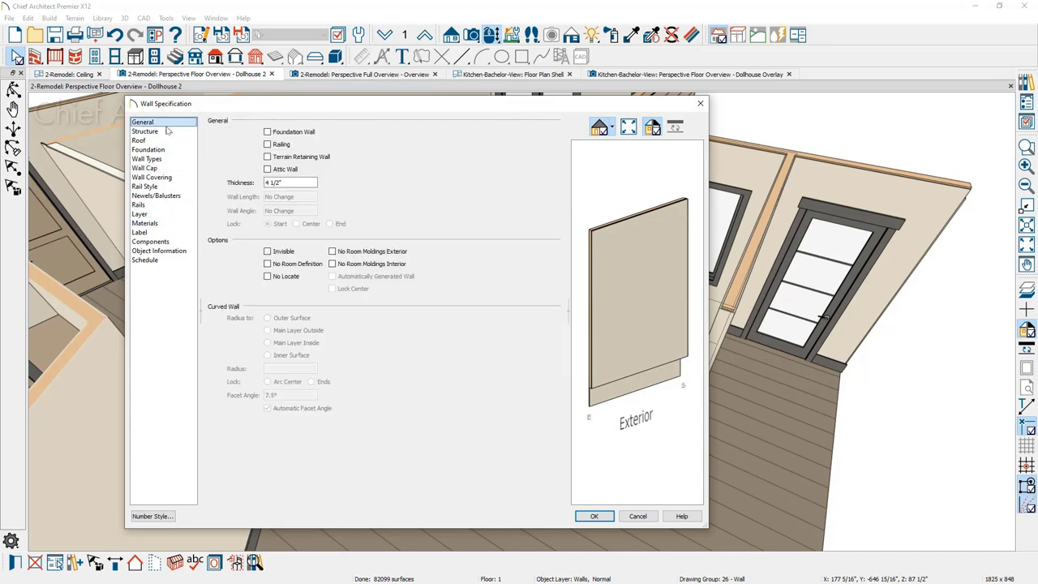
{"action": "left_click", "coordinate": [268, 146]}
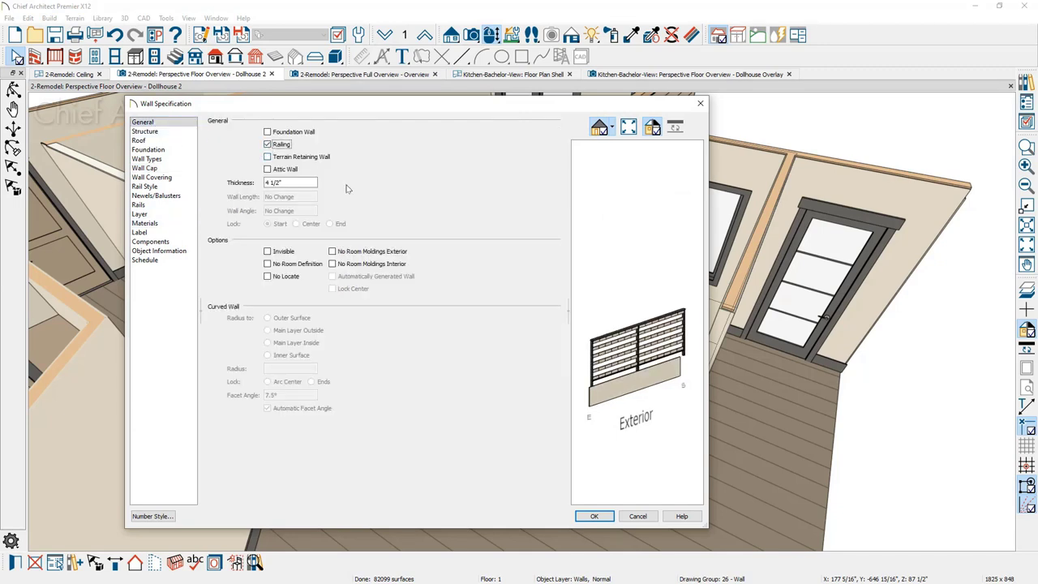
{"action": "left_click_drag", "start_coordinate": [592, 334], "coordinate": [566, 349]}
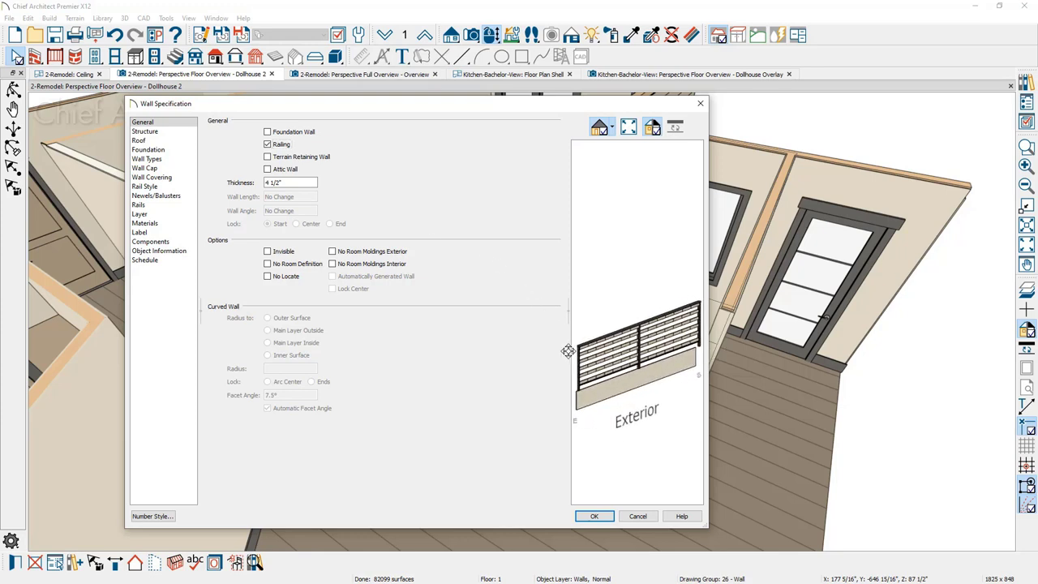
{"action": "left_click", "coordinate": [593, 516]}
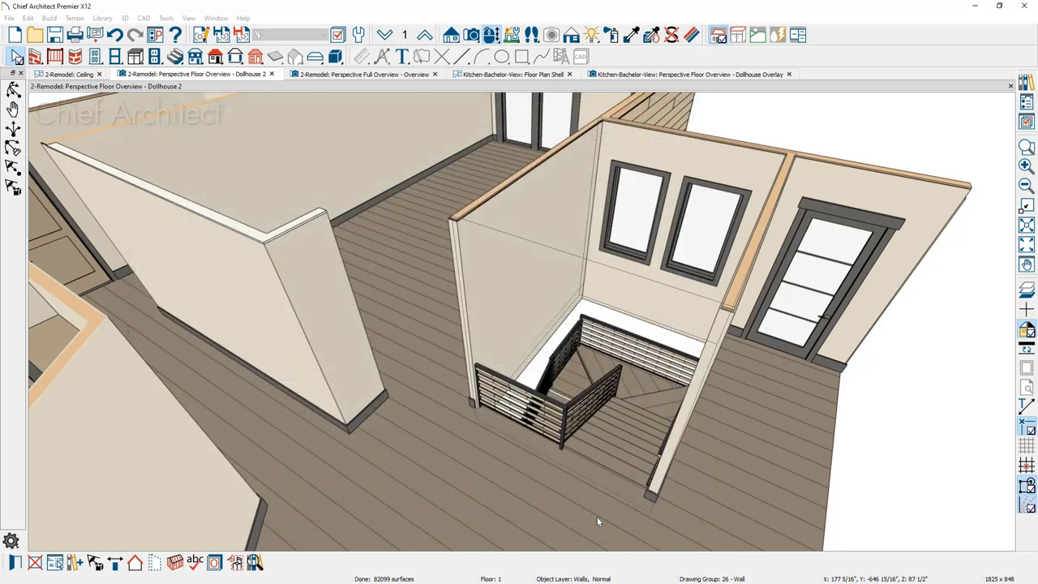
{"action": "key", "text": "Escape"}
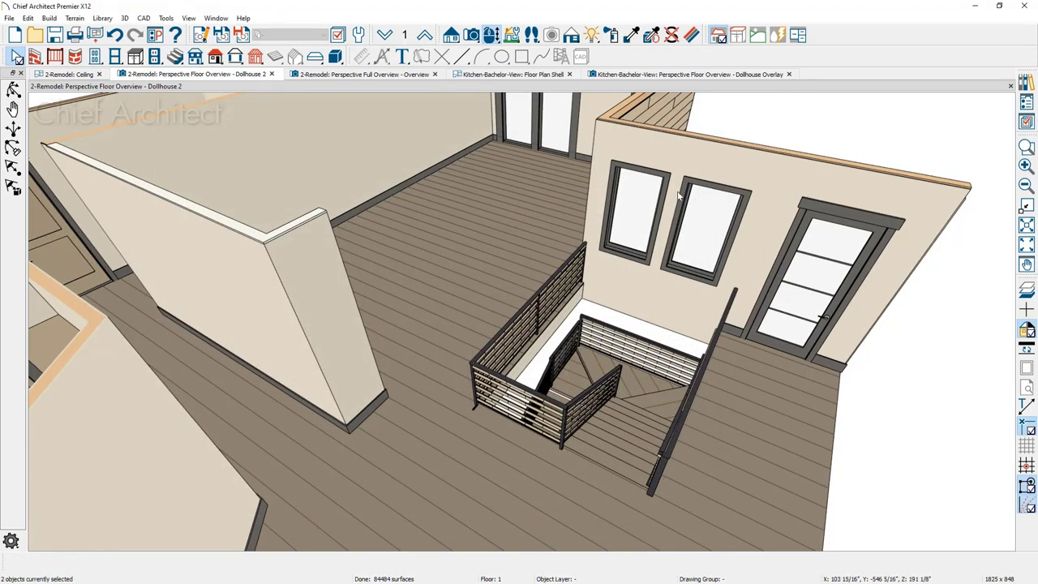
Step: Sample the Alder Dark material from the partition's baseboard and apply it to the partition wall caps
{"action": "left_click", "coordinate": [632, 35]}
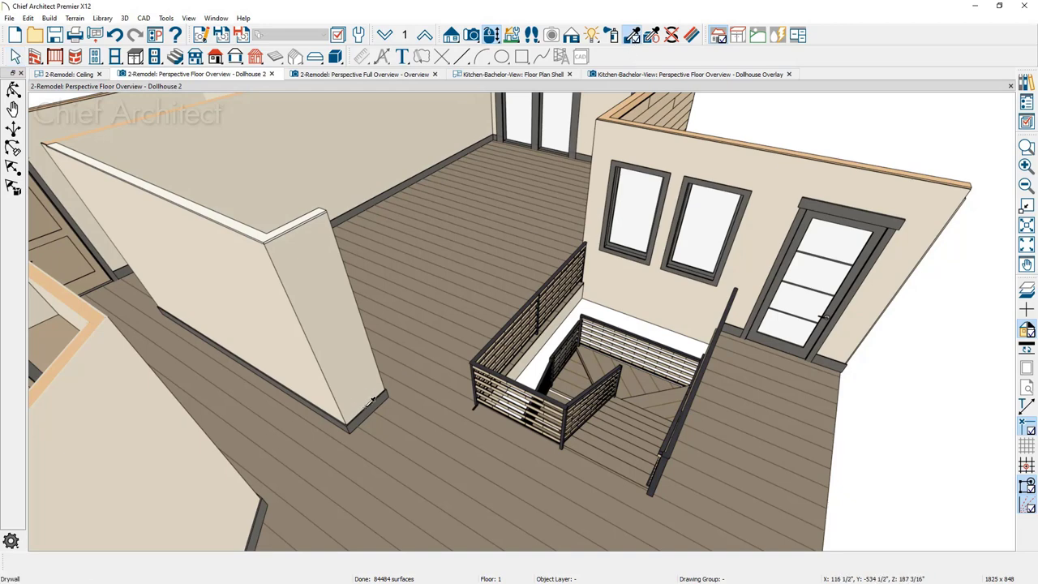
{"action": "left_click", "coordinate": [369, 403]}
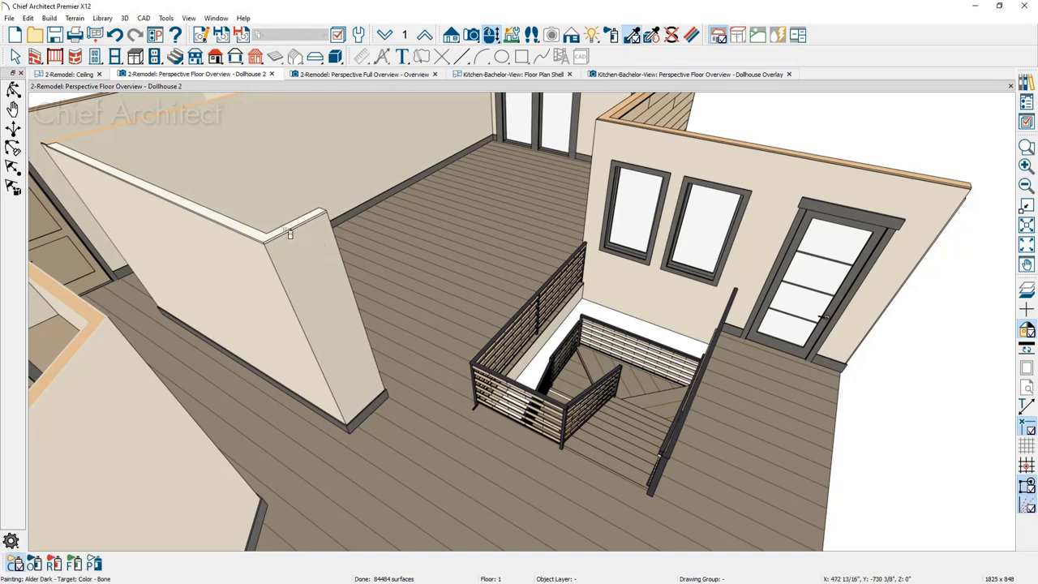
{"action": "left_click", "coordinate": [260, 241]}
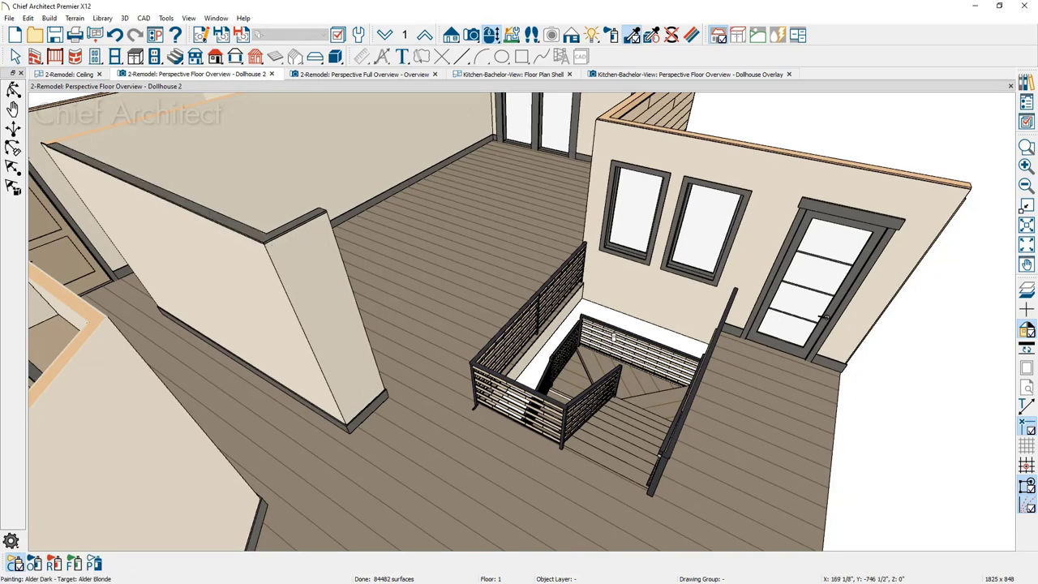
{"action": "mouse_move", "coordinate": [502, 324]}
{"action": "middle_mouse_down"}
{"action": "mouse_move", "coordinate": [532, 456]}
{"action": "mouse_move", "coordinate": [467, 535]}
{"action": "middle_mouse_up"}
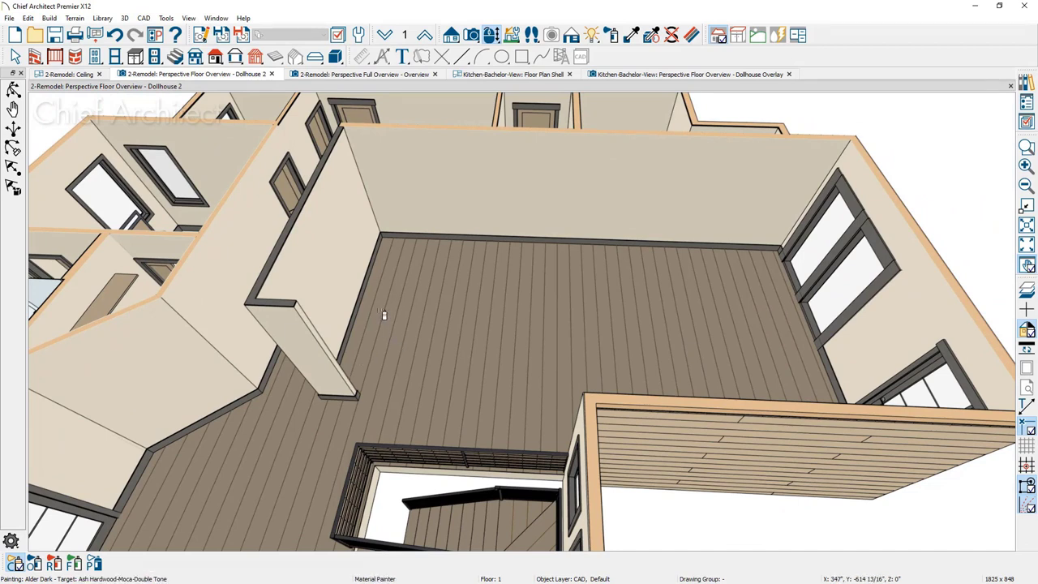
{"action": "key", "text": "space"}
{"action": "middle_click_drag", "start_coordinate": [392, 322], "coordinate": [540, 283]}
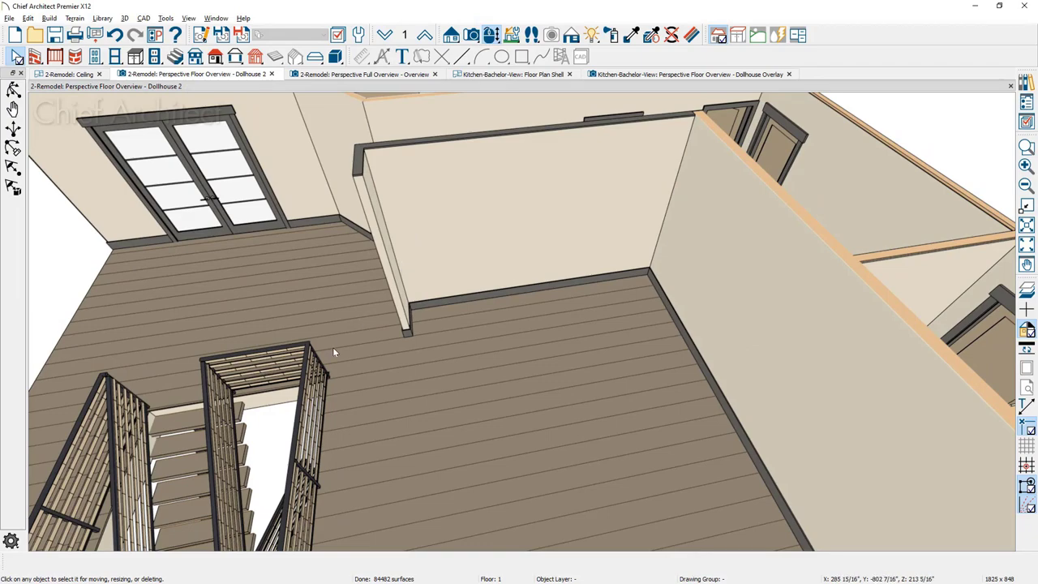
{"action": "middle_click_drag", "start_coordinate": [336, 352], "coordinate": [498, 310]}
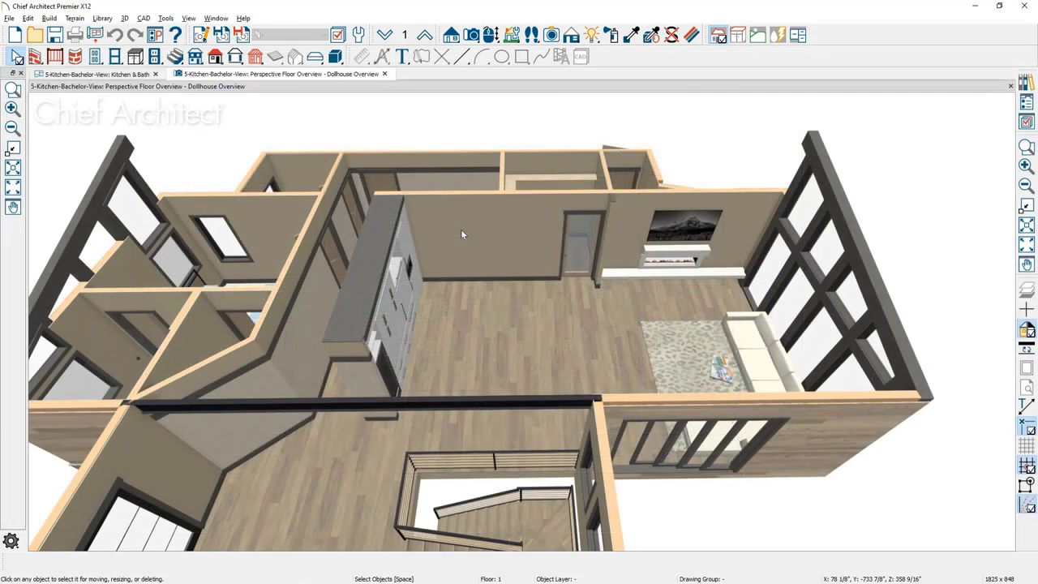
Step: In the furnished kitchen plan, place a base cabinet against the back wall between the tall cabinets and the glass door
{"action": "scroll", "coordinate": [449, 263], "scroll_direction": "up", "scroll_amount": 5}
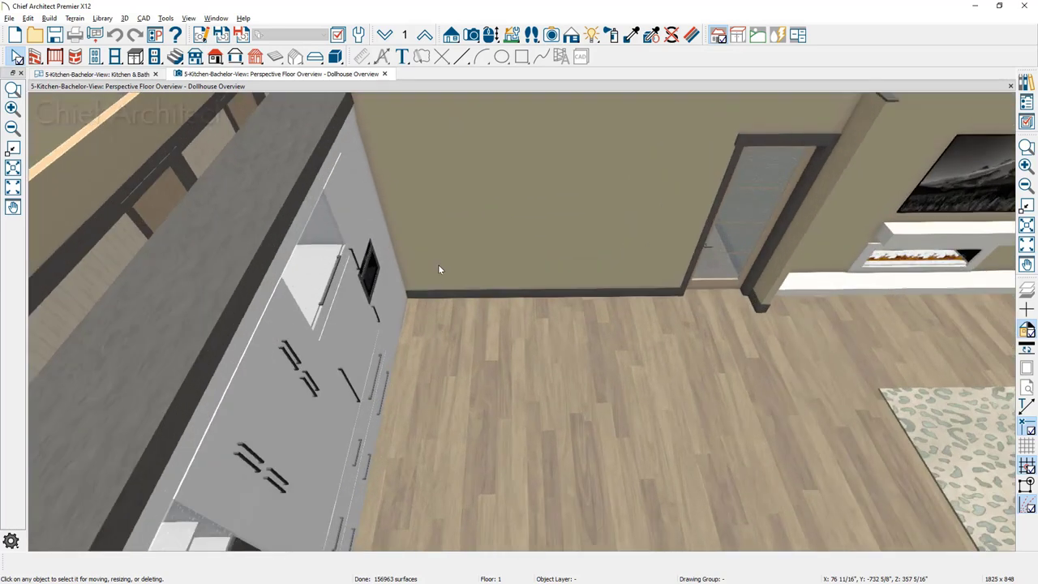
{"action": "middle_click_drag", "start_coordinate": [595, 292], "coordinate": [491, 329]}
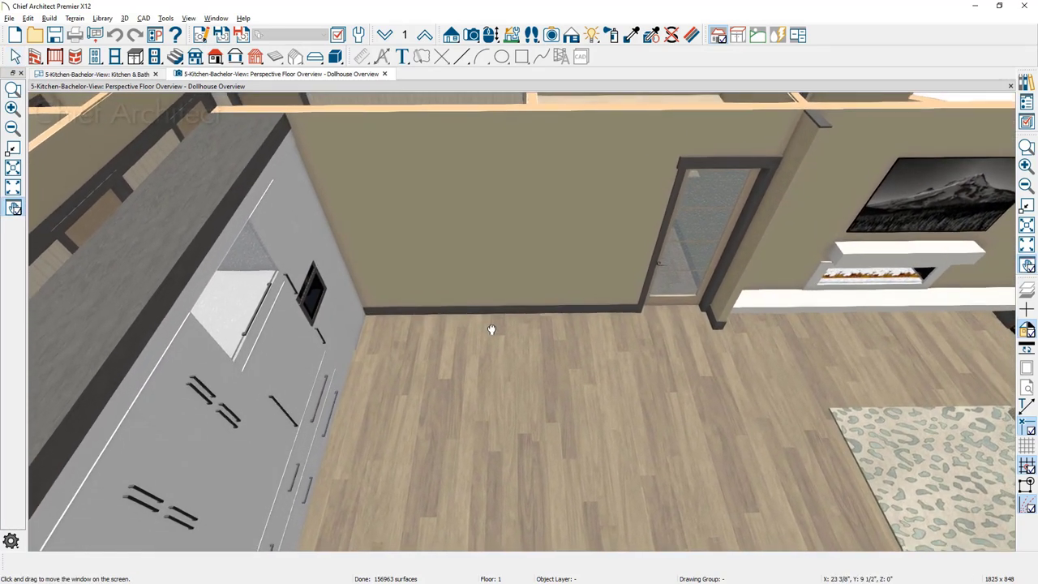
{"action": "scroll", "coordinate": [491, 332], "scroll_direction": "up", "scroll_amount": 3}
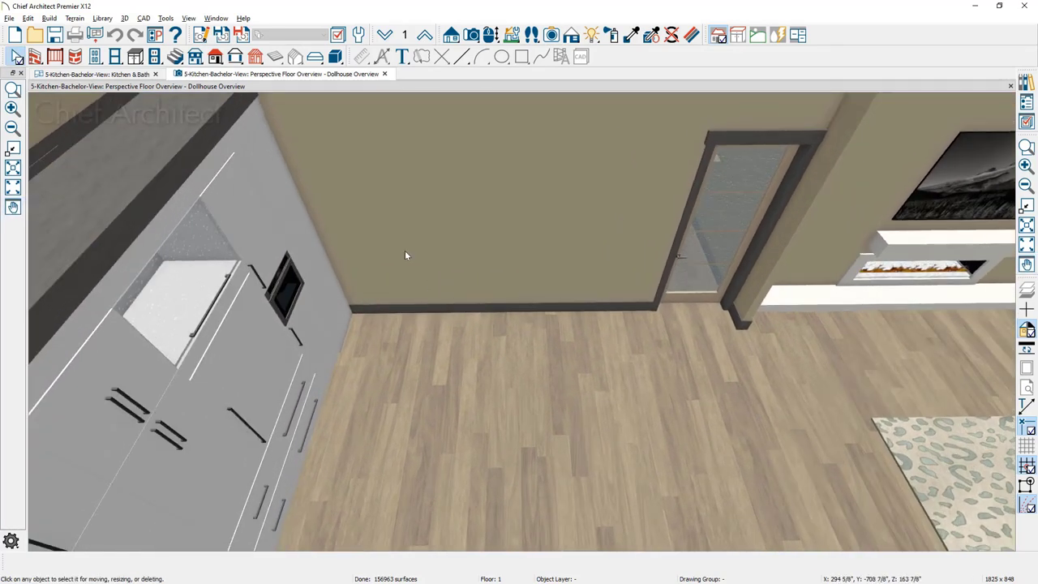
{"action": "left_click", "coordinate": [136, 59]}
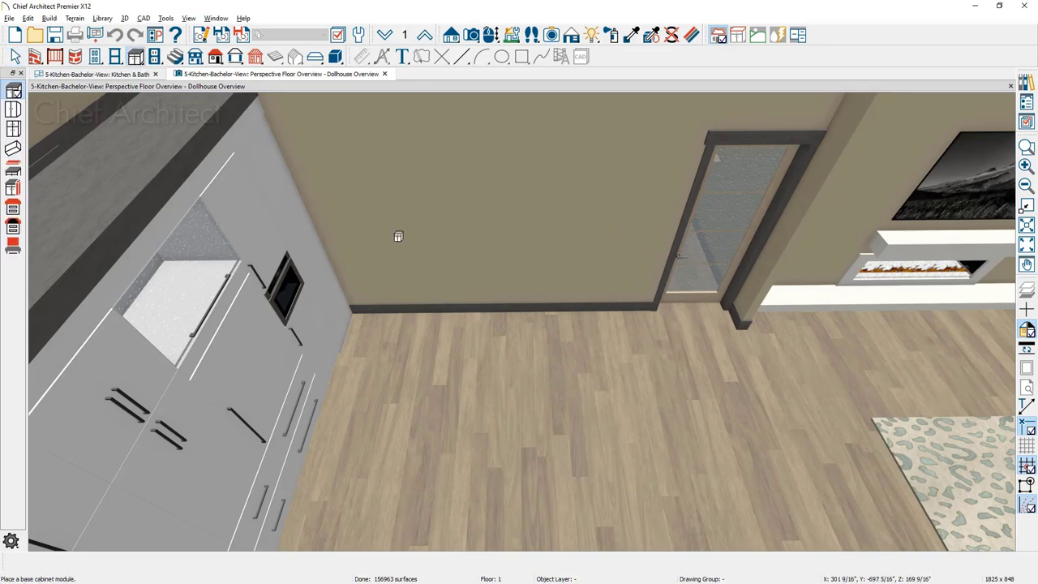
{"action": "left_click", "coordinate": [482, 285]}
{"action": "scroll", "coordinate": [482, 288], "scroll_direction": "up", "scroll_amount": 5}
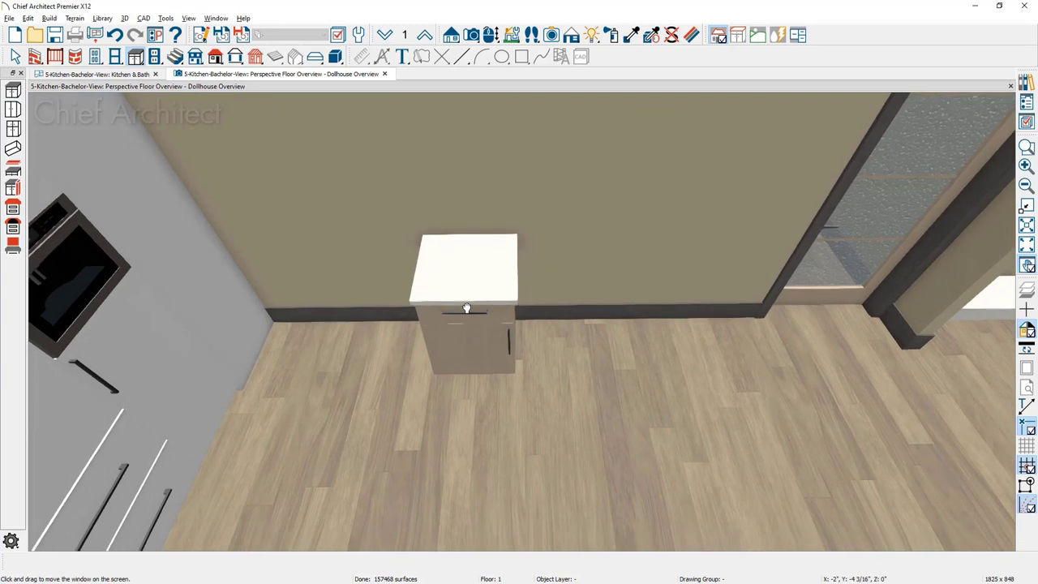
{"action": "key", "text": "space"}
{"action": "scroll", "coordinate": [479, 358], "scroll_direction": "up", "scroll_amount": 3}
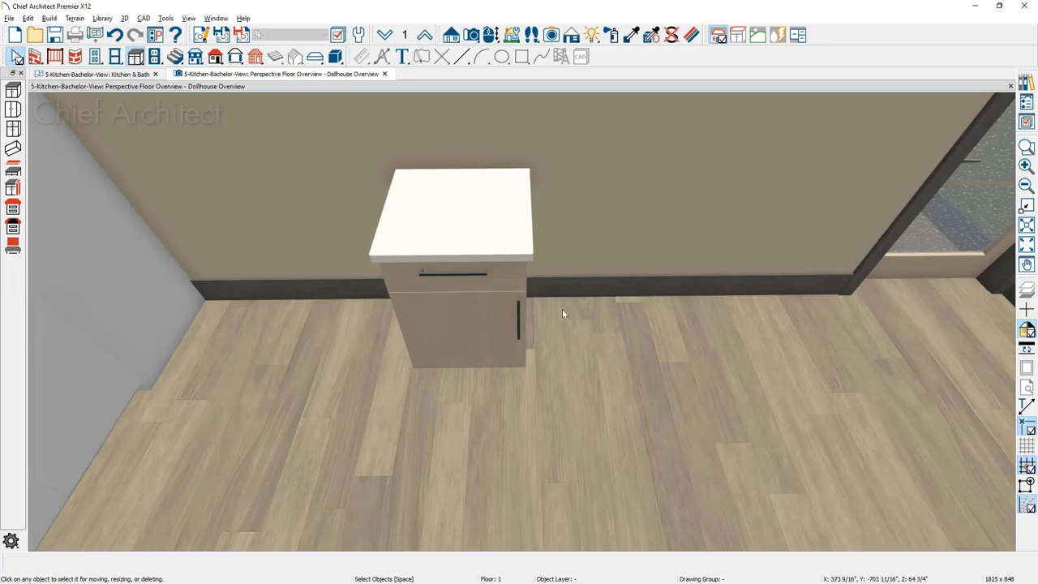
Step: Apply the Brellin Door style from the Aristokraft Cabinetry manufacturer catalog to the base cabinet's door
{"action": "left_click", "coordinate": [1029, 82]}
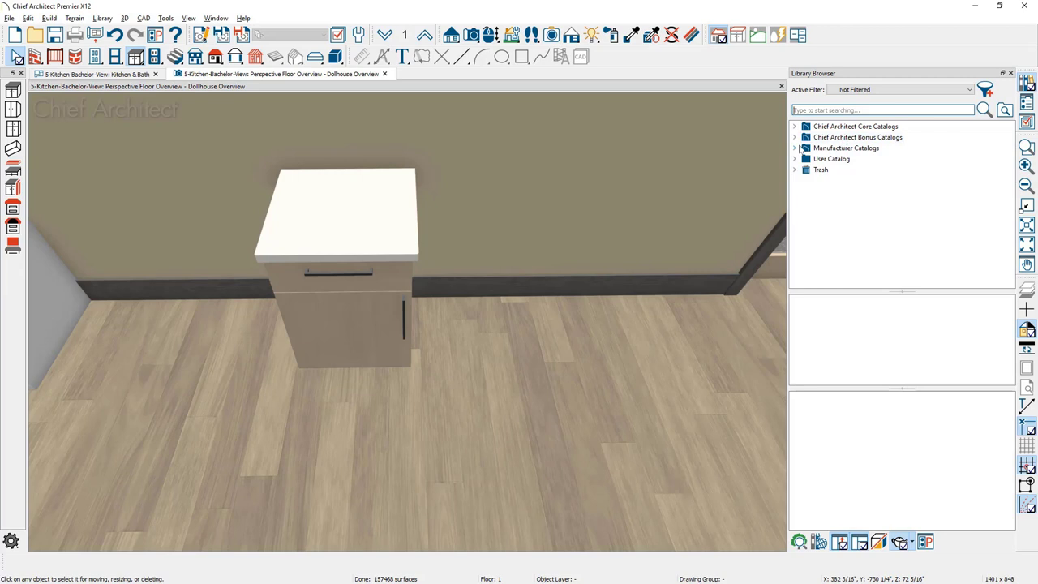
{"action": "left_click", "coordinate": [794, 149]}
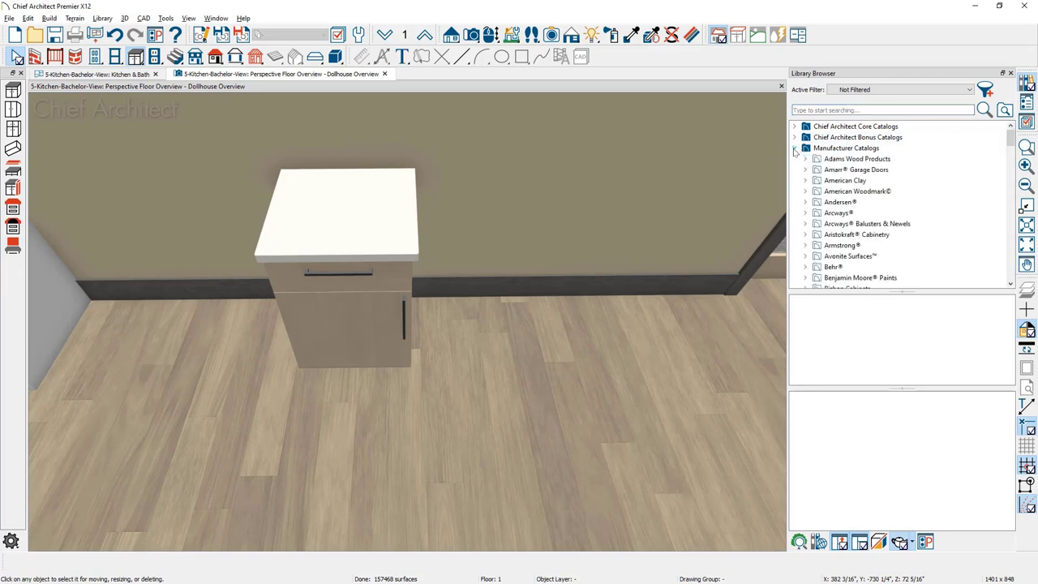
{"action": "left_click", "coordinate": [831, 234]}
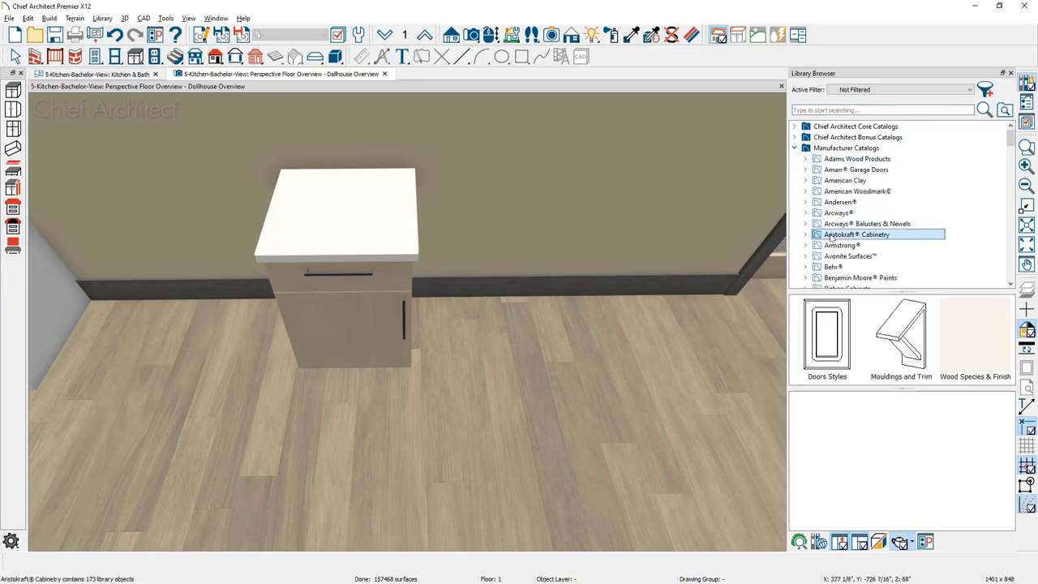
{"action": "double_click", "coordinate": [836, 349]}
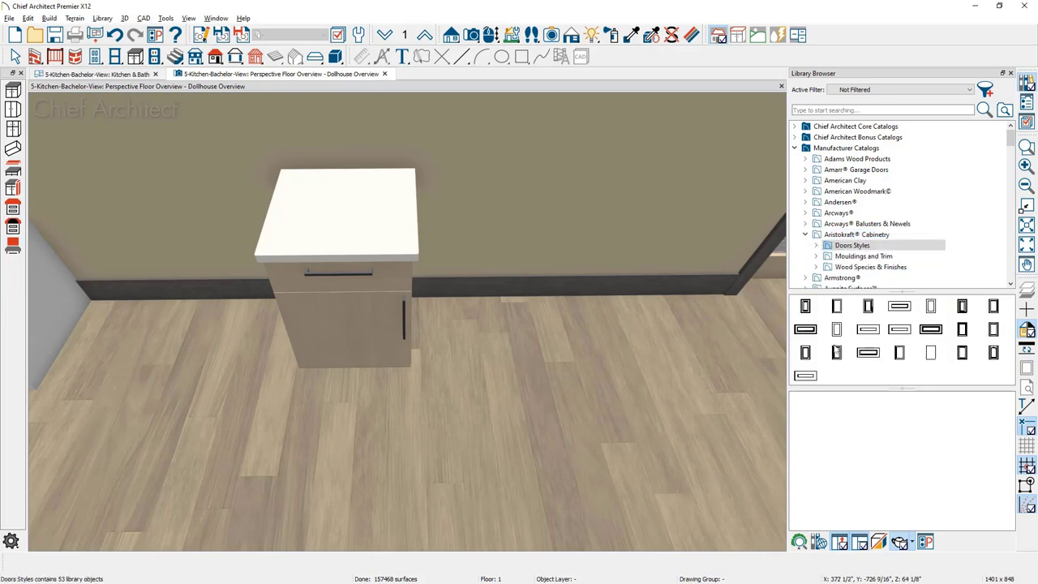
{"action": "double_click", "coordinate": [932, 306]}
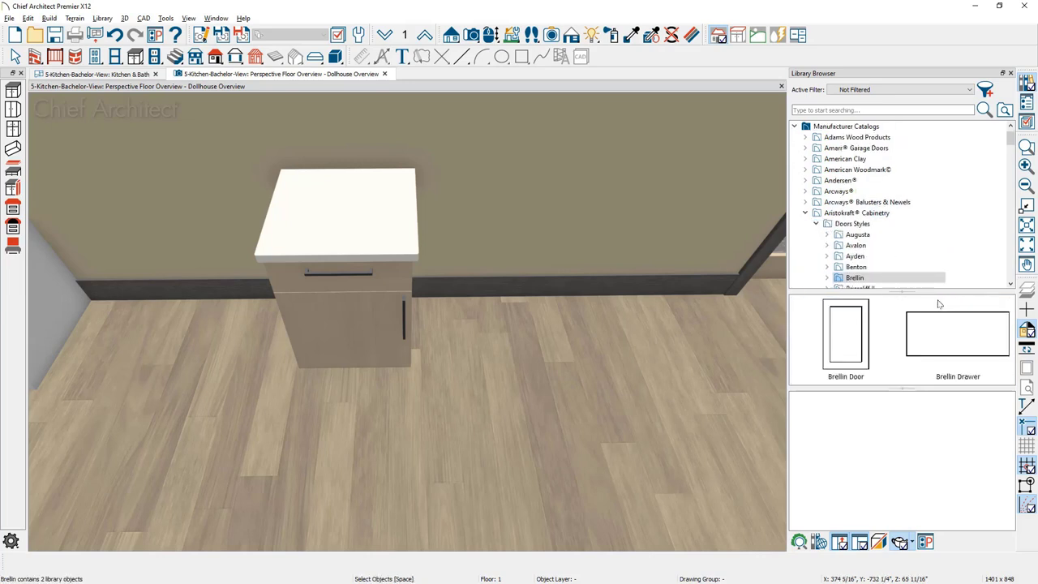
{"action": "left_click", "coordinate": [850, 340]}
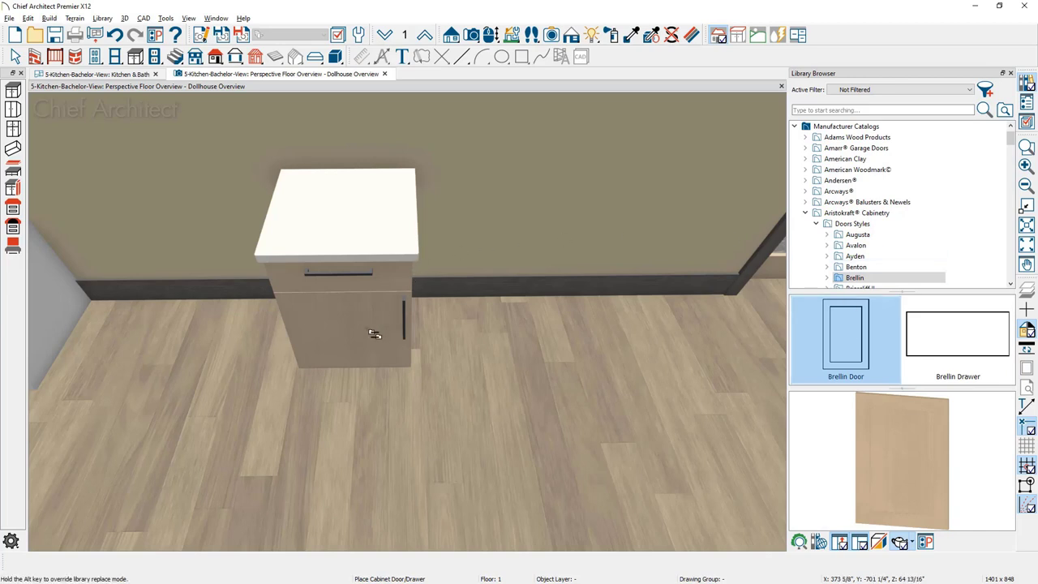
{"action": "left_click", "coordinate": [344, 335]}
{"action": "scroll", "coordinate": [339, 333], "scroll_direction": "up", "scroll_amount": 3}
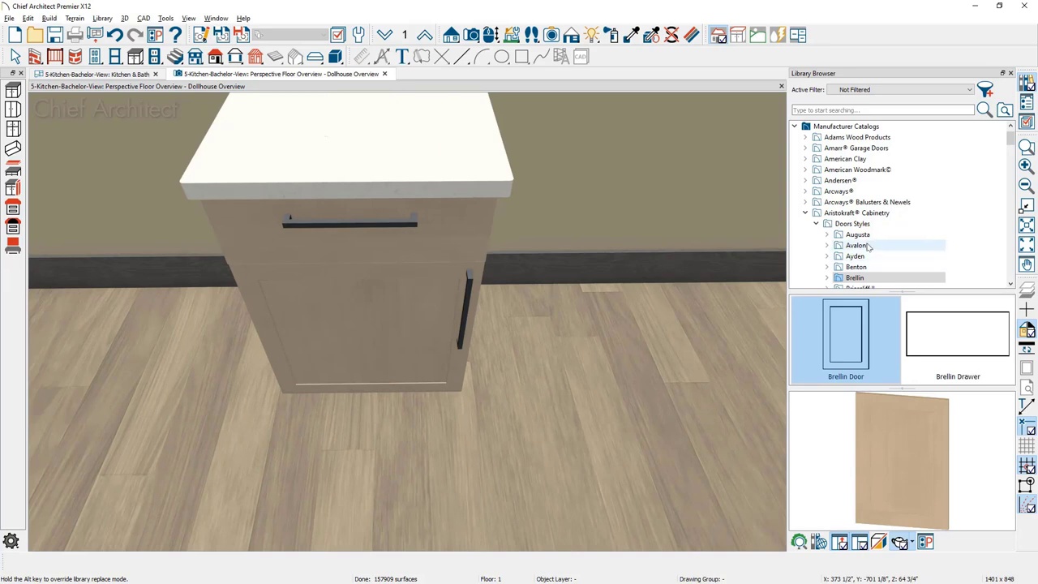
Step: Try the Aristokraft Augusta Door style on the base cabinet's door, and undo the door style changes
{"action": "left_click", "coordinate": [860, 235]}
{"action": "left_click", "coordinate": [847, 334]}
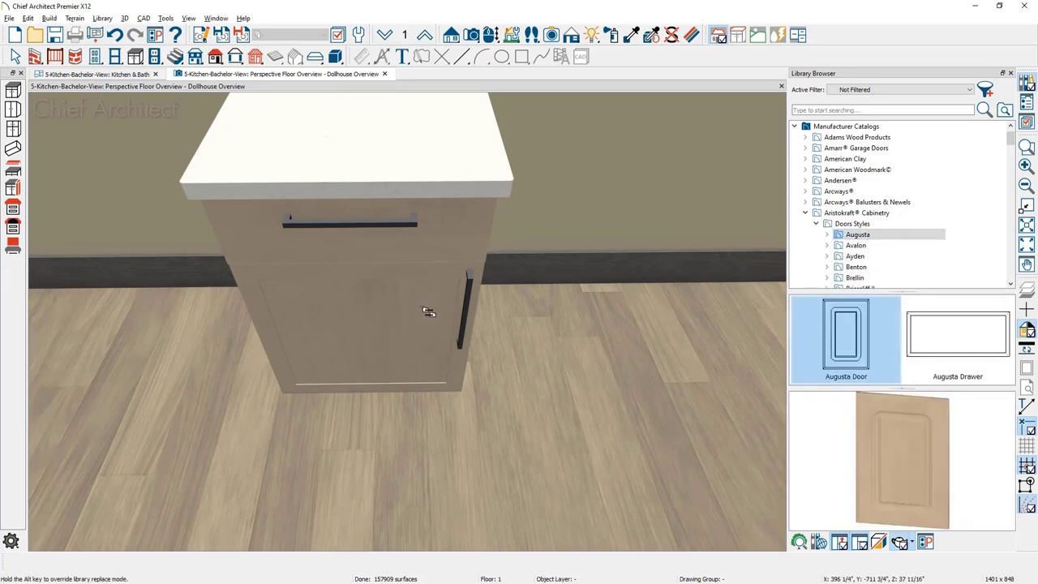
{"action": "left_click", "coordinate": [428, 313]}
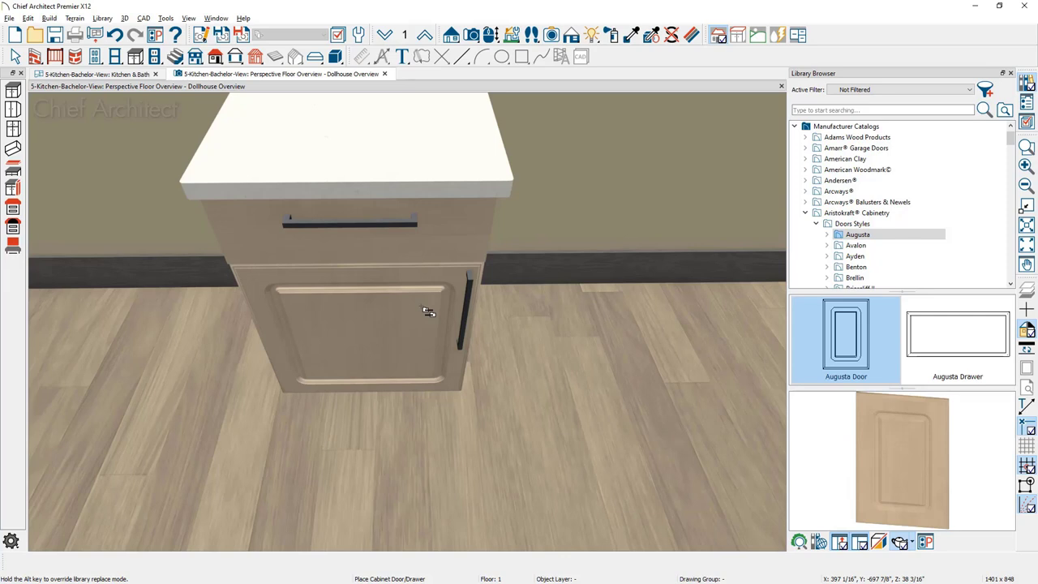
{"action": "left_click", "coordinate": [116, 36]}
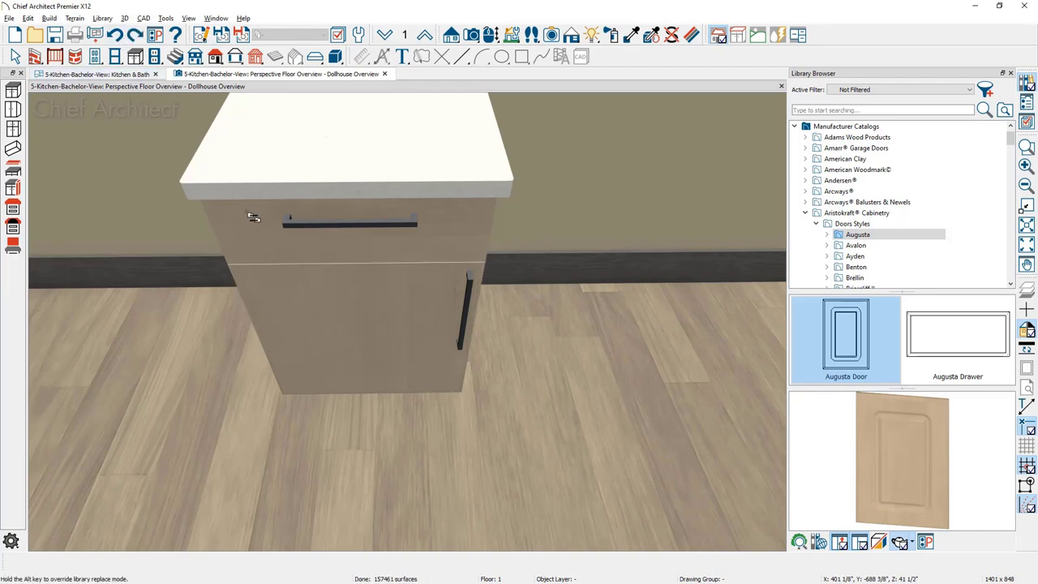
{"action": "key", "text": "space"}
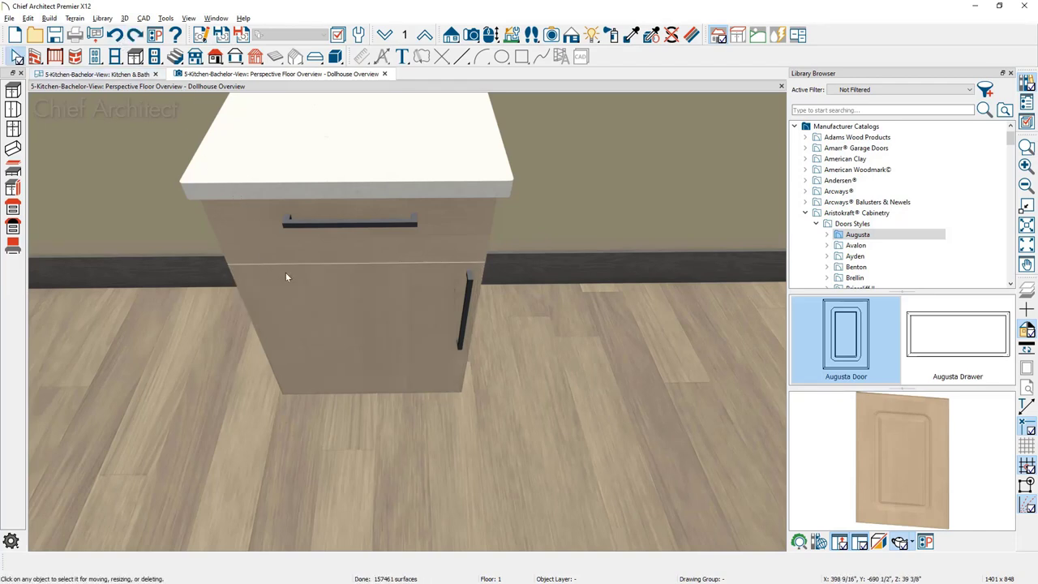
Step: Stretch the base cabinet sideways to a width of 30 inches, keeping its side nearest the tall cabinets in place
{"action": "scroll", "coordinate": [286, 276], "scroll_direction": "down", "scroll_amount": 3}
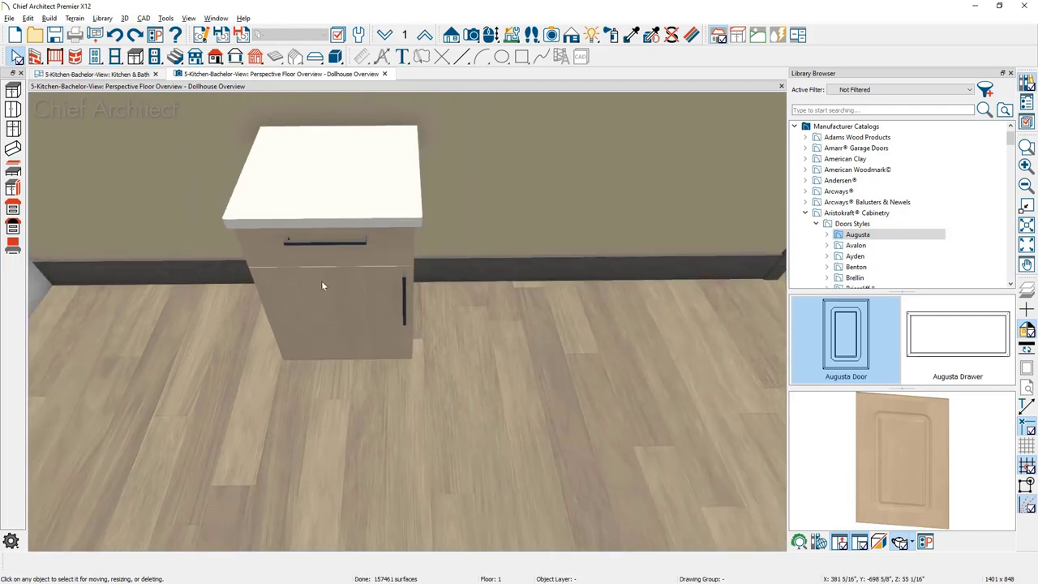
{"action": "left_click", "coordinate": [322, 285]}
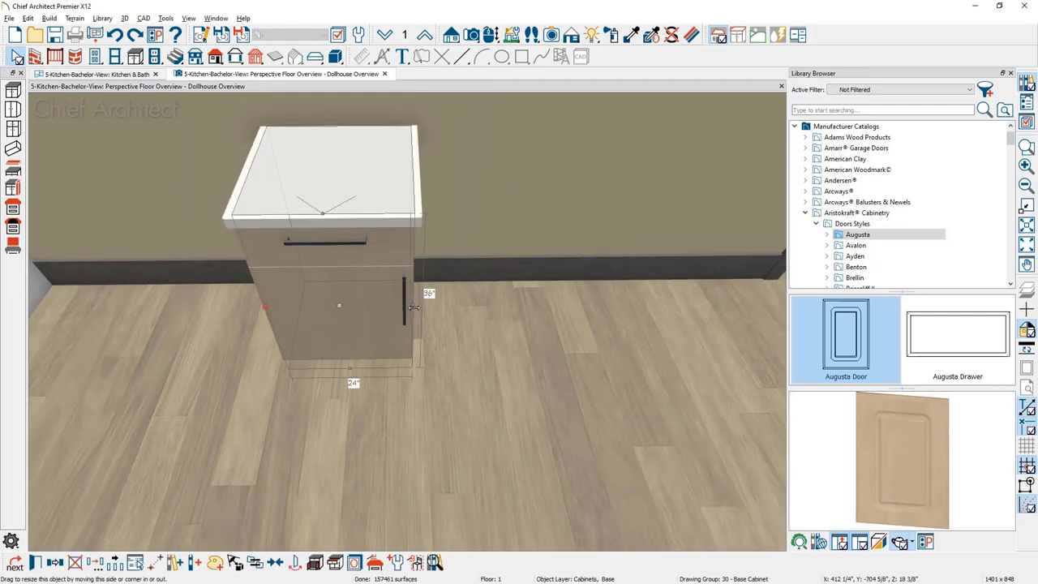
{"action": "left_click_drag", "start_coordinate": [414, 307], "coordinate": [426, 310]}
{"action": "left_click_drag", "start_coordinate": [436, 311], "coordinate": [442, 311]}
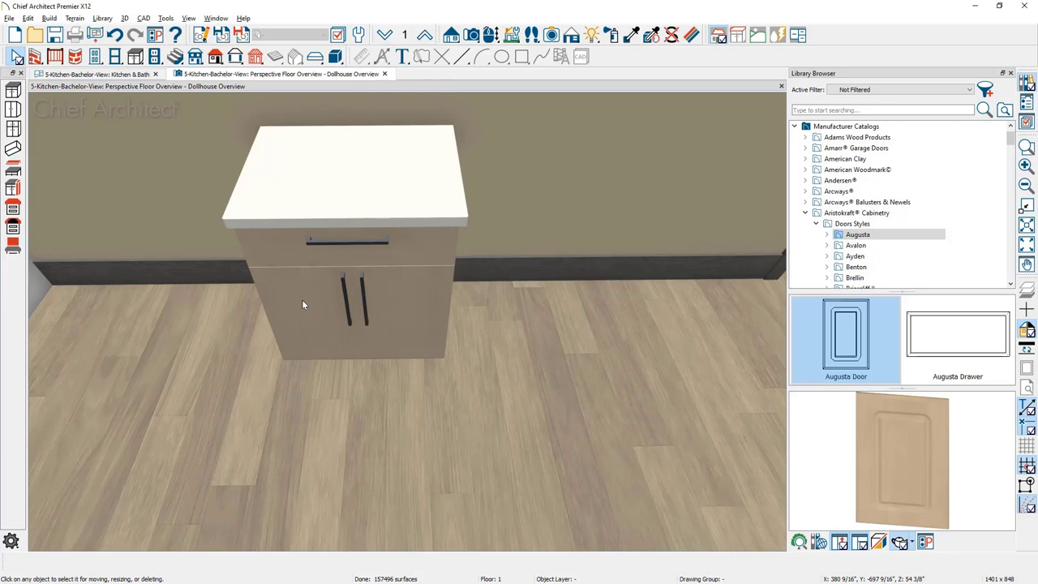
Step: Delete the drawer from the 30-inch base cabinet's front, leaving full-height double doors
{"action": "left_click", "coordinate": [301, 300]}
{"action": "double_click", "coordinate": [303, 301]}
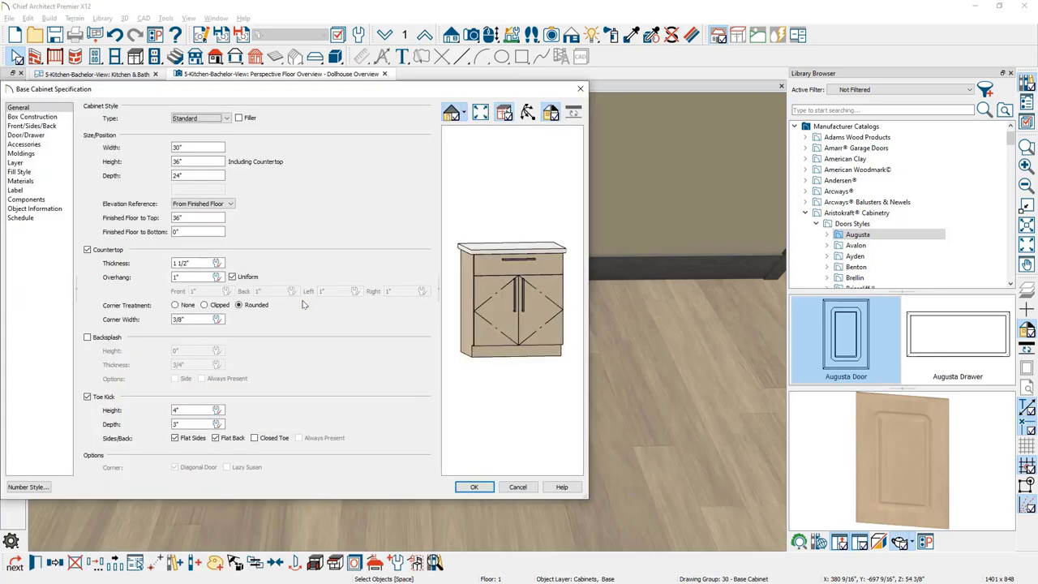
{"action": "left_click", "coordinate": [504, 300]}
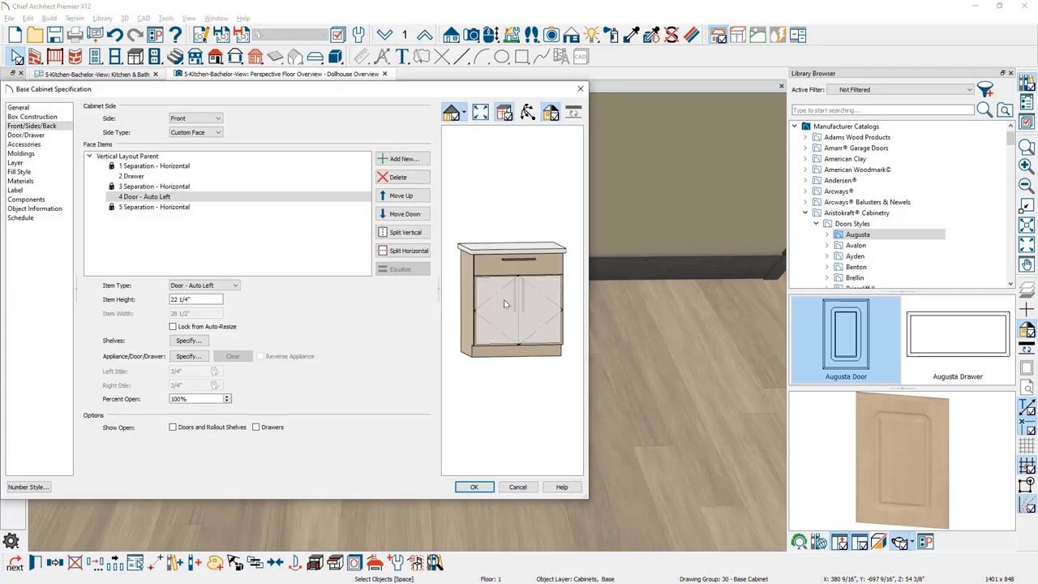
{"action": "left_click", "coordinate": [199, 199]}
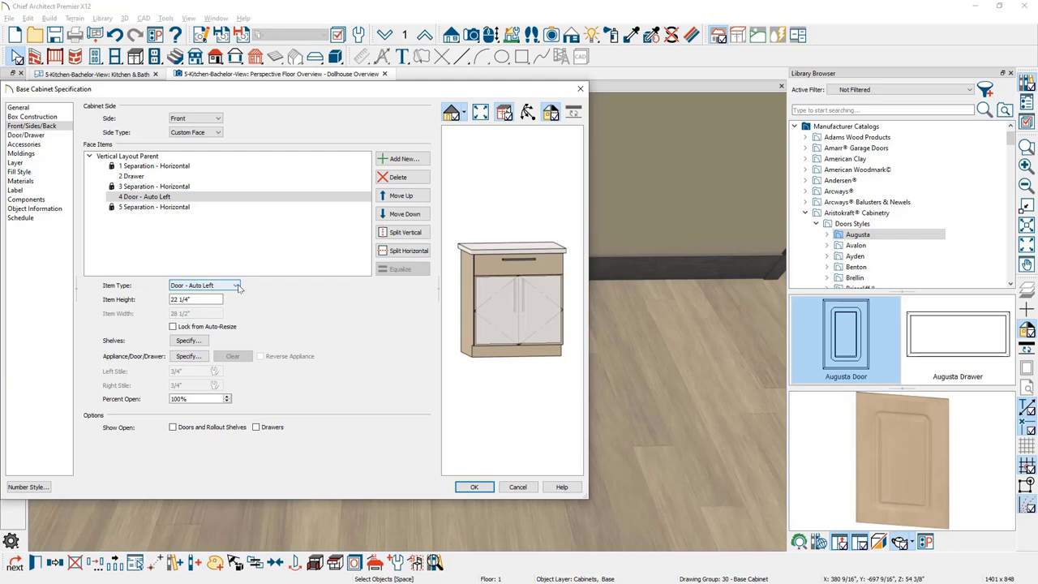
{"action": "left_click", "coordinate": [236, 285]}
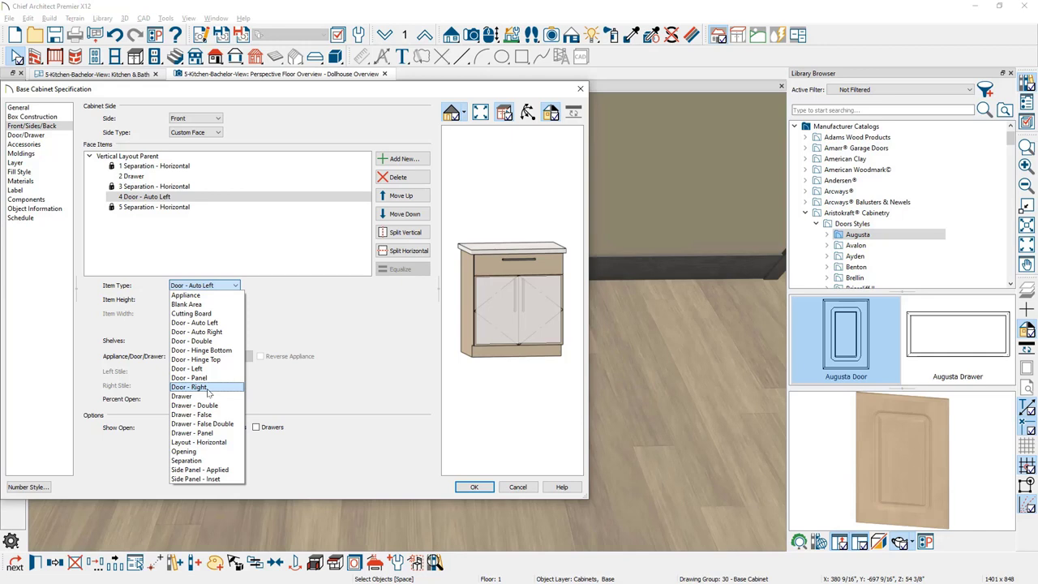
{"action": "left_click", "coordinate": [309, 315]}
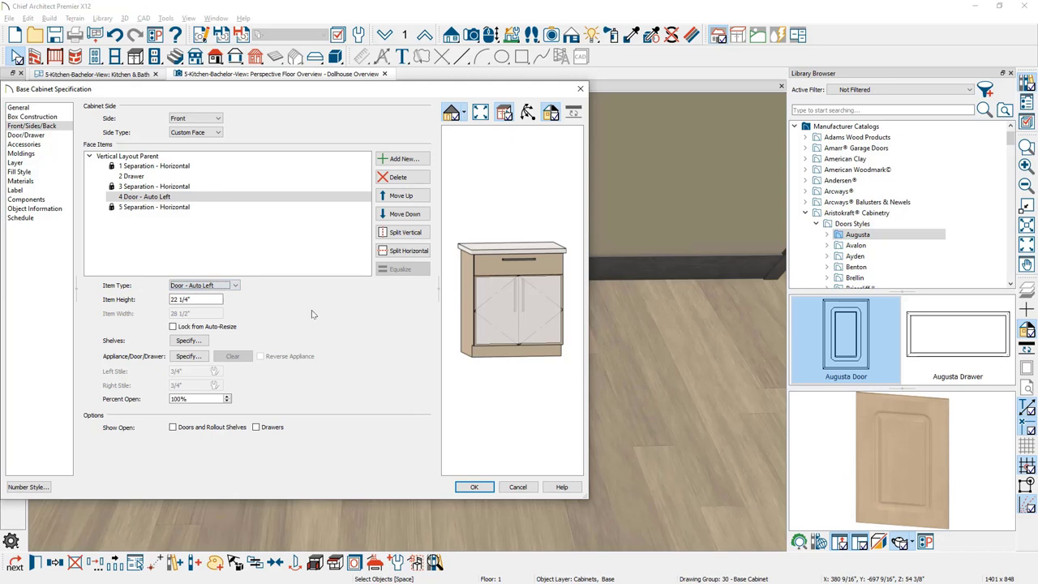
{"action": "left_click", "coordinate": [485, 266]}
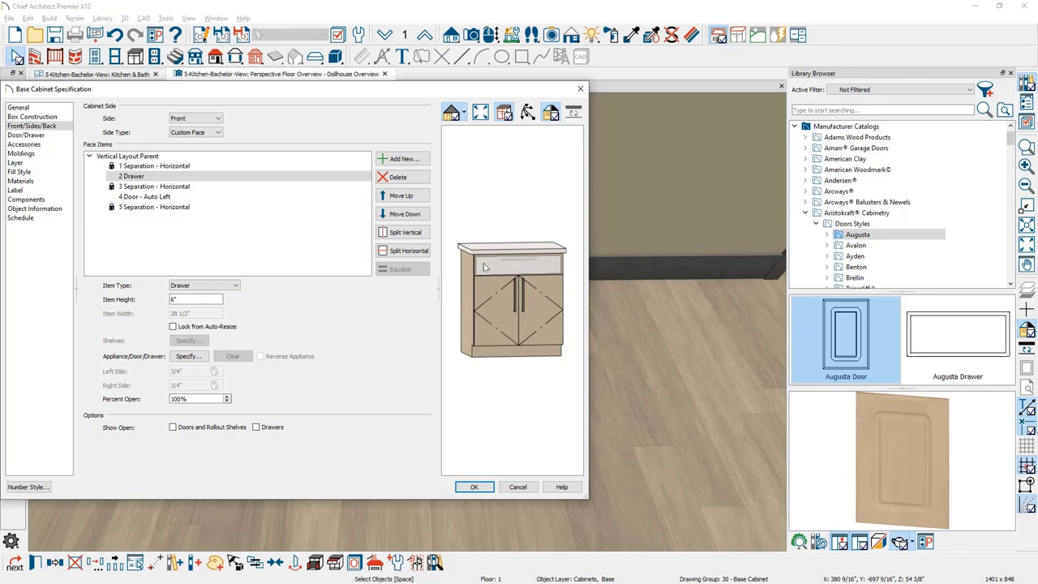
{"action": "left_click", "coordinate": [421, 180]}
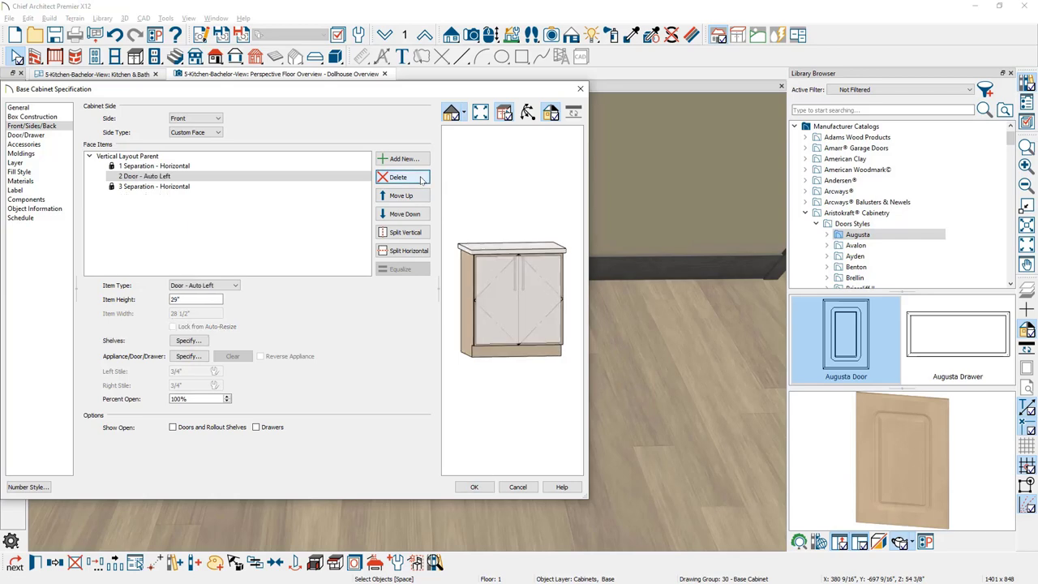
{"action": "left_click", "coordinate": [476, 487]}
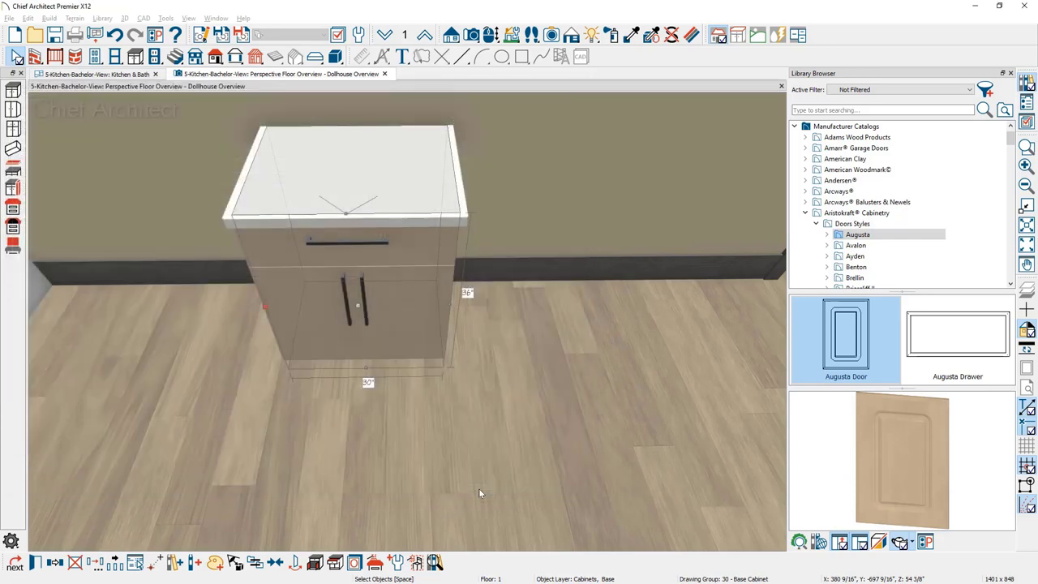
{"action": "key", "text": "Escape"}
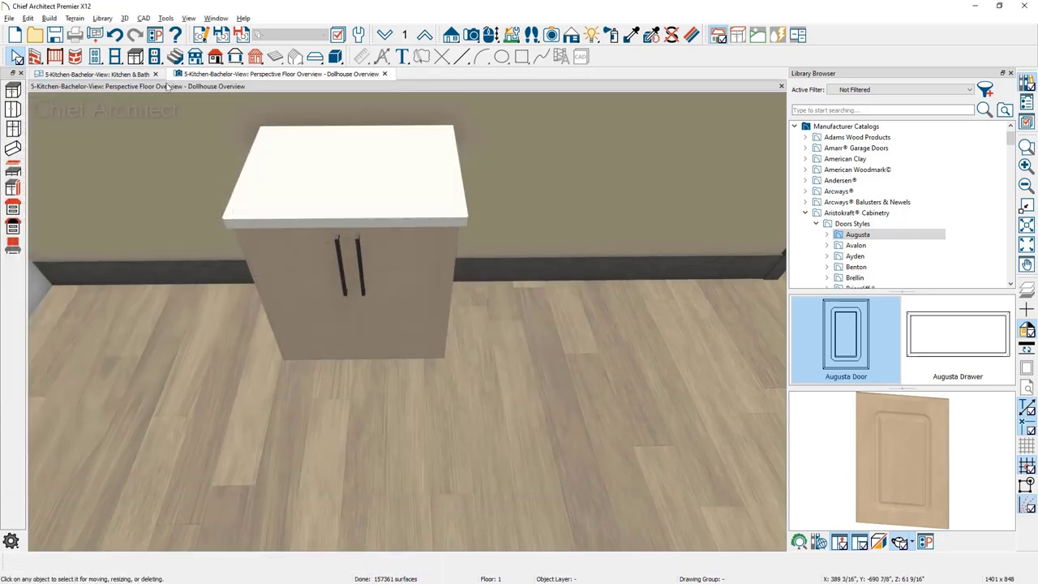
Step: Place a second base cabinet directly beside the double-door cabinet and stretch its free side to a width of 30 inches
{"action": "left_click", "coordinate": [135, 56]}
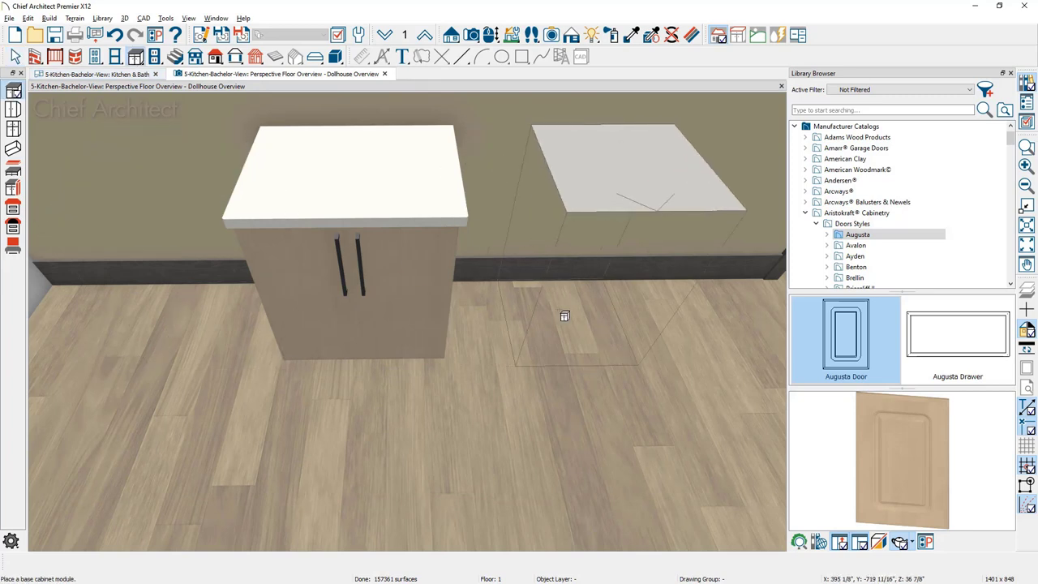
{"action": "left_click", "coordinate": [584, 302]}
{"action": "left_click_drag", "start_coordinate": [614, 300], "coordinate": [497, 307]}
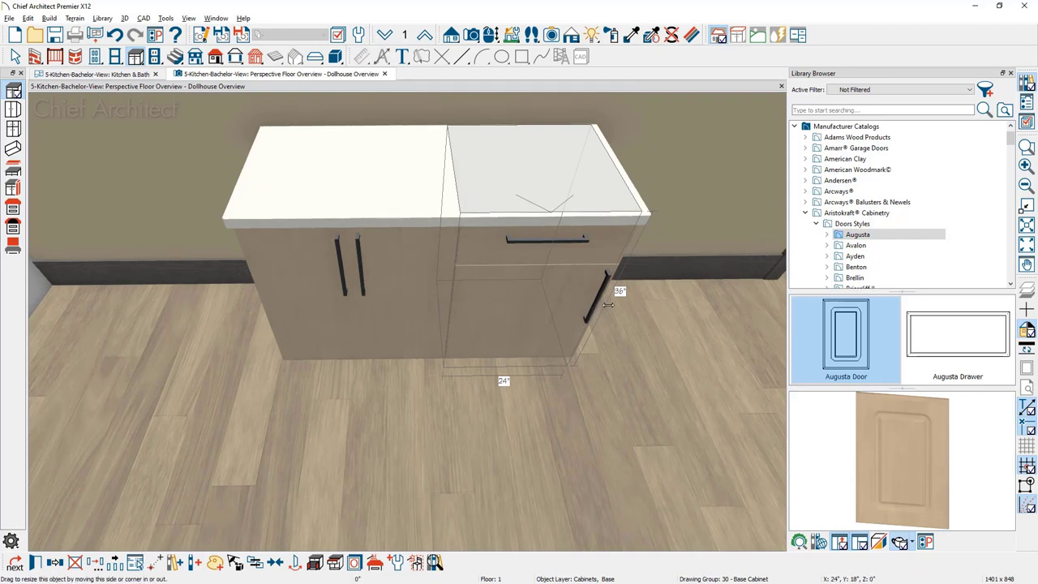
{"action": "left_click_drag", "start_coordinate": [598, 315], "coordinate": [642, 300]}
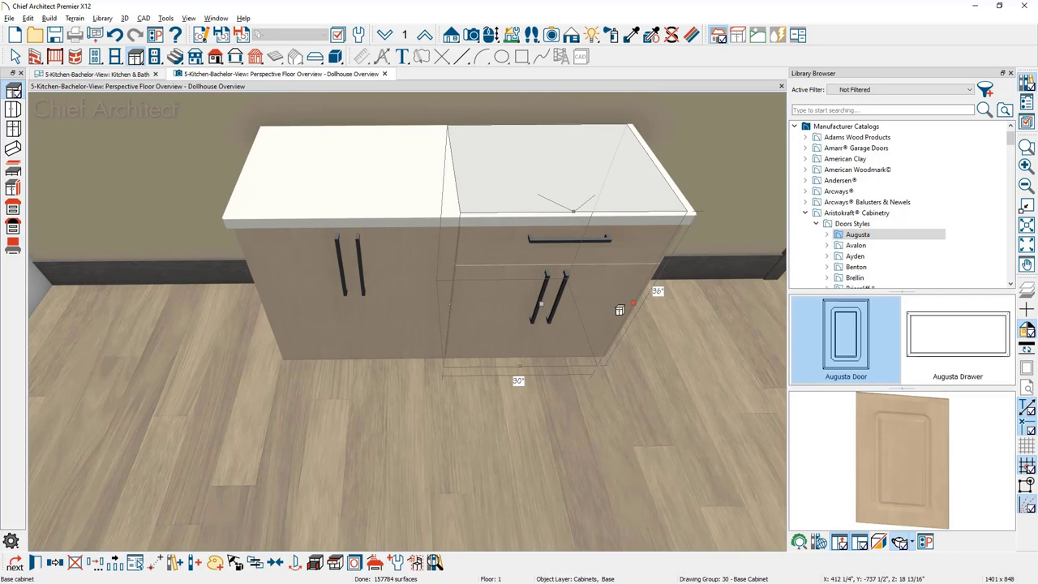
Step: Change the second cabinet's door item to a drawer and split it horizontally into two, making a three-drawer front
{"action": "double_click", "coordinate": [619, 310]}
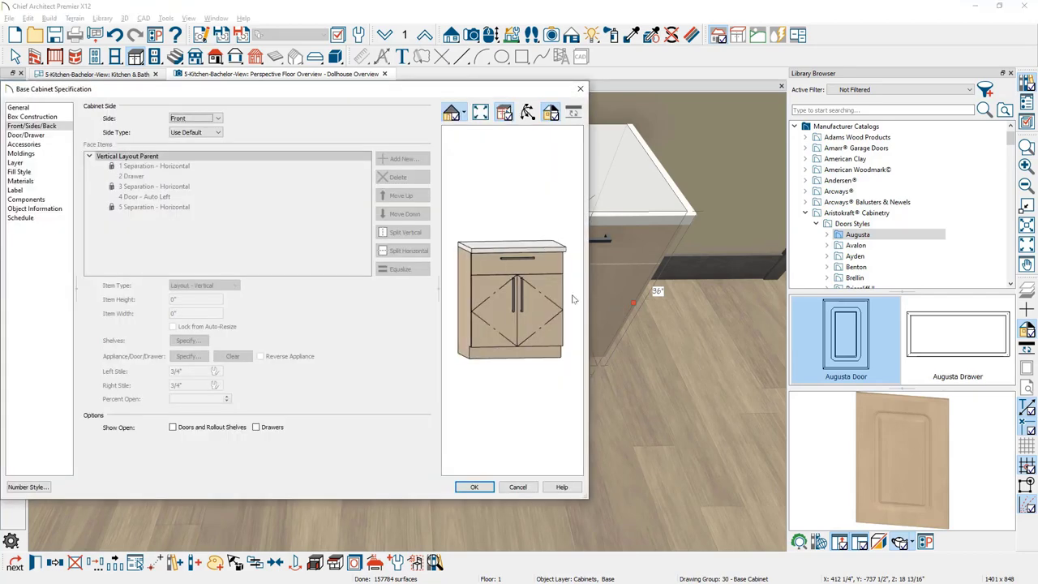
{"action": "left_click", "coordinate": [532, 307]}
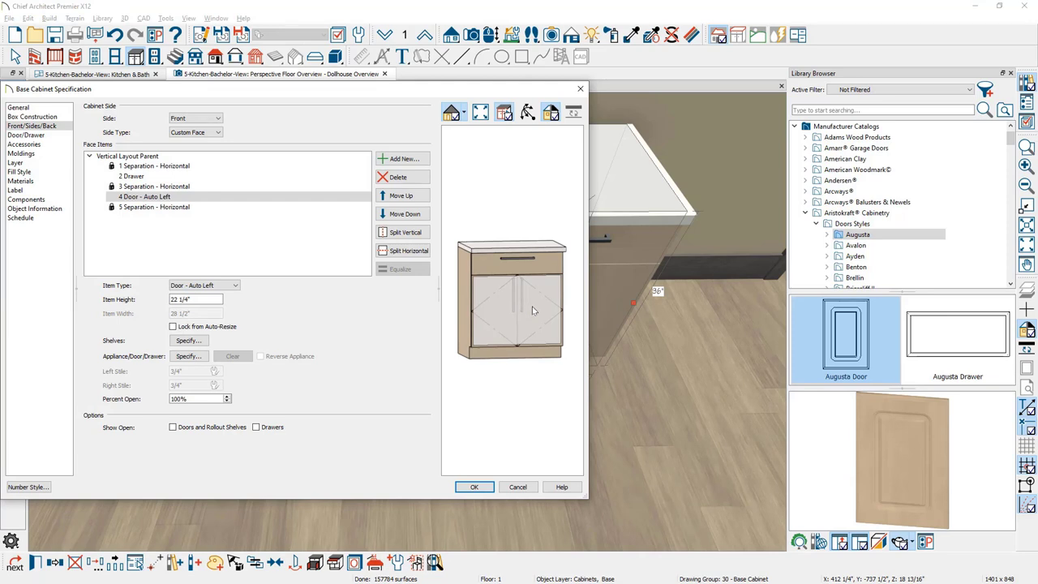
{"action": "left_click", "coordinate": [235, 285]}
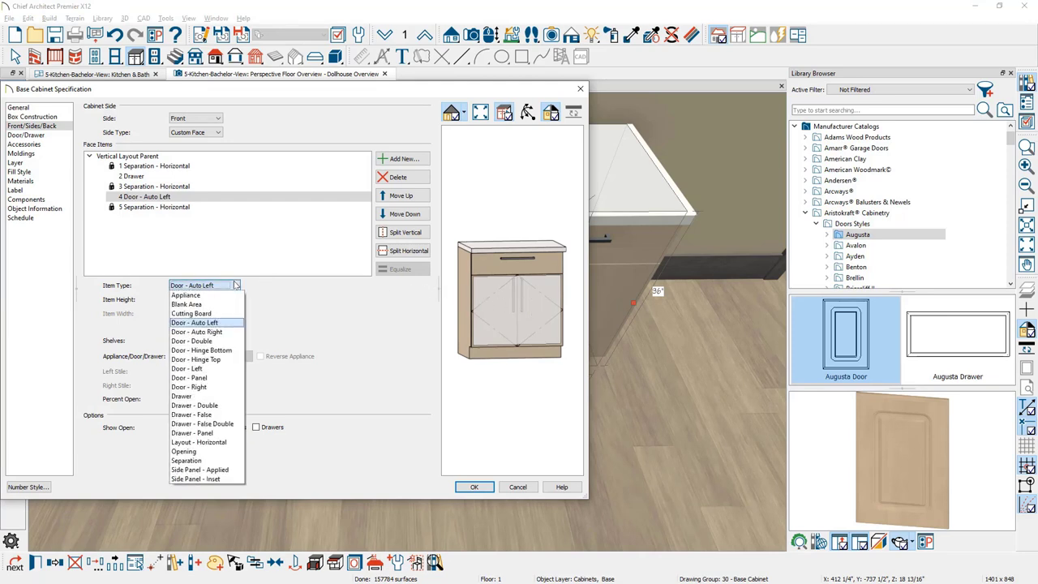
{"action": "left_click", "coordinate": [223, 395]}
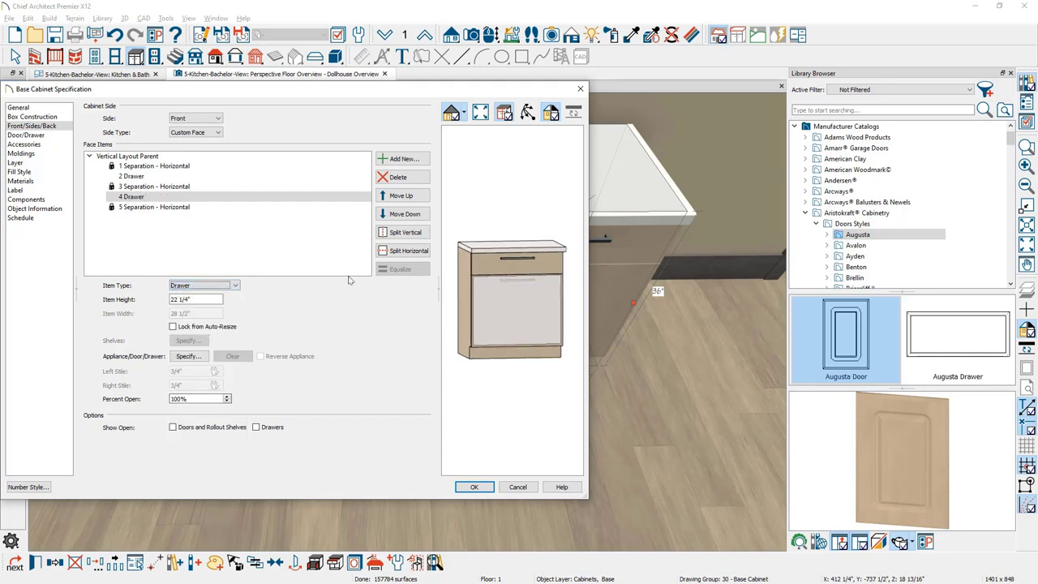
{"action": "left_click", "coordinate": [384, 252]}
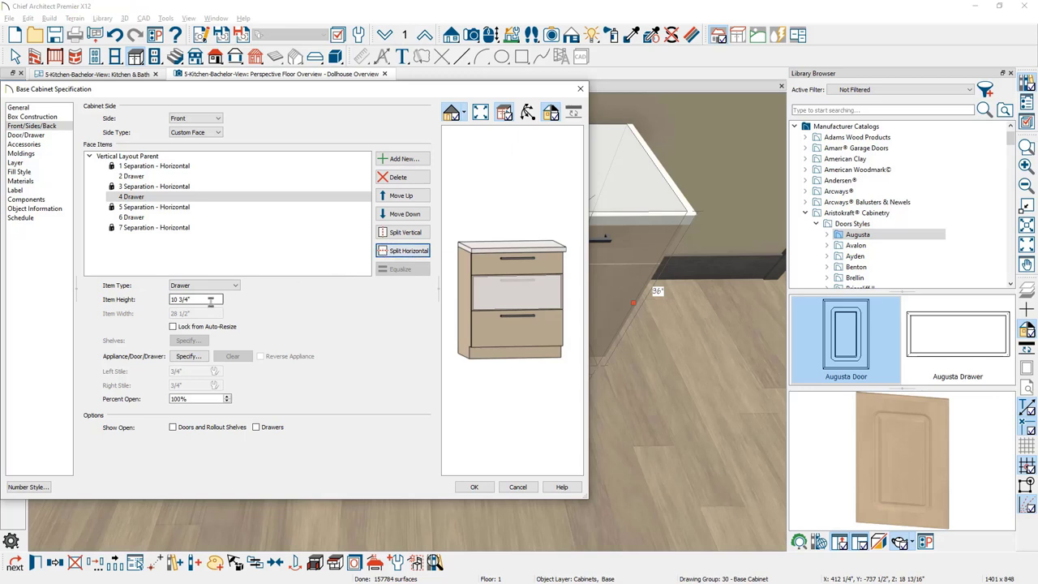
{"action": "left_click", "coordinate": [480, 265]}
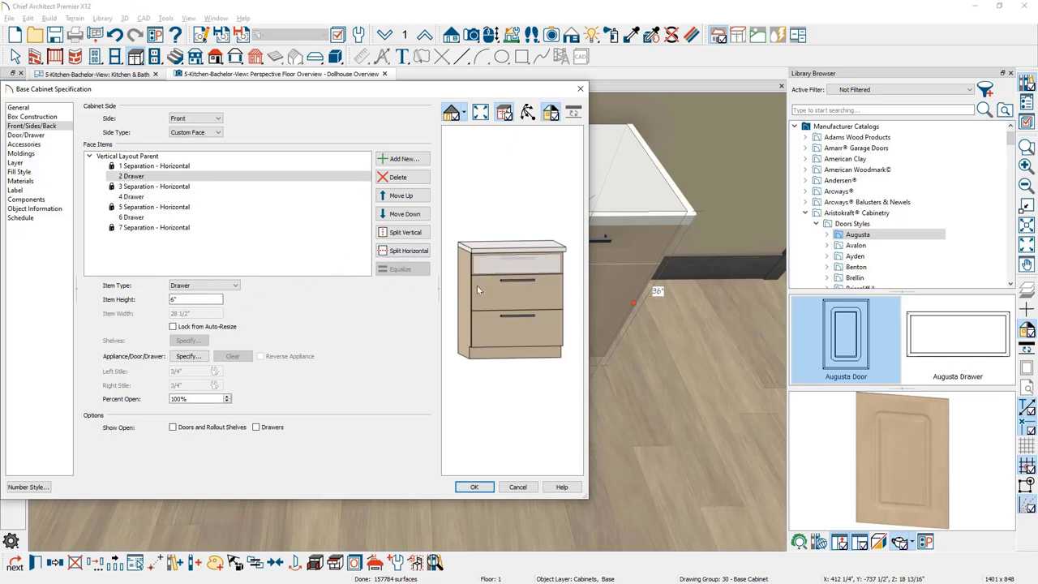
{"action": "left_click", "coordinate": [199, 298]}
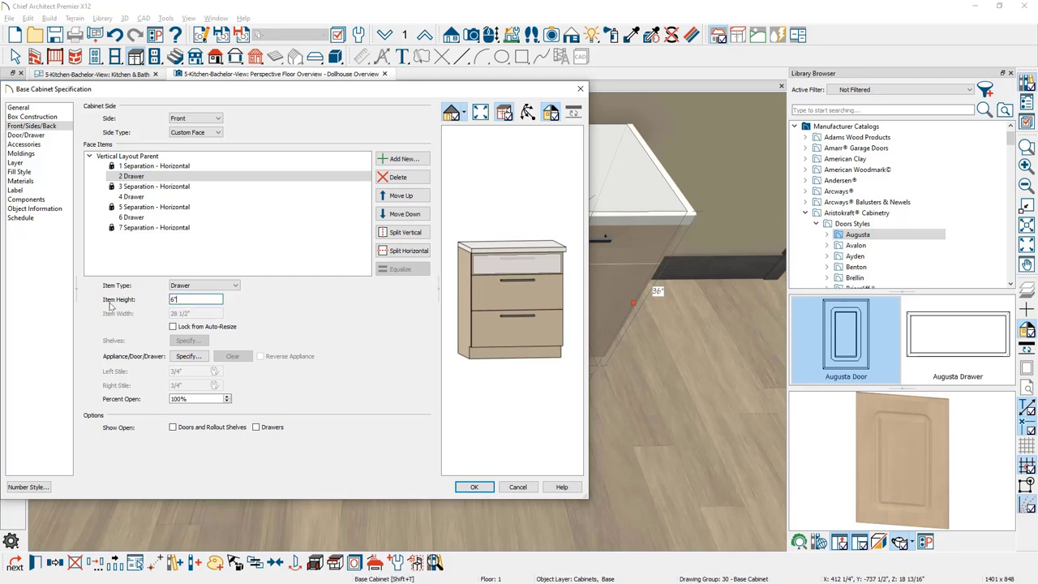
{"action": "left_click", "coordinate": [475, 487]}
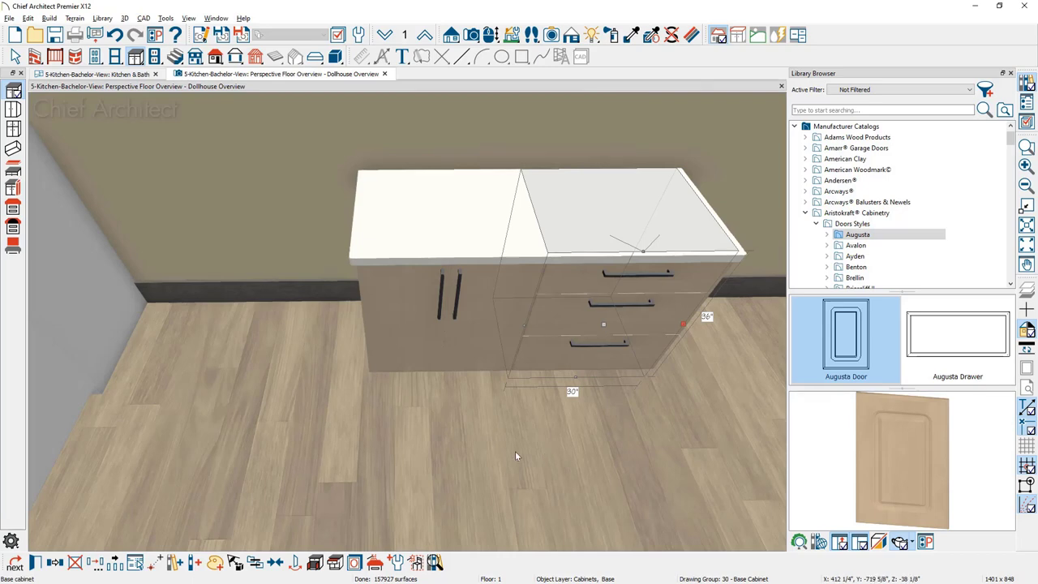
Step: Place a base cabinet filler against the back wall, between the tall cabinets and the double-door base cabinet
{"action": "middle_click_drag", "start_coordinate": [371, 330], "coordinate": [419, 340]}
{"action": "scroll", "coordinate": [418, 336], "scroll_direction": "down", "scroll_amount": 5}
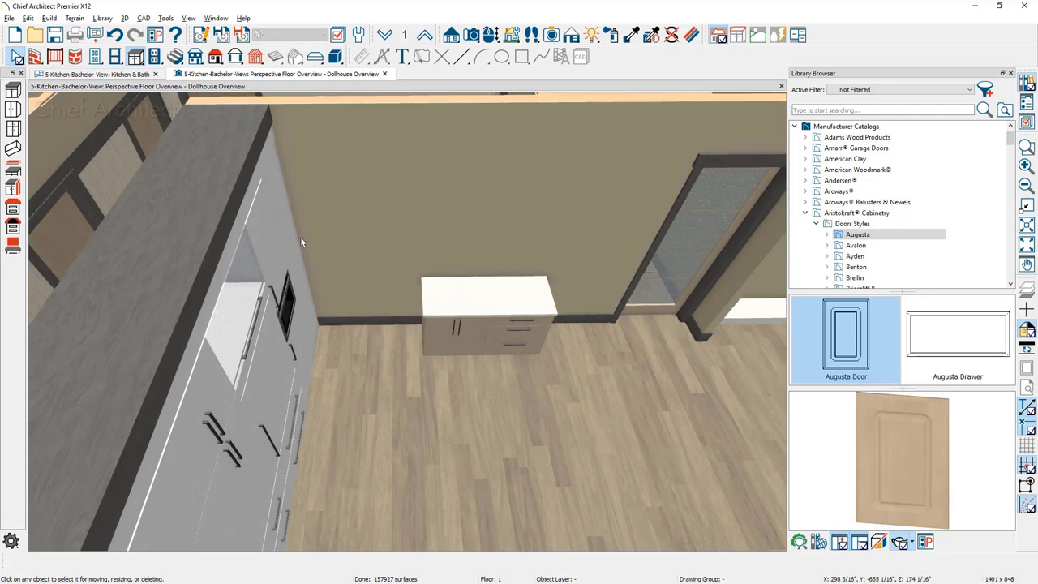
{"action": "middle_click_drag", "start_coordinate": [353, 253], "coordinate": [345, 284]}
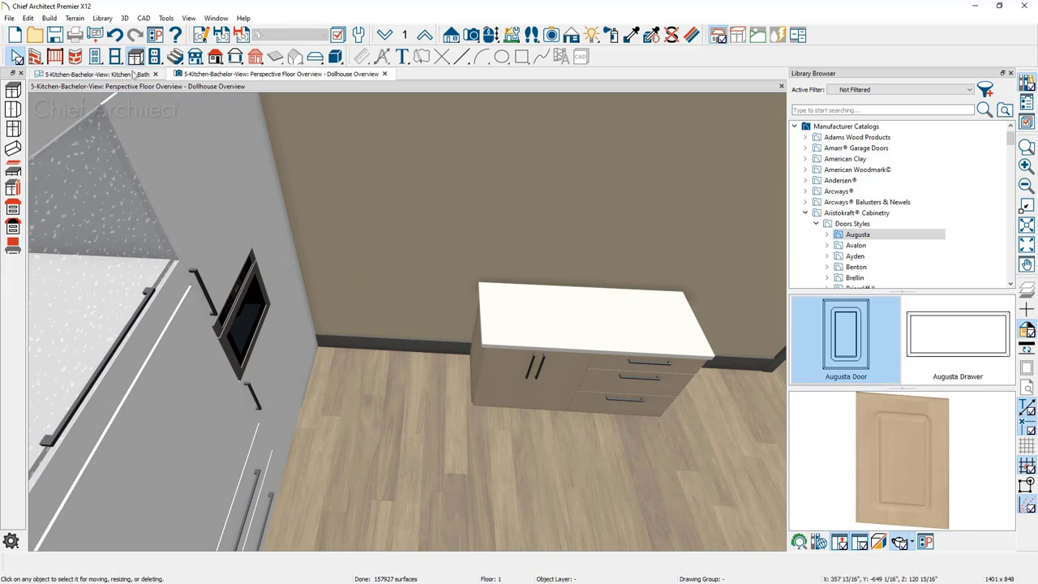
{"action": "left_click", "coordinate": [49, 18]}
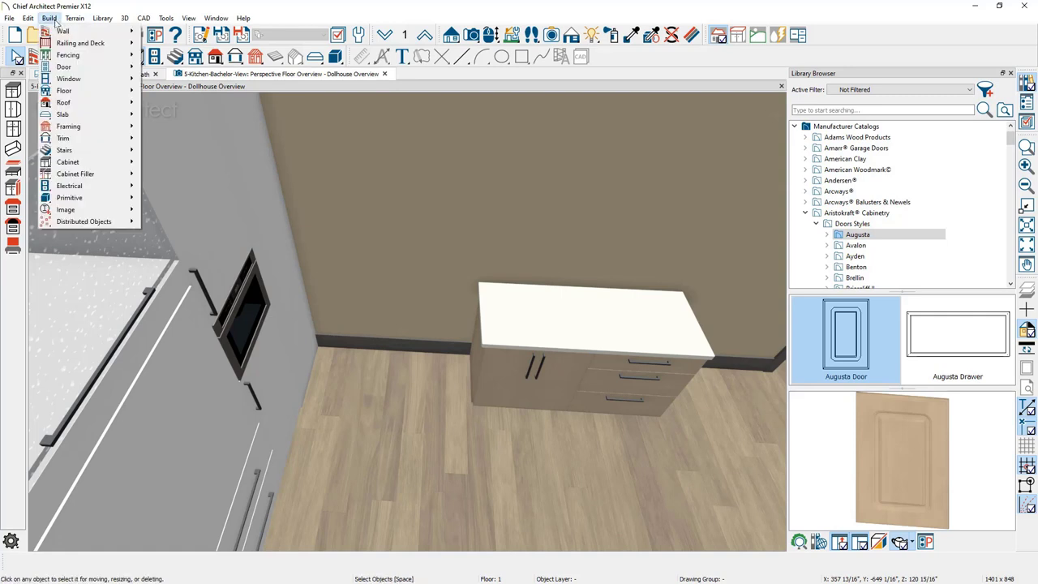
{"action": "mouse_move", "coordinate": [118, 174]}
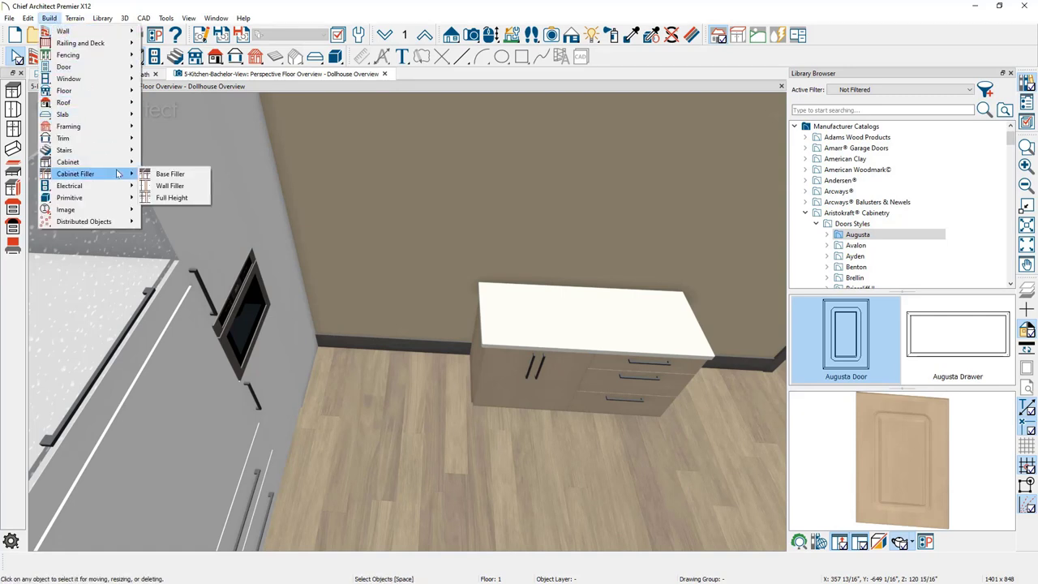
{"action": "left_click", "coordinate": [171, 174]}
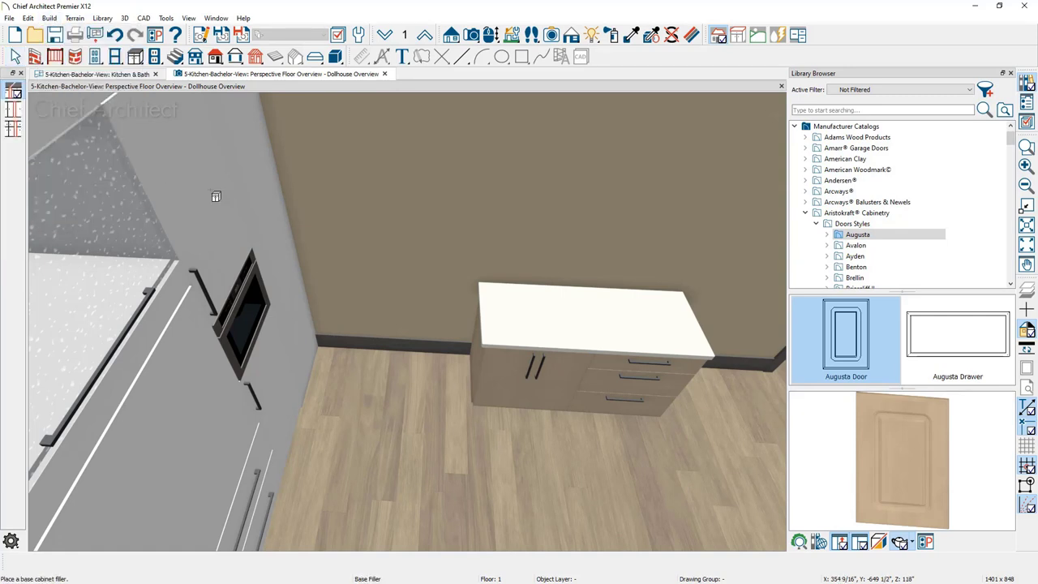
{"action": "left_click", "coordinate": [394, 297]}
{"action": "scroll", "coordinate": [373, 381], "scroll_direction": "up", "scroll_amount": 2}
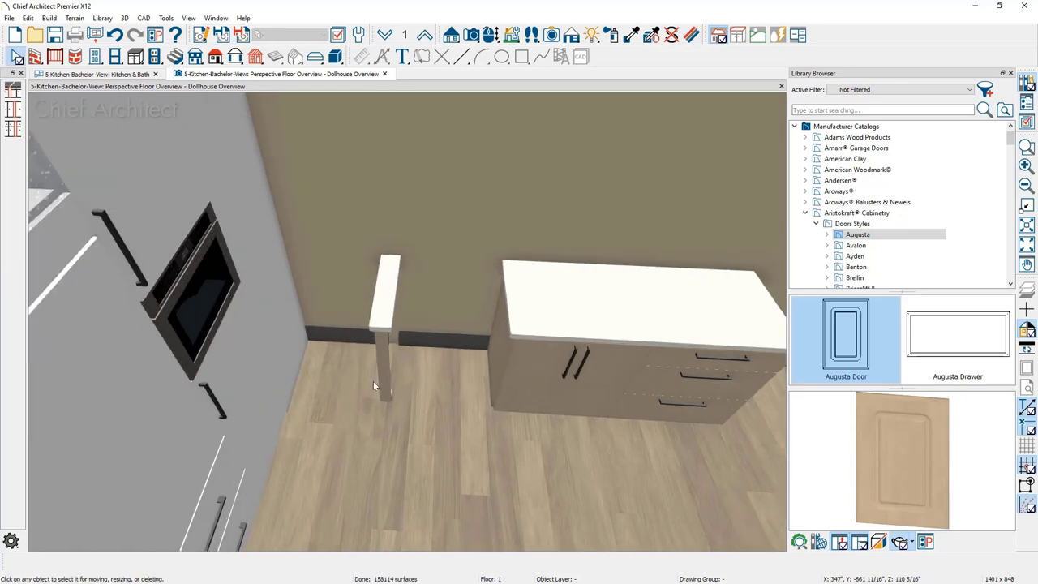
Step: Narrow the base filler slightly and move it along the back wall until it meets the tall cabinets
{"action": "scroll", "coordinate": [373, 382], "scroll_direction": "up", "scroll_amount": 3}
{"action": "scroll", "coordinate": [407, 369], "scroll_direction": "up", "scroll_amount": 2}
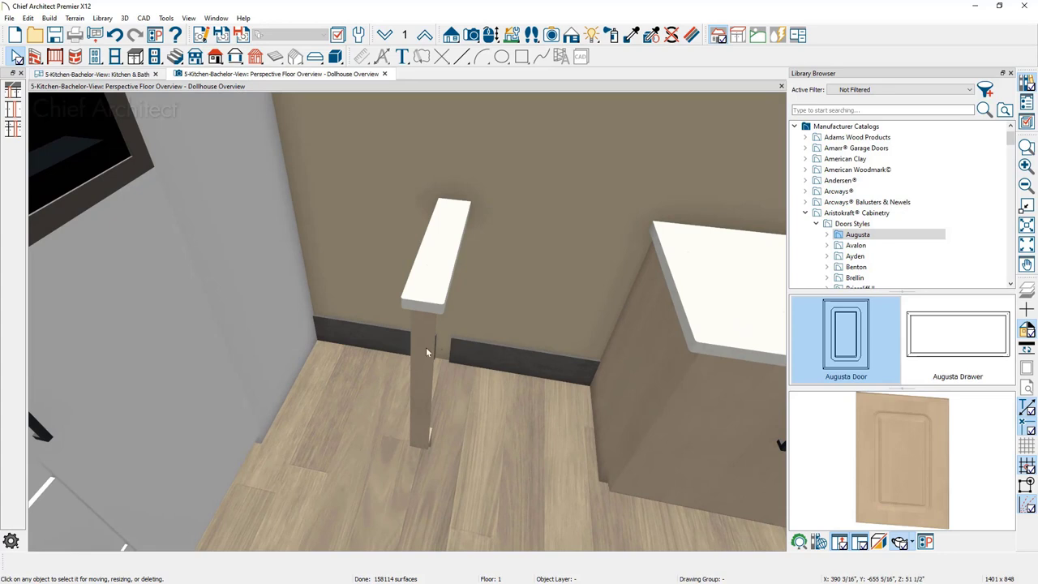
{"action": "left_click", "coordinate": [426, 348]}
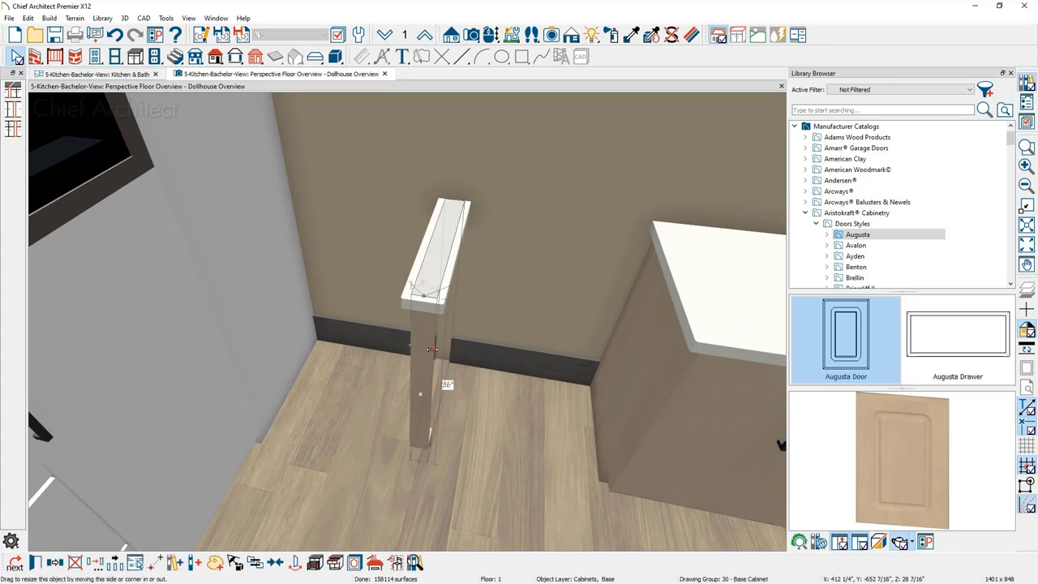
{"action": "left_click_drag", "start_coordinate": [428, 347], "coordinate": [424, 348]}
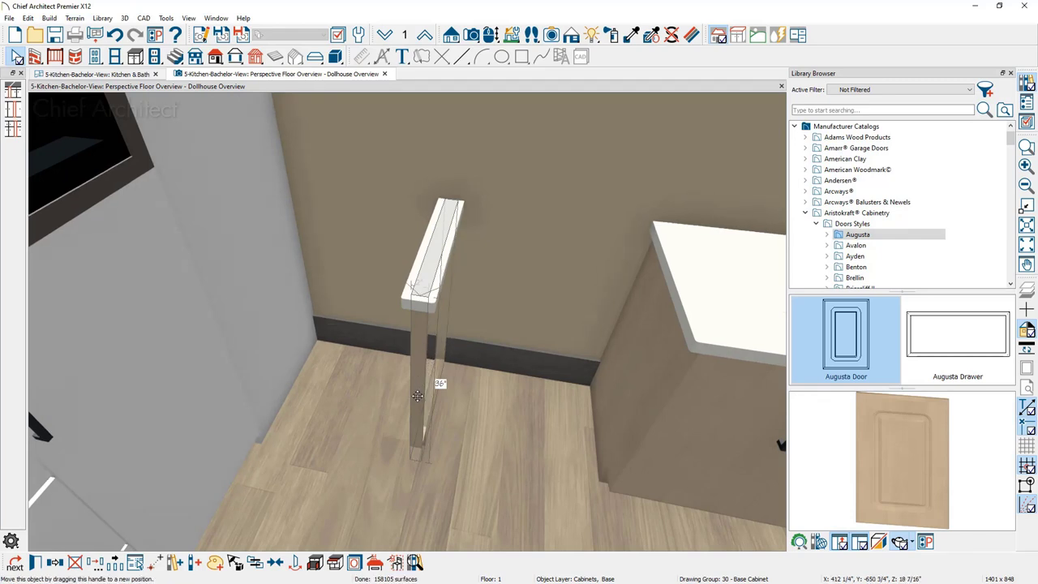
{"action": "left_click_drag", "start_coordinate": [417, 396], "coordinate": [244, 372]}
{"action": "key", "text": "Escape"}
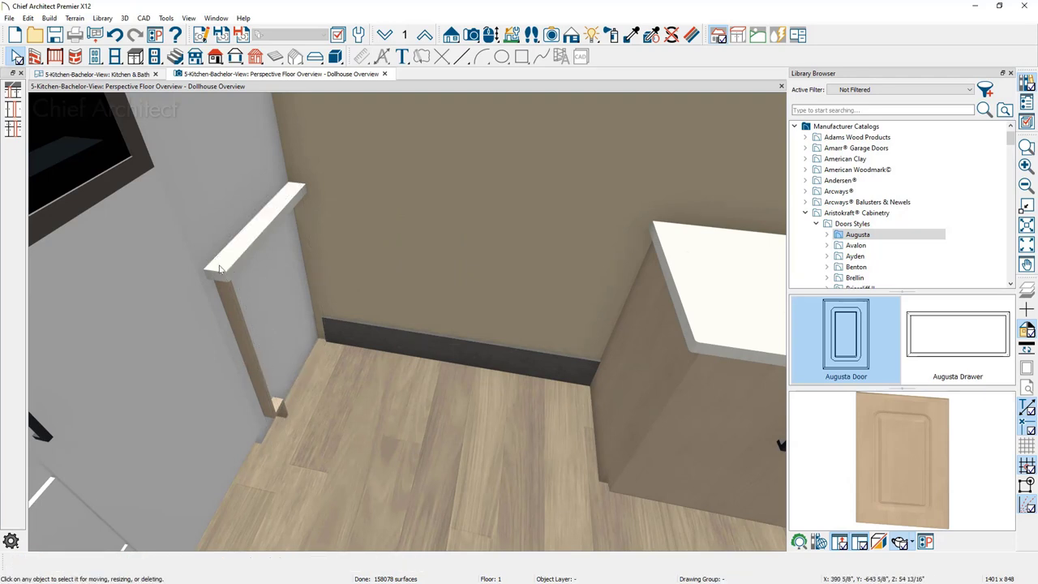
Step: Slide the double-door base cabinet against the filler and the three-drawer cabinet against the double-door one, forming a continuous run
{"action": "middle_click_drag", "start_coordinate": [219, 270], "coordinate": [532, 357]}
{"action": "left_click", "coordinate": [636, 394]}
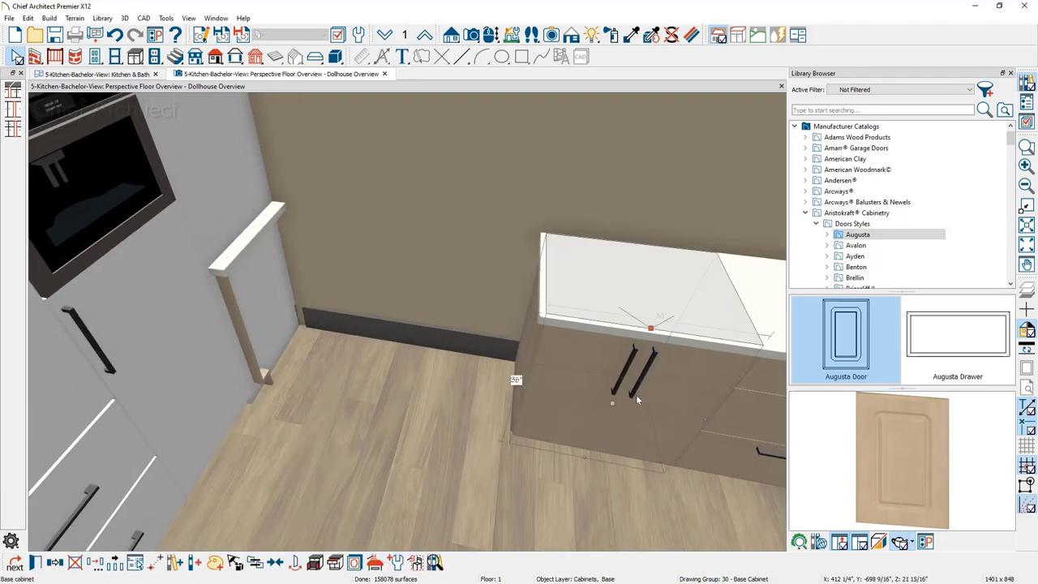
{"action": "key", "text": "Escape"}
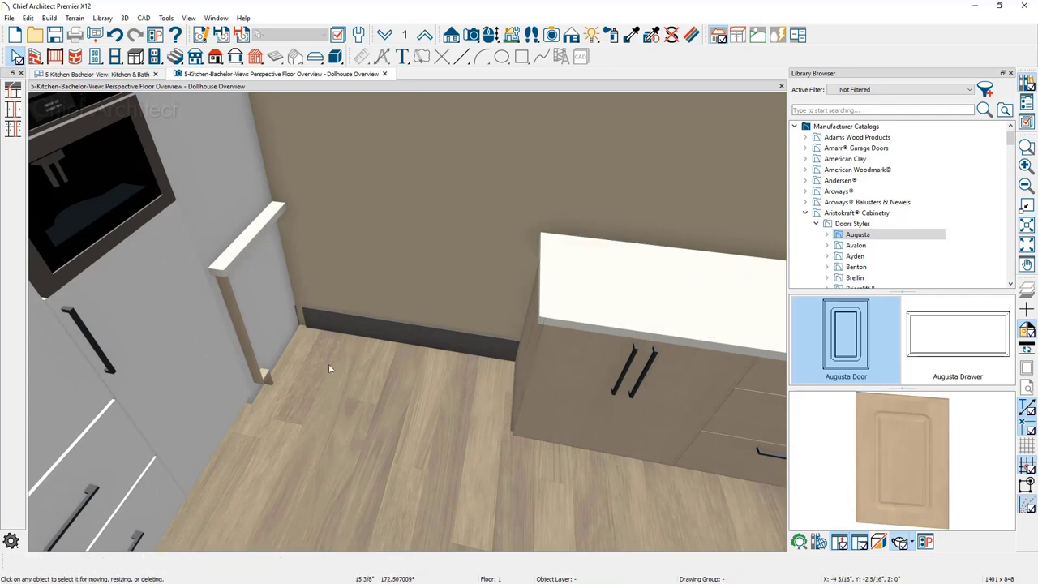
{"action": "left_click_drag", "start_coordinate": [649, 389], "coordinate": [405, 361]}
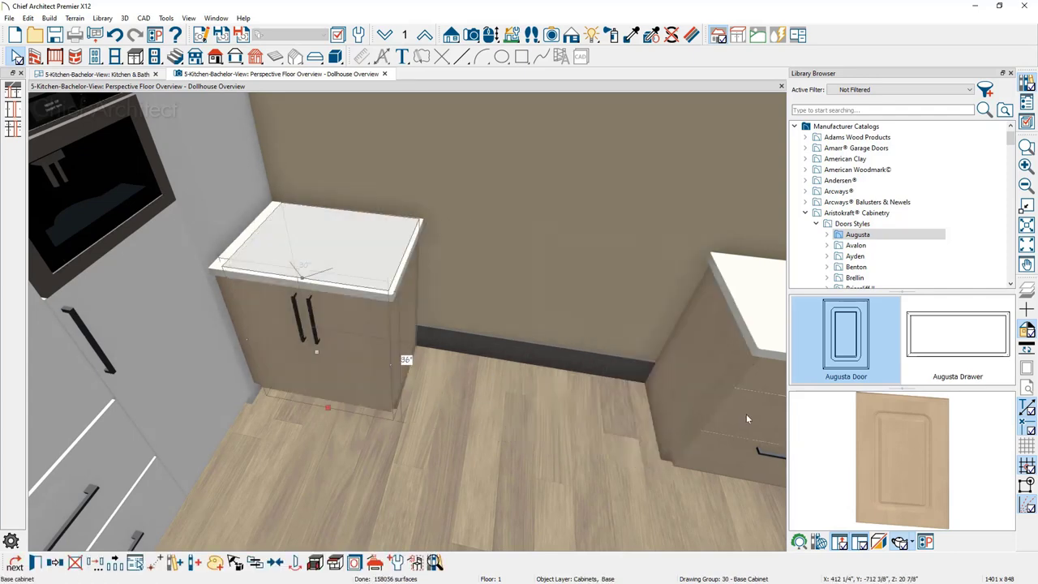
{"action": "left_click_drag", "start_coordinate": [766, 418], "coordinate": [512, 388]}
{"action": "scroll", "coordinate": [512, 388], "scroll_direction": "up", "scroll_amount": 2}
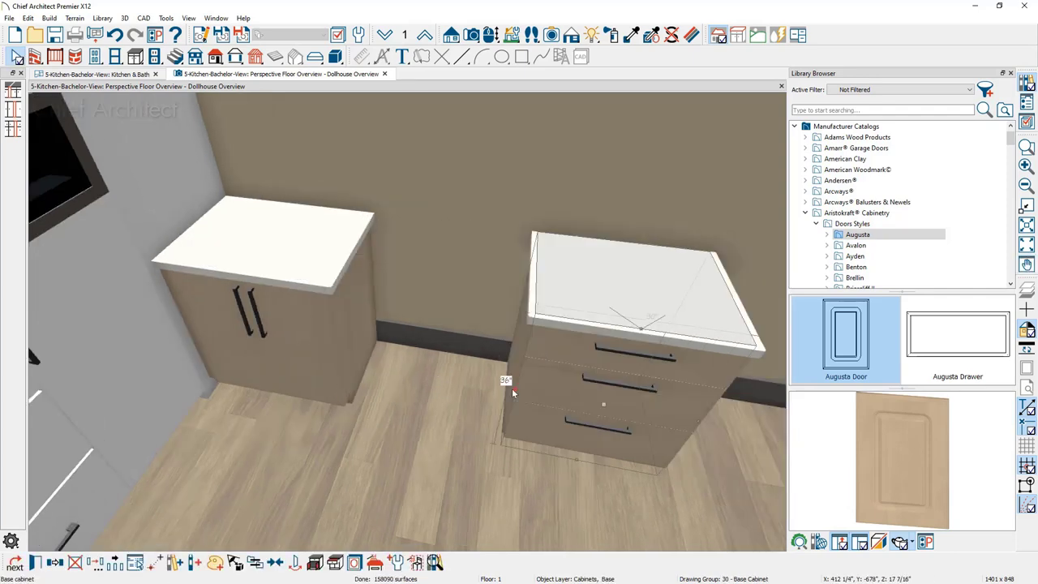
{"action": "left_click_drag", "start_coordinate": [610, 405], "coordinate": [436, 400]}
{"action": "scroll", "coordinate": [431, 431], "scroll_direction": "up", "scroll_amount": 3}
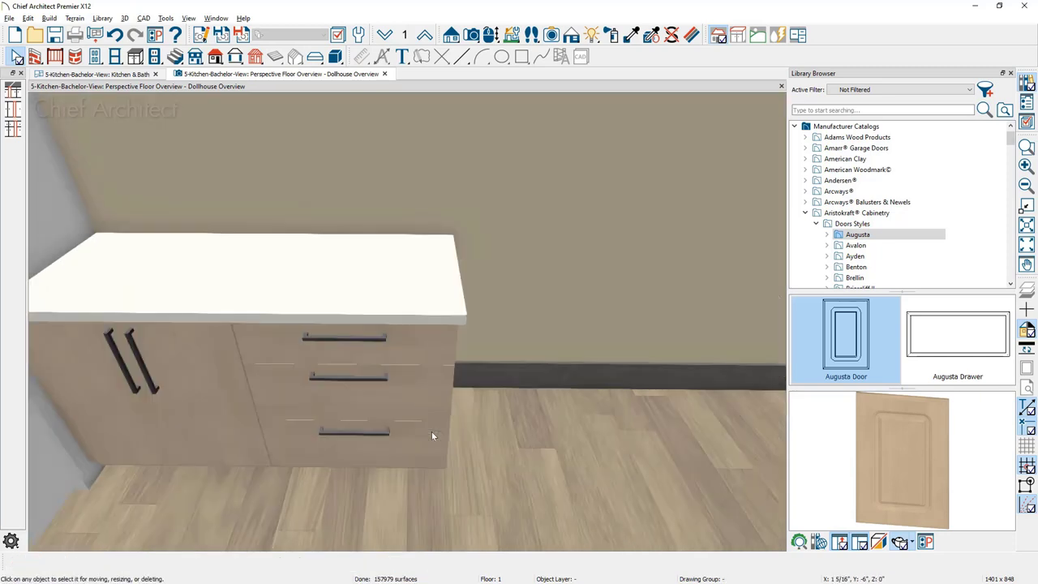
Step: Place a wall cabinet on the back wall above the double-door base cabinet
{"action": "middle_click_drag", "start_coordinate": [432, 430], "coordinate": [526, 431]}
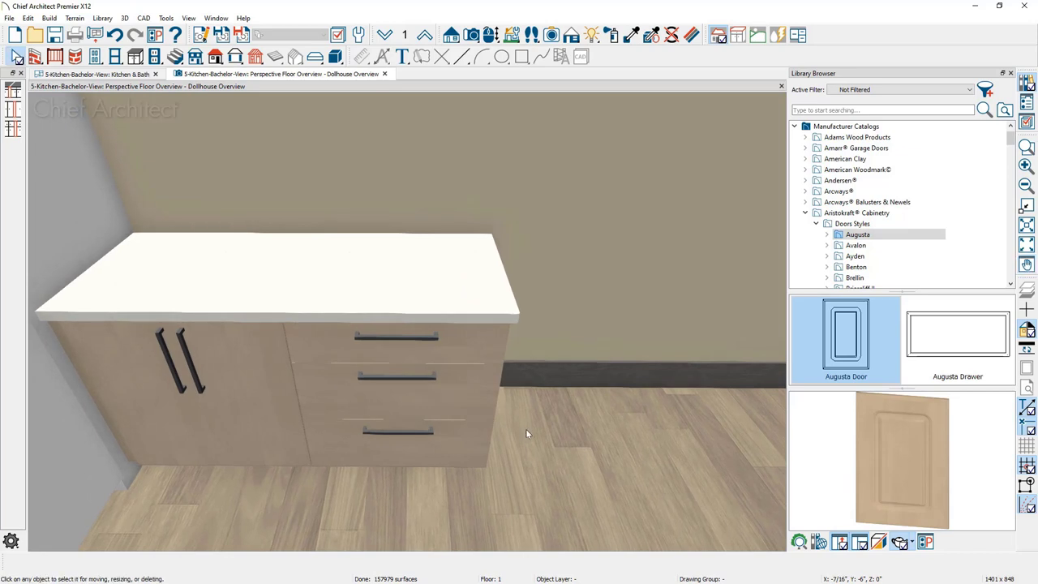
{"action": "key", "text": "Left"}
{"action": "key", "text": "Left"}
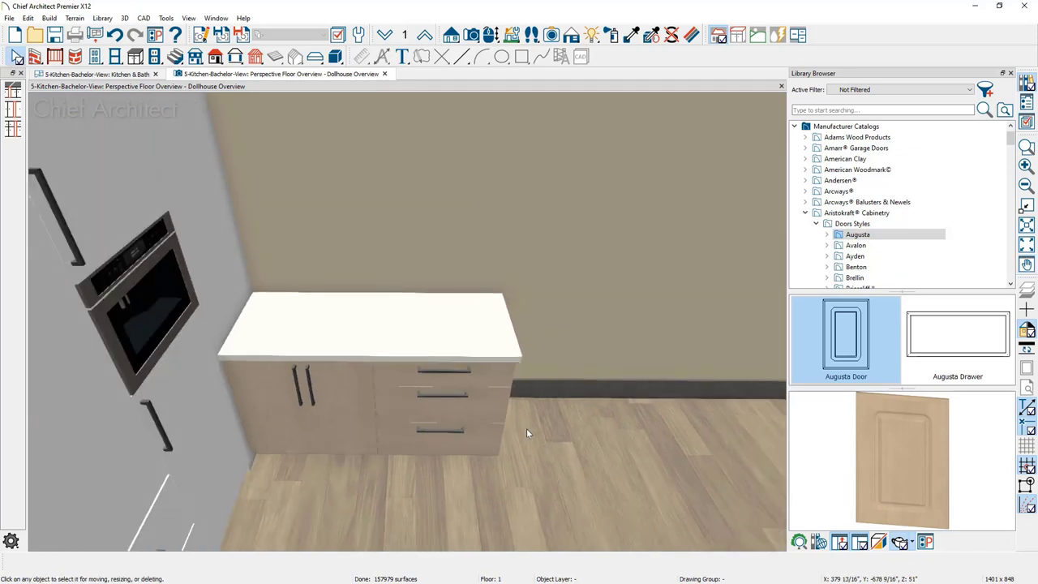
{"action": "middle_click_drag", "start_coordinate": [527, 428], "coordinate": [459, 513]}
{"action": "key", "text": "Escape"}
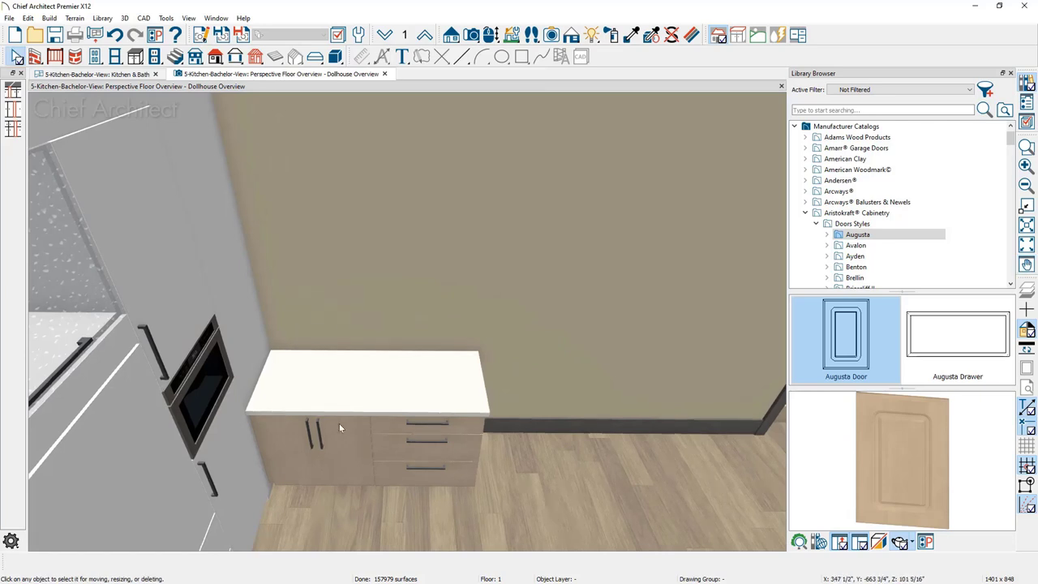
{"action": "left_click", "coordinate": [136, 56]}
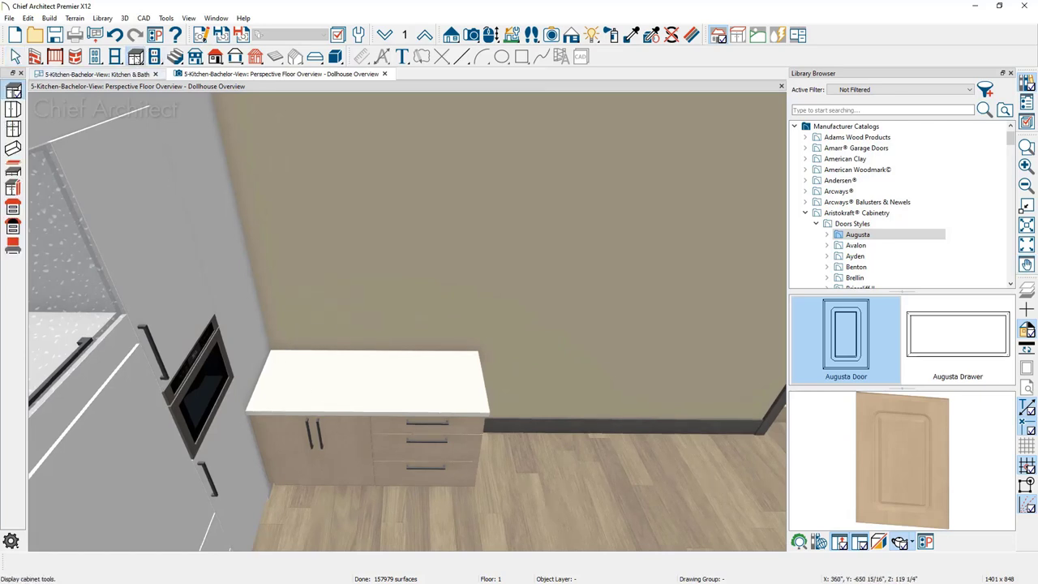
{"action": "left_click", "coordinate": [13, 109]}
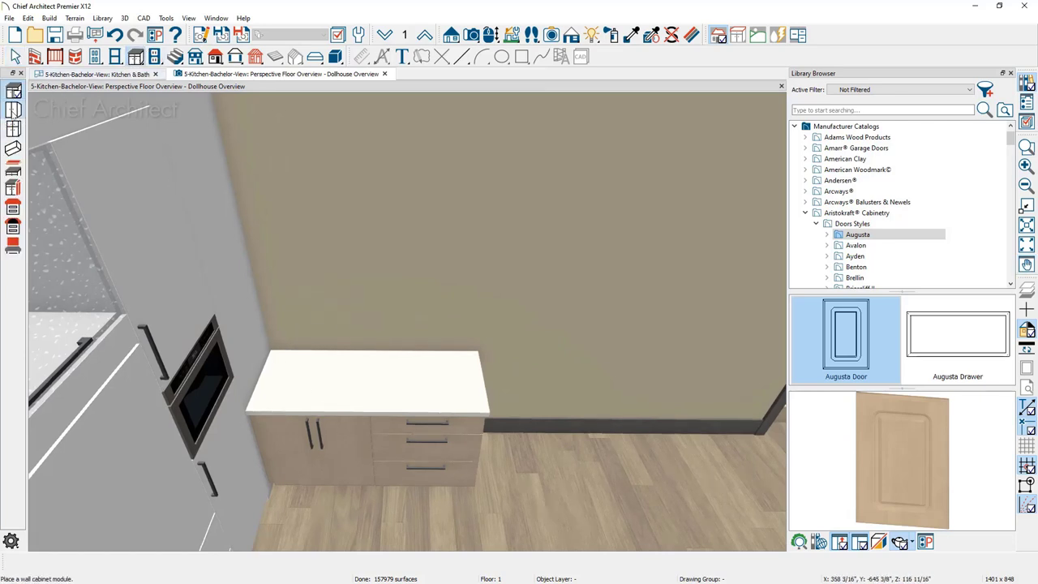
{"action": "left_click", "coordinate": [352, 181]}
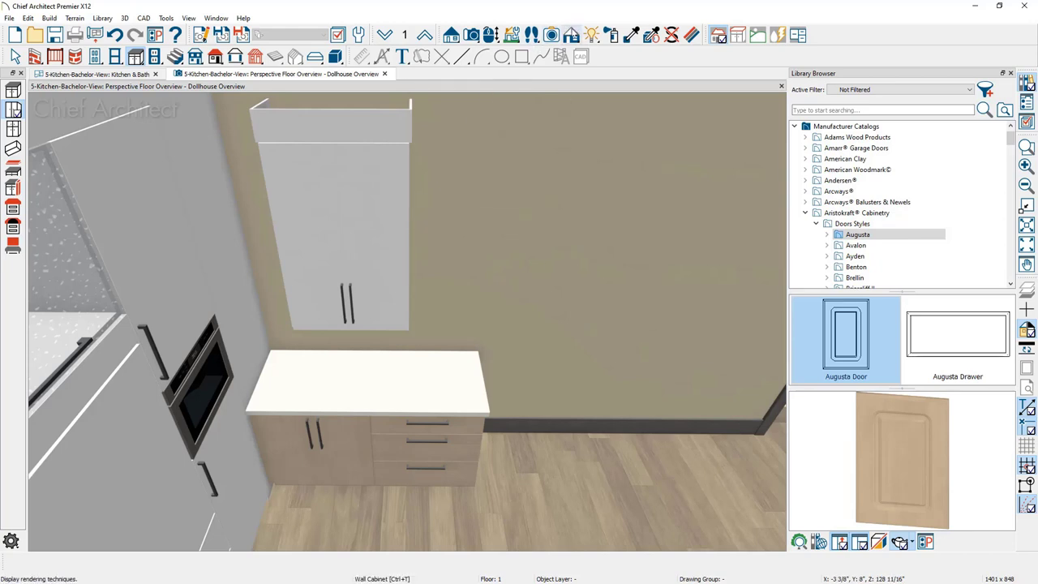
Step: Switch the 3D view to the vector rendering technique and stretch the wall cabinet upward to a height of 54"
{"action": "left_click", "coordinate": [571, 35]}
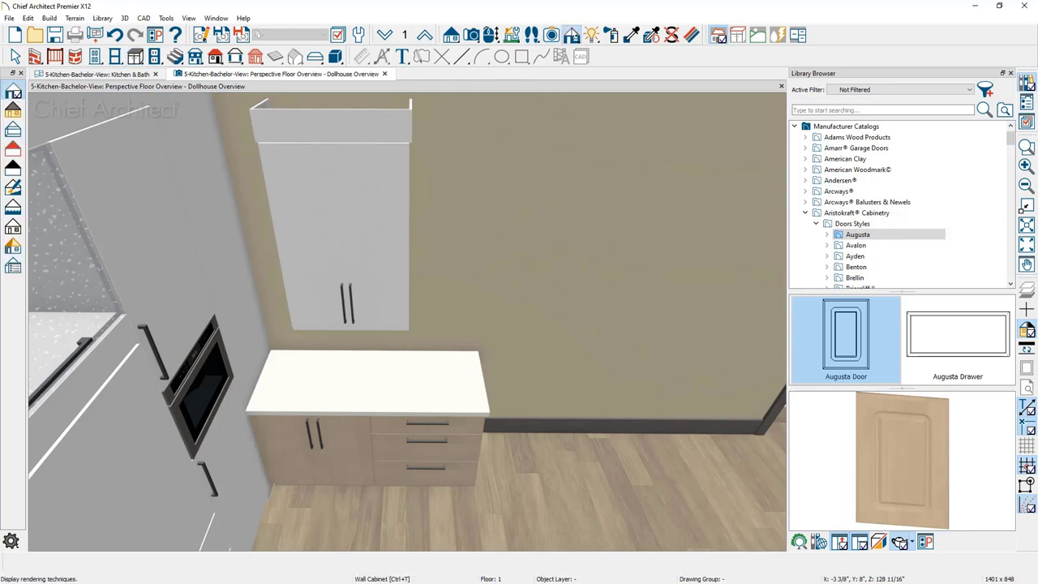
{"action": "left_click", "coordinate": [12, 110]}
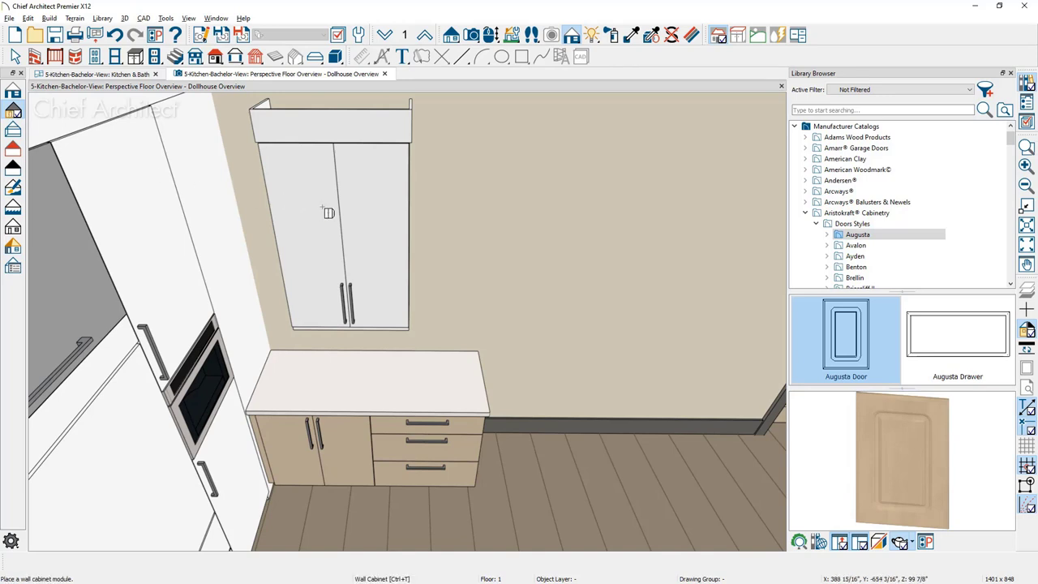
{"action": "middle_click_drag", "start_coordinate": [329, 208], "coordinate": [331, 245]}
{"action": "left_click", "coordinate": [337, 169]}
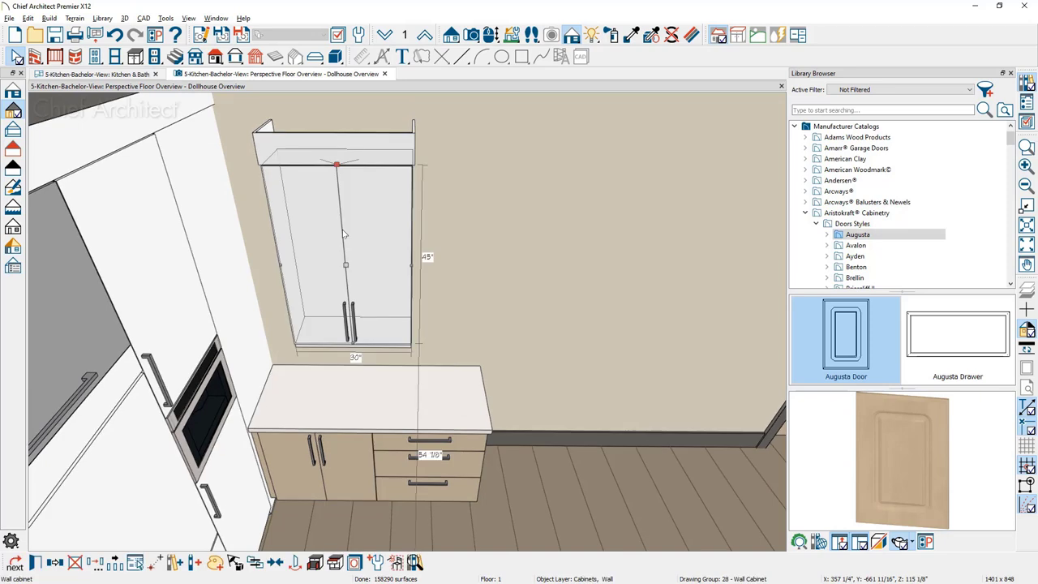
{"action": "left_click_drag", "start_coordinate": [337, 166], "coordinate": [332, 114]}
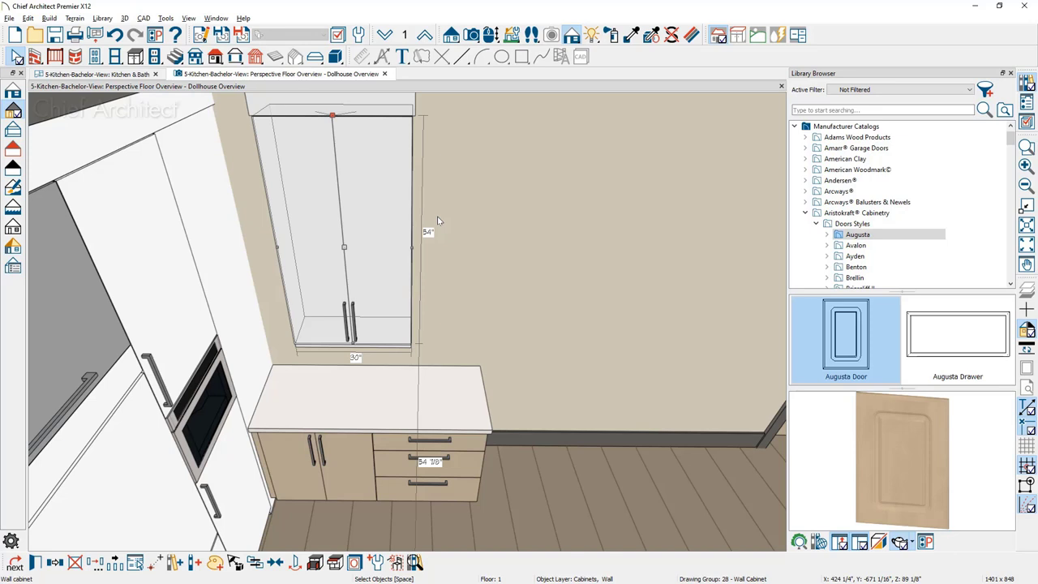
{"action": "key", "text": "Escape"}
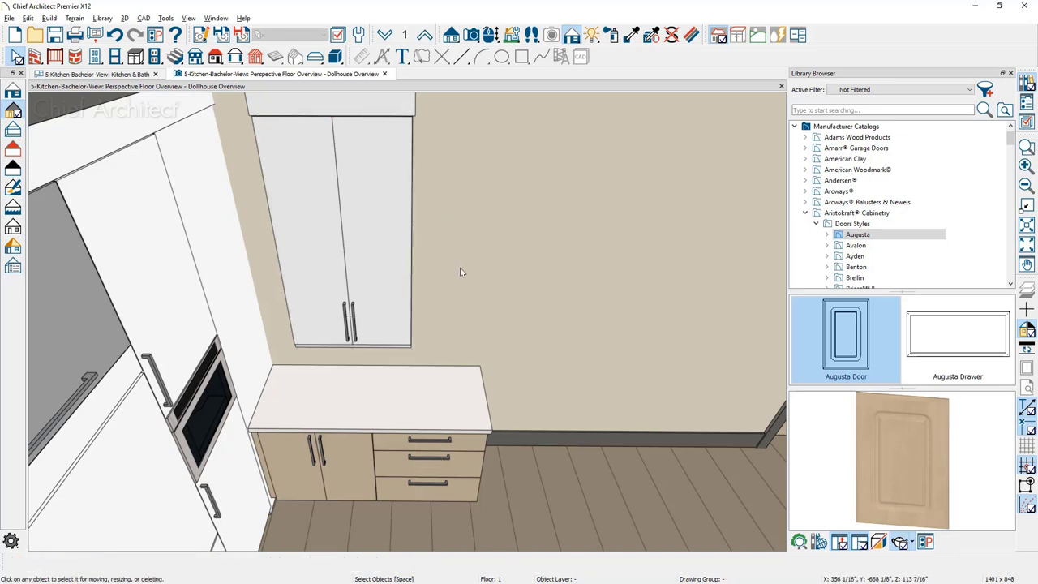
Step: Open the wall cabinet's specification and split its front door item horizontally into two door items
{"action": "middle_click_drag", "start_coordinate": [464, 272], "coordinate": [468, 306]}
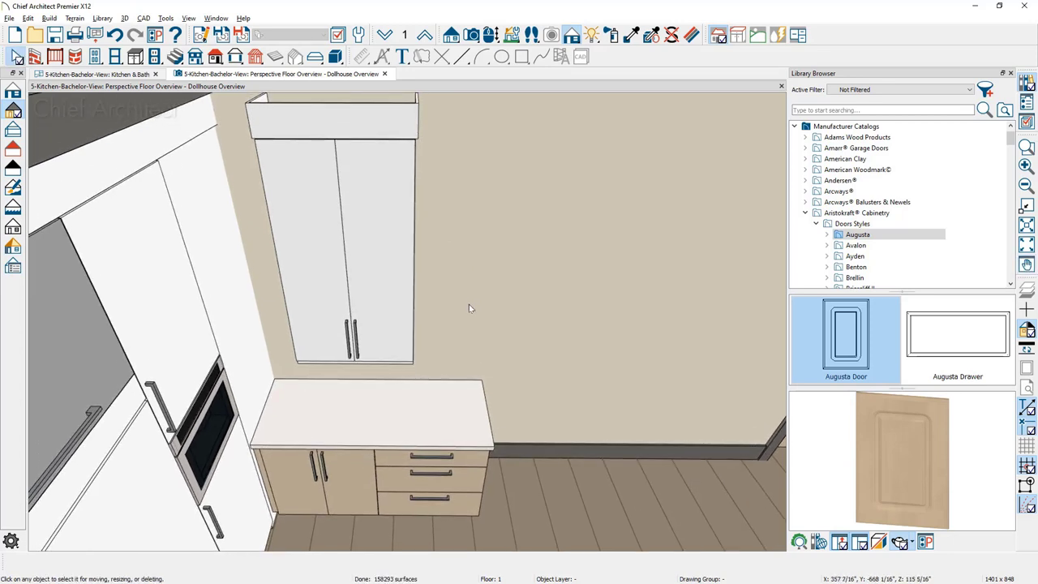
{"action": "left_click", "coordinate": [403, 228]}
{"action": "double_click", "coordinate": [403, 225]}
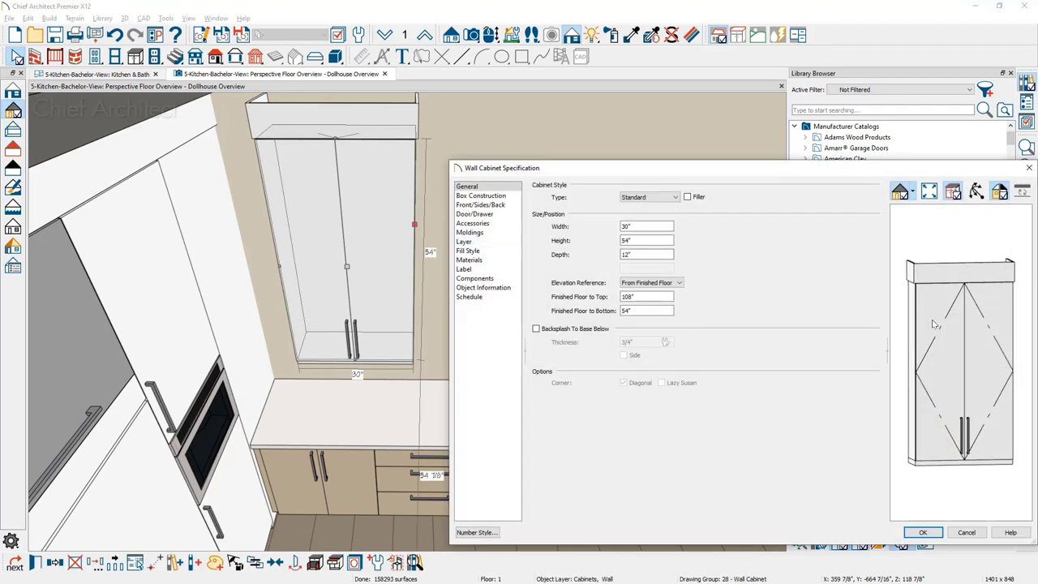
{"action": "key", "text": "ctrl+Tab"}
{"action": "key", "text": "ctrl+Tab"}
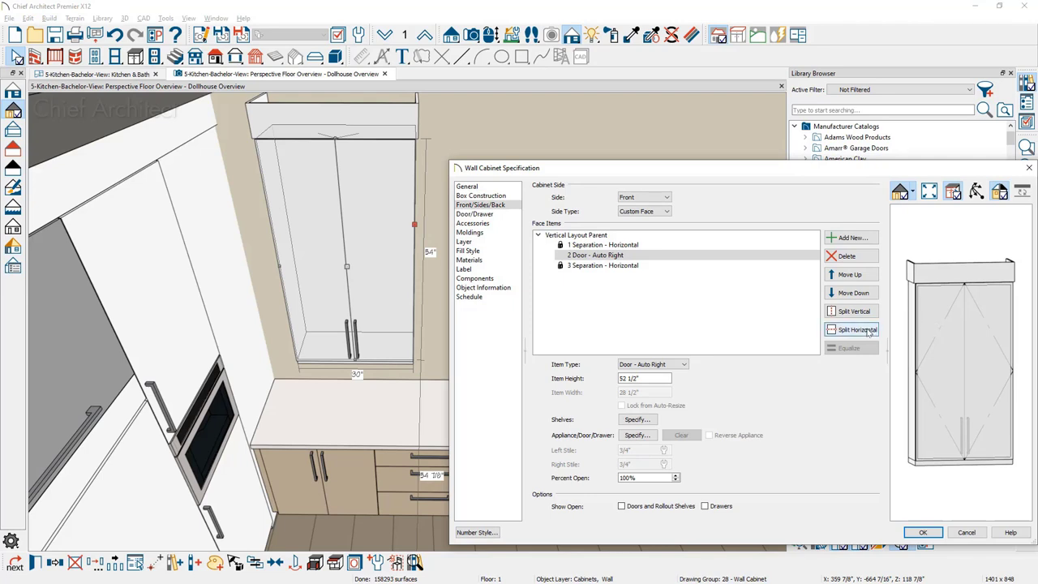
{"action": "left_click", "coordinate": [868, 331]}
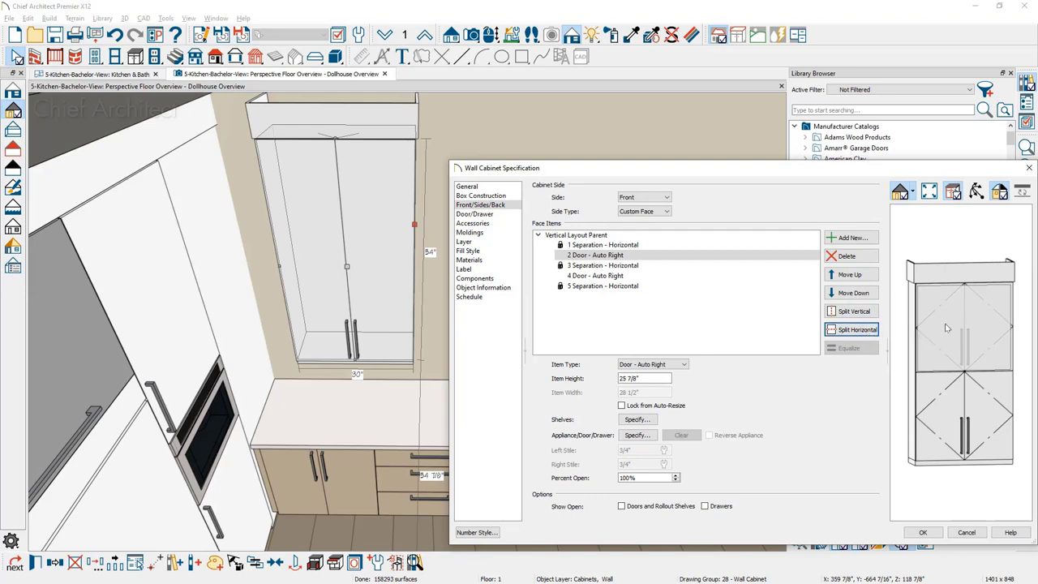
Step: Set the item height of the wall cabinet's upper door to 15"
{"action": "left_click", "coordinate": [629, 477]}
{"action": "left_click", "coordinate": [626, 378]}
{"action": "type", "text": "1"}
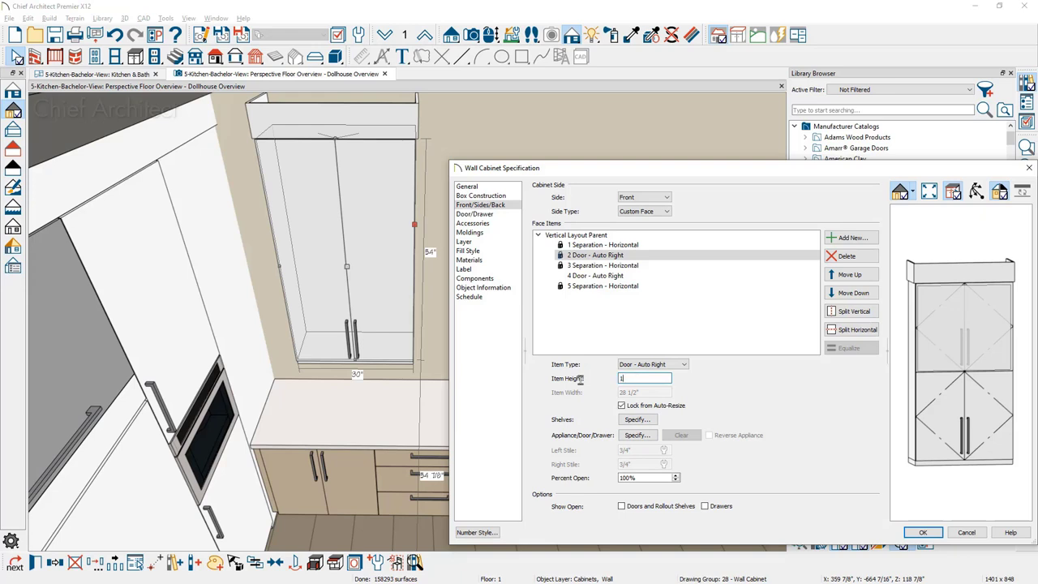
{"action": "type", "text": "5"}
{"action": "key", "text": "Tab"}
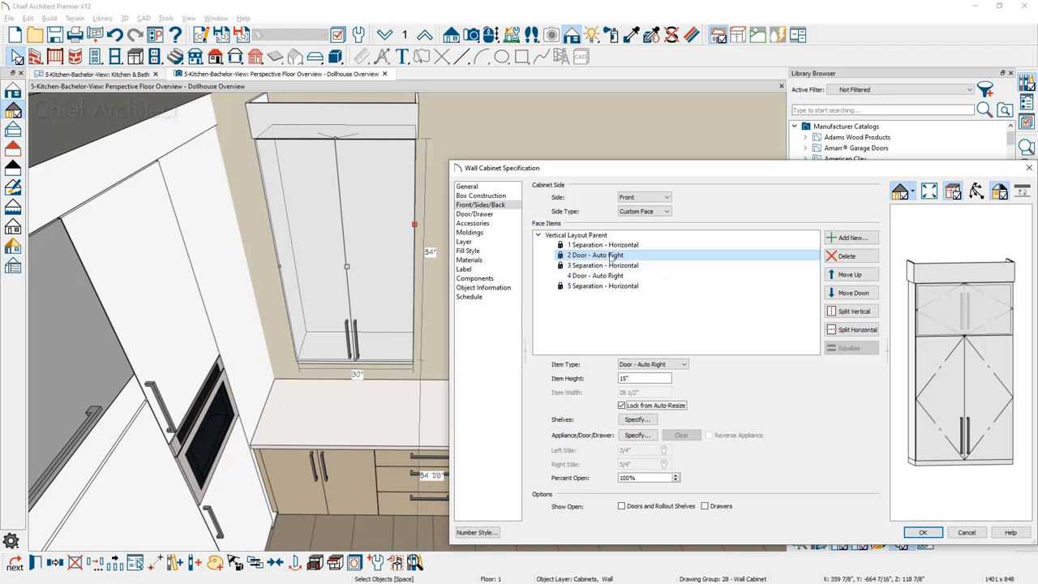
Step: Change the upper door's item type to Door - Hinge Top
{"action": "left_click", "coordinate": [678, 365]}
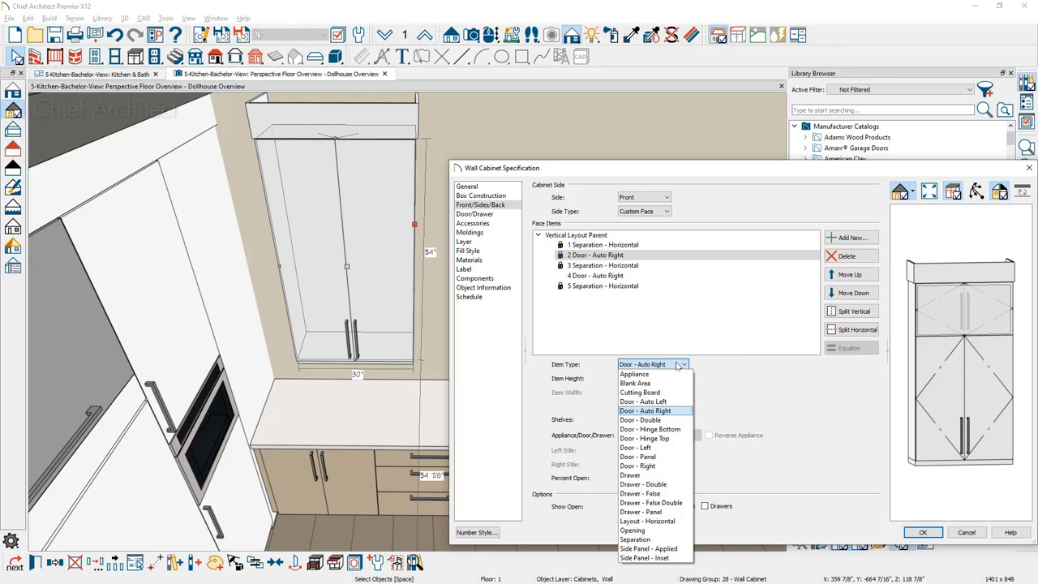
{"action": "left_click", "coordinate": [672, 438]}
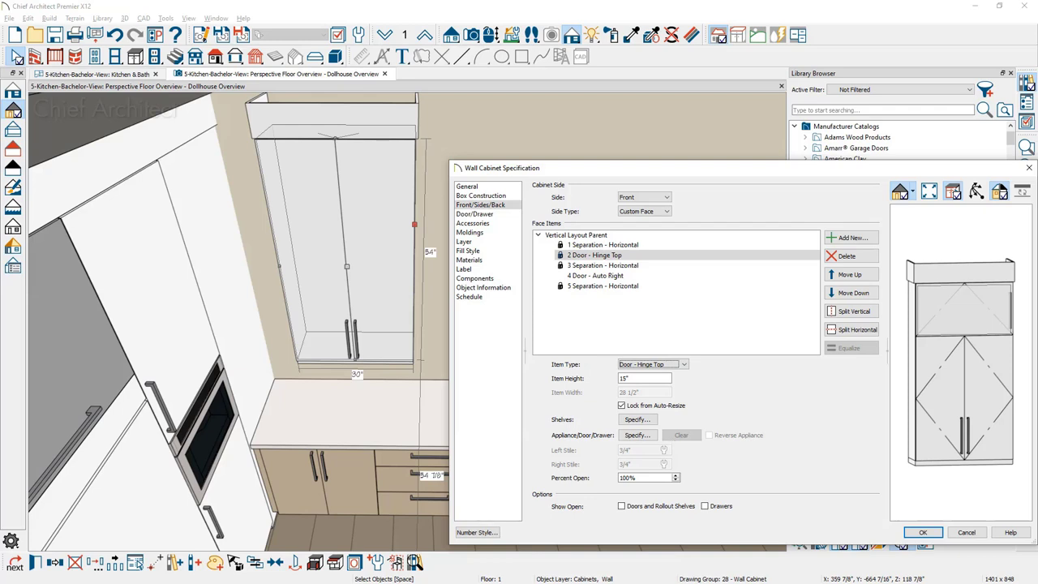
{"action": "left_click", "coordinate": [1004, 364]}
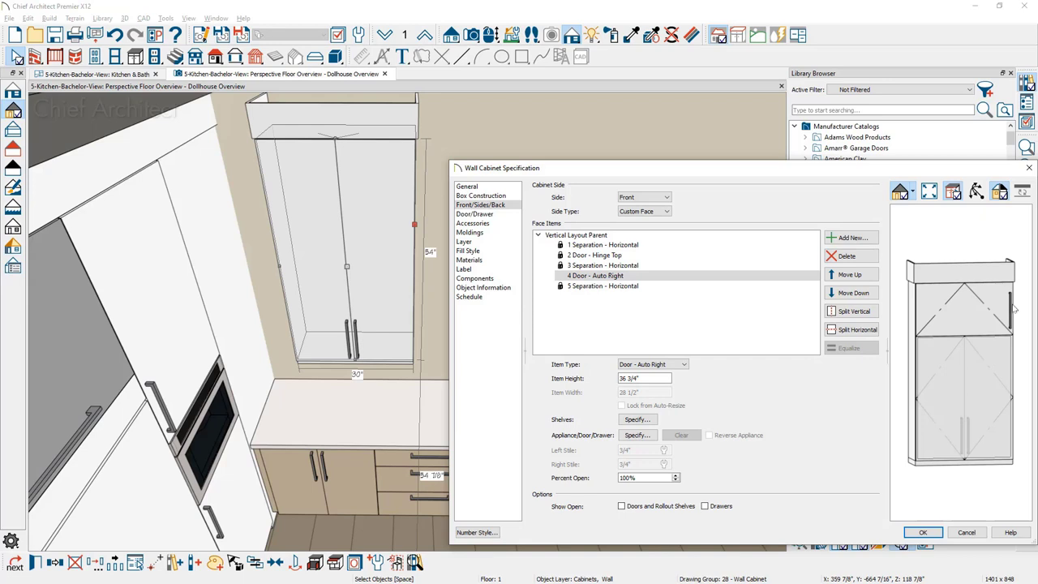
Step: Open the upper door's face item specification and set its style to Slab Doors with Glass Doors enabled
{"action": "left_click", "coordinate": [969, 313]}
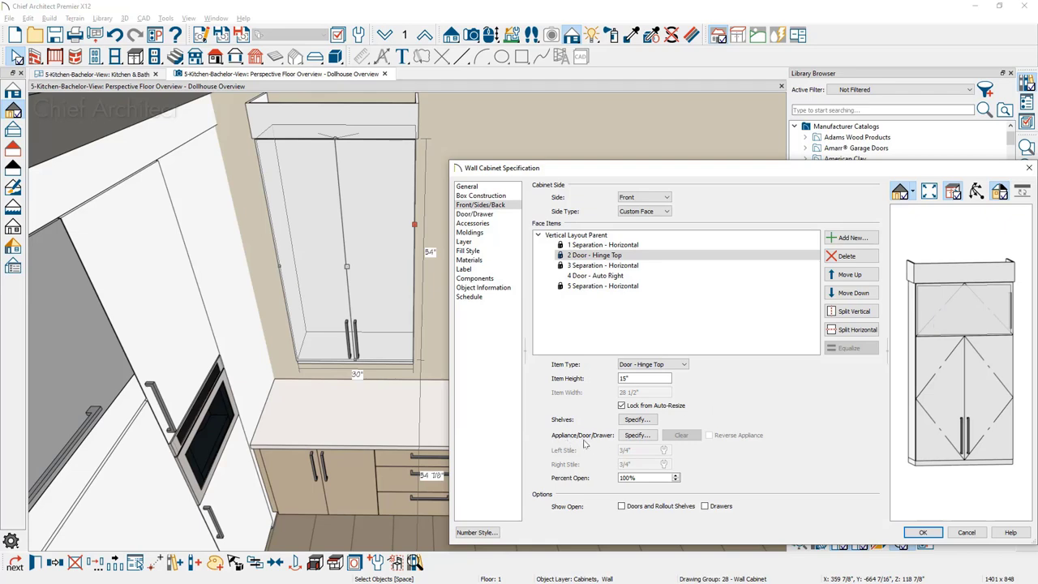
{"action": "left_click", "coordinate": [636, 436]}
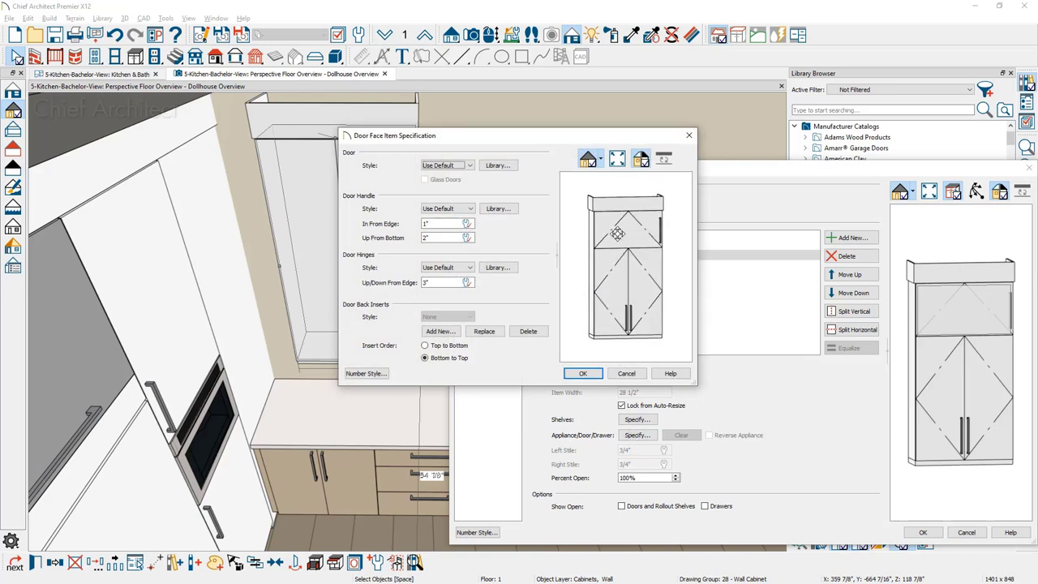
{"action": "left_click", "coordinate": [471, 166]}
{"action": "left_click", "coordinate": [470, 185]}
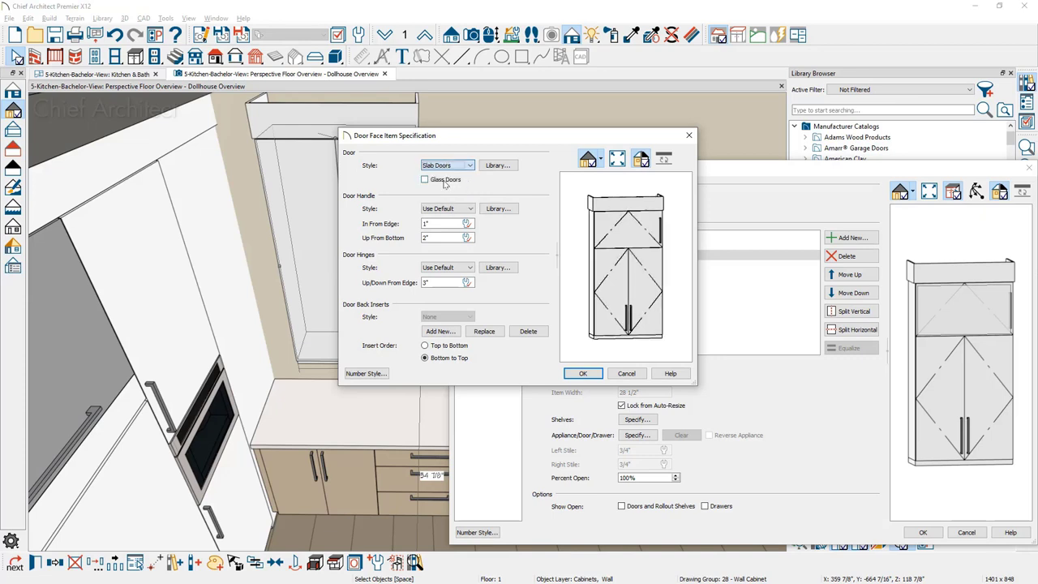
{"action": "left_click", "coordinate": [443, 180]}
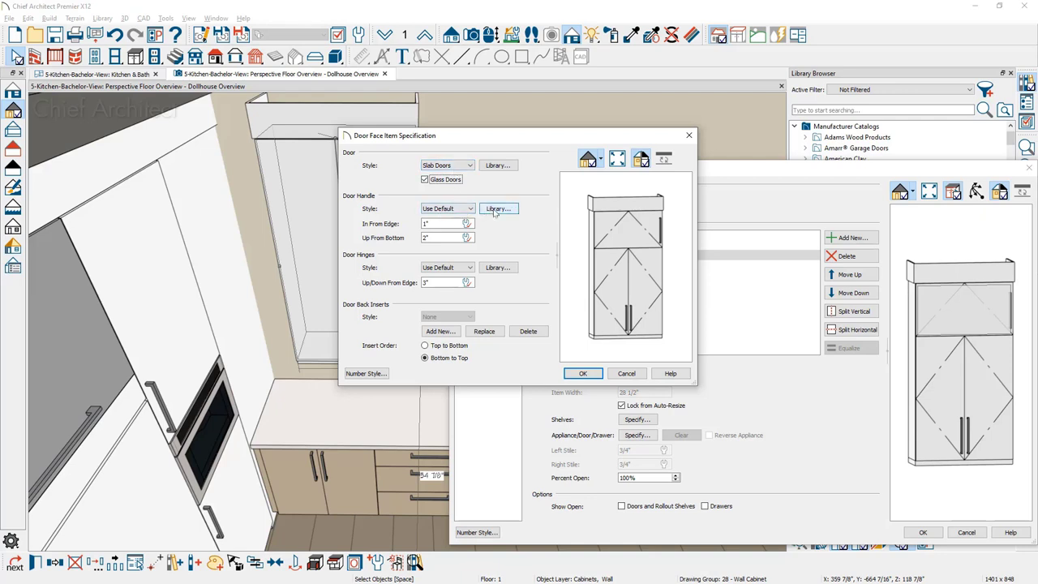
Step: Assign the "hw, med pull, horz" handle from the cabinet-hardware-millwork library folder to the upper door
{"action": "left_click", "coordinate": [498, 209]}
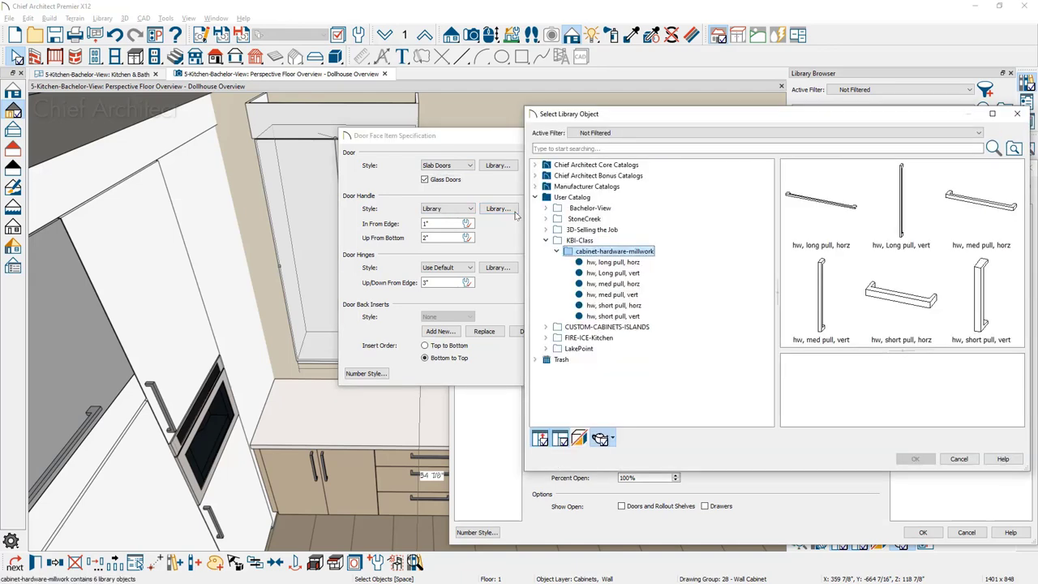
{"action": "left_click", "coordinate": [981, 215]}
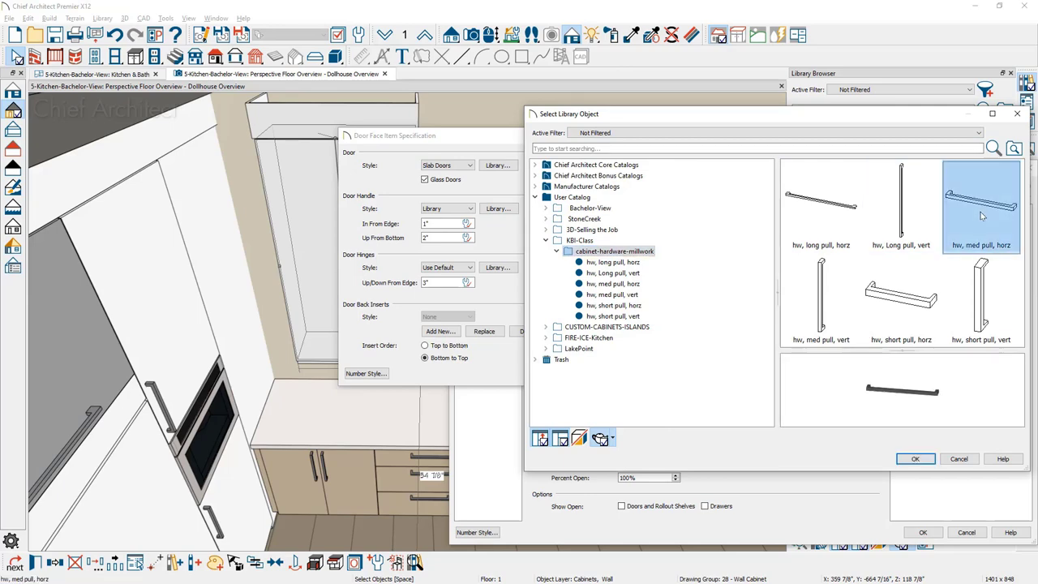
{"action": "left_click", "coordinate": [929, 463]}
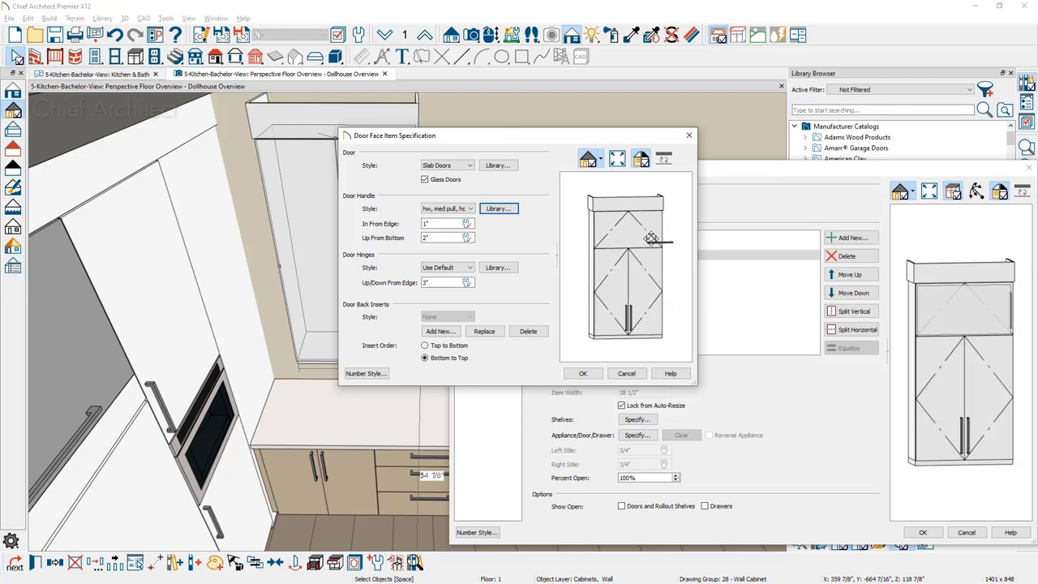
Step: Set the upper door handle's In From Edge distance to 0" and accept the door and wall cabinet specifications
{"action": "scroll", "coordinate": [653, 239], "scroll_direction": "up", "scroll_amount": 3}
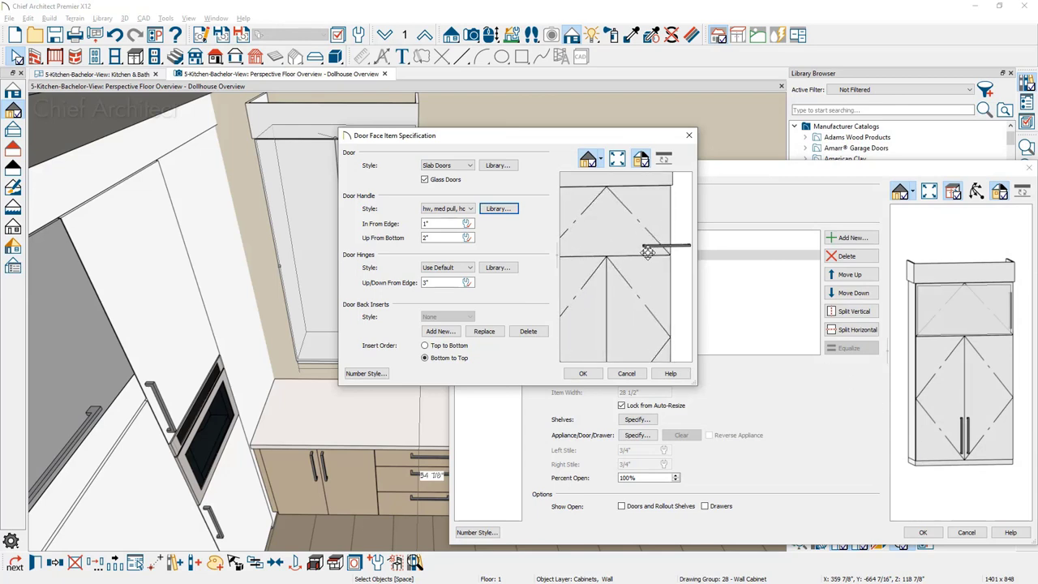
{"action": "key", "text": "Tab"}
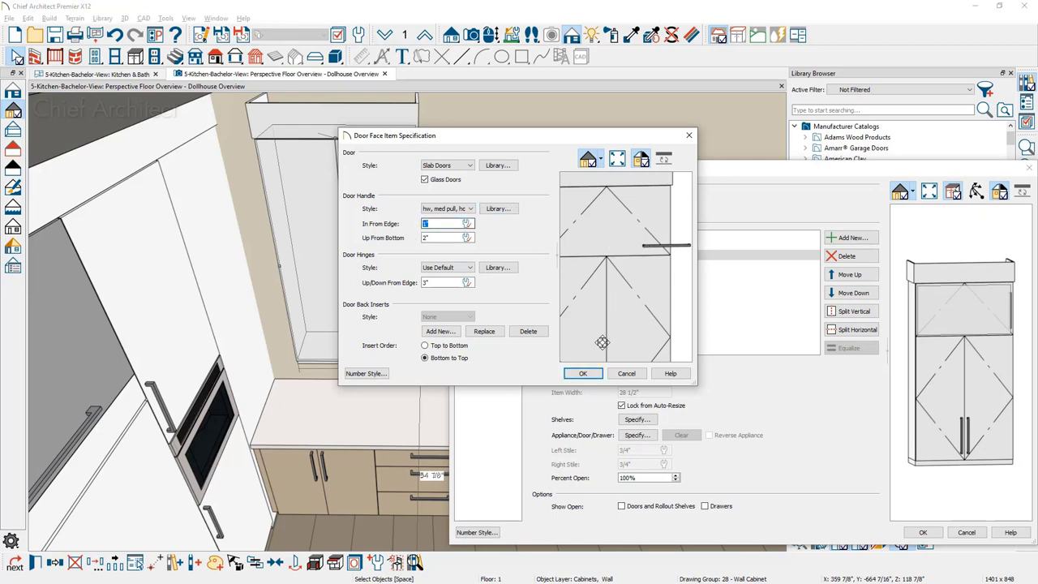
{"action": "type", "text": "0"}
{"action": "key", "text": "Tab"}
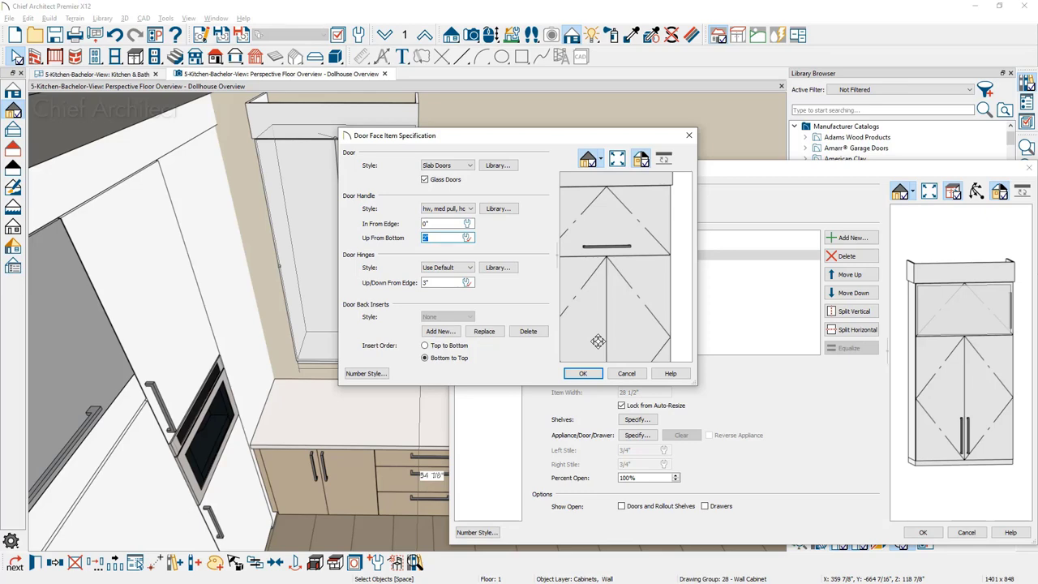
{"action": "left_click", "coordinate": [582, 374]}
{"action": "left_click", "coordinate": [923, 532]}
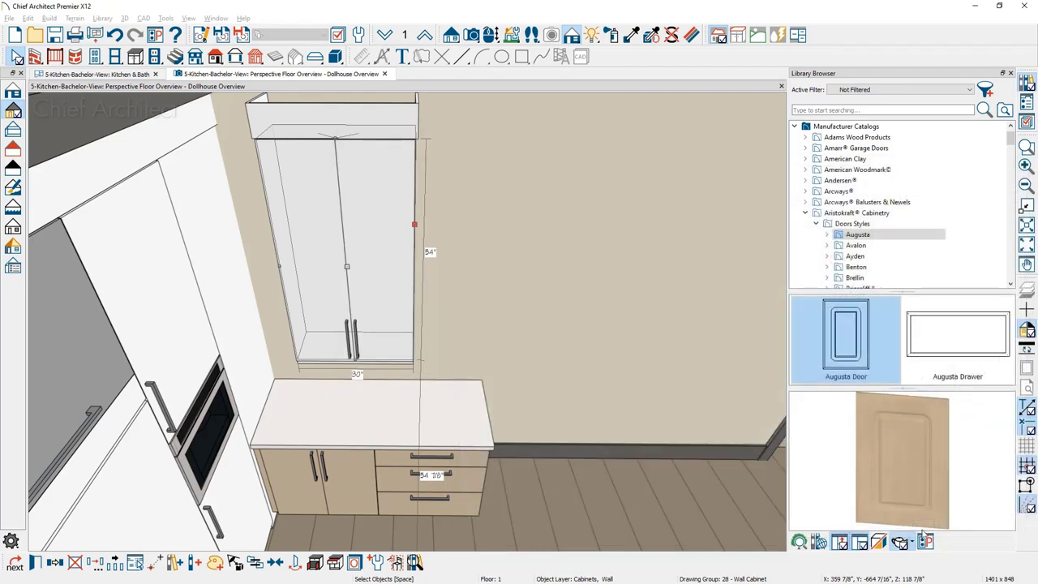
Step: In Material Painter Component Mode, copy Rain Water Glass from the tall cabinet's glass door to the wall cabinet's upper door, and select that cabinet
{"action": "left_click", "coordinate": [632, 35]}
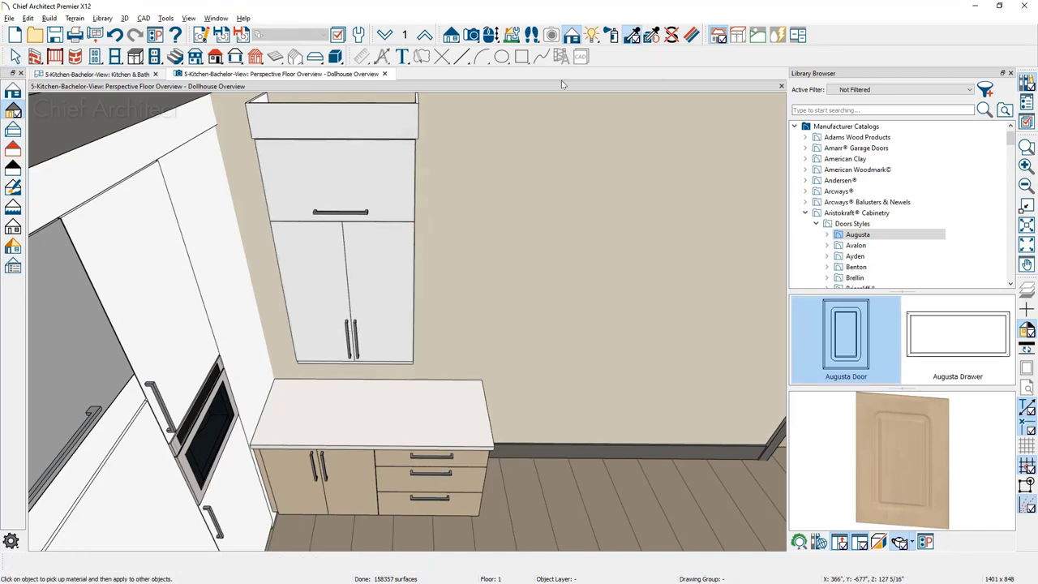
{"action": "left_click", "coordinate": [69, 355]}
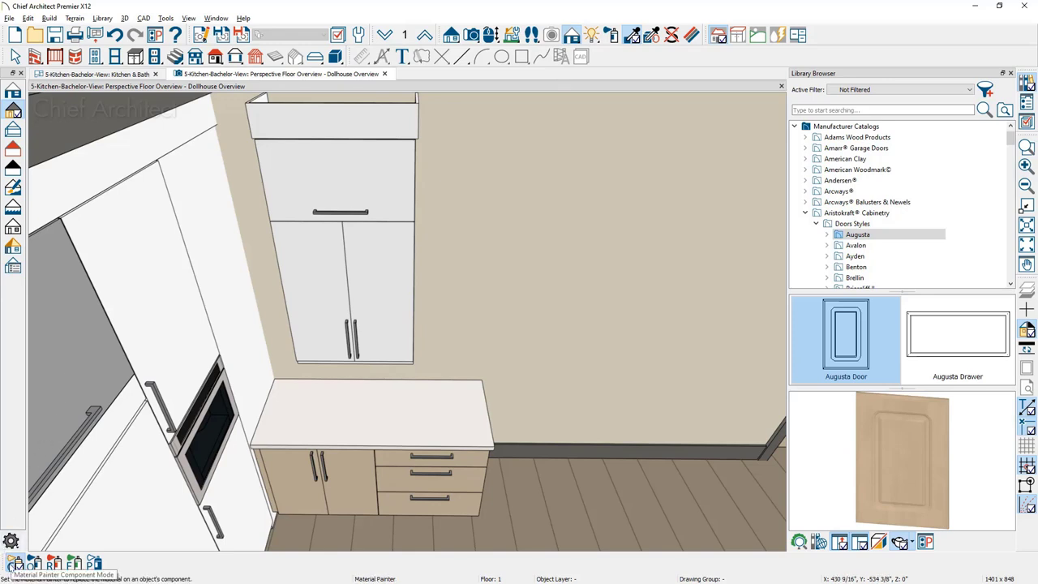
{"action": "left_click", "coordinate": [339, 197]}
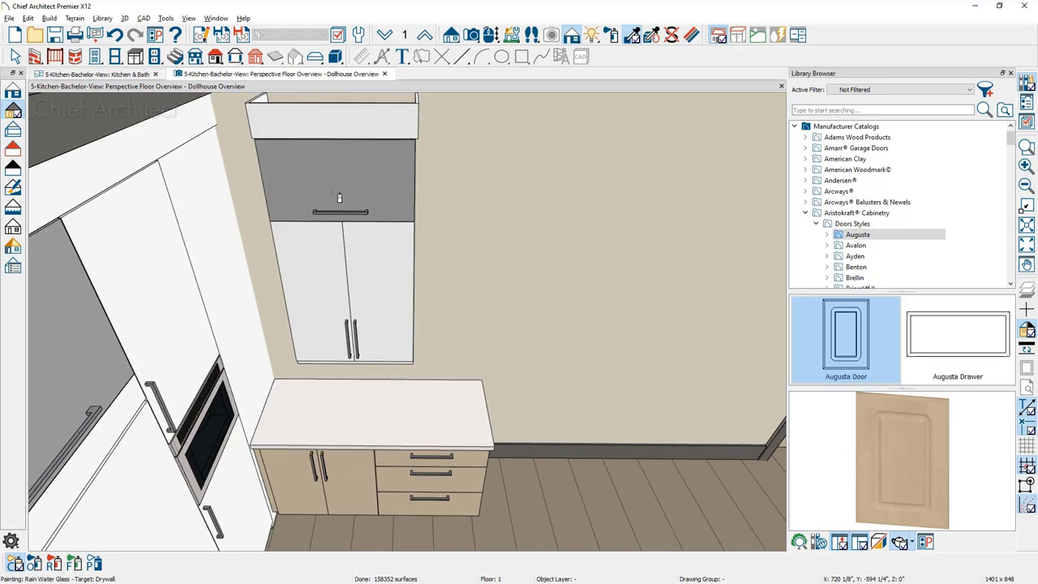
{"action": "key", "text": "space"}
{"action": "left_click", "coordinate": [339, 197]}
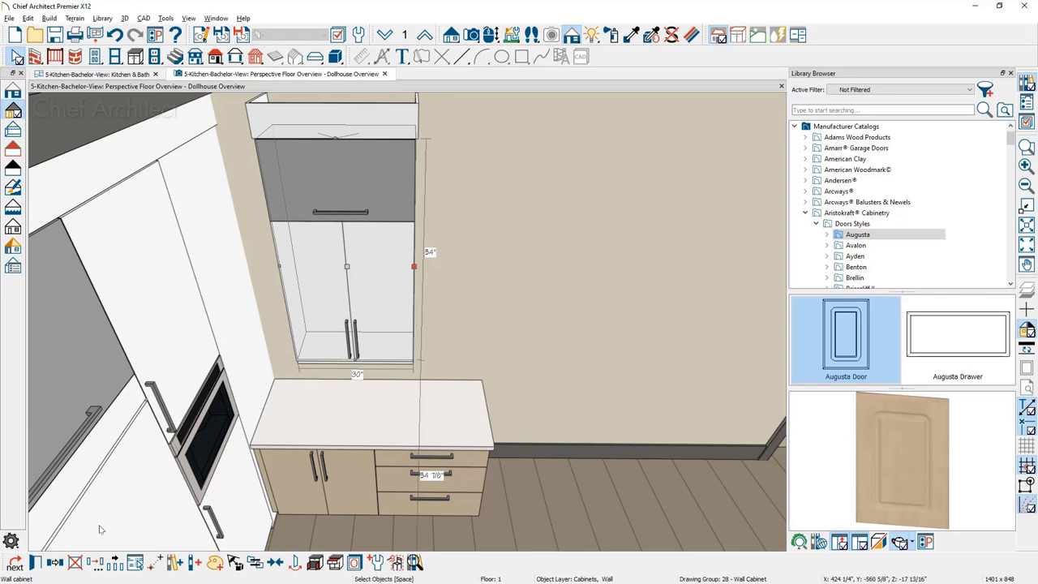
Step: Copy the wall cabinet along the wall, make the copy 27" wide and butt it against the original
{"action": "left_click", "coordinate": [54, 563]}
{"action": "left_click_drag", "start_coordinate": [347, 266], "coordinate": [546, 264]}
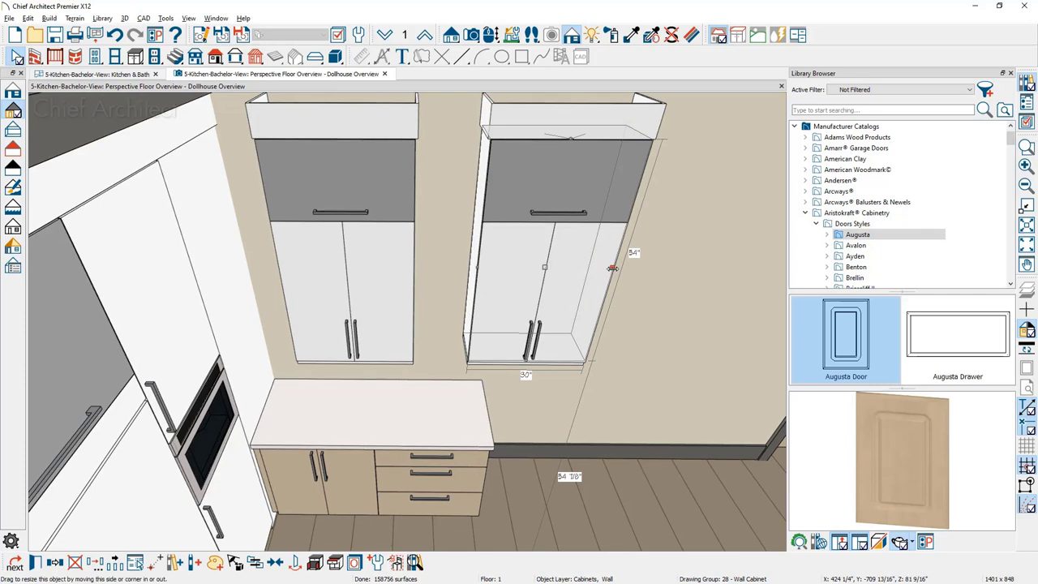
{"action": "left_click_drag", "start_coordinate": [612, 268], "coordinate": [246, 264]}
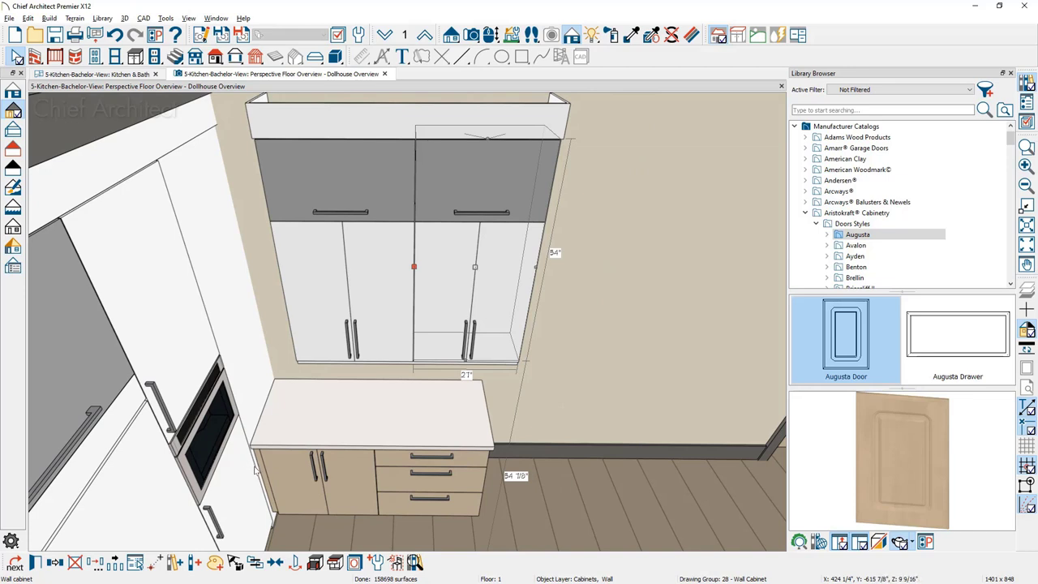
Step: Place a wall cabinet filler in the gap between the tall oven cabinet and the first wall cabinet
{"action": "left_click", "coordinate": [50, 17]}
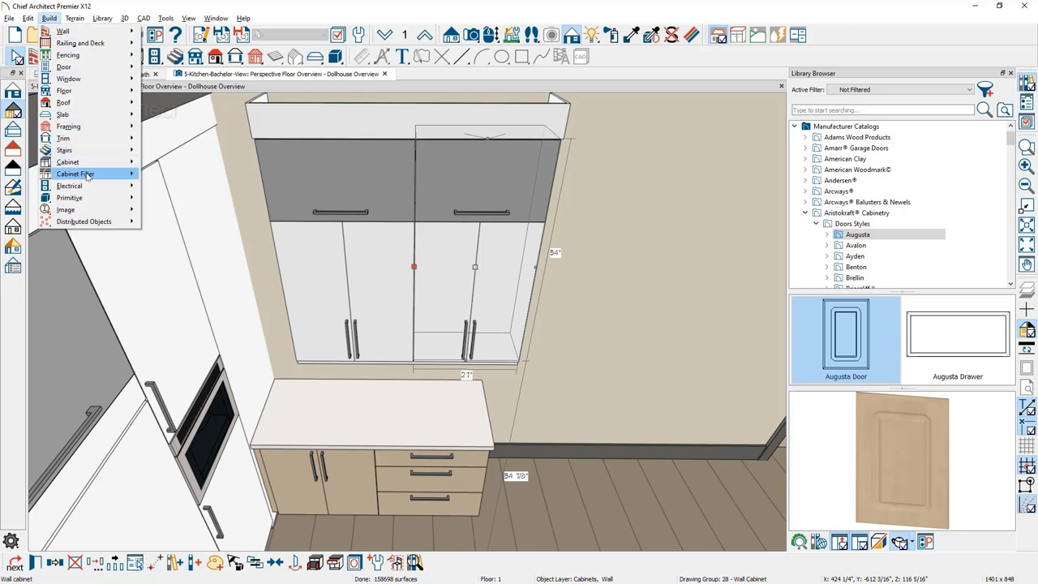
{"action": "mouse_move", "coordinate": [89, 177]}
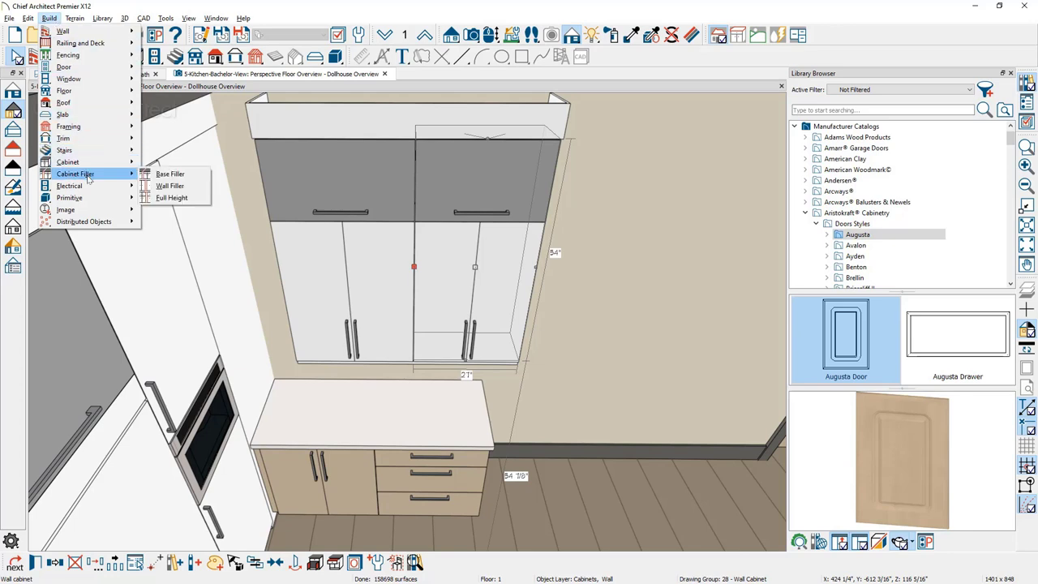
{"action": "left_click", "coordinate": [189, 186]}
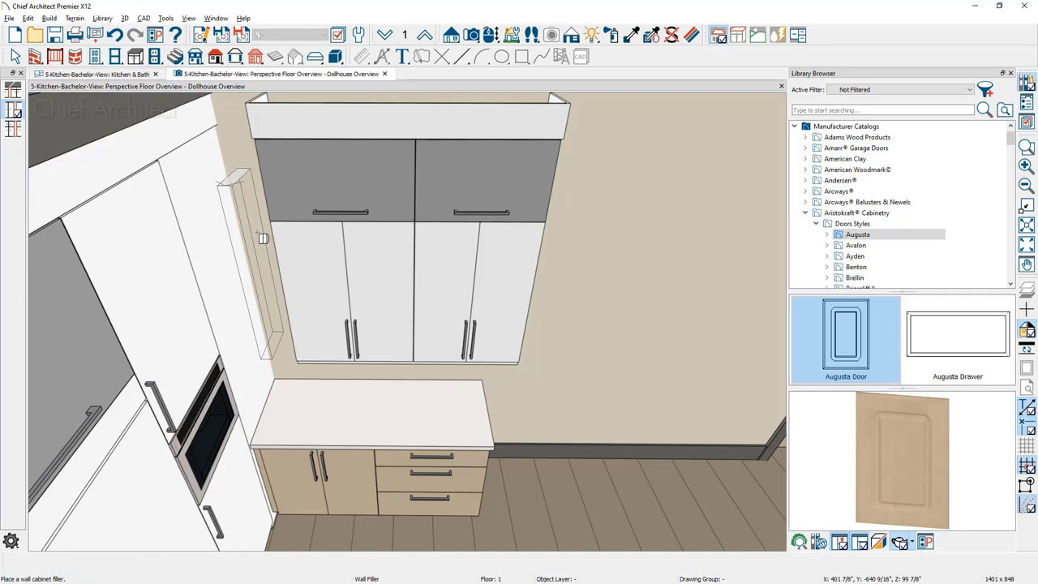
{"action": "left_click", "coordinate": [243, 227]}
{"action": "left_click", "coordinate": [238, 230]}
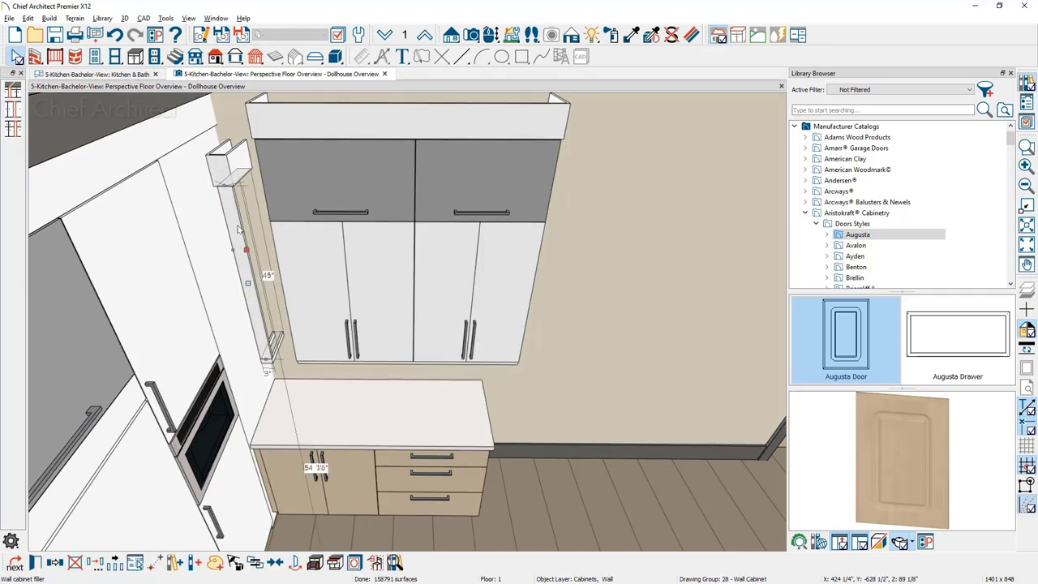
Step: Stretch the wall filler up to a height of 54" and narrow it against the tall cabinet
{"action": "left_click_drag", "start_coordinate": [227, 180], "coordinate": [217, 138]}
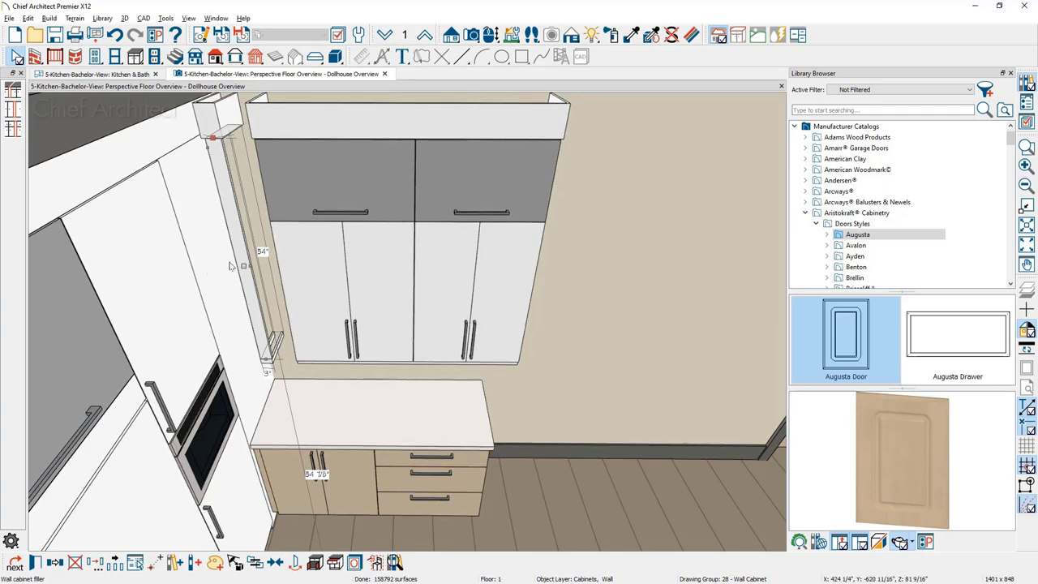
{"action": "scroll", "coordinate": [230, 266], "scroll_direction": "up", "scroll_amount": 3}
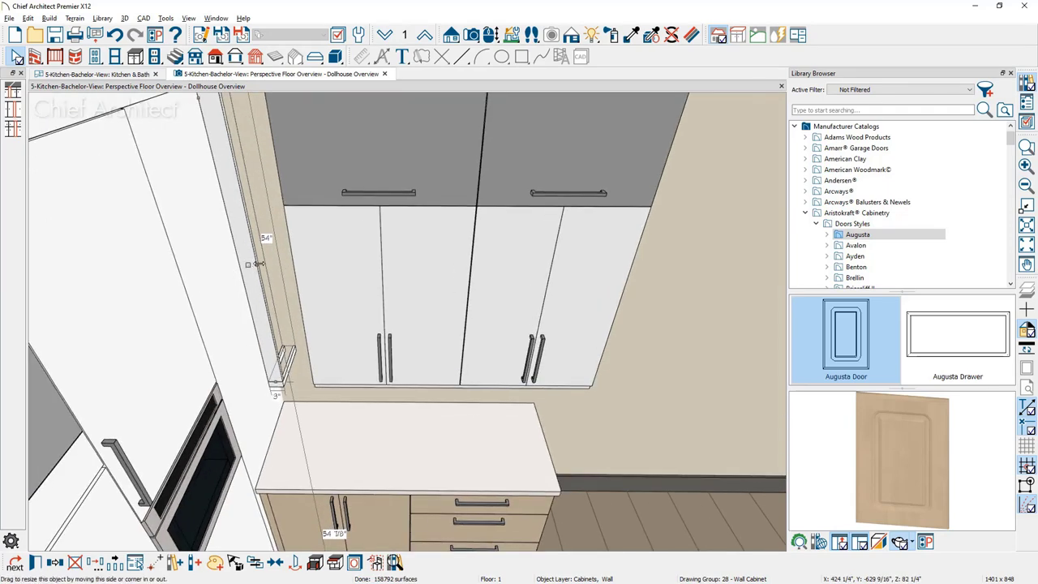
{"action": "left_click_drag", "start_coordinate": [257, 265], "coordinate": [204, 261]}
{"action": "key", "text": "Escape"}
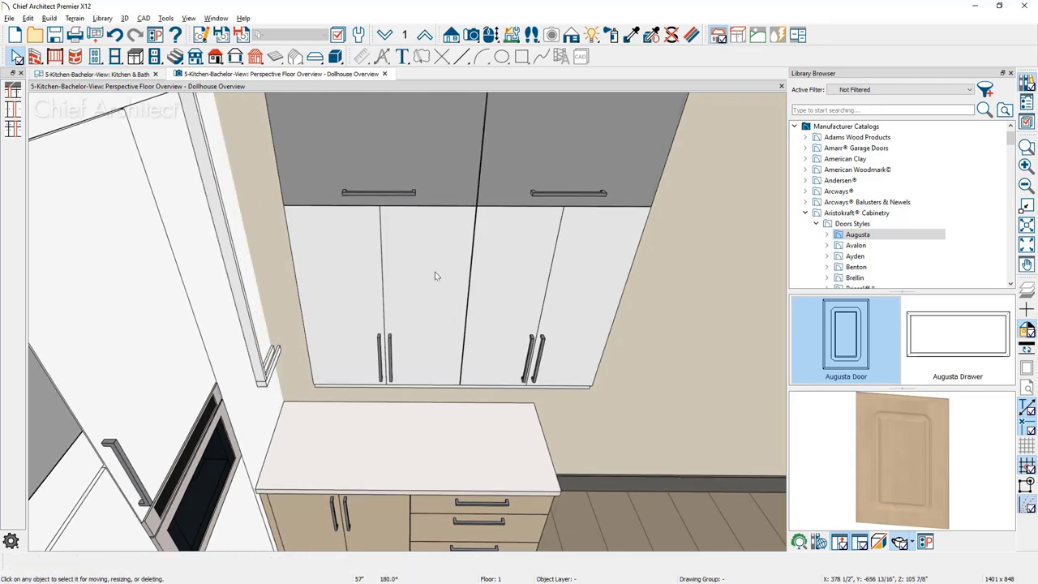
Step: Move the first wall cabinet against the filler and the second wall cabinet against the first
{"action": "left_click", "coordinate": [434, 276]}
{"action": "left_click_drag", "start_coordinate": [381, 268], "coordinate": [312, 267]}
{"action": "left_click", "coordinate": [545, 271]}
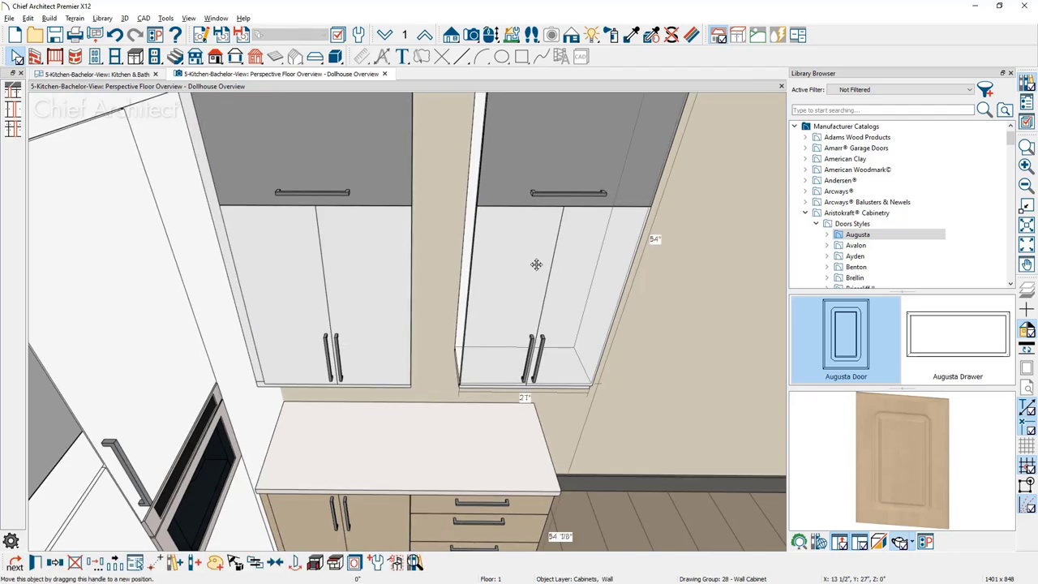
{"action": "left_click_drag", "start_coordinate": [537, 265], "coordinate": [386, 279]}
{"action": "key", "text": "Escape"}
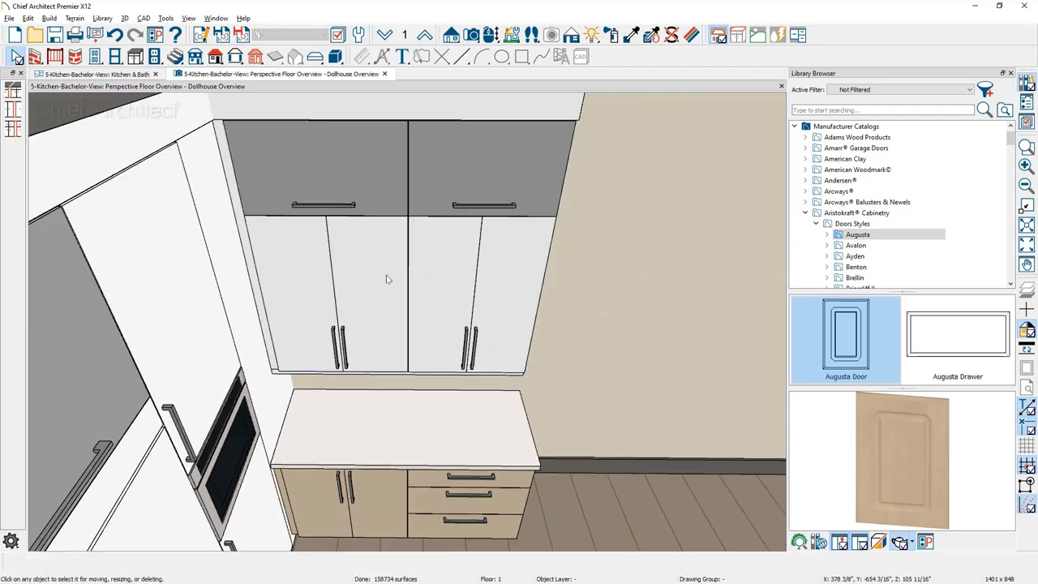
Step: Turn off the uniform countertop overhang on the three-drawer base cabinet and set its right overhang to 0"
{"action": "middle_click_drag", "start_coordinate": [386, 279], "coordinate": [304, 229]}
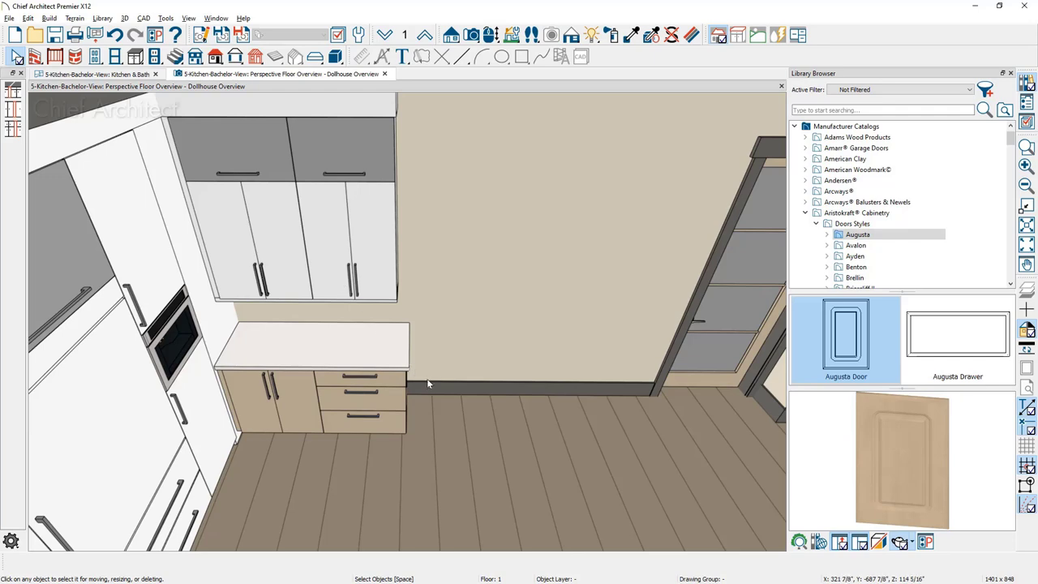
{"action": "scroll", "coordinate": [427, 378], "scroll_direction": "up", "scroll_amount": 4}
{"action": "scroll", "coordinate": [431, 391], "scroll_direction": "up", "scroll_amount": 2}
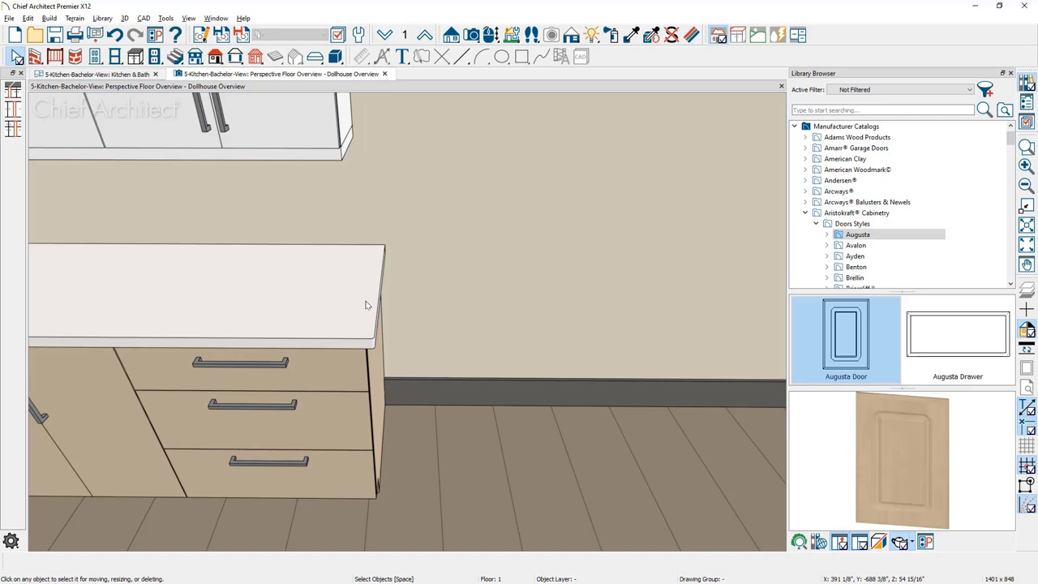
{"action": "left_click", "coordinate": [344, 397]}
{"action": "double_click", "coordinate": [344, 398]}
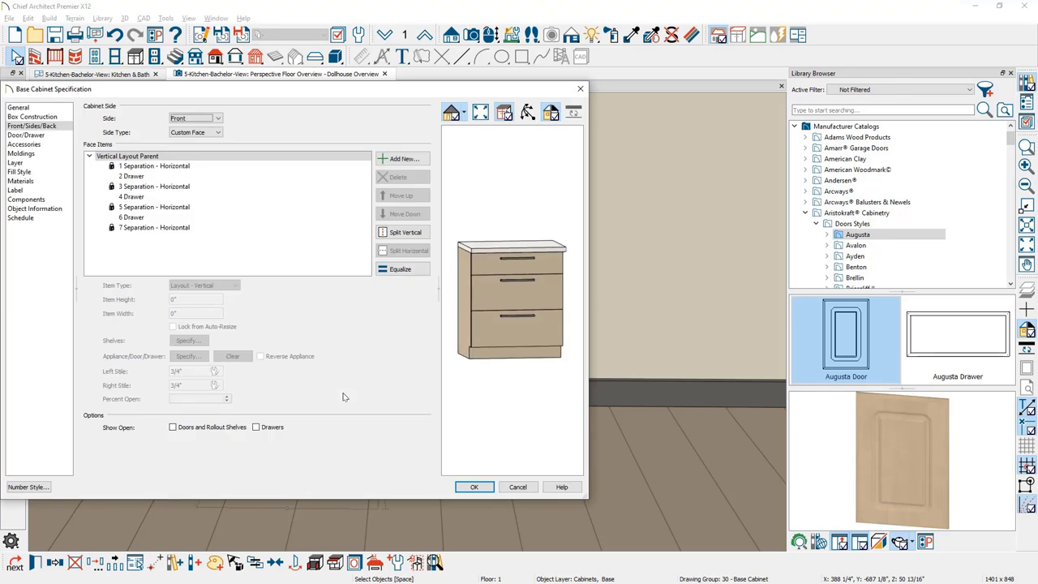
{"action": "left_click", "coordinate": [42, 109]}
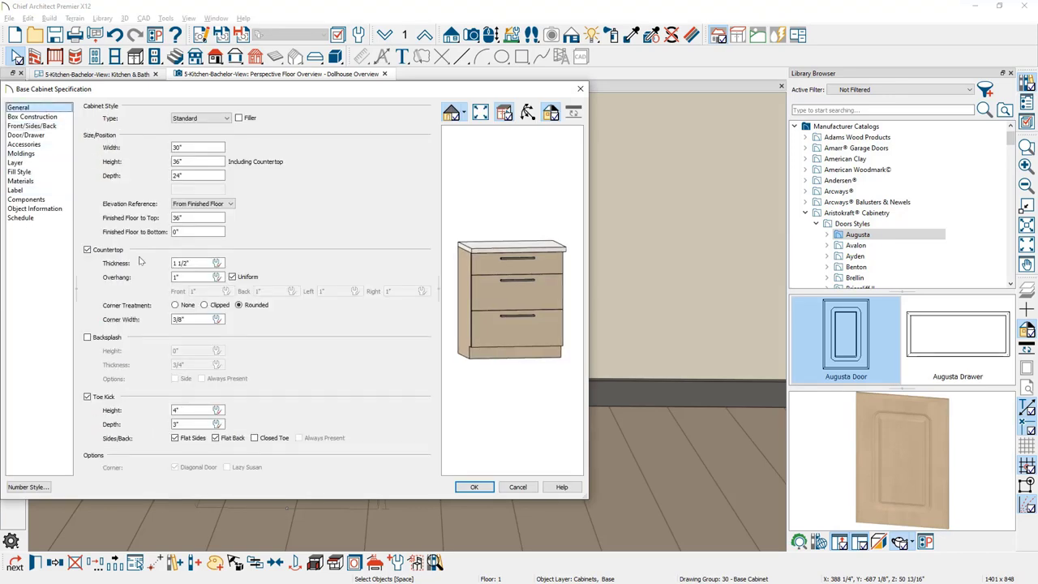
{"action": "left_click", "coordinate": [243, 280]}
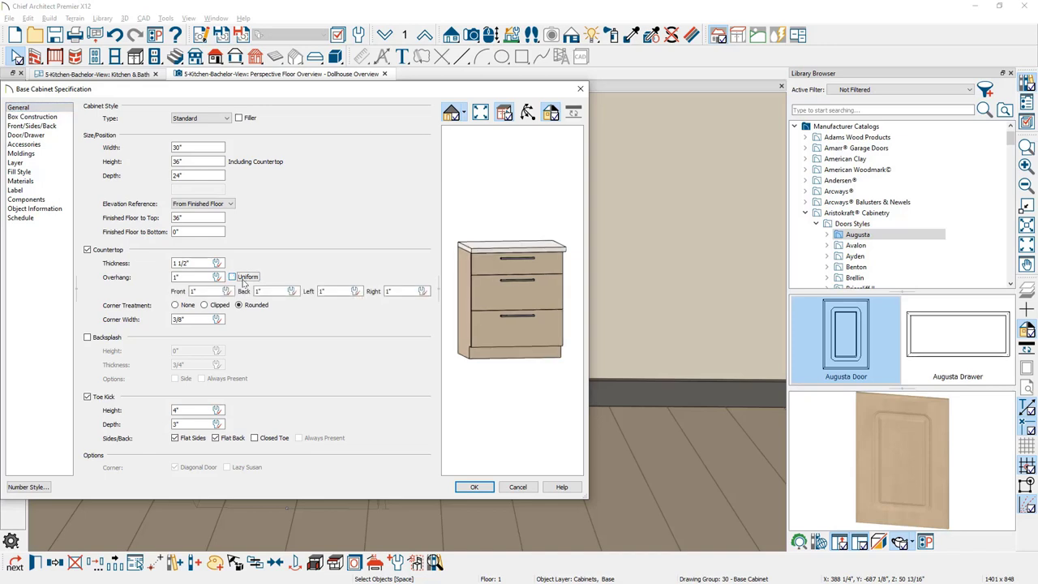
{"action": "double_click", "coordinate": [403, 290]}
{"action": "type", "text": "0"}
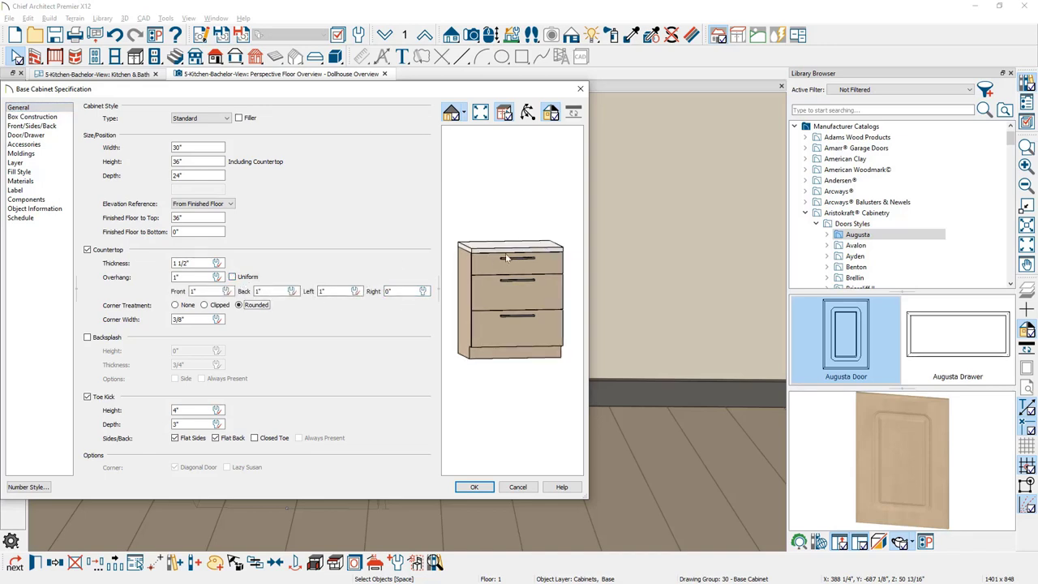
{"action": "scroll", "coordinate": [566, 253], "scroll_direction": "up", "scroll_amount": 3}
{"action": "left_click_drag", "start_coordinate": [555, 274], "coordinate": [503, 466]}
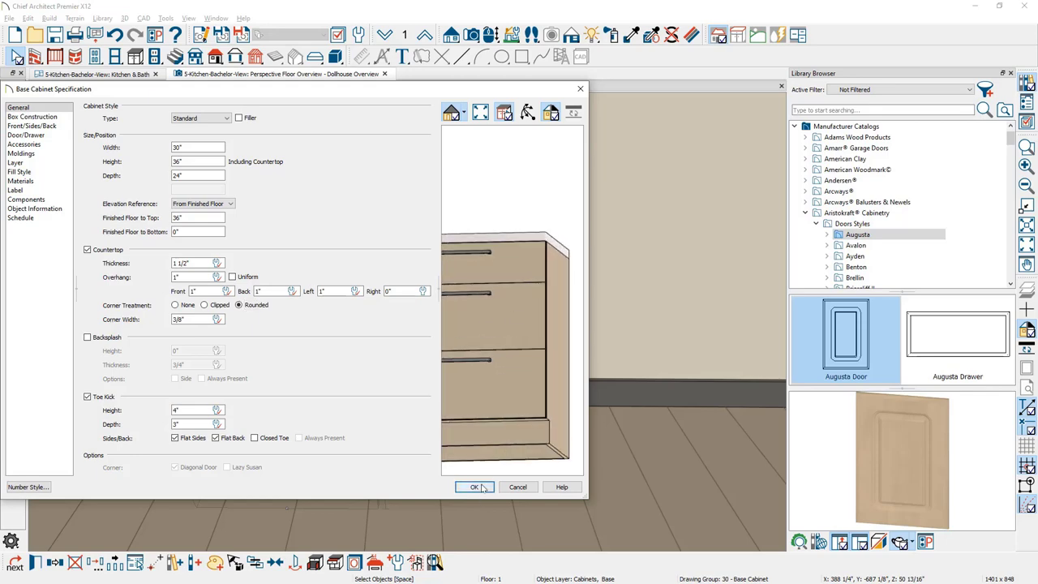
{"action": "left_click", "coordinate": [481, 484]}
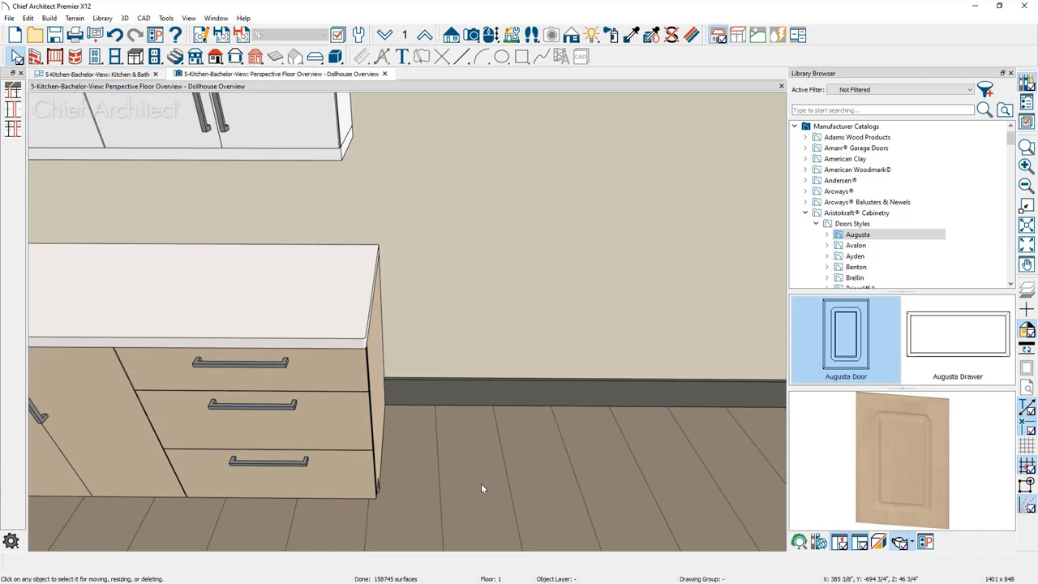
Step: Expand the Bachelor-View folder in the library's User Catalog and search the library for "IR-36"
{"action": "scroll", "coordinate": [481, 484], "scroll_direction": "down", "scroll_amount": 5}
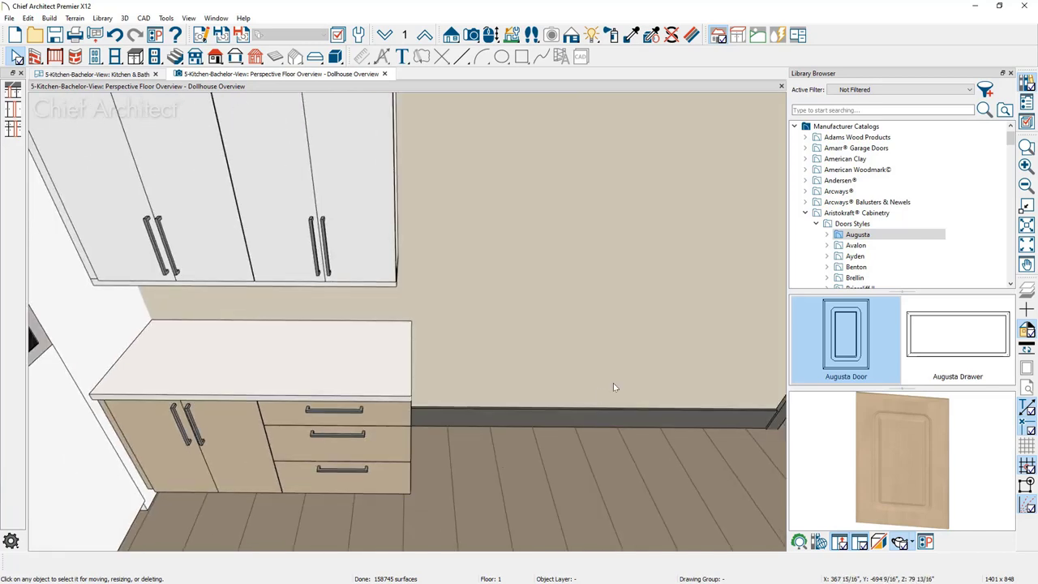
{"action": "left_click", "coordinate": [795, 126]}
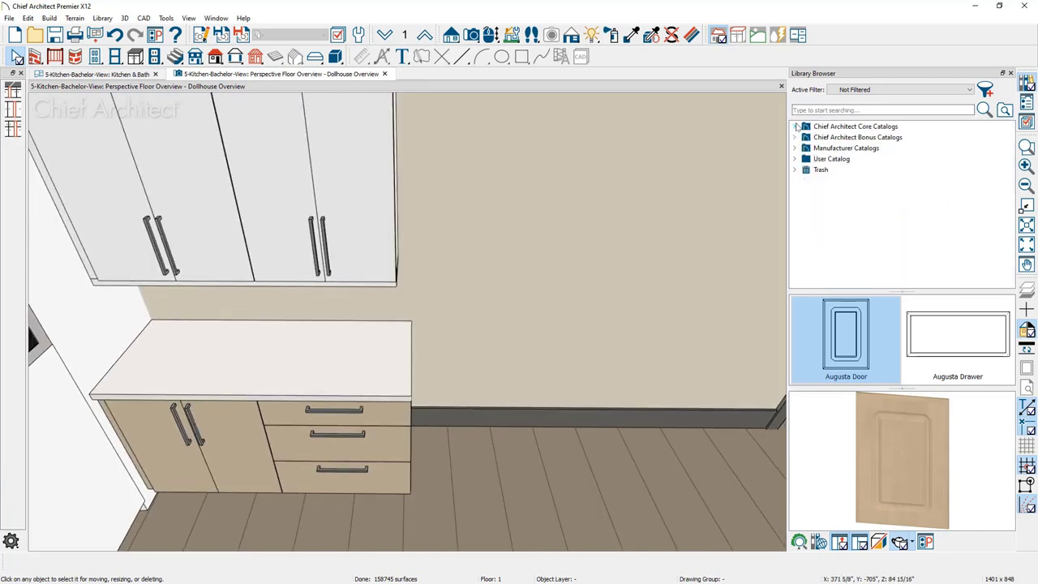
{"action": "left_click", "coordinate": [795, 159]}
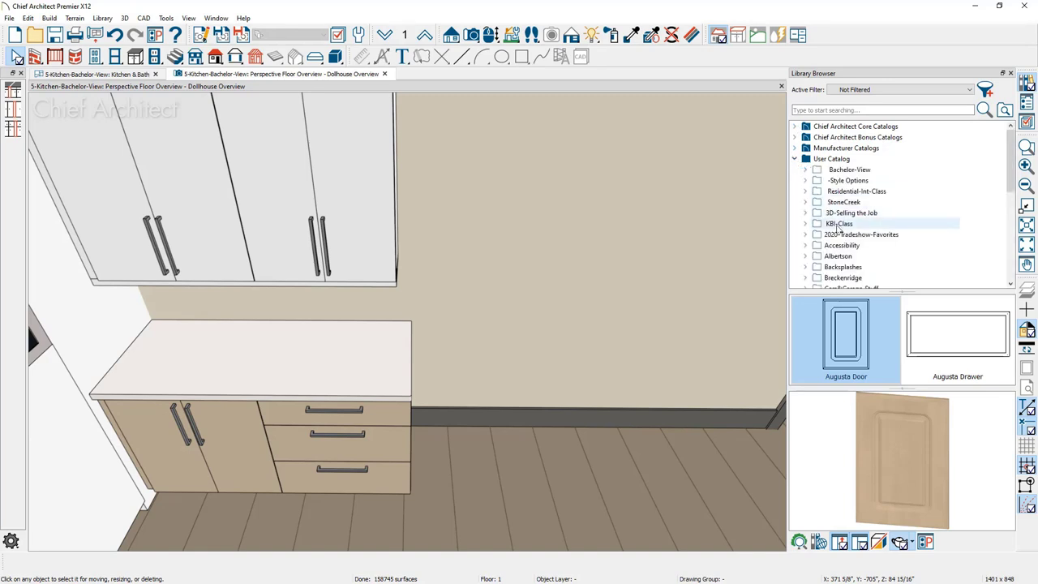
{"action": "left_click", "coordinate": [839, 224]}
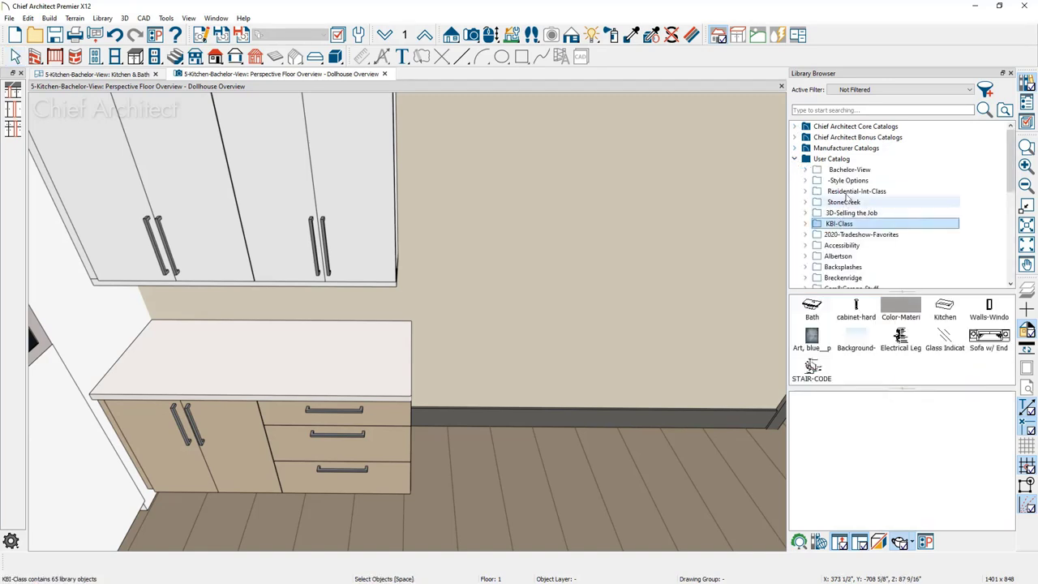
{"action": "left_click", "coordinate": [807, 170]}
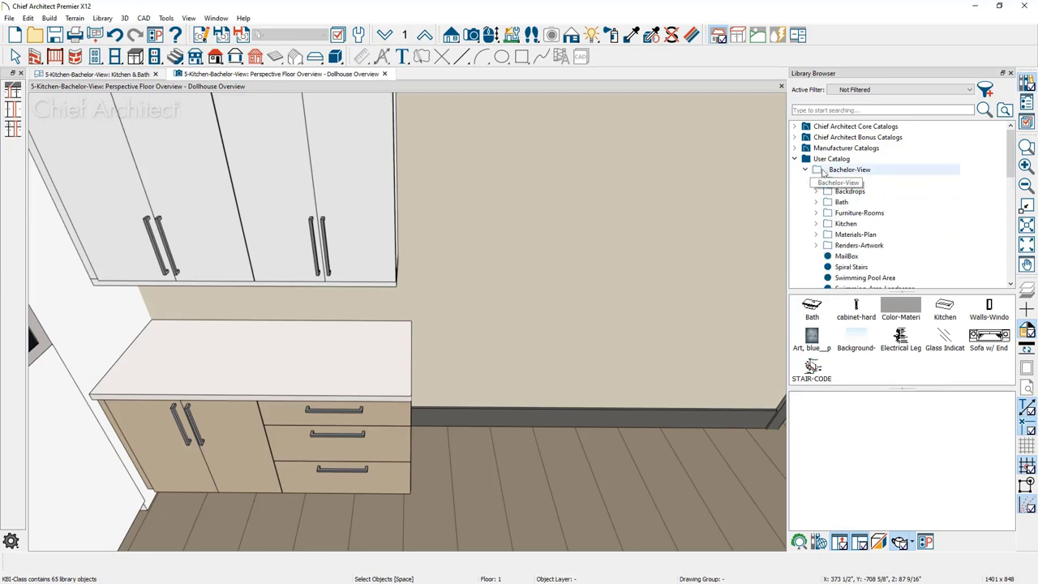
{"action": "left_click", "coordinate": [868, 111]}
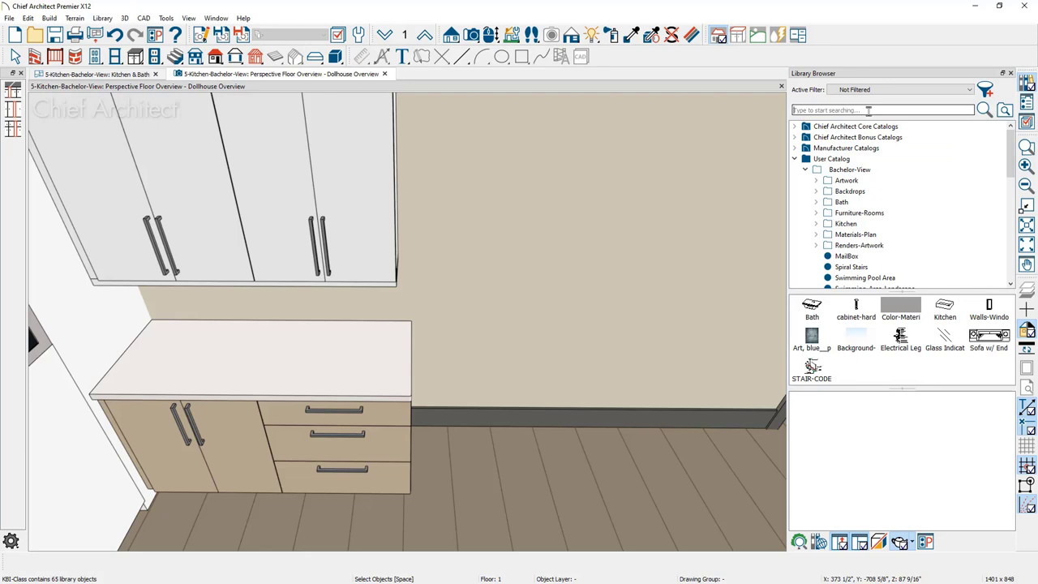
{"action": "type", "text": "t"}
{"action": "type", "text": "R-36"}
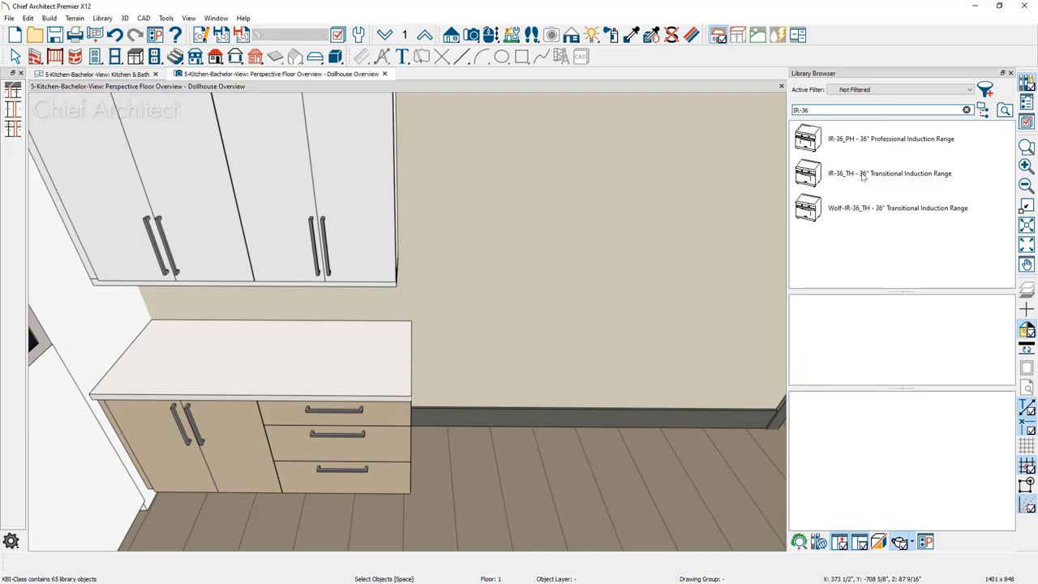
Step: Place the IR-36_TH 36" Transitional Induction Range on the wall and move it against the three-drawer base cabinet
{"action": "left_click", "coordinate": [863, 177]}
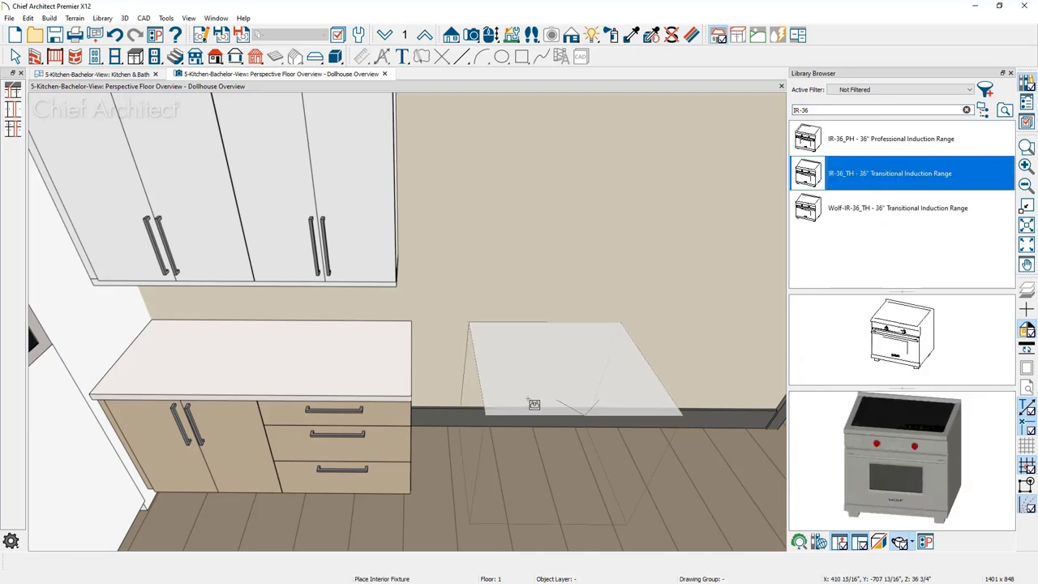
{"action": "left_click", "coordinate": [533, 404]}
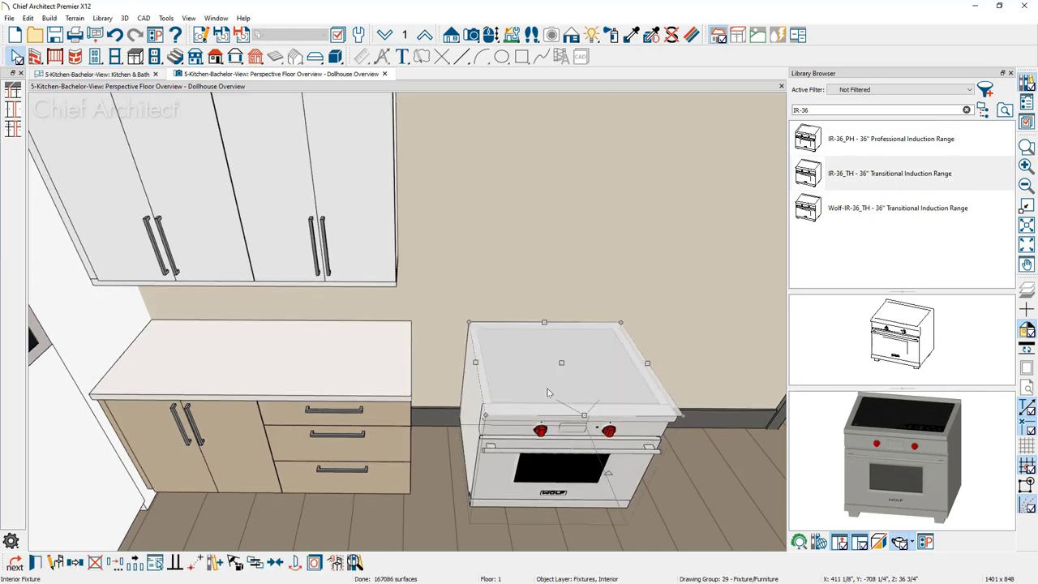
{"action": "left_click_drag", "start_coordinate": [479, 363], "coordinate": [481, 364]}
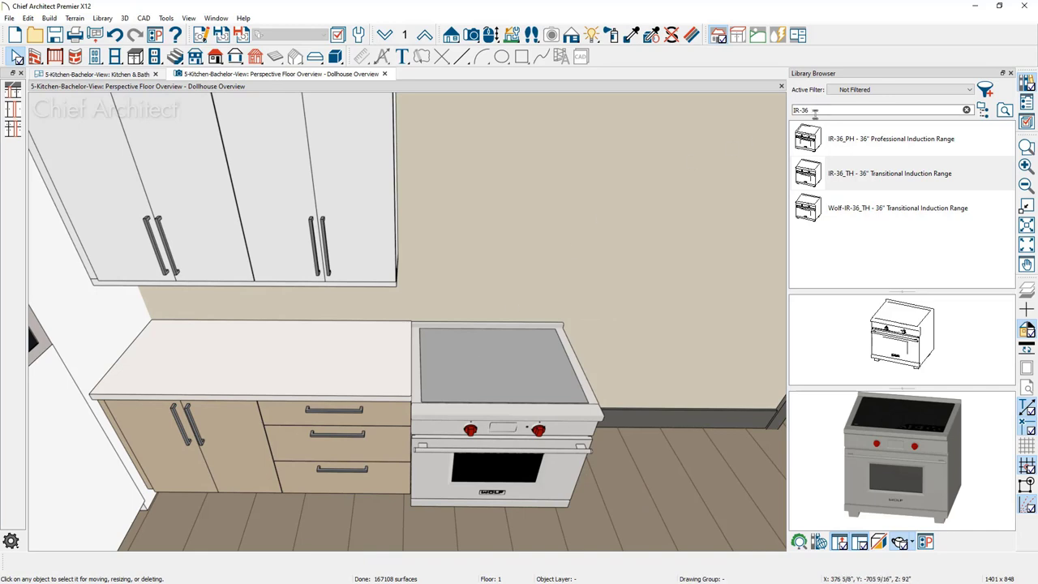
Step: Search the library for "HOOD" and place the second Hood, with the dark trim bands, on the wall above the range
{"action": "left_click_drag", "start_coordinate": [828, 110], "coordinate": [773, 105]}
{"action": "type", "text": "HOOD"}
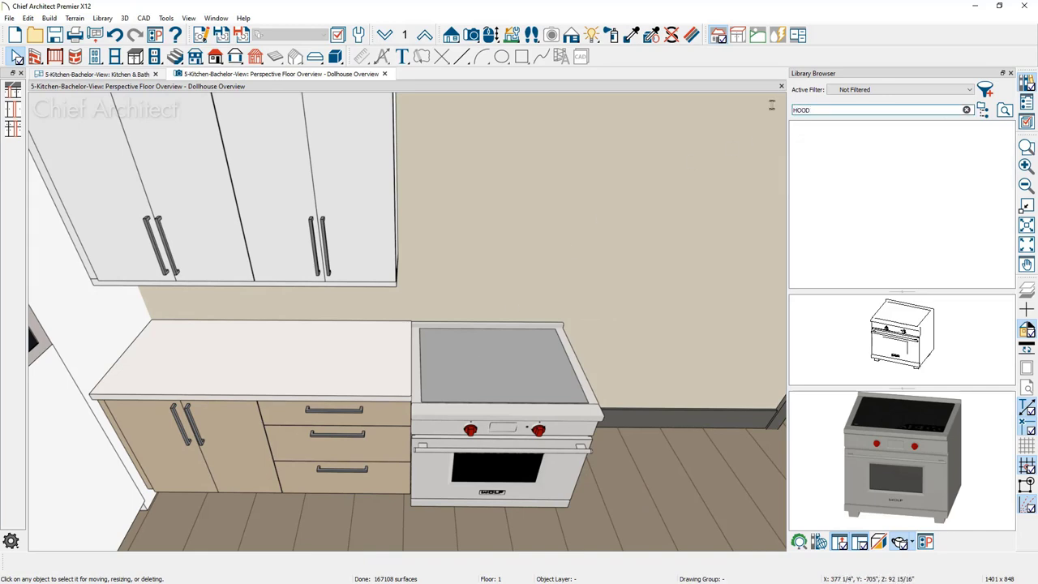
{"action": "left_click", "coordinate": [851, 180]}
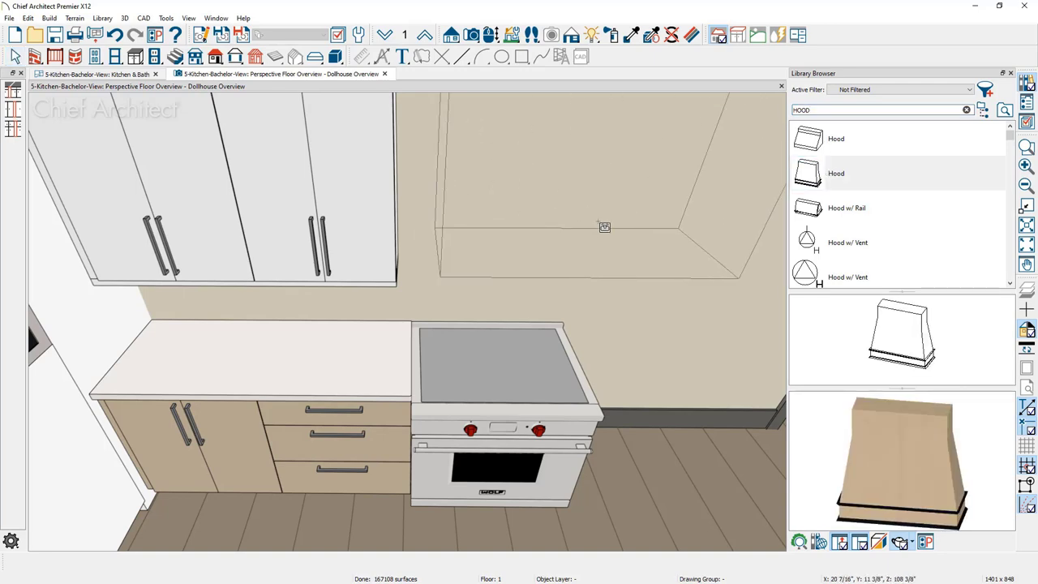
{"action": "left_click", "coordinate": [604, 227]}
{"action": "middle_click_drag", "start_coordinate": [603, 227], "coordinate": [540, 329]}
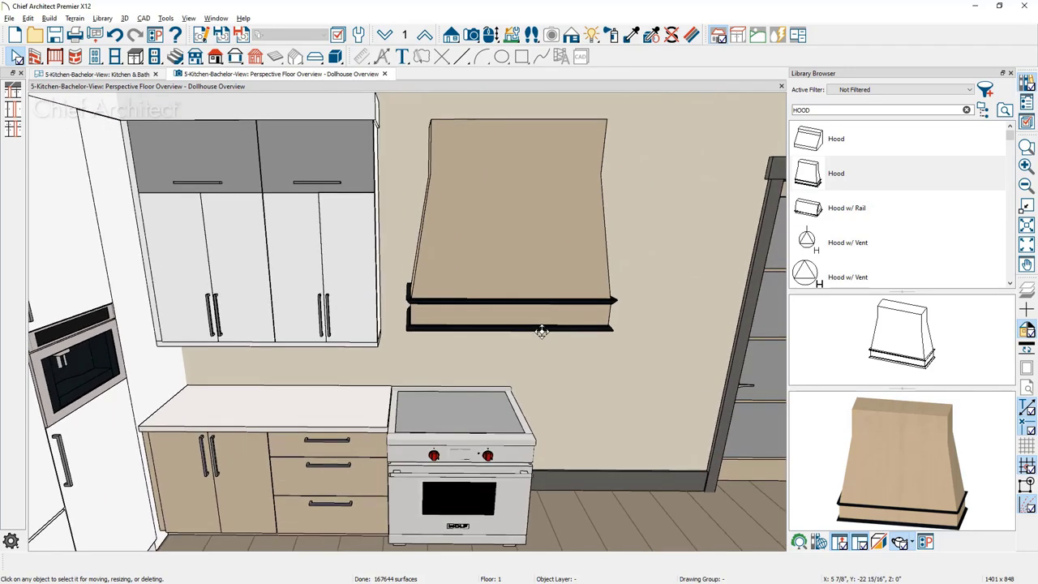
Step: Set the range hood's width to 36" in its fixture specification and accept the change
{"action": "double_click", "coordinate": [549, 283]}
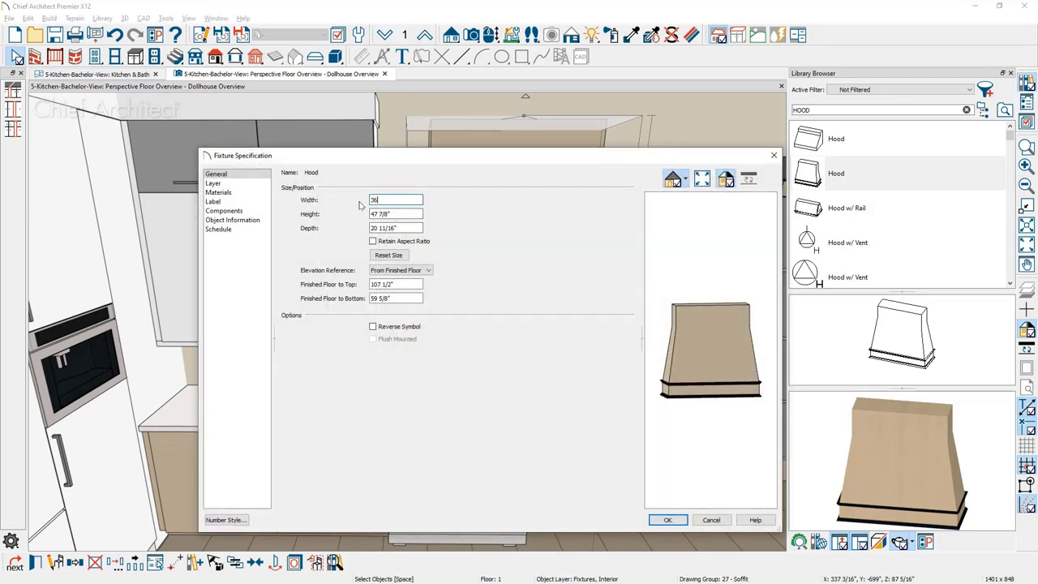
{"action": "type", "text": "36"}
{"action": "key", "text": "Return"}
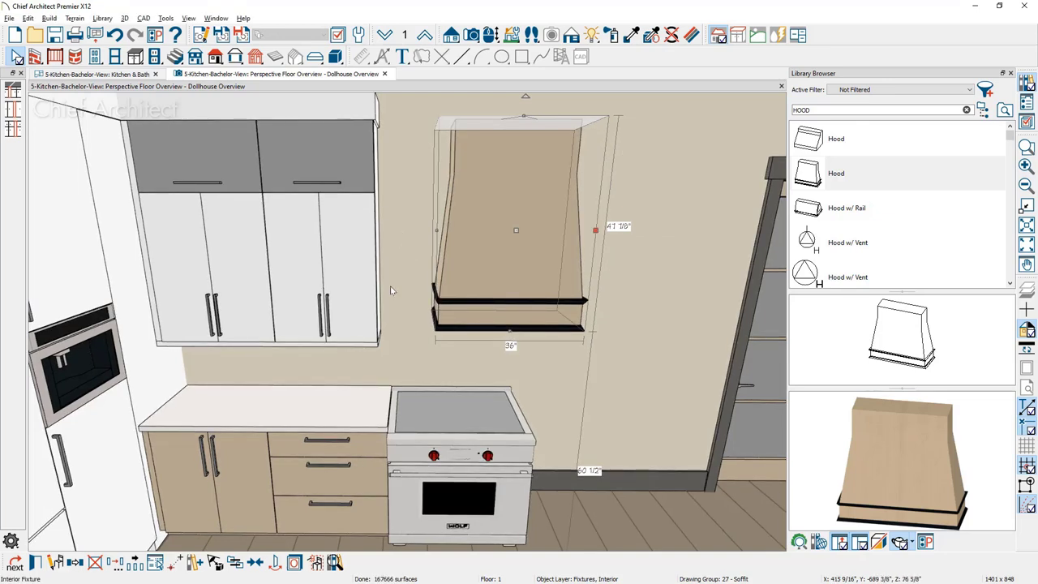
Step: Center the range hood over the range
{"action": "left_click", "coordinate": [457, 414]}
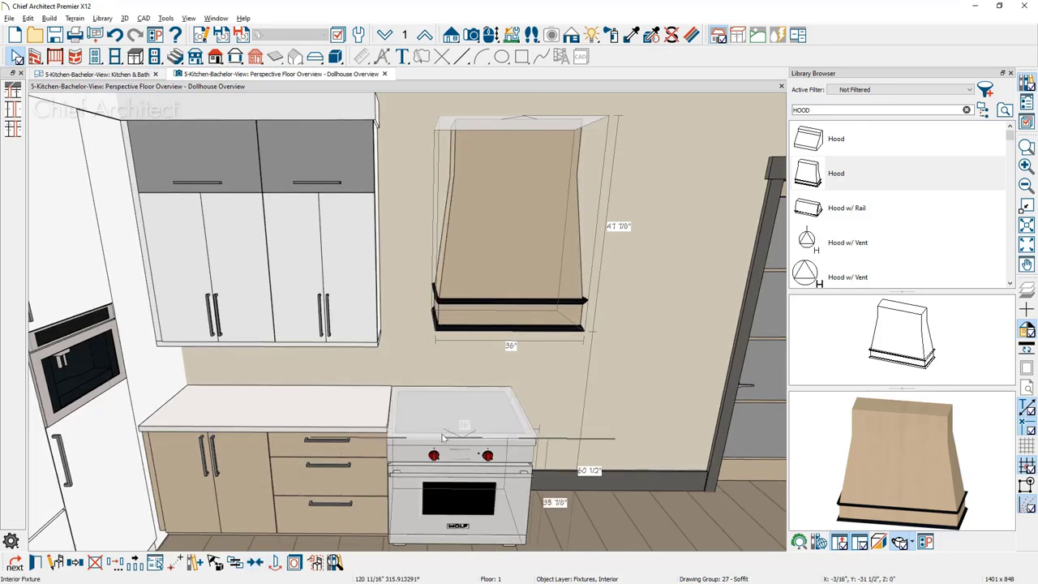
{"action": "left_click", "coordinate": [457, 413]}
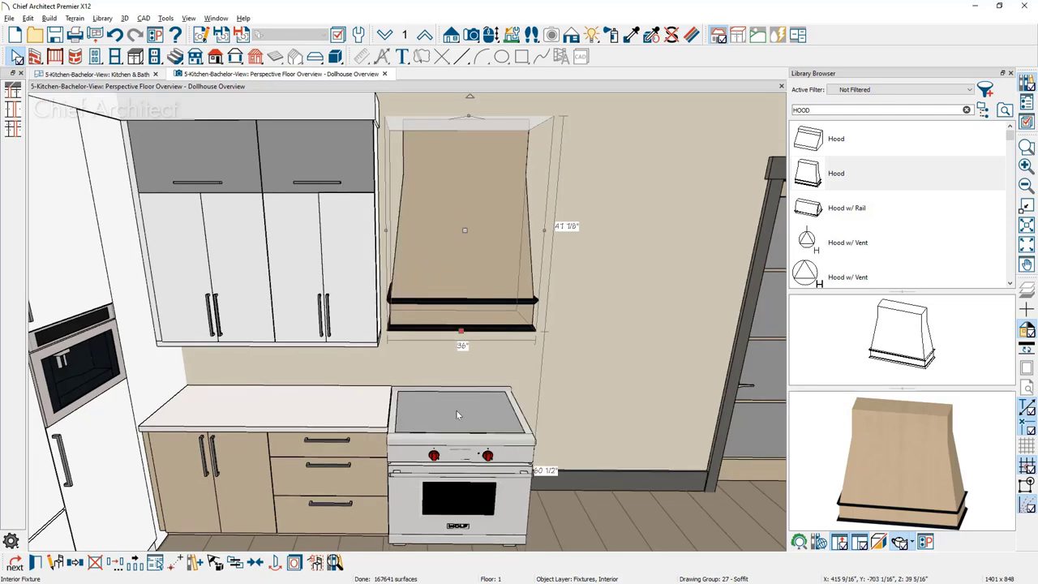
Step: Create a mirrored copy of the two base cabinets and two wall cabinets about the center of the range
{"action": "middle_click_drag", "start_coordinate": [455, 409], "coordinate": [425, 326]}
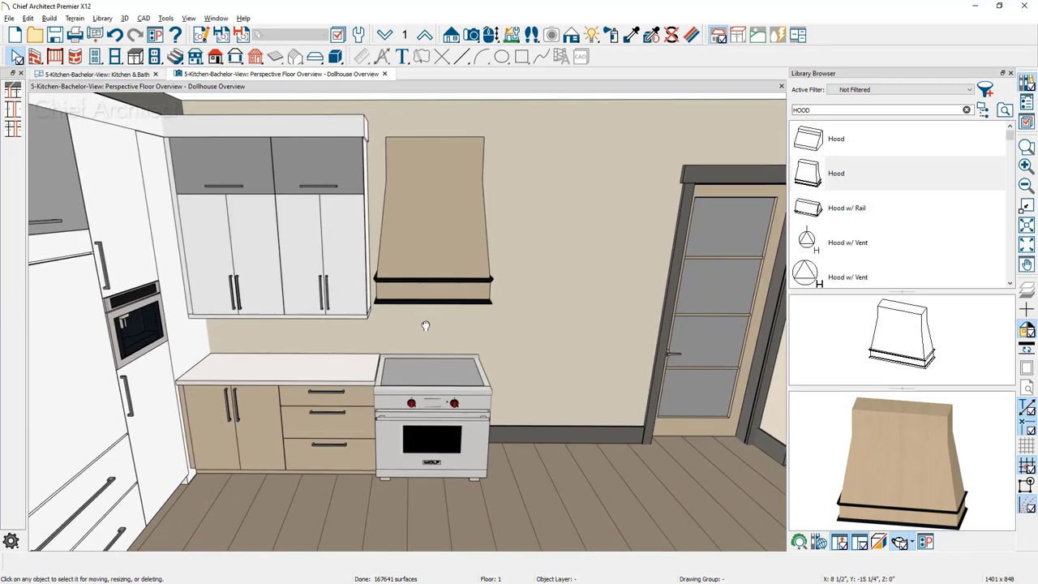
{"action": "left_click", "coordinate": [342, 419]}
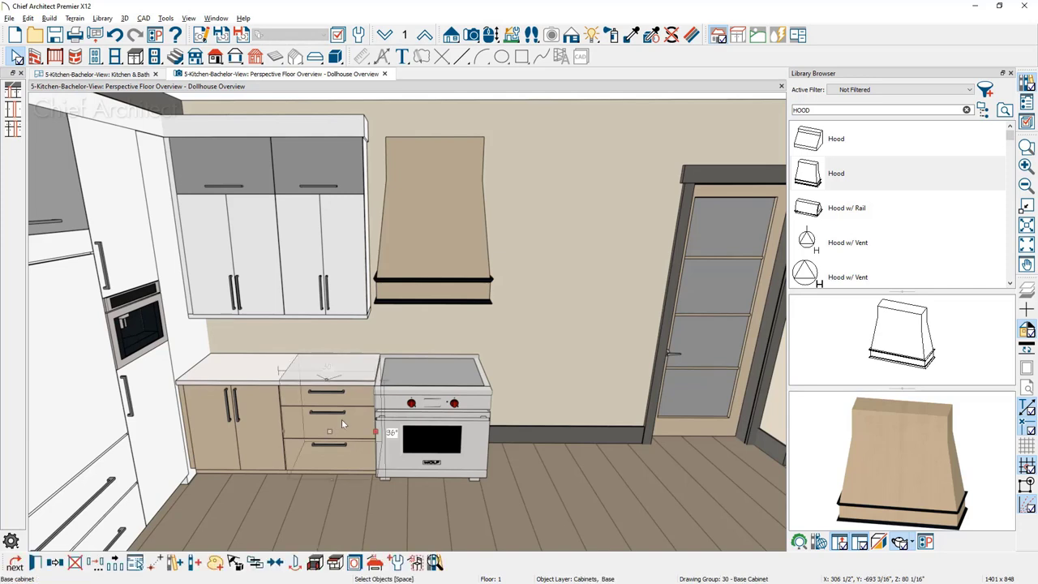
{"action": "left_click", "coordinate": [246, 430], "text": "shift"}
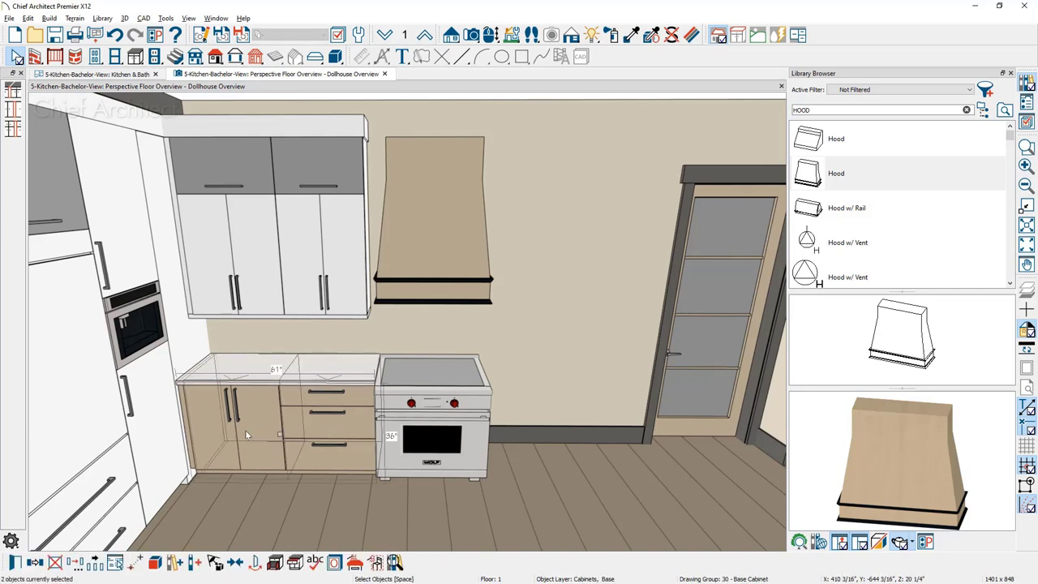
{"action": "left_click", "coordinate": [327, 268], "text": "shift"}
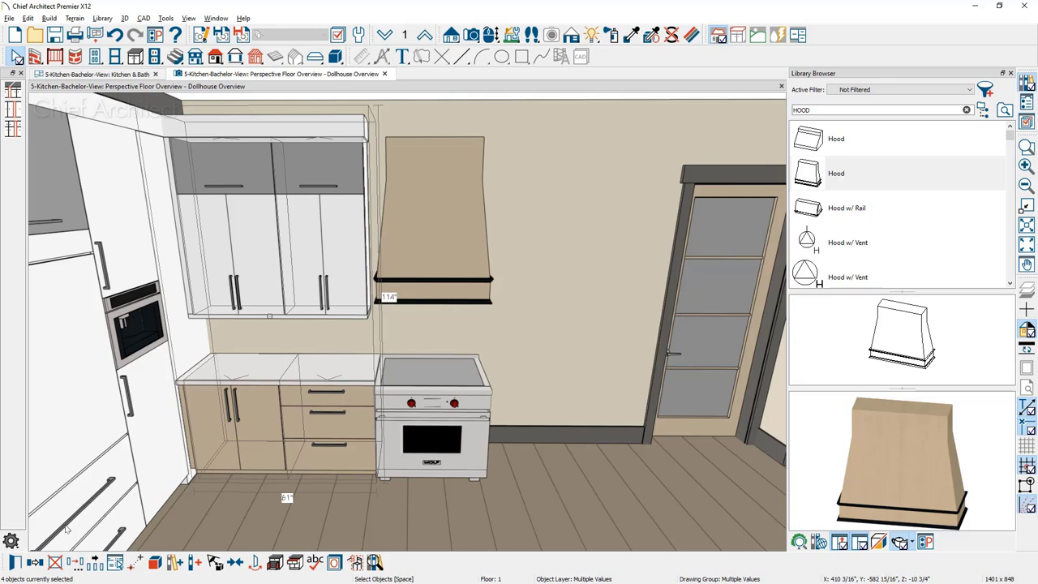
{"action": "left_click", "coordinate": [37, 562]}
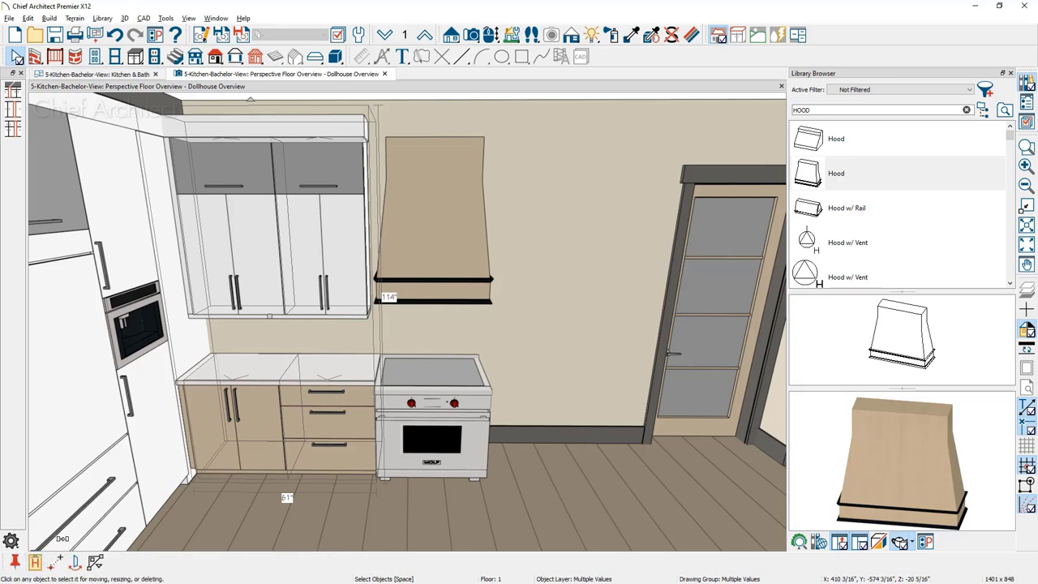
{"action": "left_click", "coordinate": [438, 388]}
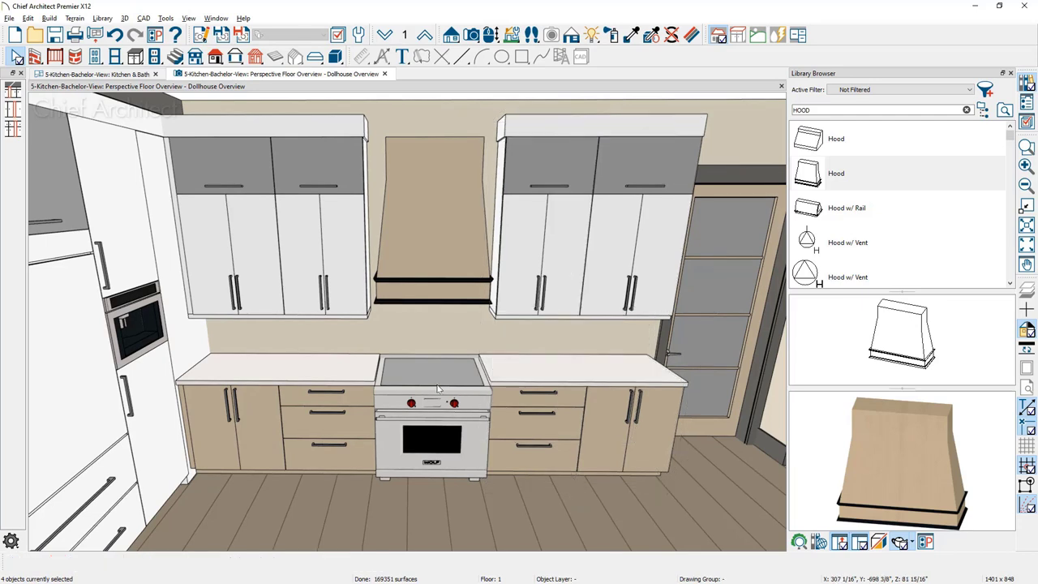
Step: Place a soffit above the wall cabinets on the range wall and stretch it to about 153" wide, reaching past the hood to the mirrored cabinets
{"action": "middle_click_drag", "start_coordinate": [438, 389], "coordinate": [740, 433]}
{"action": "scroll", "coordinate": [619, 505], "scroll_direction": "up", "scroll_amount": 4}
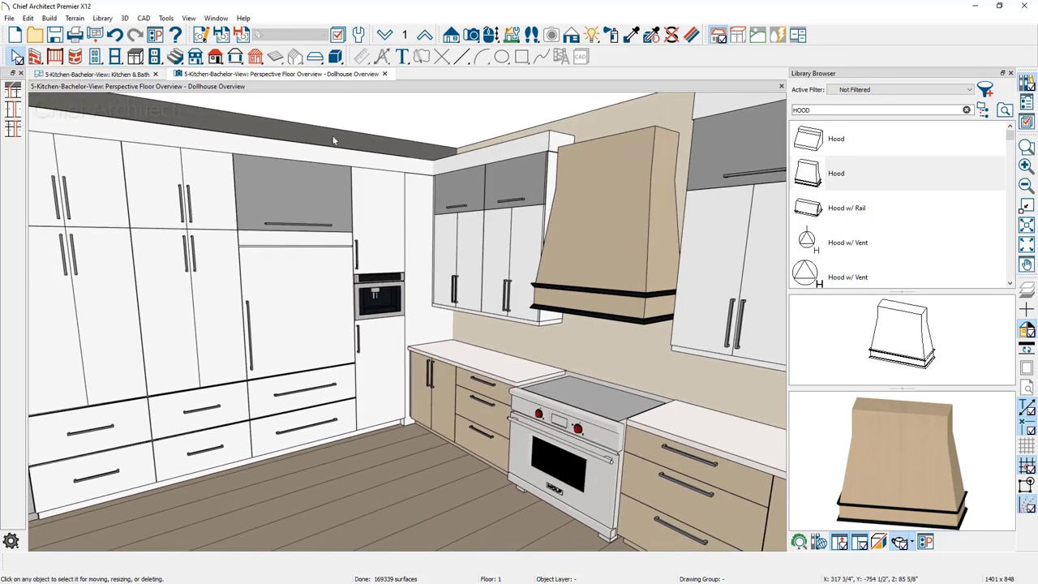
{"action": "middle_click_drag", "start_coordinate": [314, 243], "coordinate": [351, 273]}
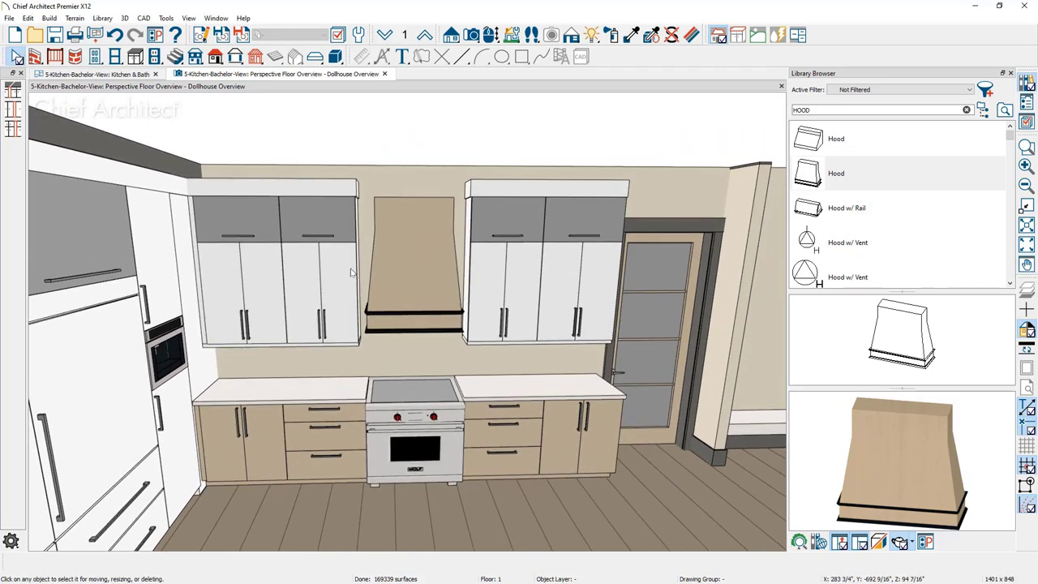
{"action": "left_click", "coordinate": [135, 56]}
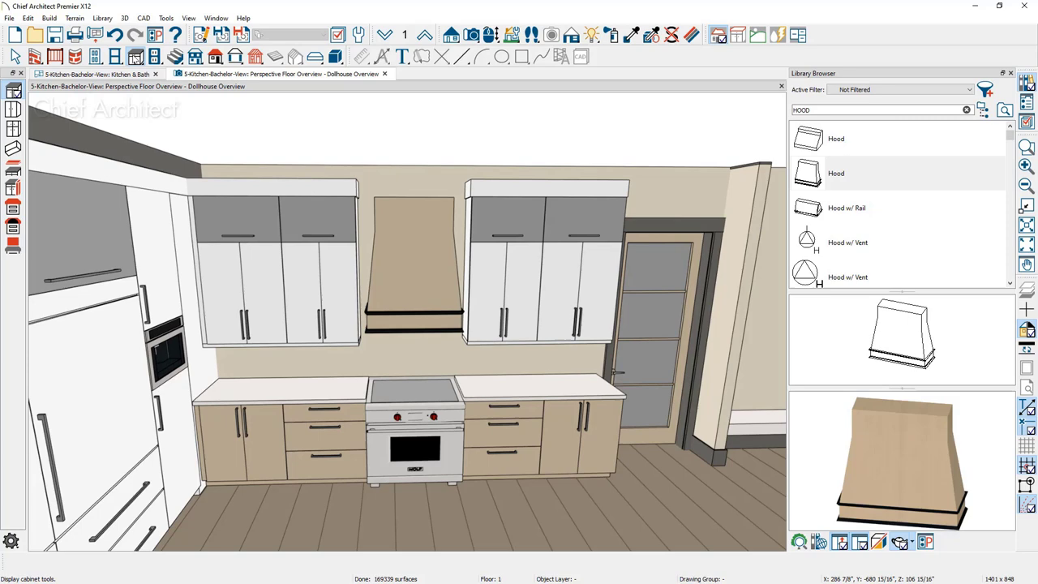
{"action": "left_click", "coordinate": [13, 149]}
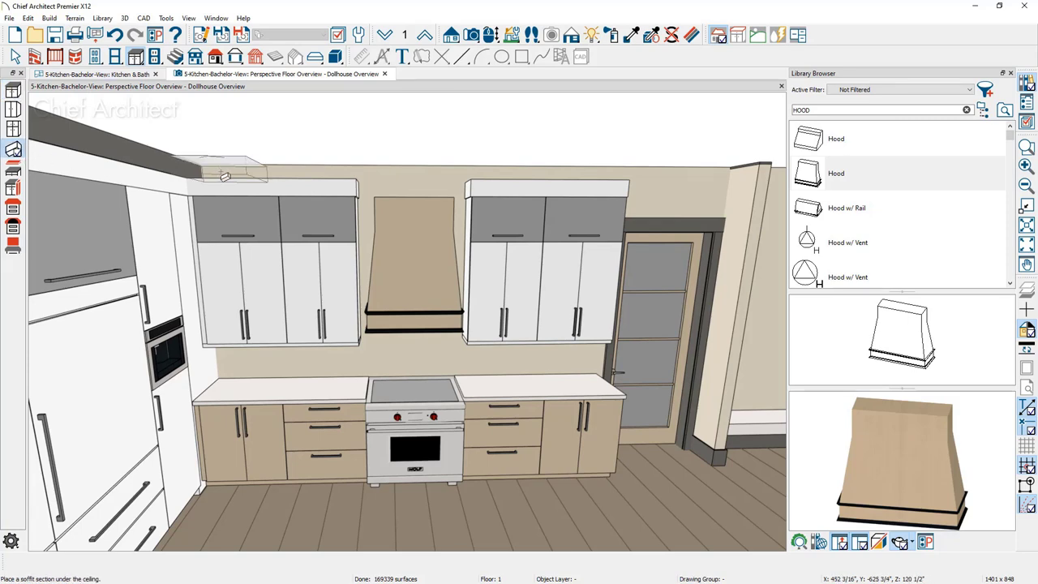
{"action": "left_click", "coordinate": [226, 176]}
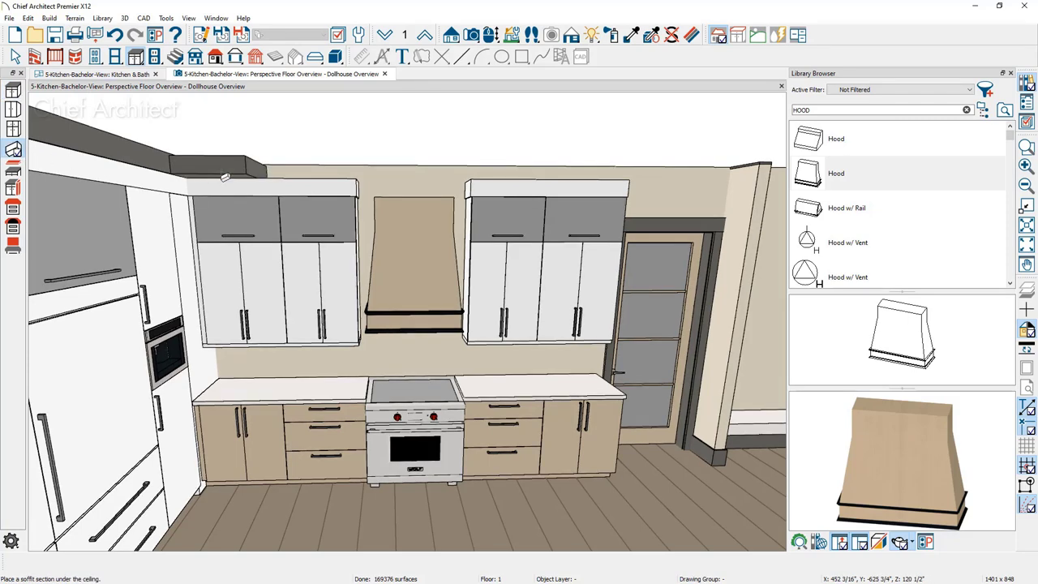
{"action": "left_click", "coordinate": [241, 172]}
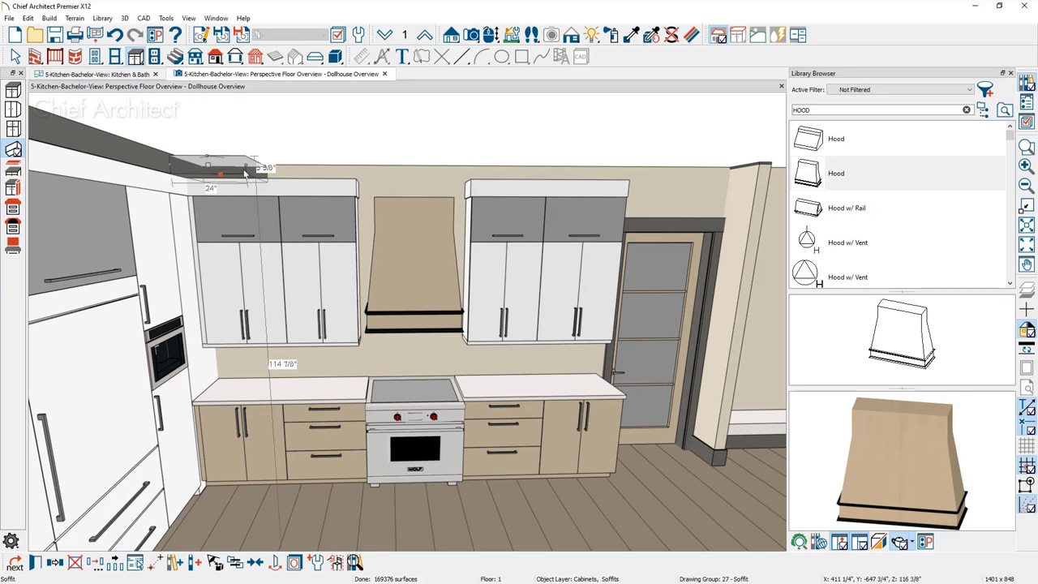
{"action": "left_click_drag", "start_coordinate": [245, 173], "coordinate": [635, 172]}
{"action": "key", "text": "space"}
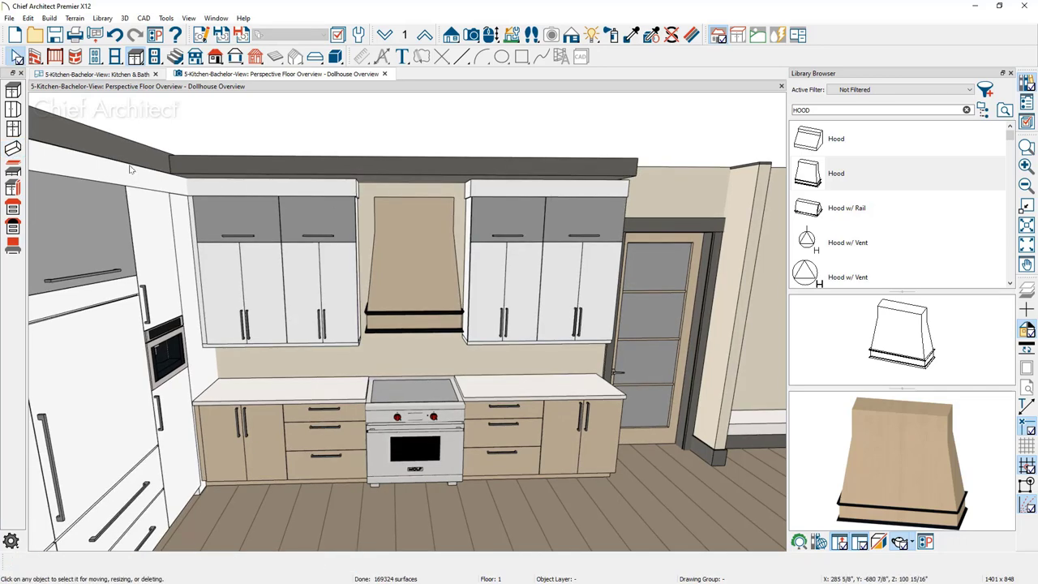
Step: Check the height and floor-to-bottom values of the soffit above the tall cabinets without changing them
{"action": "middle_click_drag", "start_coordinate": [232, 160], "coordinate": [180, 180]}
{"action": "left_click", "coordinate": [217, 144]}
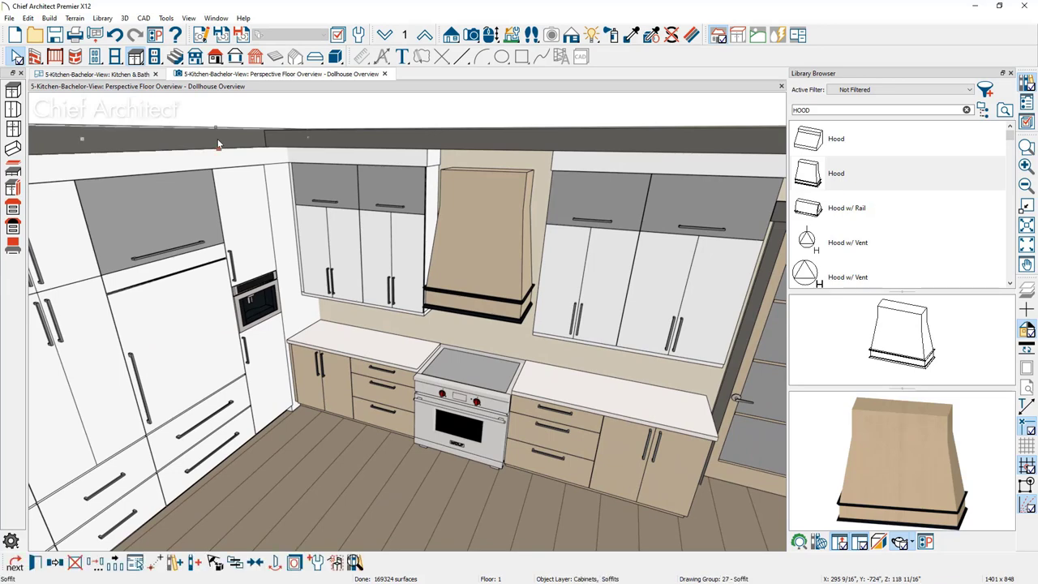
{"action": "double_click", "coordinate": [217, 144]}
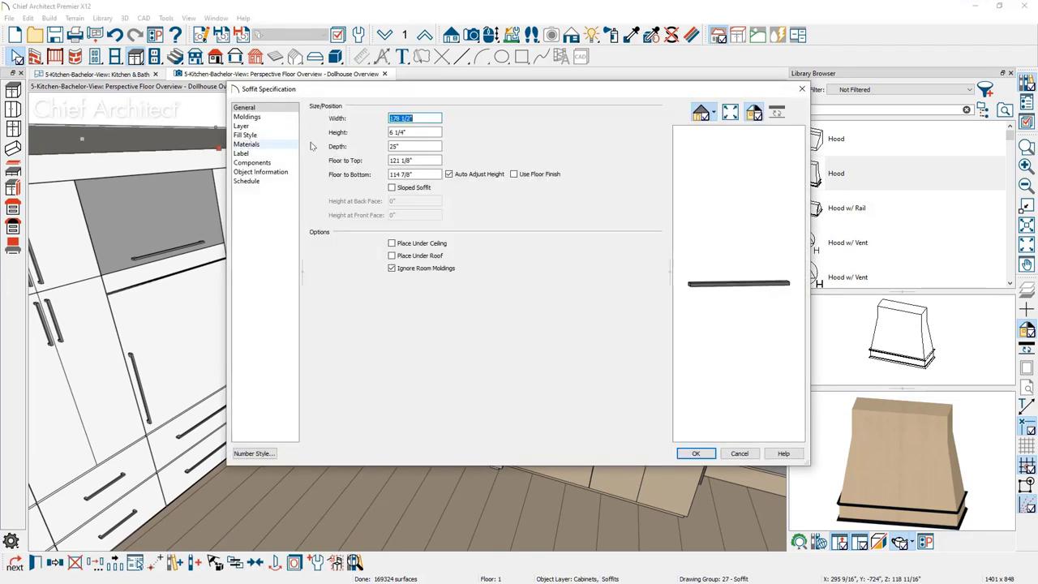
{"action": "double_click", "coordinate": [424, 134]}
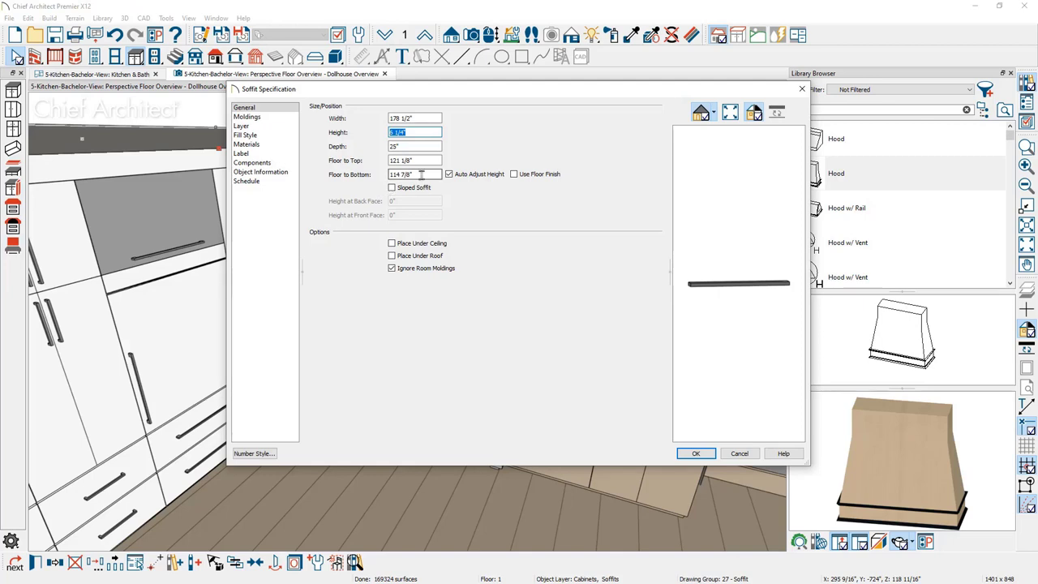
{"action": "left_click", "coordinate": [741, 456]}
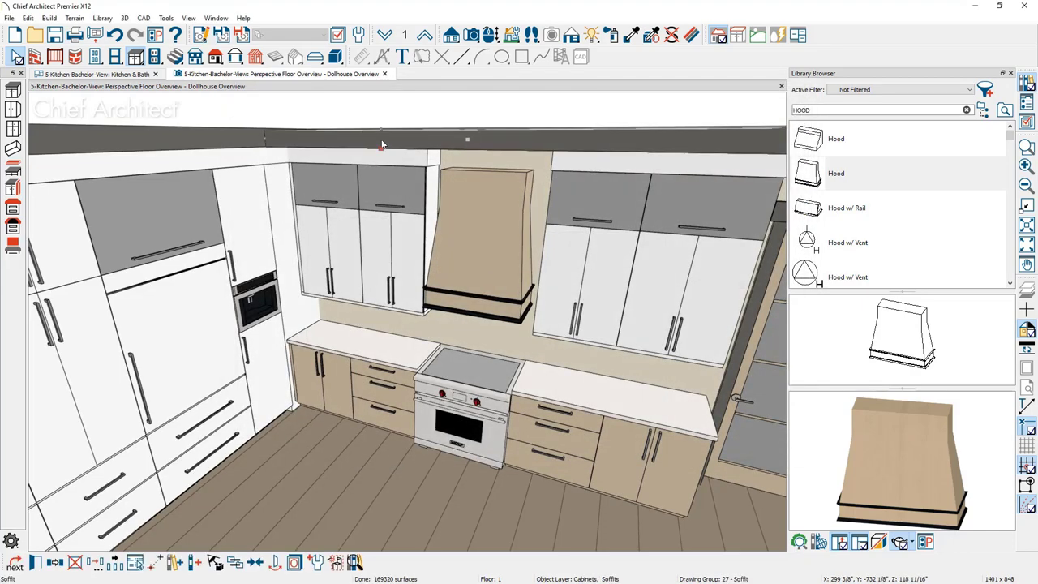
Step: Set the height of the soffit on the range wall to 6.25" in its specification and accept the change
{"action": "double_click", "coordinate": [382, 145]}
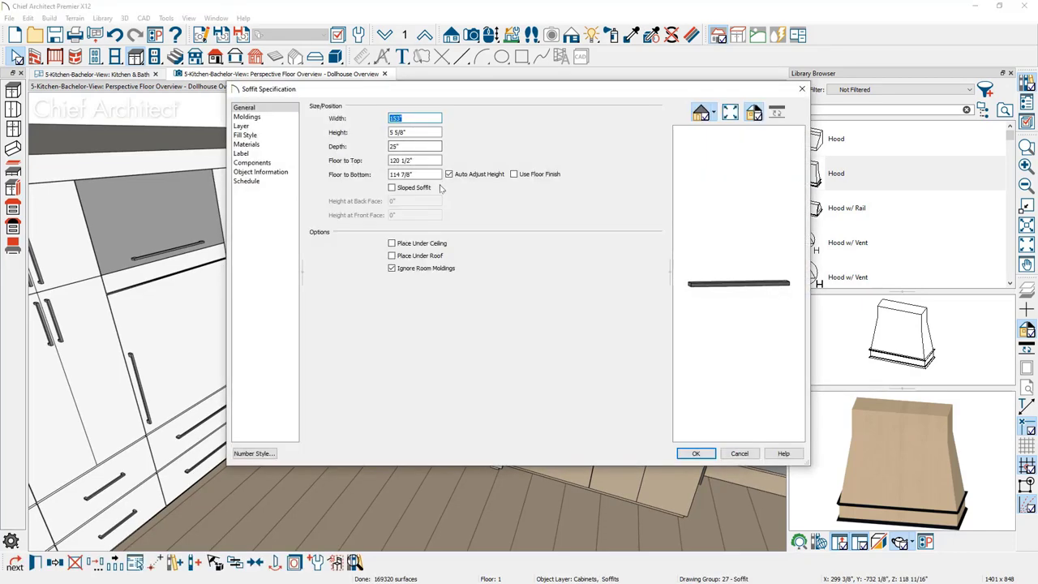
{"action": "left_click_drag", "start_coordinate": [438, 174], "coordinate": [374, 176]}
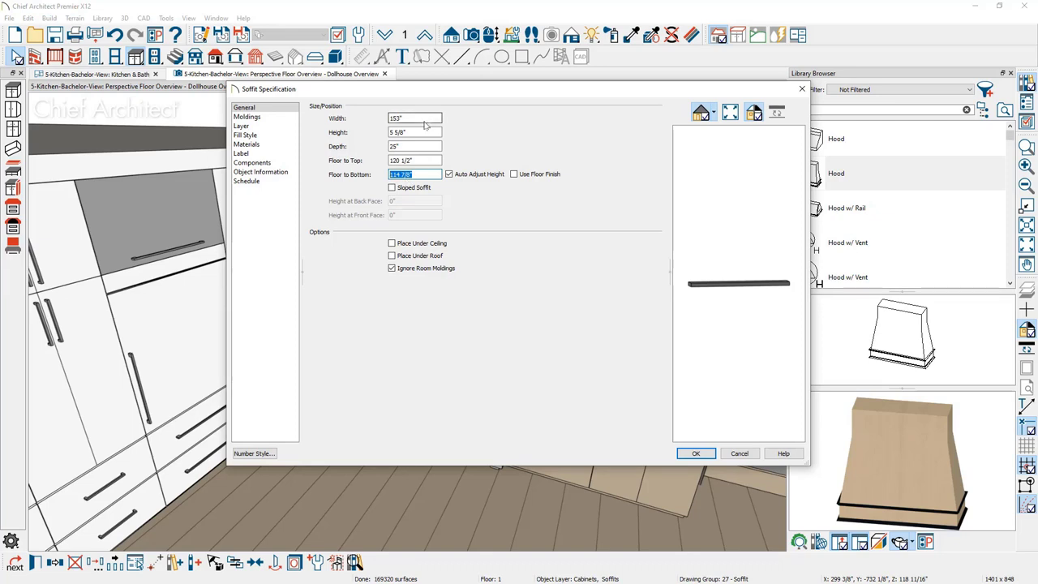
{"action": "left_click_drag", "start_coordinate": [439, 133], "coordinate": [357, 137]}
{"action": "type", "text": "6.2"}
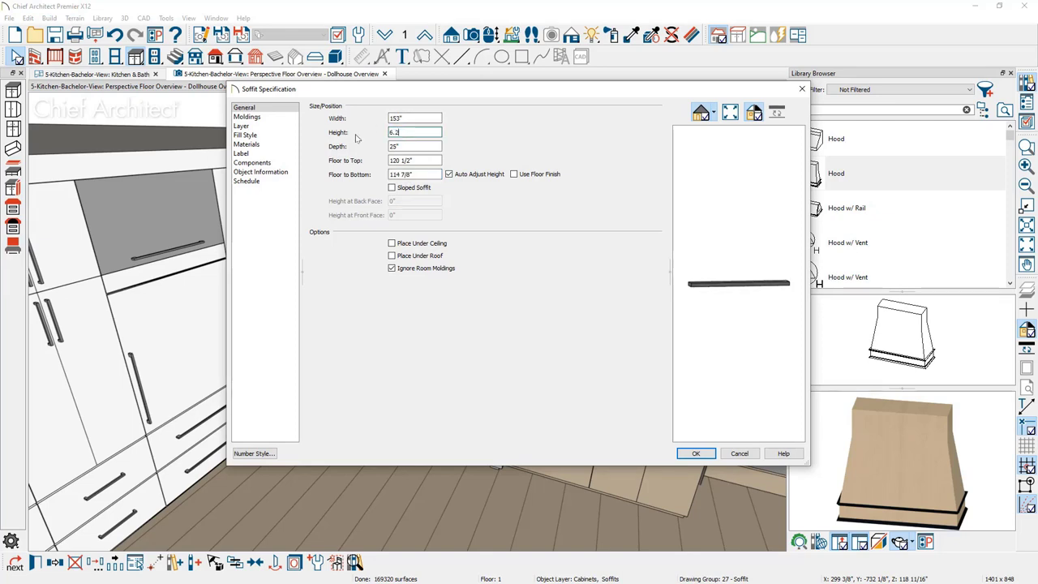
{"action": "type", "text": "5"}
{"action": "key", "text": "Tab"}
{"action": "left_click_drag", "start_coordinate": [438, 175], "coordinate": [377, 182]}
{"action": "key", "text": "End"}
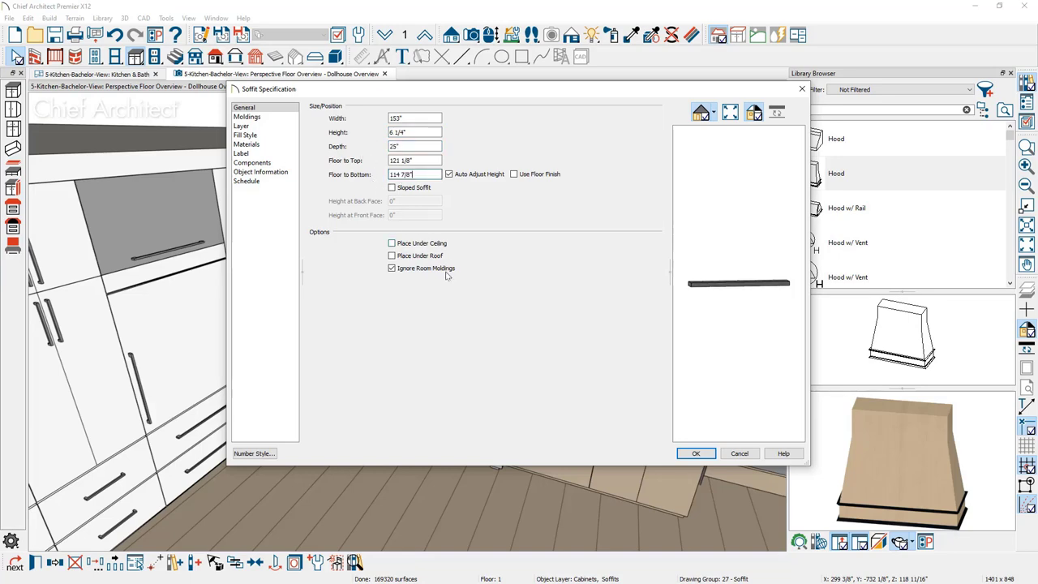
{"action": "left_click", "coordinate": [683, 451]}
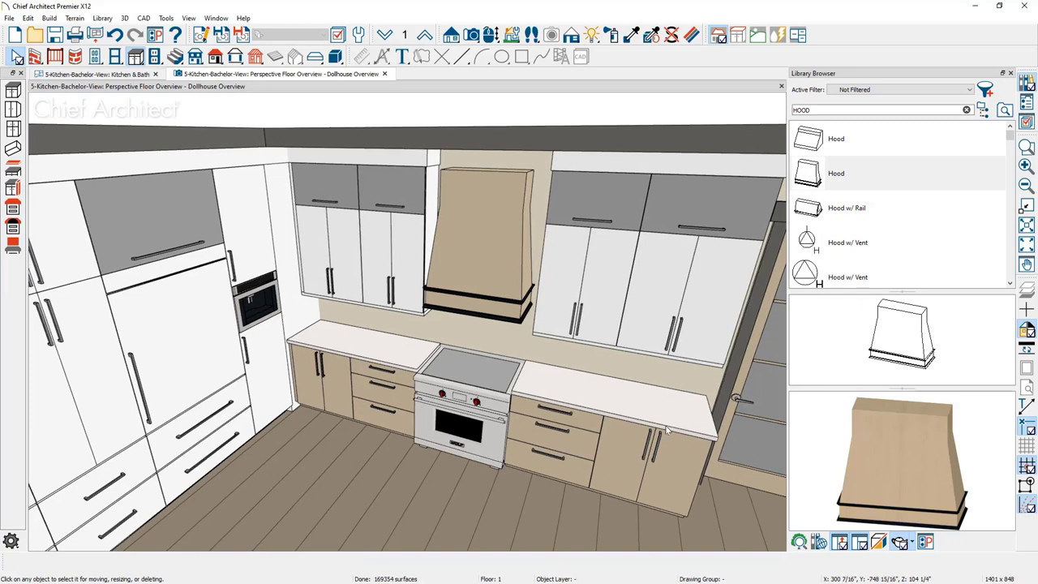
Step: Stretch the top of the range hood up to the underside of the soffit
{"action": "left_click", "coordinate": [478, 175]}
{"action": "left_click_drag", "start_coordinate": [476, 154], "coordinate": [475, 148]}
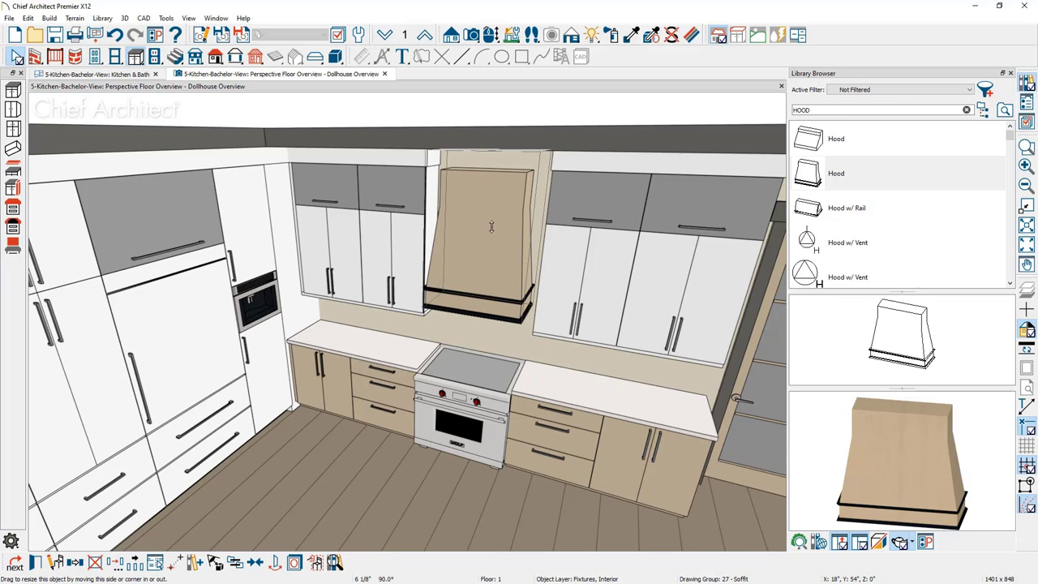
{"action": "key", "text": "Escape"}
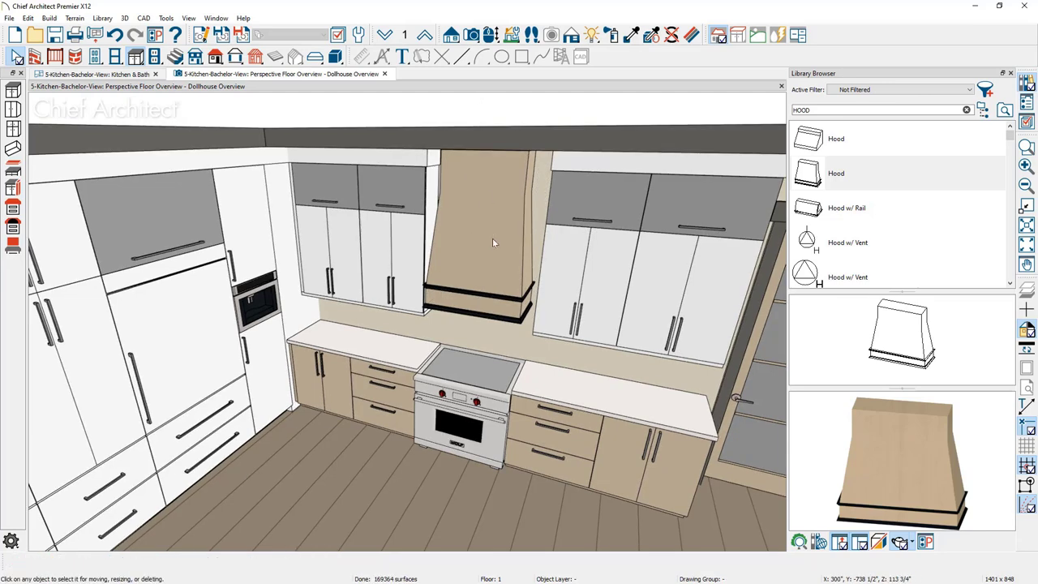
Step: Create a wall elevation view of the range wall from the Kitchen & Bath floor plan, aiming the camera from the kitchen at that wall
{"action": "left_click", "coordinate": [129, 74]}
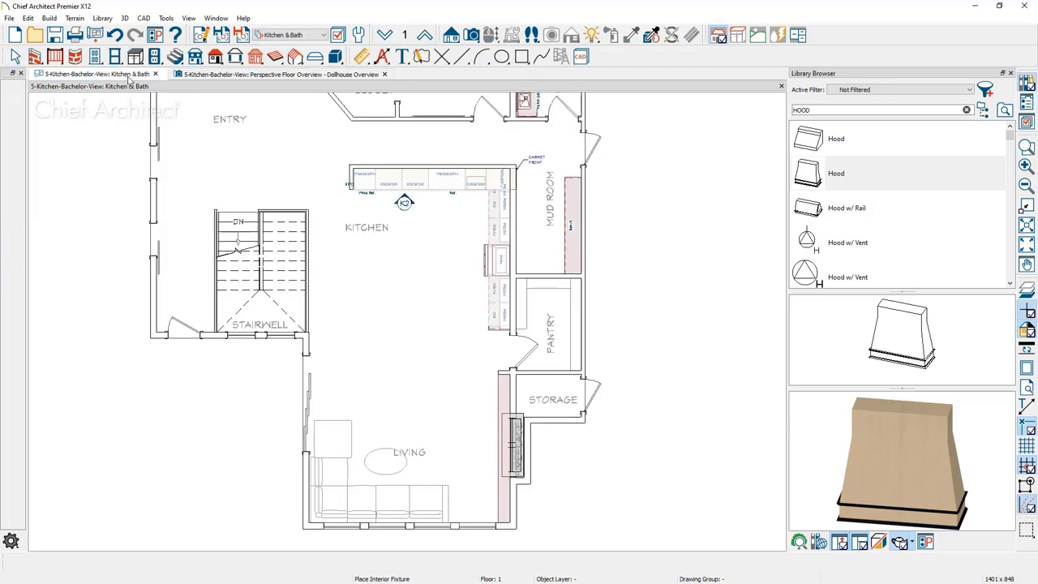
{"action": "key", "text": "space"}
{"action": "scroll", "coordinate": [468, 250], "scroll_direction": "up", "scroll_amount": 3}
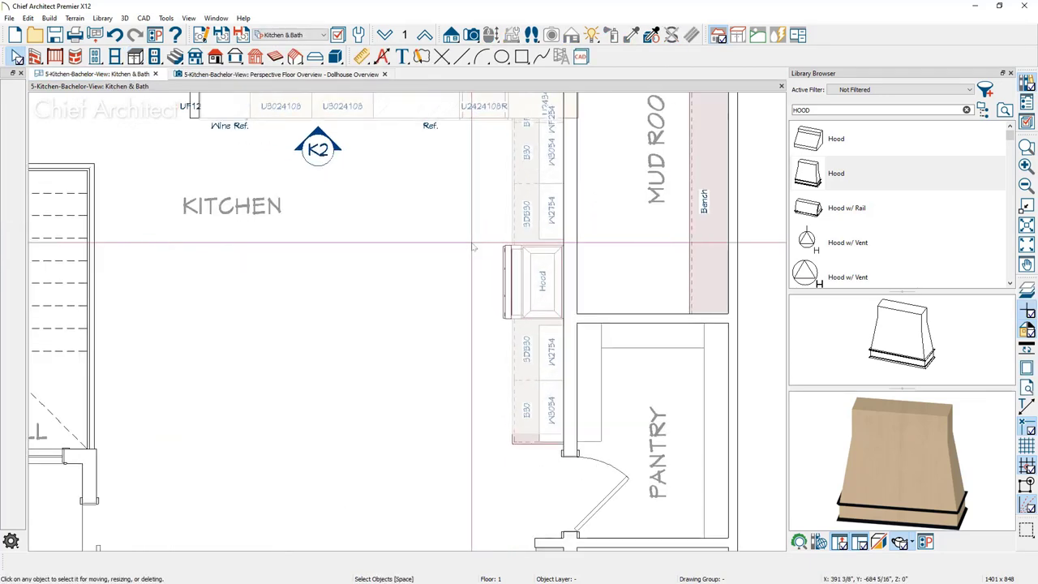
{"action": "left_click", "coordinate": [455, 36]}
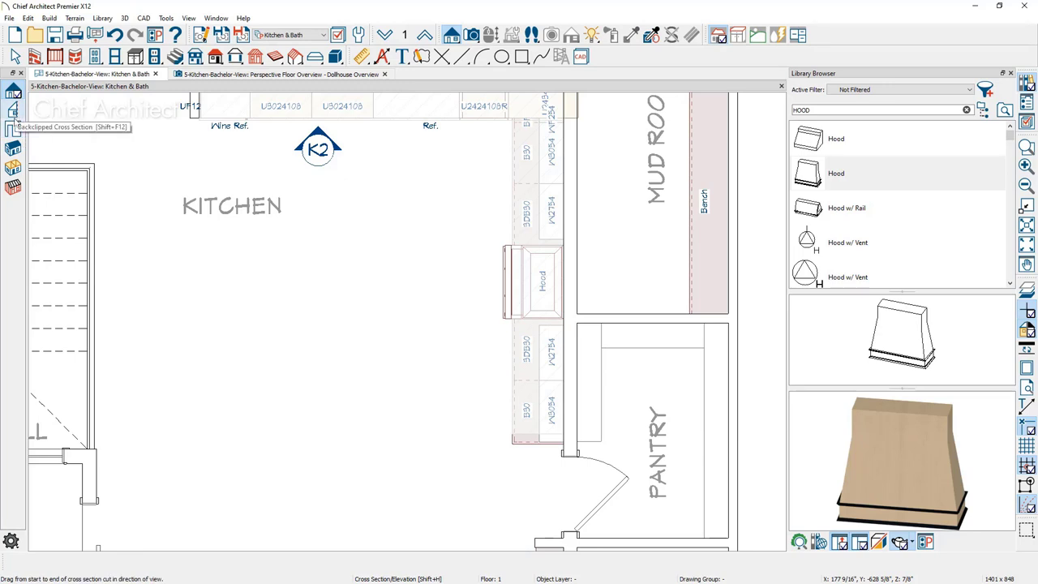
{"action": "left_click", "coordinate": [13, 132]}
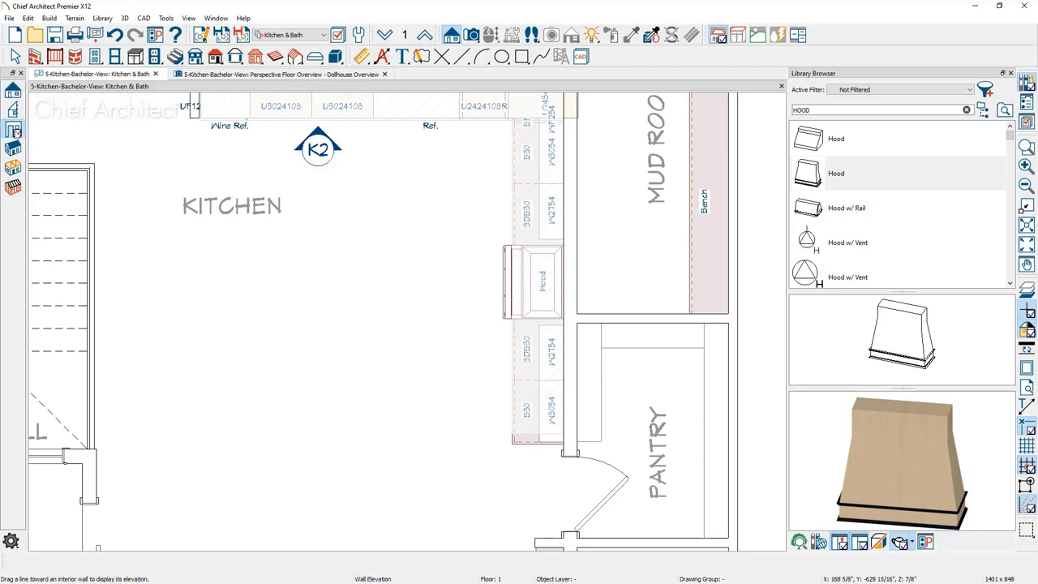
{"action": "left_click_drag", "start_coordinate": [443, 216], "coordinate": [639, 218]}
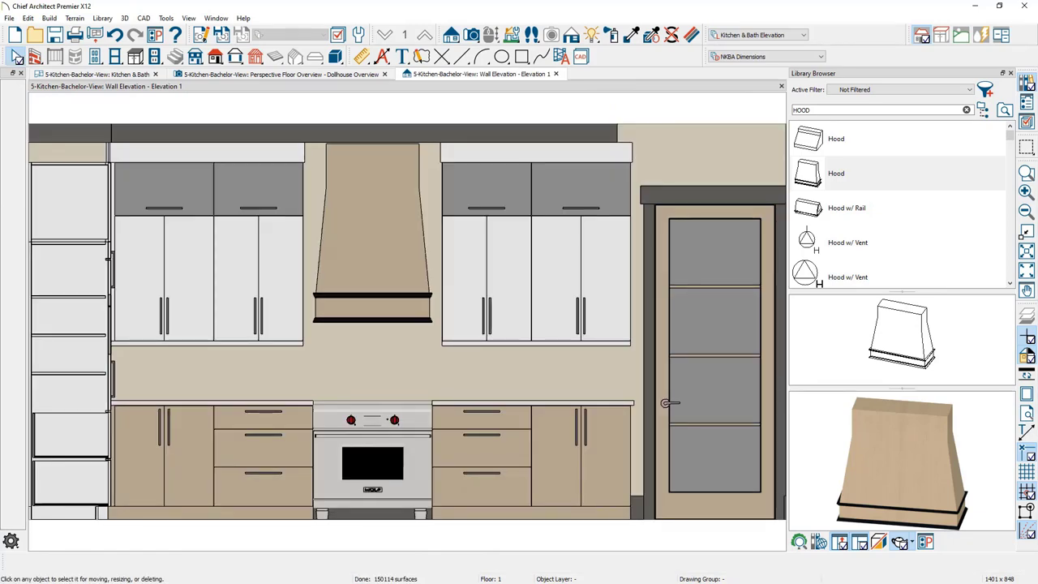
{"action": "scroll", "coordinate": [629, 162], "scroll_direction": "down", "scroll_amount": 1}
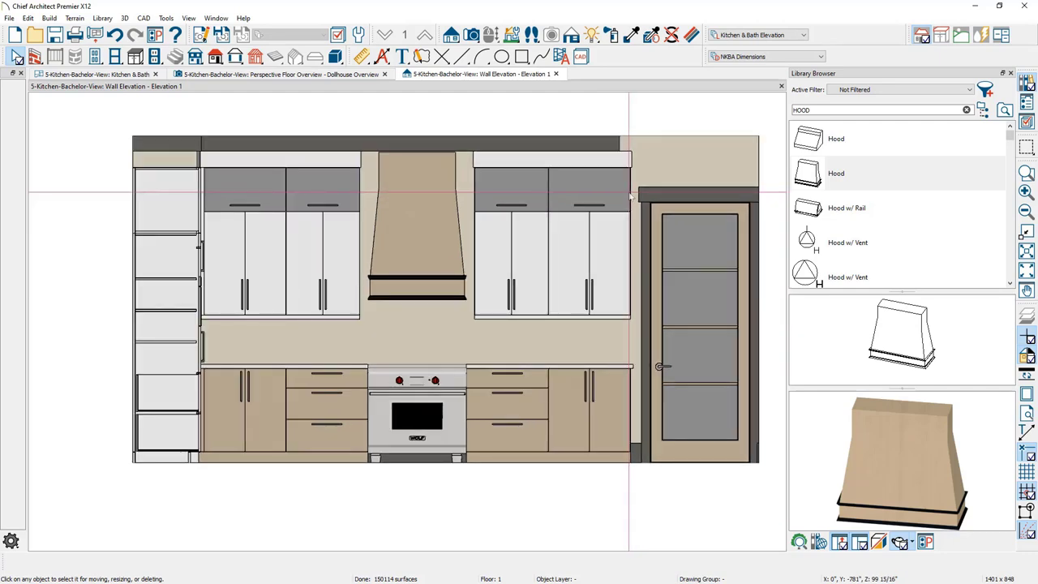
{"action": "middle_click_drag", "start_coordinate": [487, 130], "coordinate": [474, 162]}
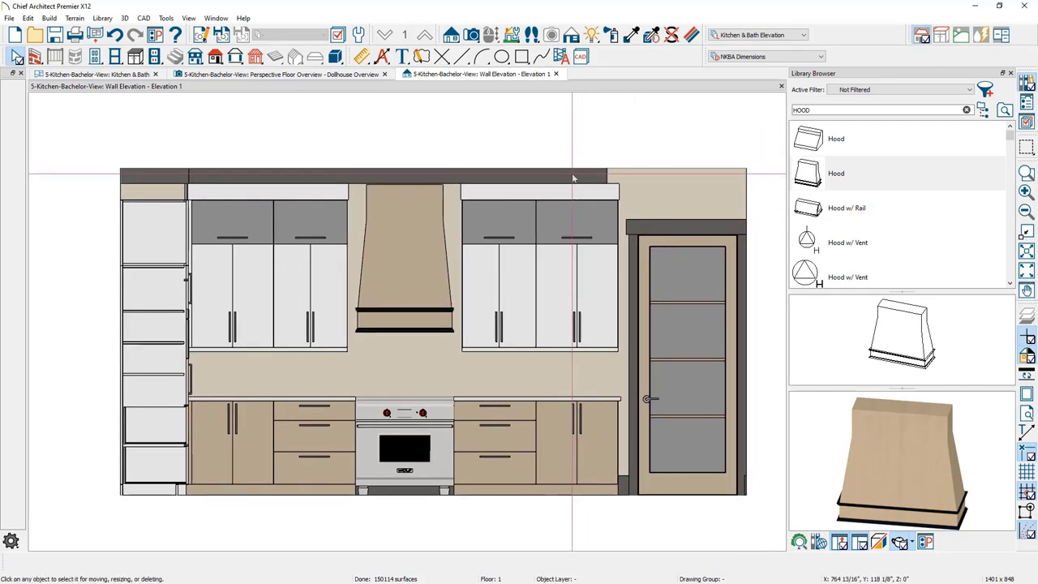
Step: Create a backclipped cross section from the Kitchen & Bath floor plan, looking from the kitchen through the range wall into the mud room
{"action": "left_click", "coordinate": [122, 75]}
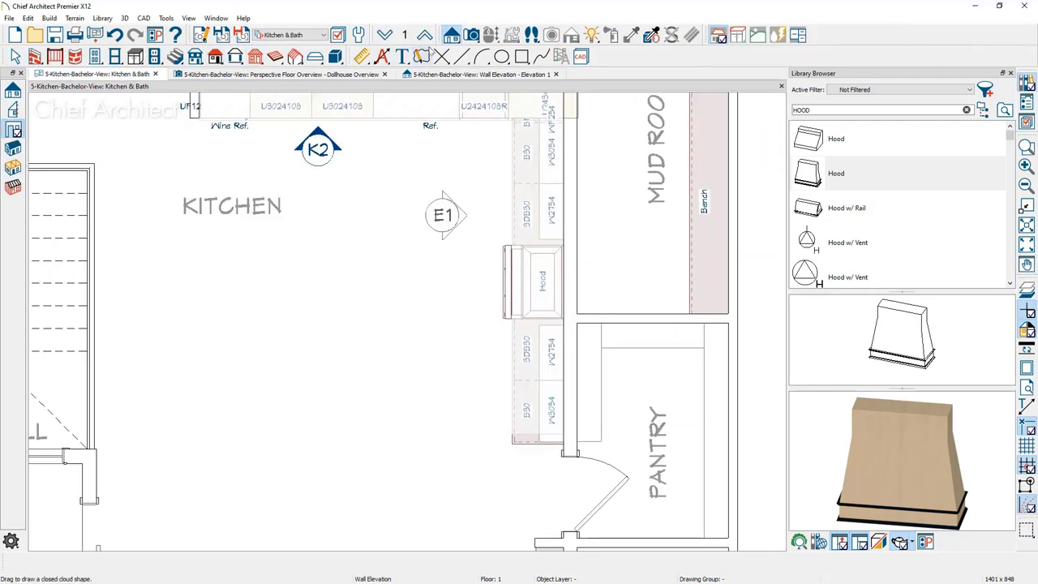
{"action": "left_click", "coordinate": [13, 91]}
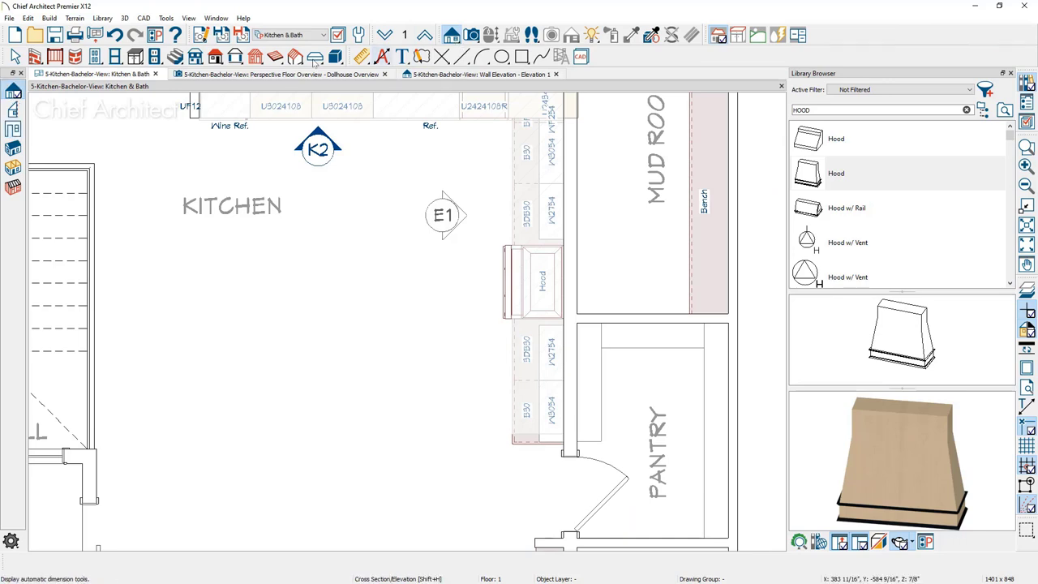
{"action": "left_click", "coordinate": [13, 110]}
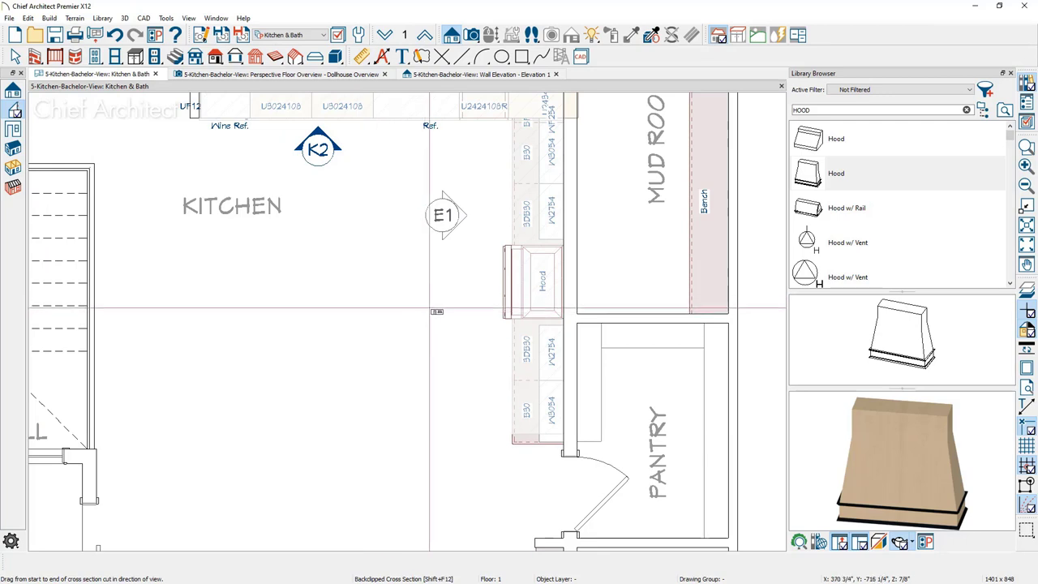
{"action": "left_click_drag", "start_coordinate": [448, 311], "coordinate": [695, 319]}
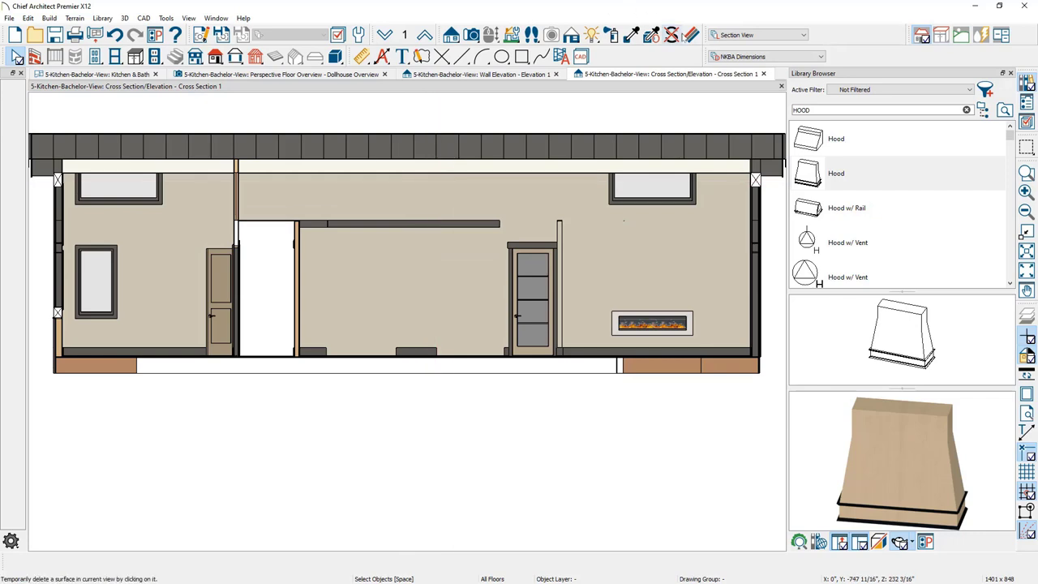
Step: Switch the cross section to the Kitchen & Bath Elevation layer set and examine the kitchen cabinets in it
{"action": "left_click", "coordinate": [773, 36]}
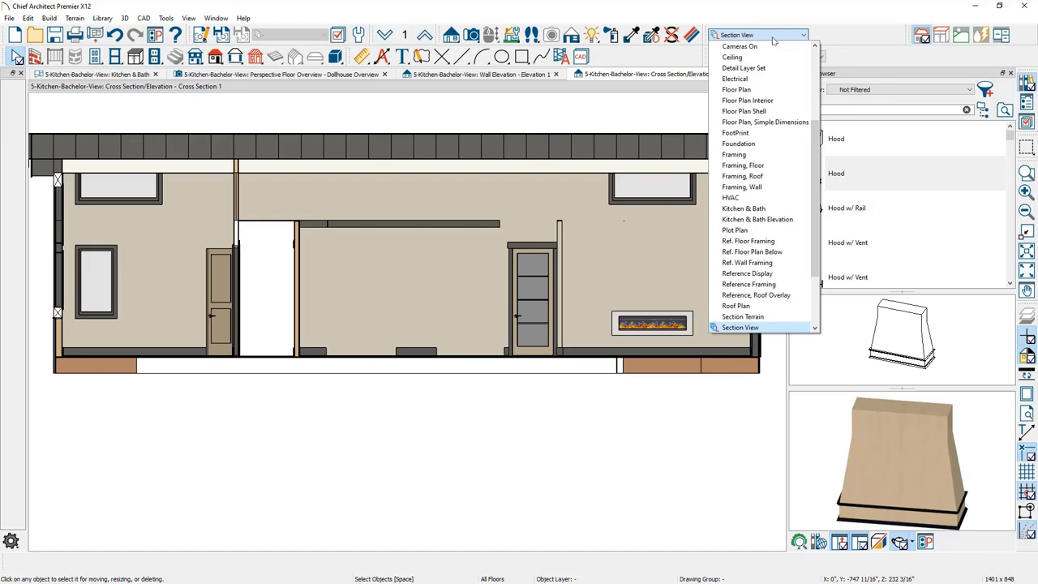
{"action": "key", "text": "Escape"}
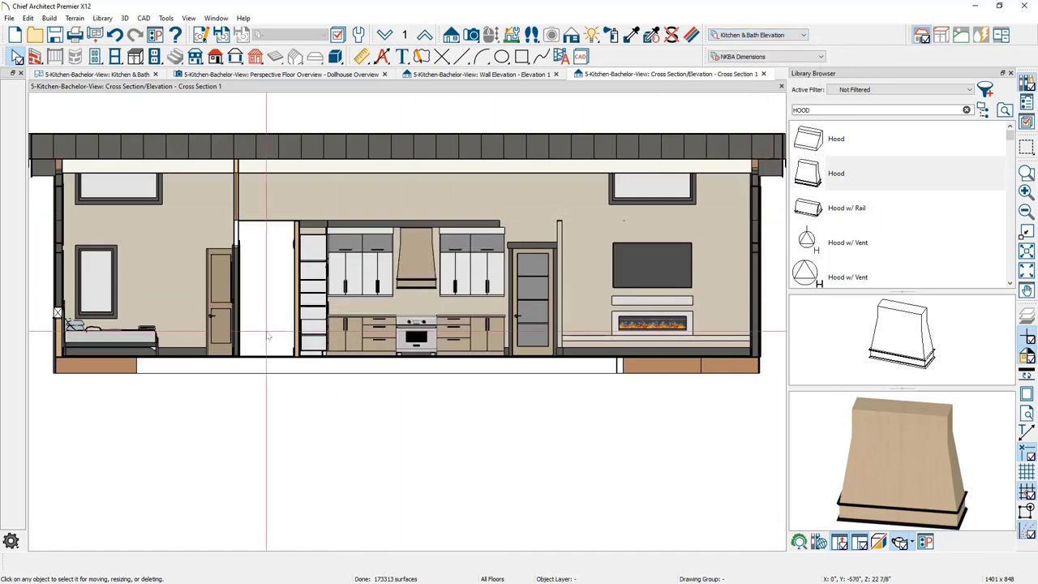
{"action": "scroll", "coordinate": [268, 337], "scroll_direction": "up", "scroll_amount": 2}
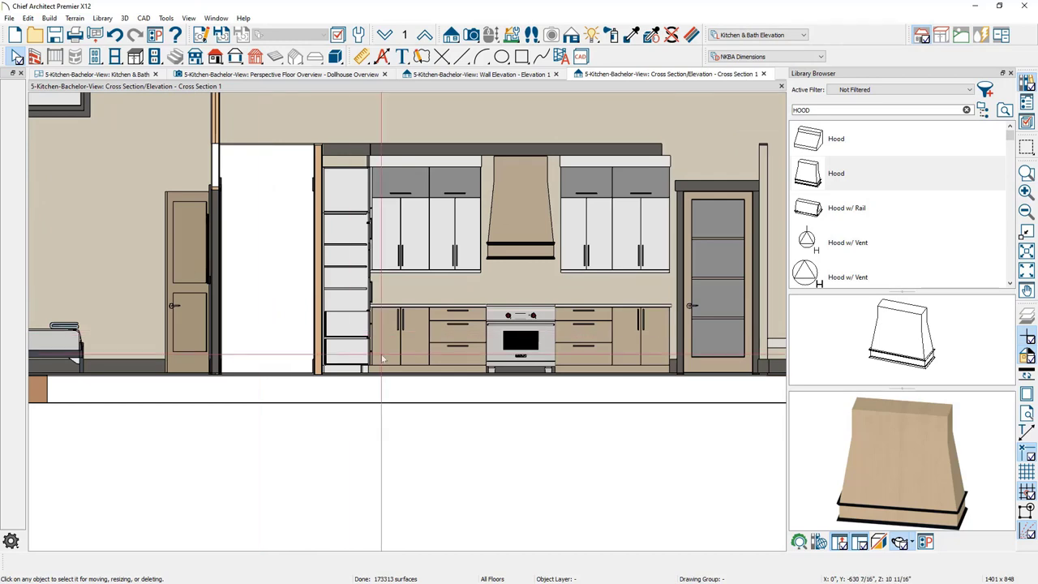
{"action": "scroll", "coordinate": [315, 416], "scroll_direction": "down", "scroll_amount": 3}
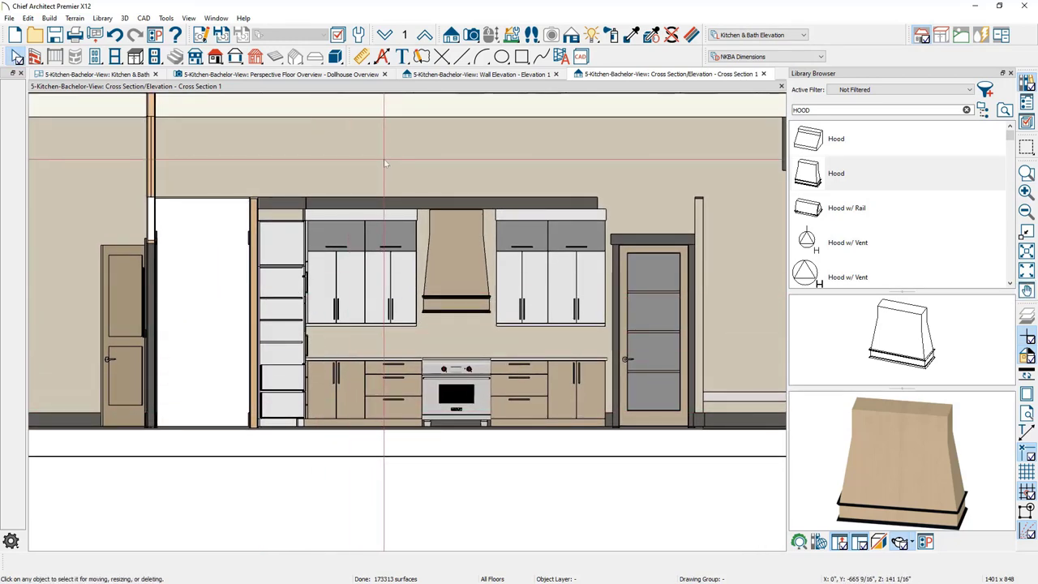
Step: In the range wall elevation, extend the pantry-door end of the soffit to line up with the end of the wall cabinets
{"action": "left_click", "coordinate": [480, 74]}
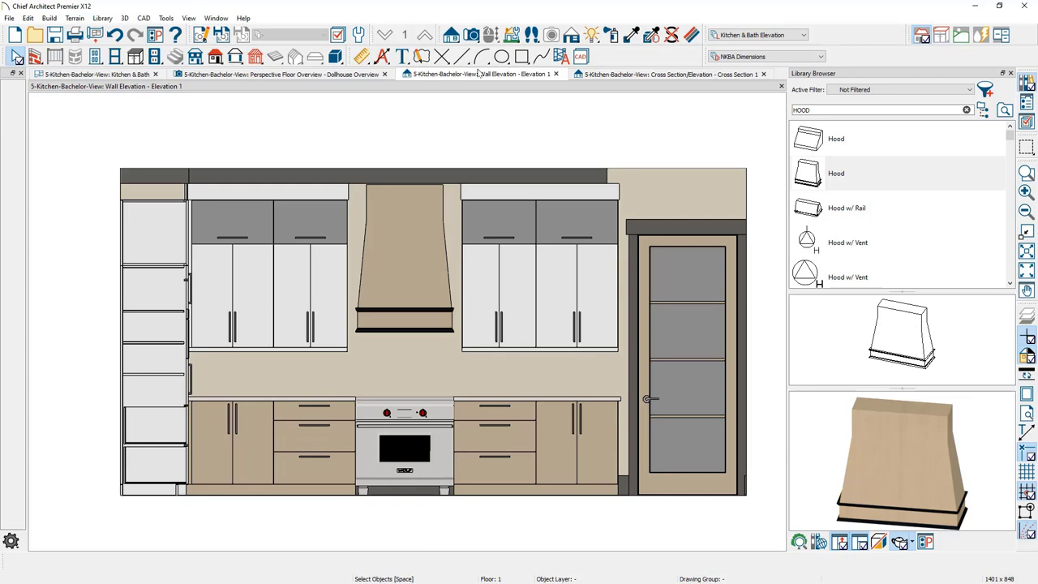
{"action": "left_click", "coordinate": [573, 179]}
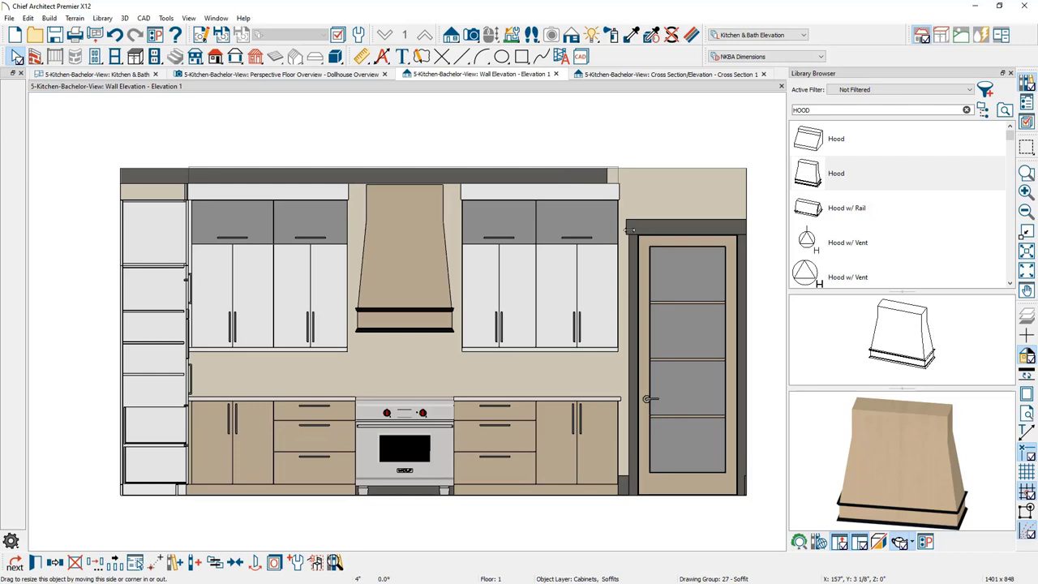
{"action": "left_click_drag", "start_coordinate": [607, 174], "coordinate": [619, 174]}
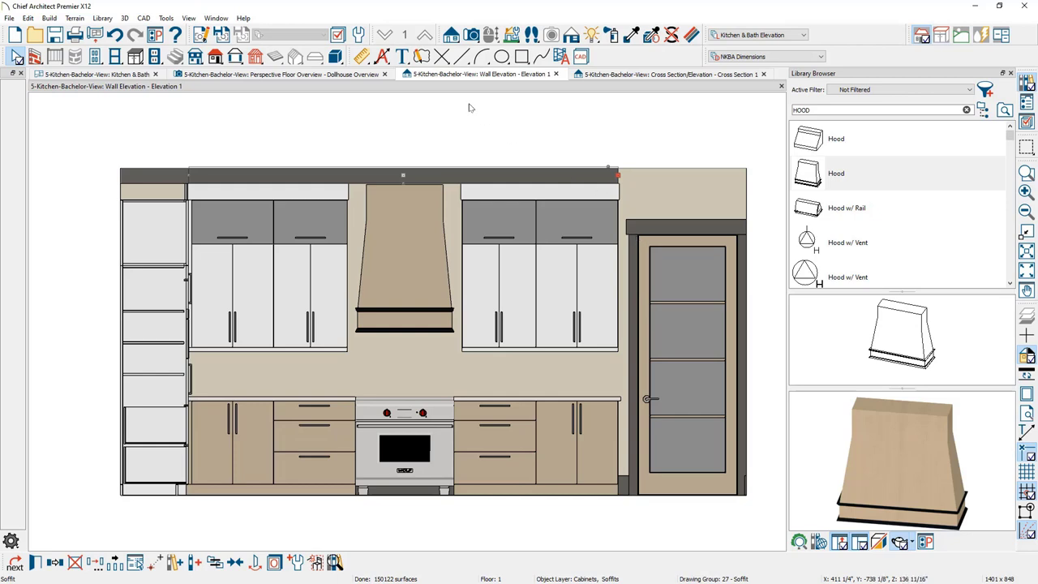
Step: Generate NKBA Auto Elevation Dimensions for the range wall and extend the lower centerline extension line up onto the range
{"action": "left_click", "coordinate": [383, 61]}
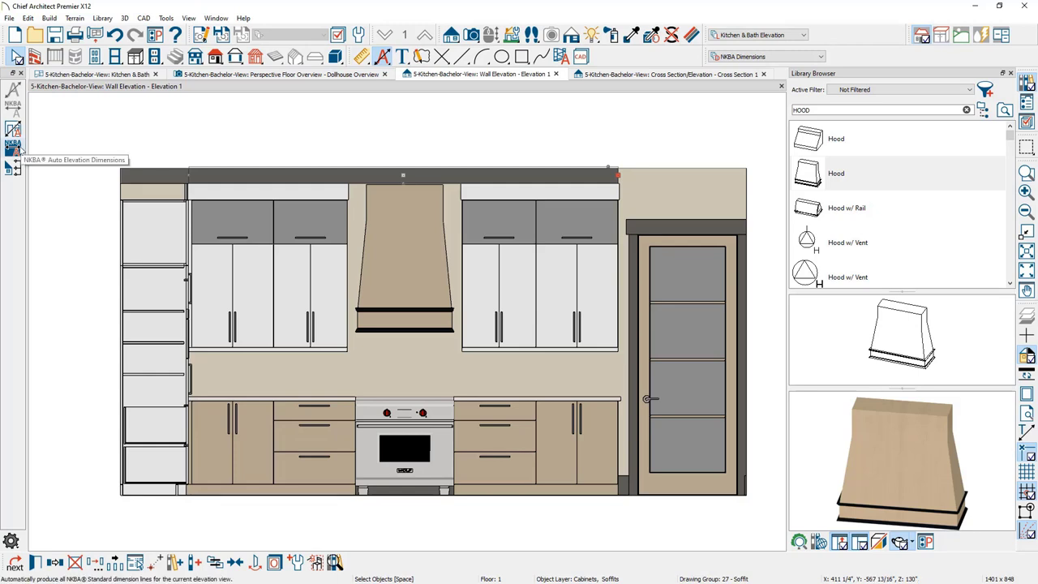
{"action": "left_click", "coordinate": [13, 147]}
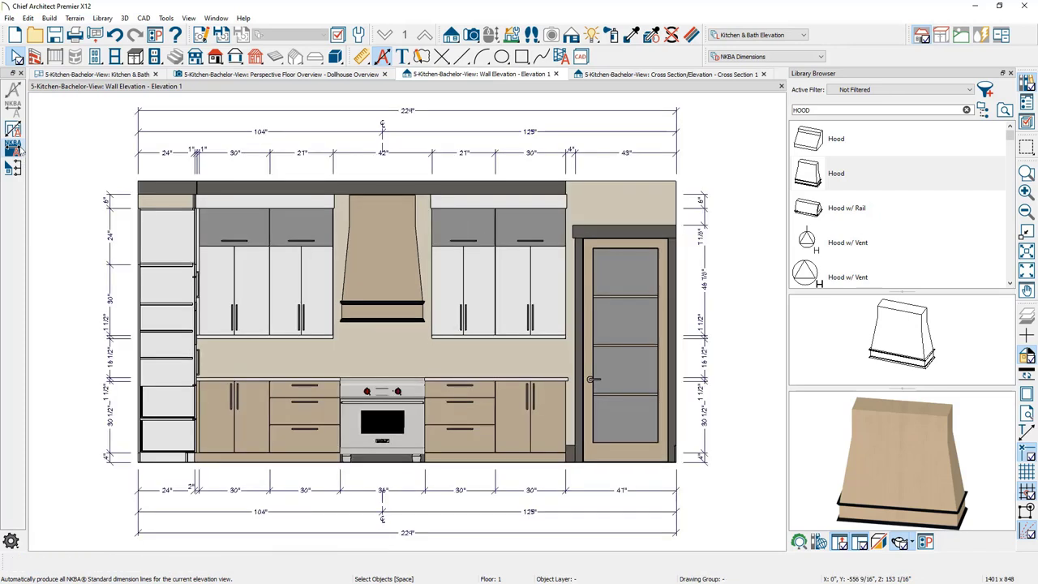
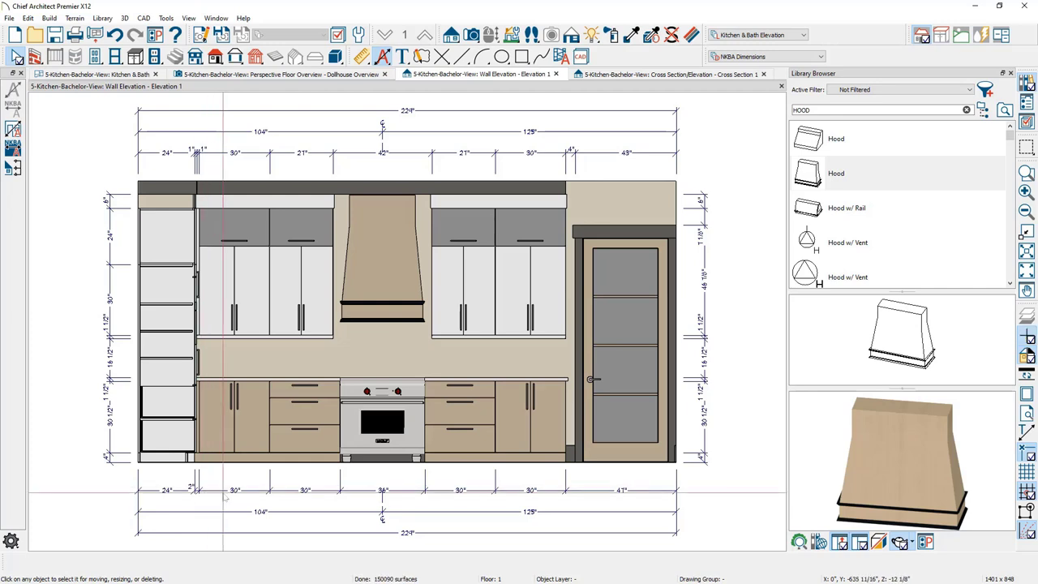
{"action": "left_click", "coordinate": [315, 513]}
{"action": "mouse_move", "coordinate": [315, 513]}
{"action": "left_mouse_down"}
{"action": "mouse_move", "coordinate": [387, 513]}
{"action": "mouse_move", "coordinate": [383, 441]}
{"action": "mouse_move", "coordinate": [384, 458]}
{"action": "left_mouse_up"}
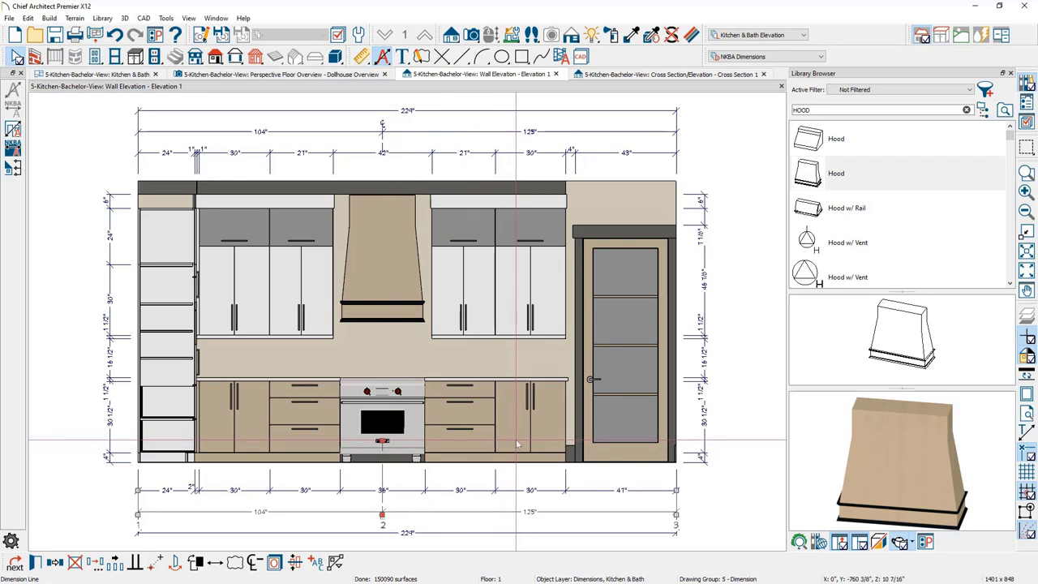
{"action": "key", "text": "space"}
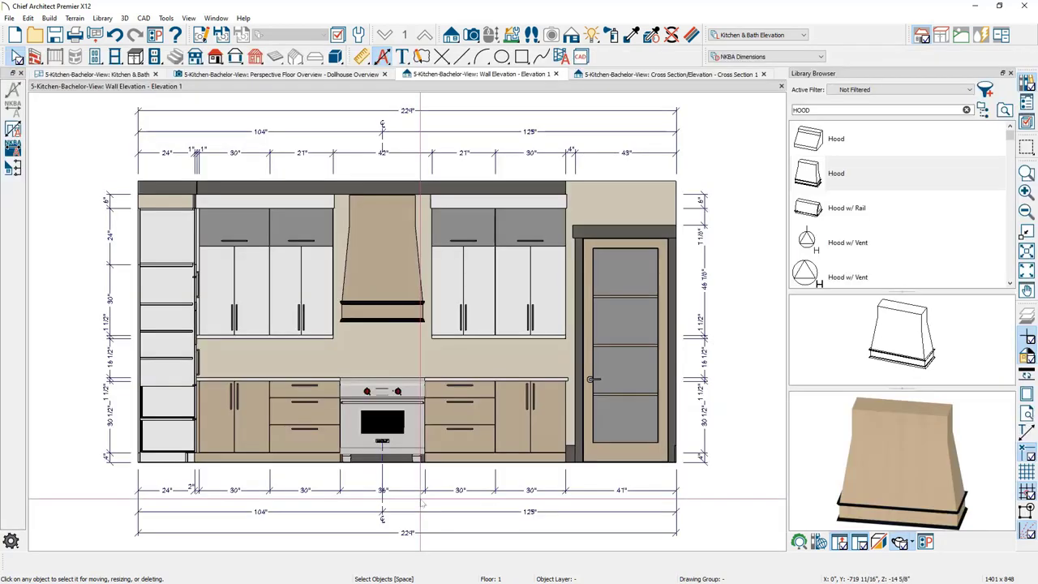
Step: Move the 2" filler dimension text below its dimension line under the base cabinets
{"action": "left_click", "coordinate": [422, 490]}
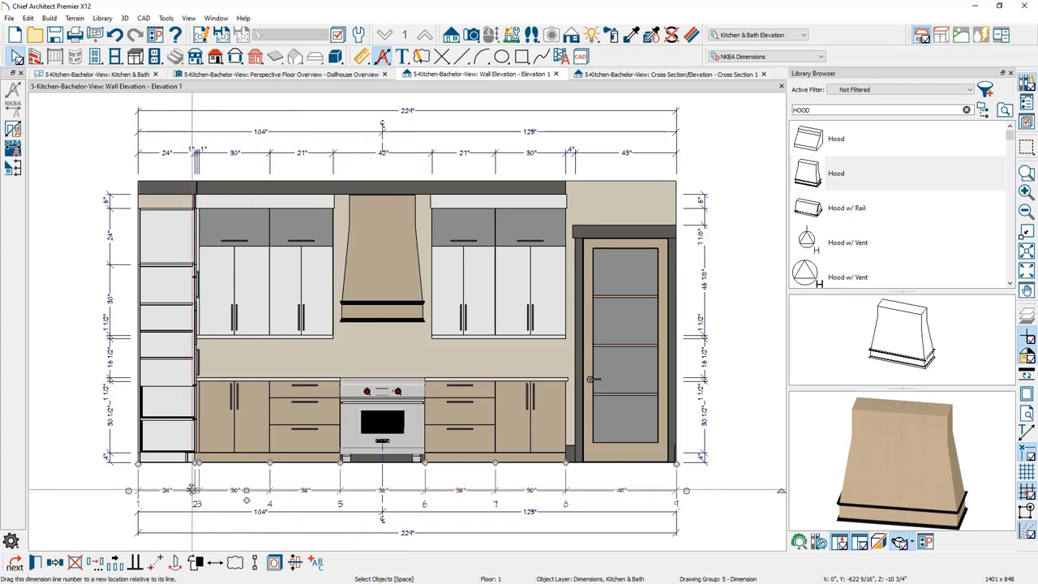
{"action": "left_click_drag", "start_coordinate": [191, 489], "coordinate": [204, 491]}
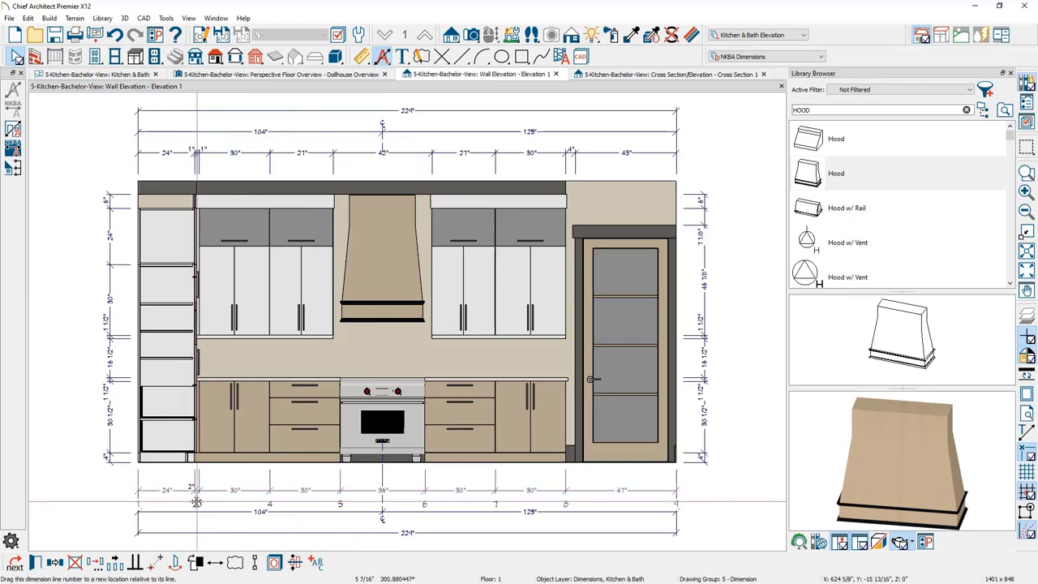
{"action": "left_click", "coordinate": [318, 526]}
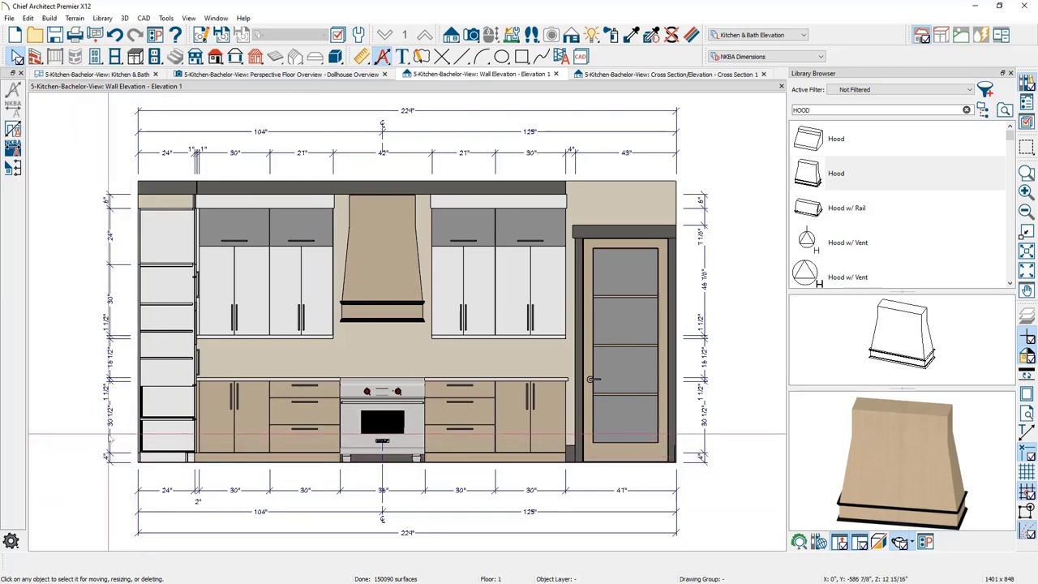
Step: Remove the toe kick and countertop underside points from the vertical dimension line beside the tall cabinet
{"action": "scroll", "coordinate": [110, 435], "scroll_direction": "up", "scroll_amount": 2}
{"action": "left_click", "coordinate": [76, 446]}
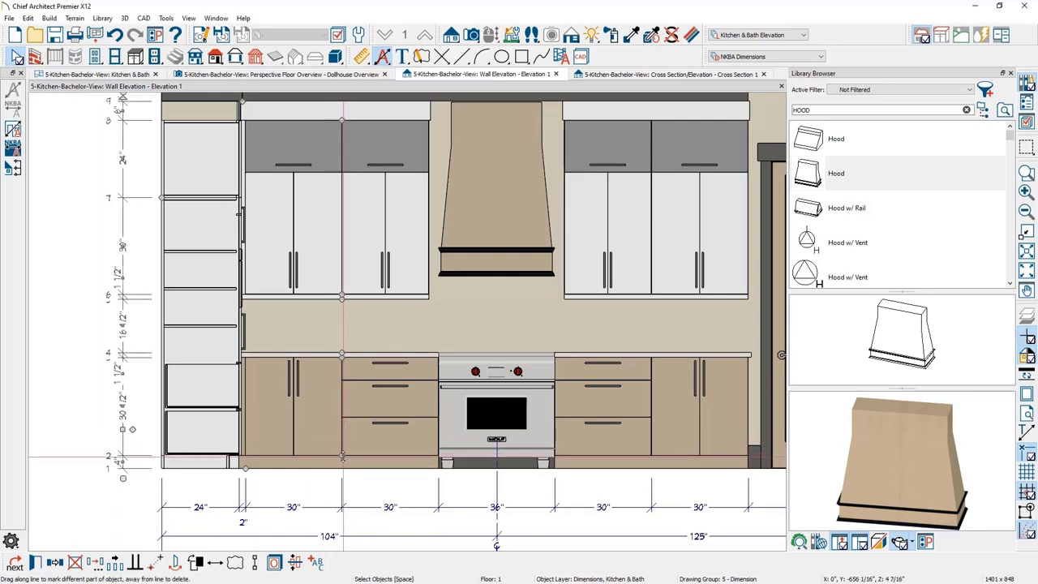
{"action": "left_click_drag", "start_coordinate": [342, 457], "coordinate": [368, 484]}
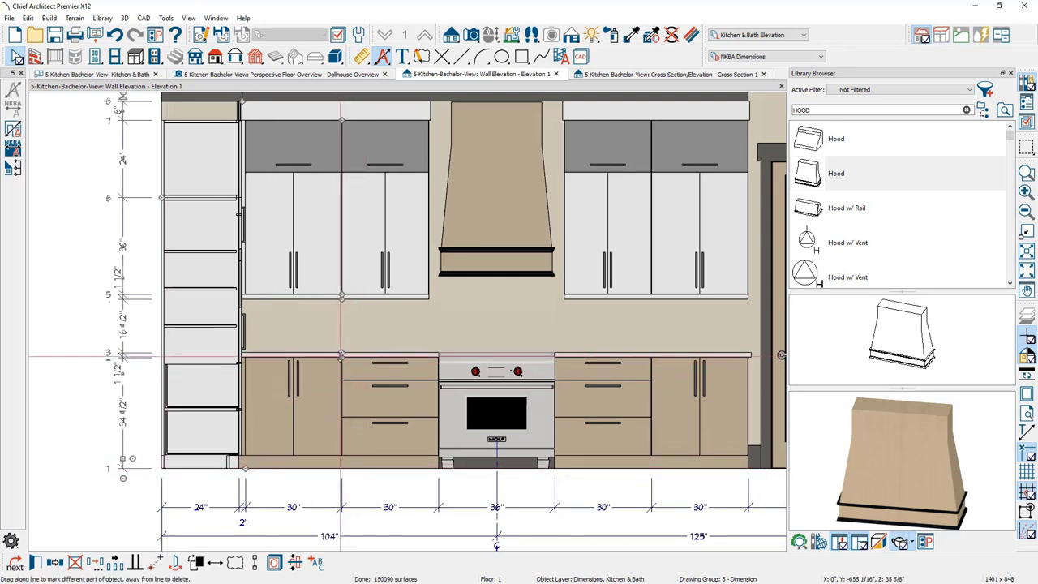
{"action": "left_click_drag", "start_coordinate": [354, 357], "coordinate": [365, 350]}
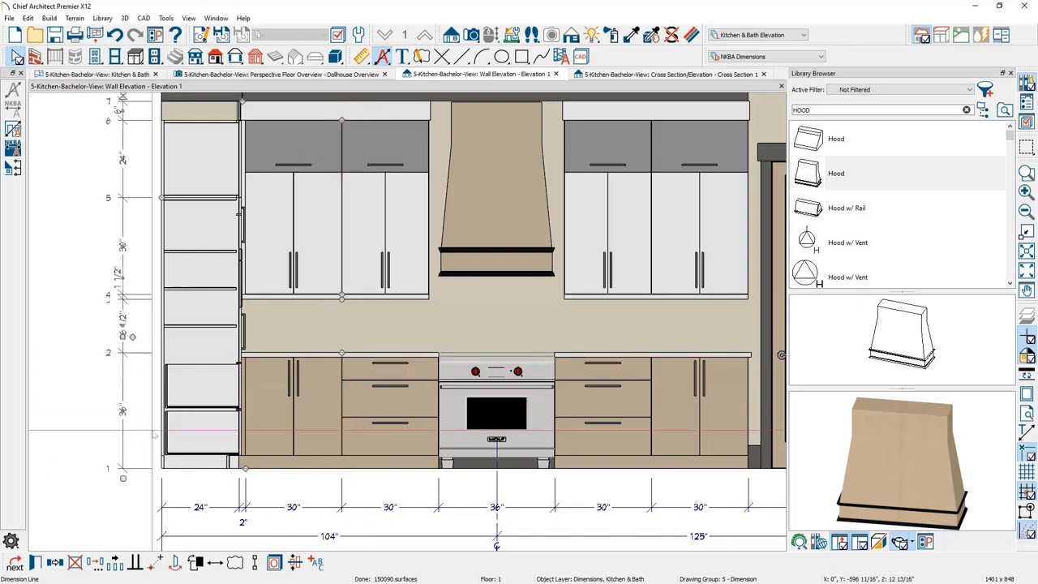
{"action": "left_click", "coordinate": [100, 443]}
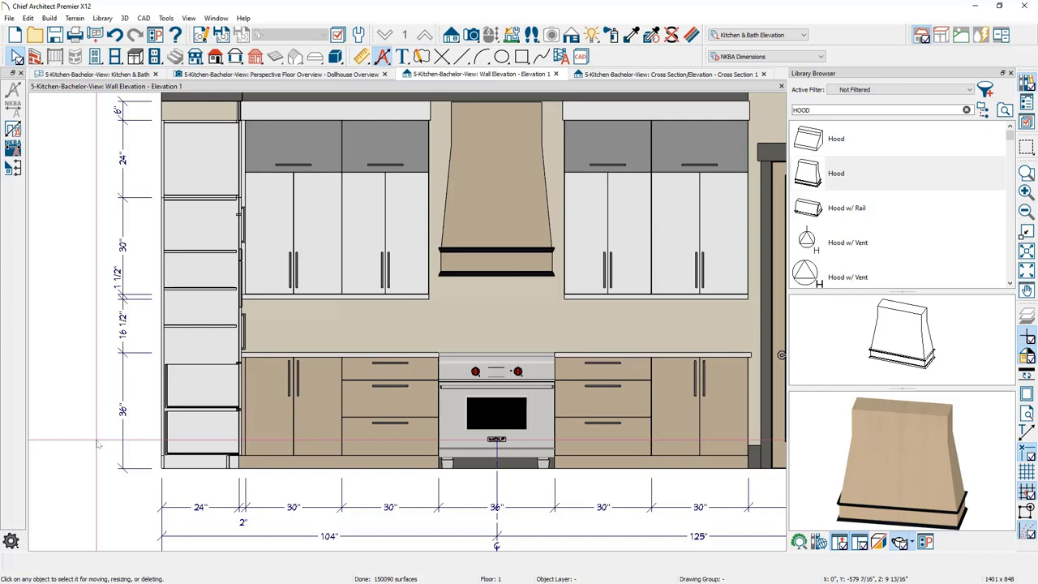
Step: Add the top of the toe kick back as a dimension point on the vertical dimension line beside the tall cabinet
{"action": "middle_click_drag", "start_coordinate": [98, 445], "coordinate": [90, 477]}
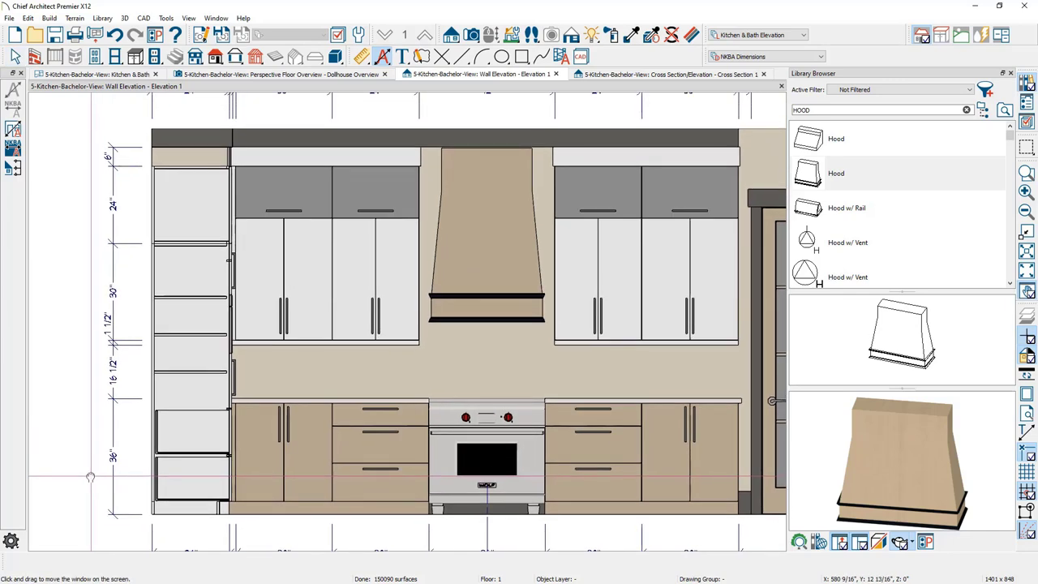
{"action": "left_click", "coordinate": [113, 436]}
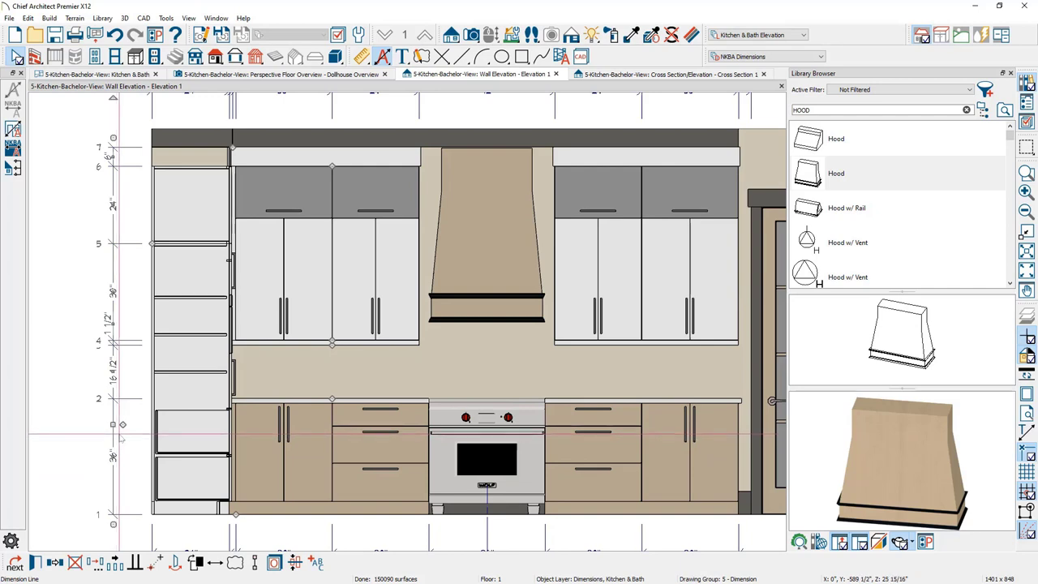
{"action": "left_click_drag", "start_coordinate": [119, 435], "coordinate": [262, 500]}
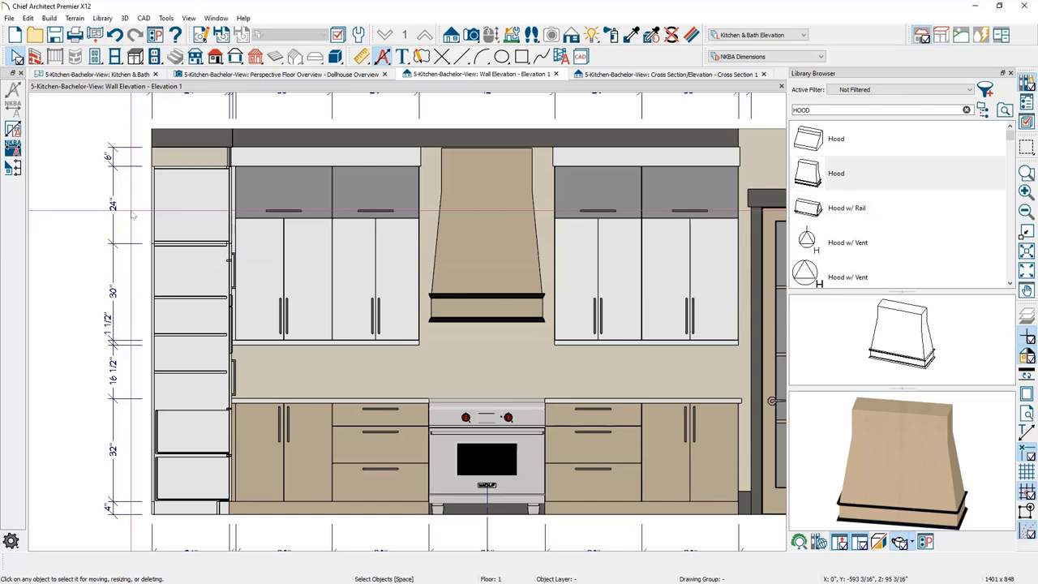
Step: Move the E1 elevation camera closer to the range wall in the floor plan and return to its elevation view
{"action": "left_click", "coordinate": [128, 75]}
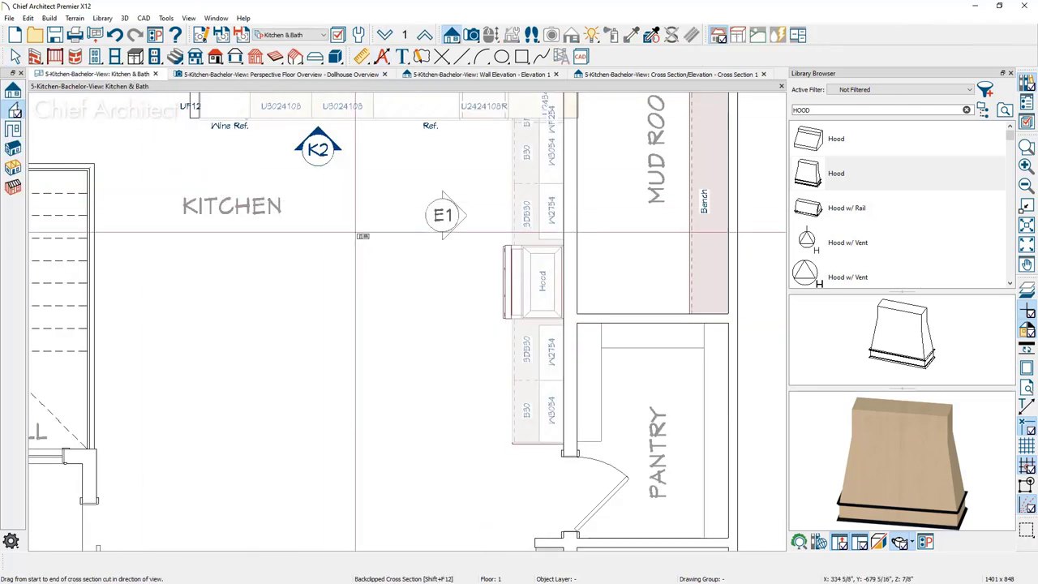
{"action": "left_click", "coordinate": [438, 287]}
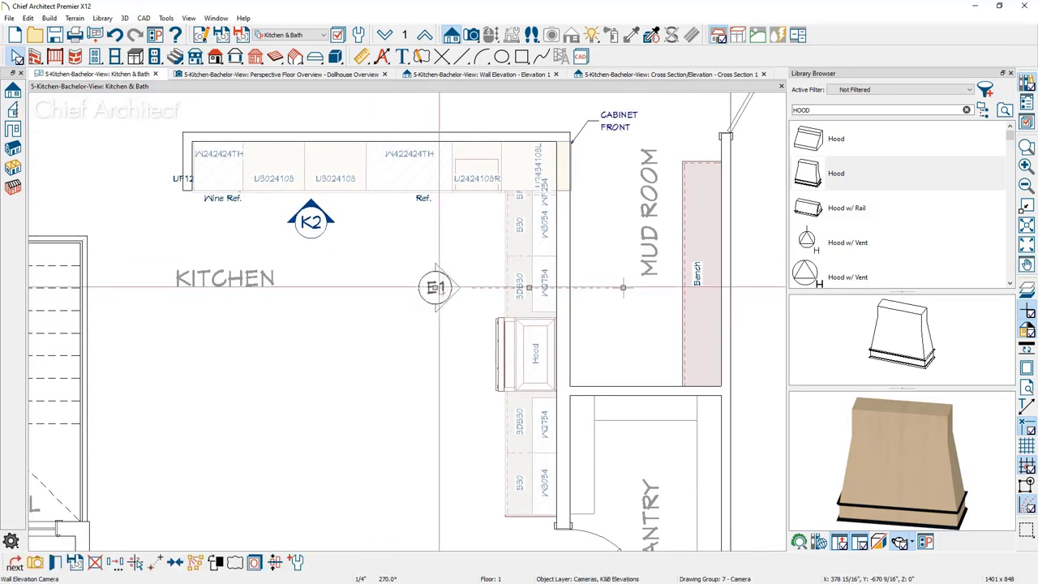
{"action": "mouse_move", "coordinate": [437, 287]}
{"action": "left_mouse_down"}
{"action": "mouse_move", "coordinate": [474, 287]}
{"action": "mouse_move", "coordinate": [453, 287]}
{"action": "left_mouse_up"}
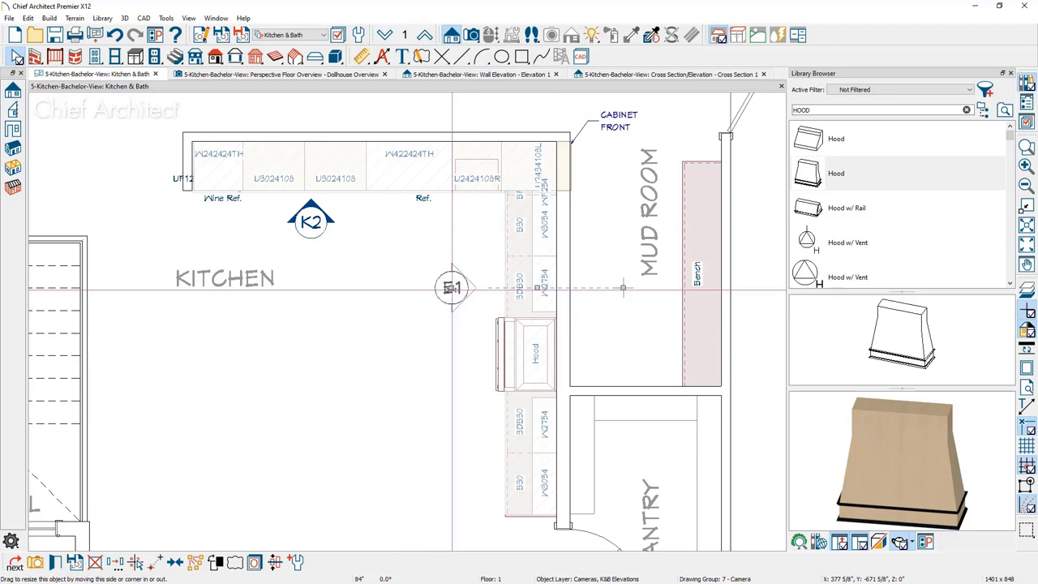
{"action": "left_click", "coordinate": [479, 74]}
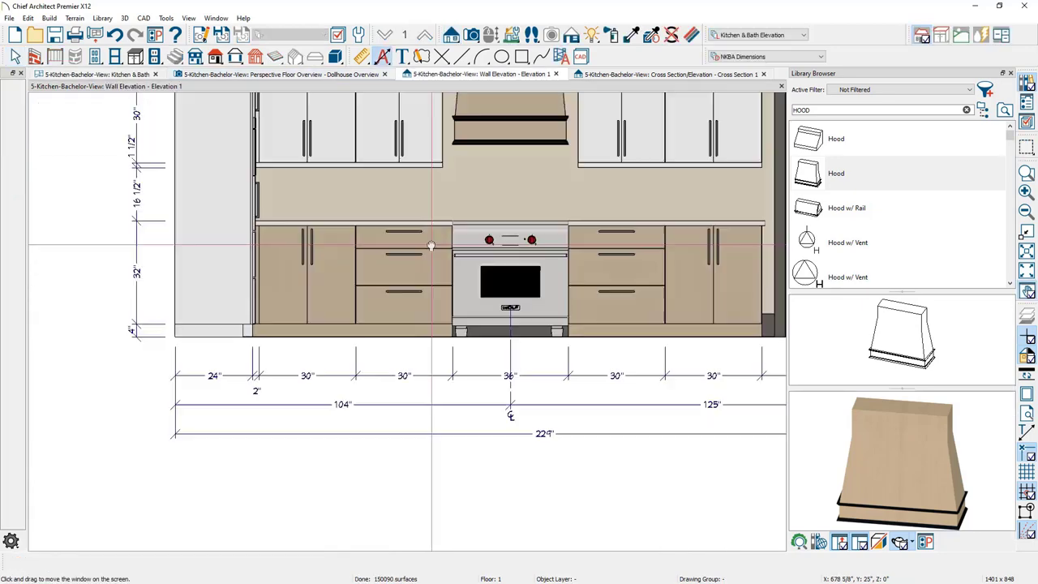
Step: Start a rectangular polyline in the range wall elevation
{"action": "scroll", "coordinate": [417, 344], "scroll_direction": "up", "scroll_amount": 5}
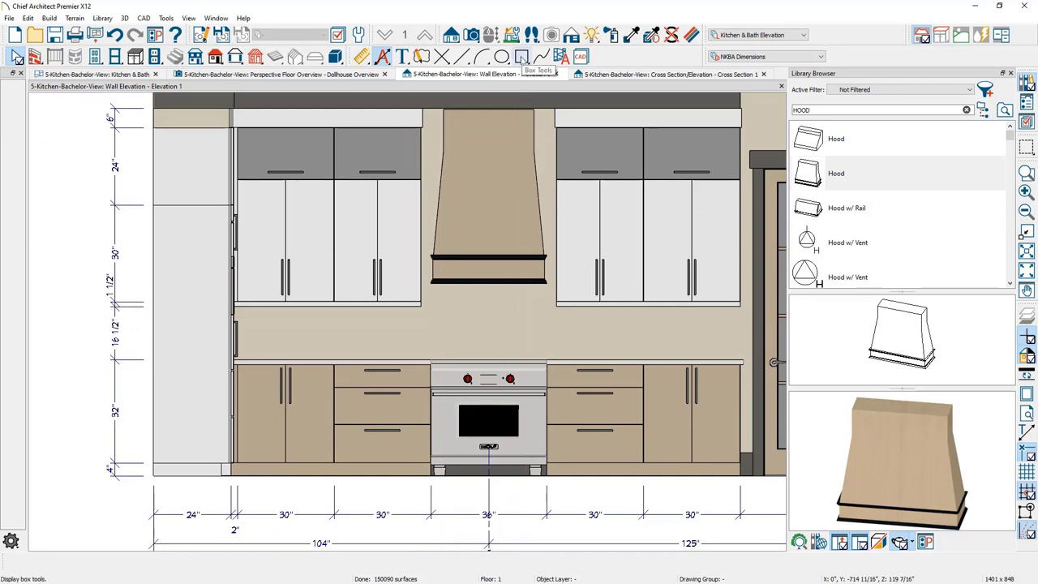
{"action": "left_click", "coordinate": [523, 57]}
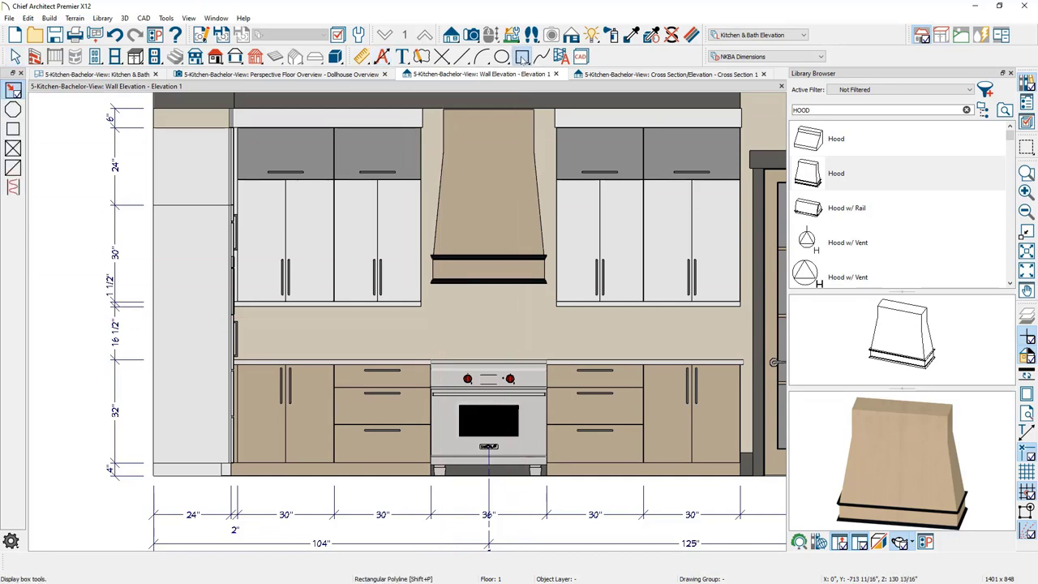
Step: Draw a cross box over the open space between the tall end cabinet and the dark band above it
{"action": "left_click", "coordinate": [13, 149]}
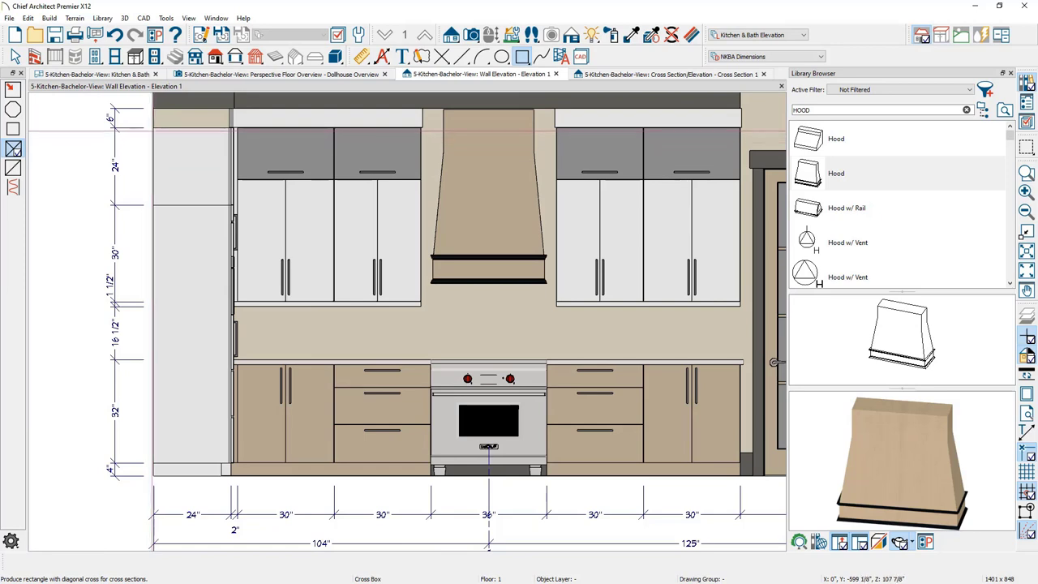
{"action": "left_click_drag", "start_coordinate": [154, 127], "coordinate": [233, 108]}
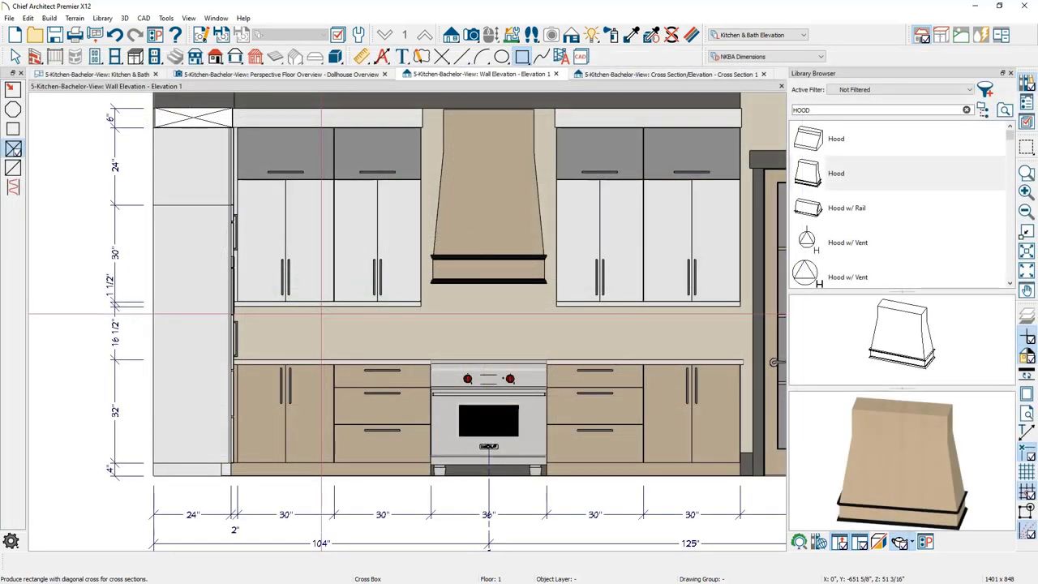
{"action": "key", "text": "space"}
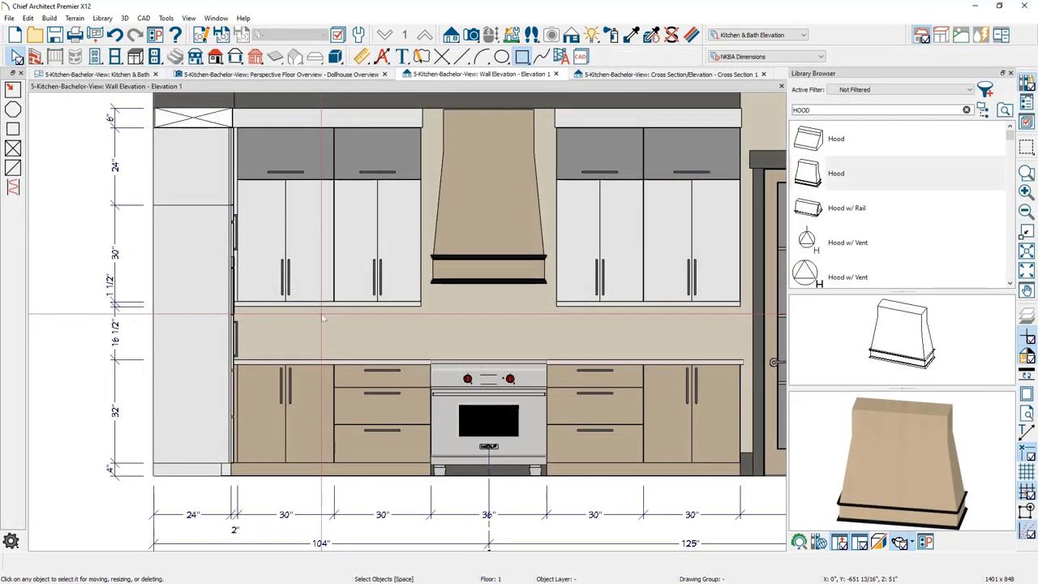
Step: Add an end-to-end vertical dimension over the tall cabinet's full height and move it outside the cabinet height dimensions
{"action": "middle_click_drag", "start_coordinate": [288, 328], "coordinate": [297, 365]}
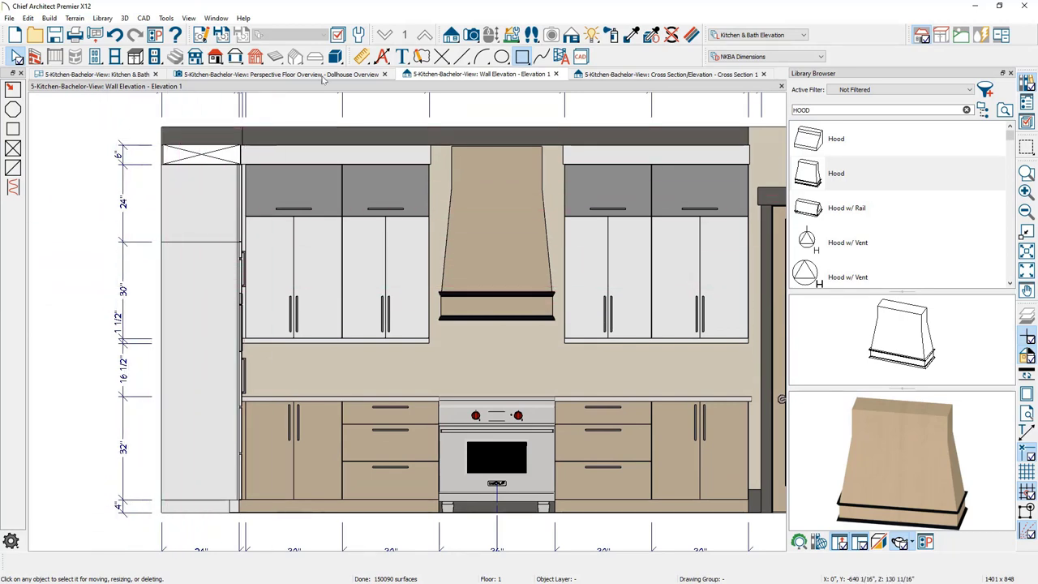
{"action": "left_click", "coordinate": [359, 57]}
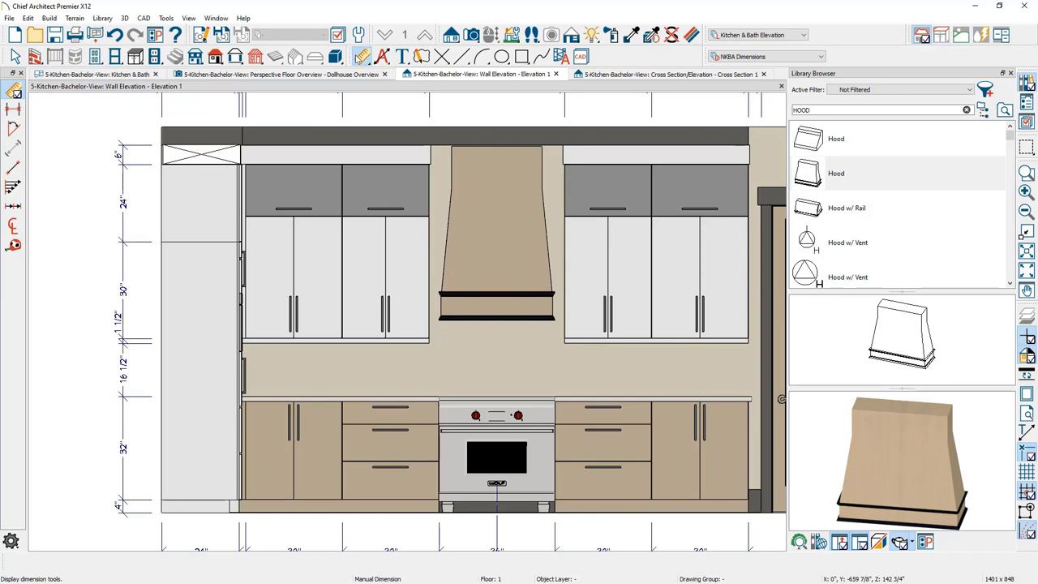
{"action": "left_click", "coordinate": [15, 111]}
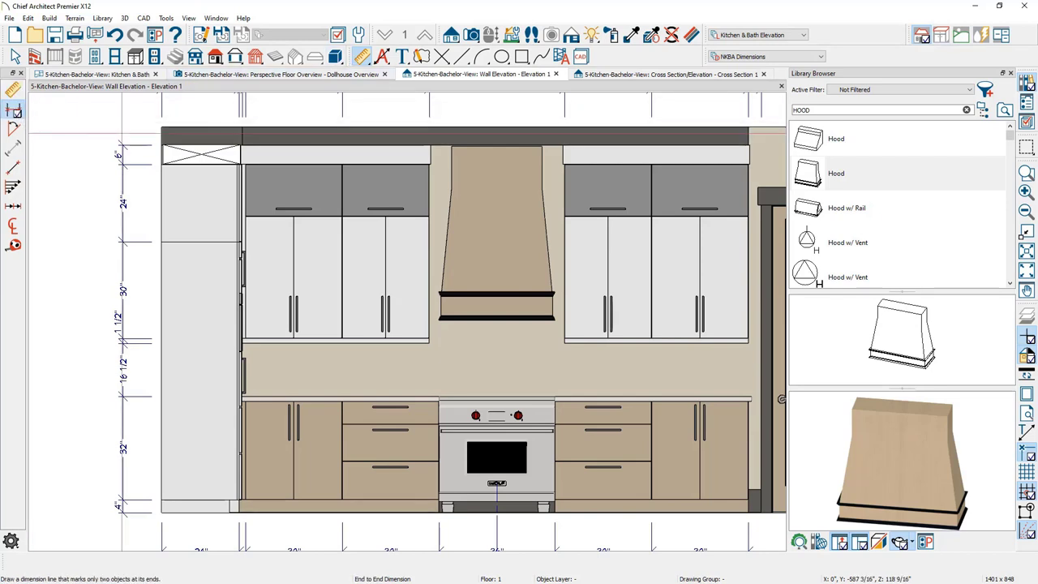
{"action": "left_click_drag", "start_coordinate": [202, 145], "coordinate": [215, 509]}
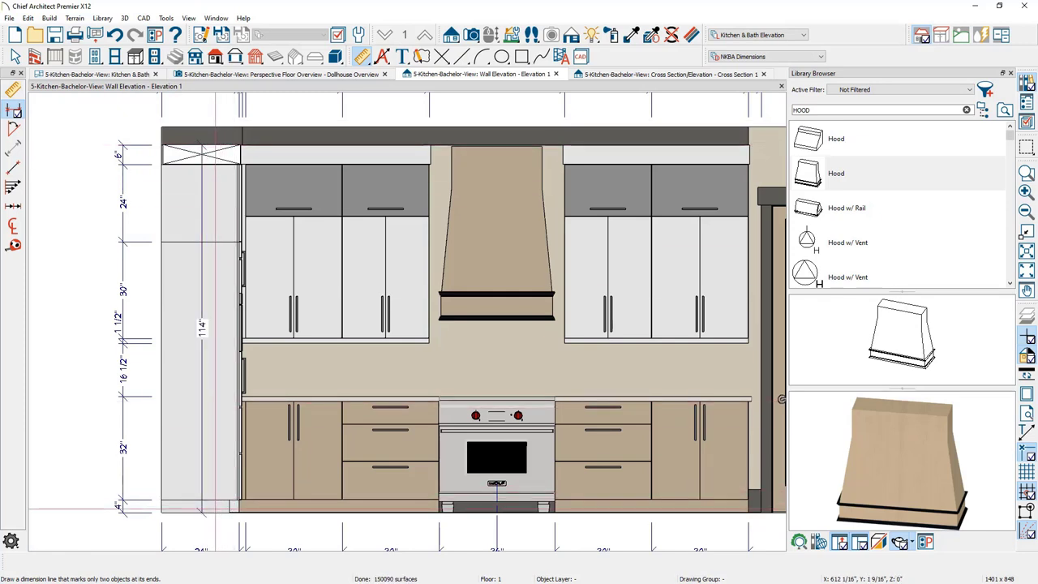
{"action": "left_click_drag", "start_coordinate": [197, 404], "coordinate": [91, 415]}
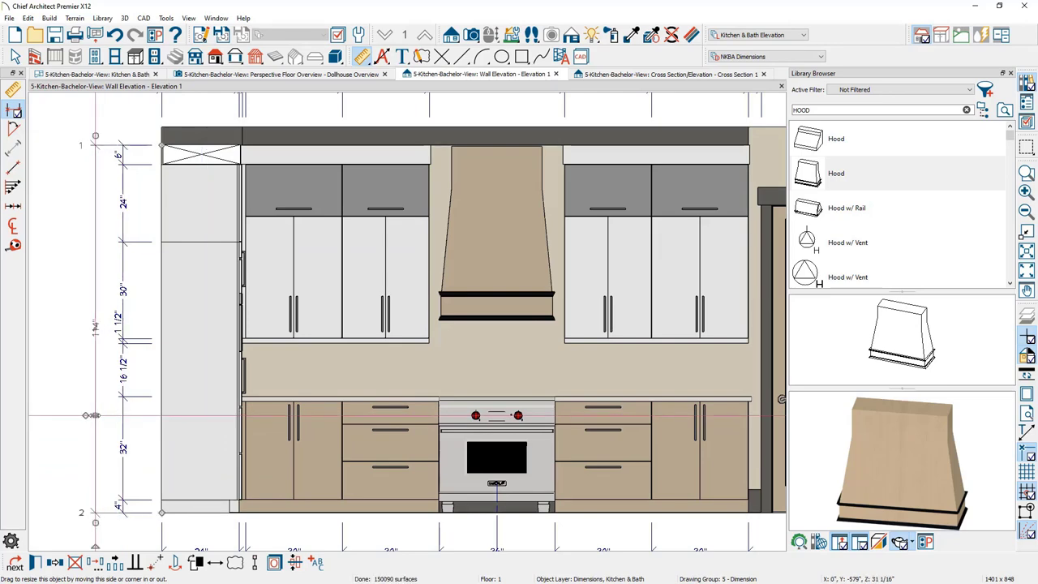
Step: Extend the new height dimension's upper end to the top of the dark band above the cabinets
{"action": "scroll", "coordinate": [91, 415], "scroll_direction": "down", "scroll_amount": 2}
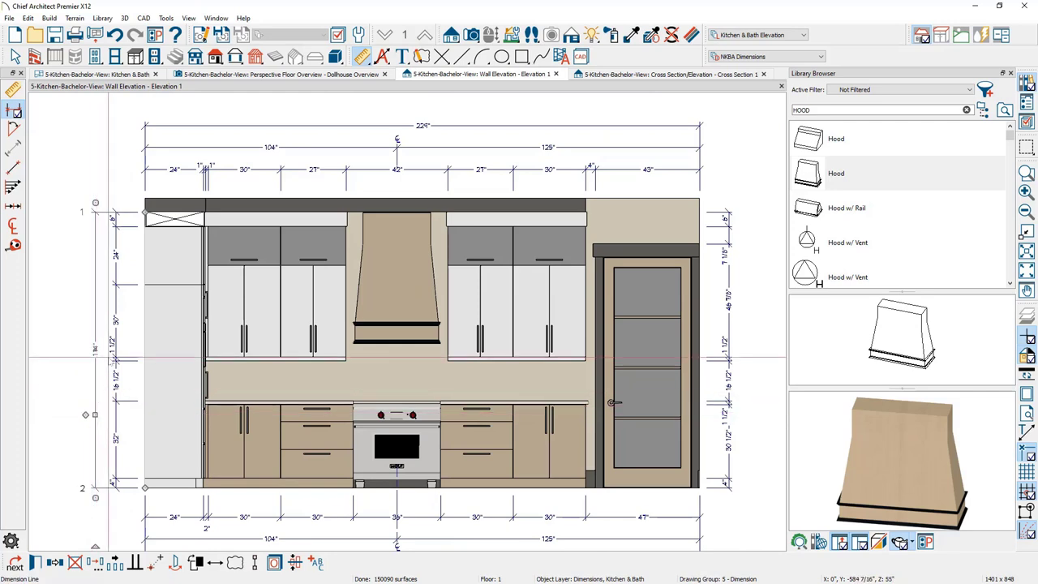
{"action": "left_click_drag", "start_coordinate": [140, 212], "coordinate": [154, 196]}
{"action": "left_click", "coordinate": [80, 371]}
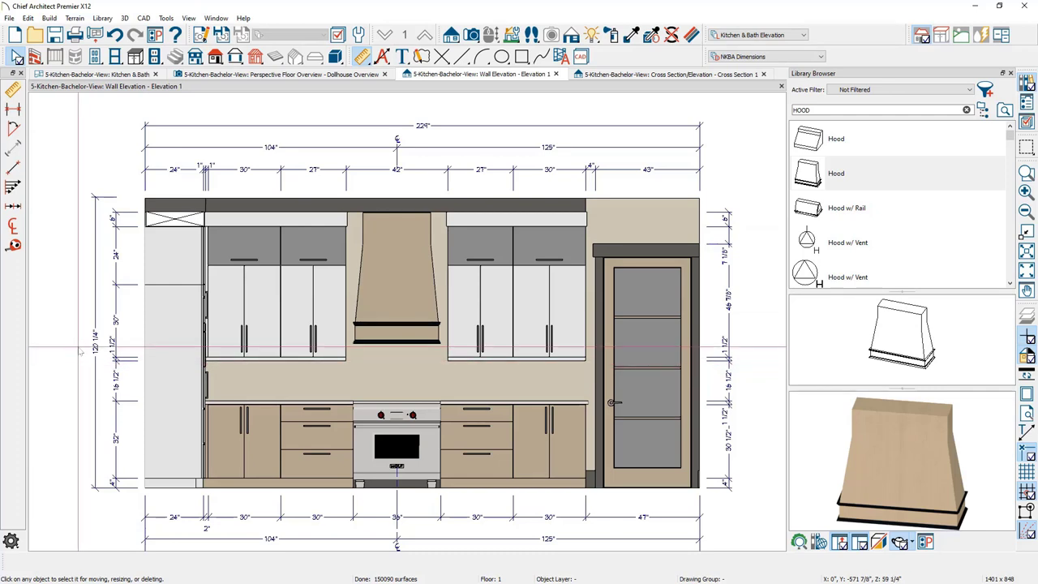
Step: Remove the 104"/125" centerline dimension above the elevation and move the overall width dimension down near the cabinet dimensions
{"action": "scroll", "coordinate": [80, 371], "scroll_direction": "up", "scroll_amount": 2}
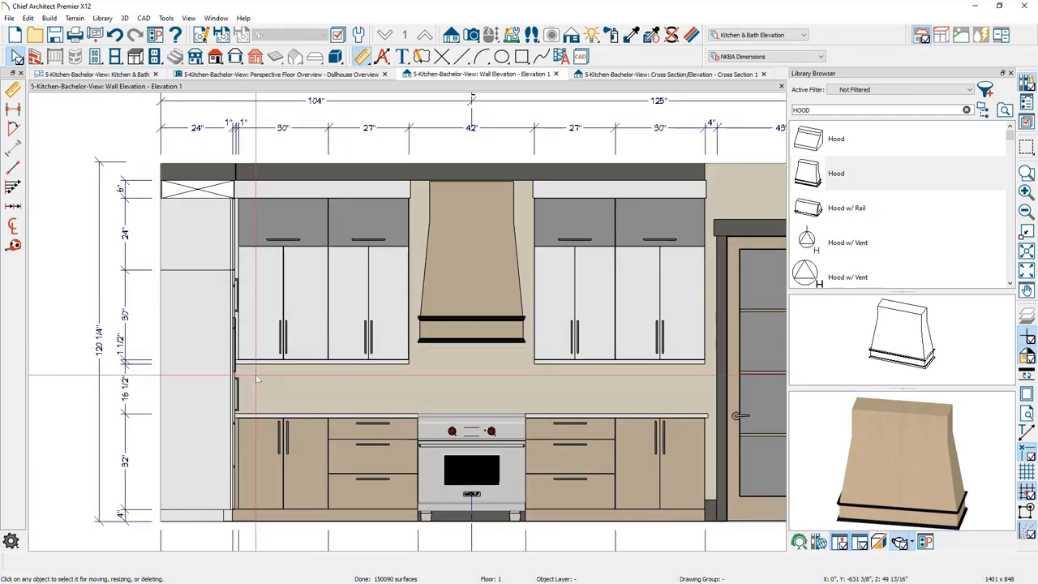
{"action": "scroll", "coordinate": [494, 389], "scroll_direction": "down", "scroll_amount": 1}
{"action": "scroll", "coordinate": [582, 422], "scroll_direction": "up", "scroll_amount": 1}
{"action": "scroll", "coordinate": [582, 422], "scroll_direction": "down", "scroll_amount": 1}
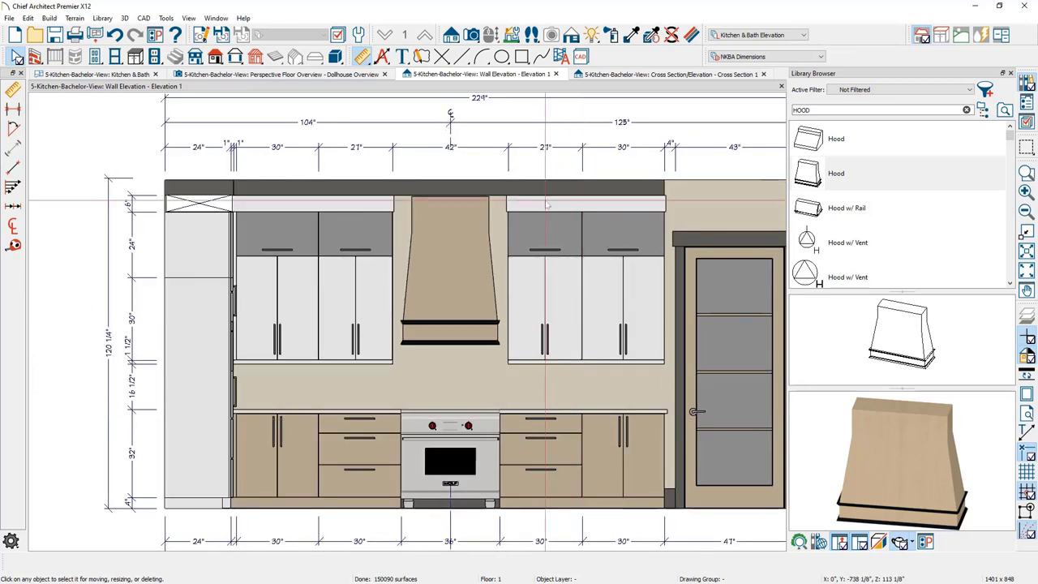
{"action": "left_click", "coordinate": [543, 122]}
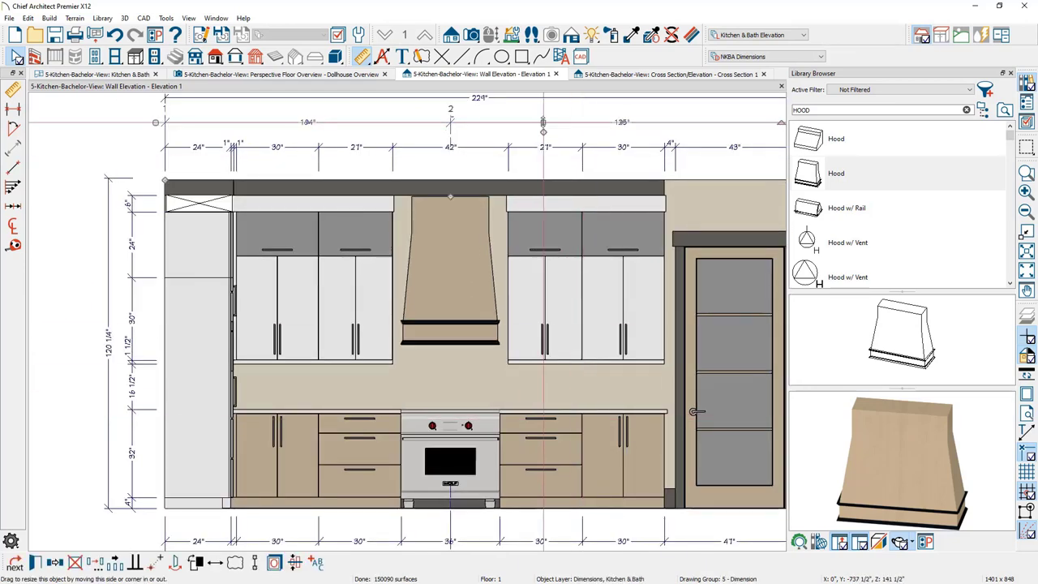
{"action": "mouse_move", "coordinate": [543, 122]}
{"action": "left_mouse_down"}
{"action": "mouse_move", "coordinate": [542, 100]}
{"action": "mouse_move", "coordinate": [540, 175]}
{"action": "left_mouse_up"}
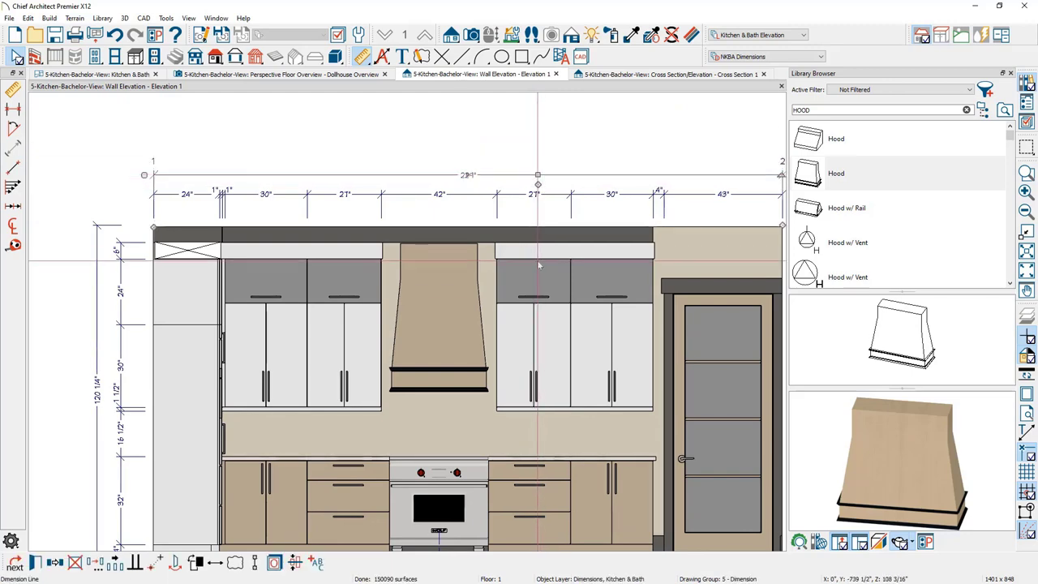
{"action": "middle_click_drag", "start_coordinate": [541, 357], "coordinate": [542, 327]}
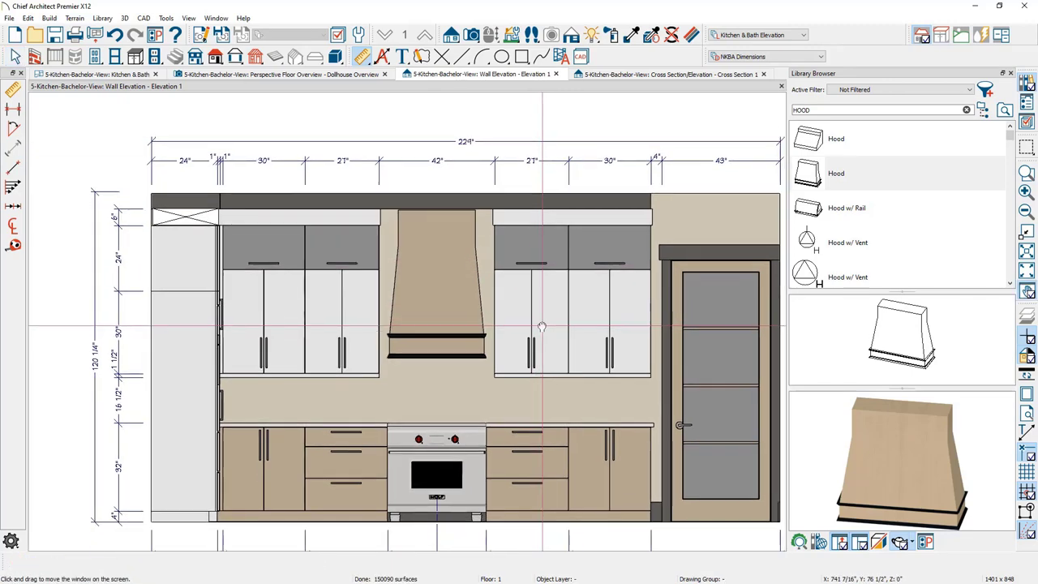
Step: Create a custom backsplash filling the wall area between the countertop and wall cabinets, including behind the range hood
{"action": "scroll", "coordinate": [523, 365], "scroll_direction": "up", "scroll_amount": 3}
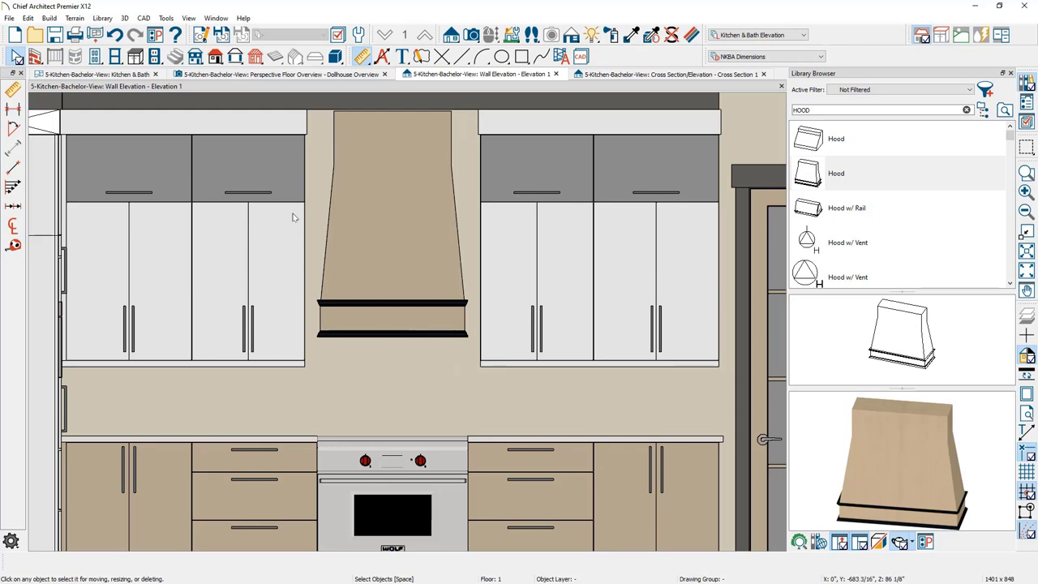
{"action": "left_click", "coordinate": [135, 56]}
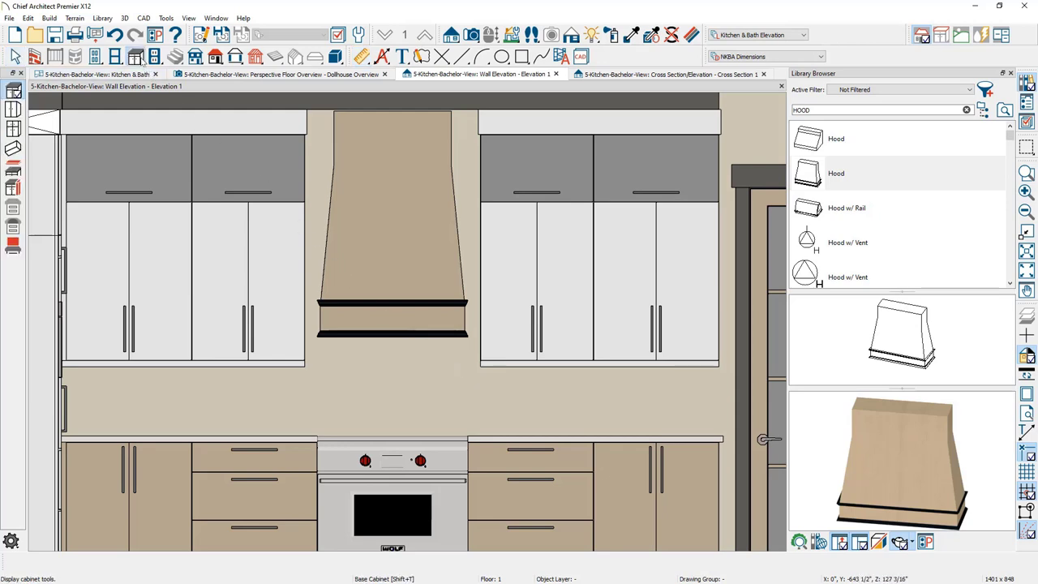
{"action": "left_click", "coordinate": [13, 247]}
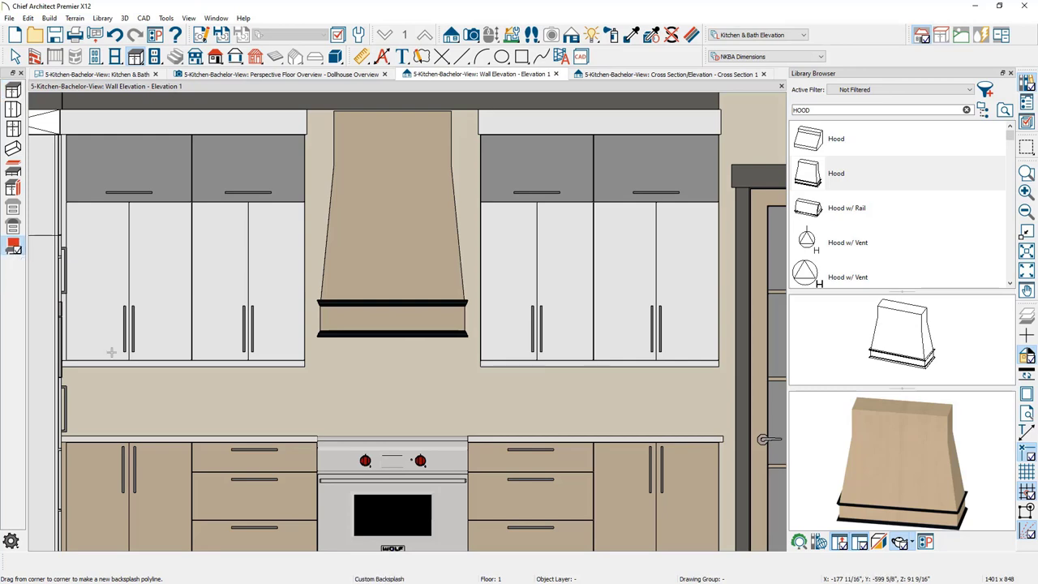
{"action": "left_click", "coordinate": [250, 386]}
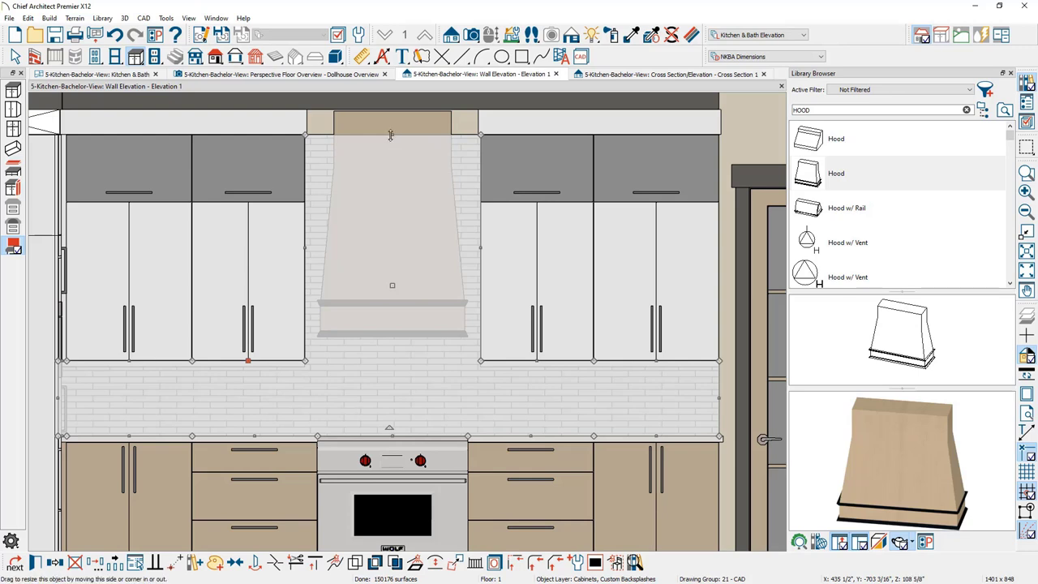
Step: Try lowering the backsplash edge beneath the range hood and changing that edge to an arc
{"action": "left_click_drag", "start_coordinate": [393, 354], "coordinate": [393, 398]}
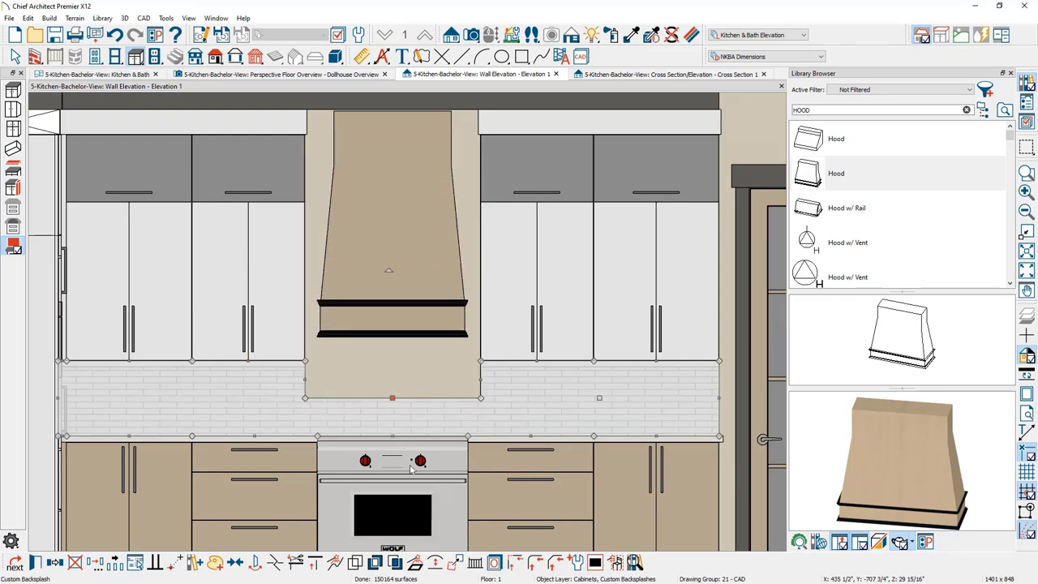
{"action": "left_click", "coordinate": [436, 562]}
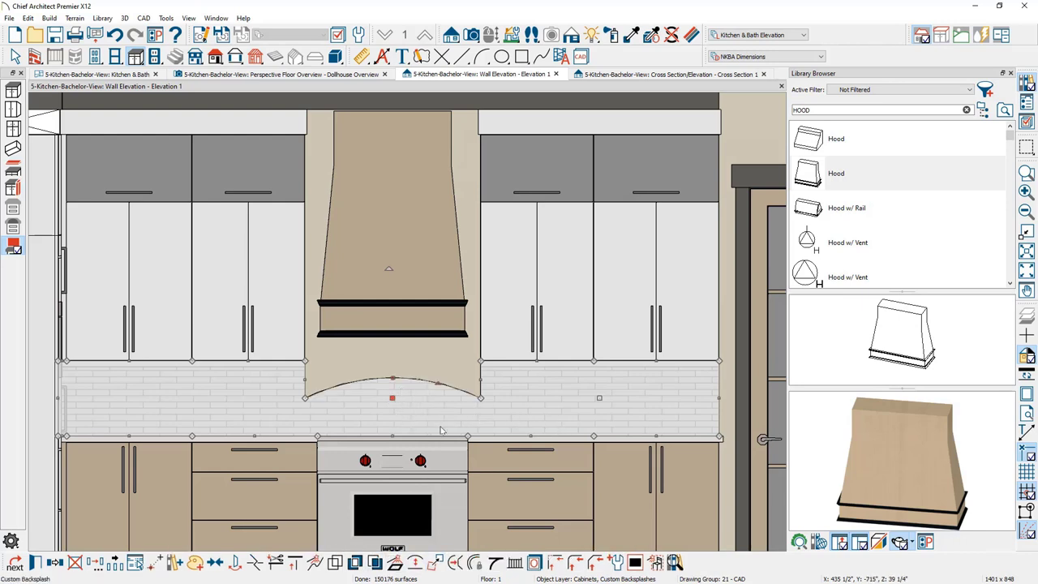
{"action": "key", "text": "Escape"}
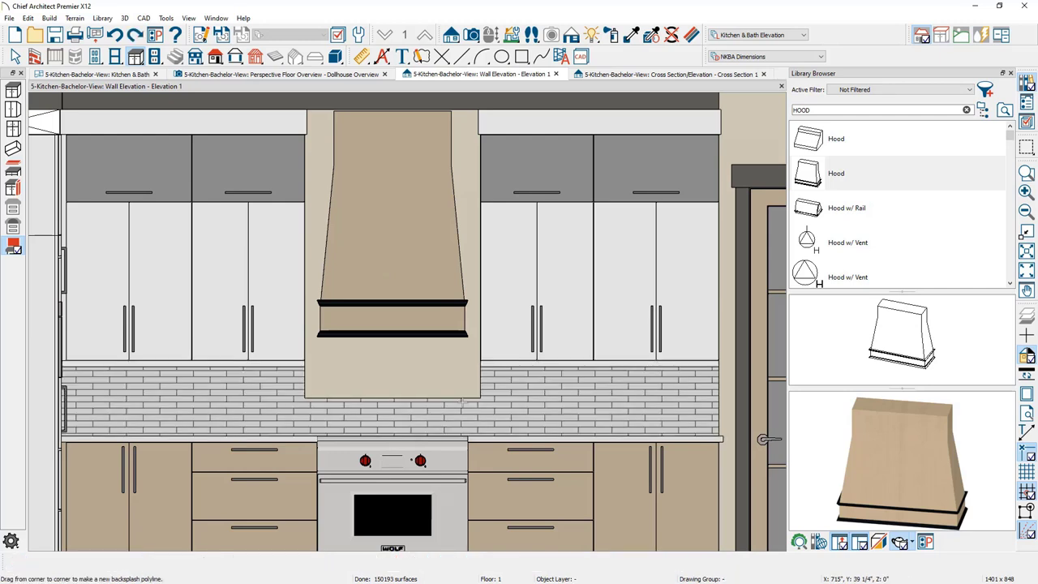
Step: Raise the backsplash behind the hood to the underside of the dark band and stretch the hood's top to meet it
{"action": "left_click", "coordinate": [461, 404]}
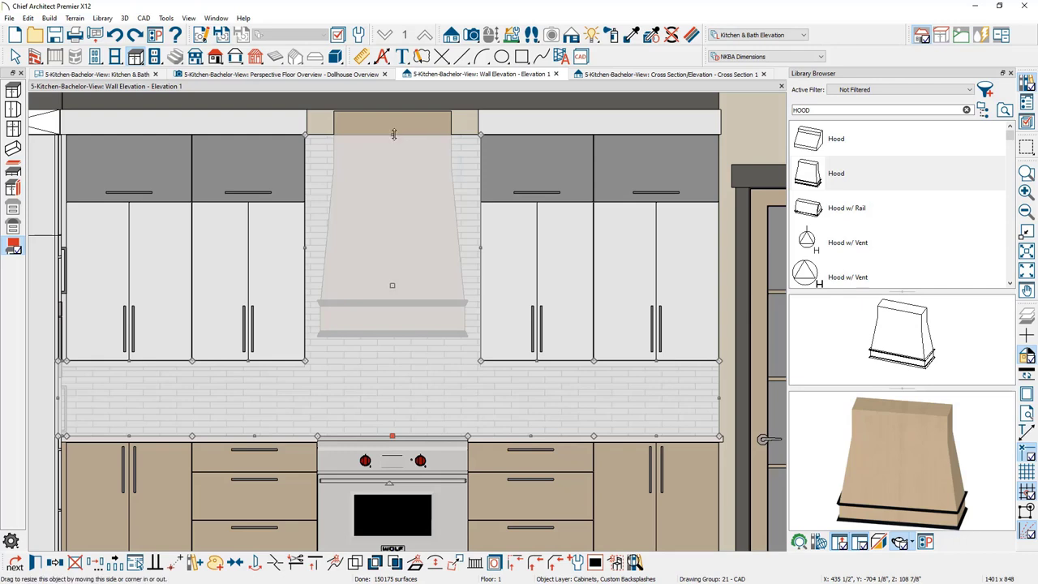
{"action": "left_click_drag", "start_coordinate": [387, 123], "coordinate": [376, 109]}
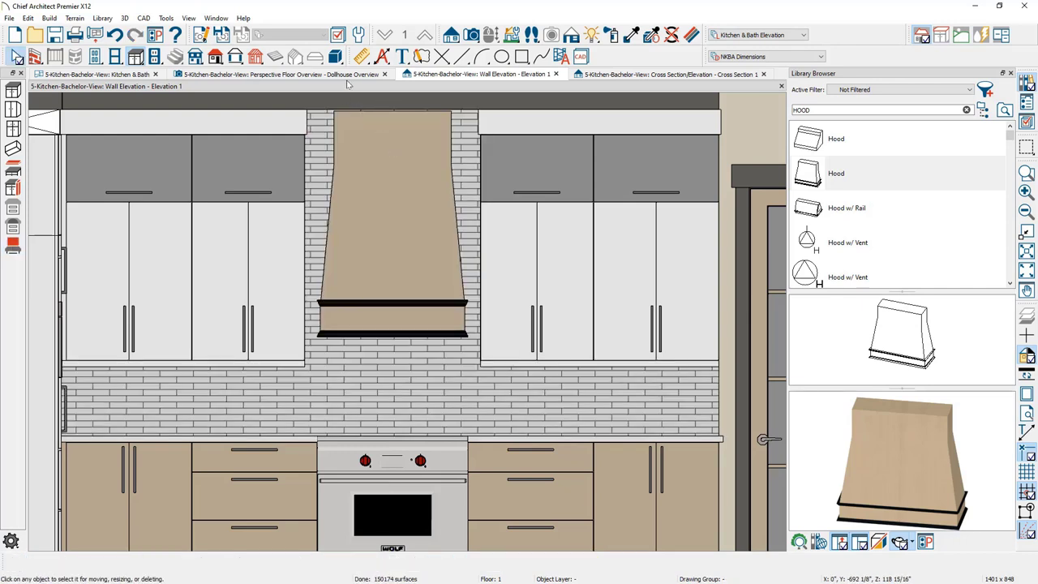
{"action": "scroll", "coordinate": [401, 110], "scroll_direction": "up", "scroll_amount": 3}
{"action": "left_click", "coordinate": [398, 119]}
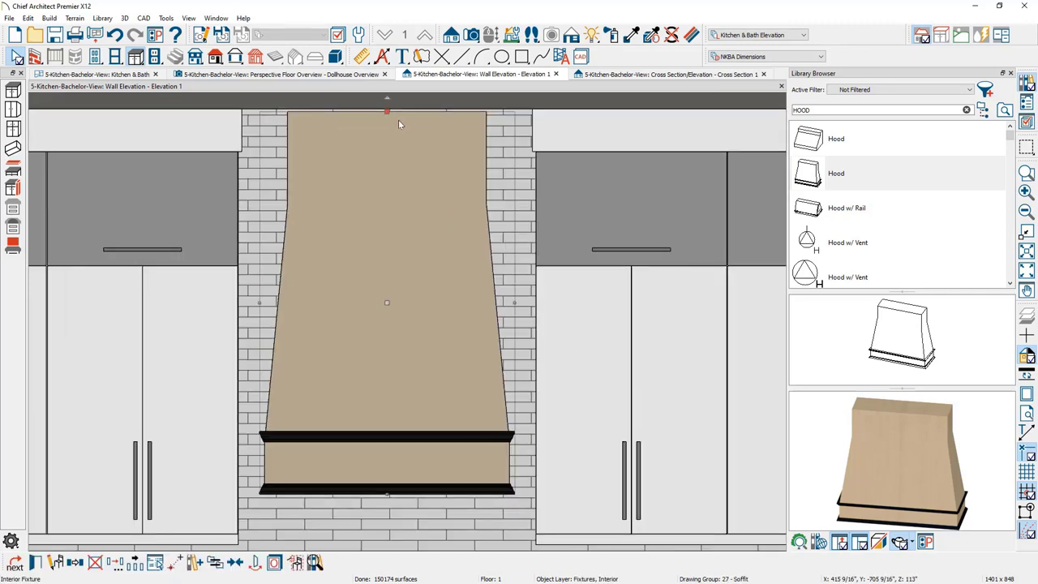
{"action": "left_click_drag", "start_coordinate": [387, 111], "coordinate": [385, 113]}
{"action": "key", "text": "Escape"}
{"action": "scroll", "coordinate": [397, 146], "scroll_direction": "down", "scroll_amount": 5}
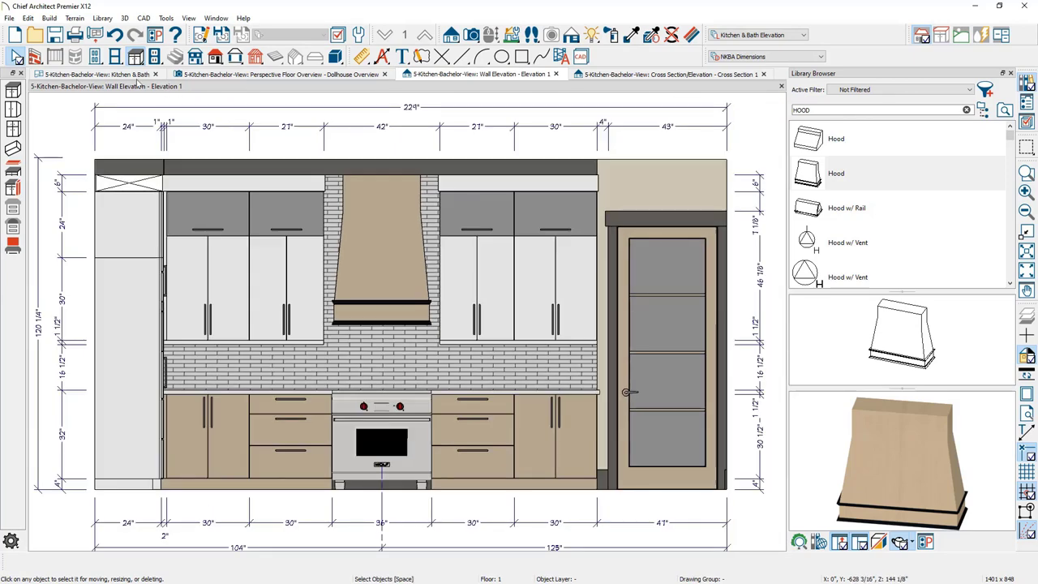
Step: Place the "Island, Bachelor View" block from the user catalog's Kitchen folder into the kitchen in the Kitchen & Bath floor plan
{"action": "left_click", "coordinate": [133, 75]}
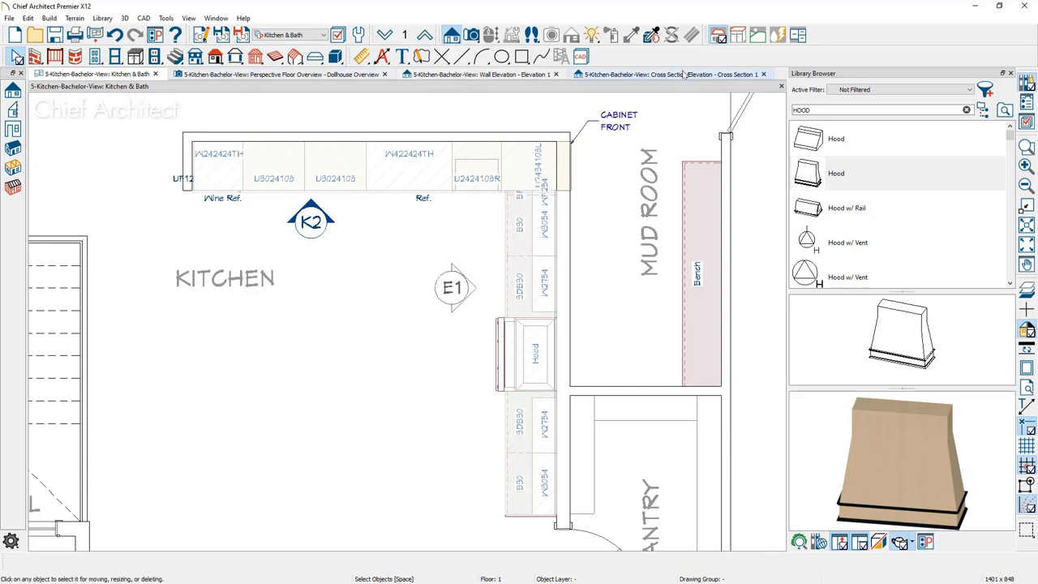
{"action": "left_click", "coordinate": [967, 110]}
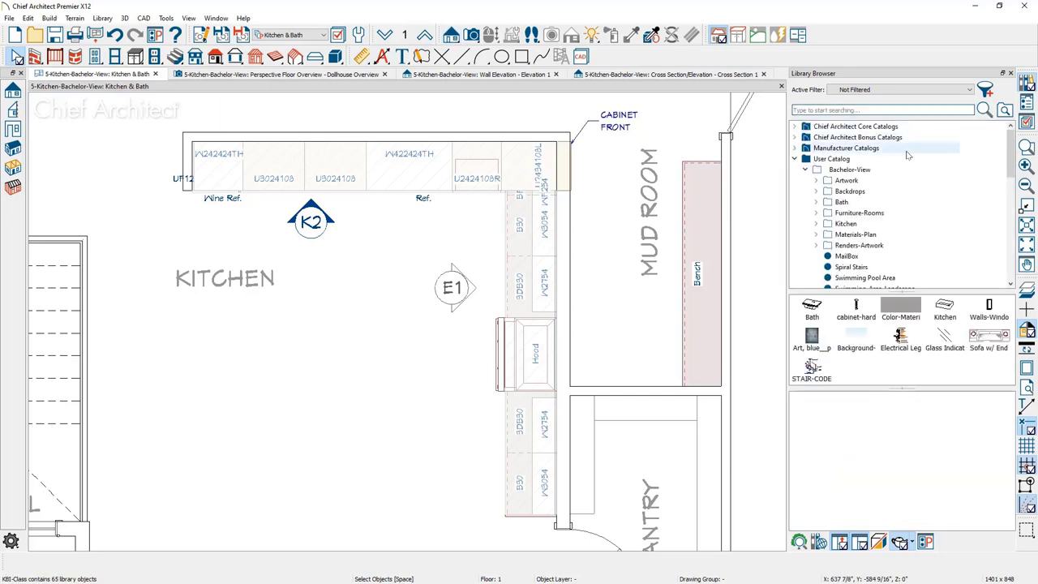
{"action": "left_click", "coordinate": [817, 224]}
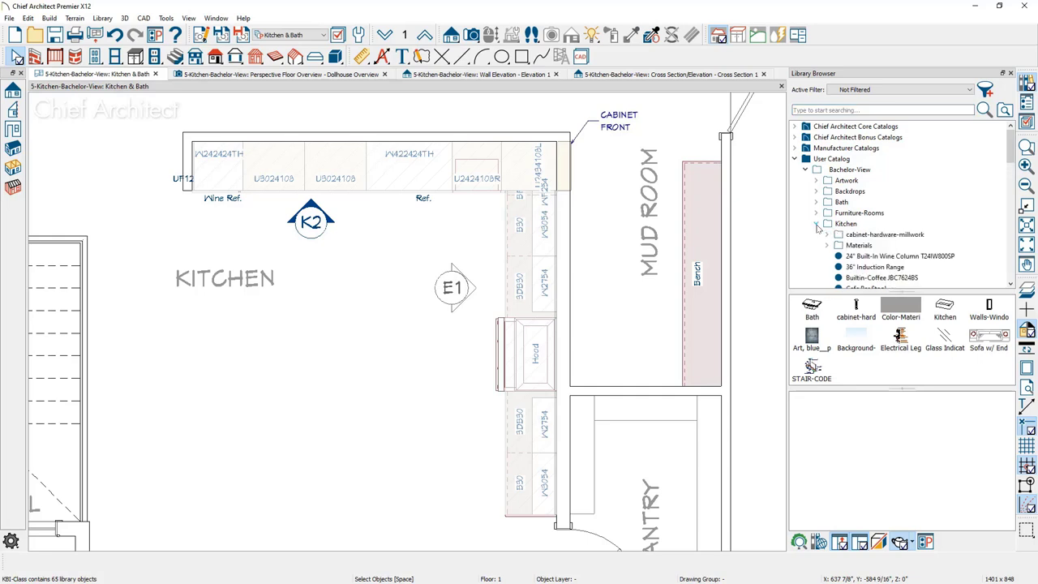
{"action": "left_click", "coordinate": [849, 227]}
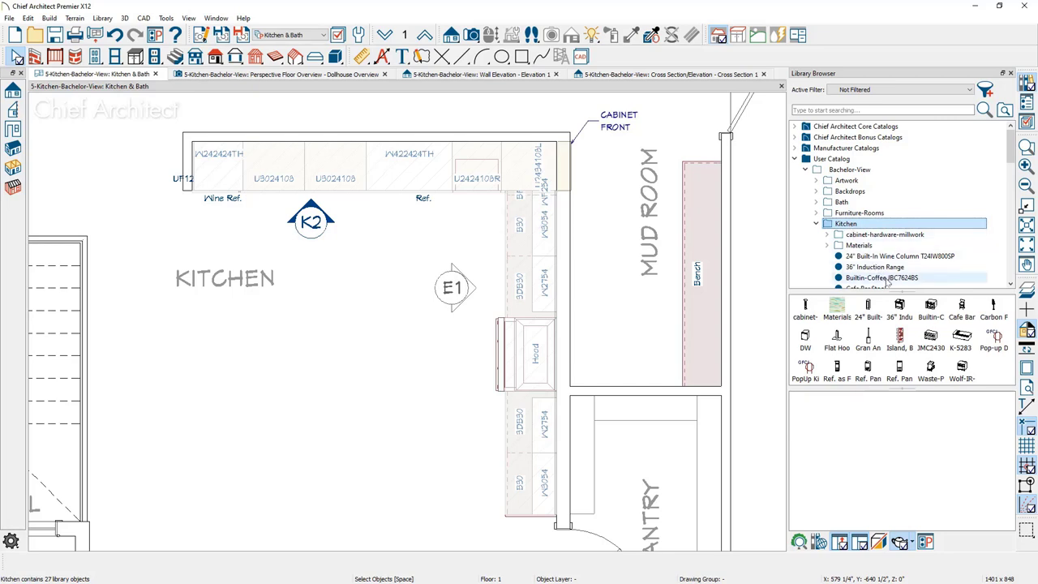
{"action": "left_click", "coordinate": [909, 349]}
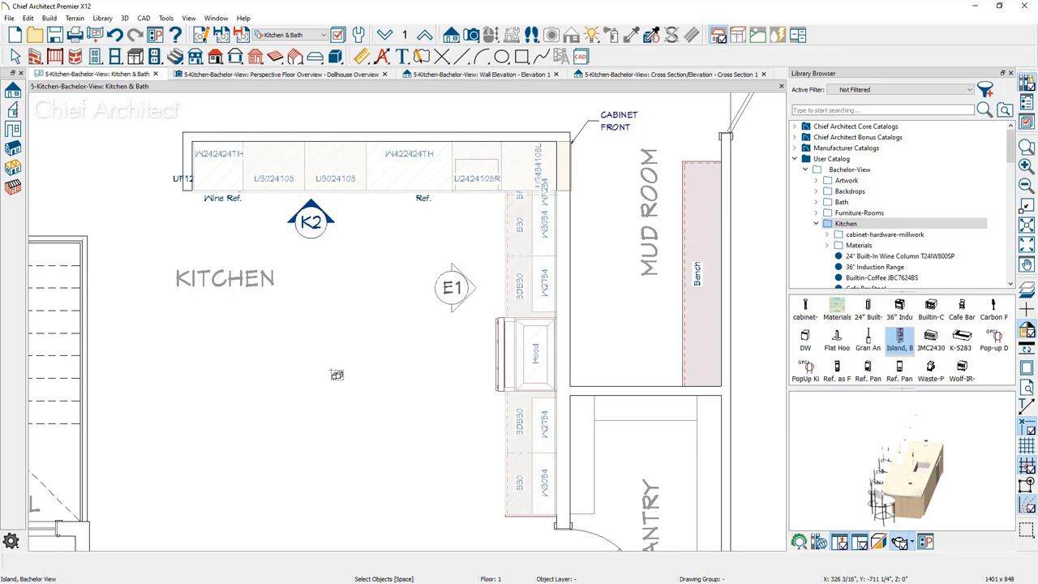
{"action": "left_click", "coordinate": [337, 374]}
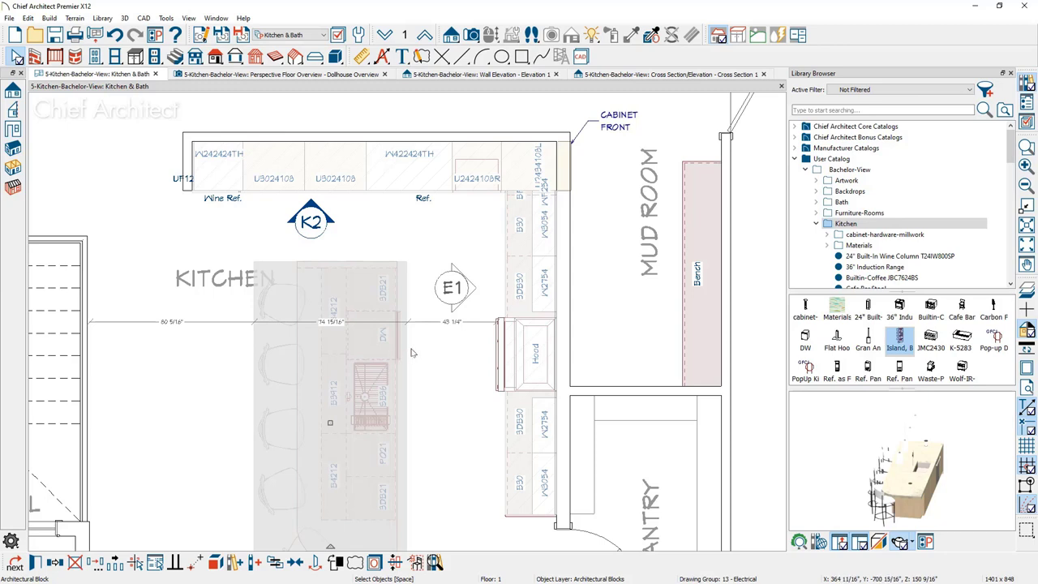
Step: Set the clearance between the island and the range front to 46 inches
{"action": "left_click", "coordinate": [449, 327]}
{"action": "key", "text": "BackSpace"}
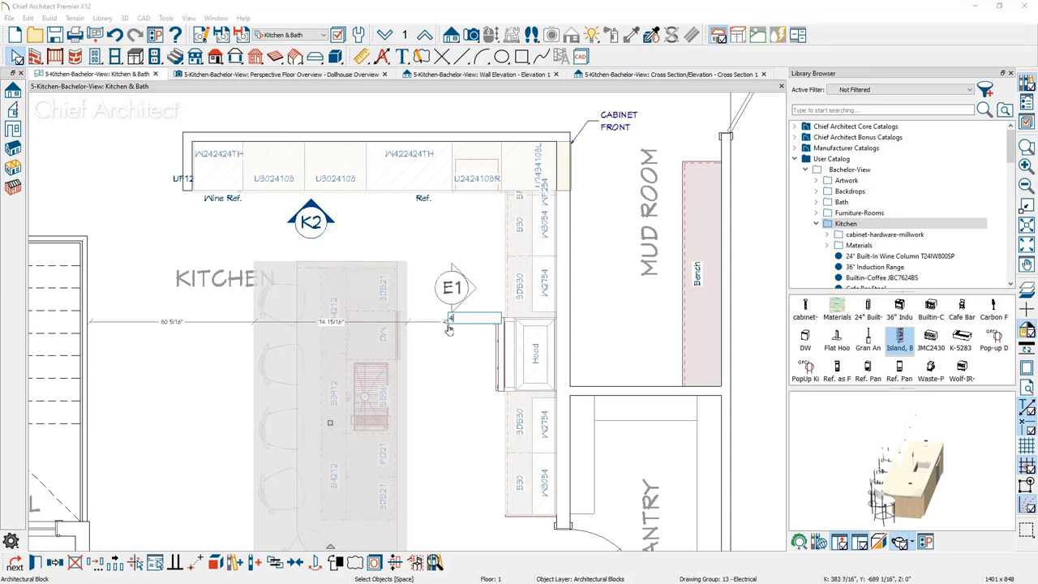
{"action": "type", "text": "46"}
{"action": "key", "text": "Return"}
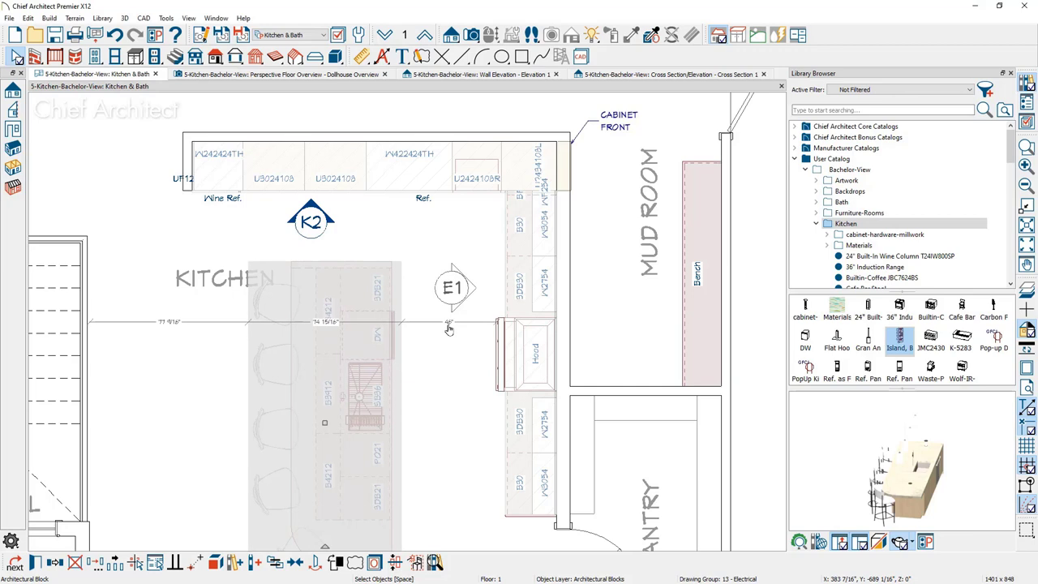
Step: Set the clearance between the island's end and the front of the tall refrigerator cabinets to 46 inches
{"action": "left_click", "coordinate": [386, 258]}
{"action": "left_click", "coordinate": [427, 237]}
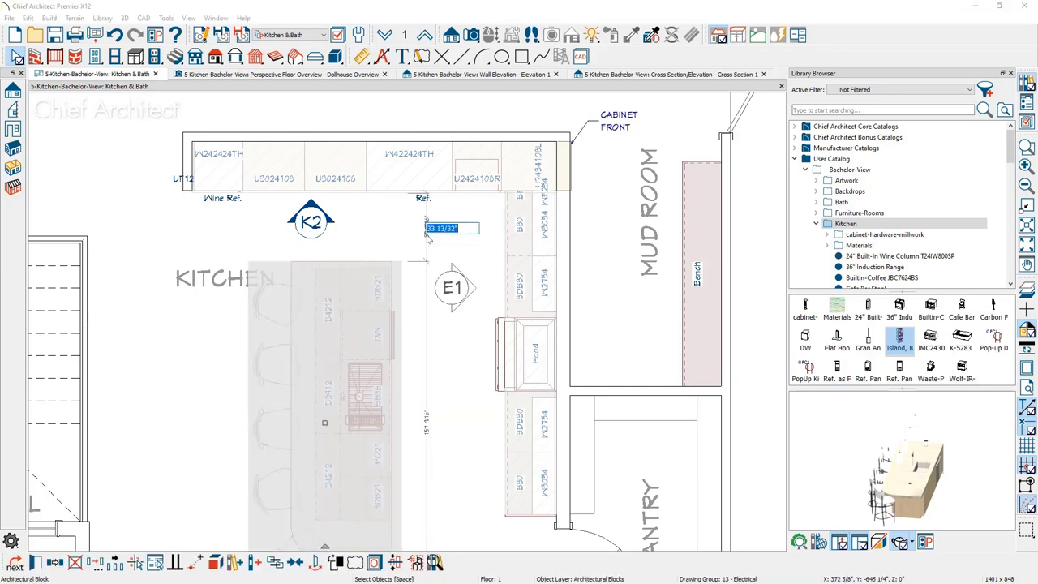
{"action": "type", "text": "46"}
{"action": "key", "text": "Return"}
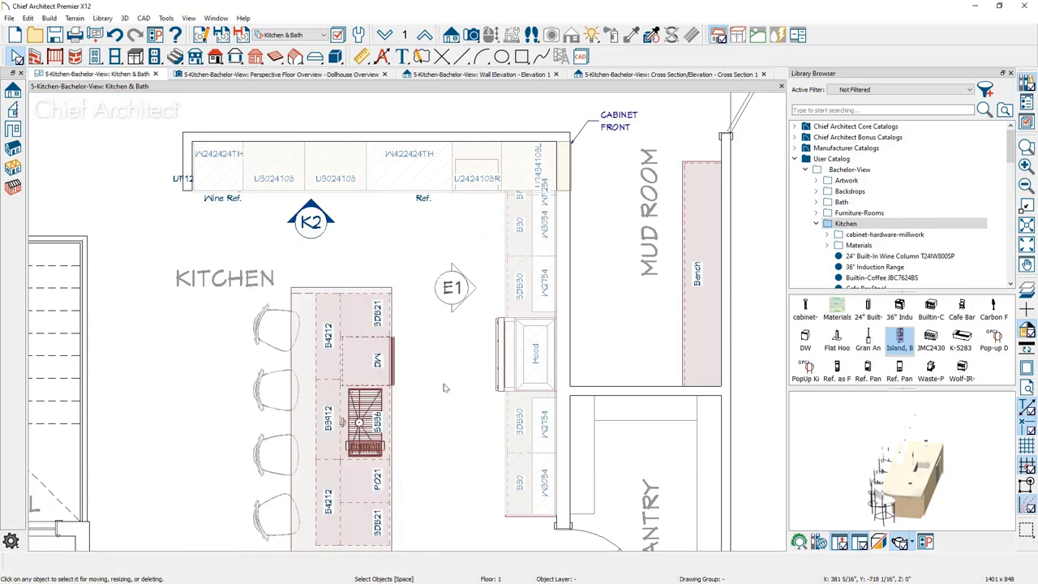
{"action": "middle_click_drag", "start_coordinate": [441, 387], "coordinate": [473, 307]}
{"action": "key", "text": "space"}
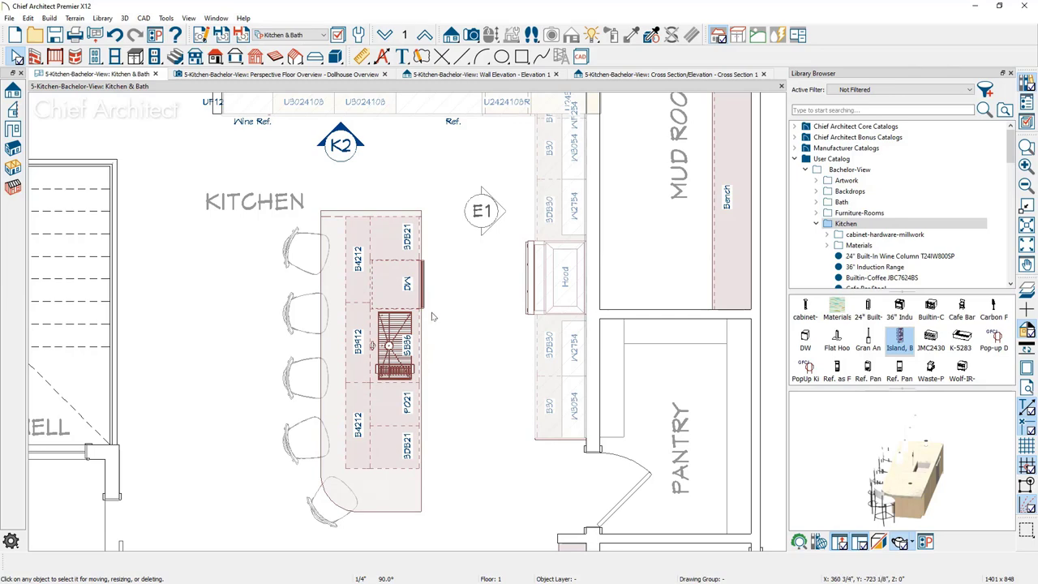
Step: Show the kitchen in the Dollhouse Overview camera and change its rendering technique from vector to a realistic textured appearance
{"action": "left_click", "coordinate": [354, 75]}
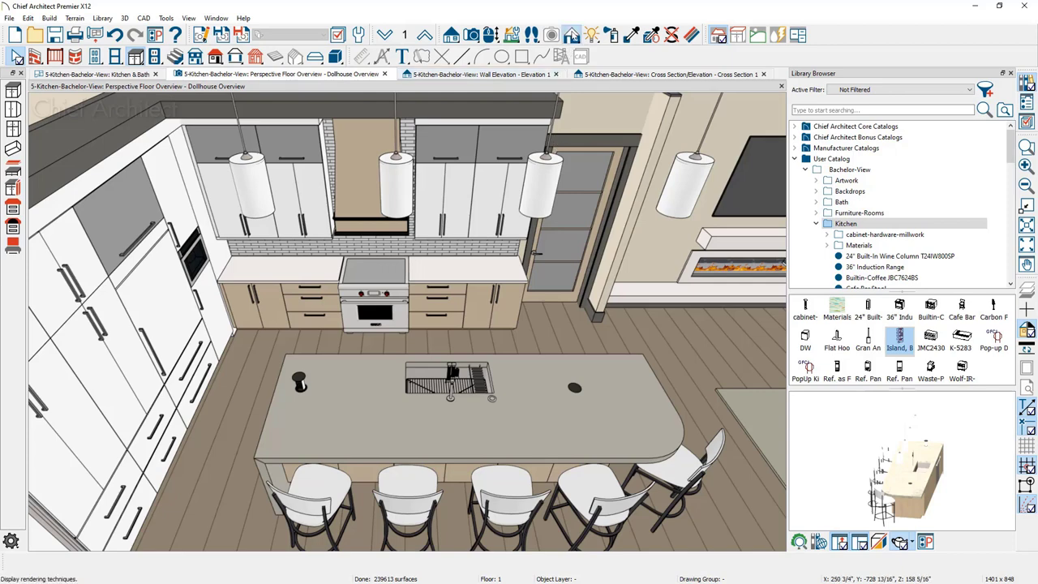
{"action": "left_click", "coordinate": [135, 56]}
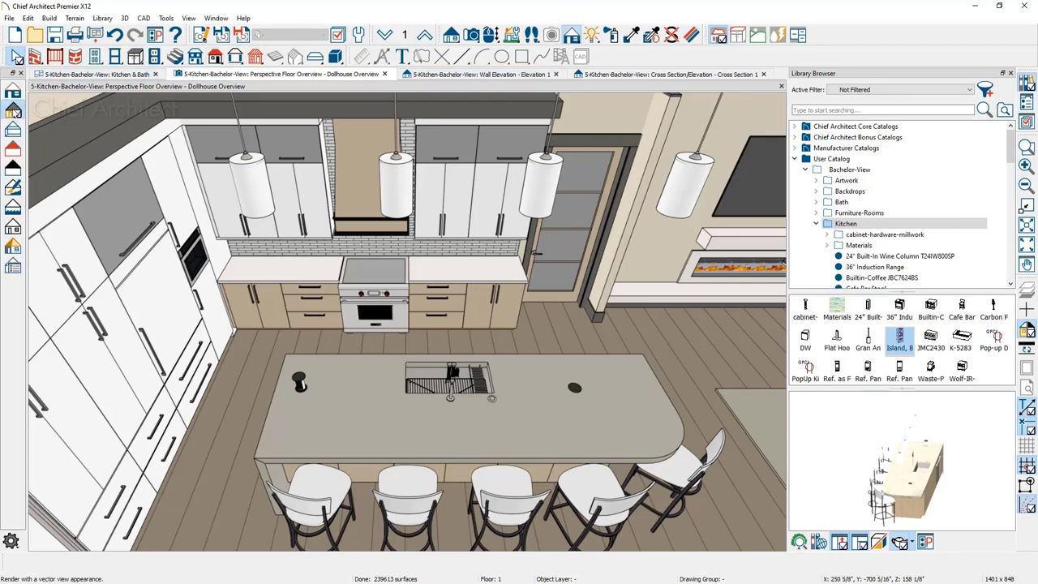
{"action": "left_click", "coordinate": [13, 92]}
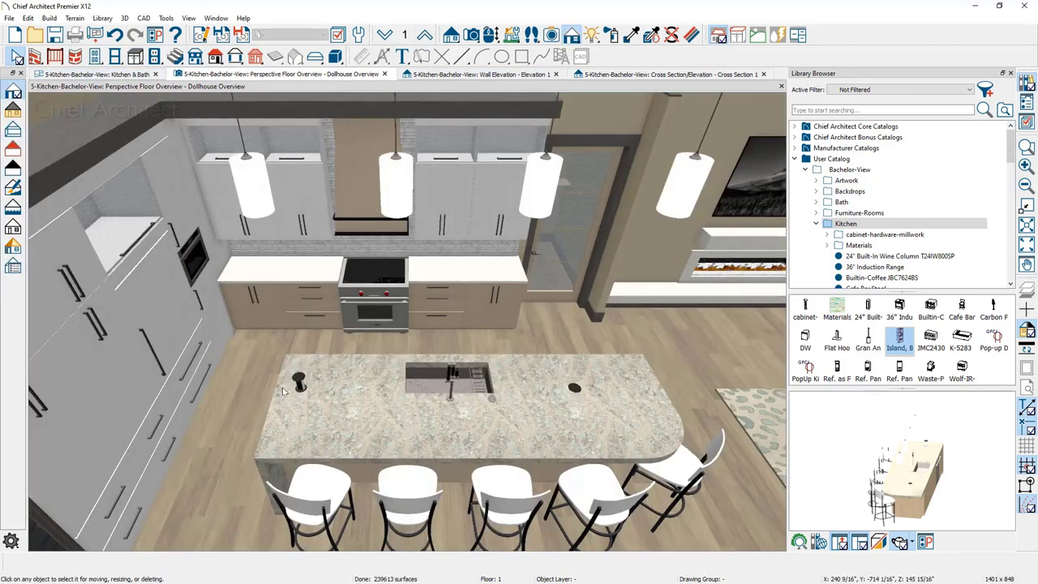
{"action": "middle_click_drag", "start_coordinate": [305, 419], "coordinate": [305, 398]}
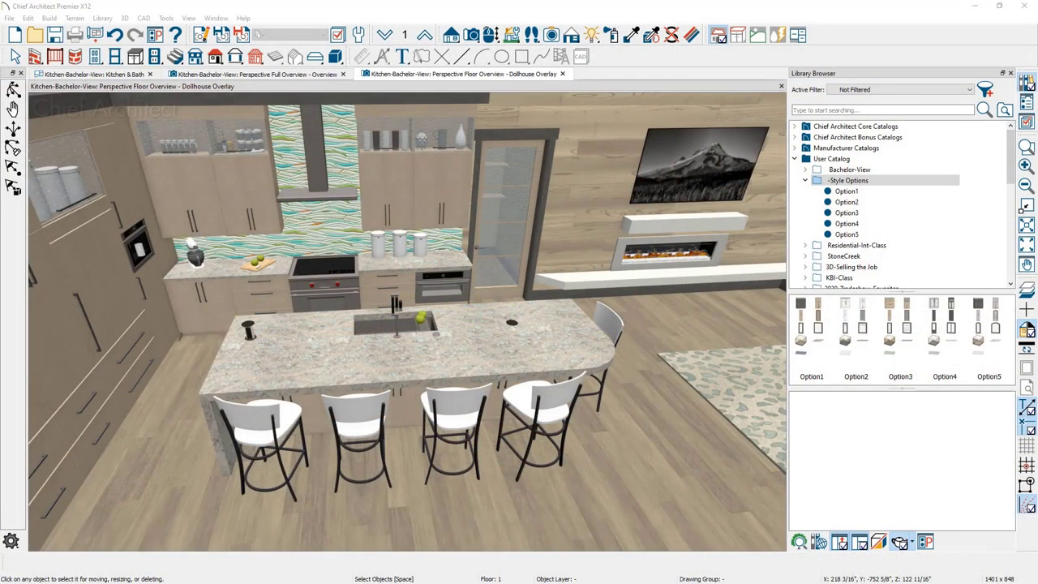
Step: Apply the Option1 style palette from the user catalog's Style Options folder to the whole kitchen using Room Mode
{"action": "left_click", "coordinate": [882, 193]}
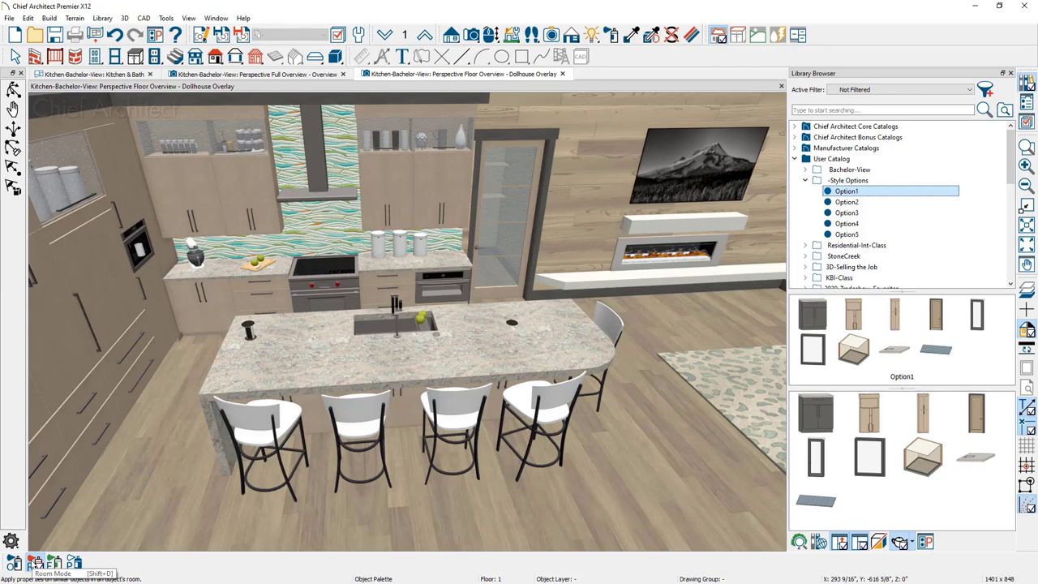
{"action": "left_click", "coordinate": [35, 563]}
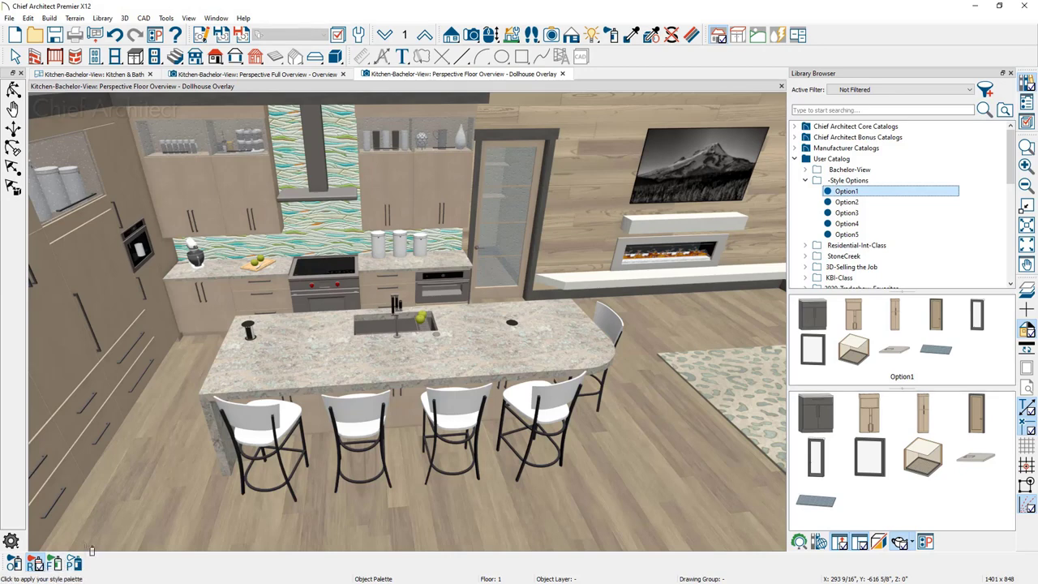
{"action": "left_click", "coordinate": [118, 490]}
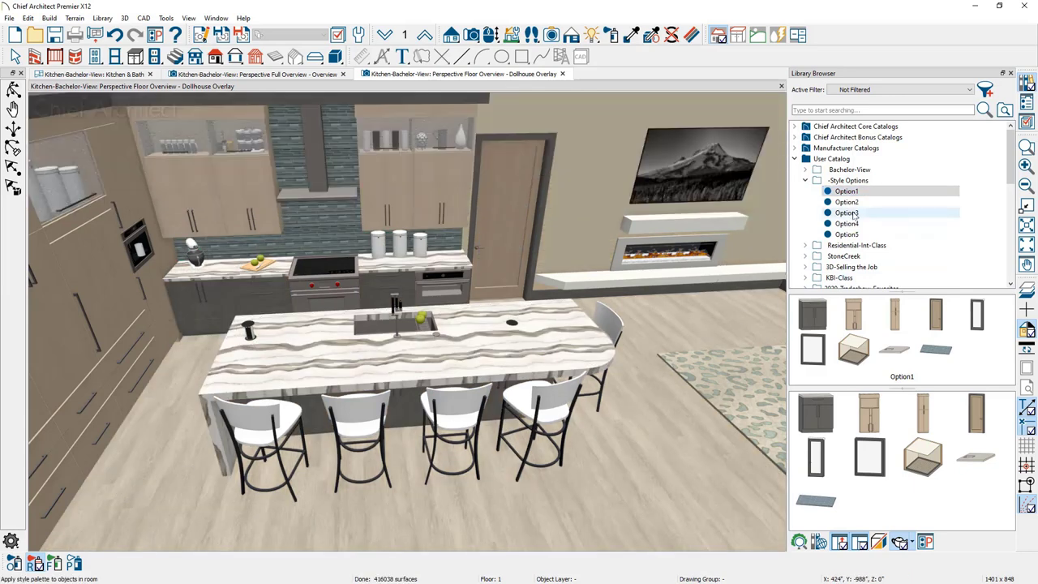
Step: Apply the Option2 style palette to the kitchen, followed by the Option3 style palette
{"action": "left_click", "coordinate": [855, 205]}
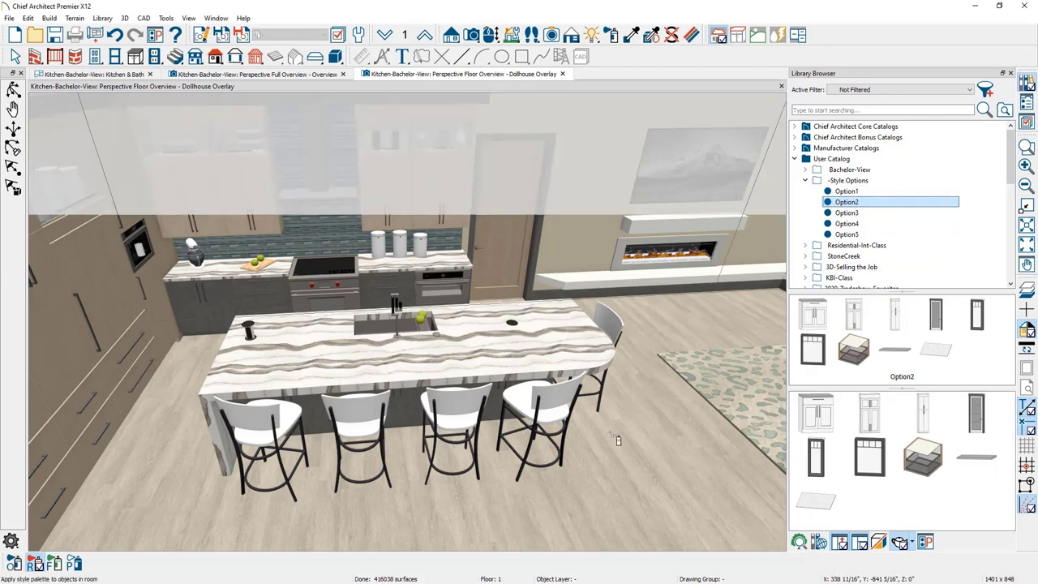
{"action": "left_click", "coordinate": [602, 459]}
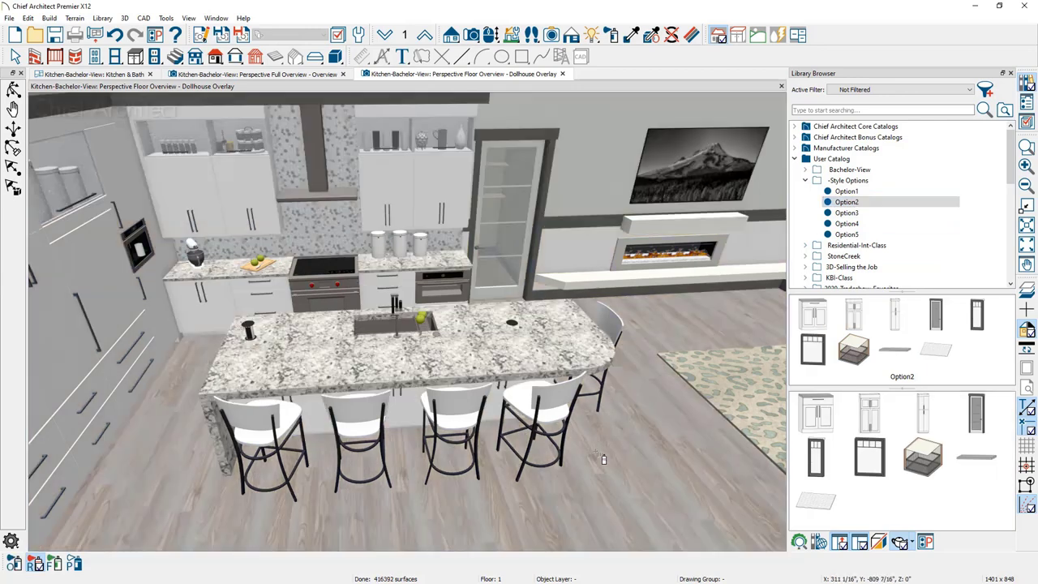
{"action": "left_click", "coordinate": [913, 213]}
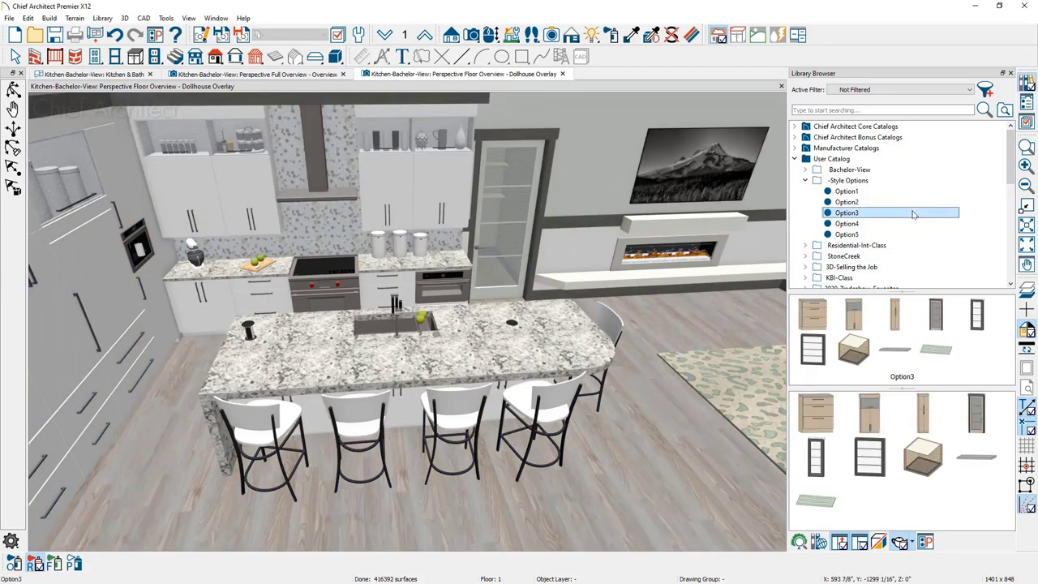
{"action": "left_click", "coordinate": [623, 456]}
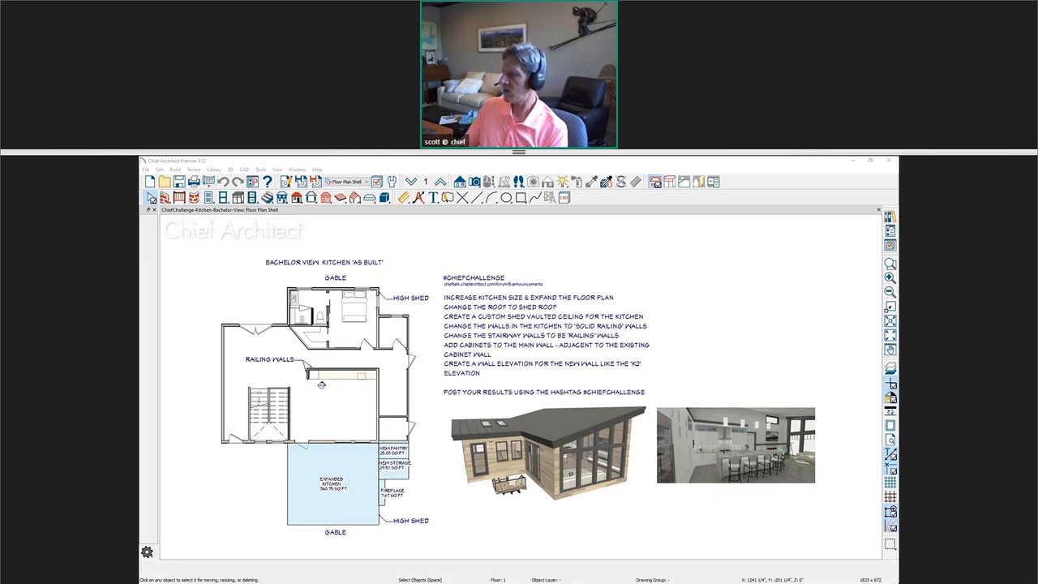
Step: Switch to Windows Photo Viewer and advance from the kitchen layout sheet to the Learning Resources slide
{"action": "key", "text": "alt+Tab"}
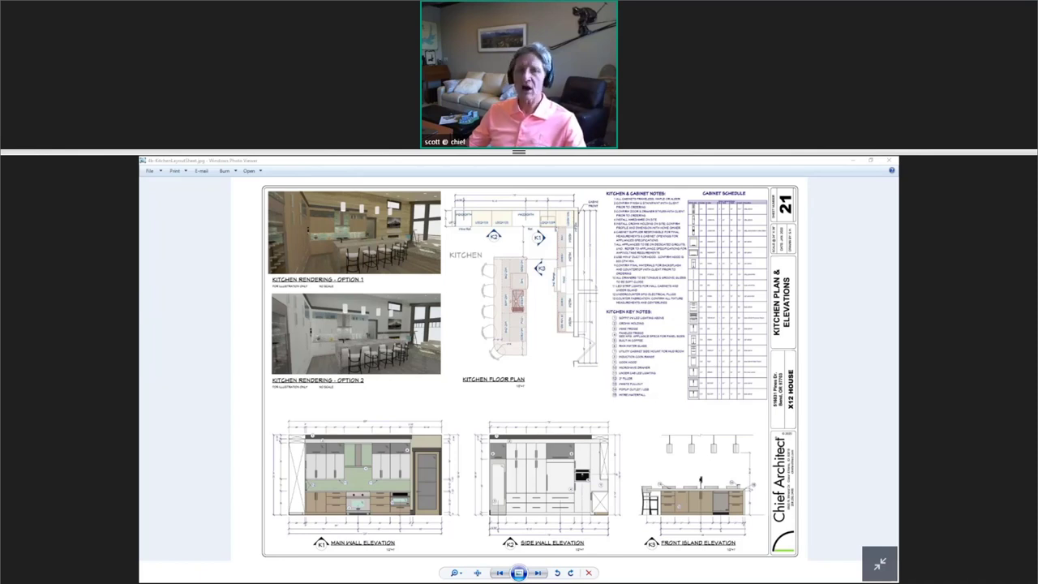
{"action": "key", "text": "Right"}
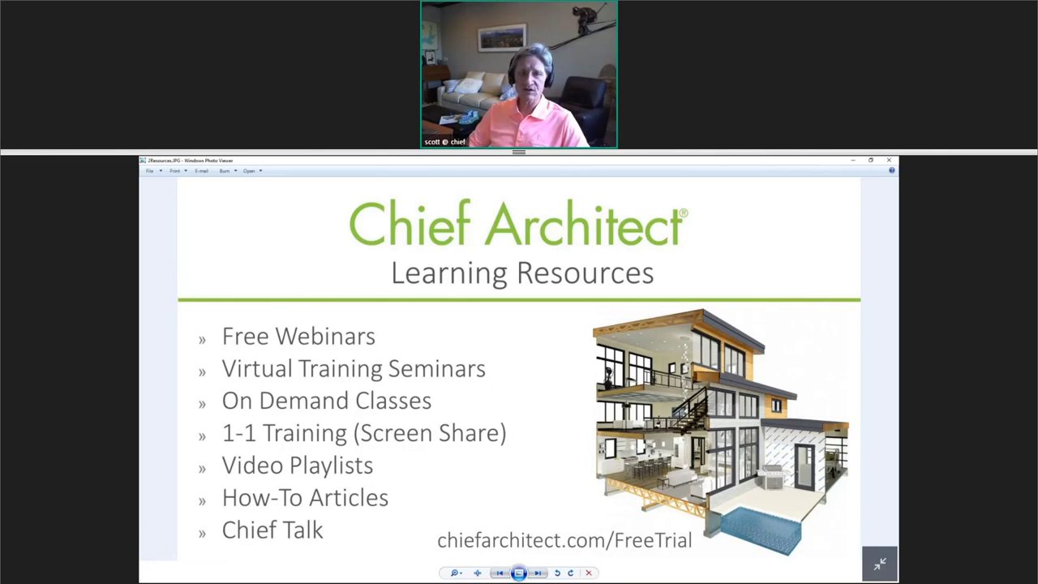
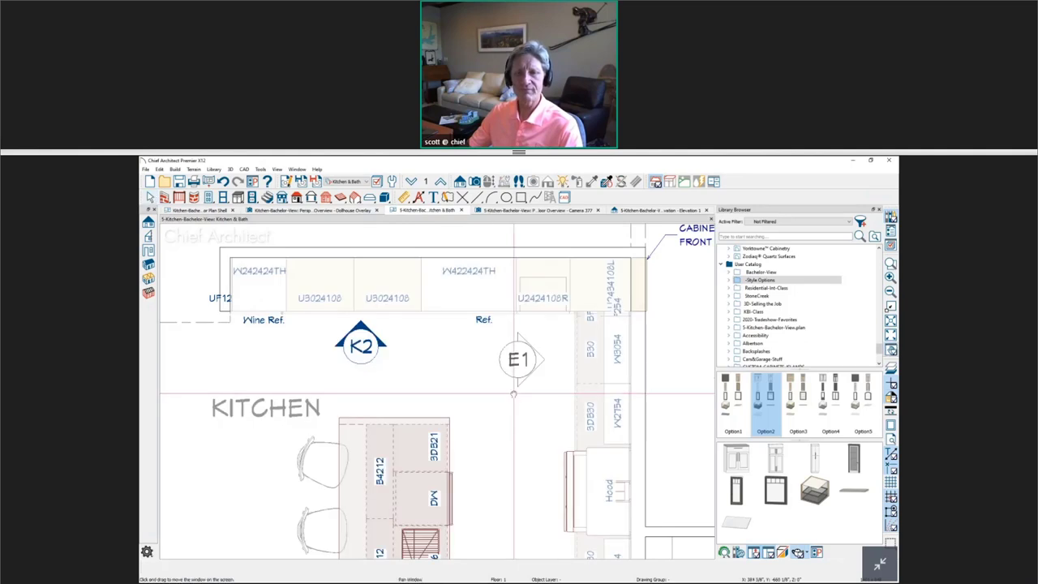
Step: Browse the "Kitchen - short list" folder under 2020-Tradeshow-Favorites in the user catalog and preview the glass hood
{"action": "scroll", "coordinate": [468, 349], "scroll_direction": "down", "scroll_amount": 3}
{"action": "middle_click_drag", "start_coordinate": [569, 427], "coordinate": [576, 408]}
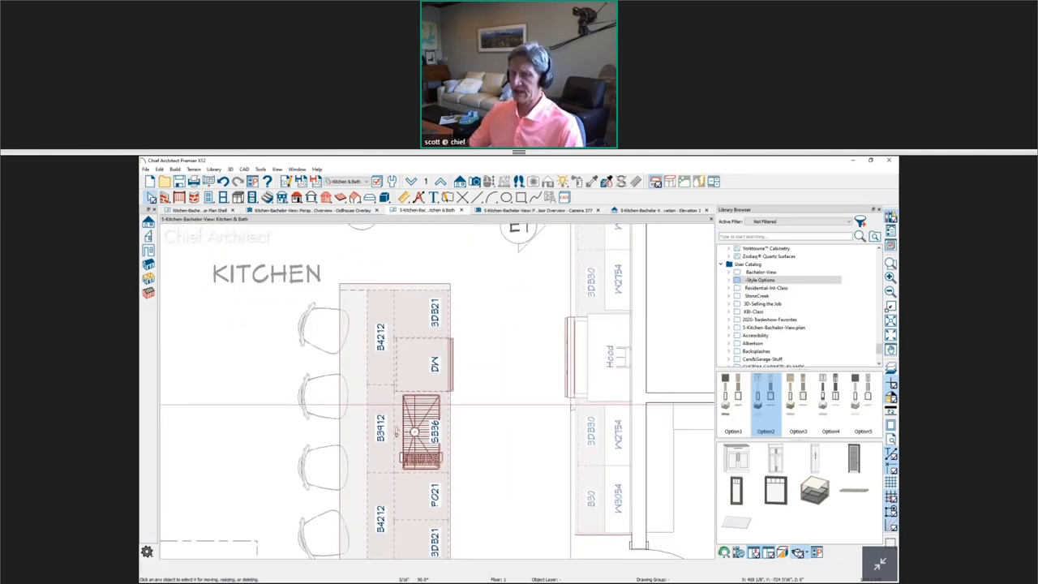
{"action": "middle_click_drag", "start_coordinate": [395, 432], "coordinate": [404, 351]}
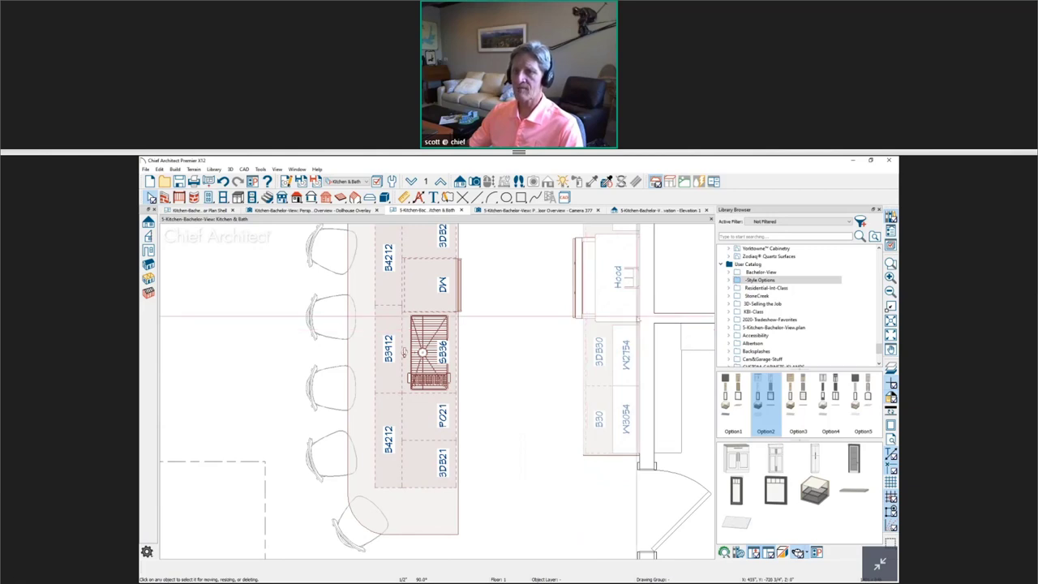
{"action": "left_click", "coordinate": [769, 265]}
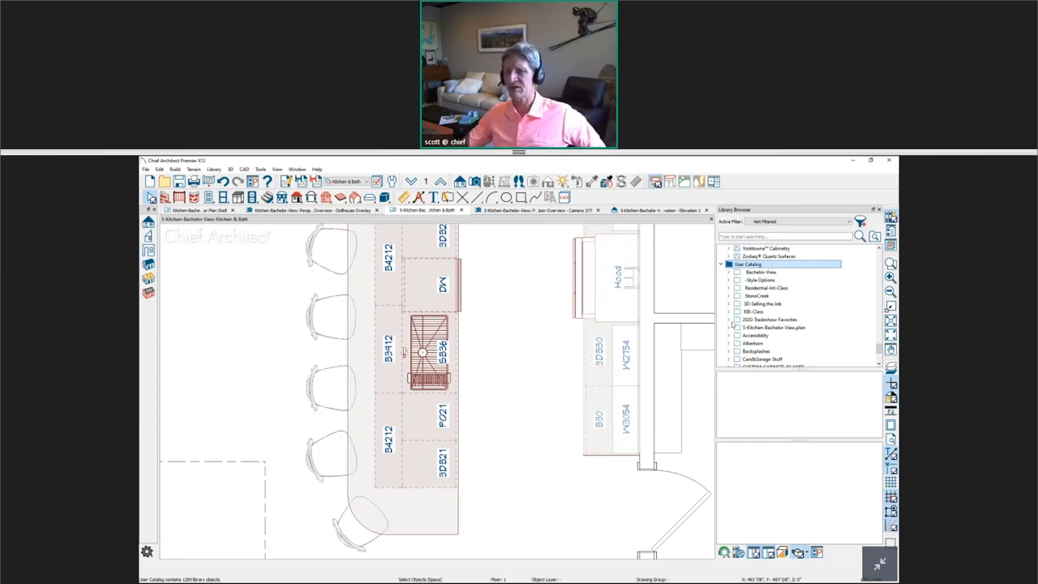
{"action": "left_click", "coordinate": [729, 320]}
{"action": "scroll", "coordinate": [755, 326], "scroll_direction": "down", "scroll_amount": 2}
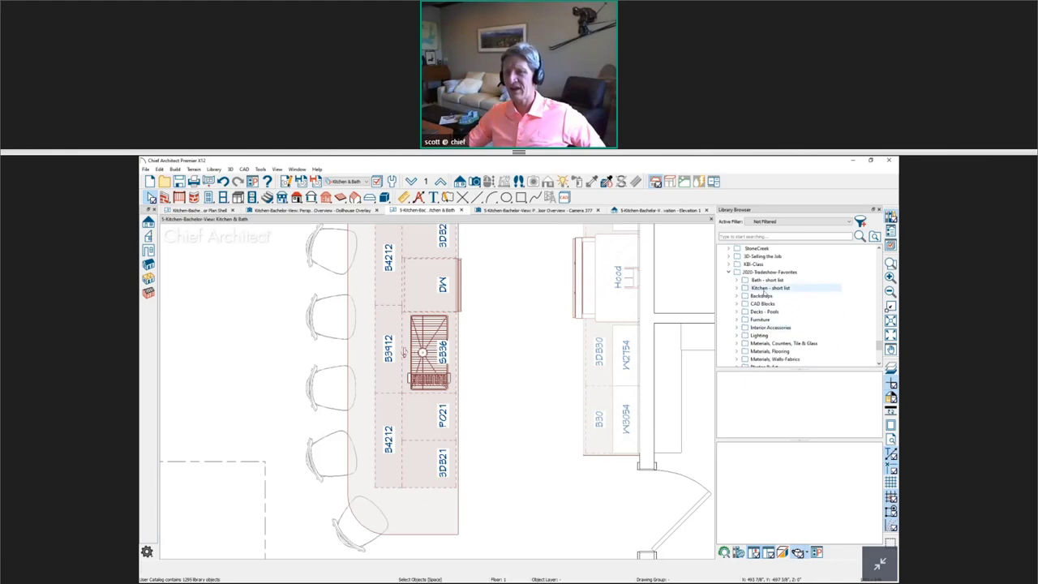
{"action": "left_click", "coordinate": [762, 289]}
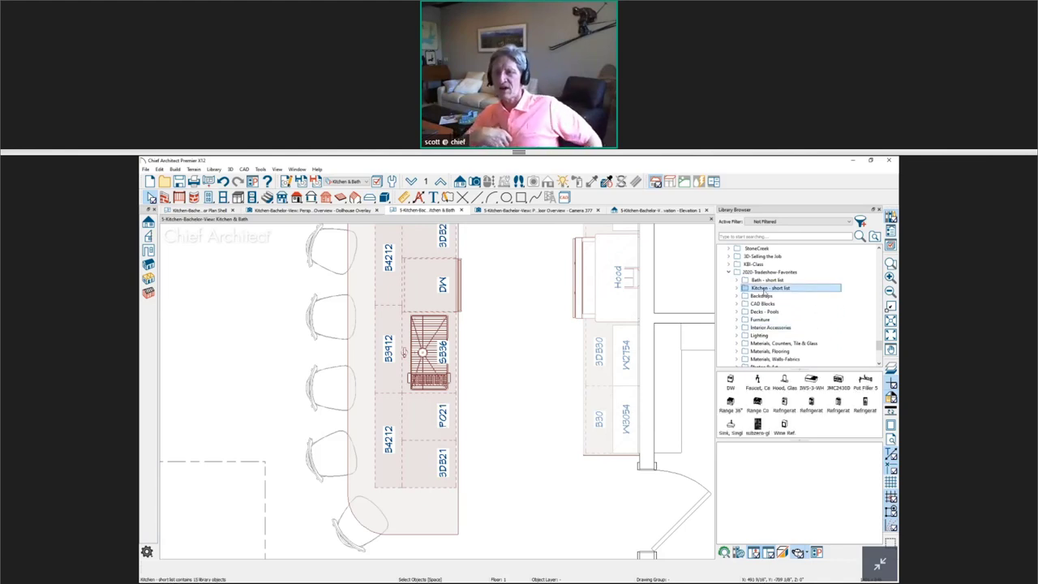
{"action": "left_click", "coordinate": [787, 384]}
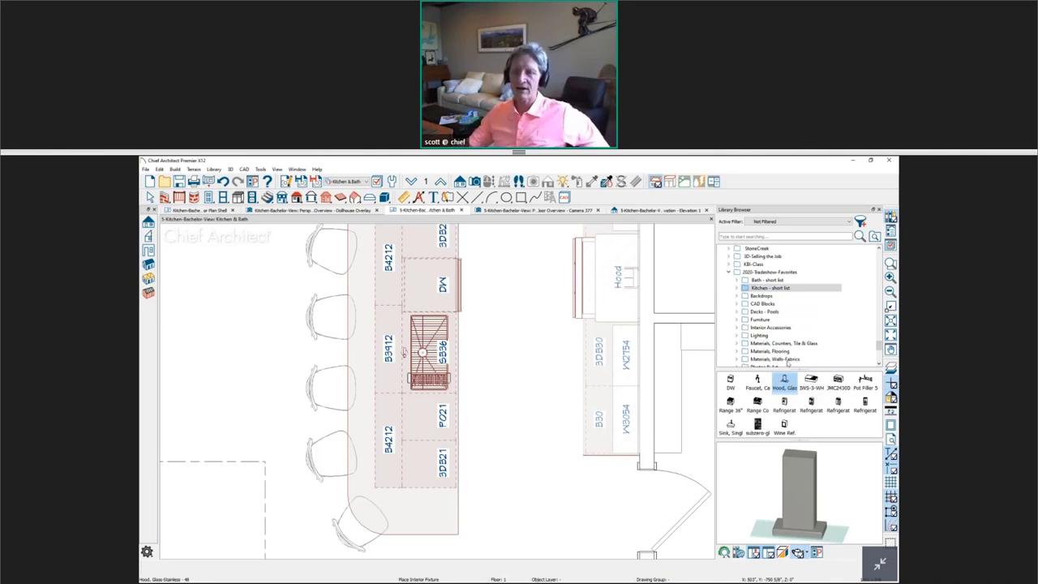
Step: Browse the Induction Ranges in the Wolf Cooking manufacturer catalog and preview the 36" Transitional Induction Range, IR-36_TH
{"action": "mouse_move", "coordinate": [879, 348]}
{"action": "left_mouse_down"}
{"action": "mouse_move", "coordinate": [880, 252]}
{"action": "mouse_move", "coordinate": [879, 330]}
{"action": "left_mouse_up"}
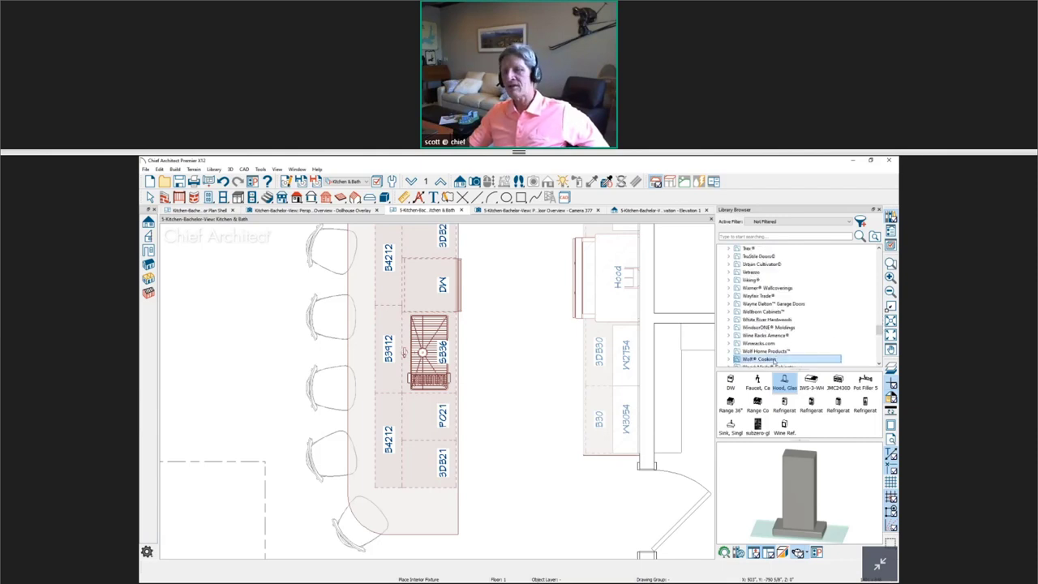
{"action": "left_click", "coordinate": [772, 359]}
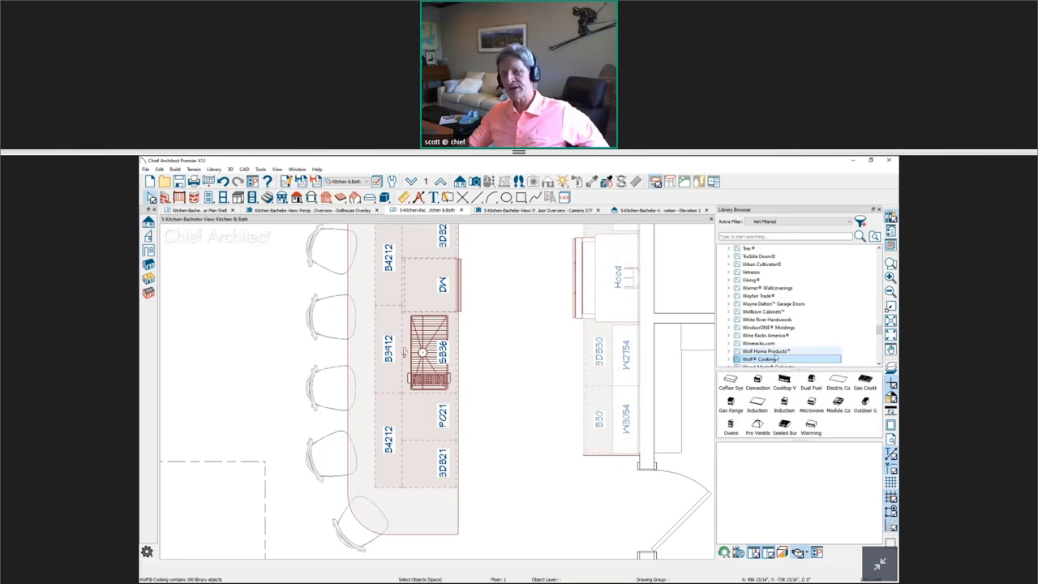
{"action": "double_click", "coordinate": [782, 406]}
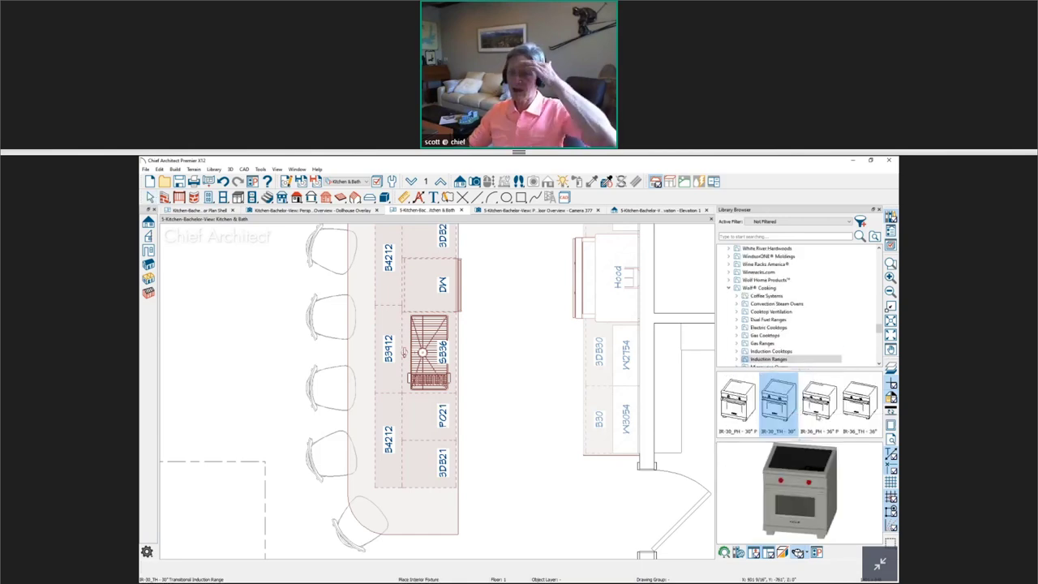
{"action": "left_click", "coordinate": [860, 417]}
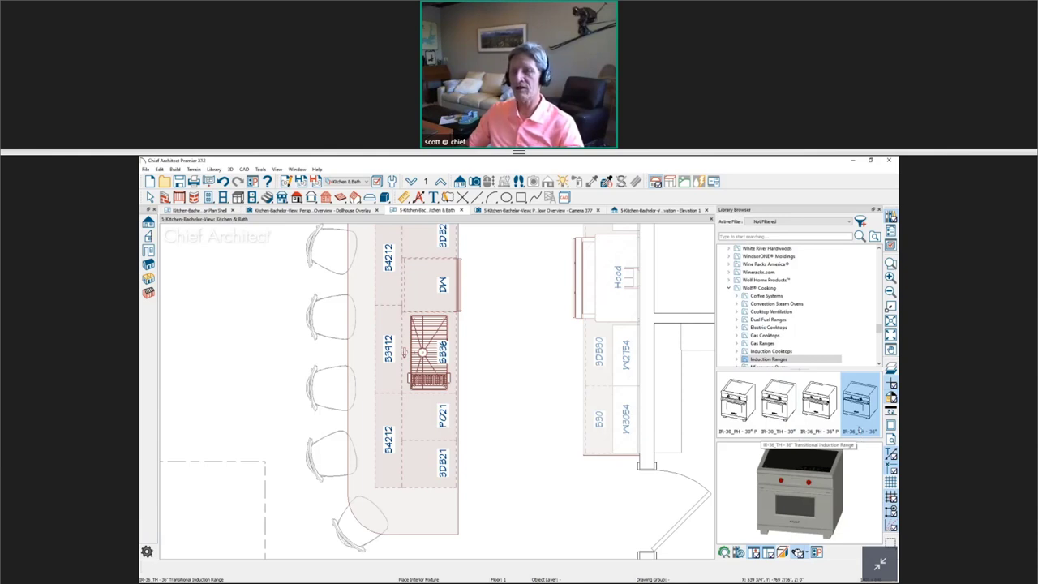
Step: Search the library for "ir-36"
{"action": "left_click", "coordinate": [806, 237]}
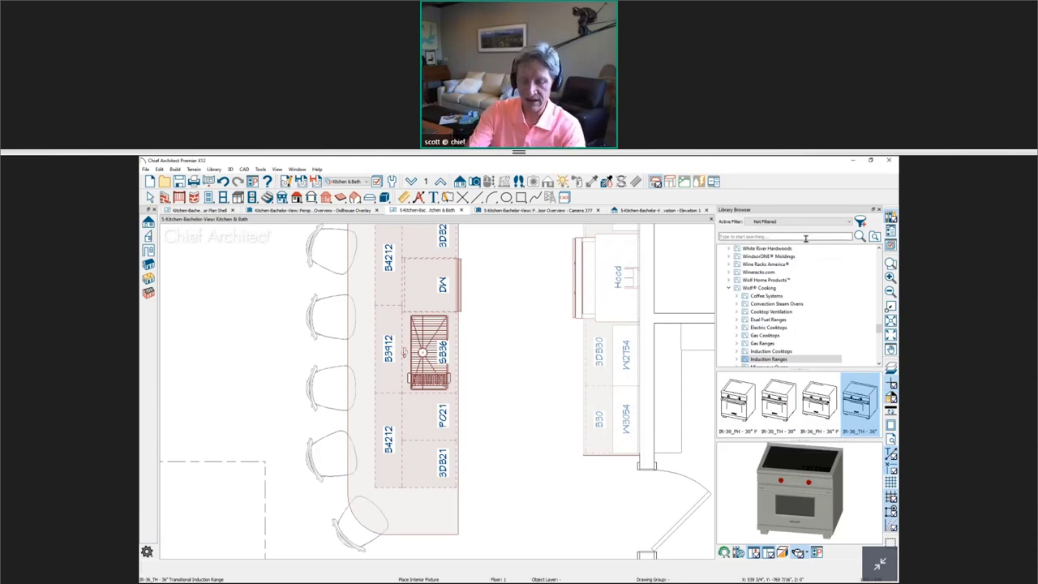
{"action": "type", "text": "i"}
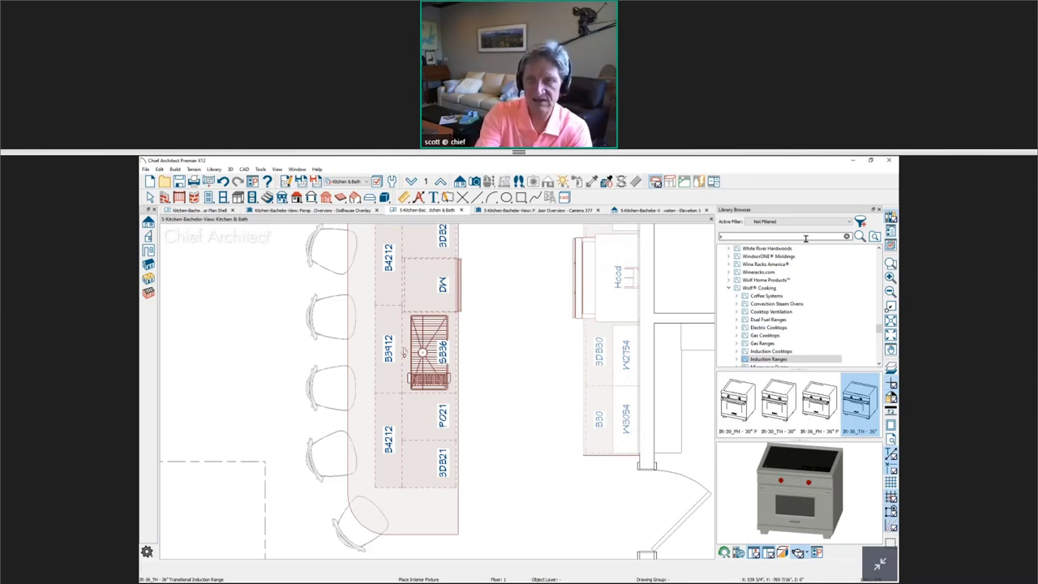
{"action": "type", "text": "r-36"}
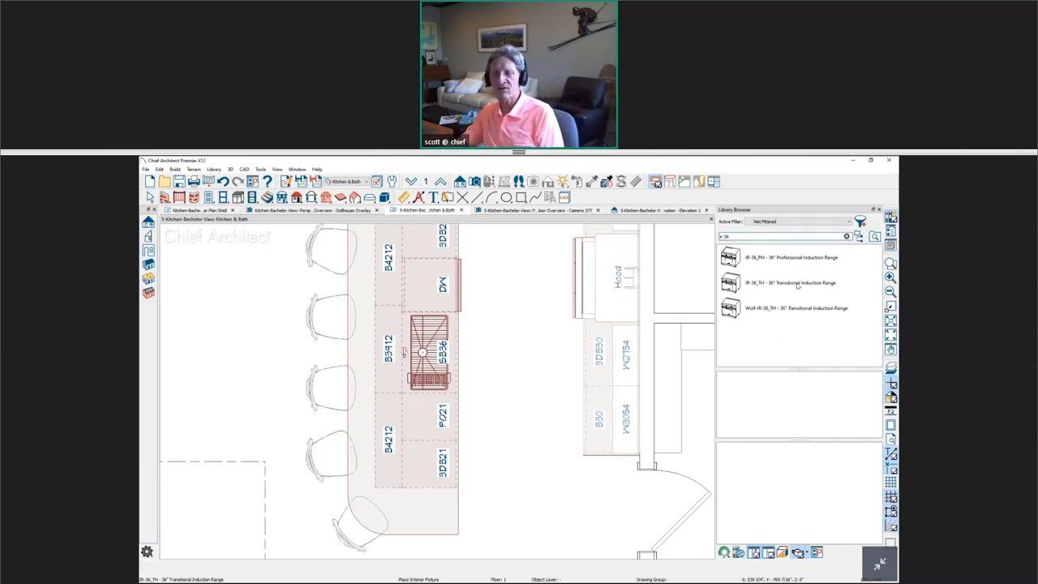
Step: Try placing the IR-36_TH 36" Transitional Induction Range on the open floor between the island and pantry door, and delete it
{"action": "left_click", "coordinate": [751, 283]}
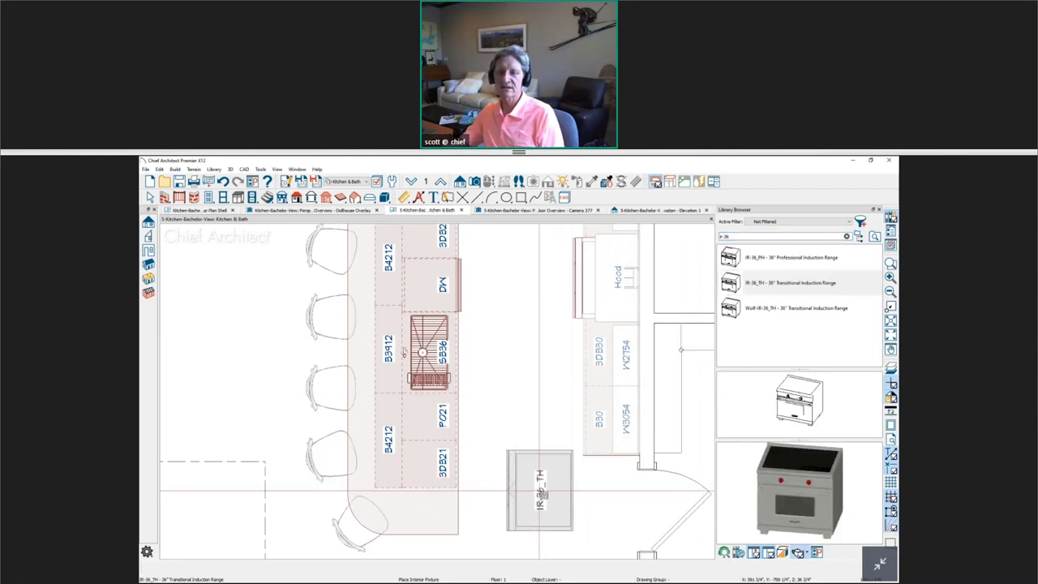
{"action": "left_click", "coordinate": [541, 491]}
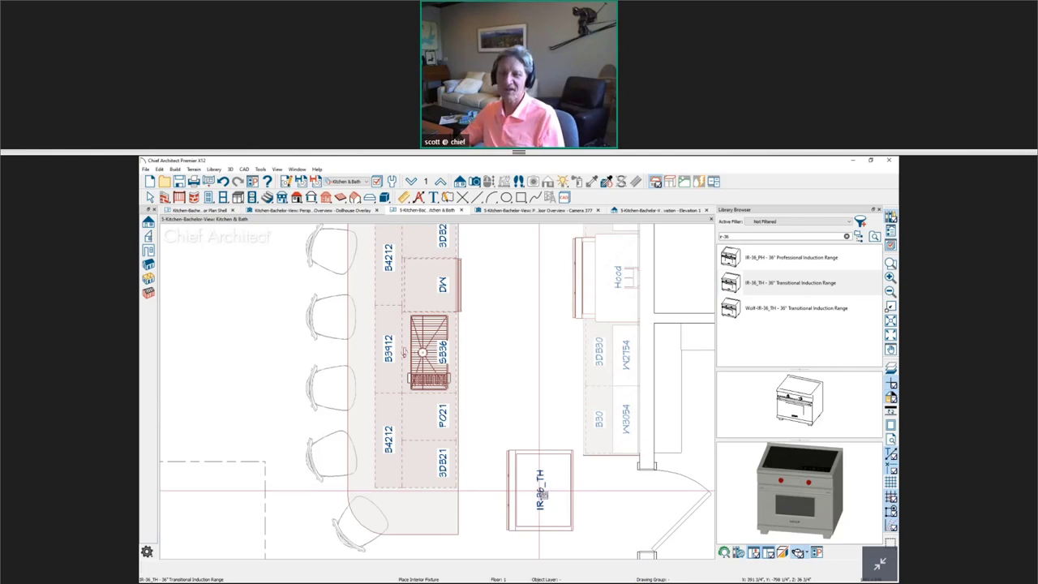
{"action": "key", "text": "space"}
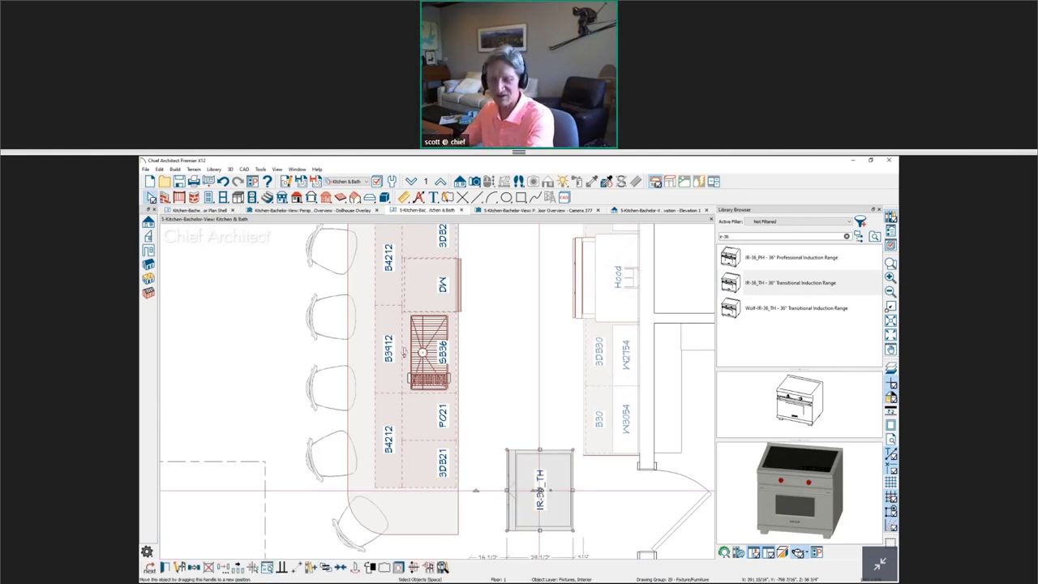
{"action": "key", "text": "Delete"}
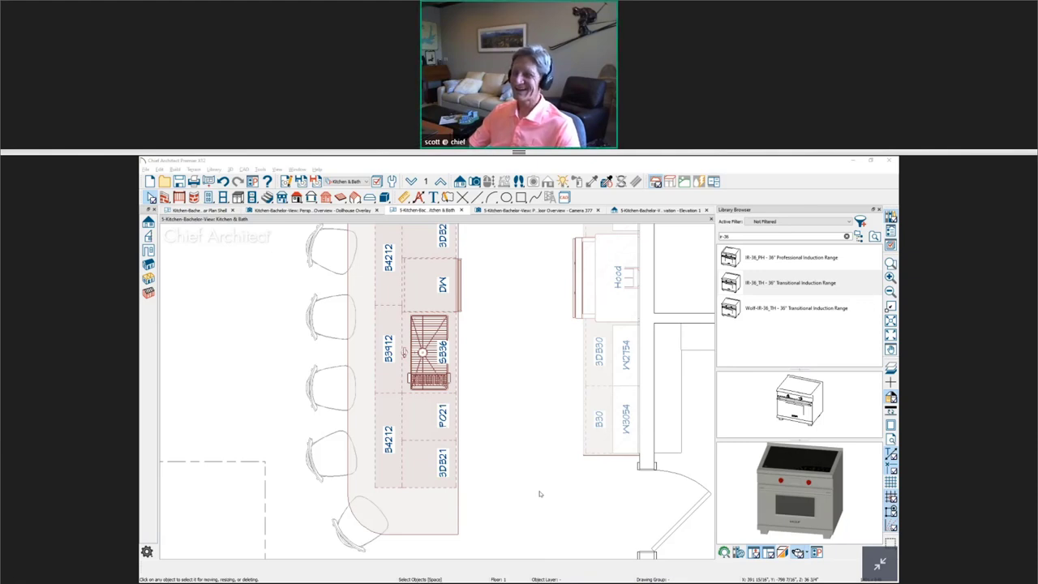
Step: Switch to the web browser showing Chief Architect's live product demonstrations page
{"action": "key", "text": "alt+Tab"}
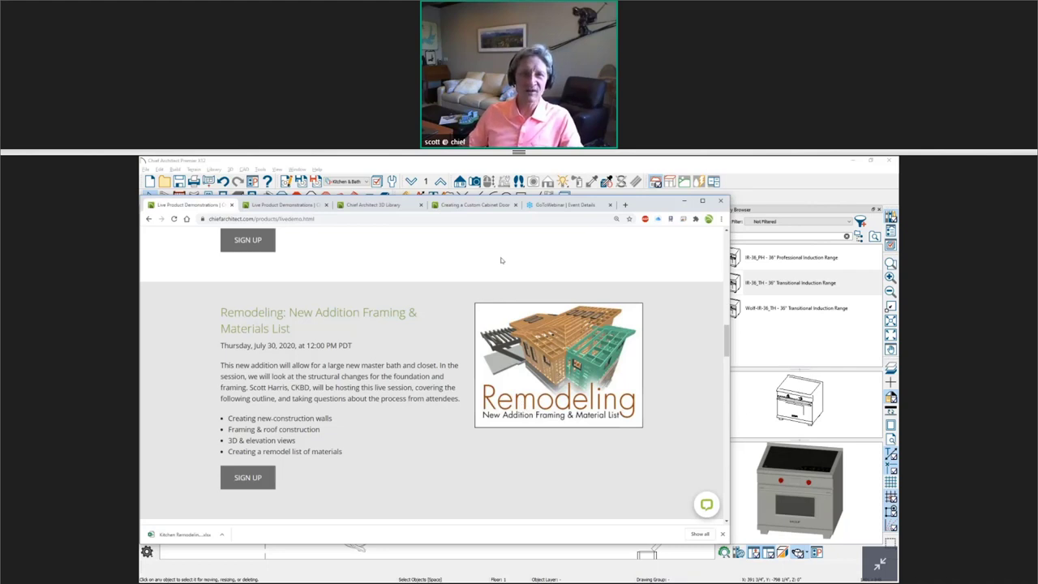
Step: Open the website's User Center Training Videos page and go to the Recorded Live Stream Webinars section
{"action": "scroll", "coordinate": [514, 271], "scroll_direction": "down", "scroll_amount": 1}
{"action": "scroll", "coordinate": [486, 292], "scroll_direction": "up", "scroll_amount": 10}
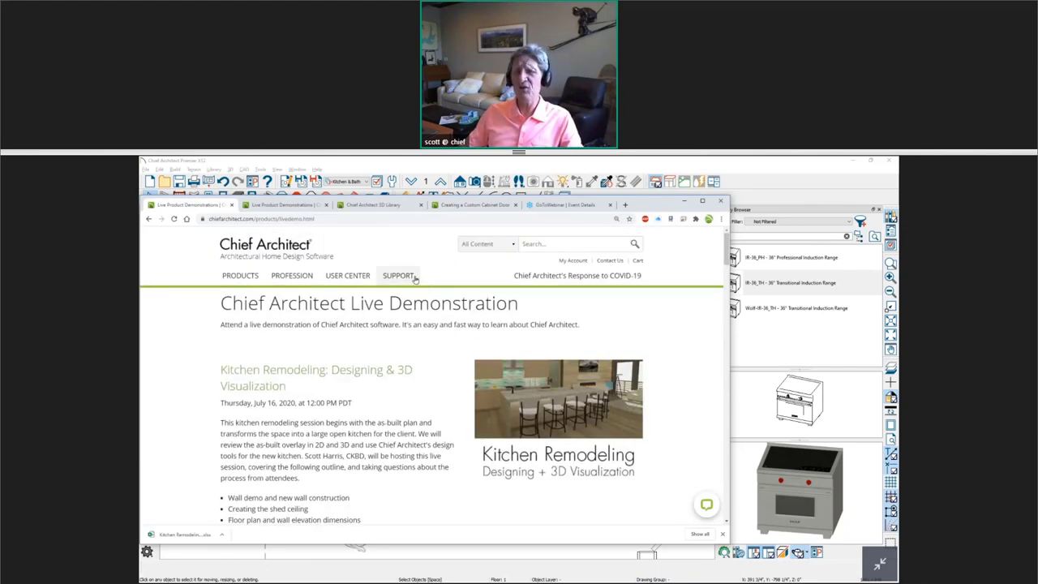
{"action": "mouse_move", "coordinate": [365, 276]}
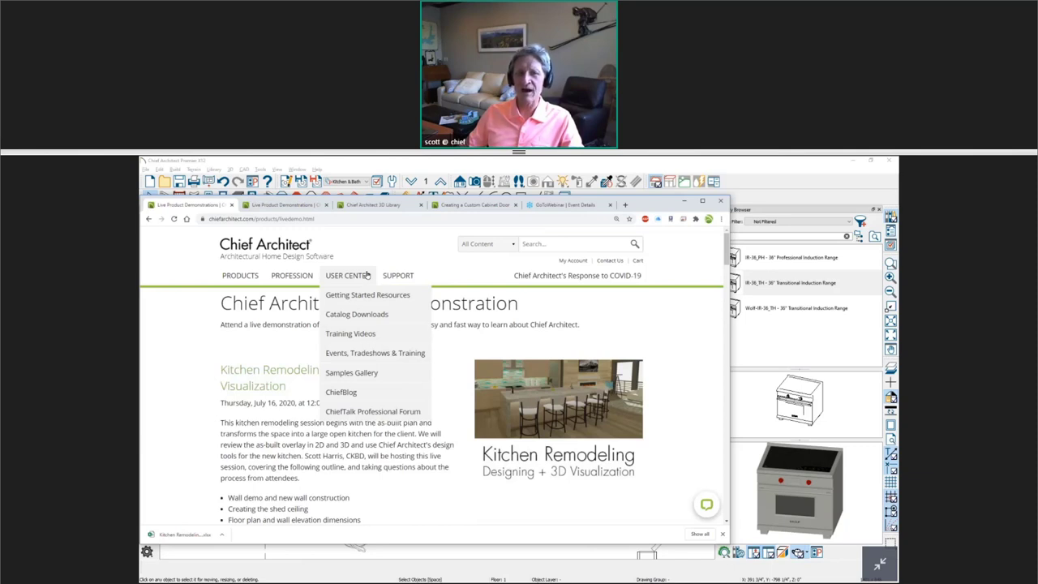
{"action": "left_click", "coordinate": [390, 334]}
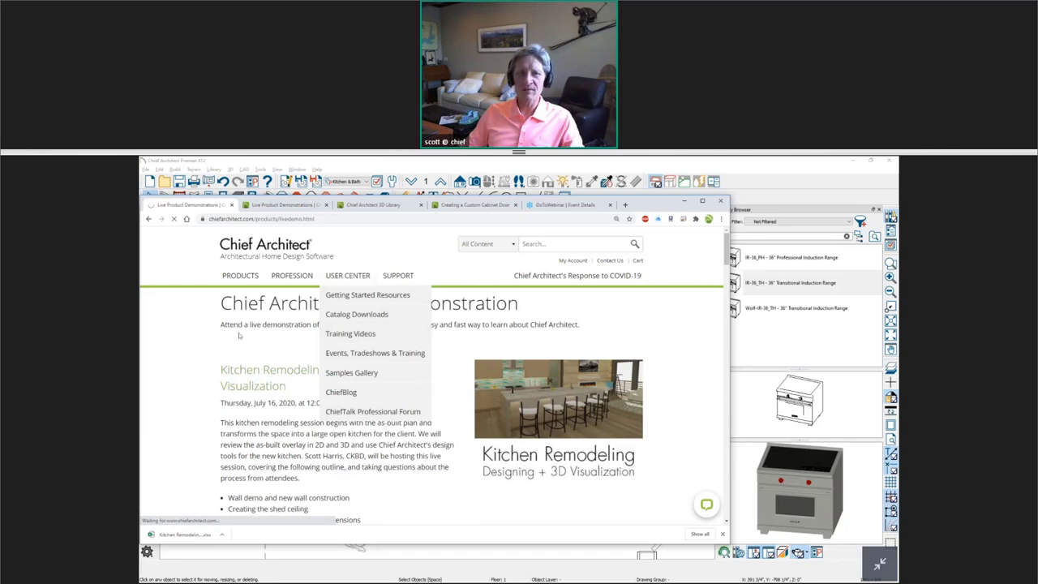
{"action": "scroll", "coordinate": [204, 336], "scroll_direction": "down", "scroll_amount": 5}
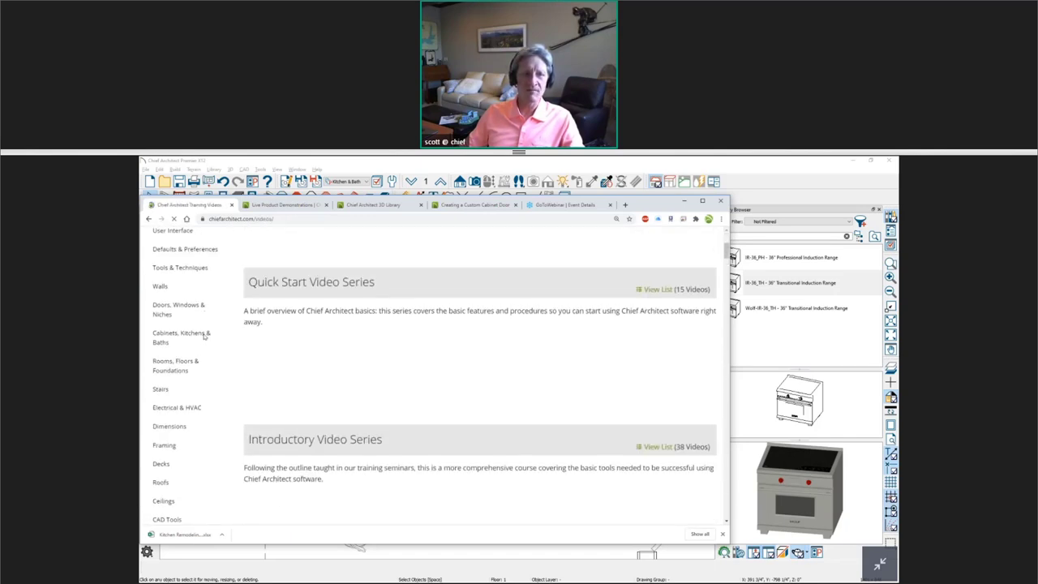
{"action": "scroll", "coordinate": [205, 336], "scroll_direction": "down", "scroll_amount": 5}
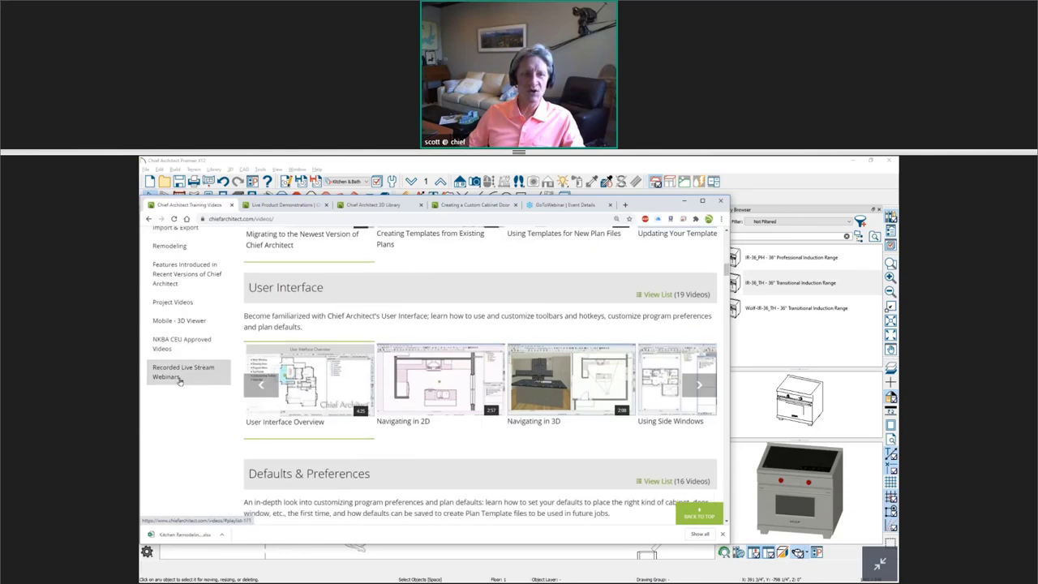
{"action": "left_click", "coordinate": [180, 381]}
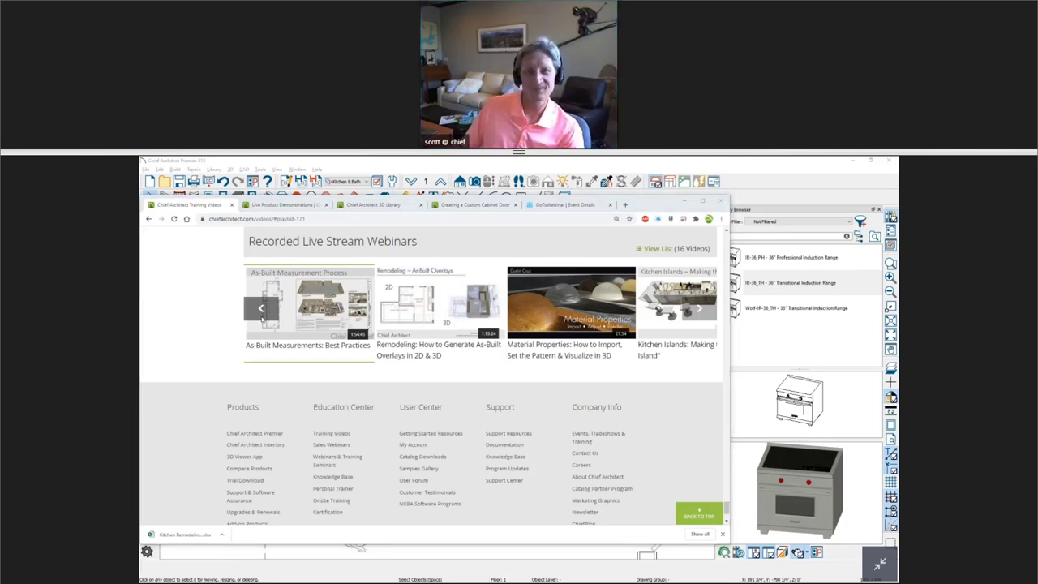
Step: Switch back to the Chief Architect kitchen plan and clear the "ir-36" library search
{"action": "key", "text": "alt+Tab"}
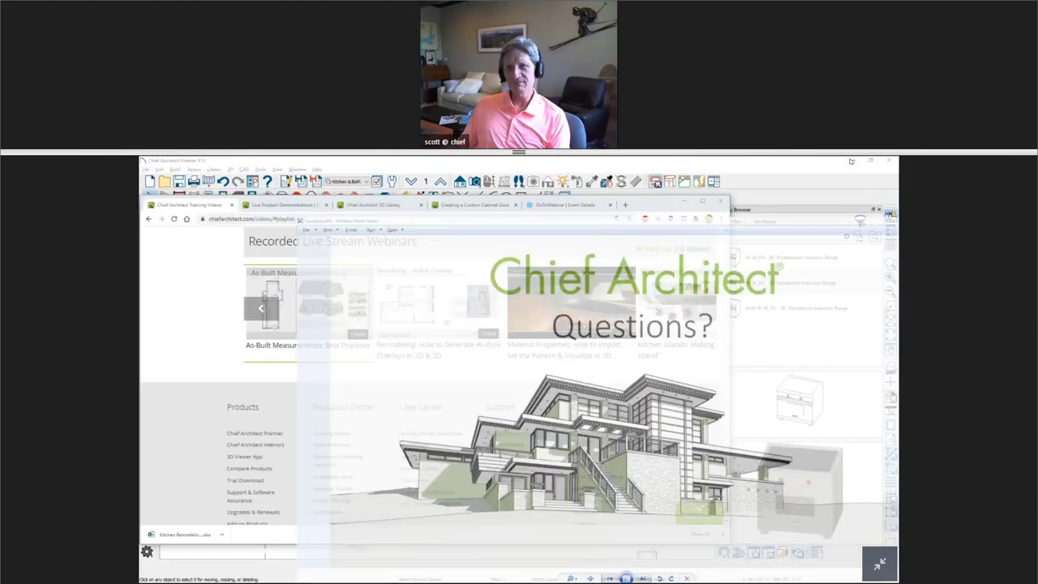
{"action": "left_click", "coordinate": [852, 161]}
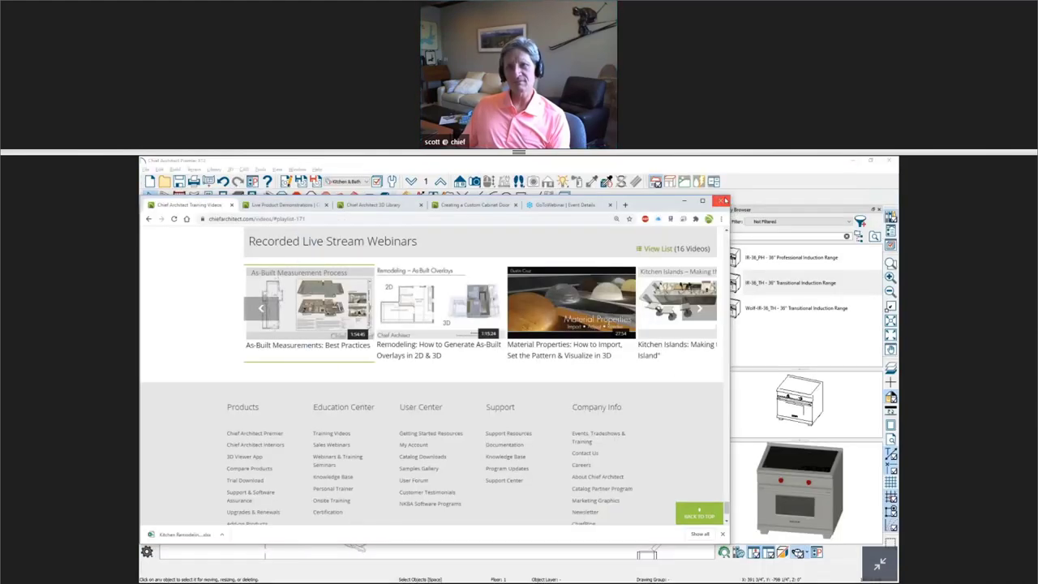
{"action": "left_click", "coordinate": [740, 170]}
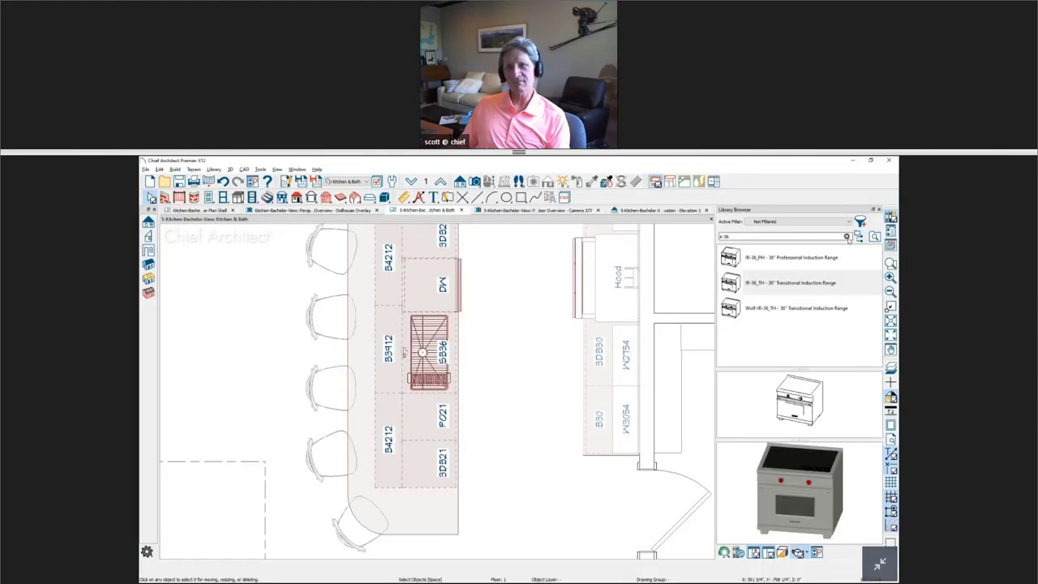
{"action": "left_click", "coordinate": [847, 236]}
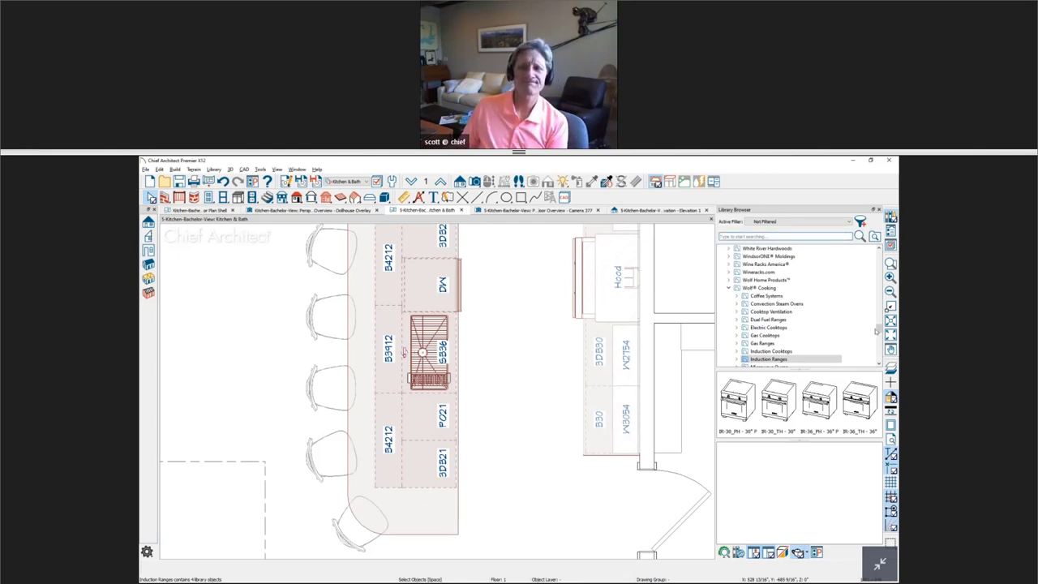
Step: Search only the Jenn-Air manufacturer catalog for "range" and show the contents of its Ranges folder
{"action": "left_click_drag", "start_coordinate": [879, 331], "coordinate": [878, 292]}
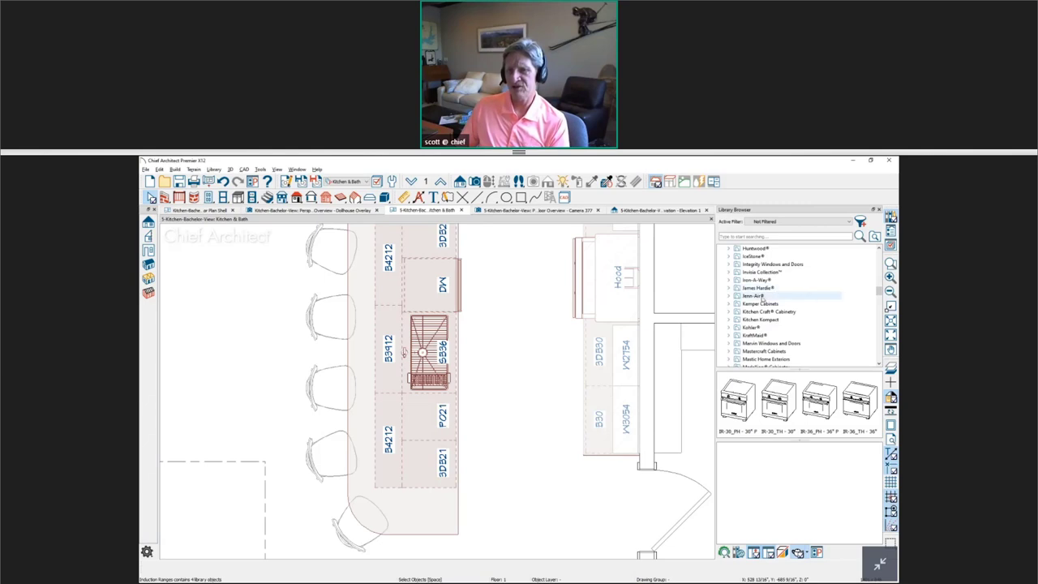
{"action": "right_click", "coordinate": [763, 299]}
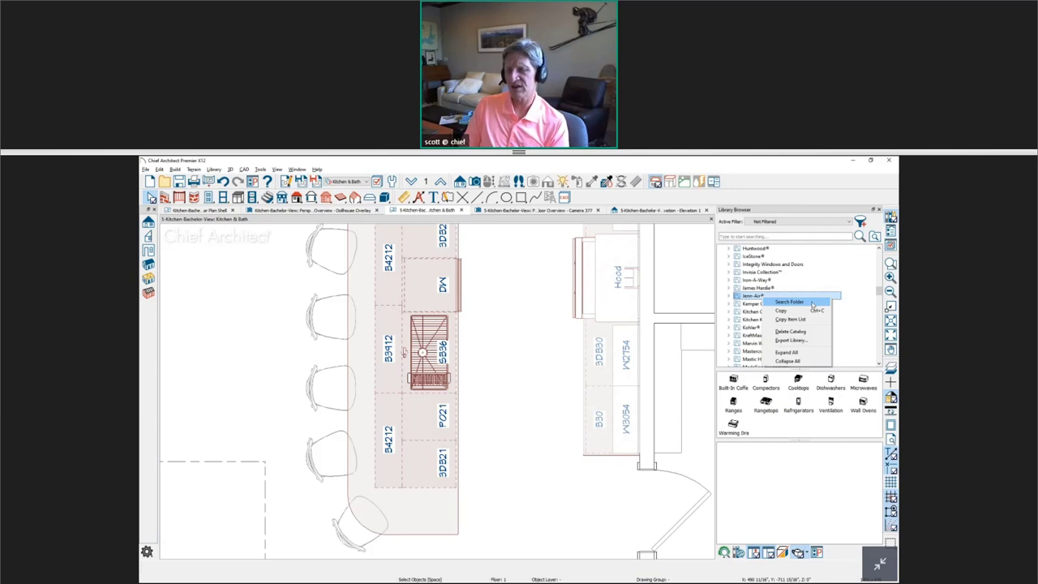
{"action": "left_click", "coordinate": [790, 302]}
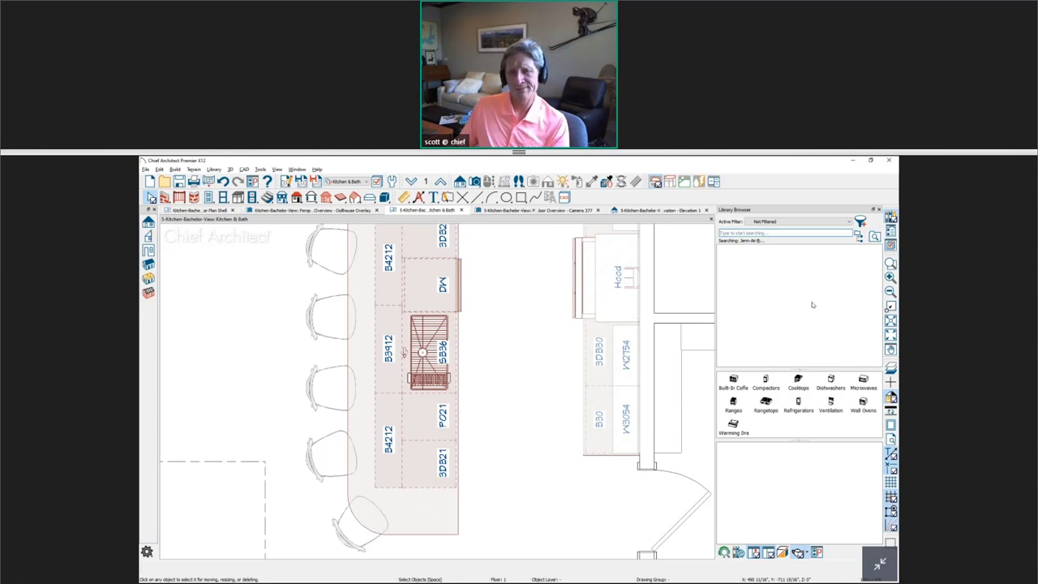
{"action": "type", "text": "range"}
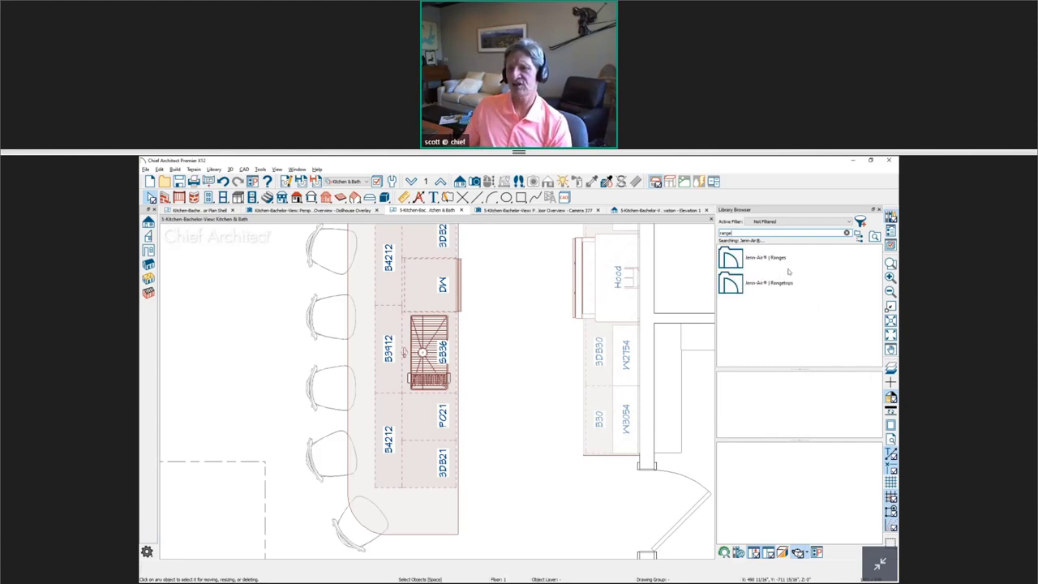
{"action": "left_click", "coordinate": [765, 261]}
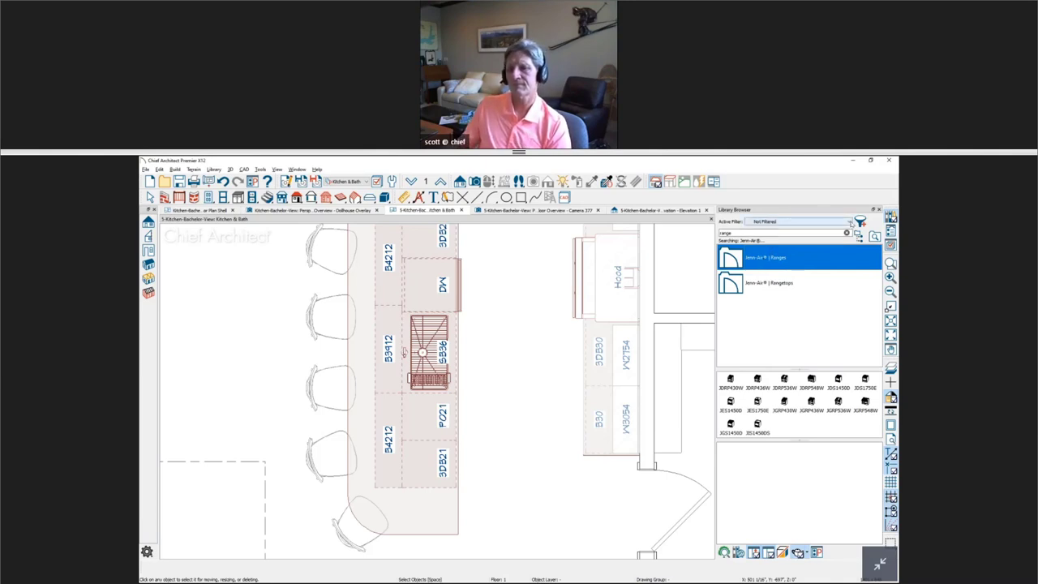
Step: Review the saved library filters and the No Paint Filter's hidden catalog settings, leaving the filter setup without saving changes
{"action": "left_click", "coordinate": [851, 222]}
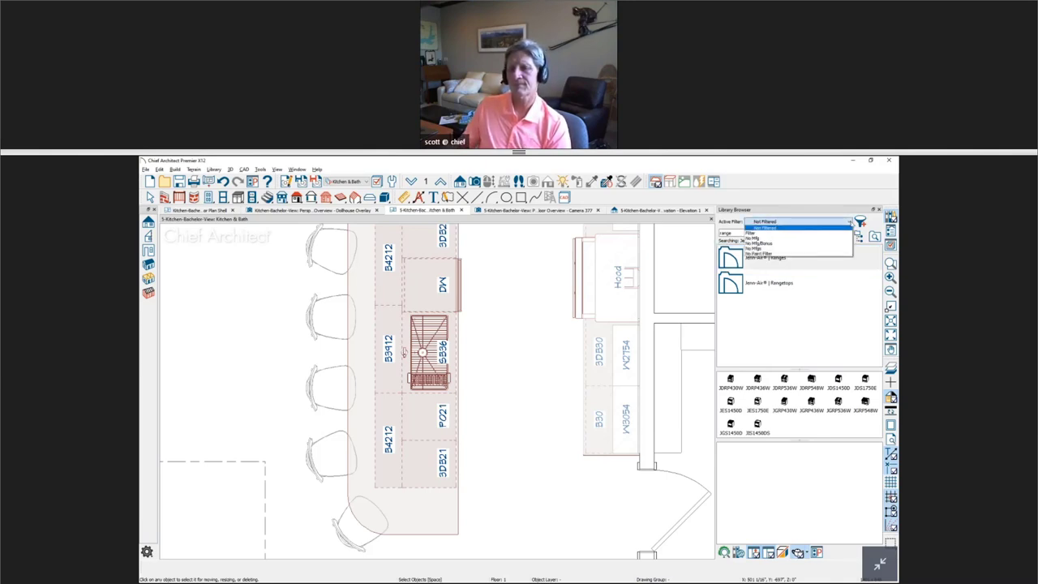
{"action": "left_click", "coordinate": [860, 220]}
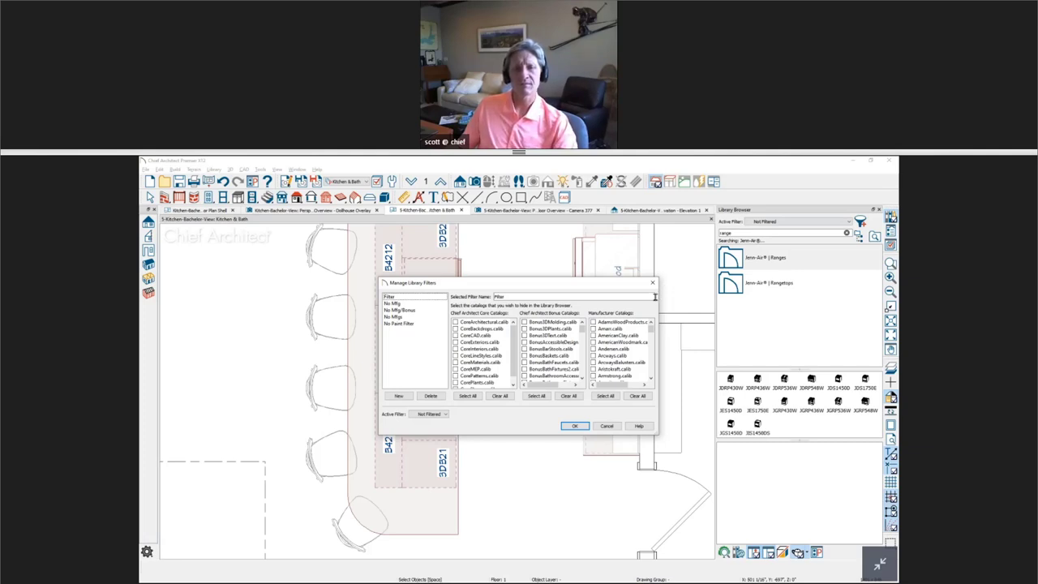
{"action": "left_click", "coordinate": [411, 305]}
{"action": "left_click", "coordinate": [402, 323]}
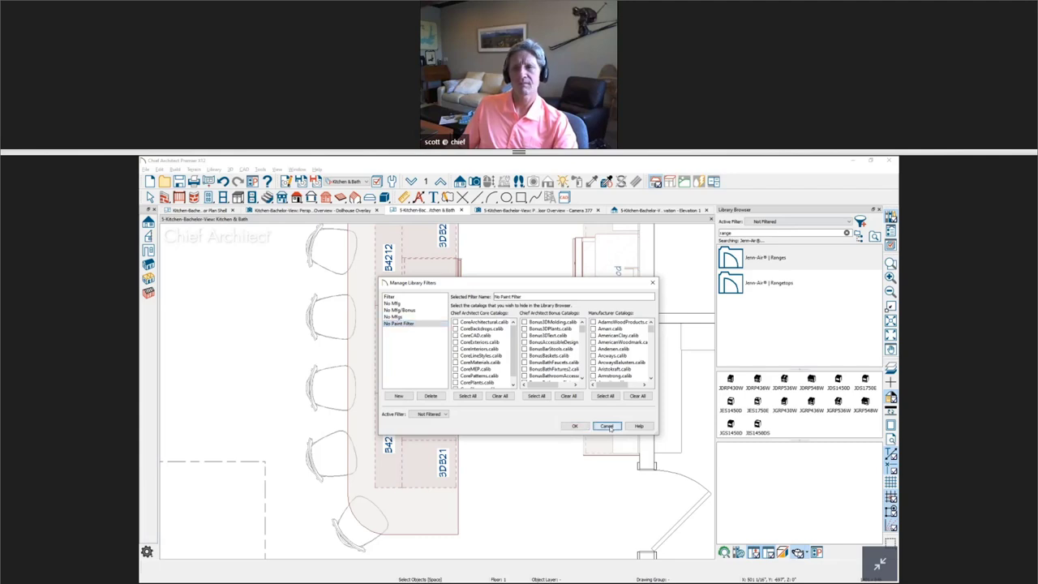
{"action": "left_click", "coordinate": [607, 426]}
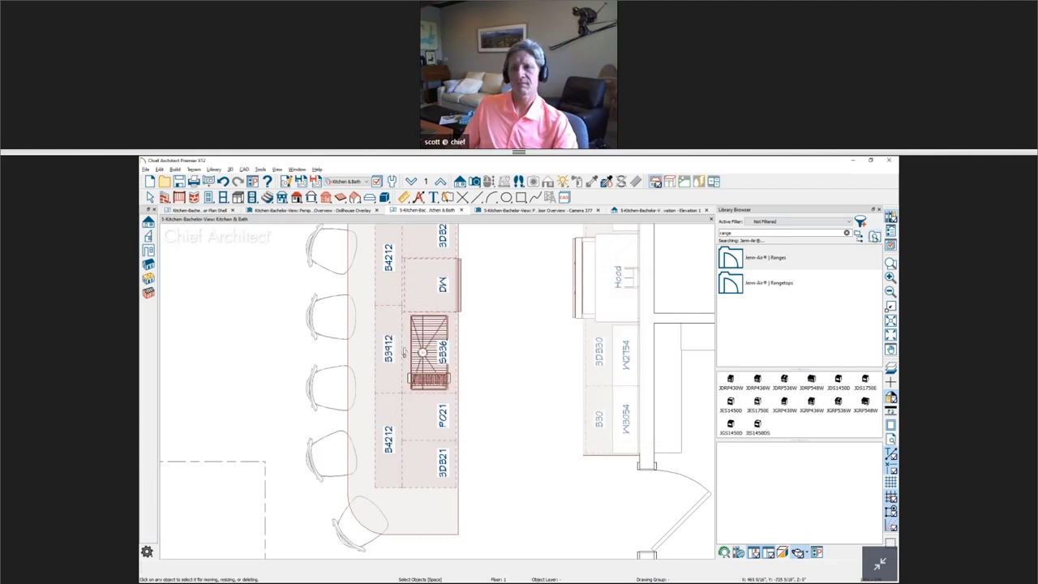
Step: Examine the library's search filtering options, including the Type categories, and clear the "range" search and the Jenn-Air folder restriction
{"action": "left_click", "coordinate": [859, 234]}
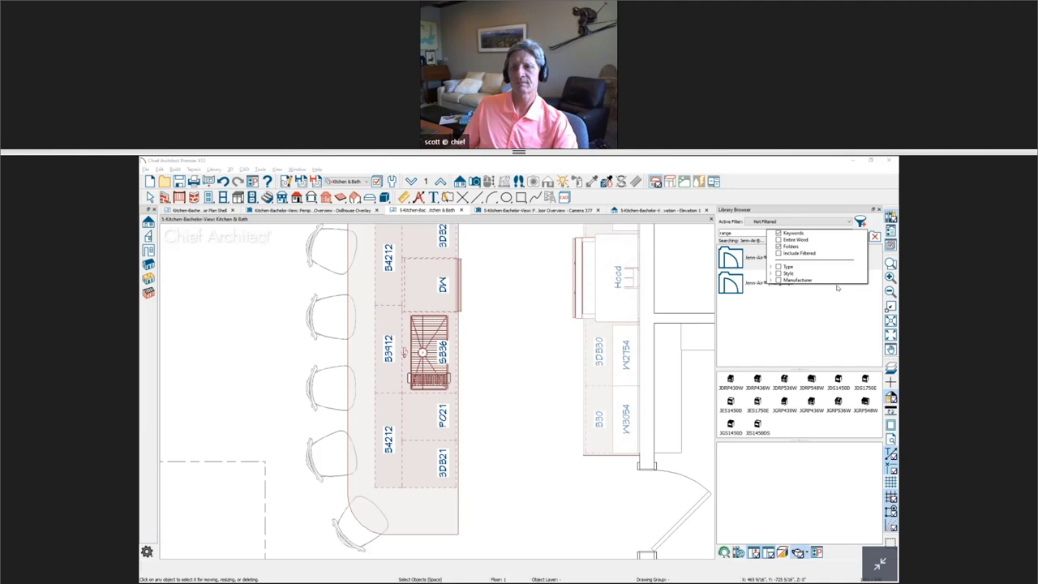
{"action": "left_click", "coordinate": [772, 267]}
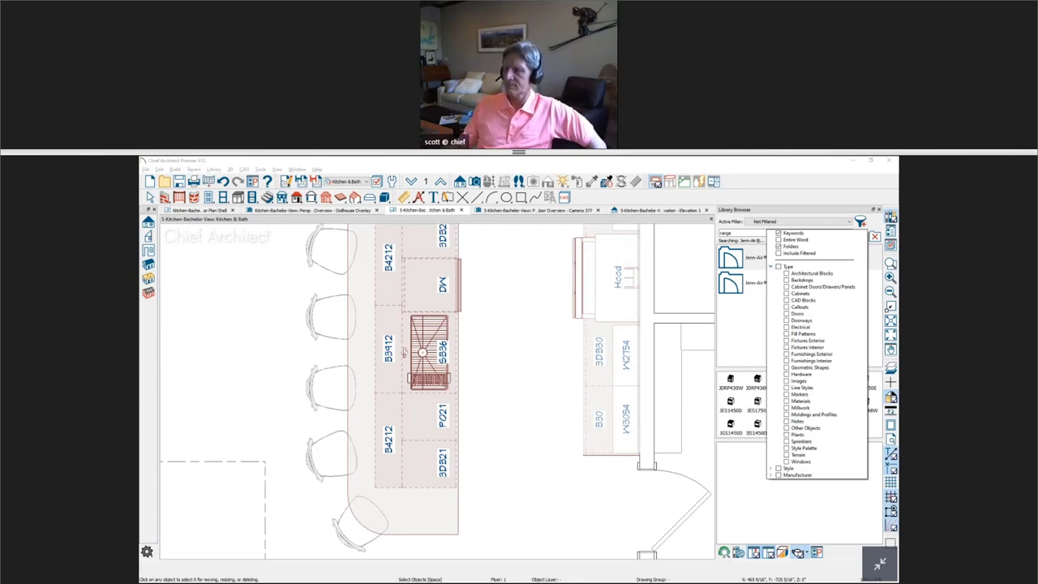
{"action": "left_click", "coordinate": [875, 236]}
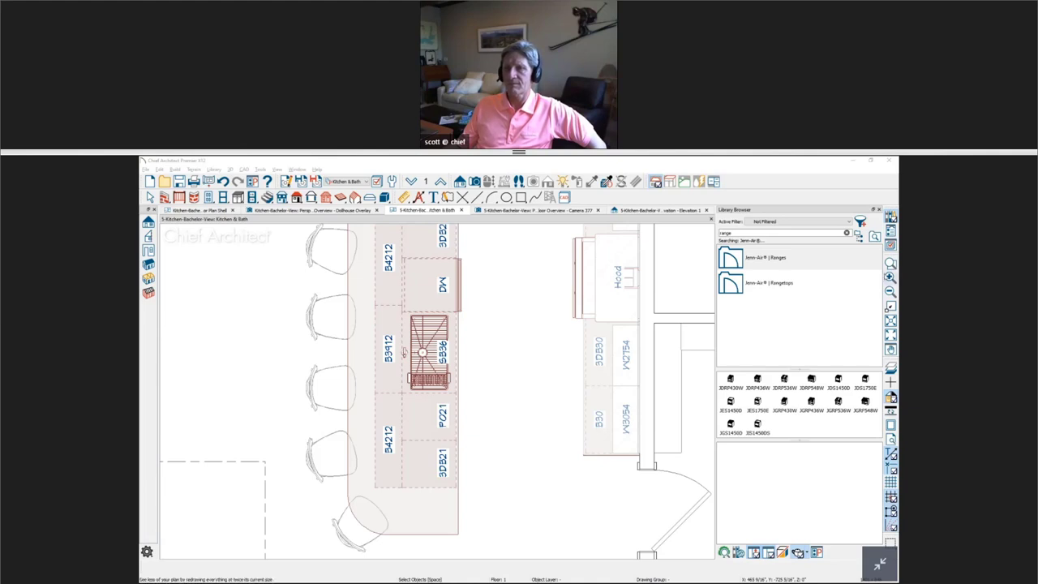
{"action": "left_click", "coordinate": [848, 233]}
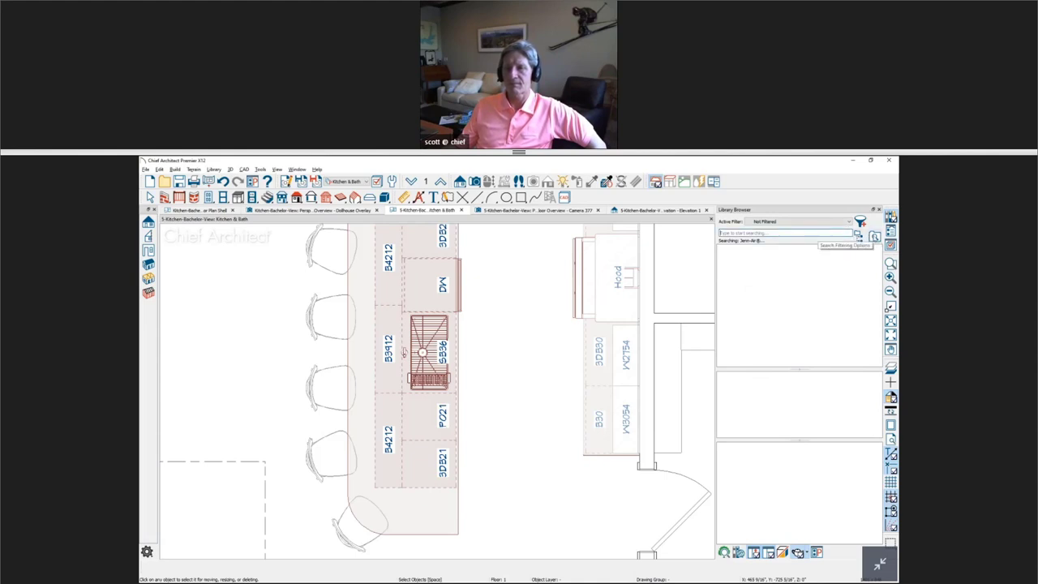
{"action": "left_click", "coordinate": [873, 236]}
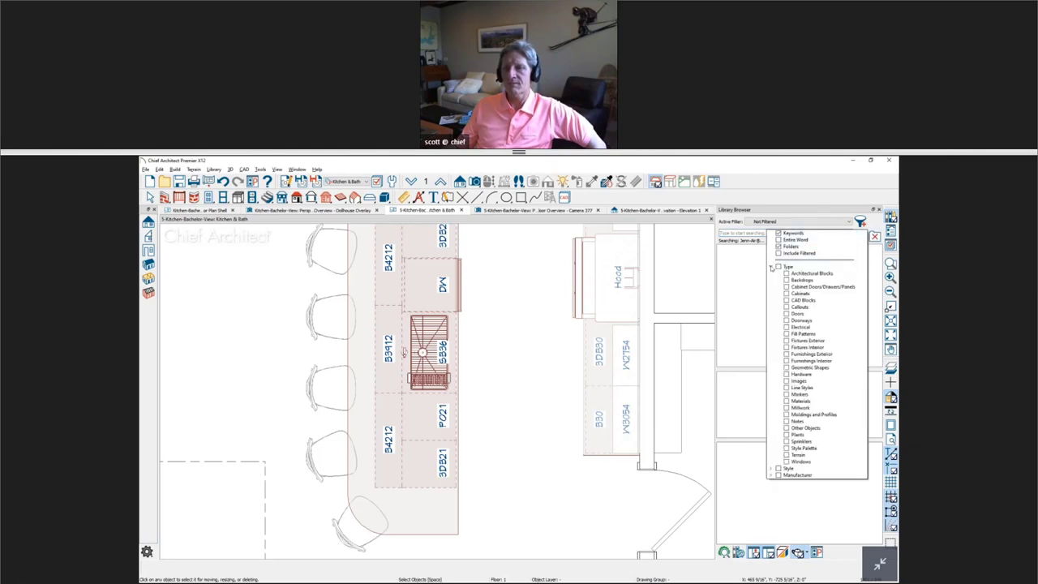
{"action": "left_click", "coordinate": [772, 267]}
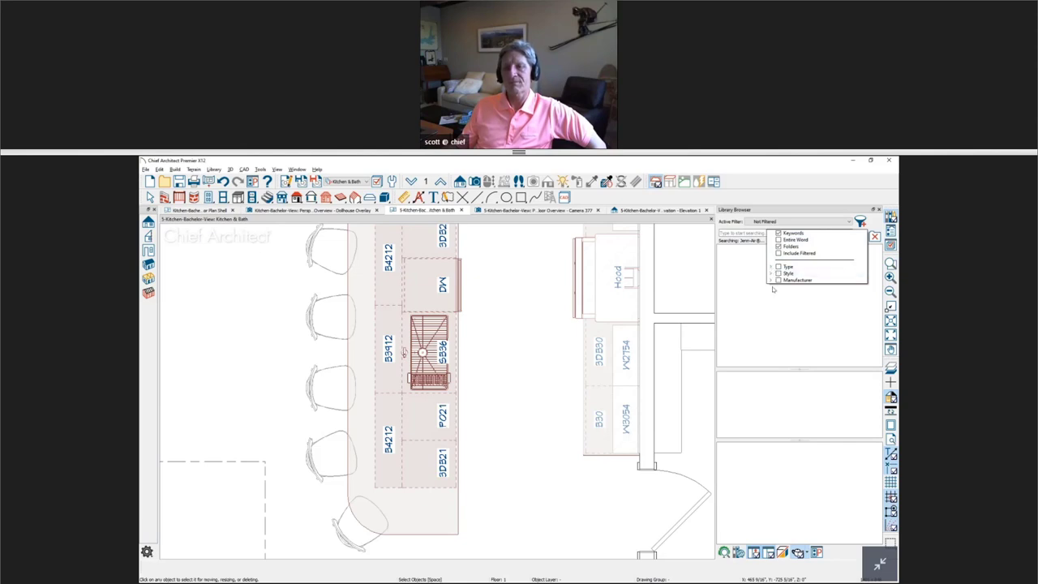
{"action": "left_click", "coordinate": [750, 298]}
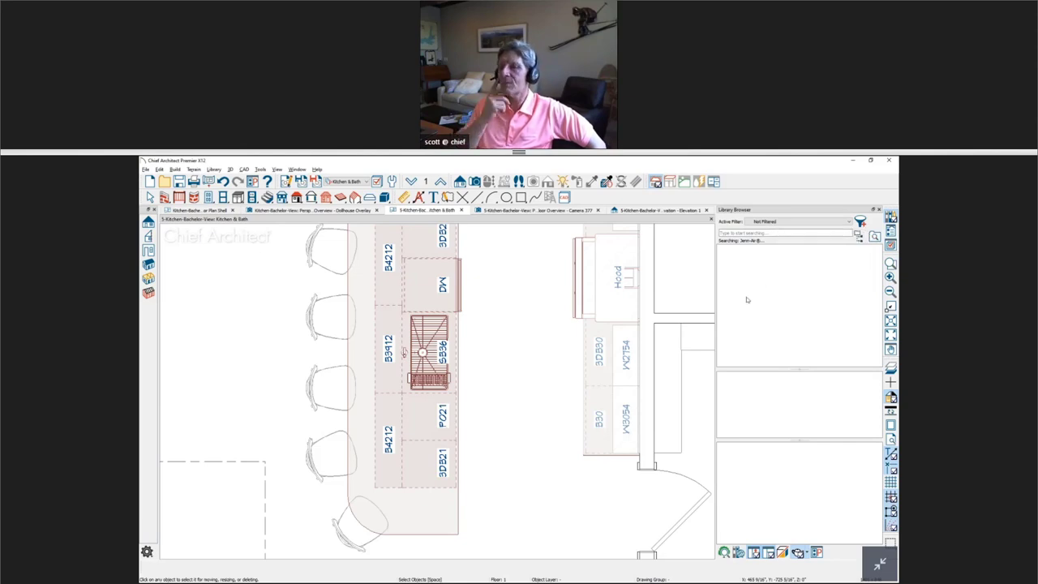
{"action": "left_click", "coordinate": [891, 398]}
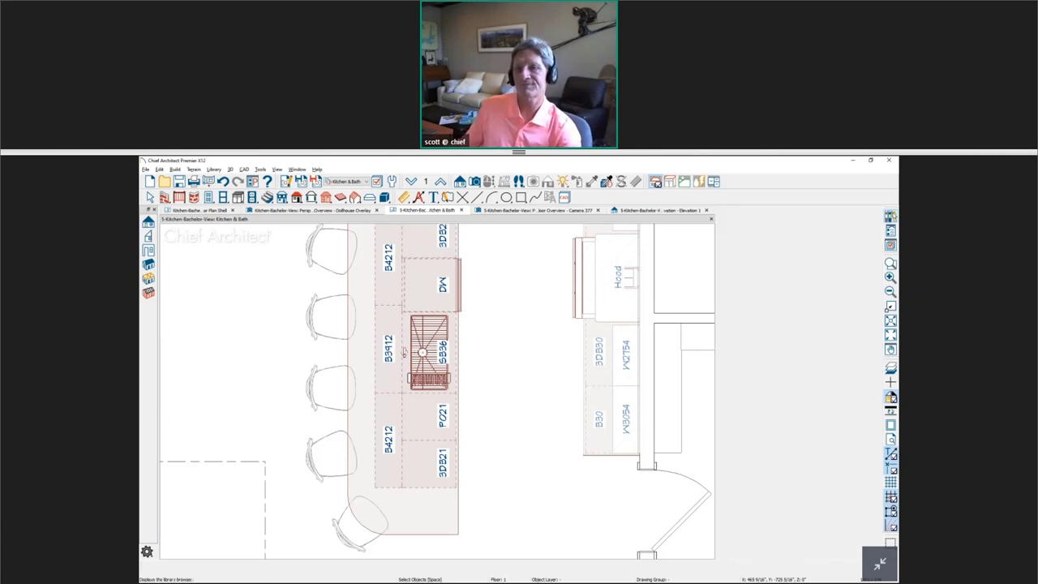
{"action": "left_click", "coordinate": [890, 398]}
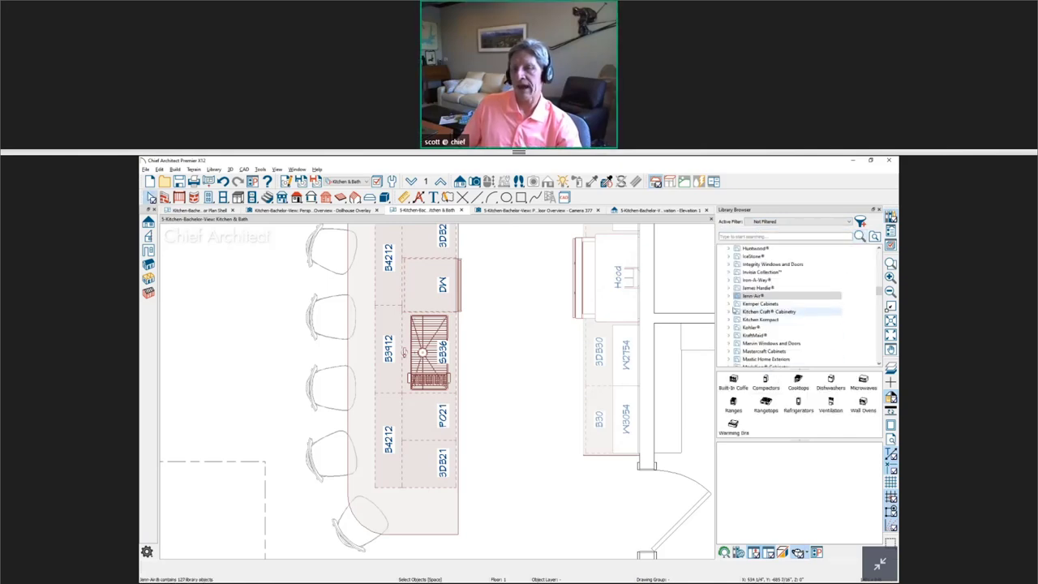
Step: Copy the JBC7624BS appliance from the Built-In Coffee folder of the Jenn-Air catalog
{"action": "left_click", "coordinate": [728, 297]}
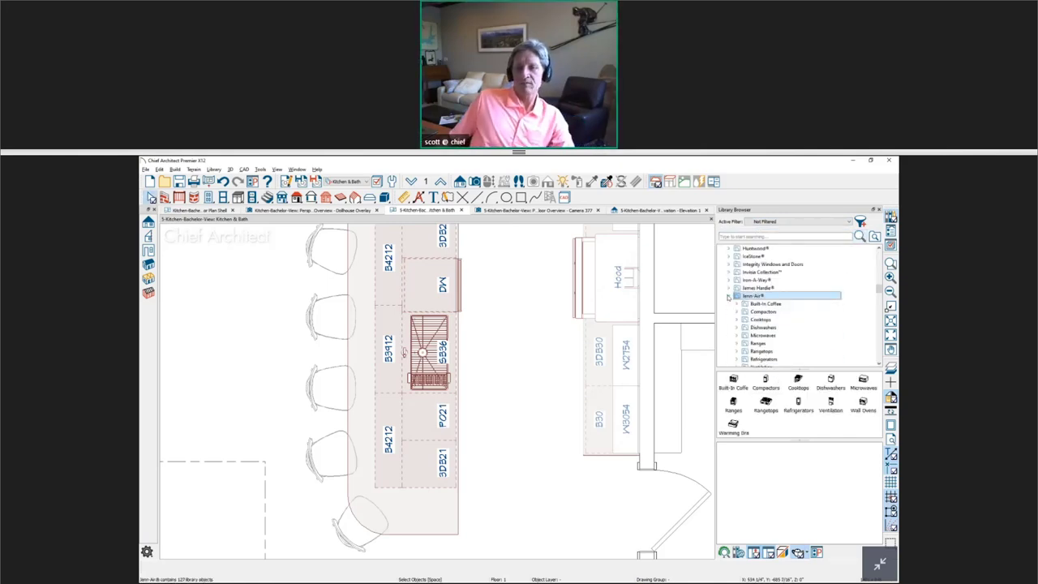
{"action": "left_click", "coordinate": [737, 305]}
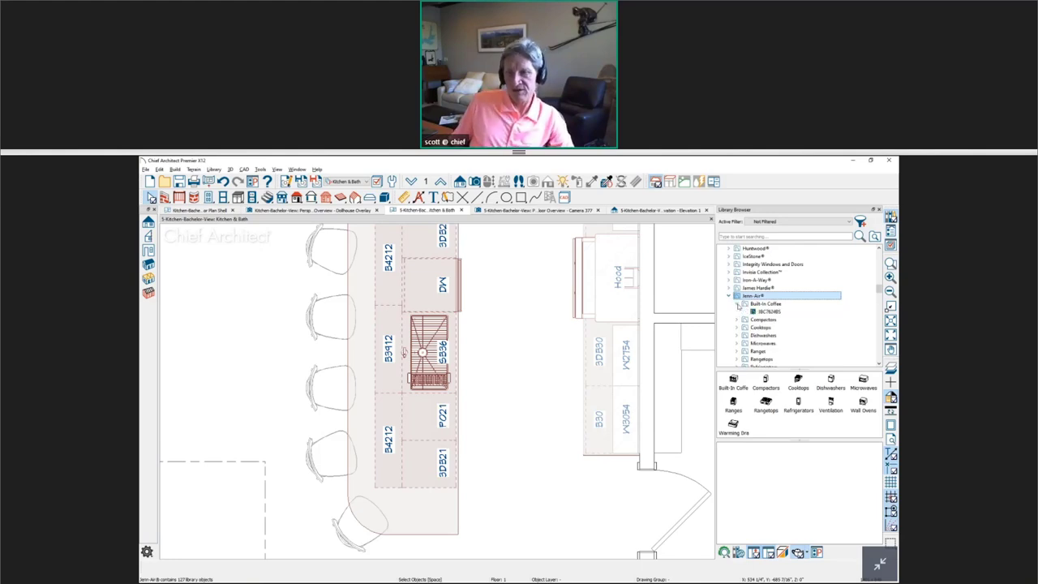
{"action": "left_click", "coordinate": [780, 312]}
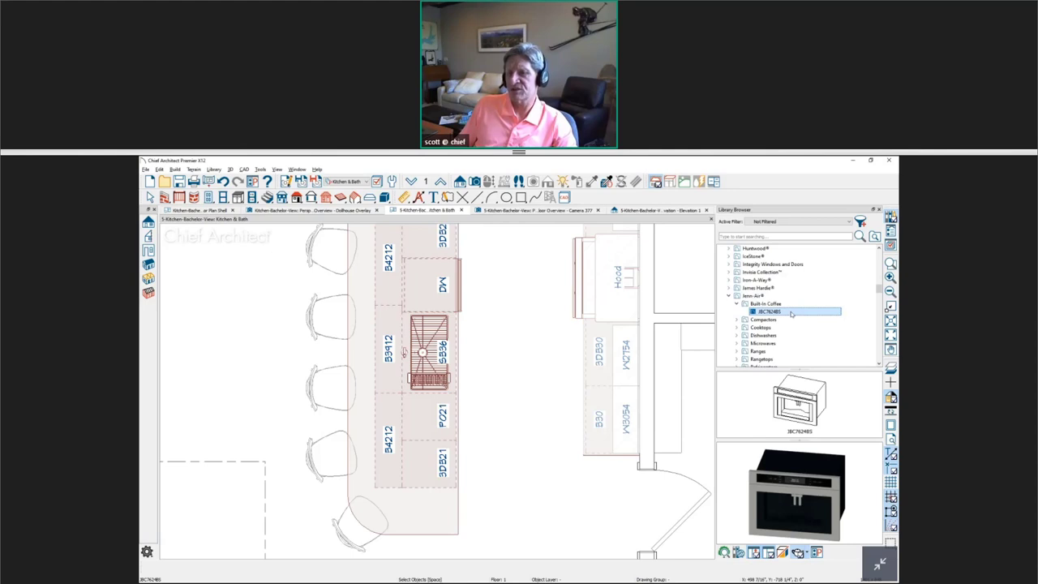
{"action": "right_click", "coordinate": [791, 314]}
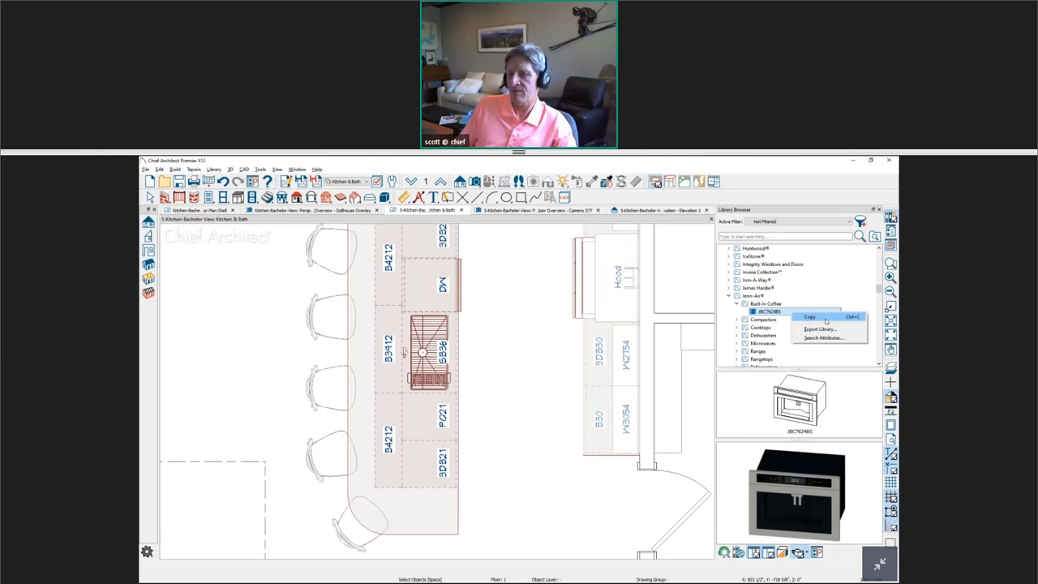
{"action": "left_click", "coordinate": [826, 318]}
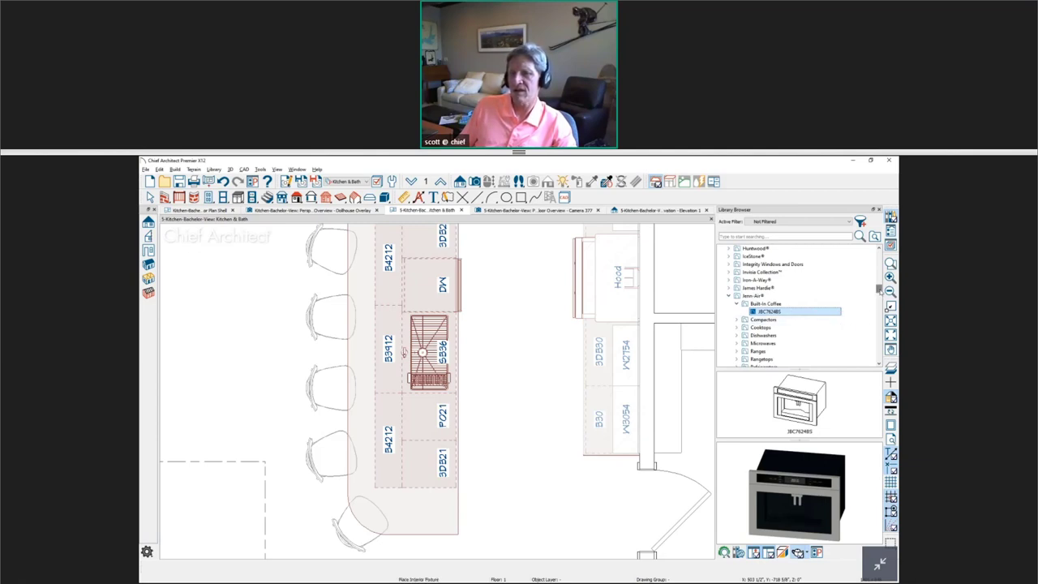
Step: Paste the copied JBC7624BS appliance into the library's User Catalog
{"action": "left_click_drag", "start_coordinate": [879, 289], "coordinate": [879, 329]}
{"action": "left_click", "coordinate": [729, 311]}
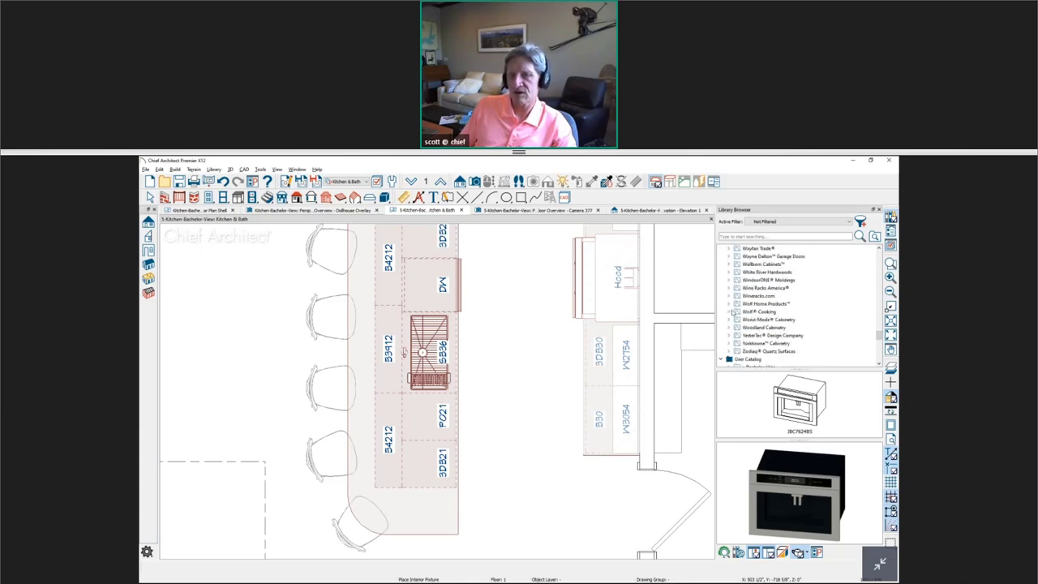
{"action": "left_click", "coordinate": [769, 359]}
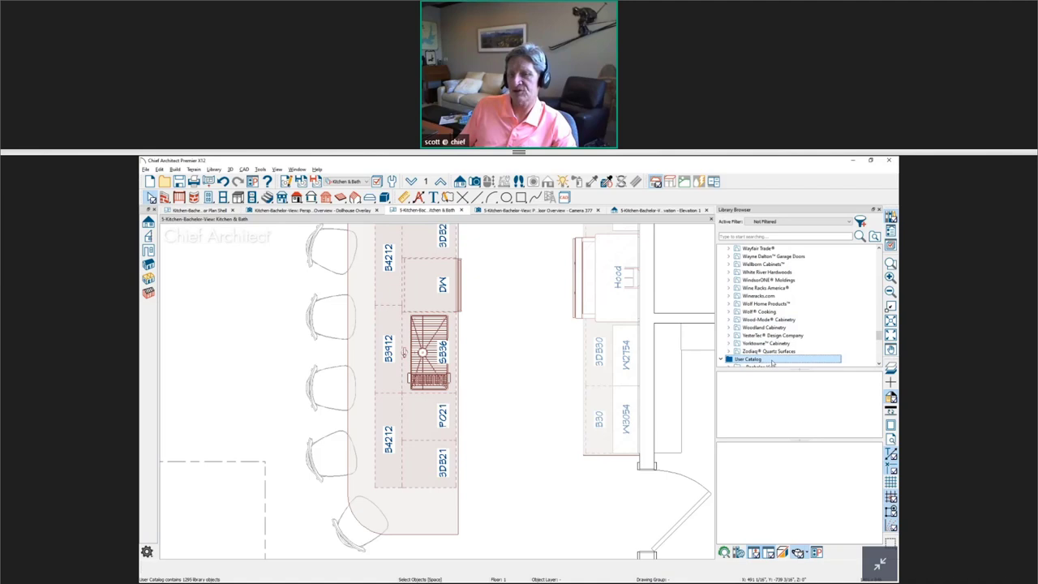
{"action": "right_click", "coordinate": [773, 362]}
{"action": "left_click", "coordinate": [799, 381]}
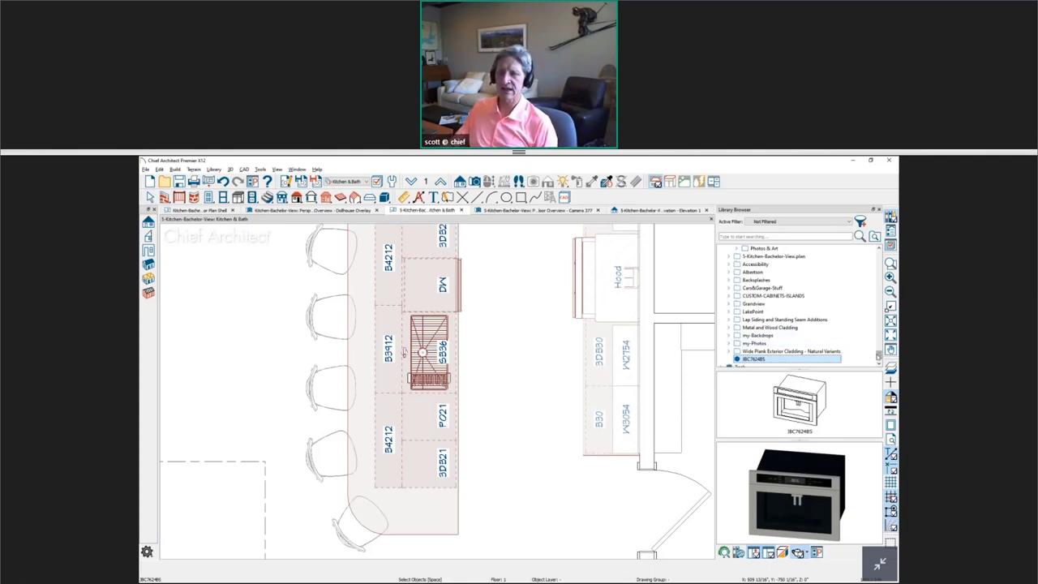
Step: Browse the Kitchen - short list folder in 2020-Tradeshow-Favorites and inspect the Jenn-Air microwave and IWS-3-WH wash station in 3D preview
{"action": "left_click", "coordinate": [880, 248]}
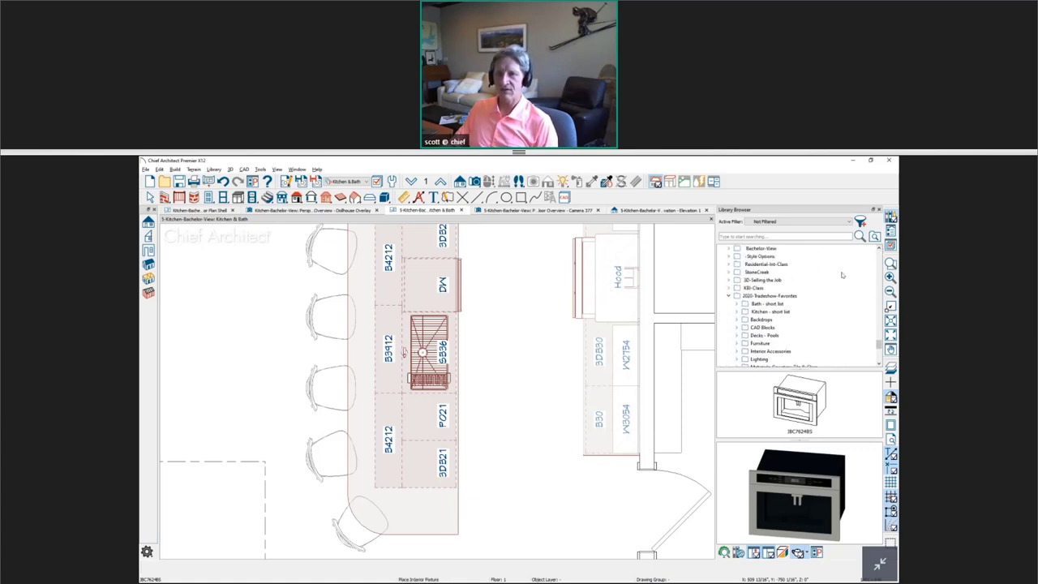
{"action": "left_click", "coordinate": [793, 313]}
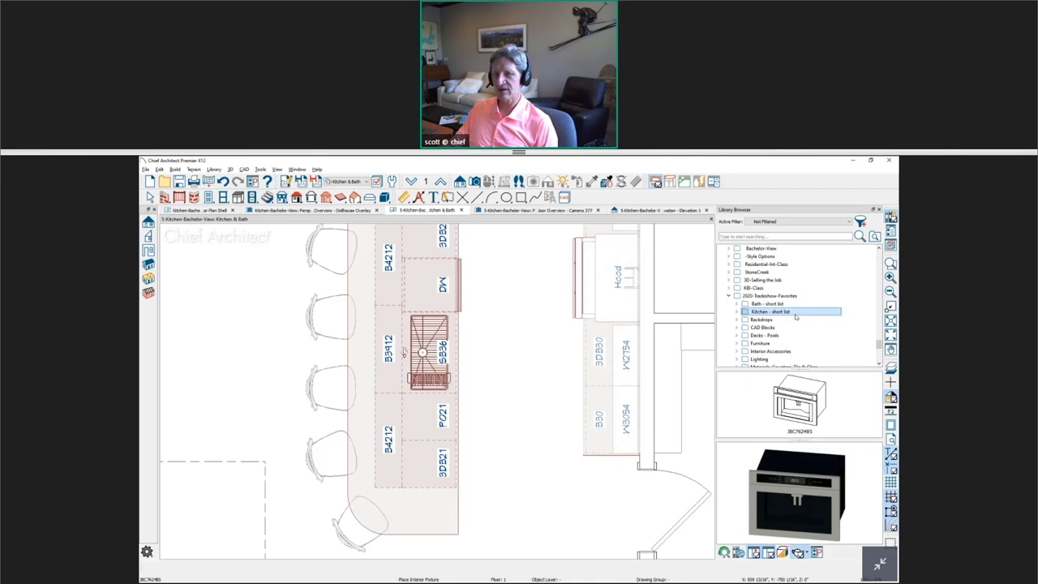
{"action": "left_click", "coordinate": [737, 312]}
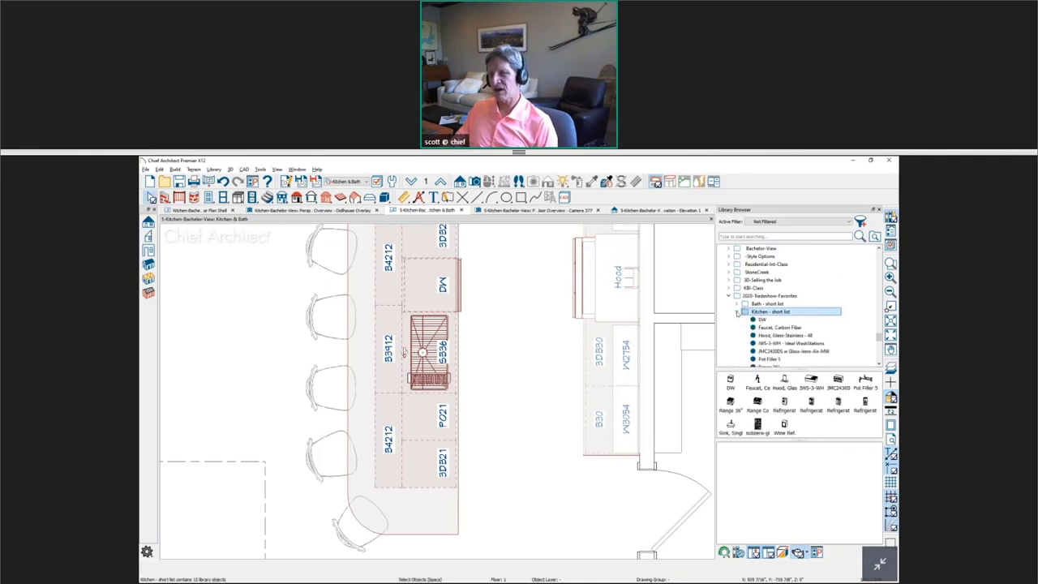
{"action": "left_click", "coordinate": [789, 351]}
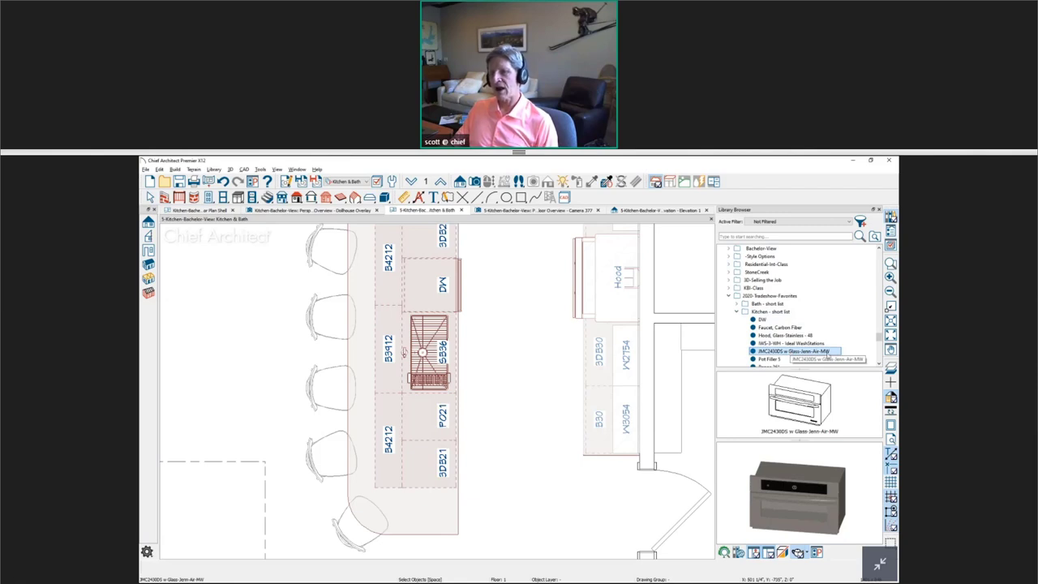
{"action": "left_click", "coordinate": [808, 344]}
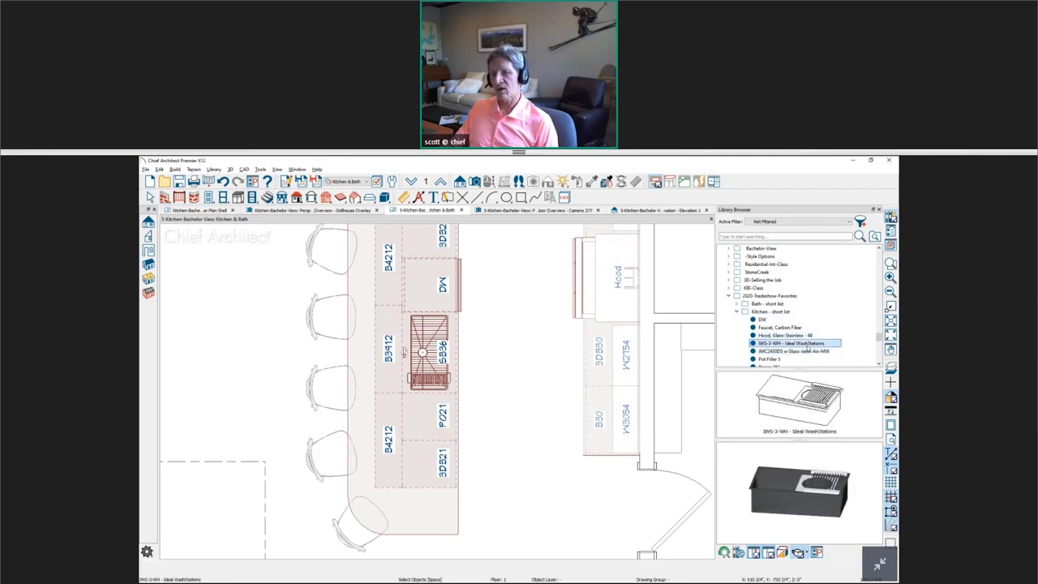
{"action": "left_click_drag", "start_coordinate": [825, 490], "coordinate": [833, 539]}
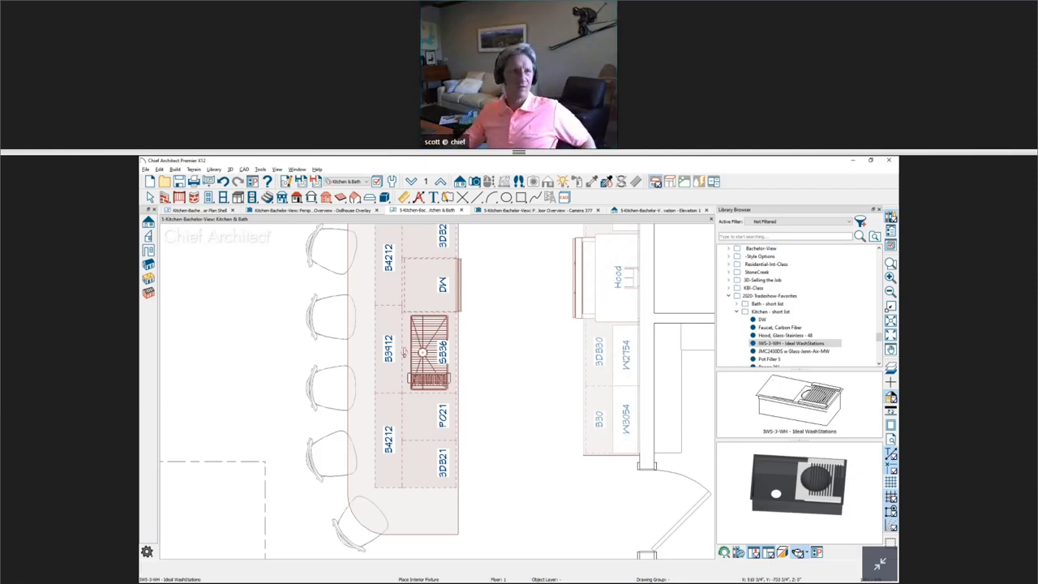
Step: Change the Floor Plan Shell drawing to the Kitchen & Bath plan view and inspect the kitchen
{"action": "left_click", "coordinate": [212, 210]}
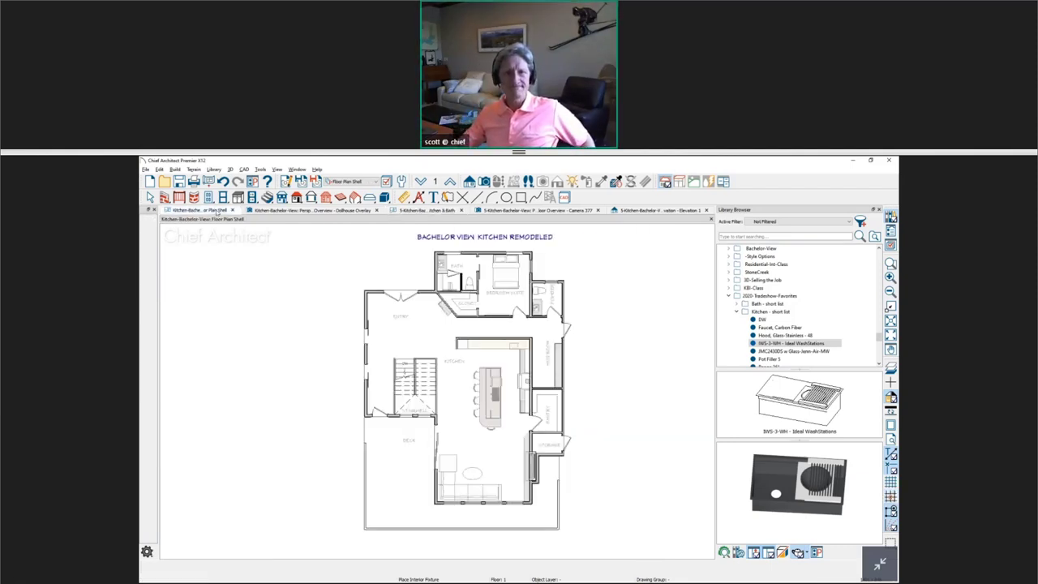
{"action": "left_click", "coordinate": [353, 181]}
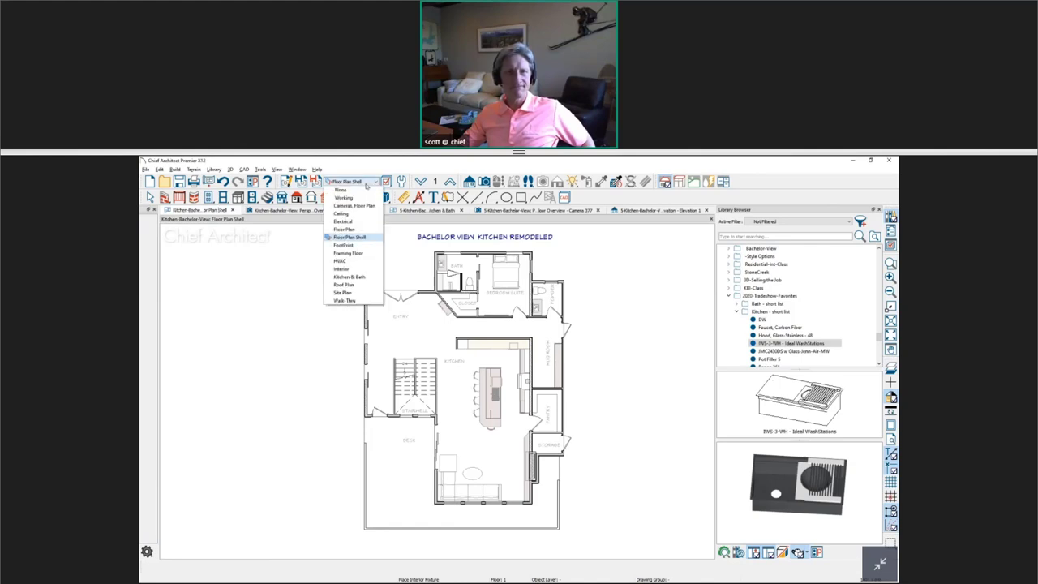
{"action": "left_click", "coordinate": [349, 276]}
{"action": "scroll", "coordinate": [510, 395], "scroll_direction": "up", "scroll_amount": 4}
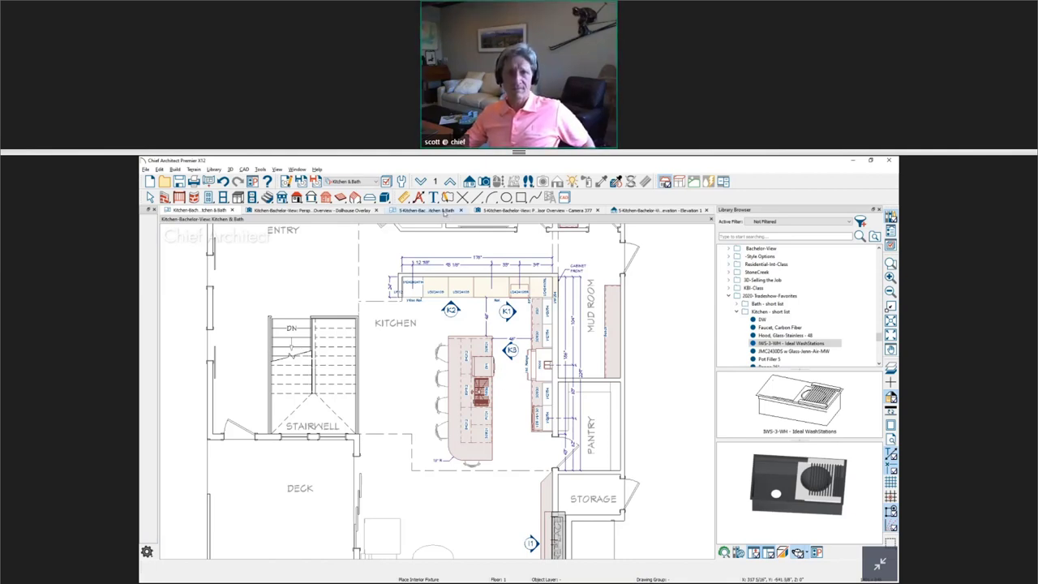
Step: In the other Kitchen & Bath plan, move the range and hood together out of the wall run into the aisle beside the island
{"action": "left_click", "coordinate": [446, 212]}
{"action": "middle_click_drag", "start_coordinate": [496, 318], "coordinate": [566, 476]}
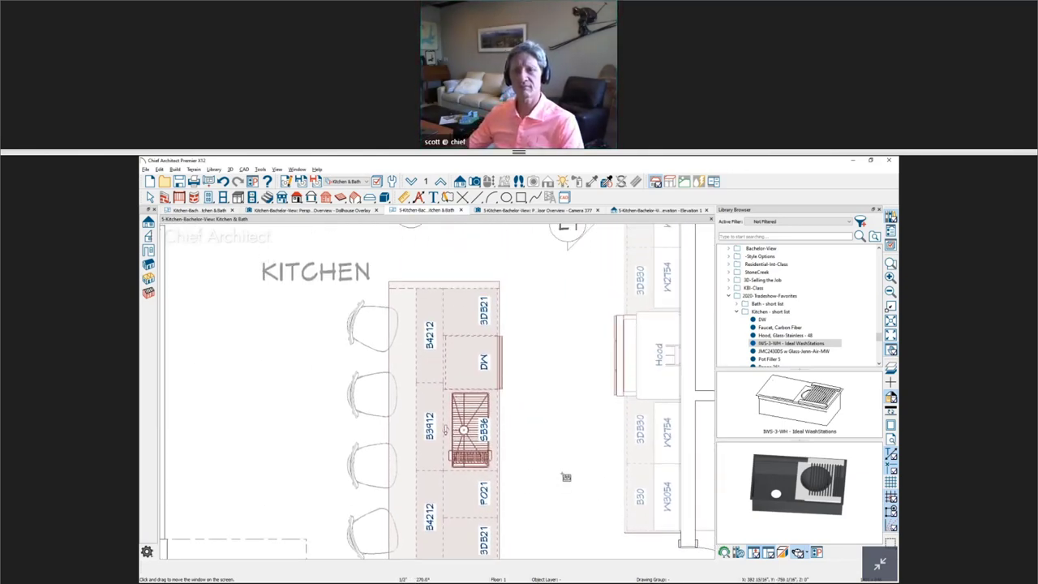
{"action": "key", "text": "space"}
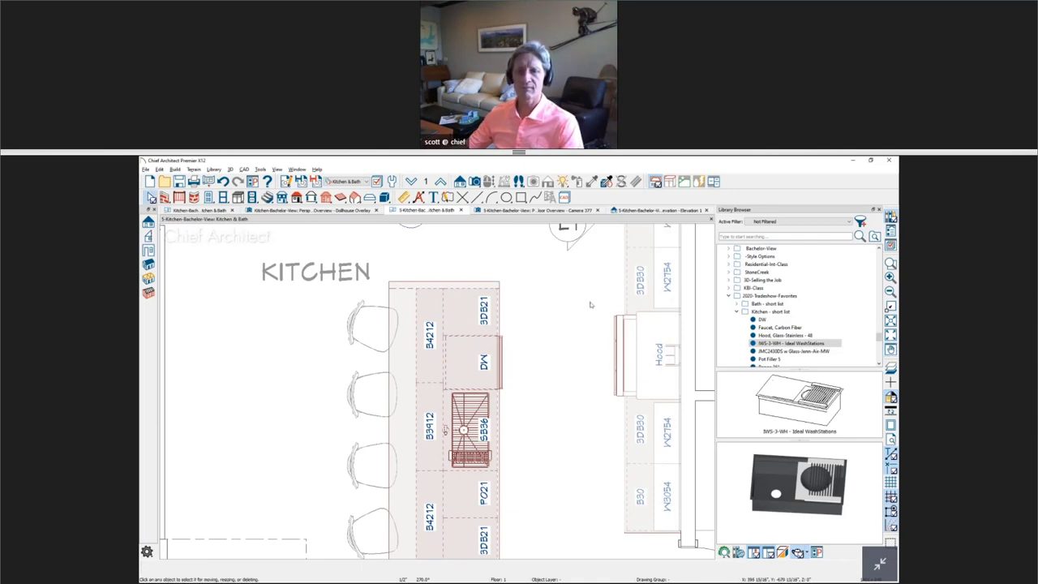
{"action": "left_click", "coordinate": [649, 357]}
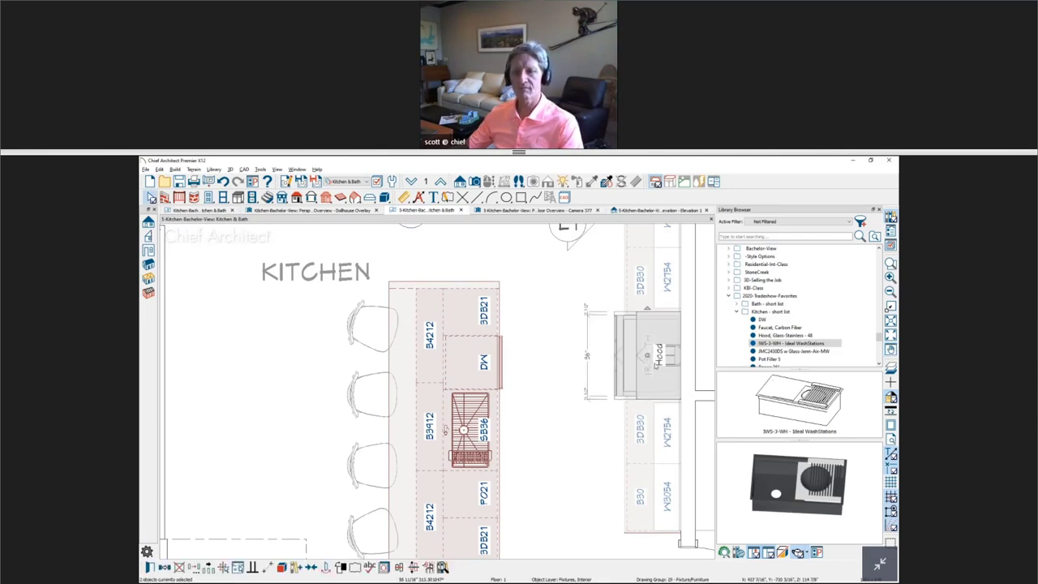
{"action": "left_click_drag", "start_coordinate": [645, 357], "coordinate": [574, 439]}
{"action": "left_click", "coordinate": [585, 329]}
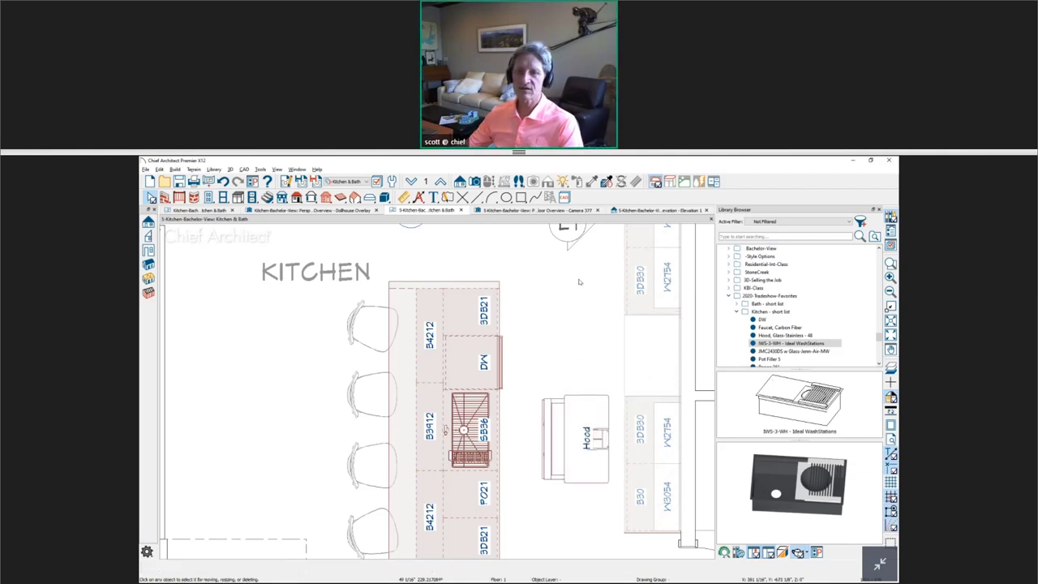
Step: Open the wall elevation for callout E1 and examine the range wall's base cabinets
{"action": "scroll", "coordinate": [577, 329], "scroll_direction": "up", "scroll_amount": 1}
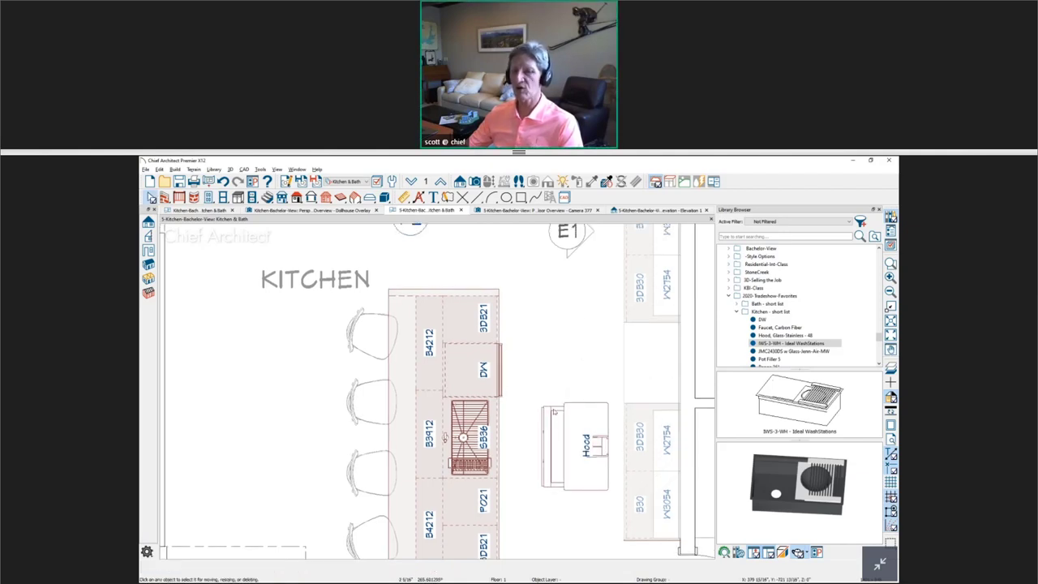
{"action": "double_click", "coordinate": [570, 237]}
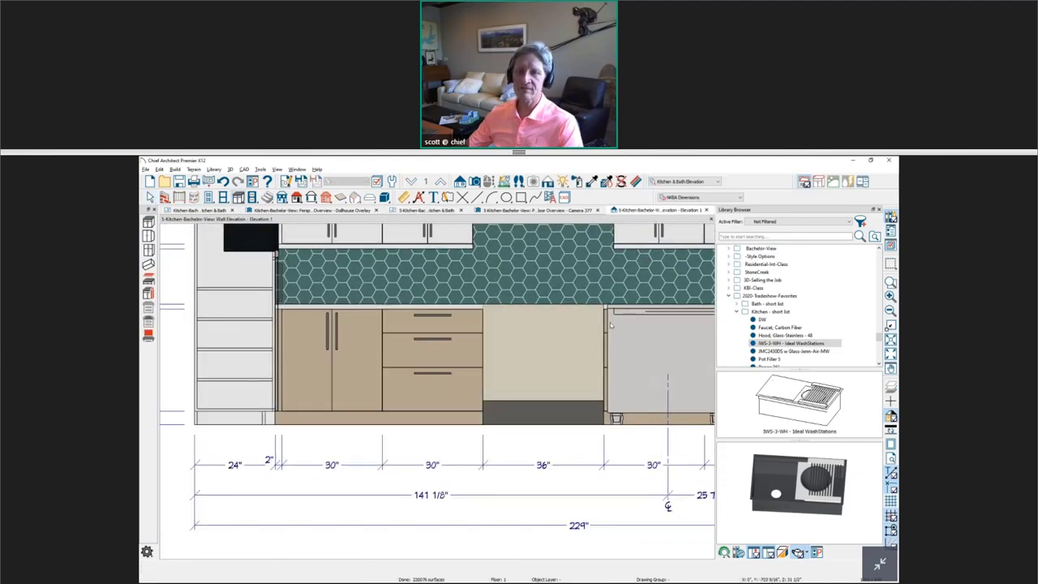
{"action": "scroll", "coordinate": [610, 325], "scroll_direction": "up", "scroll_amount": 3}
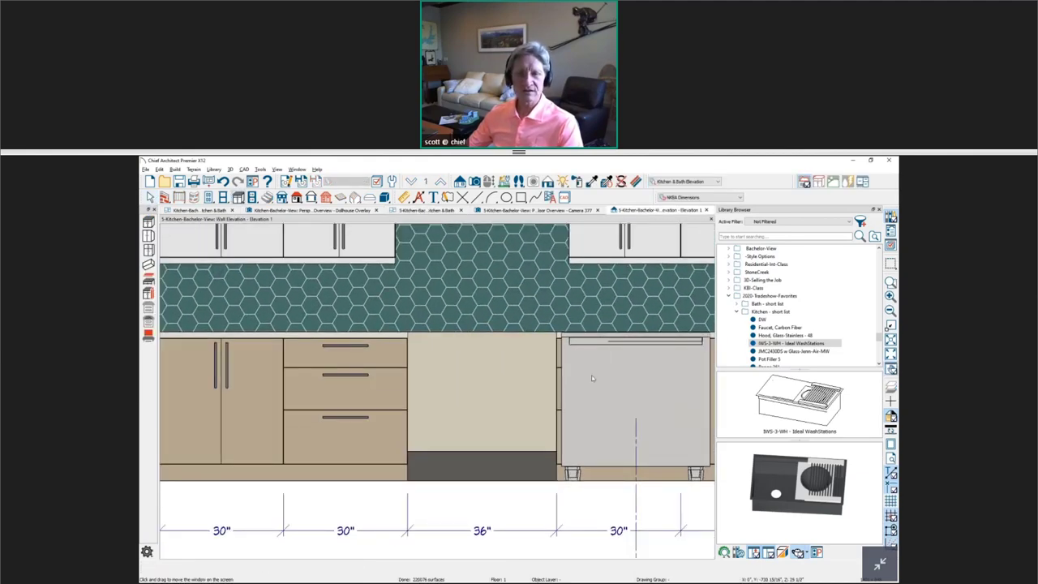
Step: Delete the displaced range and shift the adjacent 30-inch drawer base toward the range opening, narrowing the opening to 27 inches
{"action": "left_click", "coordinate": [592, 375]}
{"action": "key", "text": "Delete"}
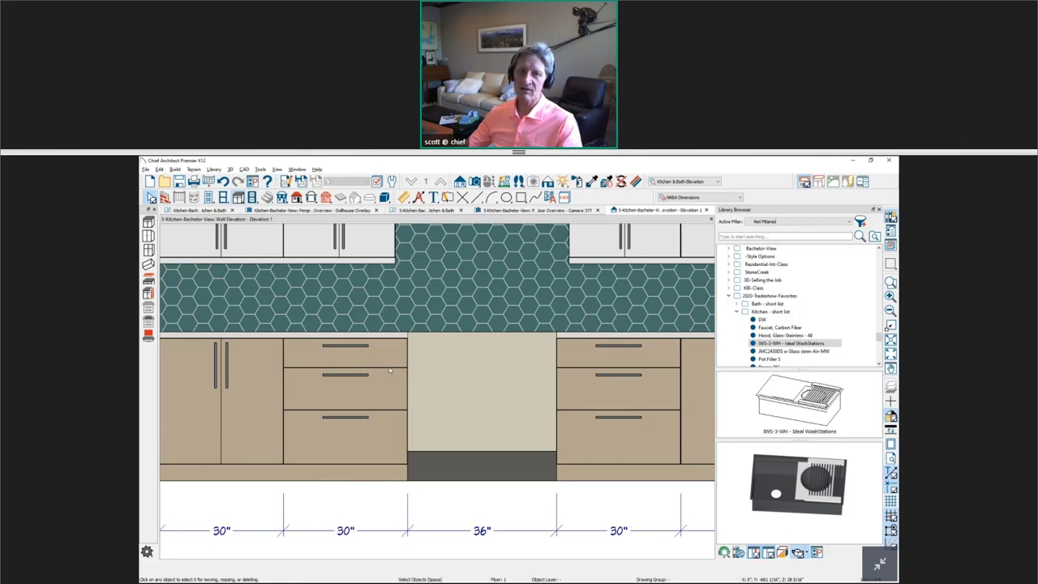
{"action": "left_click", "coordinate": [390, 370]}
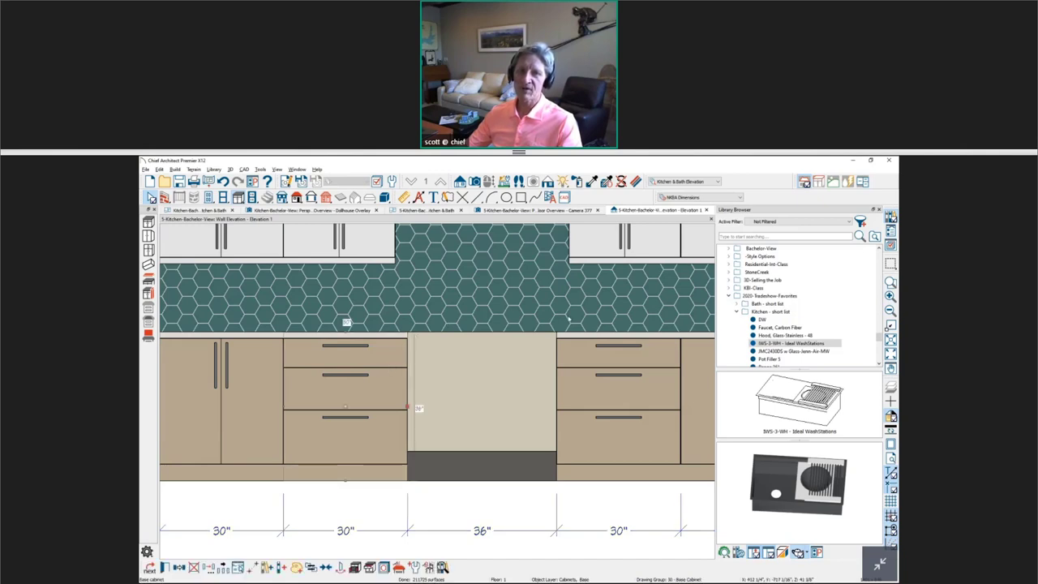
{"action": "left_click", "coordinate": [627, 392]}
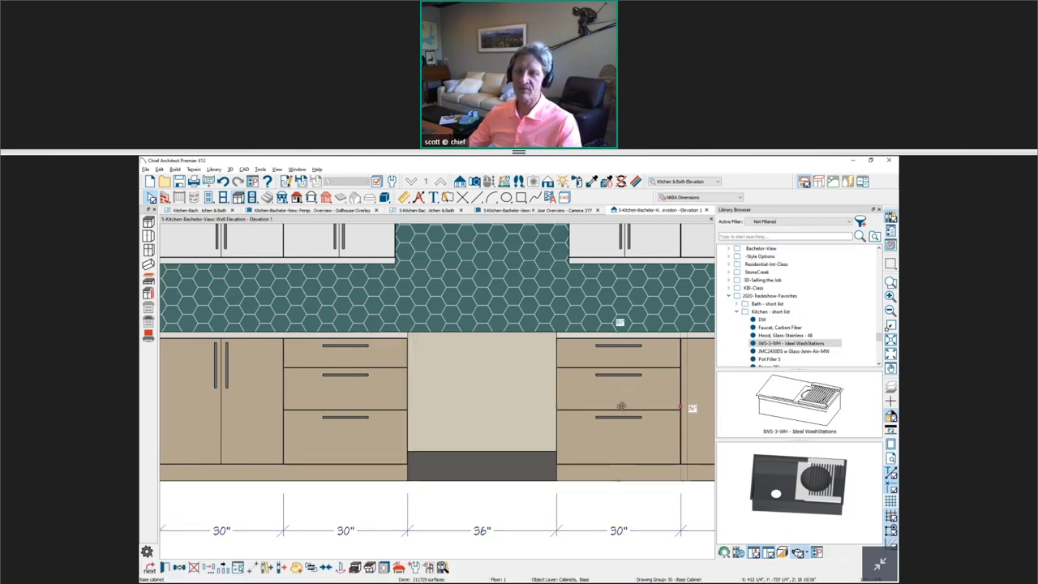
{"action": "left_click_drag", "start_coordinate": [691, 432], "coordinate": [650, 400]}
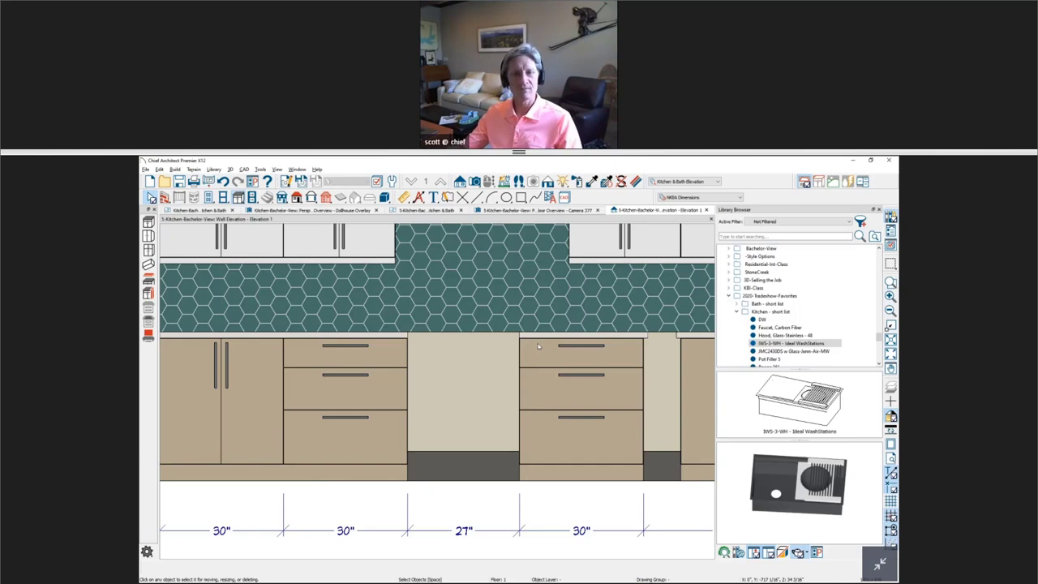
Step: Slide the 30-inch drawer base back against the neighbouring two-door cabinet, leaving a 36-inch range opening
{"action": "scroll", "coordinate": [537, 346], "scroll_direction": "down", "scroll_amount": 1}
{"action": "scroll", "coordinate": [535, 381], "scroll_direction": "down", "scroll_amount": 1}
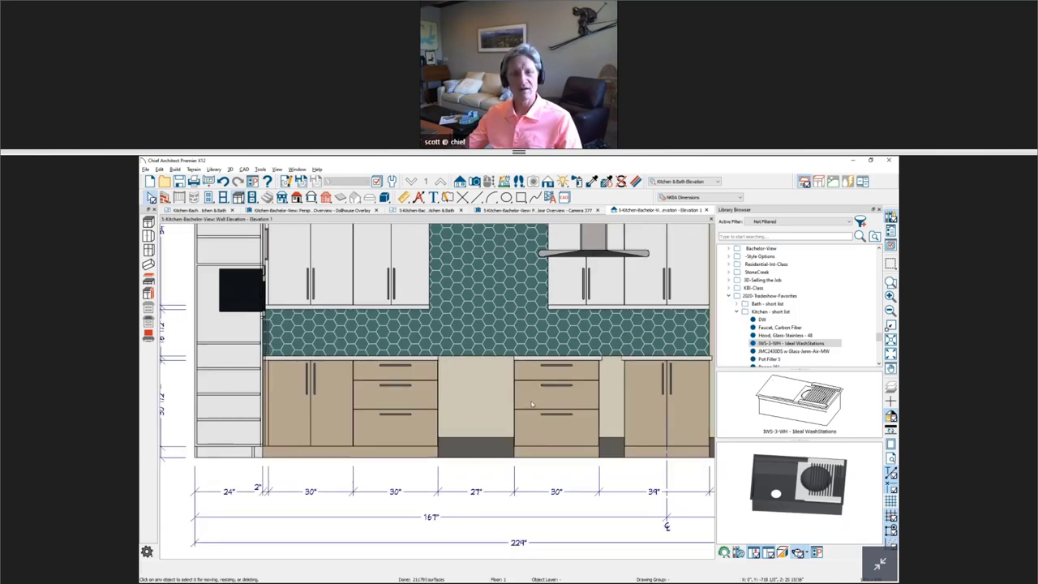
{"action": "scroll", "coordinate": [532, 403], "scroll_direction": "down", "scroll_amount": 1}
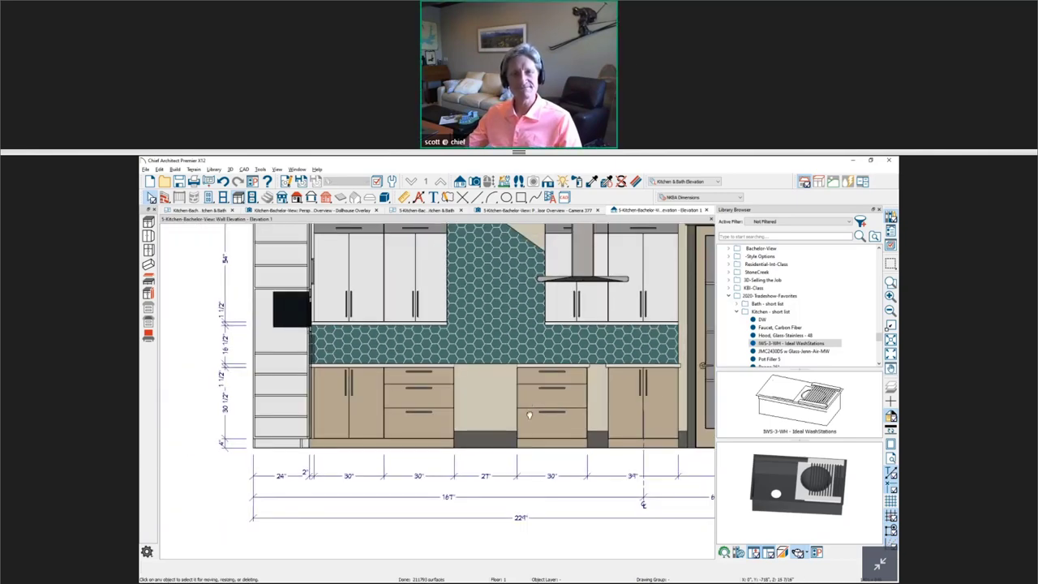
{"action": "scroll", "coordinate": [524, 430], "scroll_direction": "down", "scroll_amount": 1}
{"action": "scroll", "coordinate": [545, 437], "scroll_direction": "up", "scroll_amount": 1}
{"action": "left_click", "coordinate": [546, 437]}
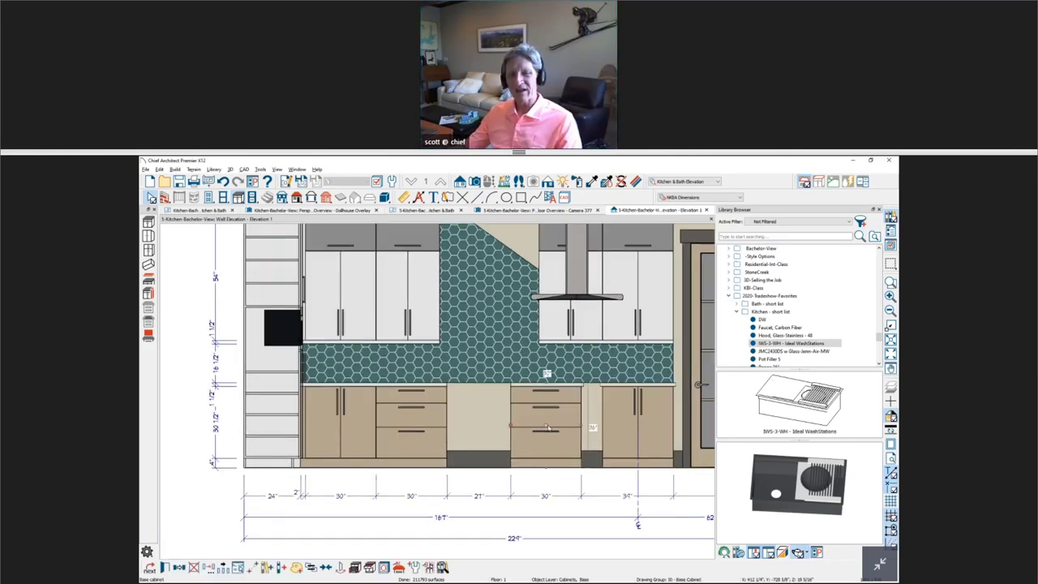
{"action": "scroll", "coordinate": [551, 424], "scroll_direction": "up", "scroll_amount": 1}
{"action": "scroll", "coordinate": [559, 427], "scroll_direction": "up", "scroll_amount": 1}
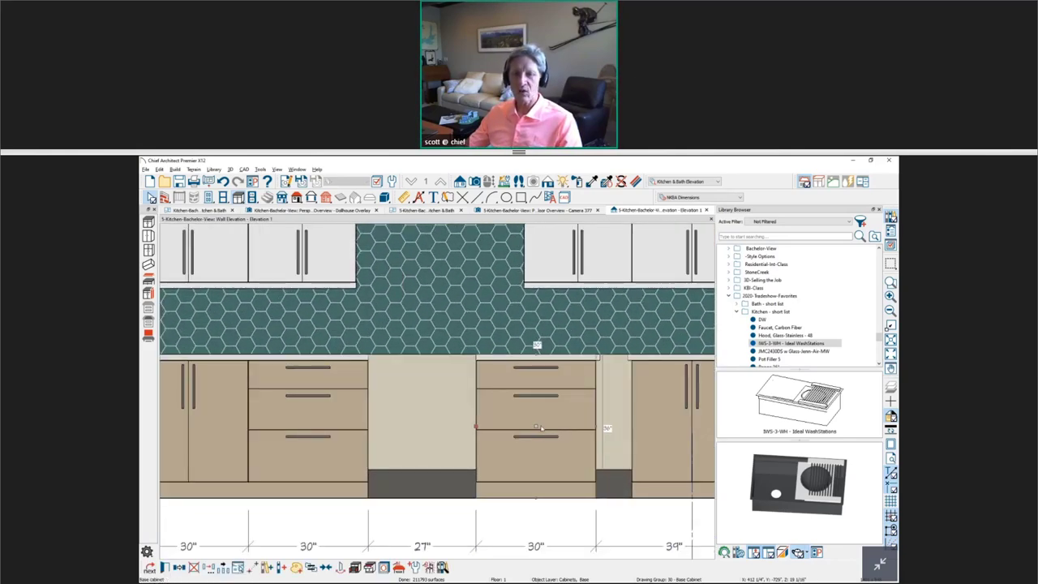
{"action": "left_click_drag", "start_coordinate": [558, 428], "coordinate": [609, 427]}
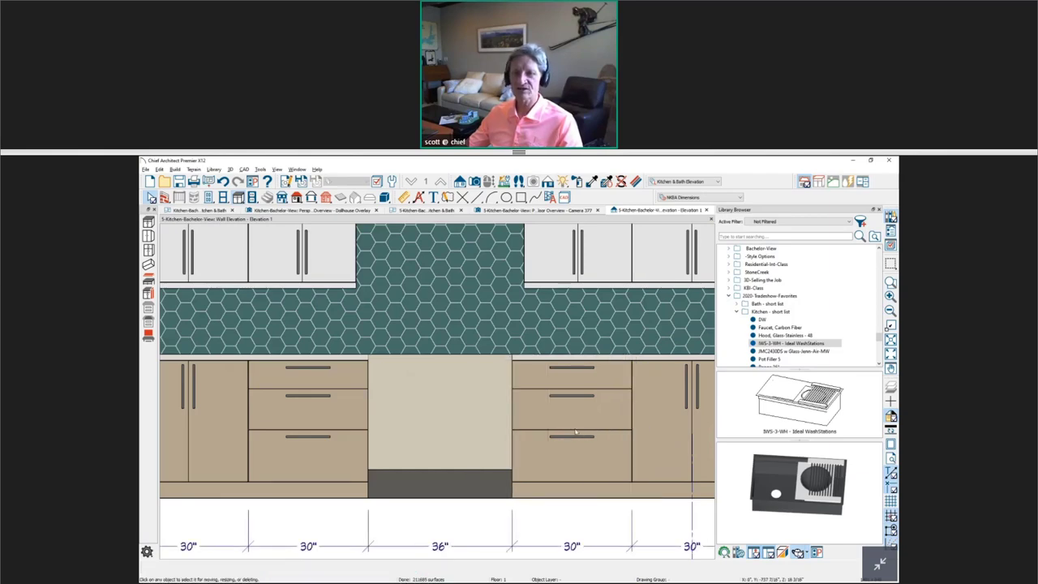
Step: Center the range hood over the range opening between the wall cabinets
{"action": "scroll", "coordinate": [567, 468], "scroll_direction": "down", "scroll_amount": 2}
{"action": "scroll", "coordinate": [560, 373], "scroll_direction": "down", "scroll_amount": 1}
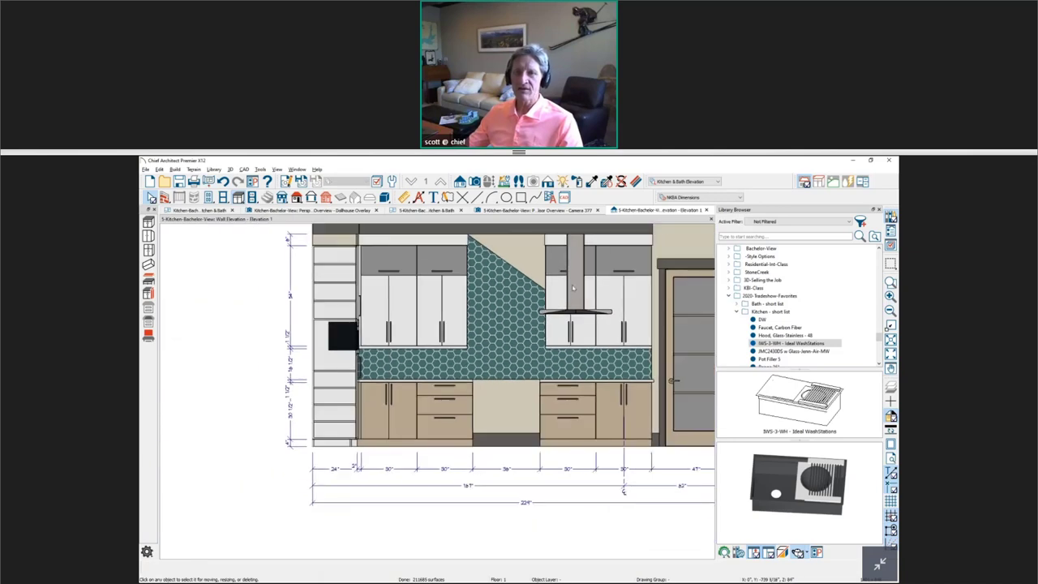
{"action": "left_click", "coordinate": [575, 275]}
{"action": "left_click_drag", "start_coordinate": [575, 275], "coordinate": [509, 275]}
{"action": "key", "text": "Escape"}
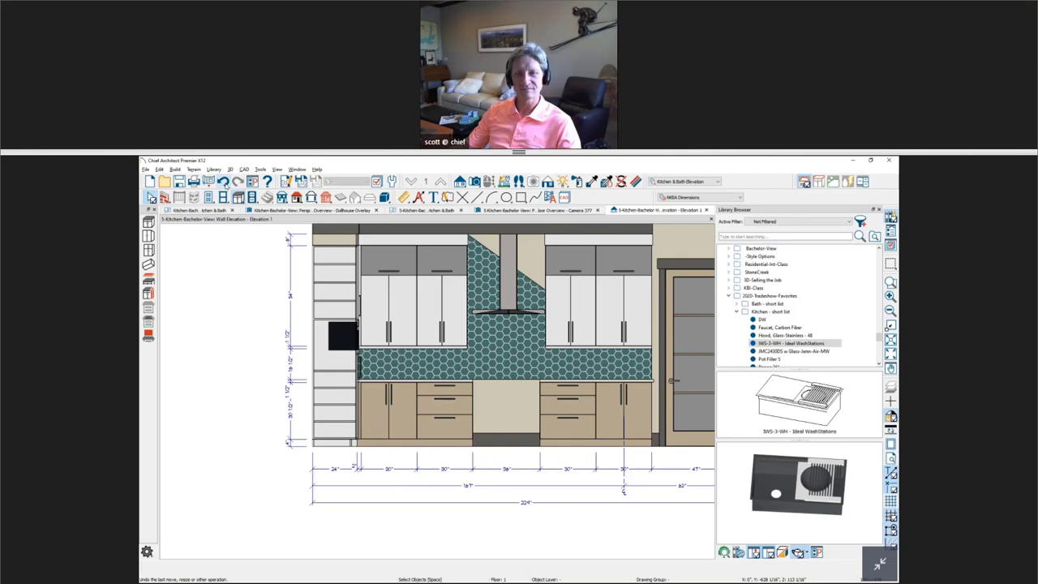
Step: Undo the hood centering, both drawer base moves, the range deletion and the earlier relocation of the range and hood
{"action": "left_click", "coordinate": [223, 182]}
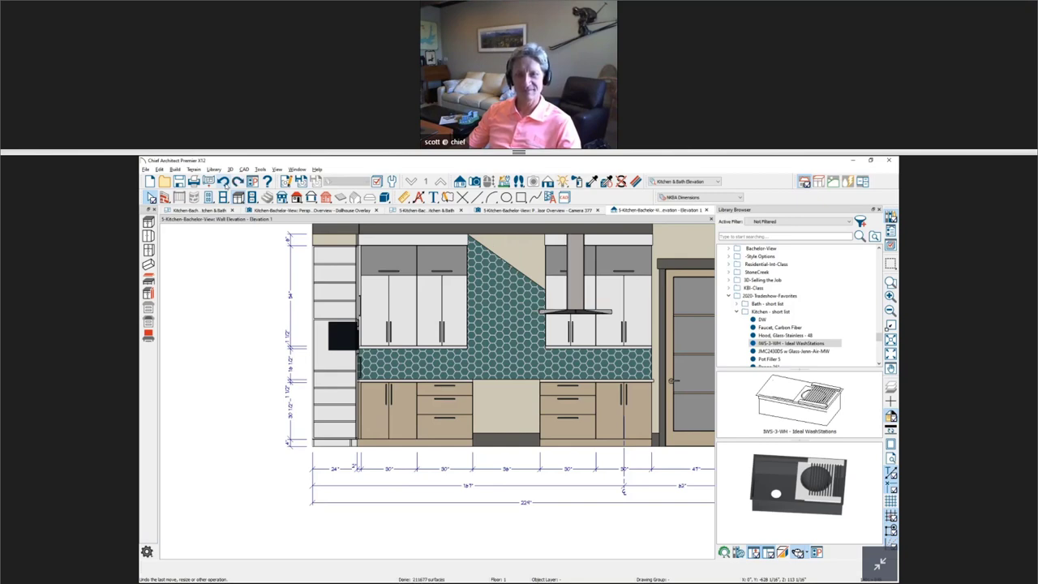
{"action": "left_click", "coordinate": [223, 182]}
{"action": "left_click", "coordinate": [223, 183]}
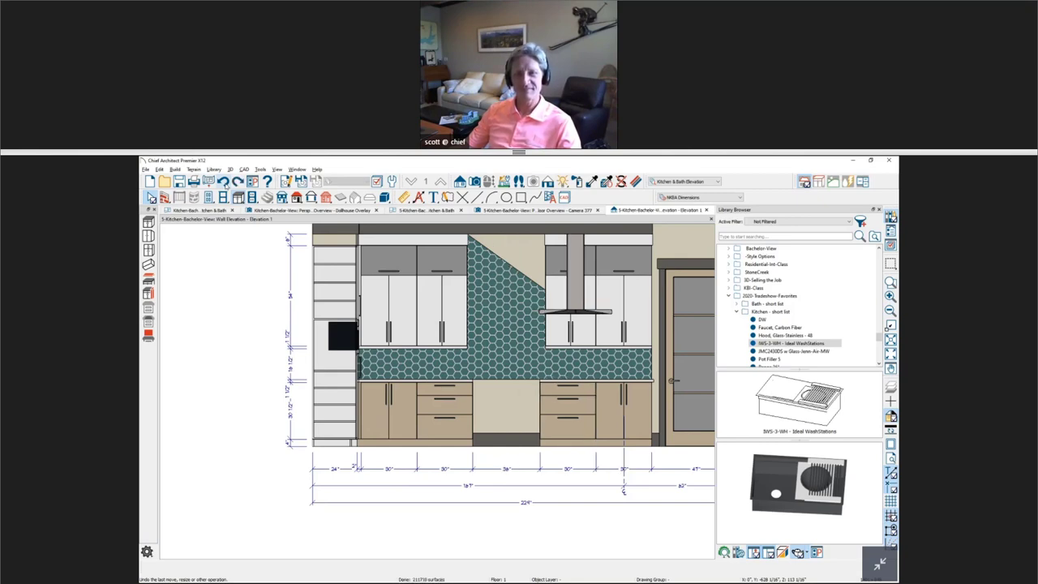
{"action": "left_click", "coordinate": [223, 183]}
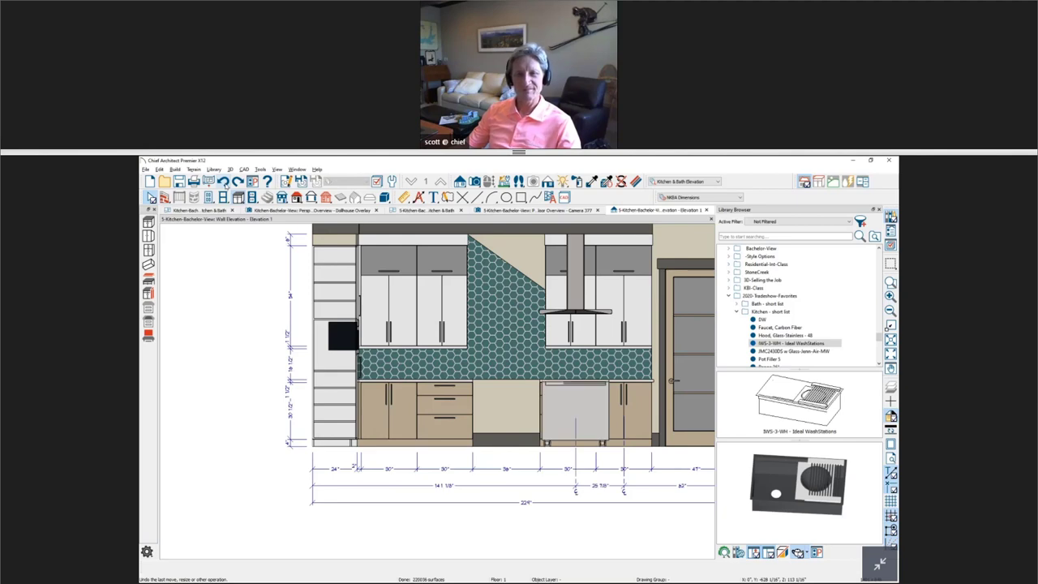
{"action": "left_click", "coordinate": [223, 183]}
{"action": "left_click", "coordinate": [223, 182]}
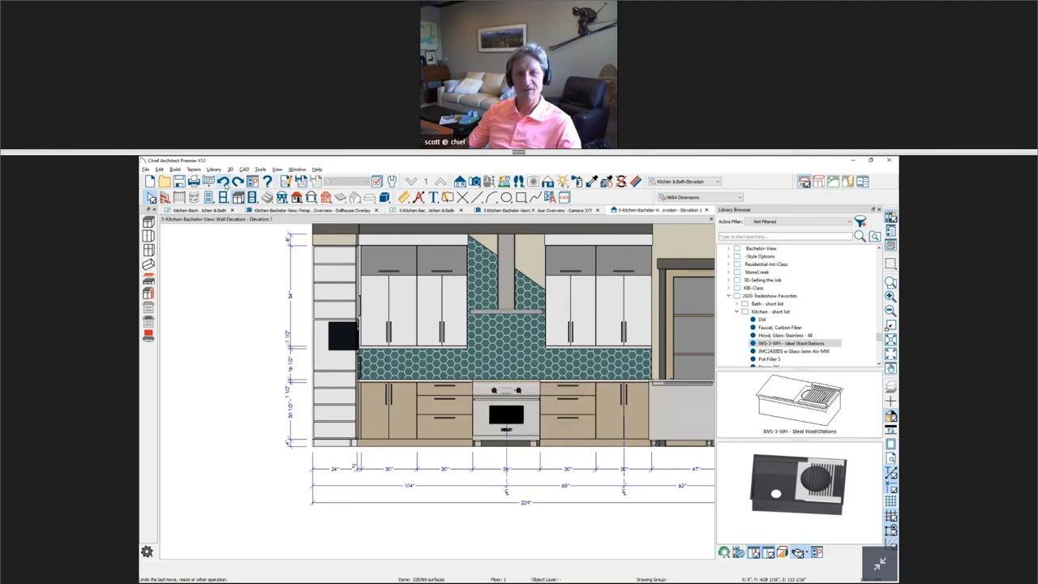
{"action": "scroll", "coordinate": [645, 430], "scroll_direction": "up", "scroll_amount": 1}
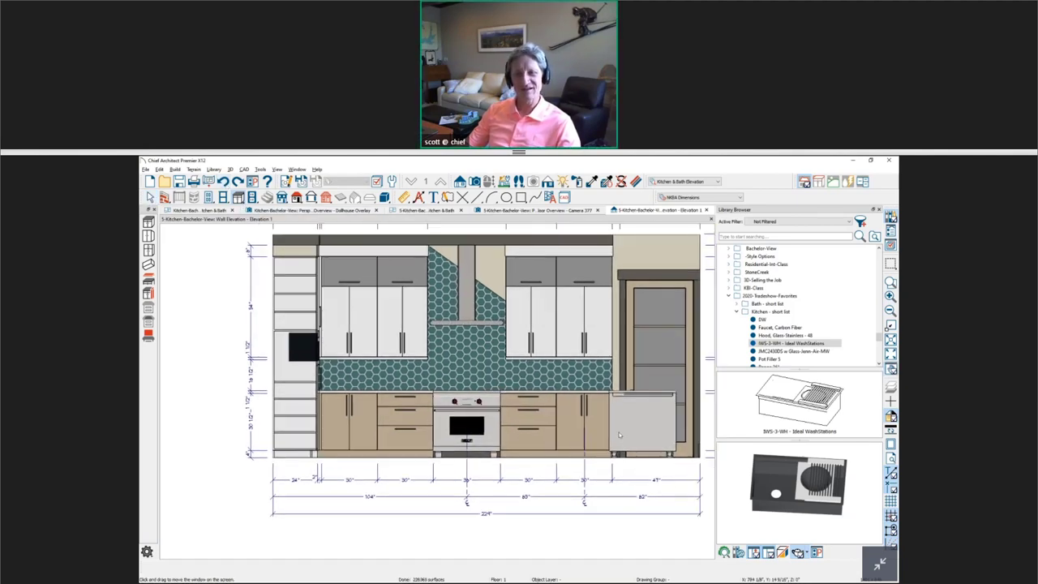
Step: Delete the appliance standing in front of the pantry door, and close the wall elevation, choosing to save it
{"action": "left_click", "coordinate": [644, 430]}
{"action": "key", "text": "Delete"}
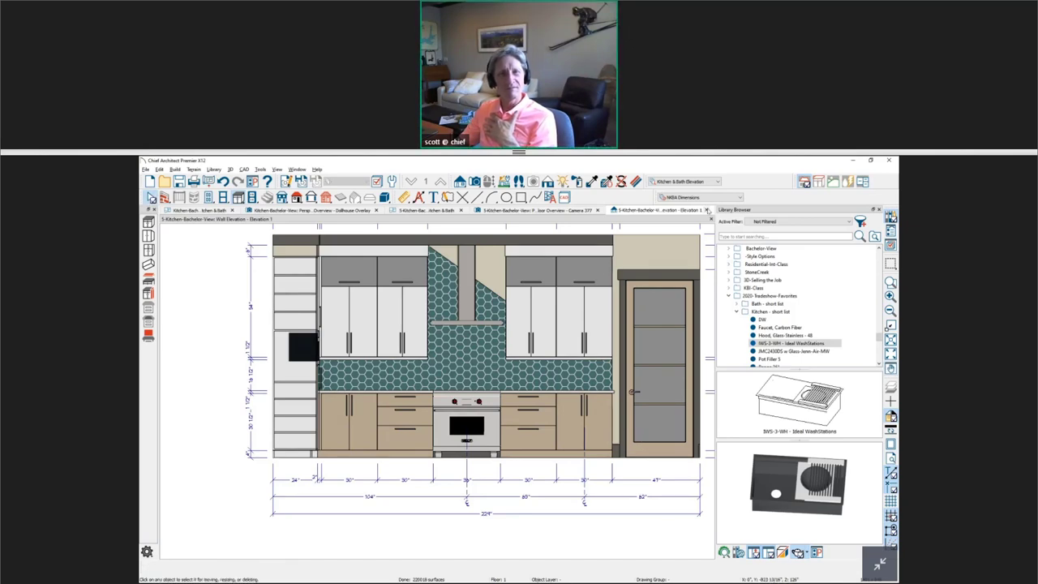
{"action": "left_click", "coordinate": [707, 210]}
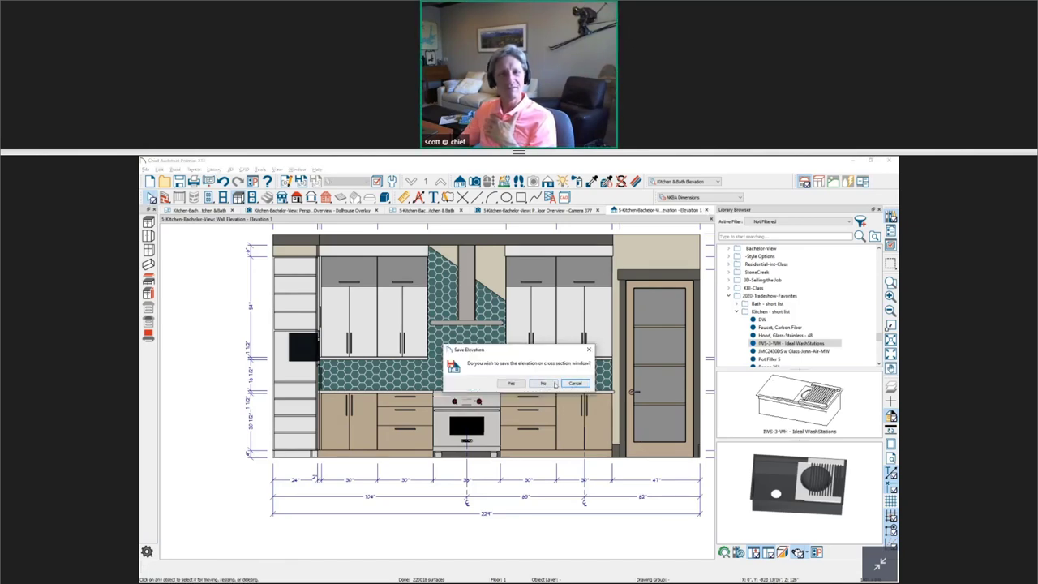
{"action": "left_click", "coordinate": [518, 387]}
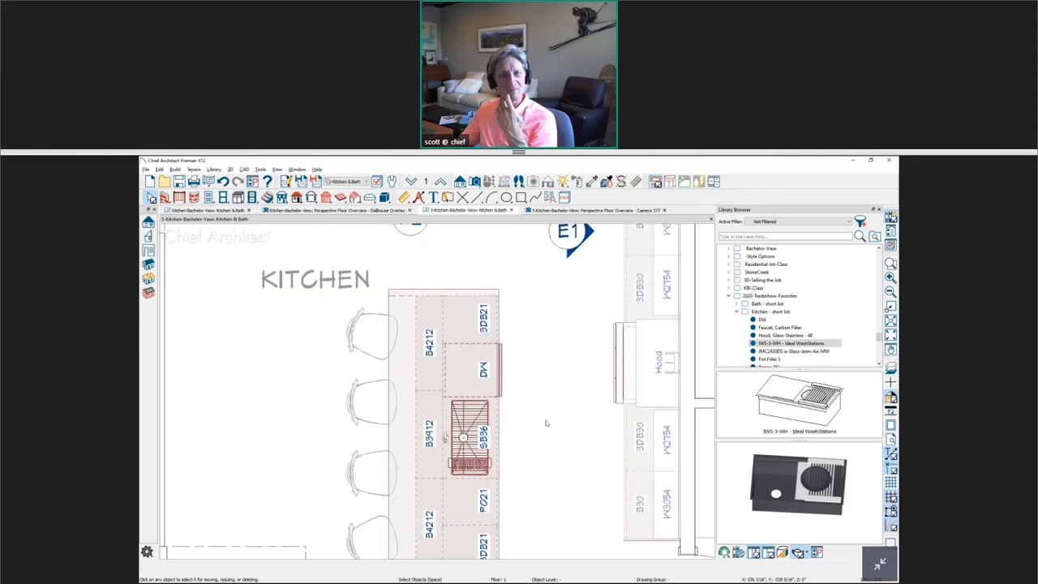
Step: Remove the B30 base cabinet and W3054 wall cabinet from the pantry end of the range wall in plan
{"action": "scroll", "coordinate": [542, 405], "scroll_direction": "up", "scroll_amount": 3}
{"action": "scroll", "coordinate": [528, 331], "scroll_direction": "down", "scroll_amount": 2}
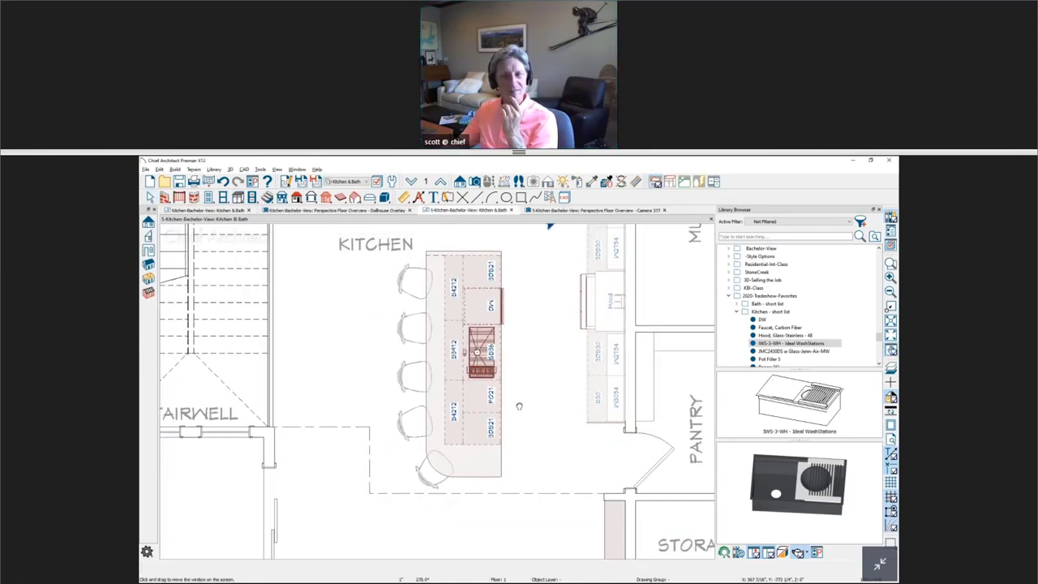
{"action": "key", "text": "space"}
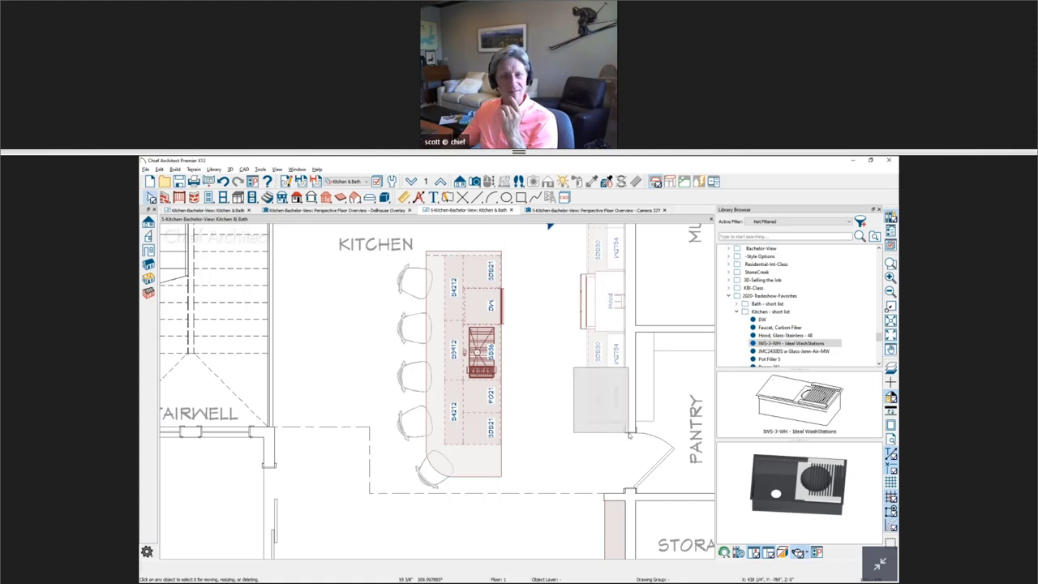
{"action": "left_click", "coordinate": [600, 397]}
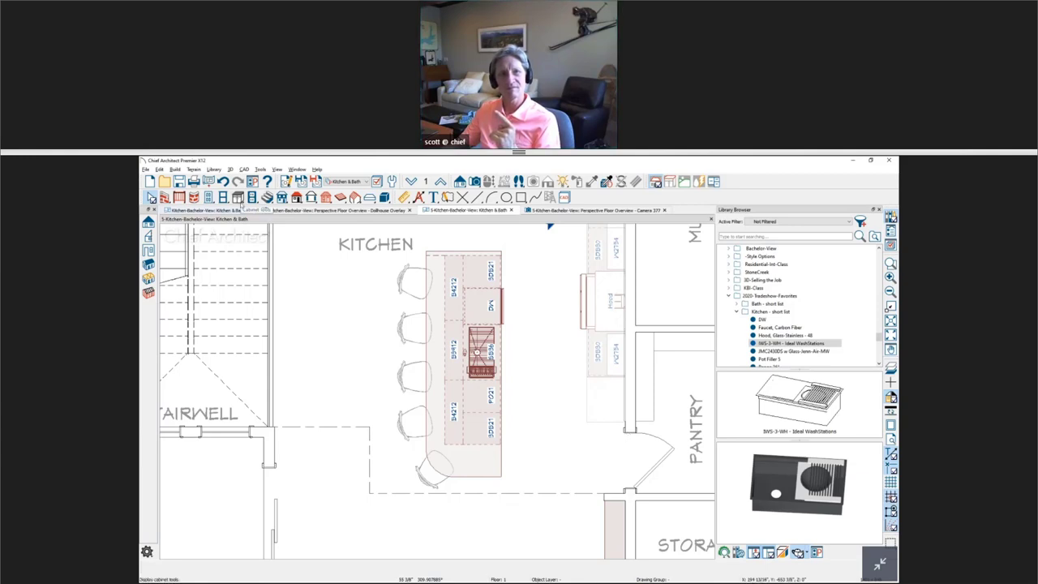
Step: Place a full-height cabinet in the gap at the pantry end of the range wall
{"action": "left_click", "coordinate": [238, 200]}
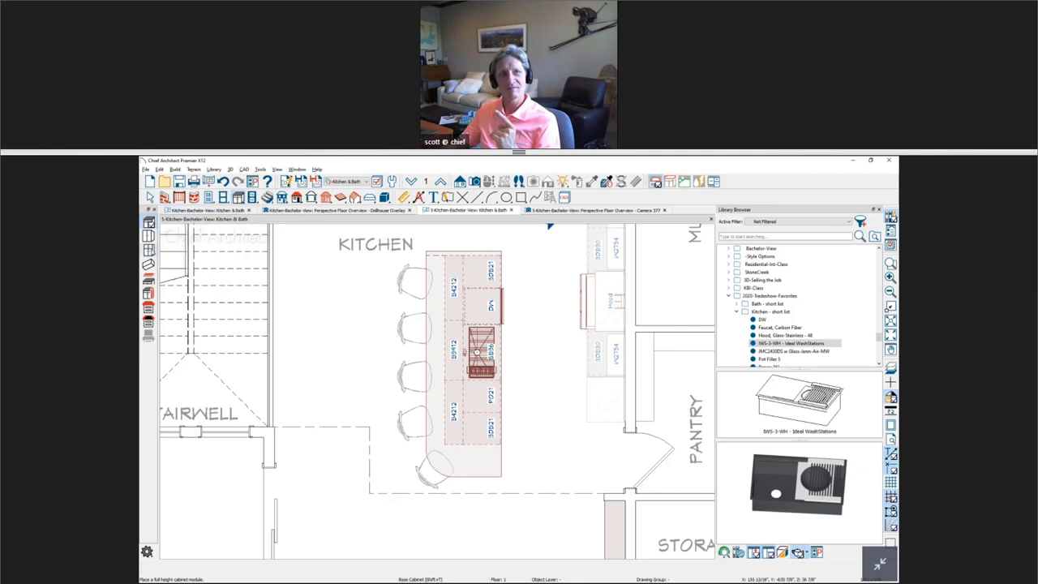
{"action": "left_click", "coordinate": [148, 250]}
{"action": "left_click", "coordinate": [610, 402]}
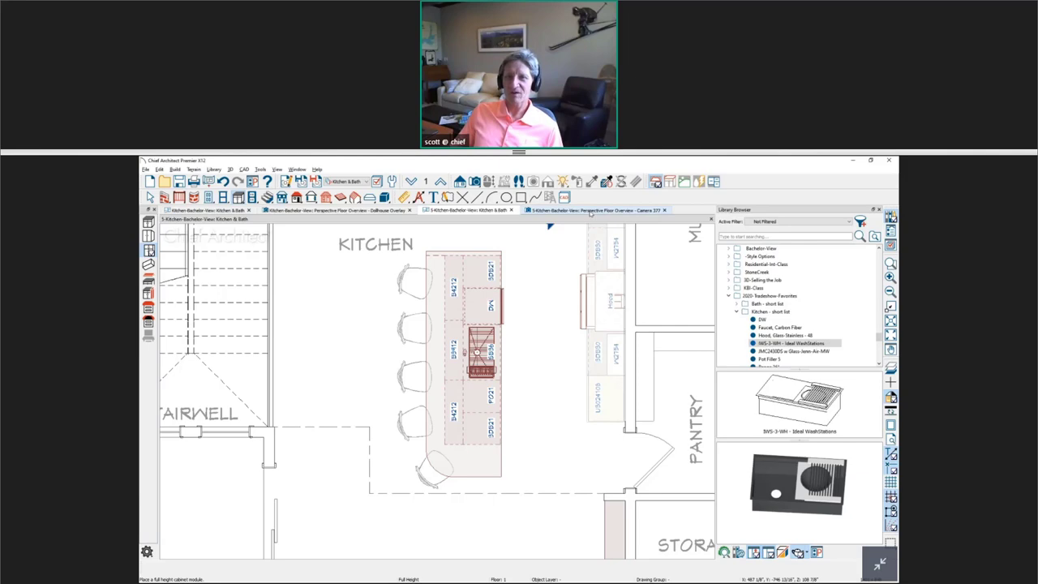
Step: In the Camera 377 perspective overview, apply the framed door from the KBI-Class Kitchen library folder to the new full-height cabinet
{"action": "left_click", "coordinate": [591, 211]}
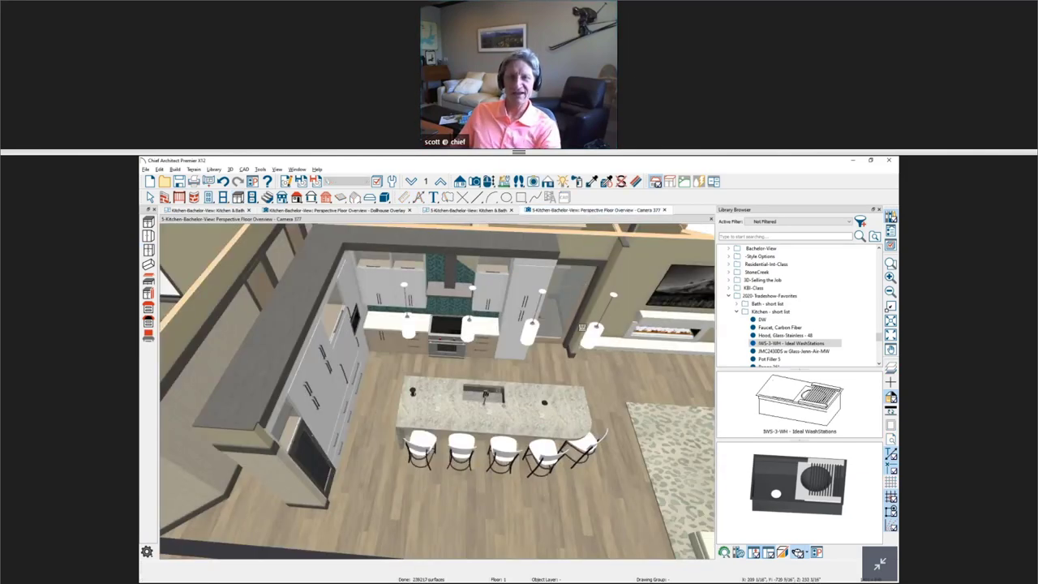
{"action": "scroll", "coordinate": [595, 345], "scroll_direction": "up", "scroll_amount": 5}
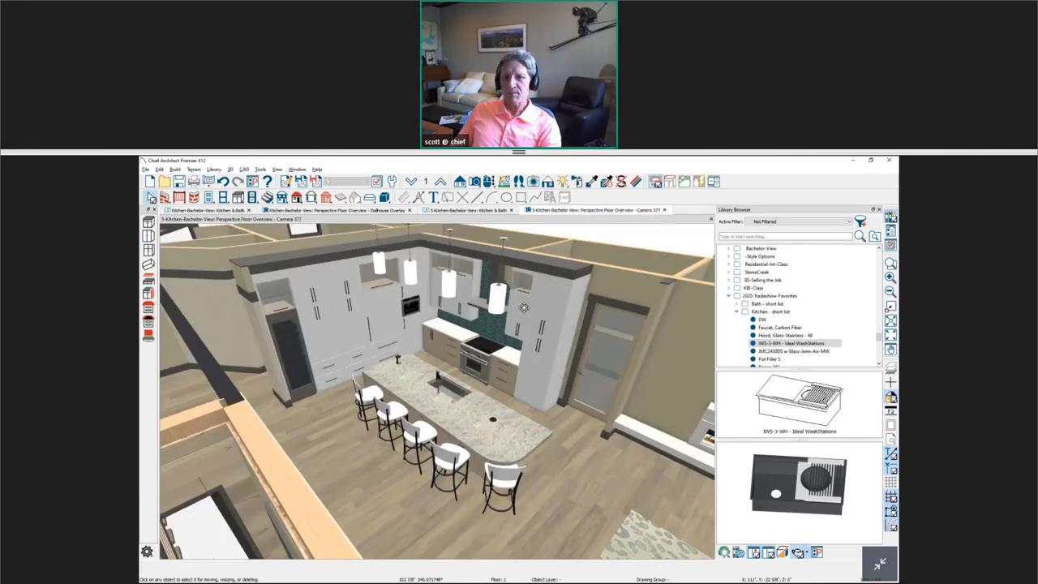
{"action": "scroll", "coordinate": [588, 337], "scroll_direction": "up", "scroll_amount": 2}
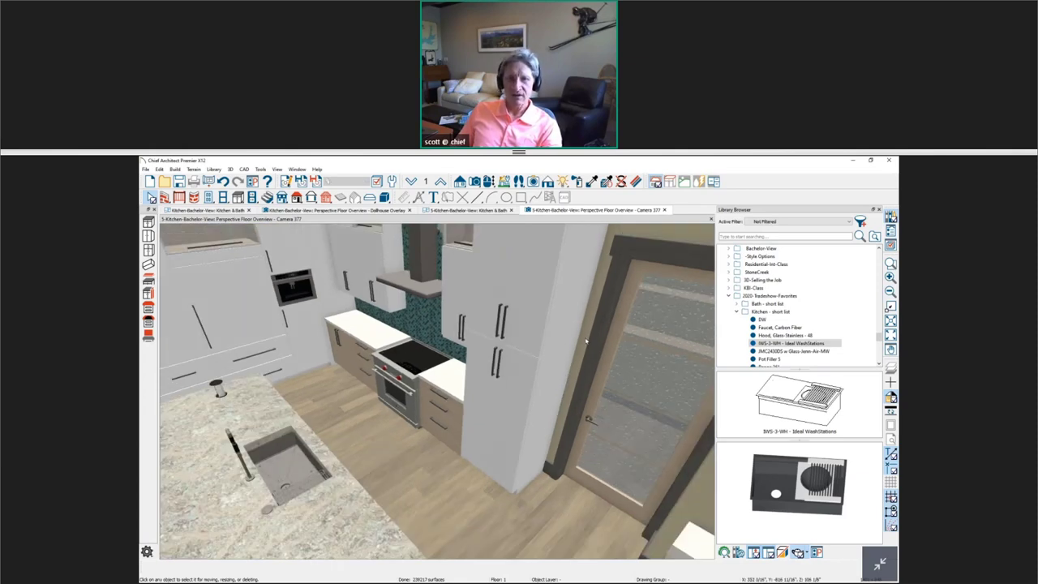
{"action": "scroll", "coordinate": [564, 362], "scroll_direction": "up", "scroll_amount": 2}
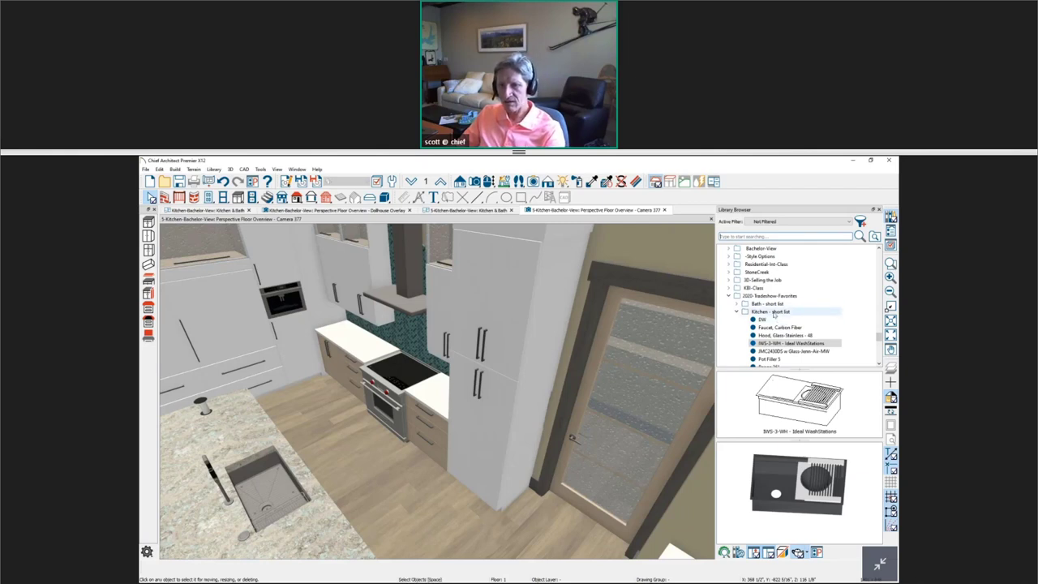
{"action": "left_click", "coordinate": [772, 311]}
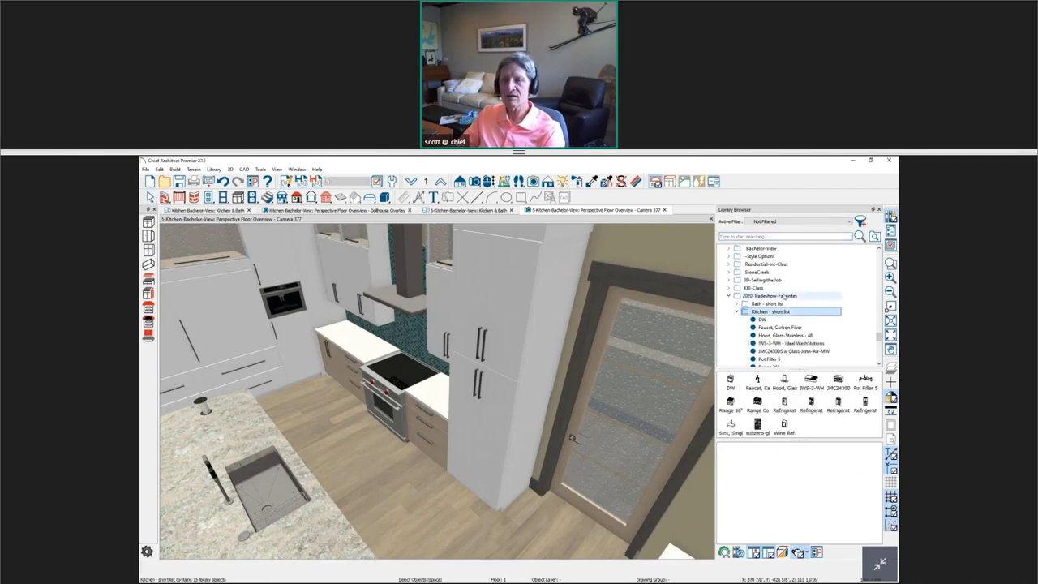
{"action": "left_click", "coordinate": [770, 289]}
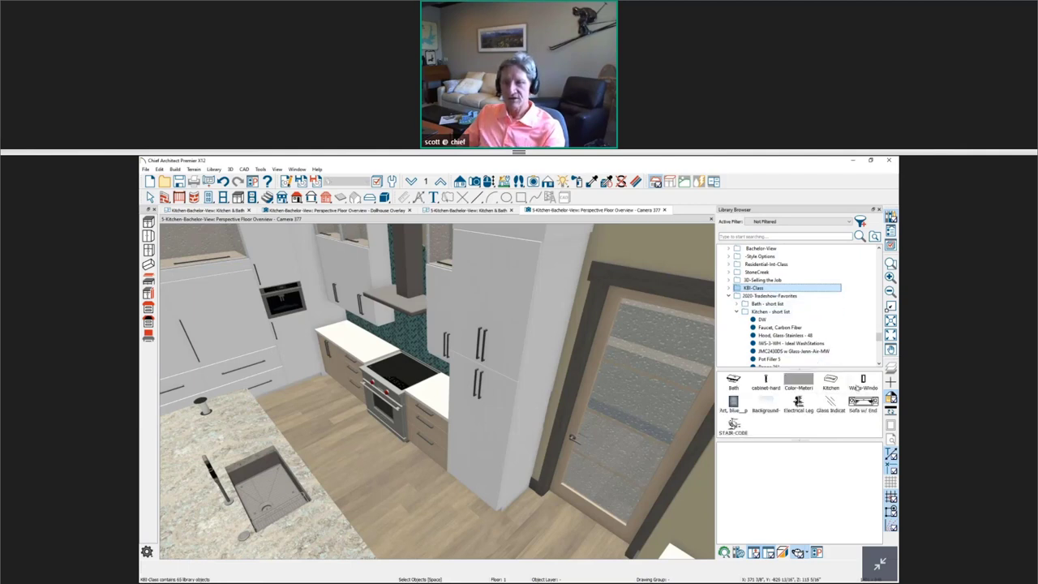
{"action": "double_click", "coordinate": [758, 289]}
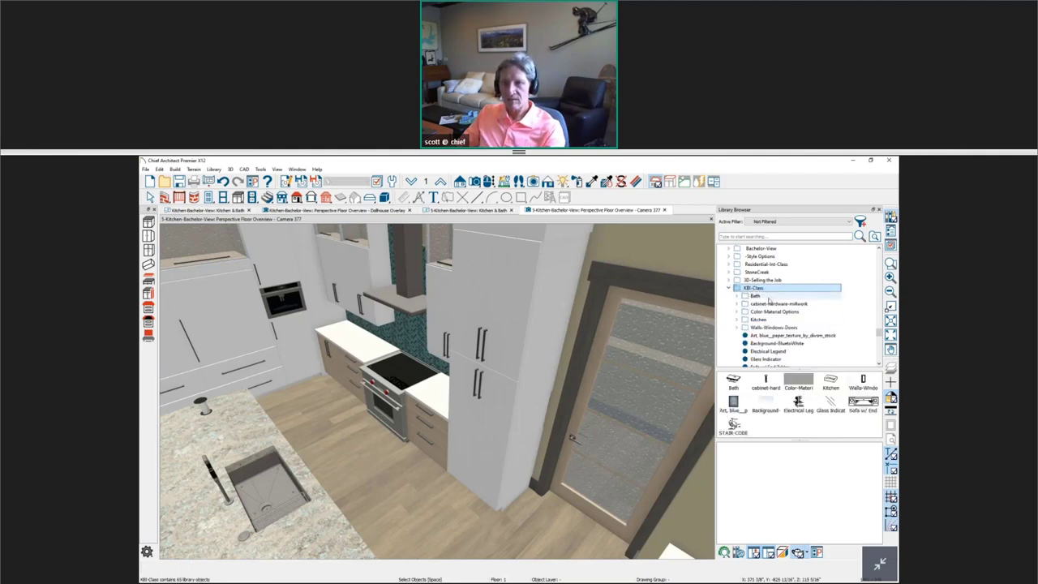
{"action": "left_click", "coordinate": [770, 320]}
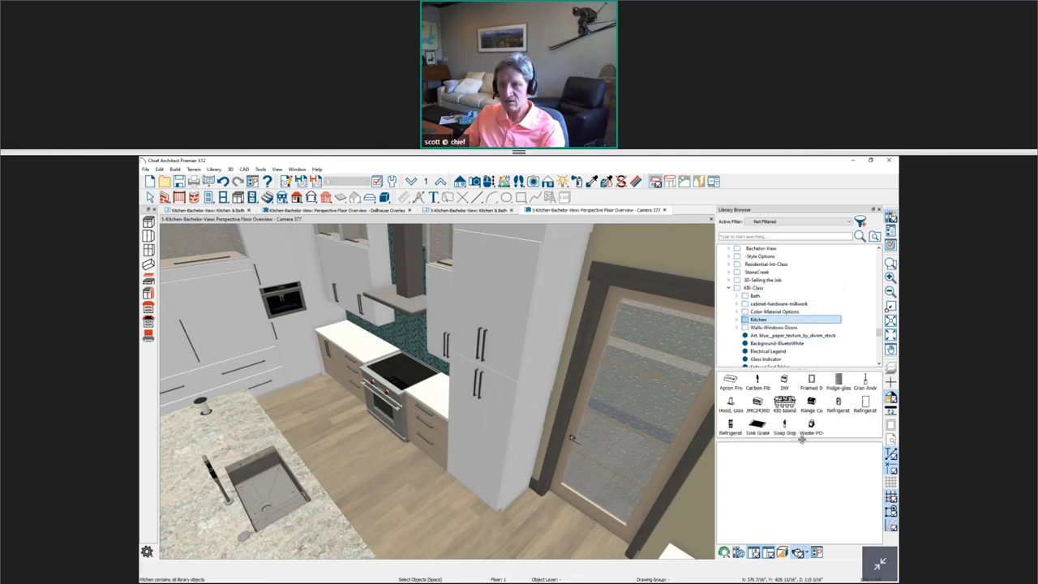
{"action": "left_click", "coordinate": [812, 383]}
{"action": "left_click", "coordinate": [540, 445]}
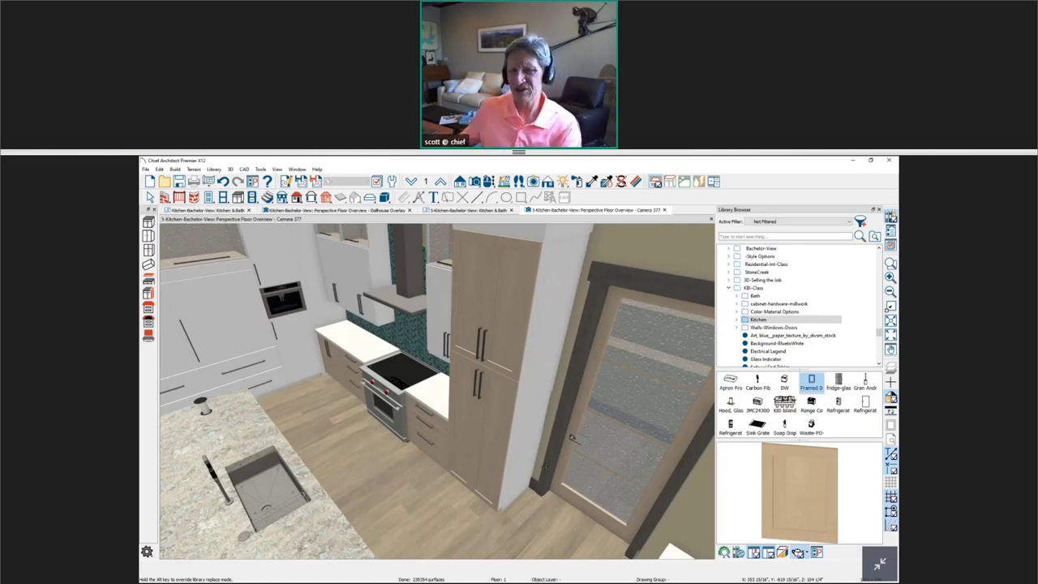
{"action": "key", "text": "Escape"}
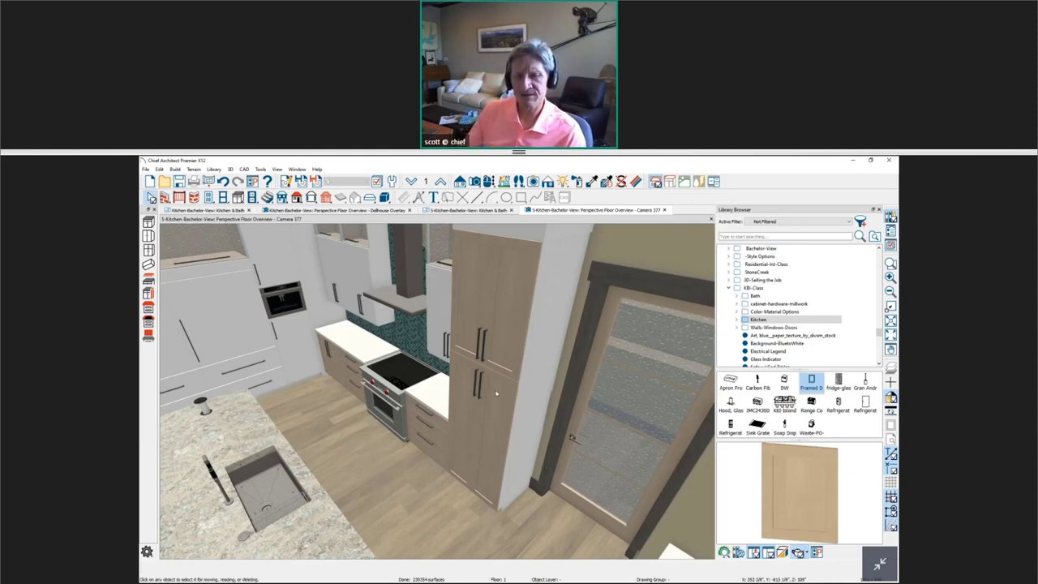
Step: Set the side type of the full-height cabinet's right side to Match Front and inspect that side in the preview
{"action": "left_click", "coordinate": [497, 394]}
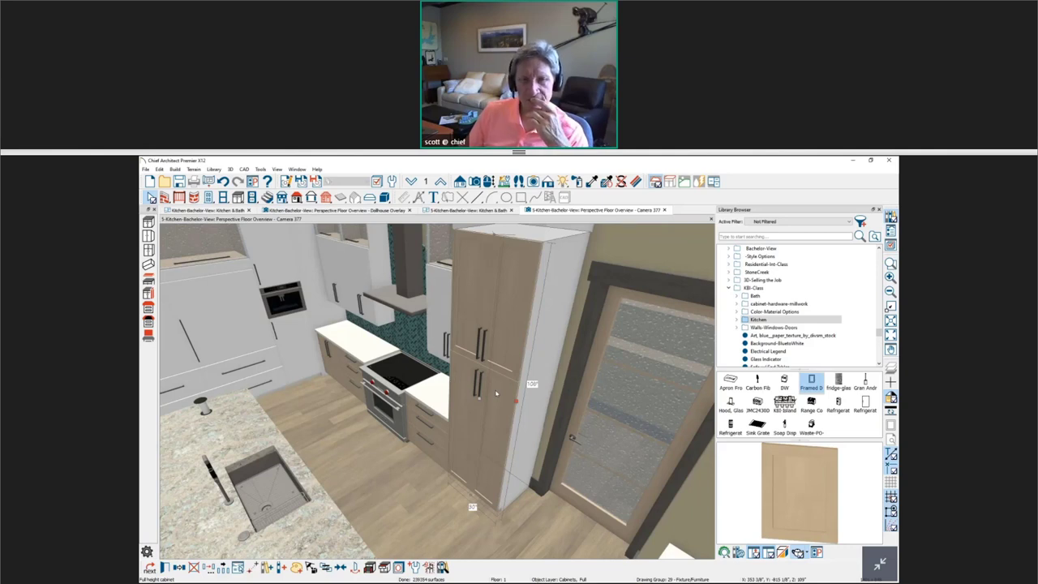
{"action": "double_click", "coordinate": [497, 394]}
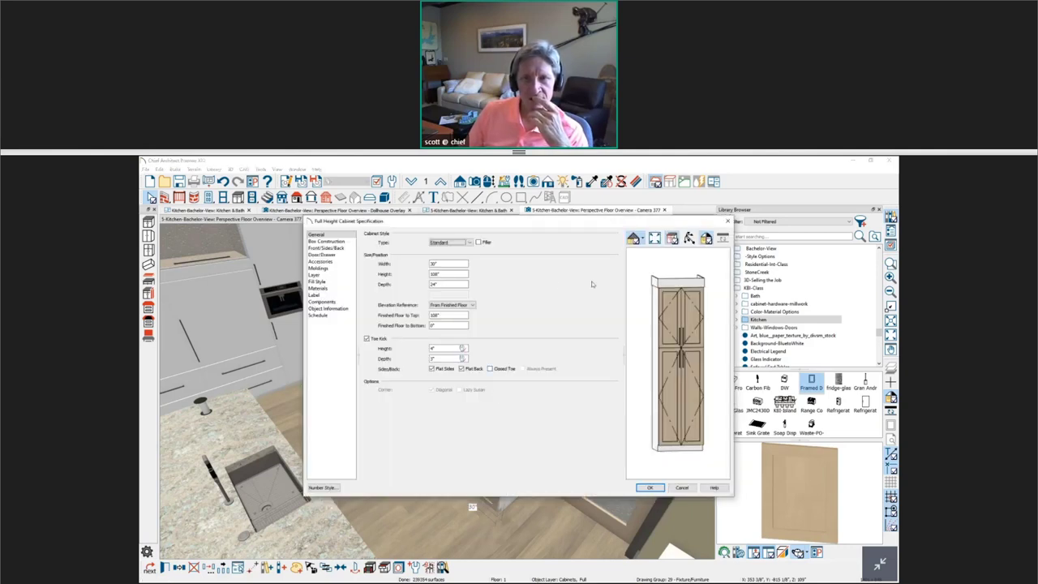
{"action": "left_click", "coordinate": [325, 248]}
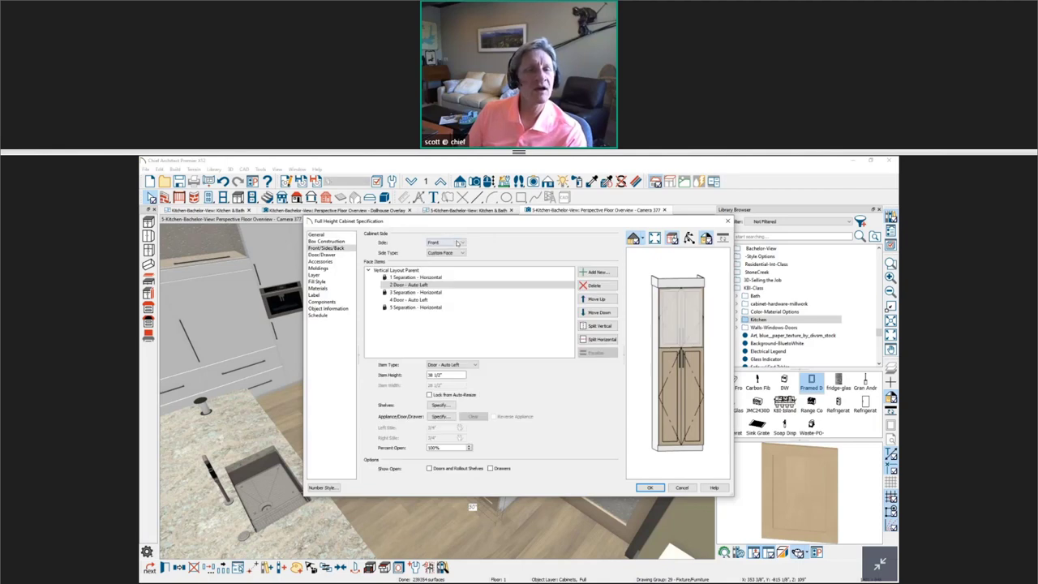
{"action": "left_click", "coordinate": [459, 243]}
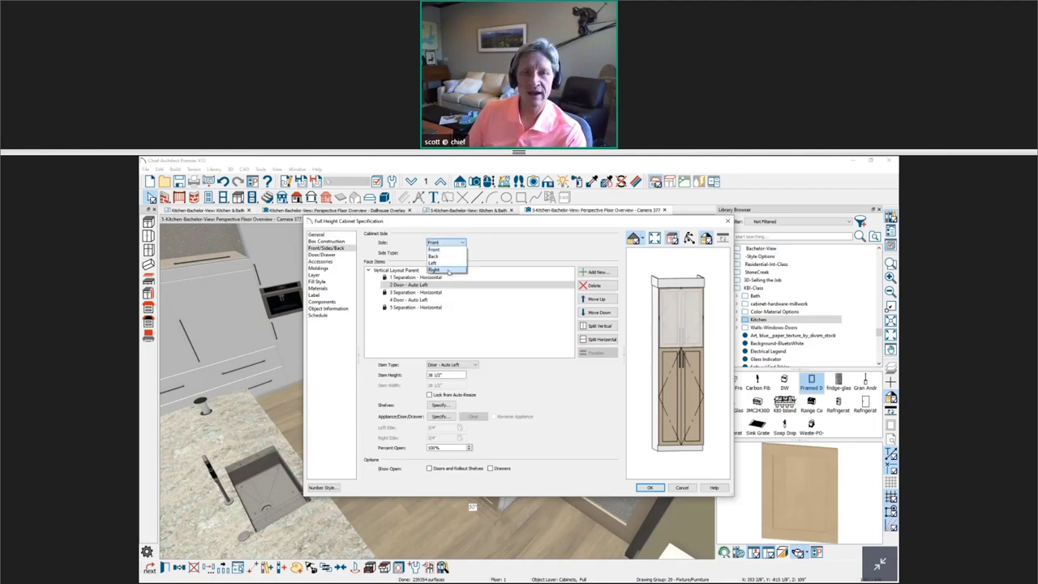
{"action": "left_click", "coordinate": [448, 271]}
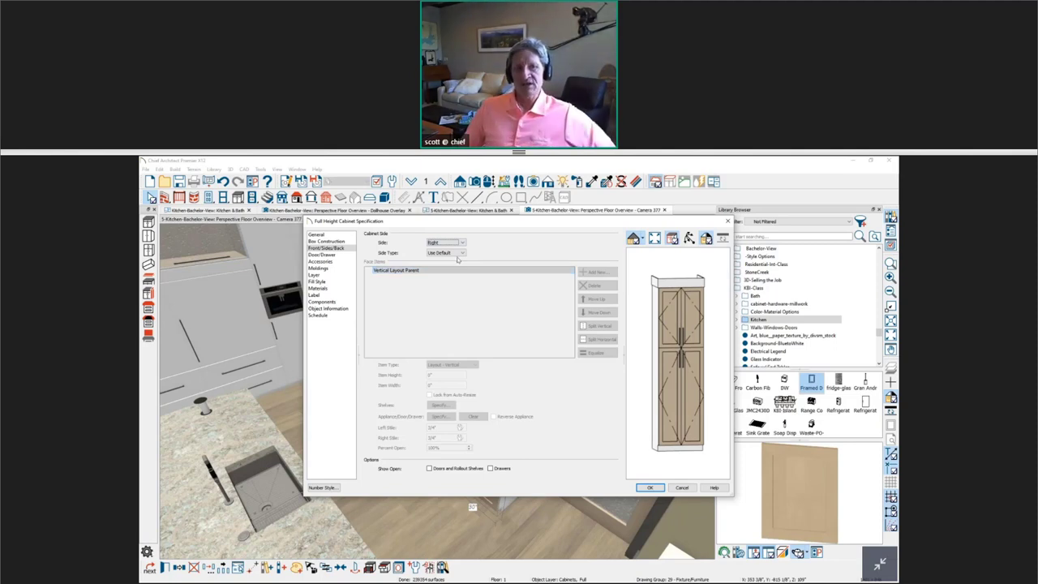
{"action": "left_click", "coordinate": [460, 254]}
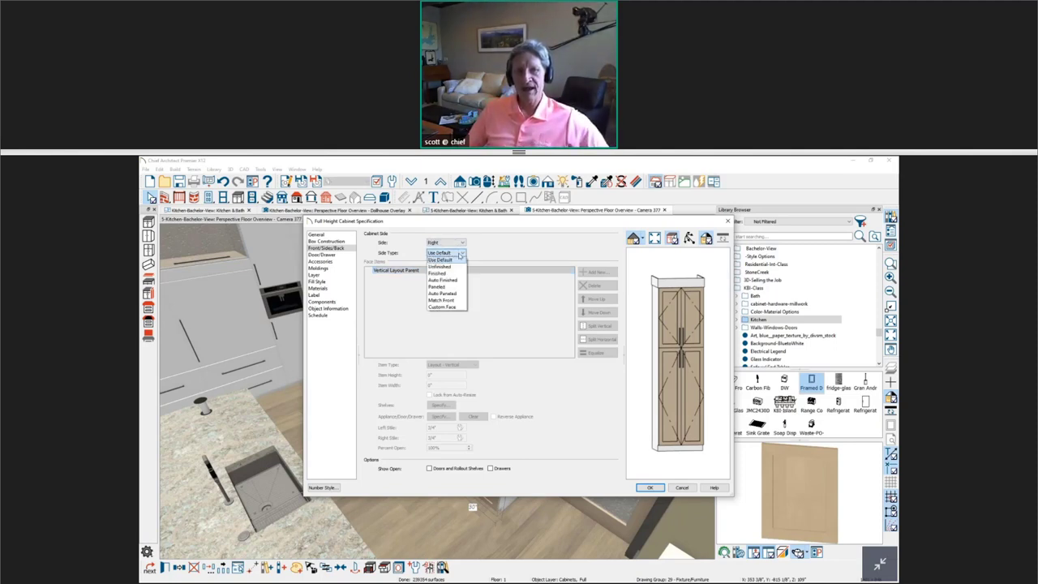
{"action": "left_click", "coordinate": [454, 300]}
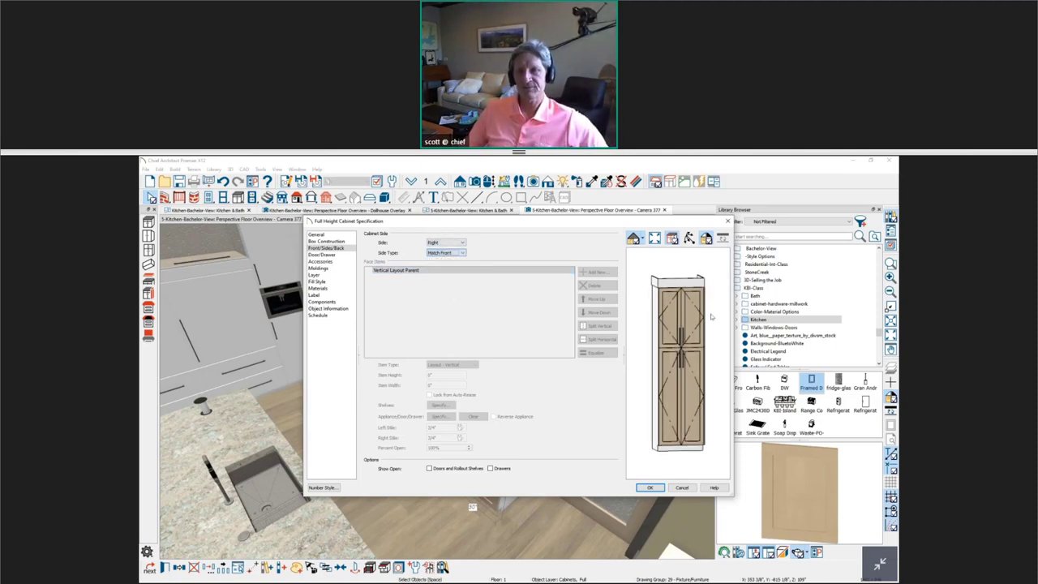
{"action": "left_click_drag", "start_coordinate": [730, 346], "coordinate": [677, 373]}
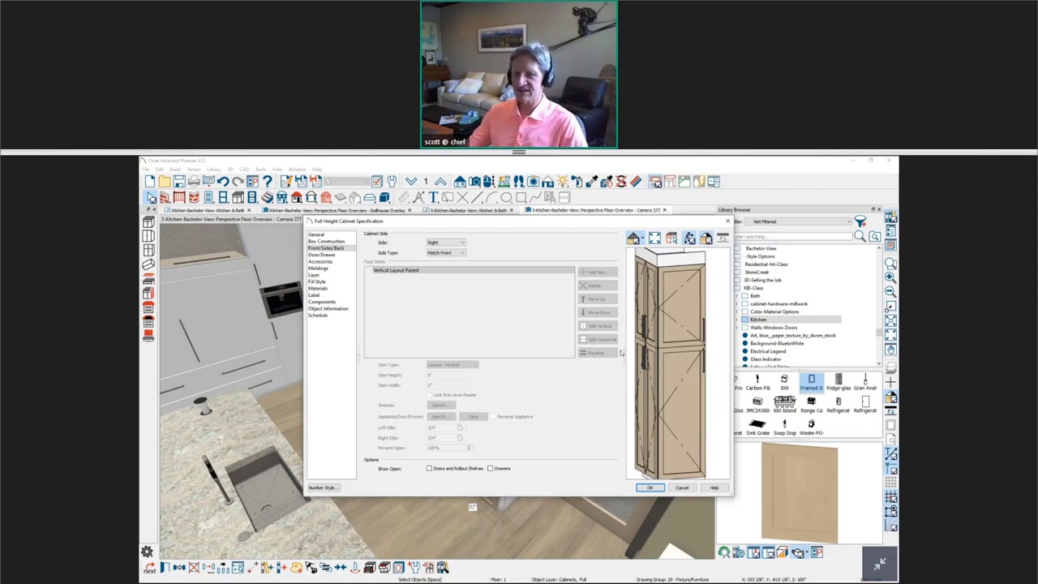
{"action": "scroll", "coordinate": [672, 342], "scroll_direction": "up", "scroll_amount": 5}
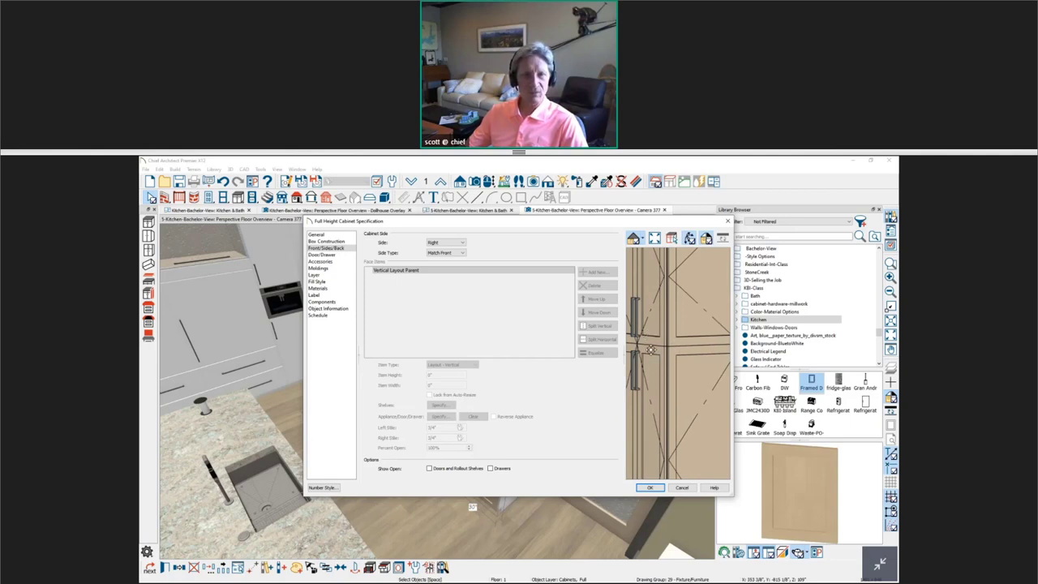
Step: Change the right side type of the full-height cabinet to Custom Face
{"action": "left_click", "coordinate": [460, 254]}
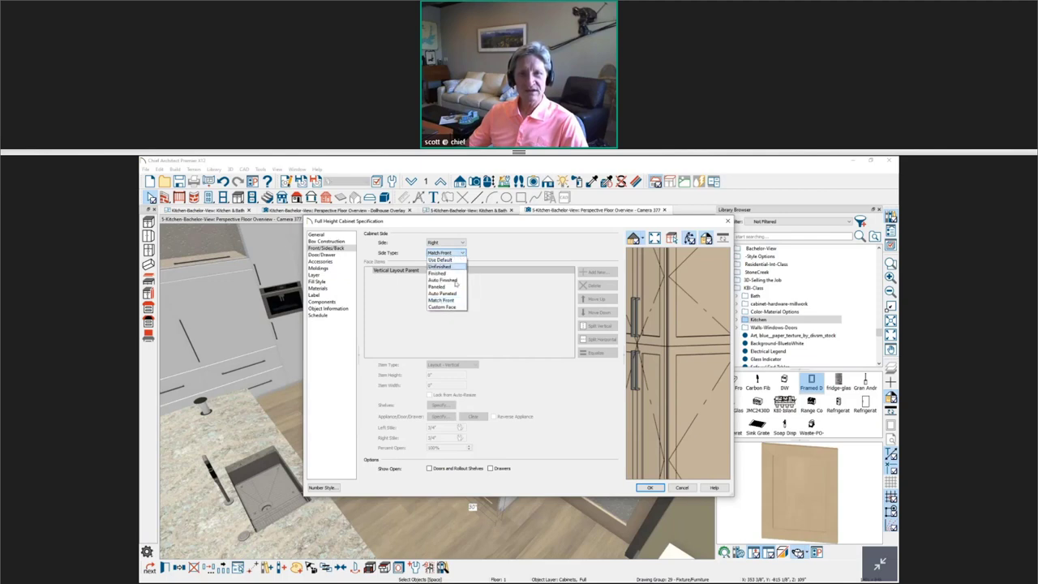
{"action": "left_click", "coordinate": [453, 307]}
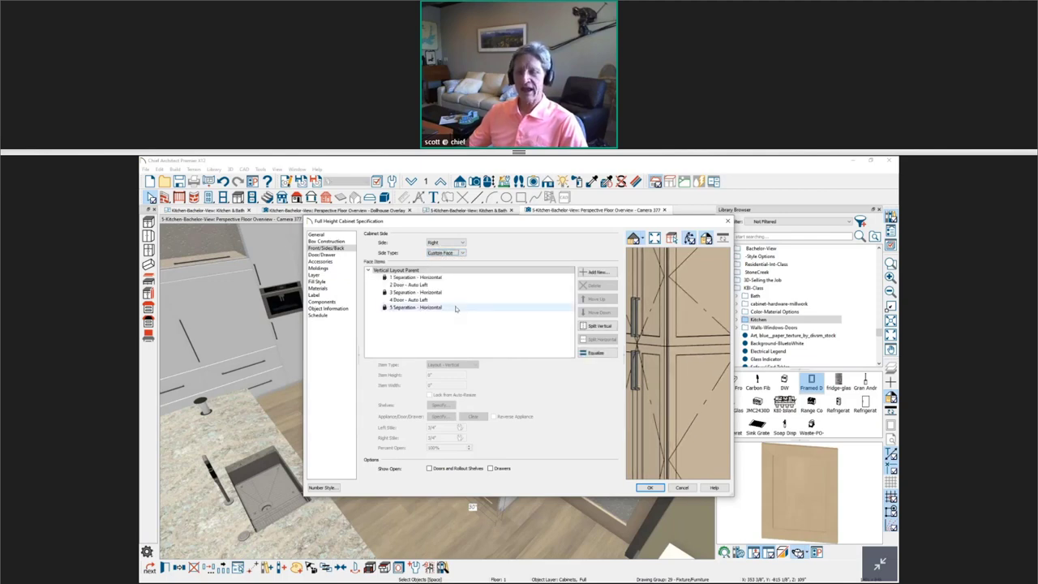
{"action": "scroll", "coordinate": [709, 326], "scroll_direction": "down", "scroll_amount": 5}
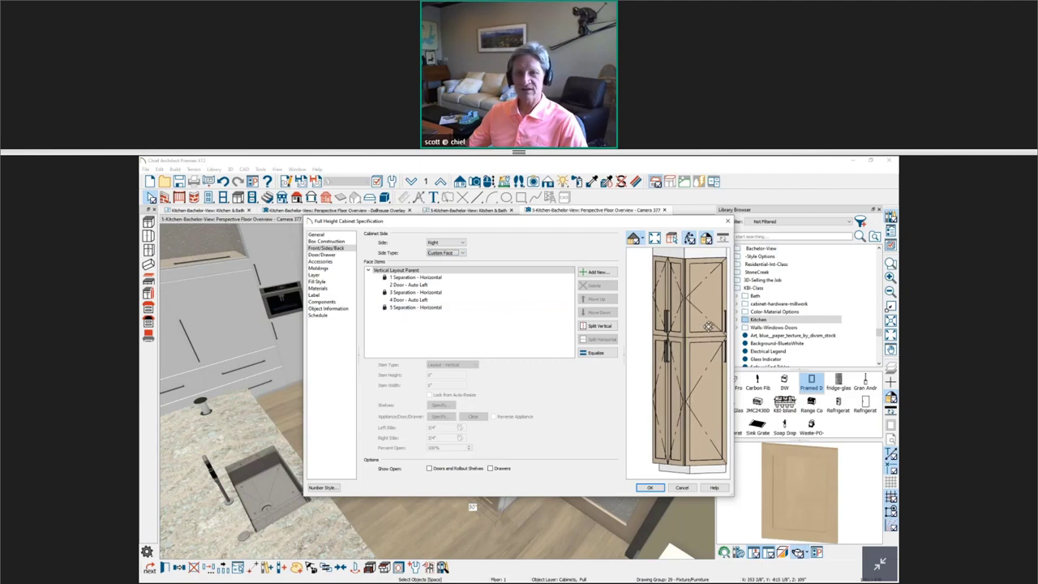
Step: Change both the upper and lower doors on the cabinet's right side to Side Panel - Applied and accept the specification
{"action": "left_click", "coordinate": [437, 285]}
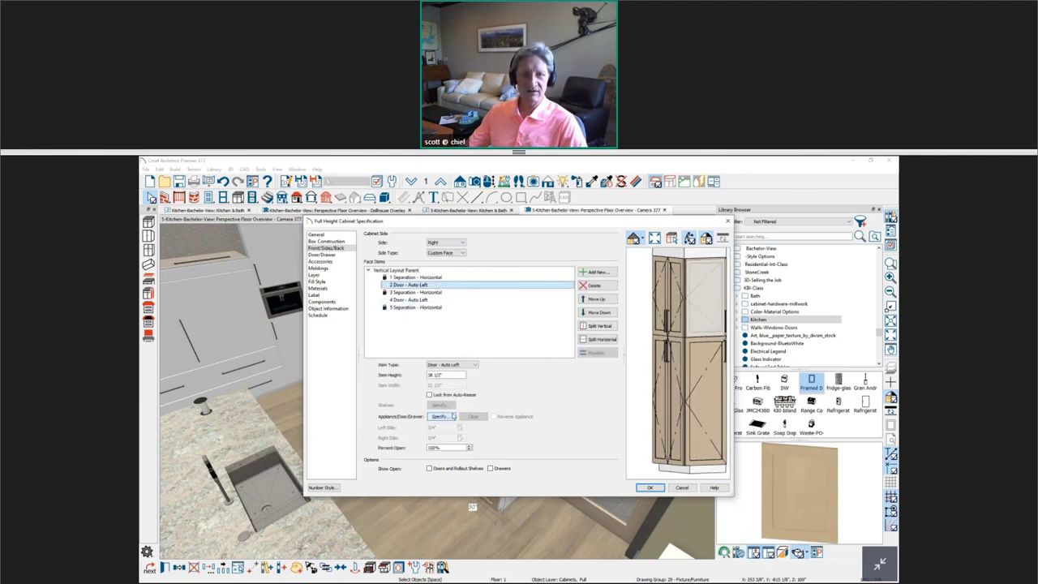
{"action": "left_click", "coordinate": [475, 365]}
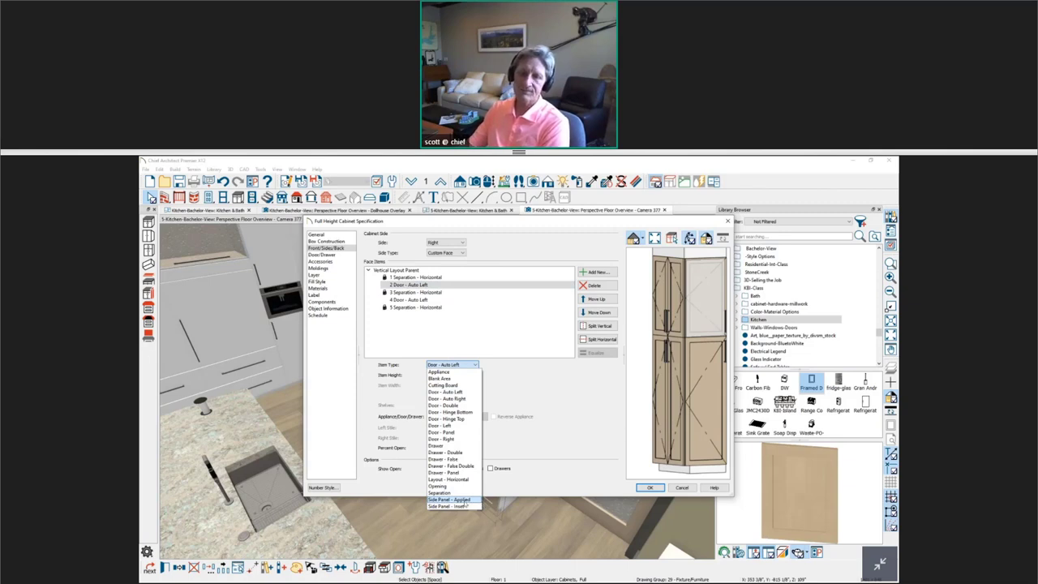
{"action": "left_click", "coordinate": [464, 500]}
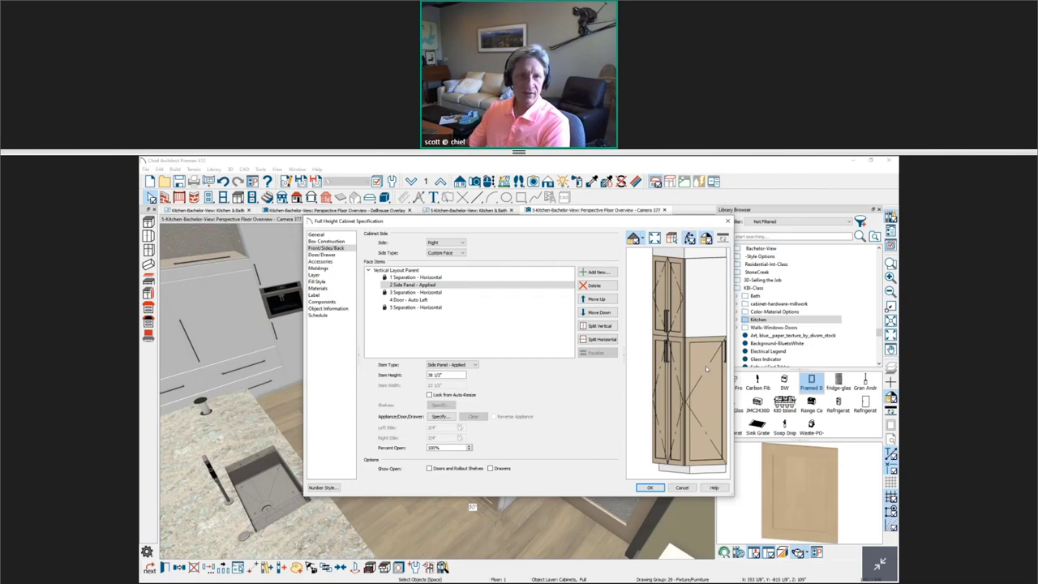
{"action": "left_click", "coordinate": [450, 300]}
{"action": "left_click", "coordinate": [458, 365]}
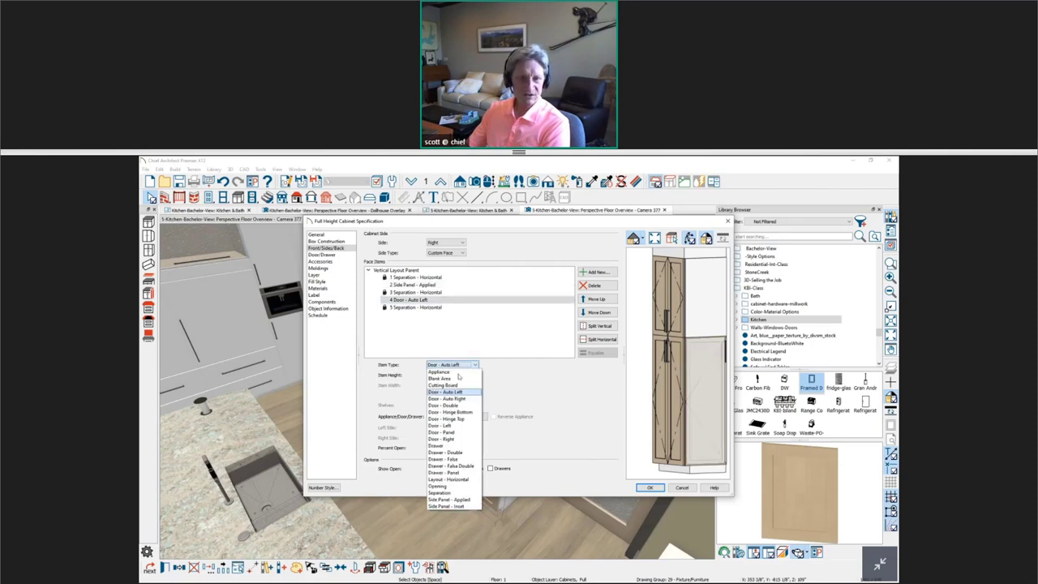
{"action": "left_click", "coordinate": [453, 500]}
{"action": "left_click", "coordinate": [650, 488]}
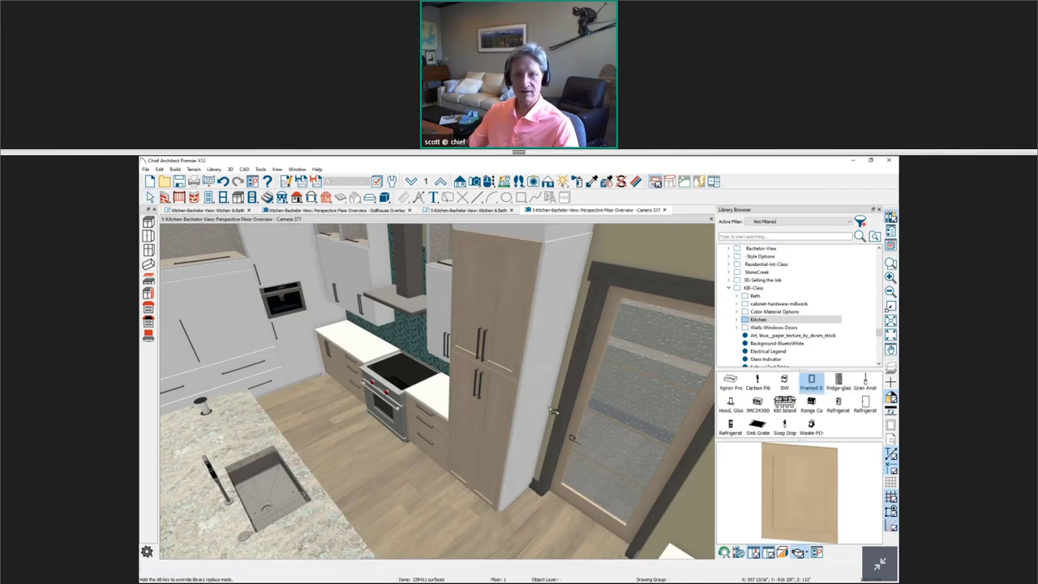
Step: Inspect the full-height cabinet's paneled right side in 3D, and open the 5-Kitchen-Bachelor-View Kitchen & Bath plan around the island
{"action": "key", "text": "Escape"}
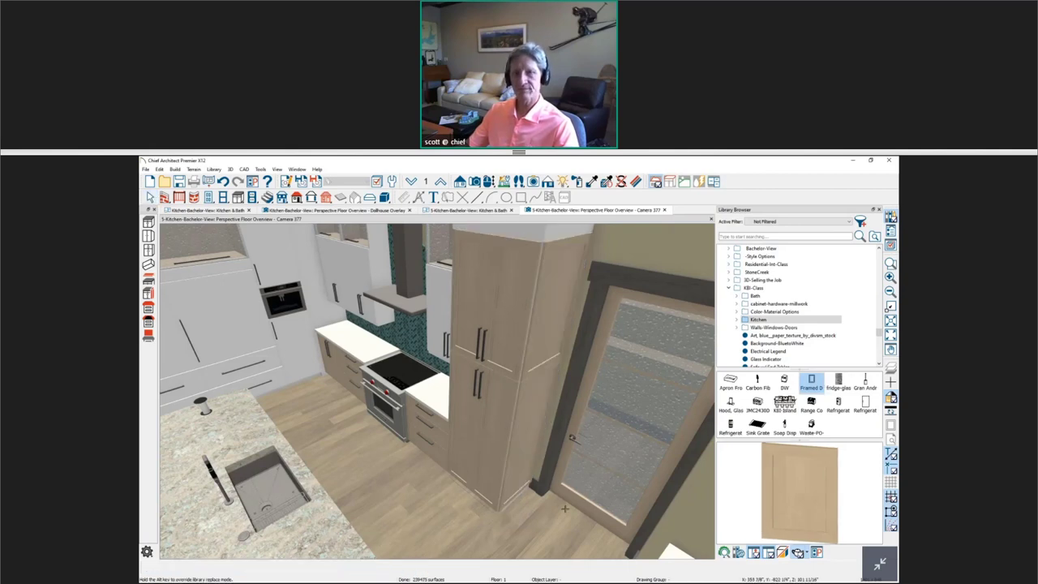
{"action": "left_click_drag", "start_coordinate": [564, 507], "coordinate": [533, 523]}
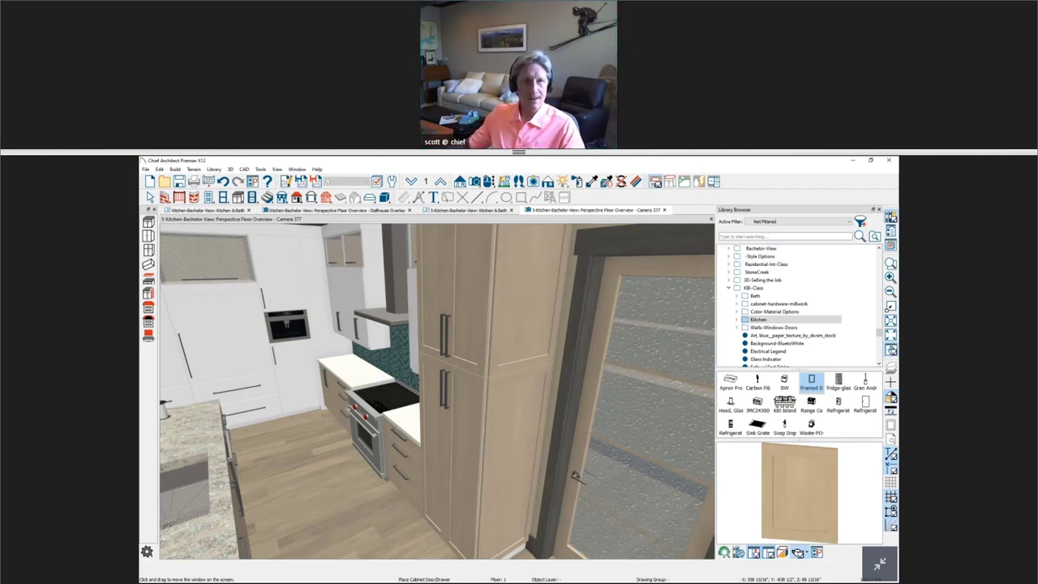
{"action": "left_click", "coordinate": [212, 210]}
{"action": "scroll", "coordinate": [547, 365], "scroll_direction": "up", "scroll_amount": 3}
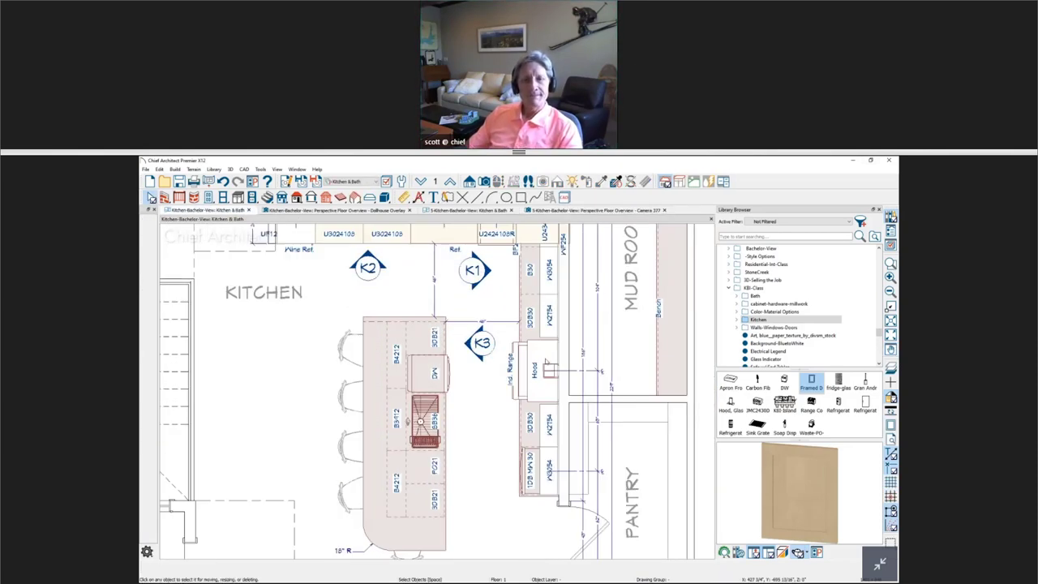
{"action": "left_click", "coordinate": [395, 210]}
{"action": "left_click", "coordinate": [468, 211]}
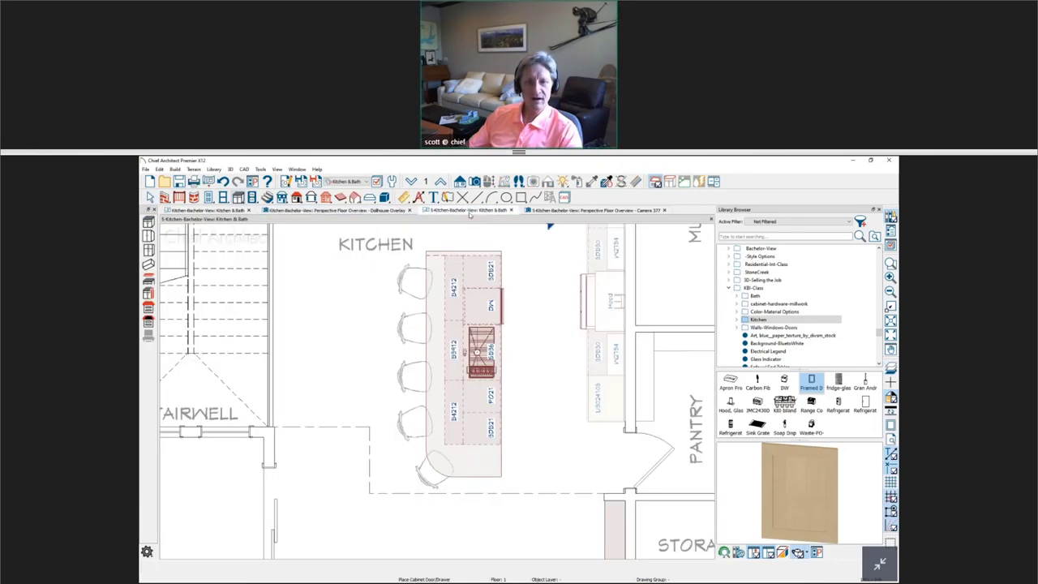
{"action": "scroll", "coordinate": [486, 390], "scroll_direction": "up", "scroll_amount": 1}
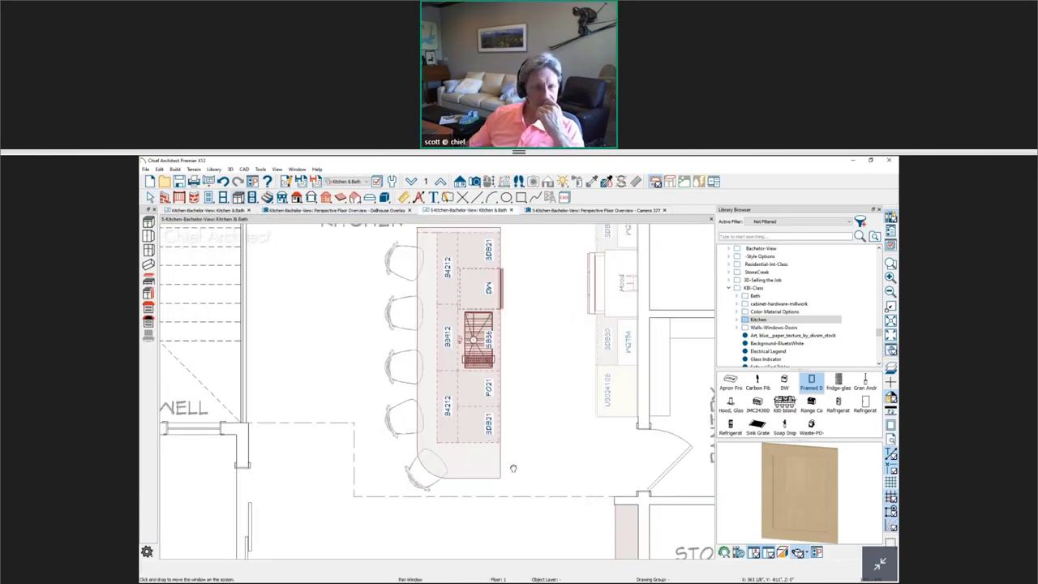
{"action": "middle_click_drag", "start_coordinate": [512, 468], "coordinate": [512, 493]}
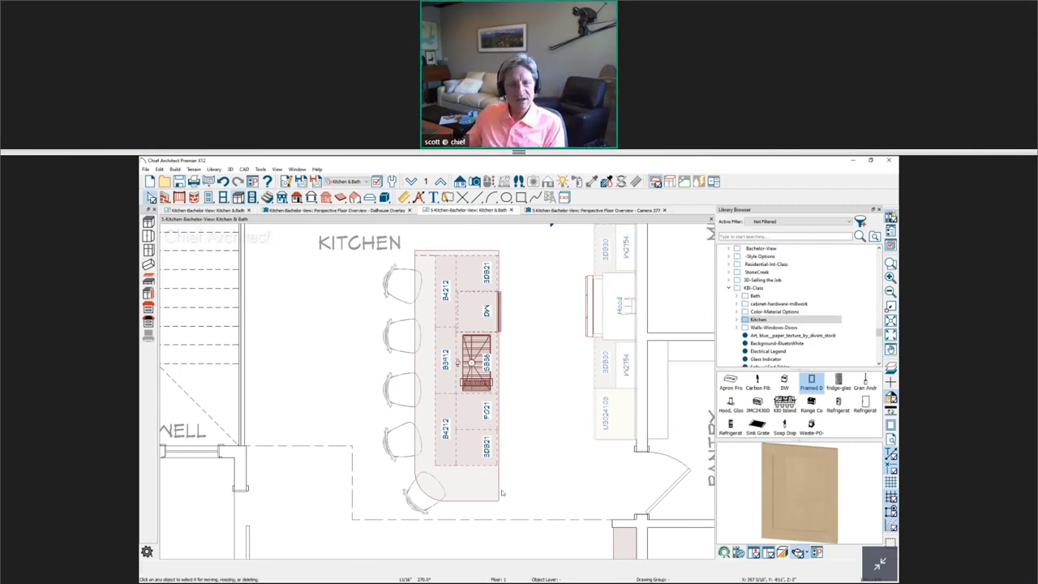
Step: Set the solid fill transparency of the island's custom countertop to 0%
{"action": "left_click", "coordinate": [501, 492]}
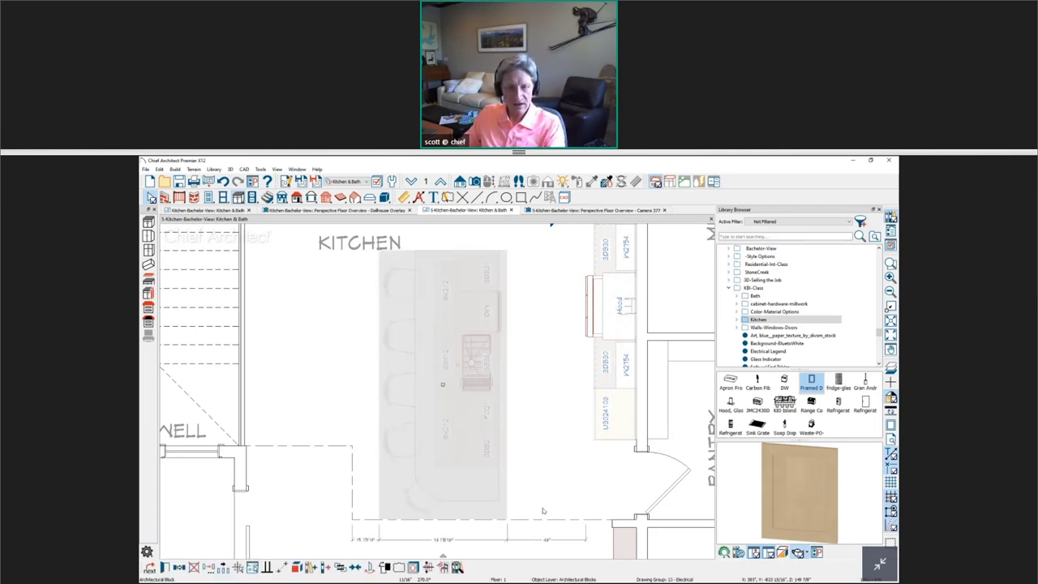
{"action": "left_click", "coordinate": [534, 480]}
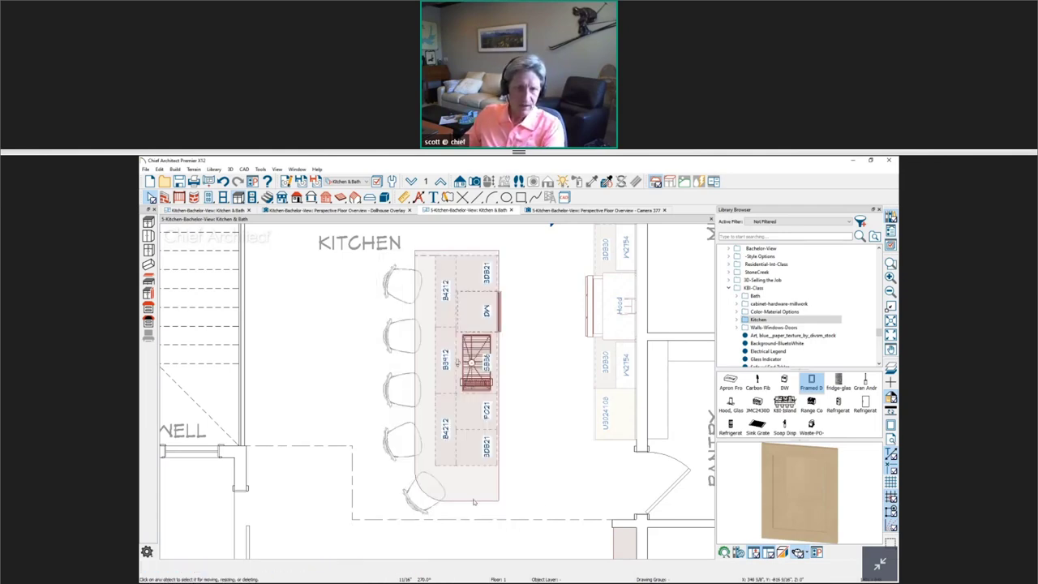
{"action": "left_click", "coordinate": [496, 487]}
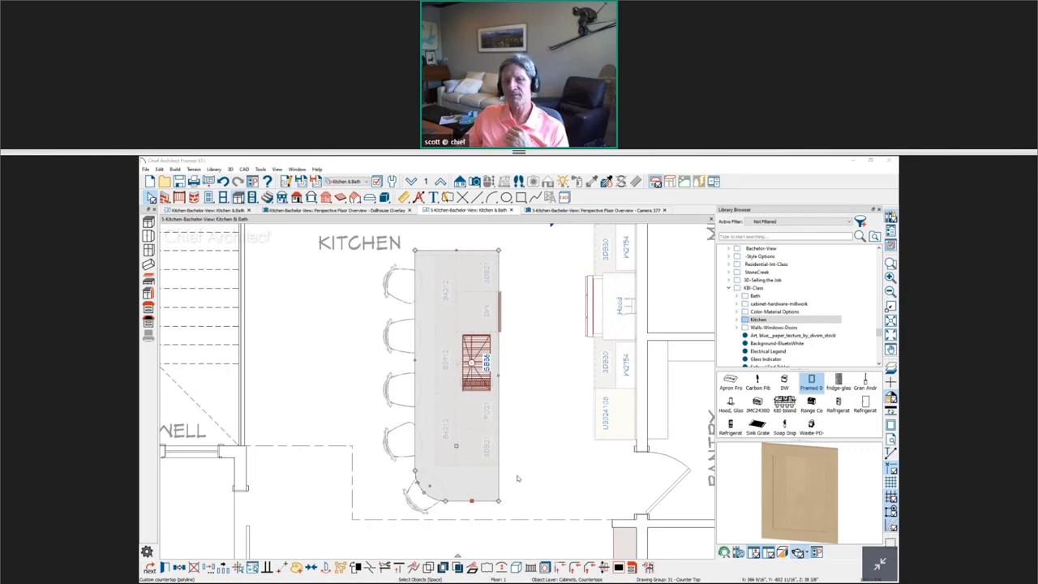
{"action": "key", "text": "ctrl+e"}
{"action": "left_click", "coordinate": [455, 323]}
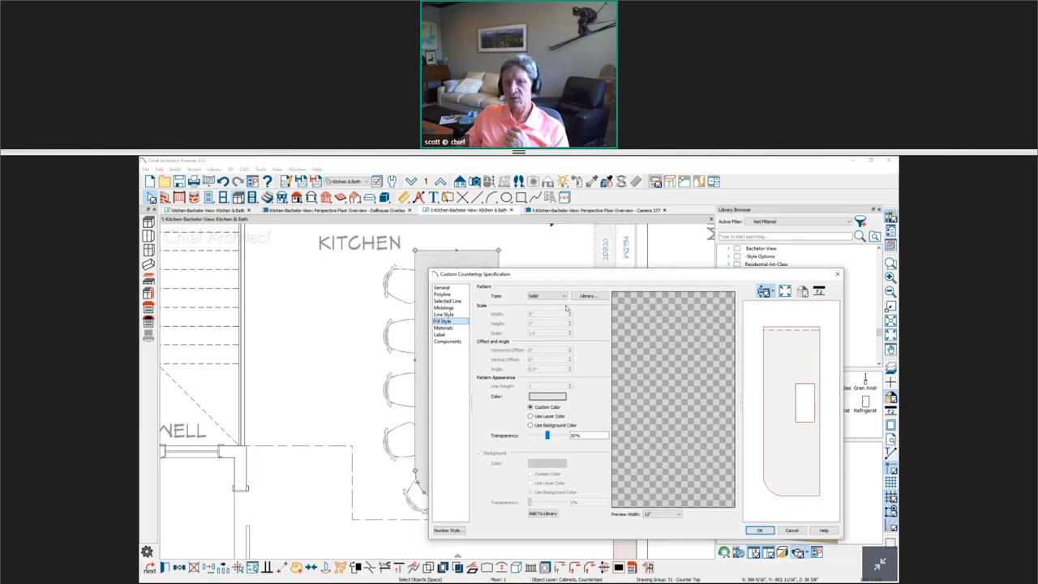
{"action": "left_click_drag", "start_coordinate": [580, 276], "coordinate": [621, 263]}
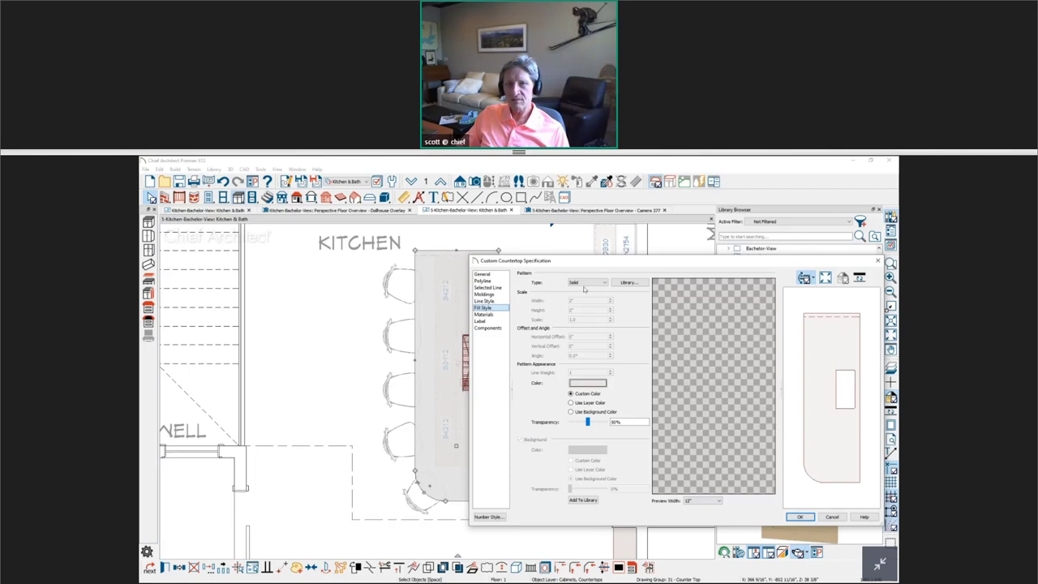
{"action": "left_click", "coordinate": [623, 424]}
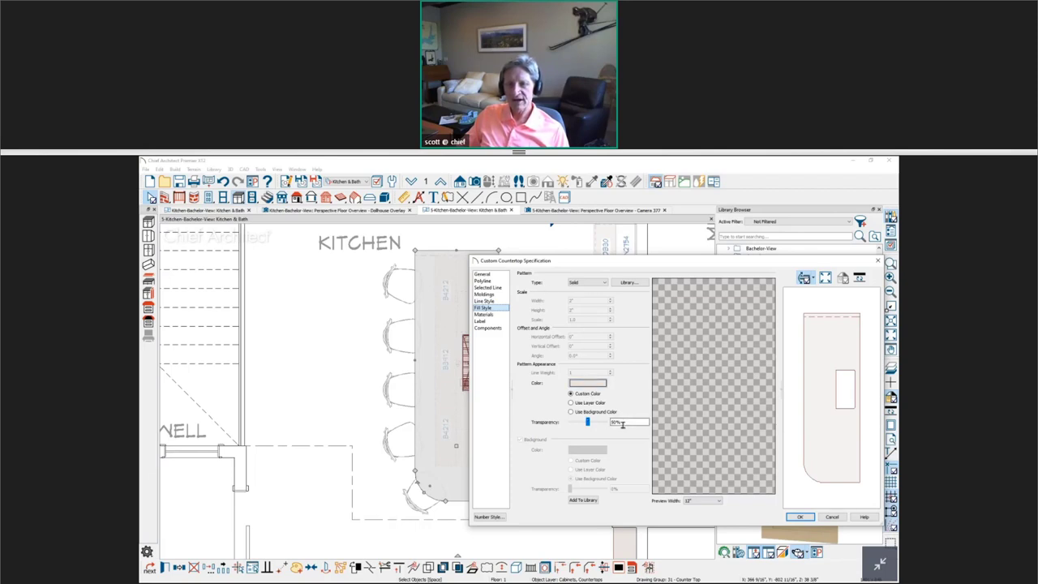
{"action": "left_click_drag", "start_coordinate": [622, 424], "coordinate": [579, 425]}
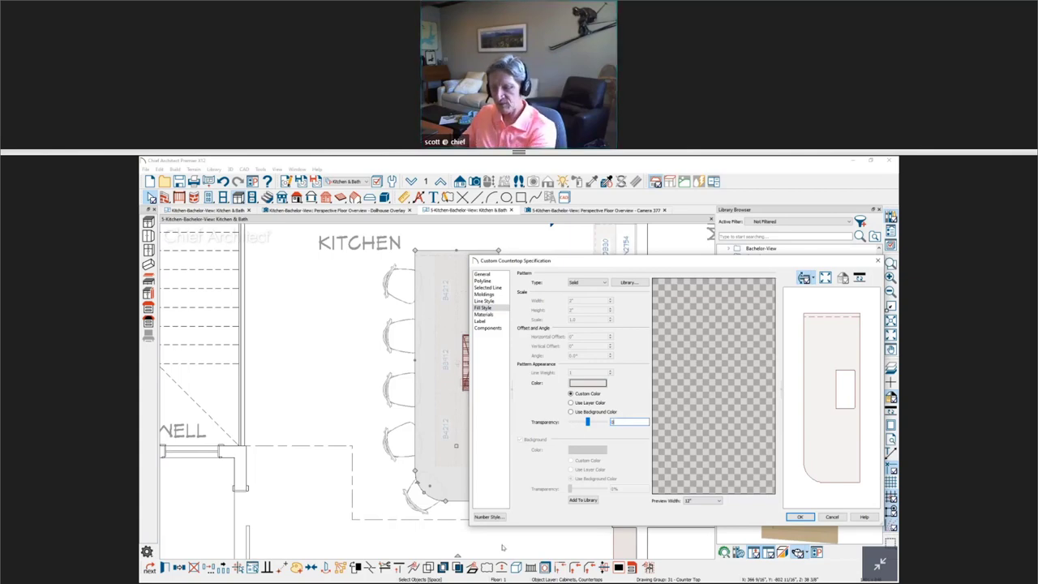
{"action": "key", "text": "Return"}
{"action": "left_click", "coordinate": [528, 481]}
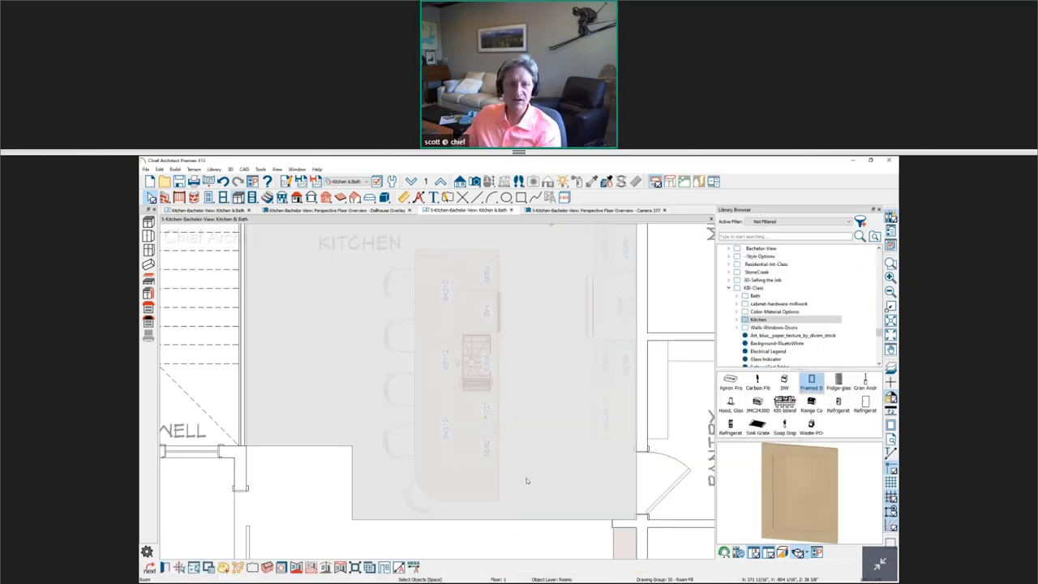
{"action": "key", "text": "Escape"}
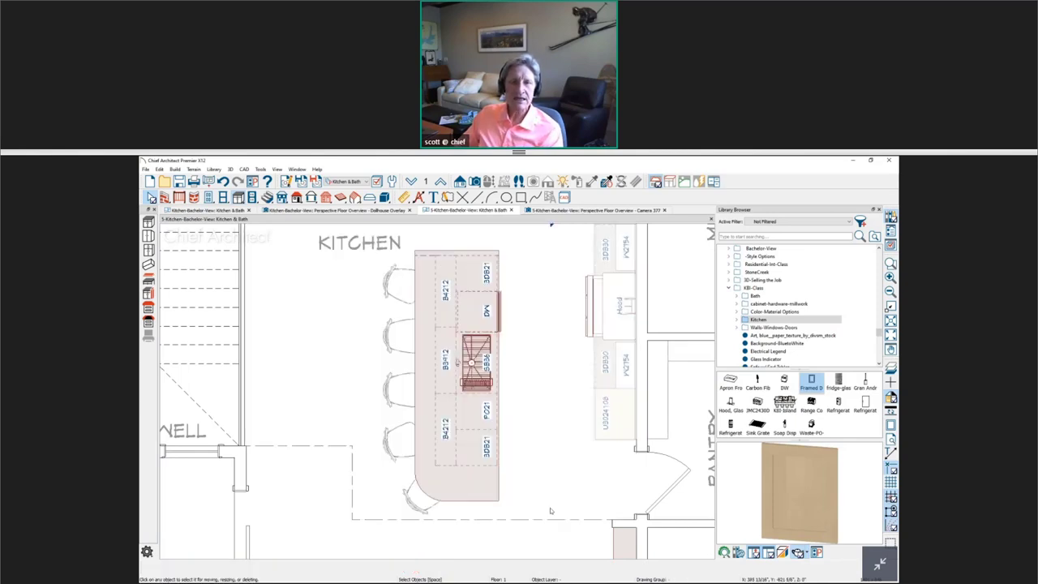
Step: Restore the partial transparency of the island countertop's solid fill
{"action": "left_click", "coordinate": [487, 495]}
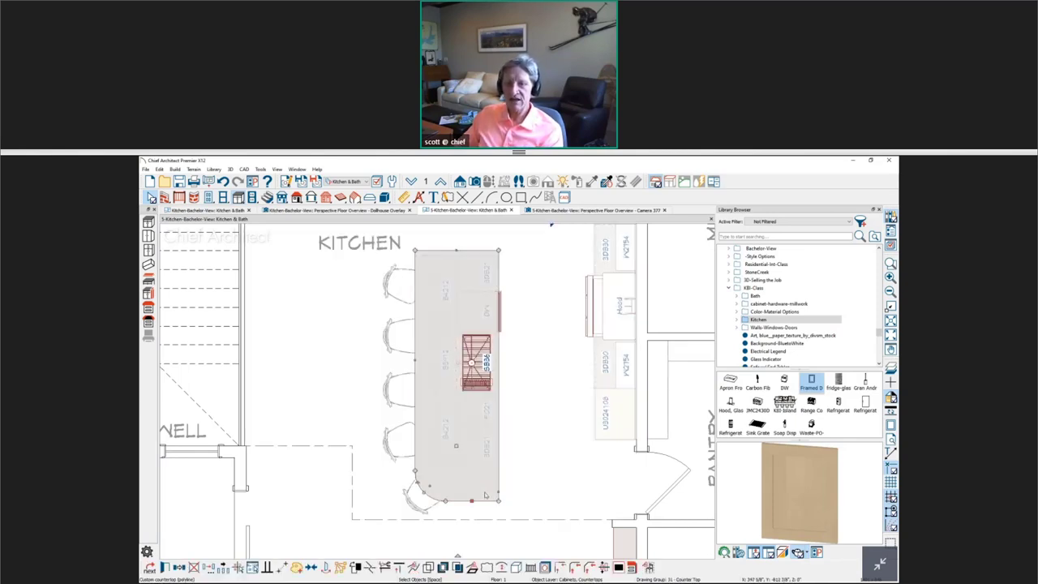
{"action": "double_click", "coordinate": [485, 495]}
{"action": "type", "text": "80"}
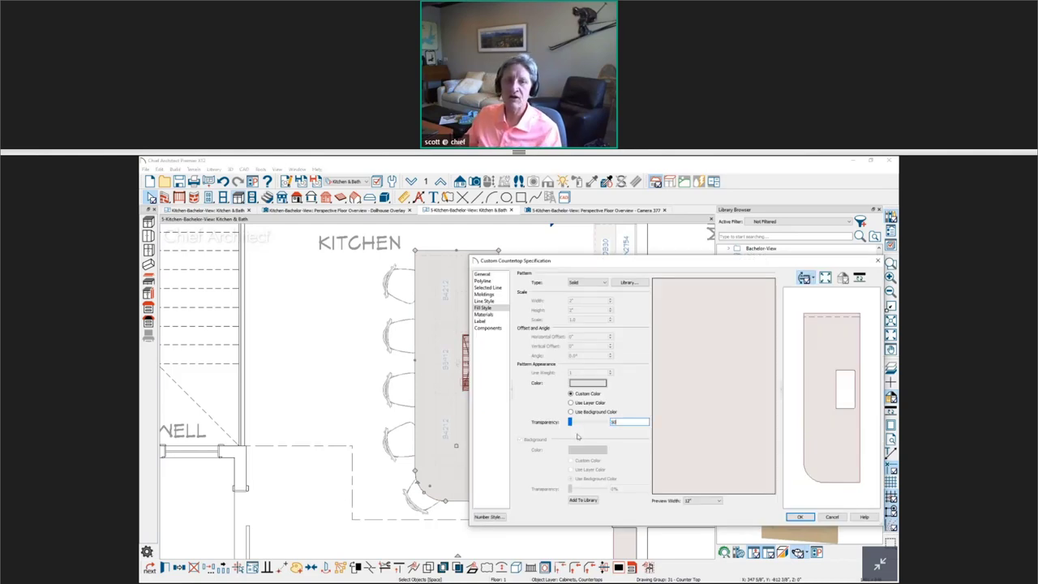
{"action": "key", "text": "Return"}
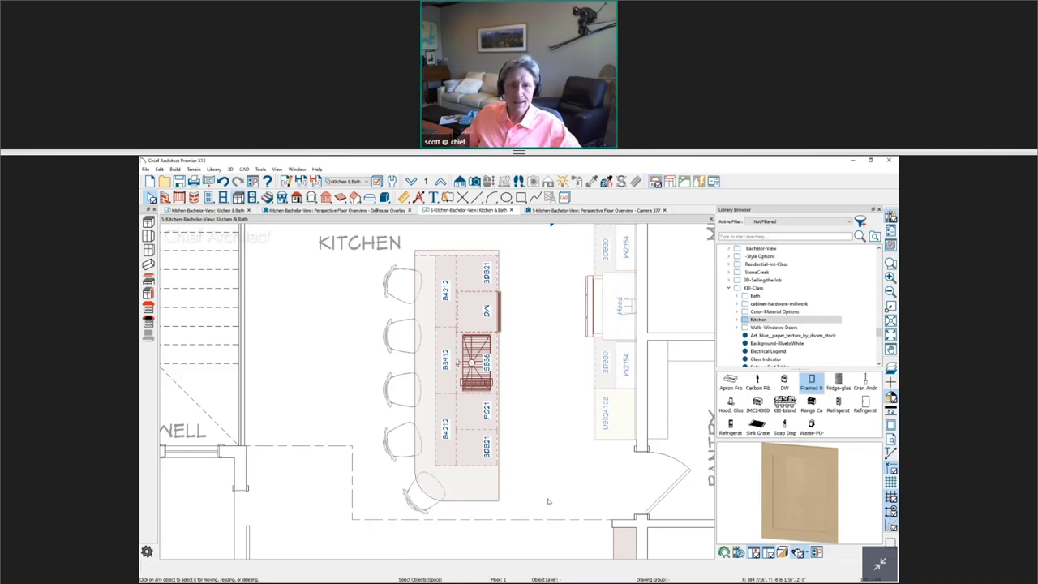
Step: Make the island countertop's fill opaque again with 0% transparency
{"action": "left_click", "coordinate": [497, 498]}
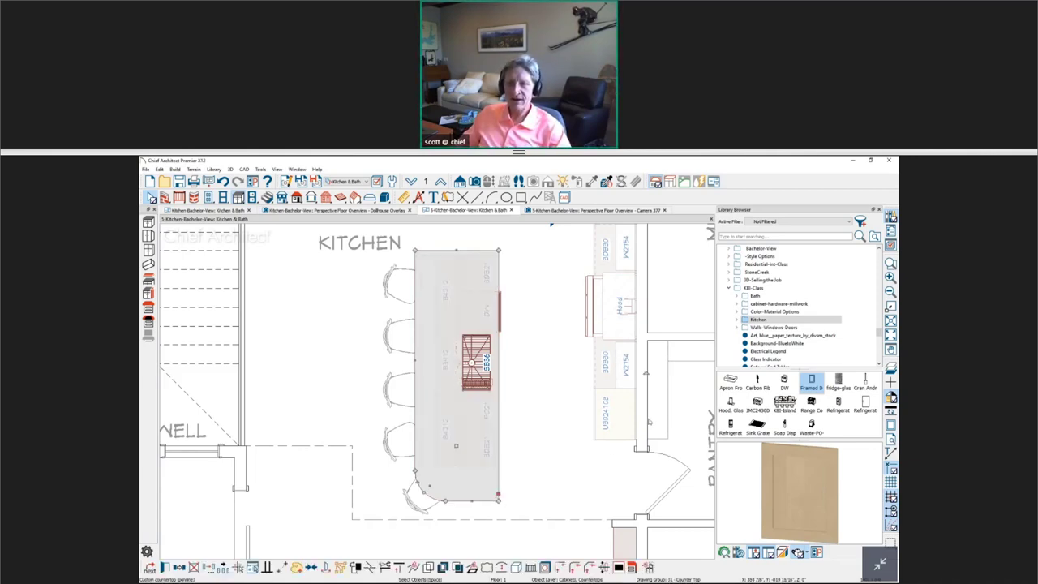
{"action": "key", "text": "Return"}
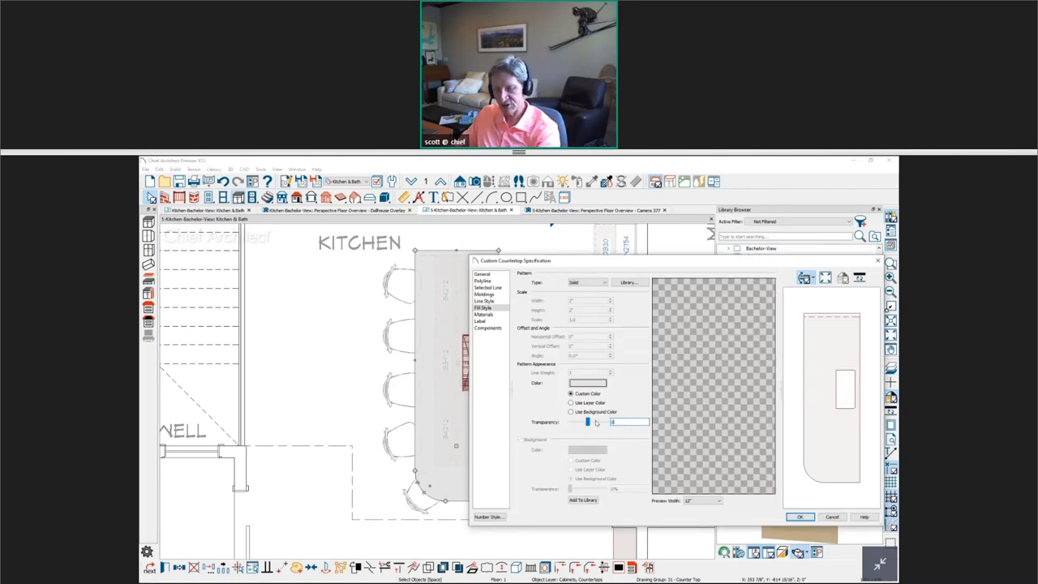
{"action": "key", "text": "Return"}
Step: Bring the stool at the island's rounded corner in front of the countertop in the drawing order
{"action": "left_click", "coordinate": [419, 510]}
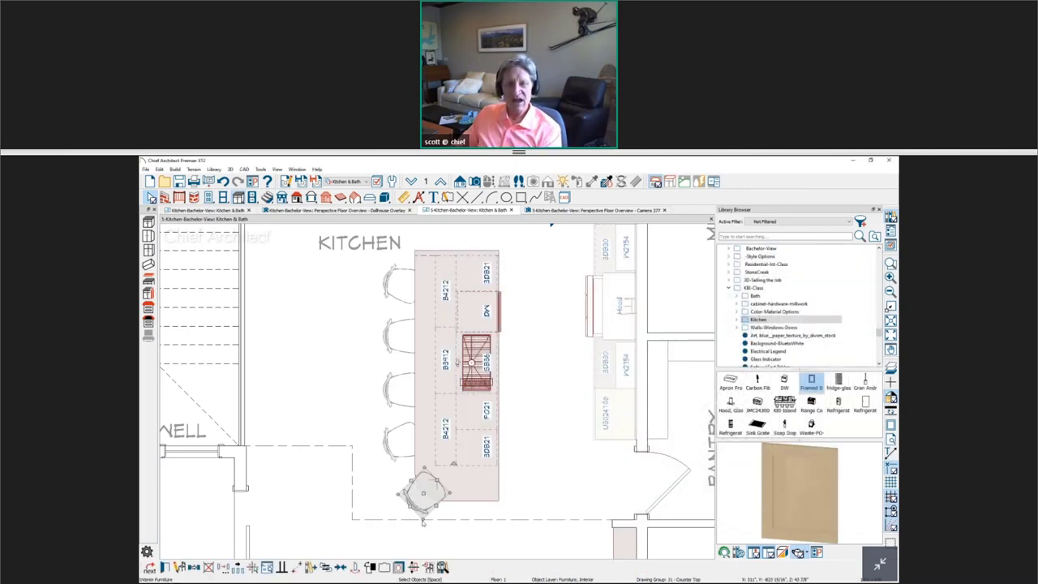
{"action": "key", "text": "Escape"}
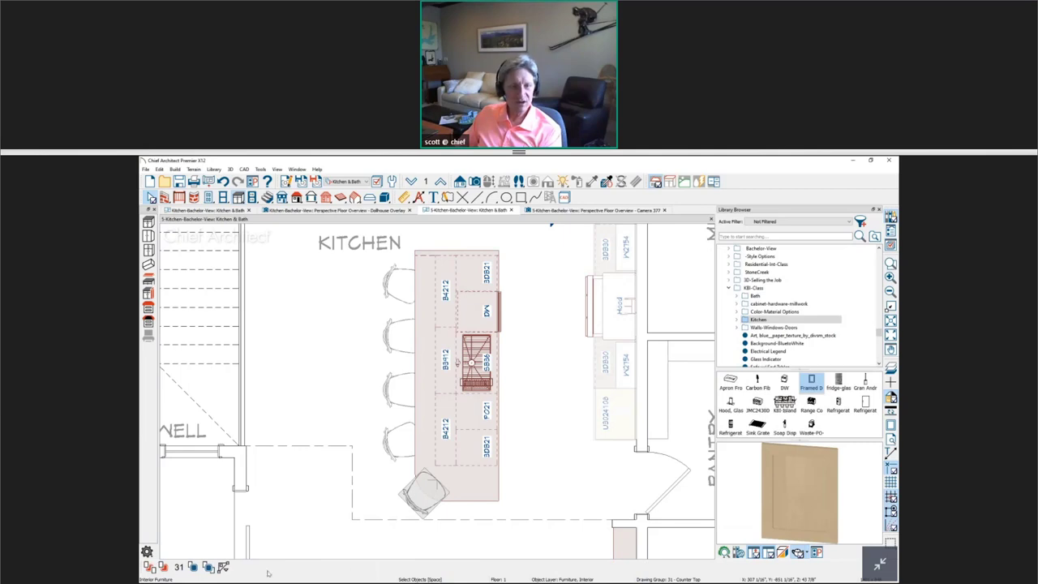
{"action": "left_click", "coordinate": [588, 509]}
{"action": "key", "text": "Escape"}
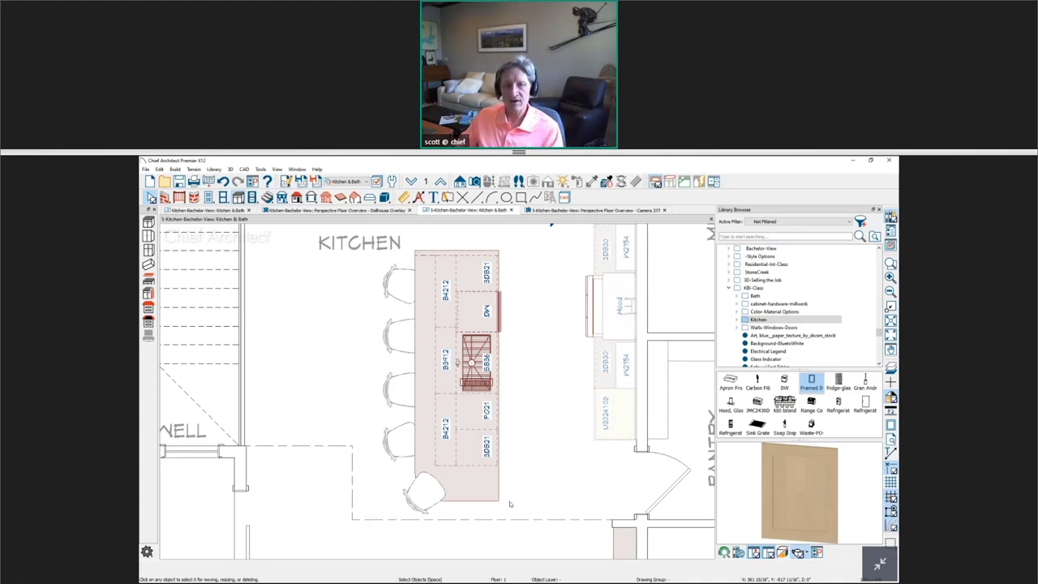
Step: Undo the stool's drawing order change and the last countertop transparency change
{"action": "left_click", "coordinate": [222, 181]}
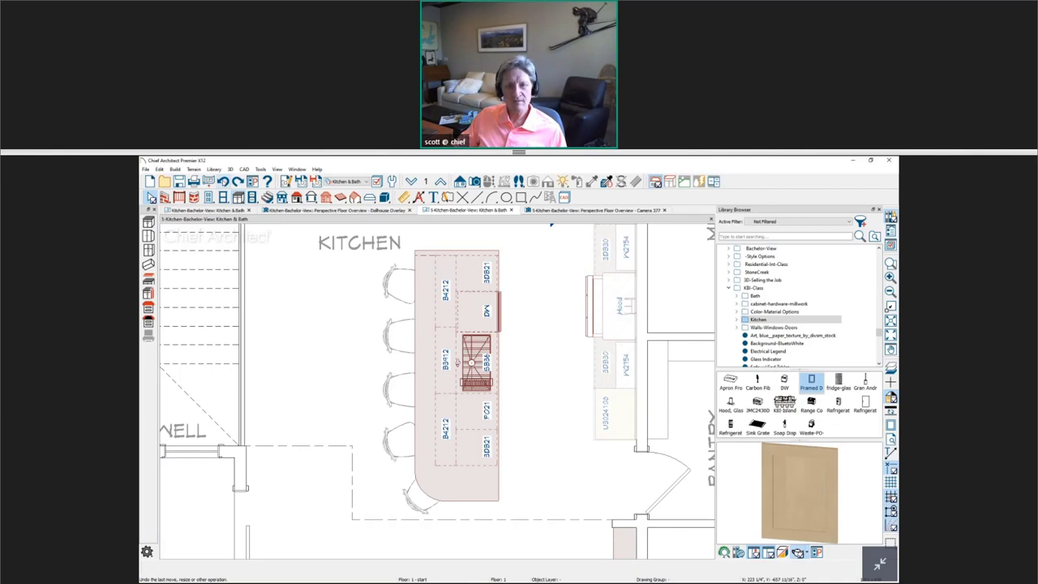
{"action": "left_click", "coordinate": [223, 181]}
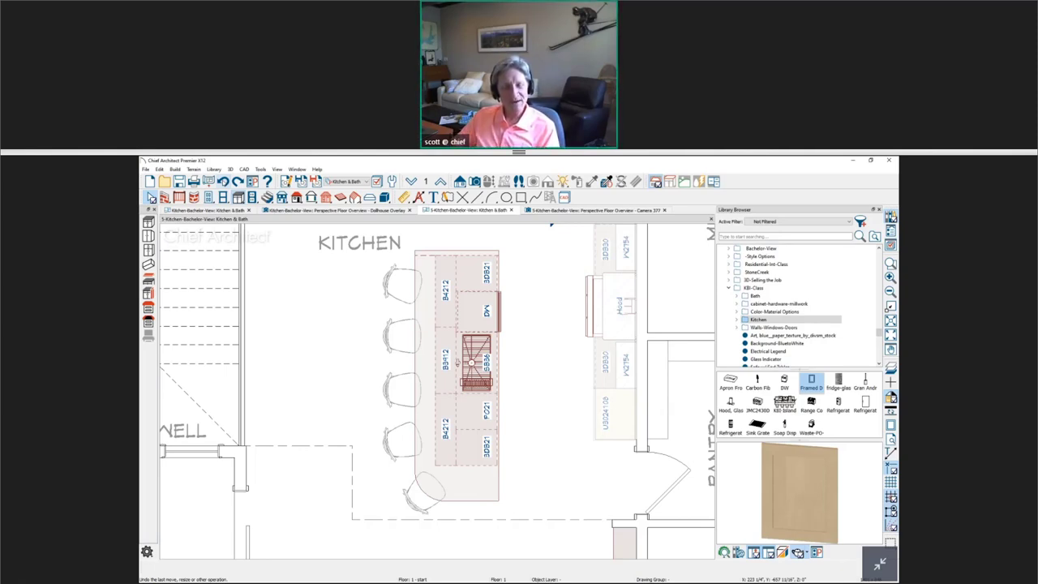
{"action": "key", "text": "space"}
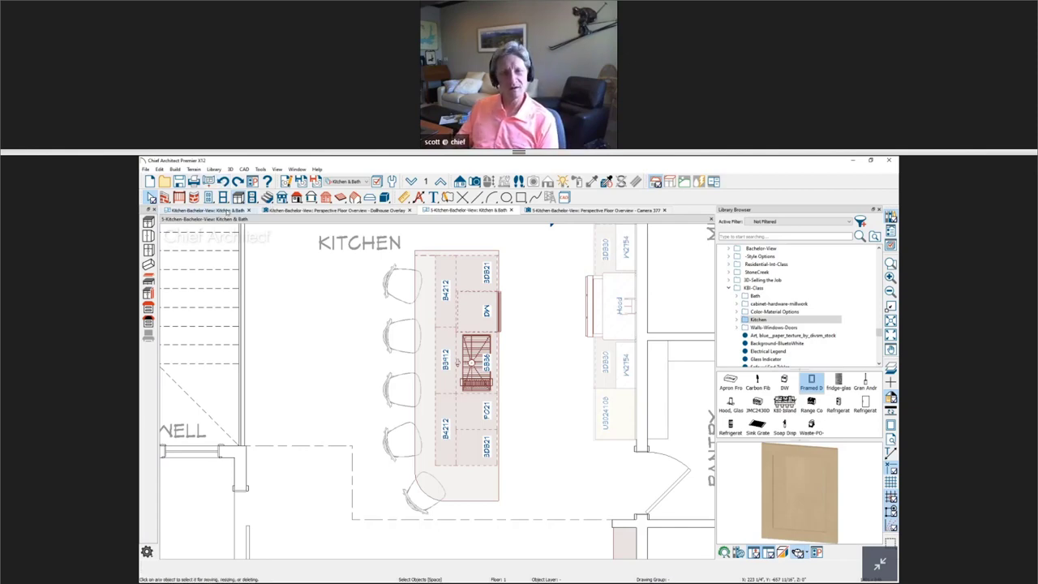
Step: In the 5-Kitchen-Bachelor-View plan, place a wall cabinet on the pantry-side wall between the full-height cabinet and the wall corner
{"action": "left_click", "coordinate": [227, 212]}
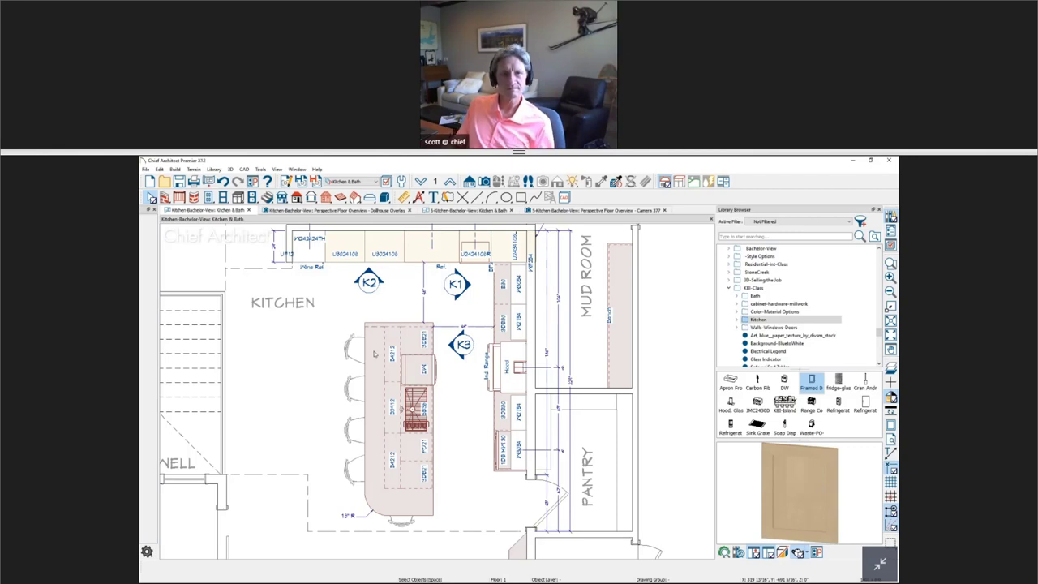
{"action": "left_click", "coordinate": [437, 211]}
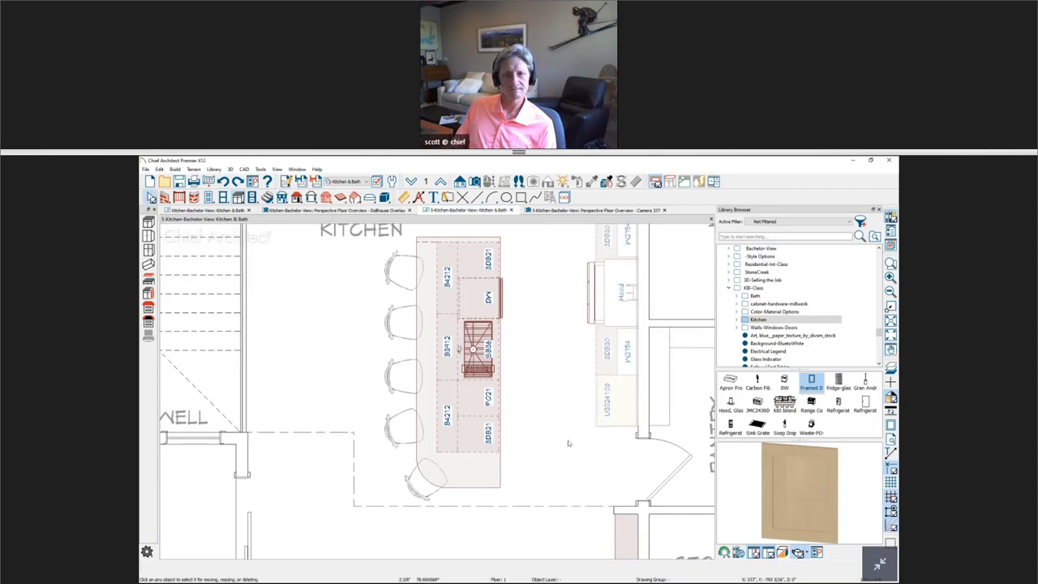
{"action": "scroll", "coordinate": [599, 435], "scroll_direction": "down", "scroll_amount": 1}
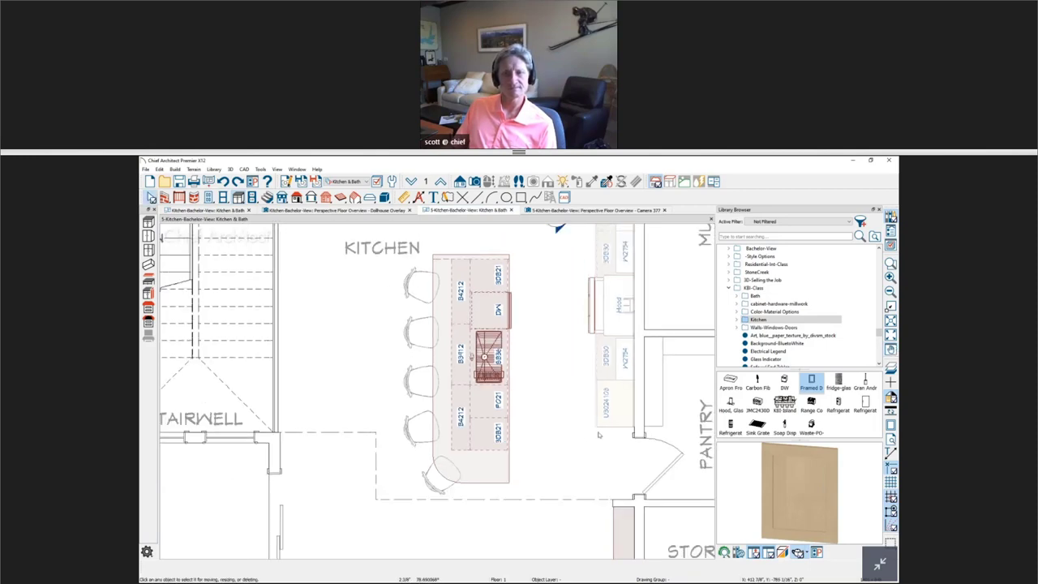
{"action": "middle_click_drag", "start_coordinate": [599, 450], "coordinate": [579, 434]}
{"action": "scroll", "coordinate": [579, 434], "scroll_direction": "up", "scroll_amount": 1}
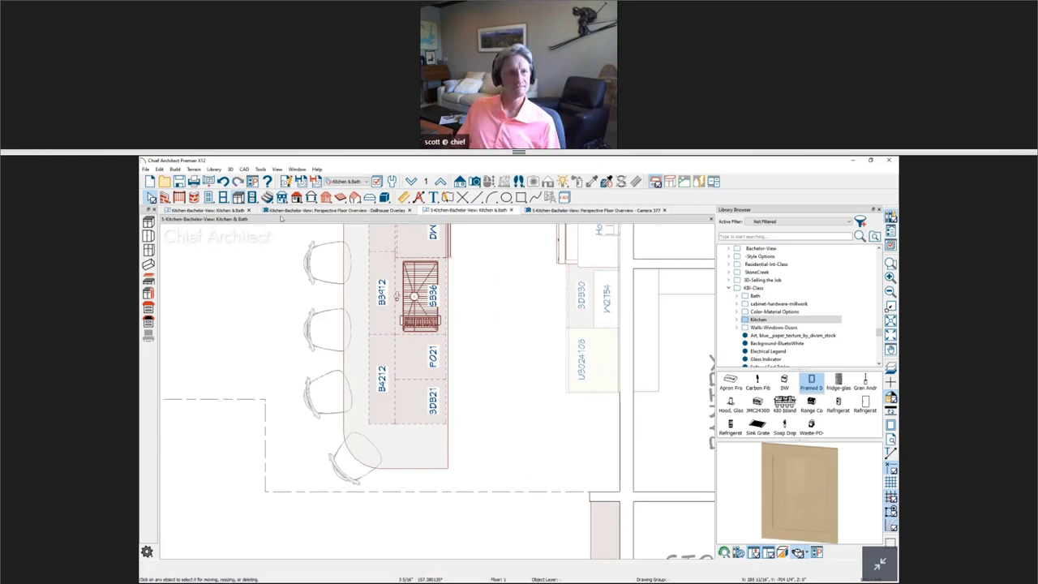
{"action": "left_click", "coordinate": [147, 221]}
{"action": "left_click", "coordinate": [148, 235]}
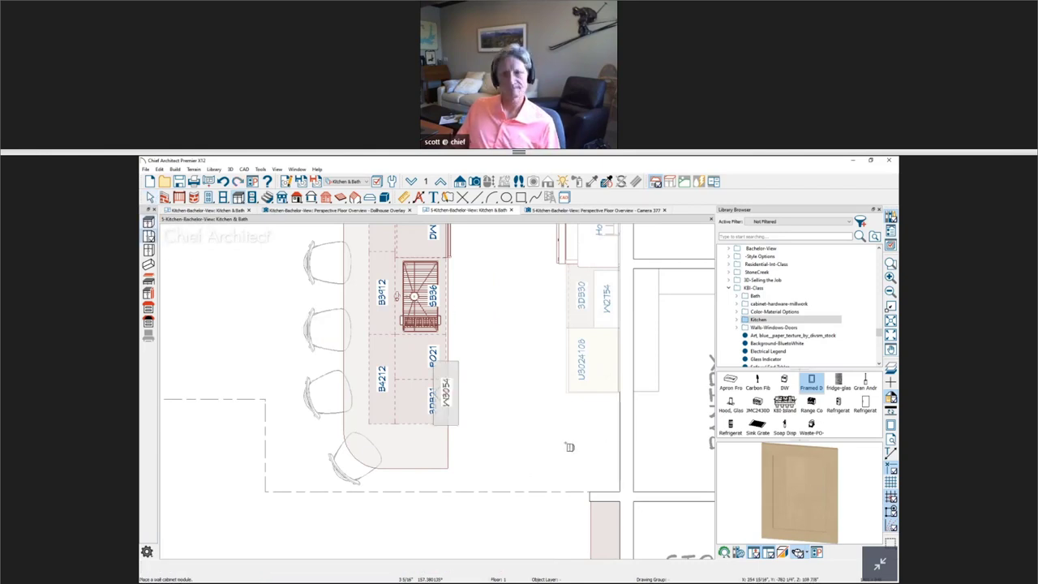
{"action": "left_click", "coordinate": [610, 440]}
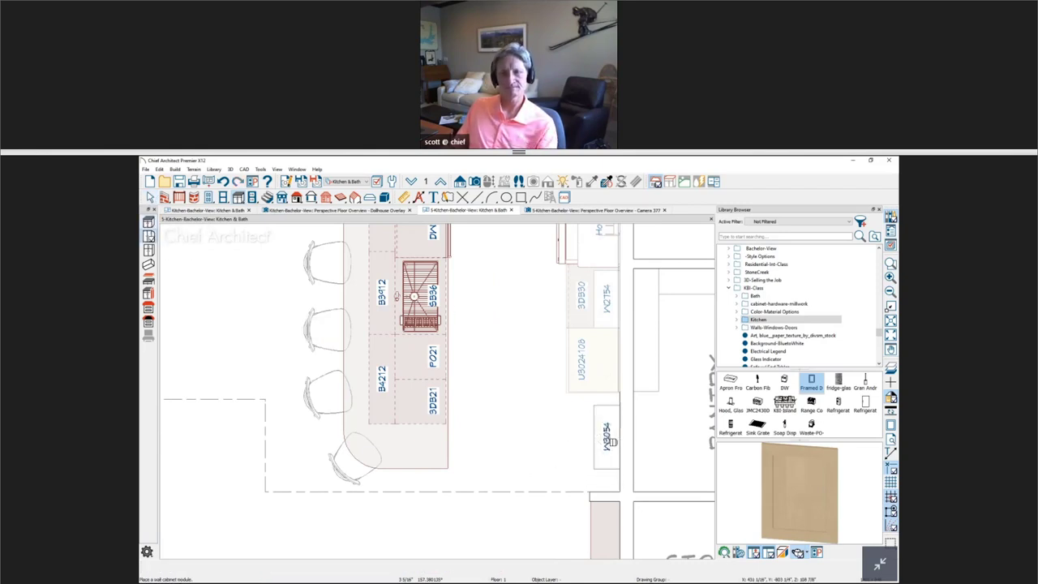
Step: Create a perspective floor overview of the kitchen and frame the new wall cabinet beside the full-height cabinet
{"action": "left_click", "coordinate": [476, 181]}
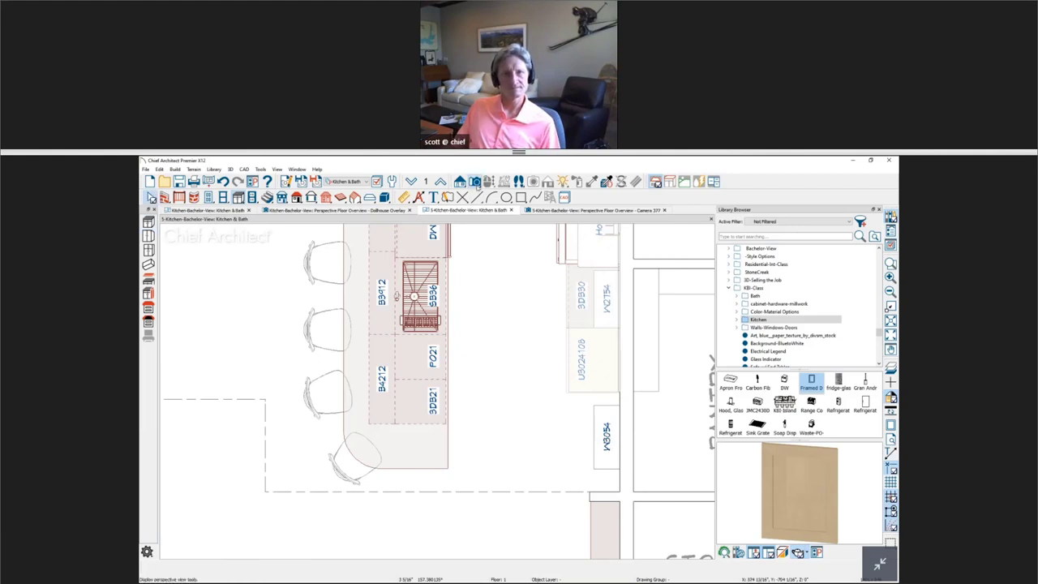
{"action": "left_click", "coordinate": [531, 395]}
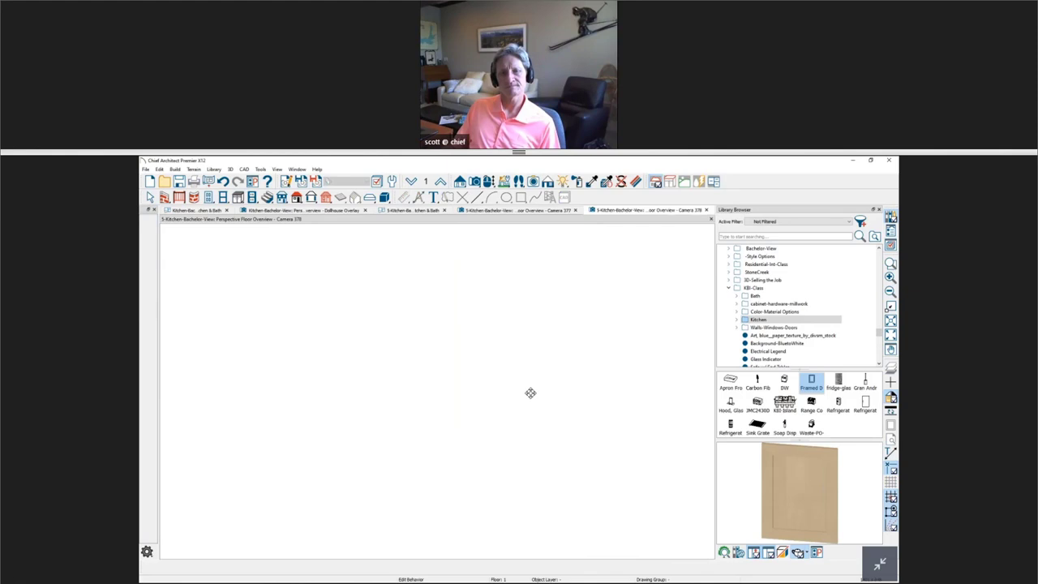
{"action": "left_click_drag", "start_coordinate": [531, 393], "coordinate": [572, 410]}
{"action": "scroll", "coordinate": [487, 361], "scroll_direction": "up", "scroll_amount": 6}
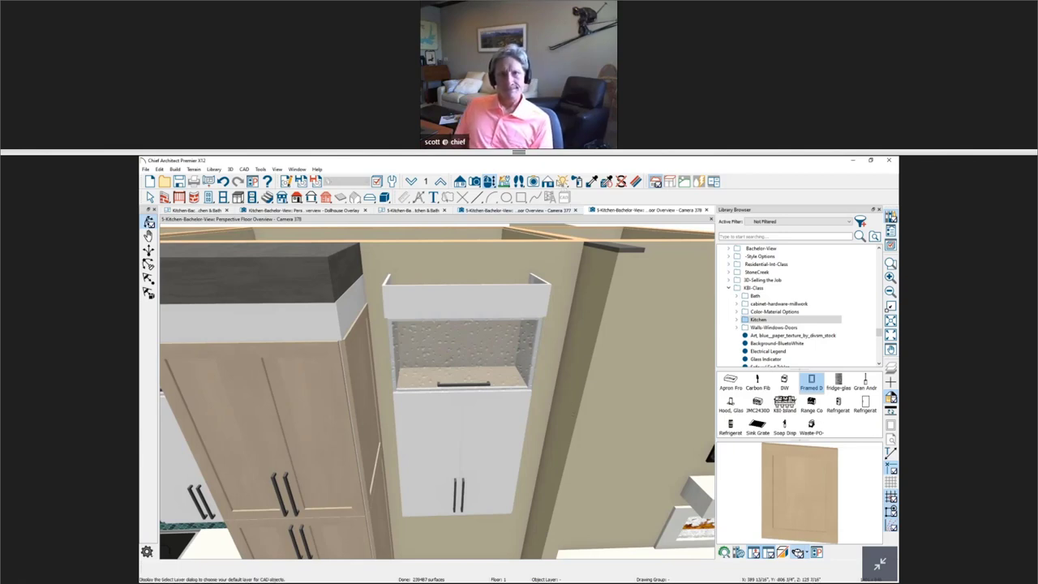
Step: Show the overview with edge-line rendering and review the new wall cabinet's molding profiles in its specification
{"action": "left_click", "coordinate": [148, 236]}
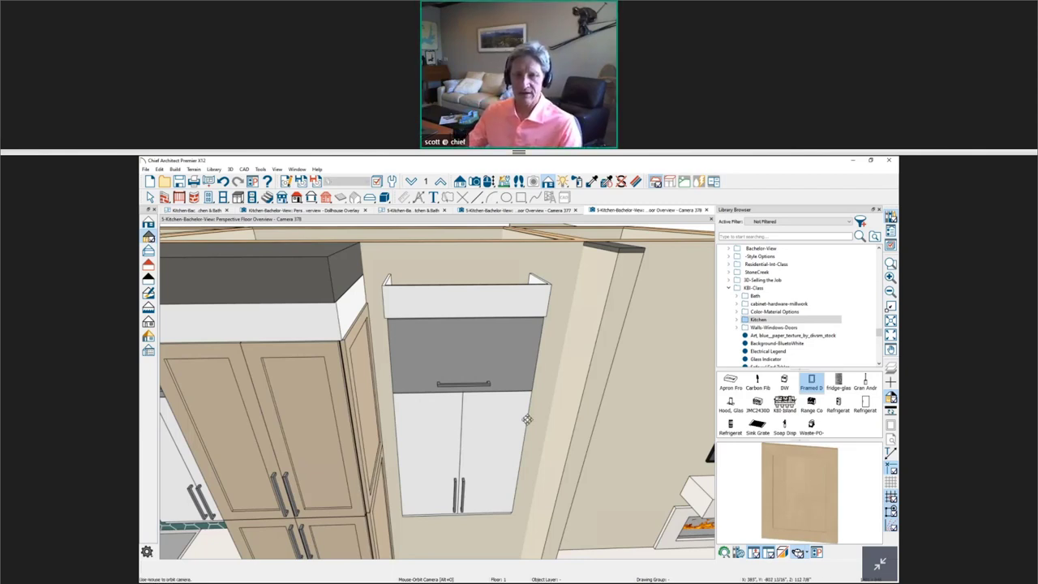
{"action": "scroll", "coordinate": [527, 420], "scroll_direction": "up", "scroll_amount": 2}
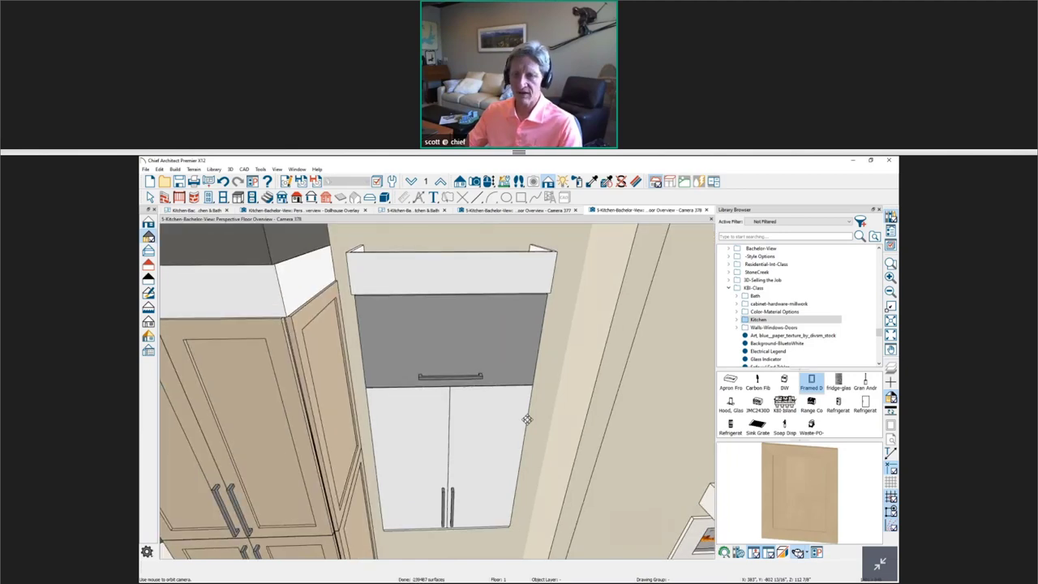
{"action": "left_click", "coordinate": [491, 442]}
{"action": "double_click", "coordinate": [491, 442]}
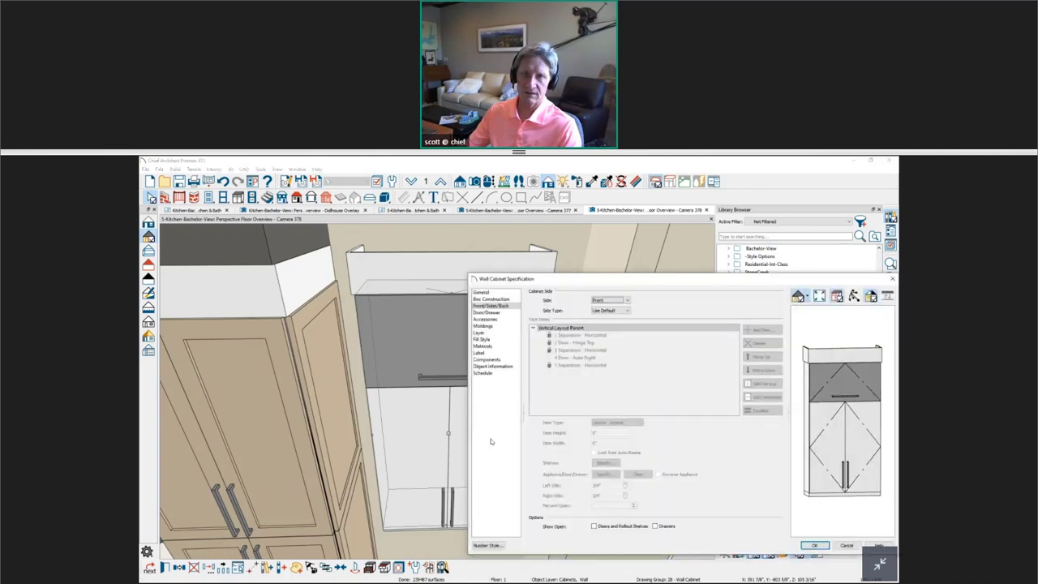
{"action": "left_click", "coordinate": [484, 326]}
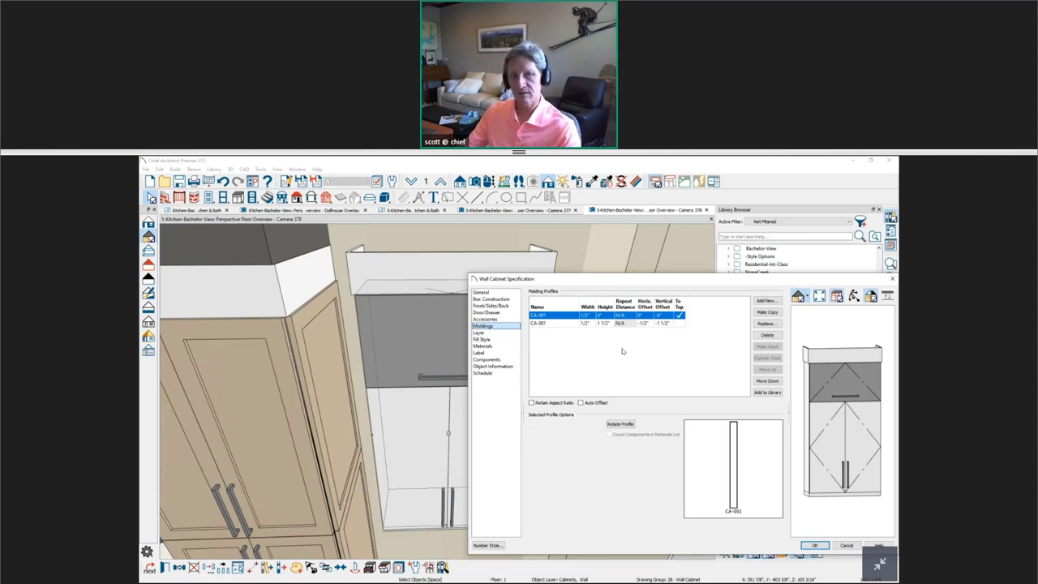
{"action": "key", "text": "Return"}
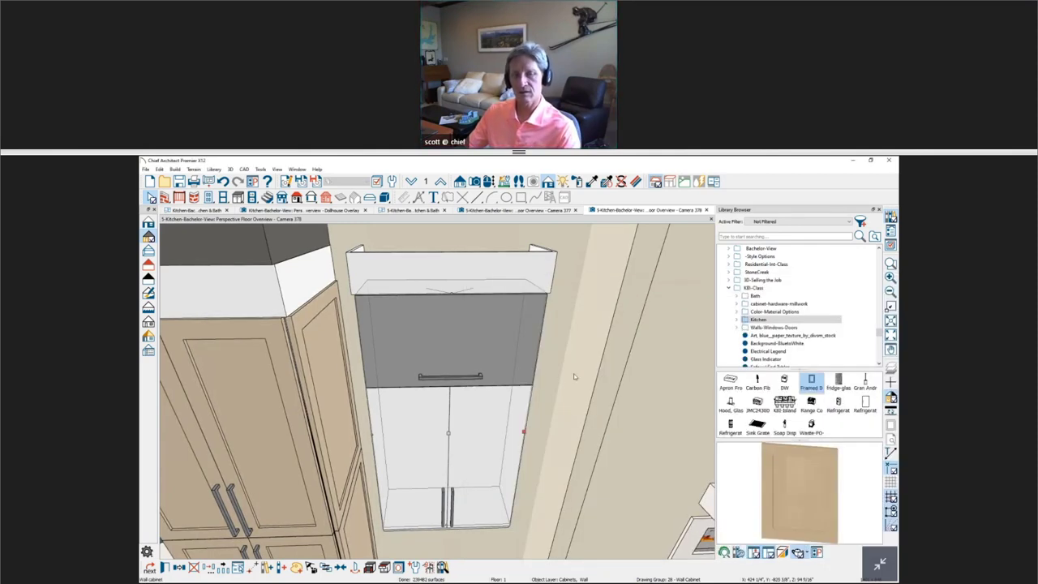
{"action": "key", "text": "Escape"}
Step: Move the new wall cabinet sideways along the wall until it butts against the full-height cabinet
{"action": "scroll", "coordinate": [553, 383], "scroll_direction": "up", "scroll_amount": 2}
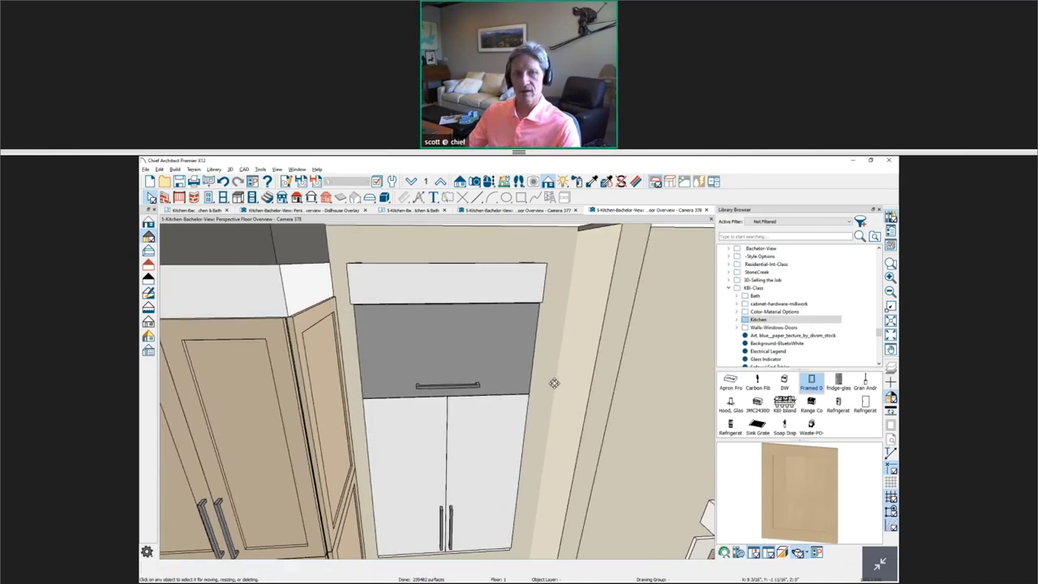
{"action": "middle_click_drag", "start_coordinate": [556, 387], "coordinate": [485, 359]}
{"action": "scroll", "coordinate": [582, 329], "scroll_direction": "up", "scroll_amount": 2}
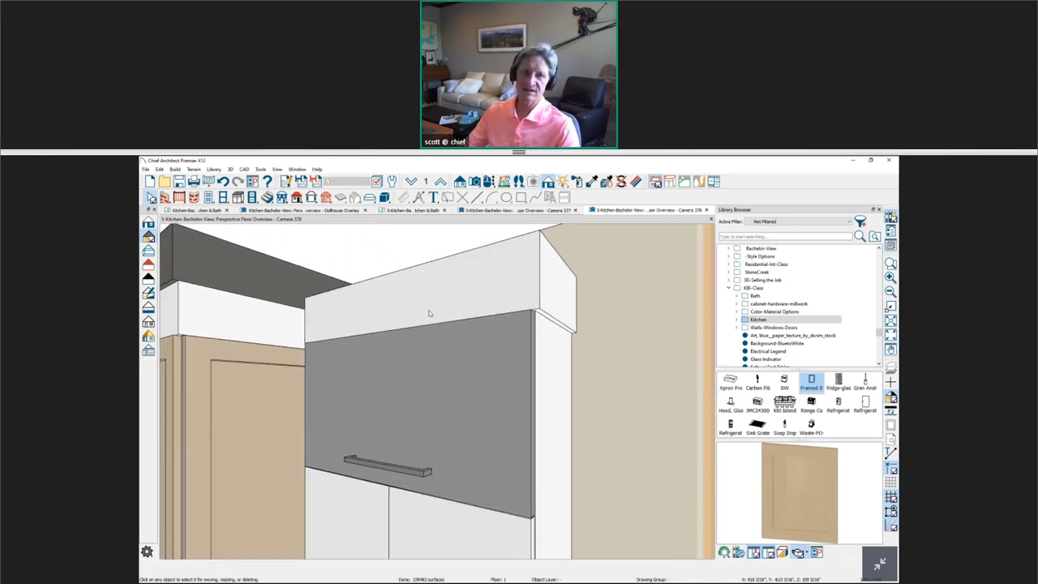
{"action": "scroll", "coordinate": [485, 332], "scroll_direction": "down", "scroll_amount": 3}
{"action": "left_click", "coordinate": [438, 480]}
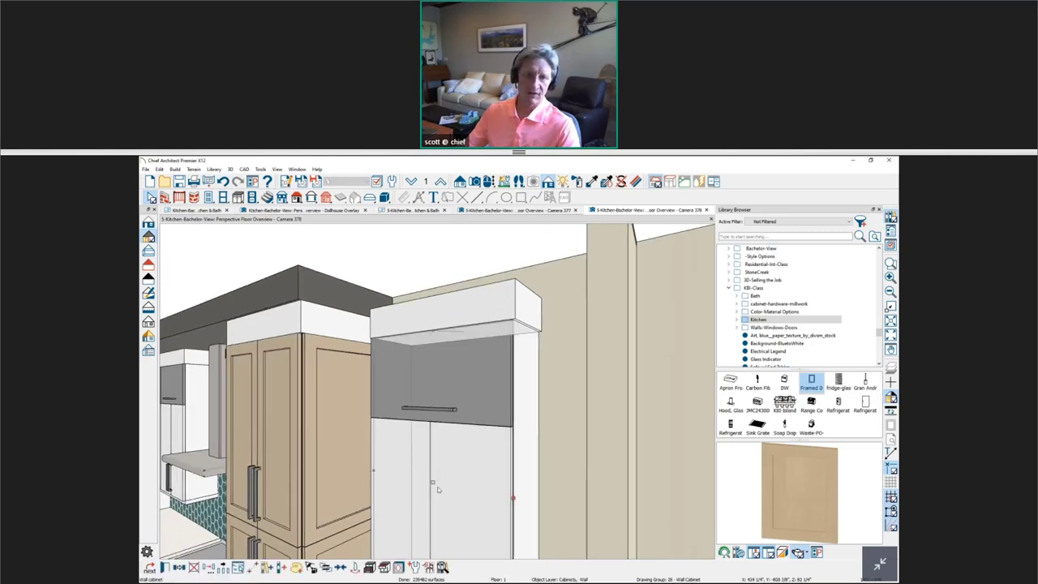
{"action": "mouse_move", "coordinate": [434, 482]}
{"action": "left_mouse_down"}
{"action": "mouse_move", "coordinate": [379, 462]}
{"action": "mouse_move", "coordinate": [424, 479]}
{"action": "left_mouse_up"}
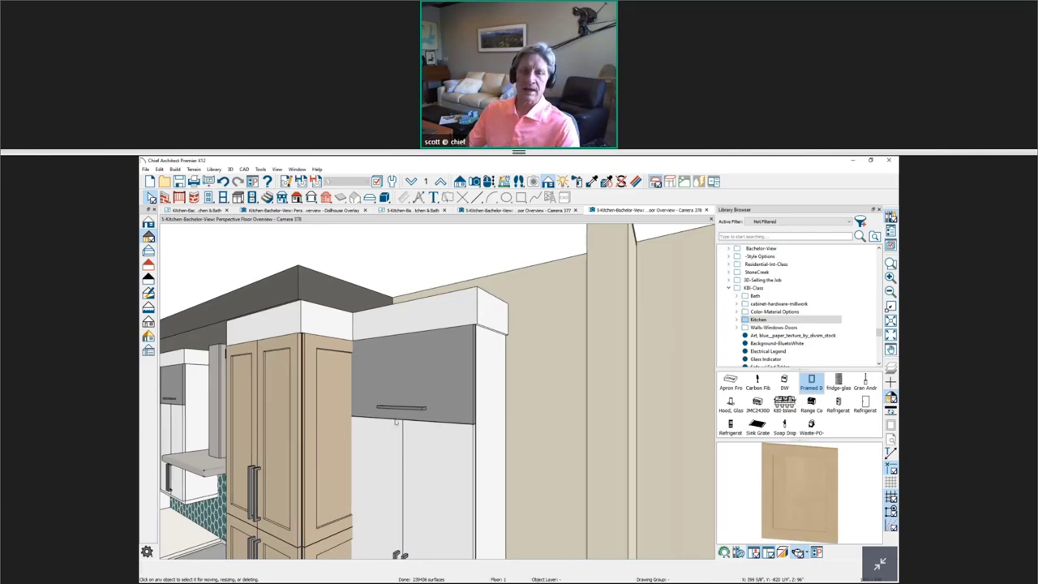
Step: Examine how the top moldings of the wall cabinet and full-height cabinet join in both perspective floor overviews
{"action": "scroll", "coordinate": [395, 422], "scroll_direction": "up", "scroll_amount": 5}
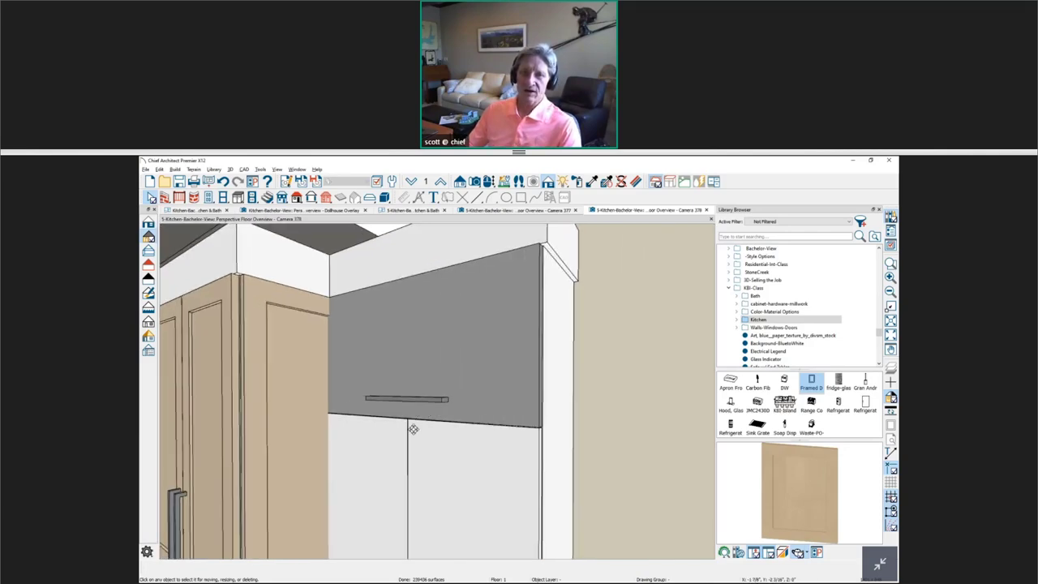
{"action": "scroll", "coordinate": [400, 436], "scroll_direction": "down", "scroll_amount": 5}
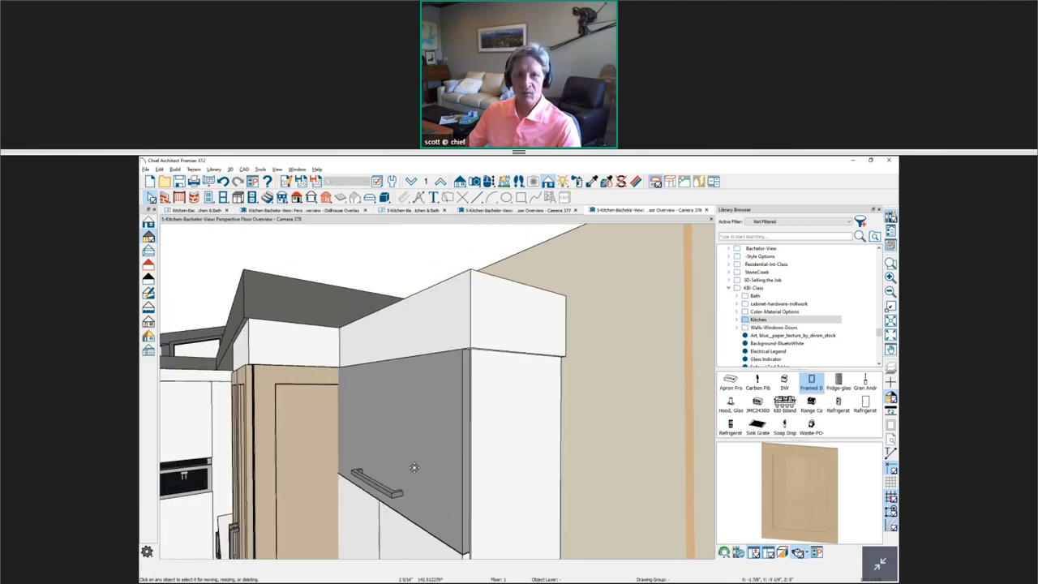
{"action": "scroll", "coordinate": [494, 357], "scroll_direction": "up", "scroll_amount": 3}
{"action": "scroll", "coordinate": [494, 358], "scroll_direction": "down", "scroll_amount": 3}
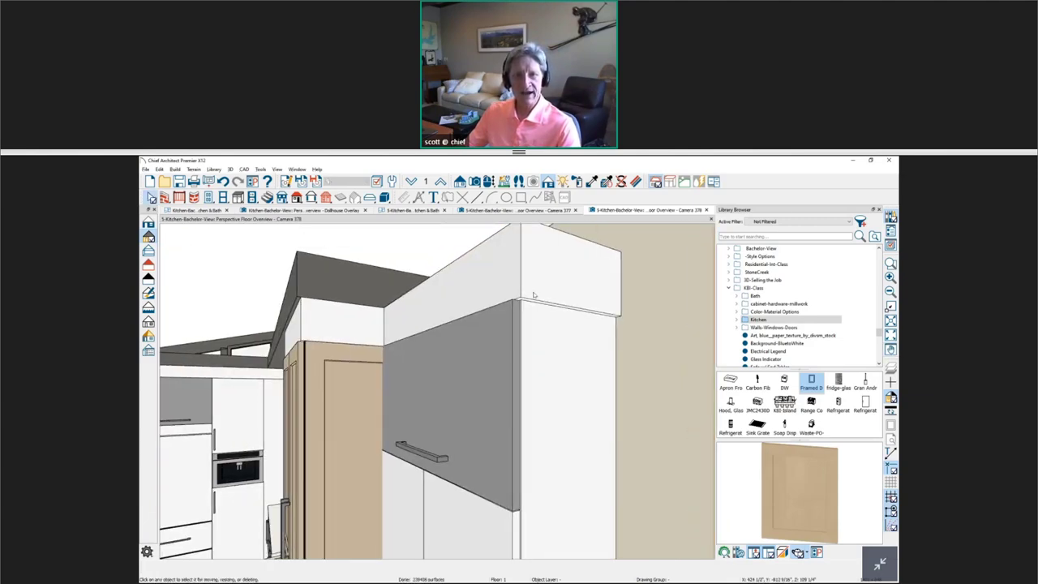
{"action": "scroll", "coordinate": [534, 296], "scroll_direction": "down", "scroll_amount": 3}
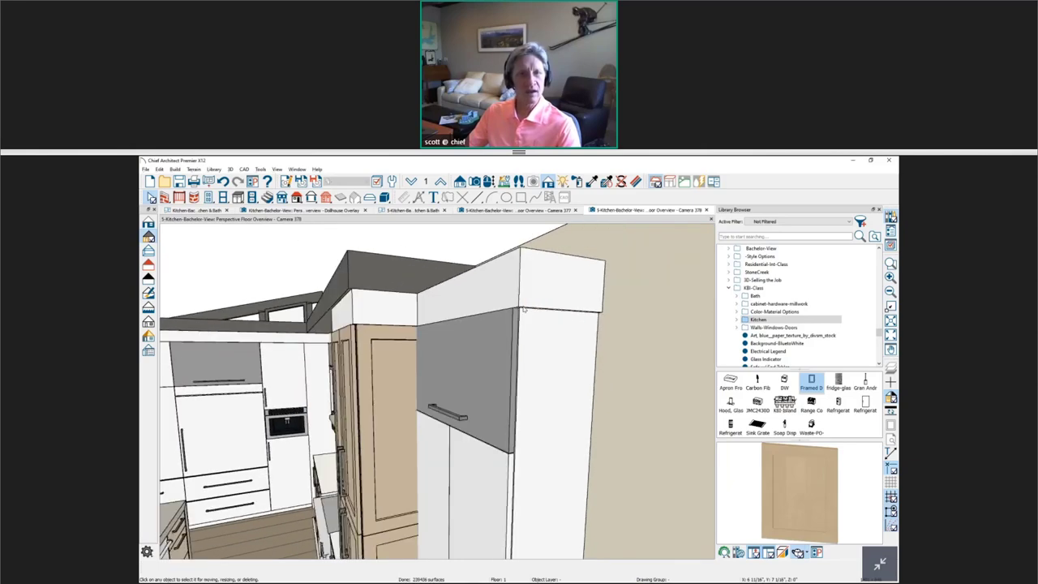
{"action": "left_click", "coordinate": [553, 213]}
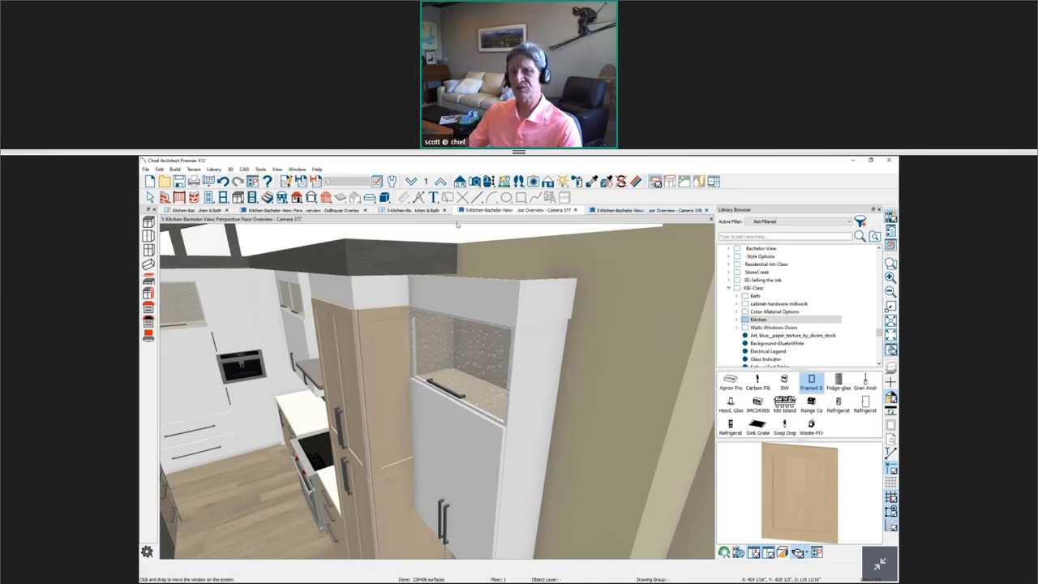
Step: Create a cross section from the plan through the W3054 wall cabinet and display it with the Kitchen & Bath Elevation layer set
{"action": "left_click", "coordinate": [432, 213]}
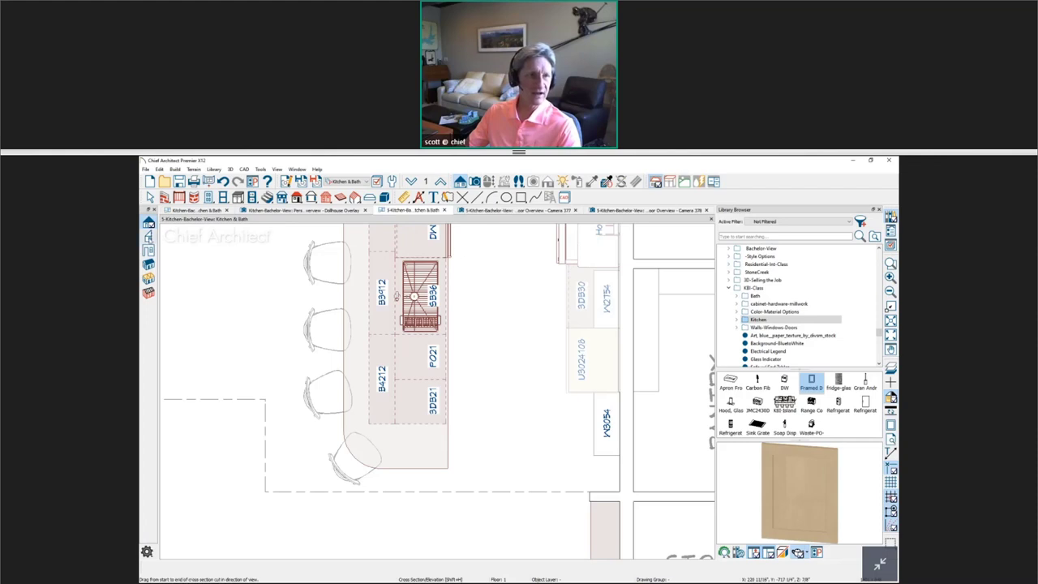
{"action": "left_click_drag", "start_coordinate": [549, 464], "coordinate": [548, 430]}
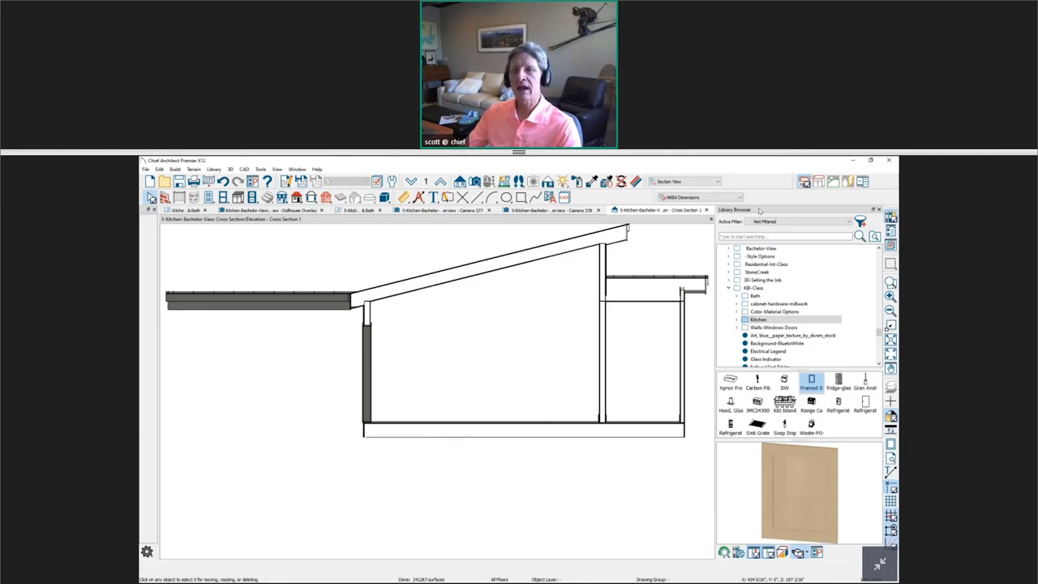
{"action": "left_click", "coordinate": [689, 183]}
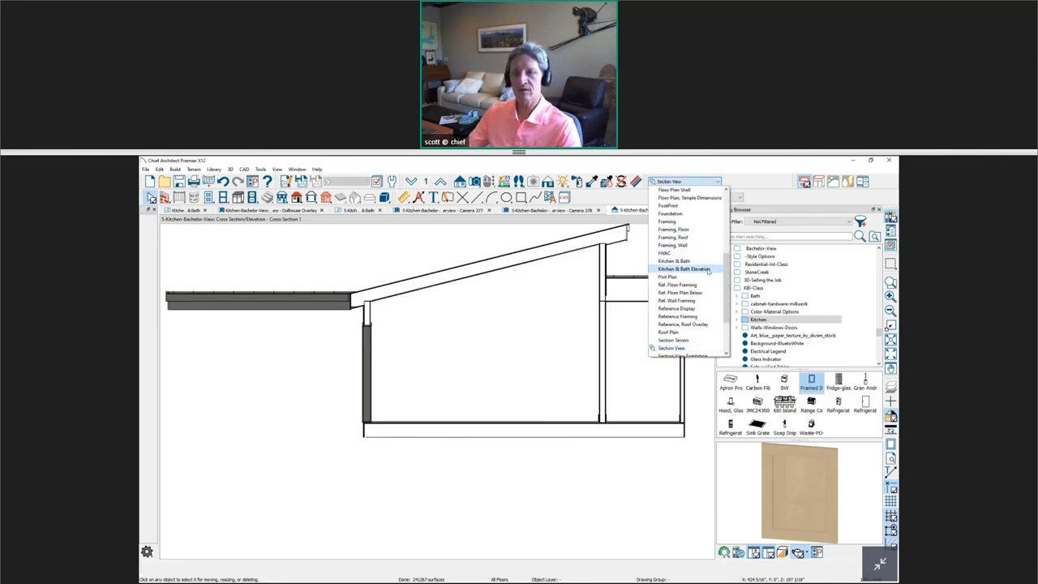
{"action": "left_click", "coordinate": [678, 318]}
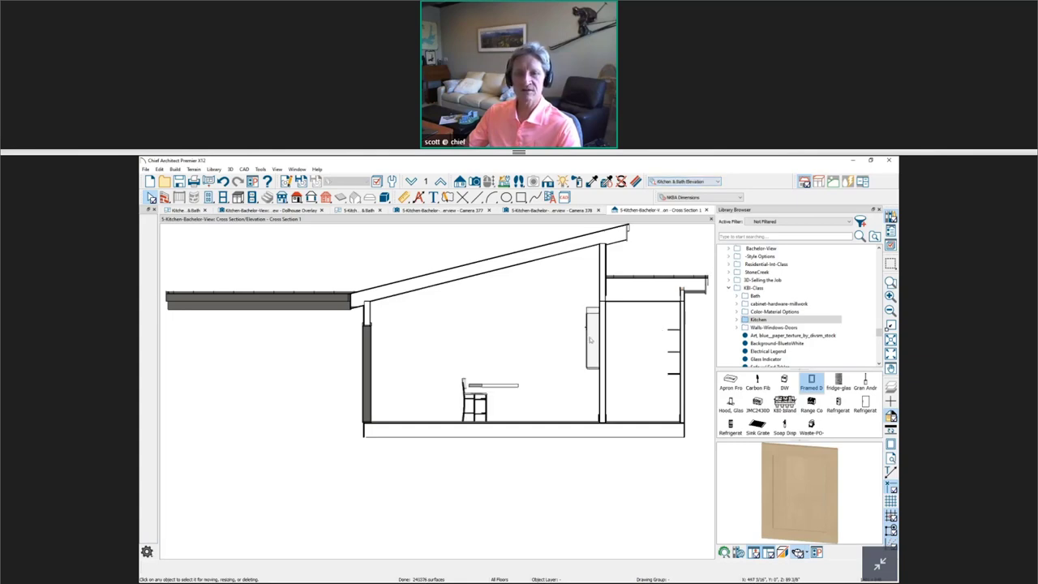
Step: Examine in section how the top molding meets the upper edge of the wall cabinet's door
{"action": "scroll", "coordinate": [587, 316], "scroll_direction": "up", "scroll_amount": 5}
{"action": "scroll", "coordinate": [538, 308], "scroll_direction": "up", "scroll_amount": 4}
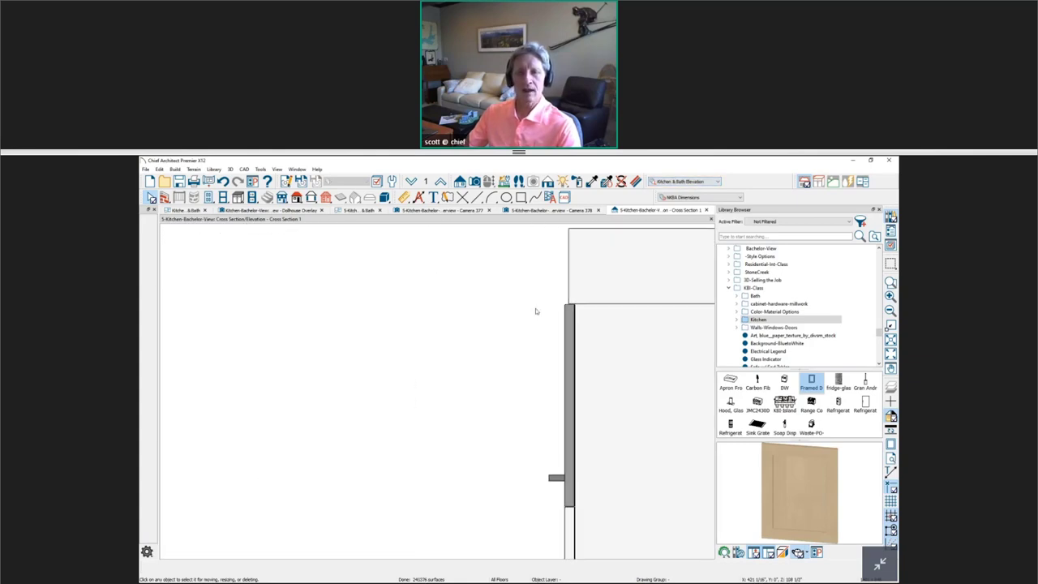
{"action": "scroll", "coordinate": [425, 382], "scroll_direction": "up", "scroll_amount": 2}
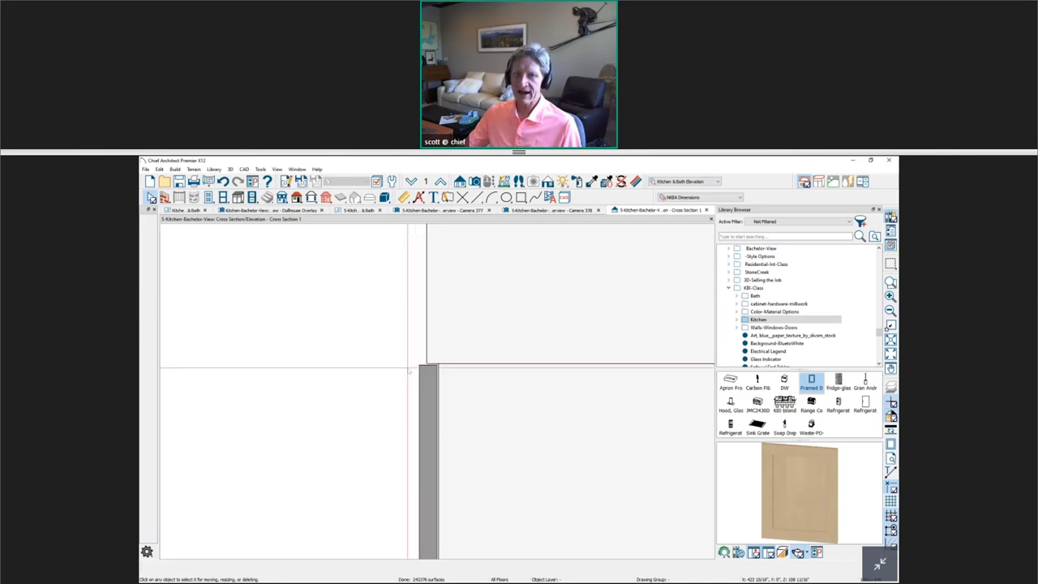
{"action": "scroll", "coordinate": [407, 373], "scroll_direction": "down", "scroll_amount": 2}
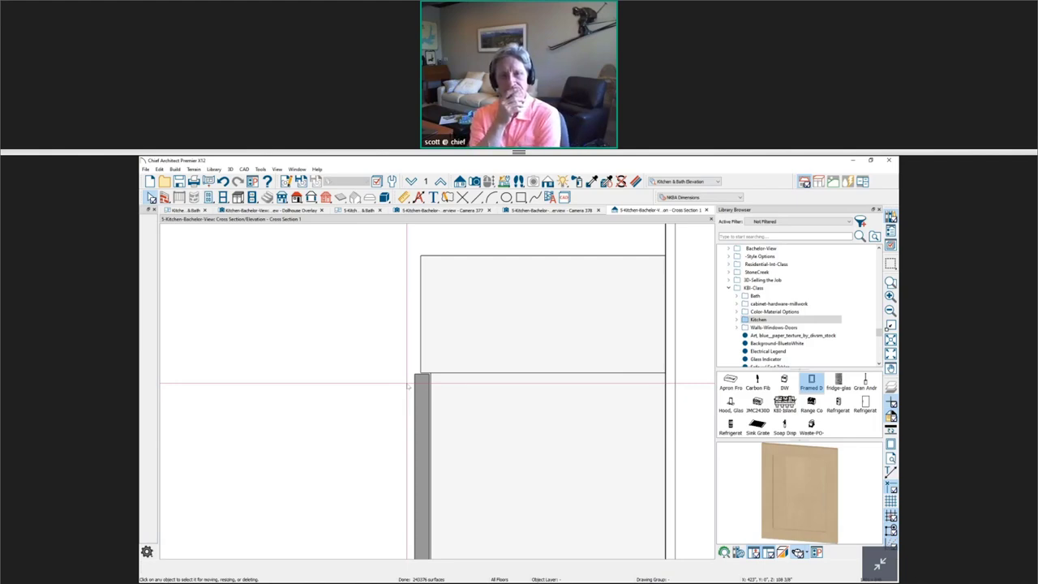
{"action": "scroll", "coordinate": [438, 380], "scroll_direction": "up", "scroll_amount": 1}
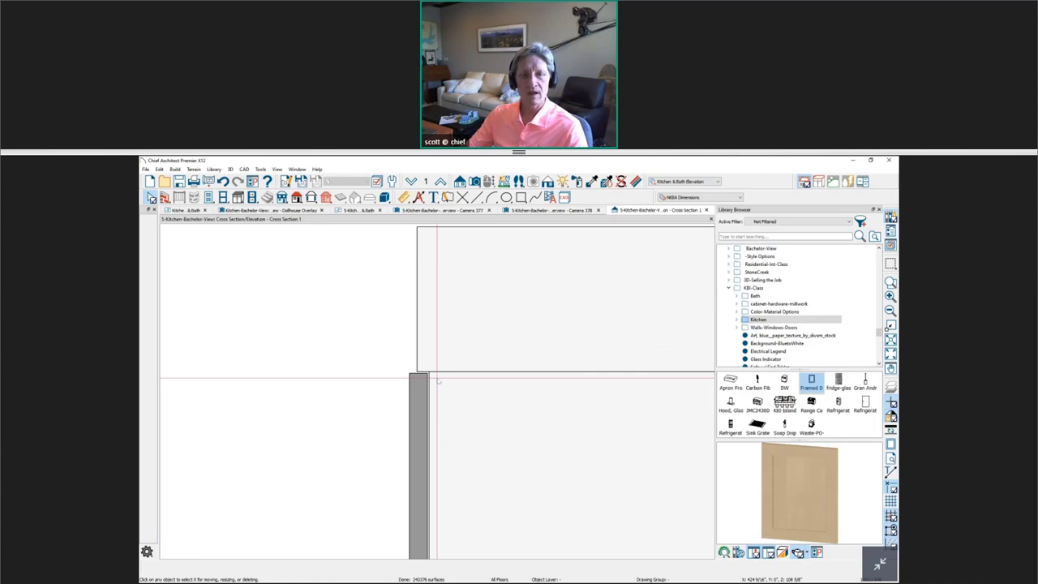
{"action": "scroll", "coordinate": [453, 394], "scroll_direction": "down", "scroll_amount": 1}
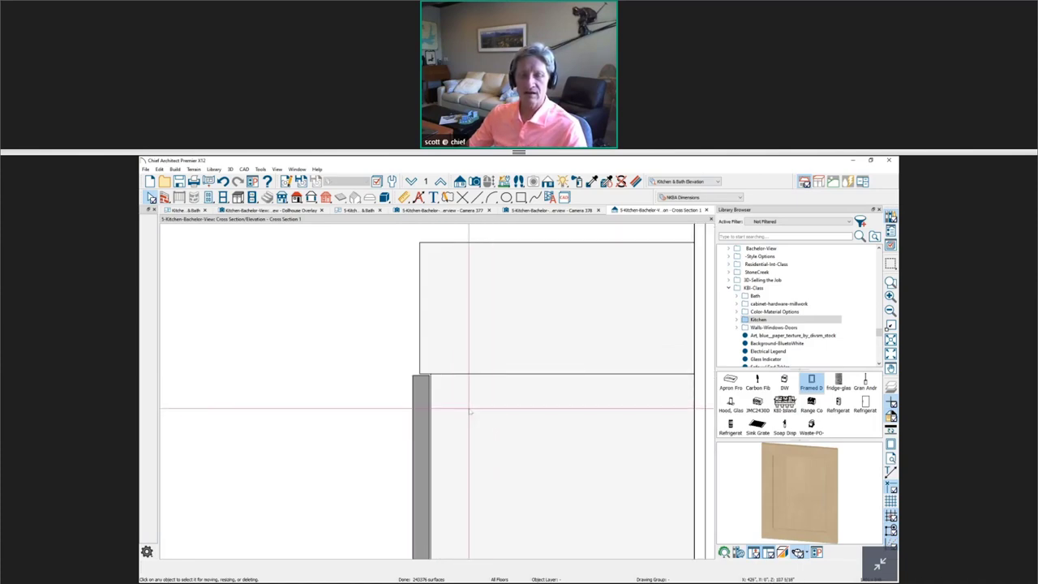
{"action": "scroll", "coordinate": [418, 376], "scroll_direction": "up", "scroll_amount": 2}
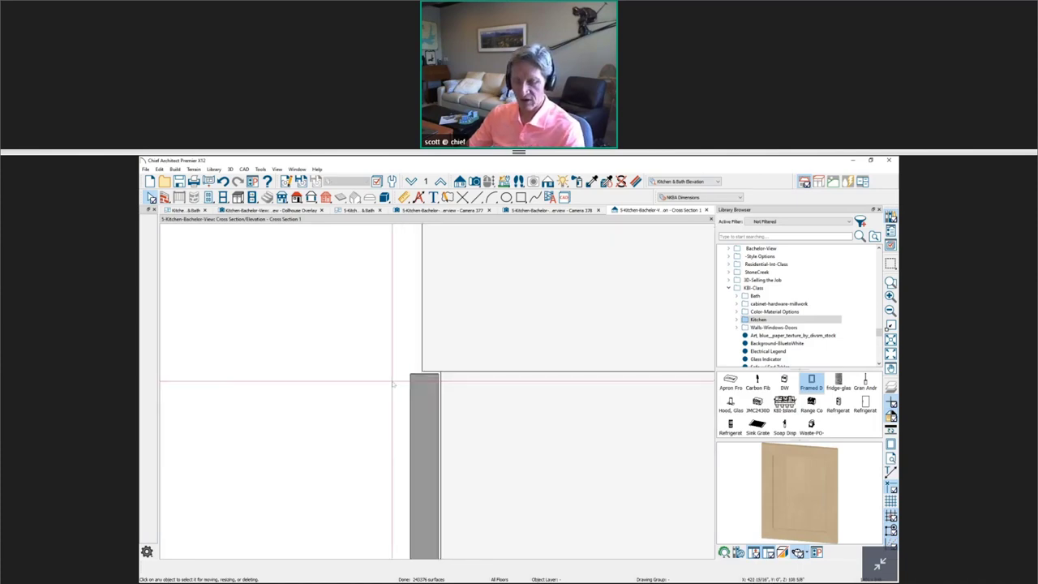
Step: Draw a 1/4" horizontal reference line just in front of the upper edge of the wall cabinet's door
{"action": "key", "text": "l"}
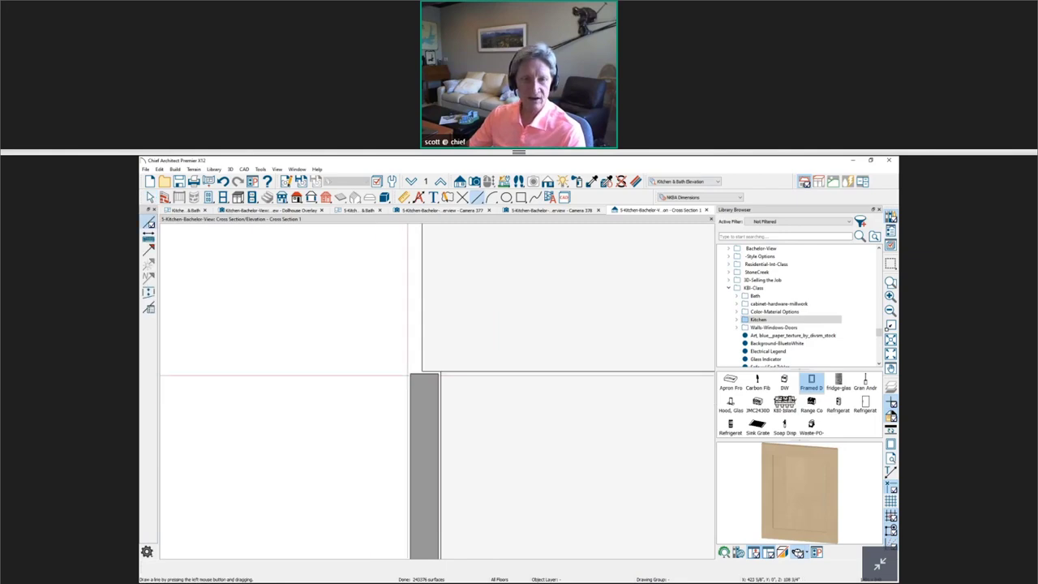
{"action": "scroll", "coordinate": [409, 375], "scroll_direction": "up", "scroll_amount": 3}
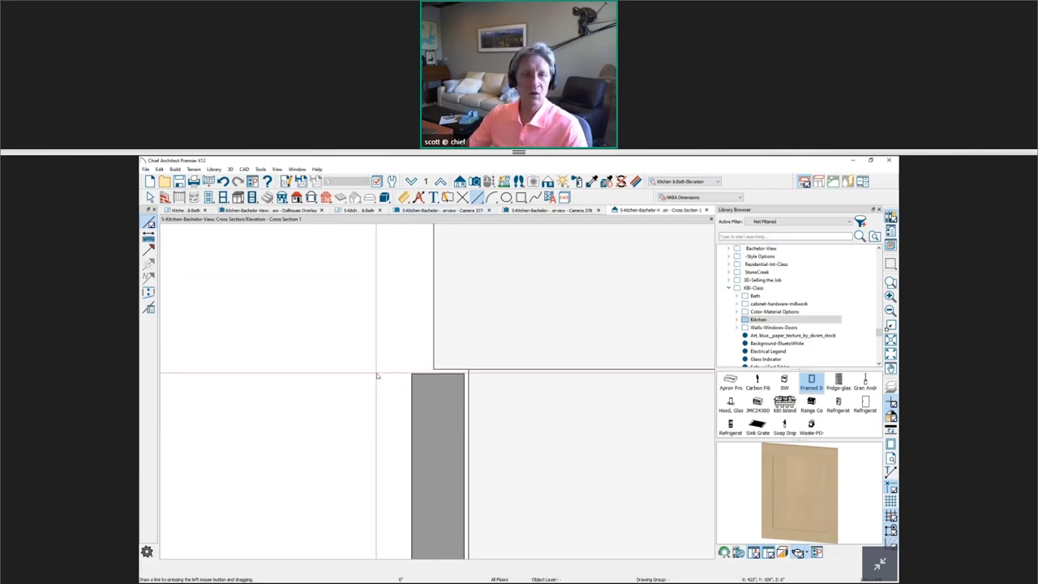
{"action": "key", "text": "Tab"}
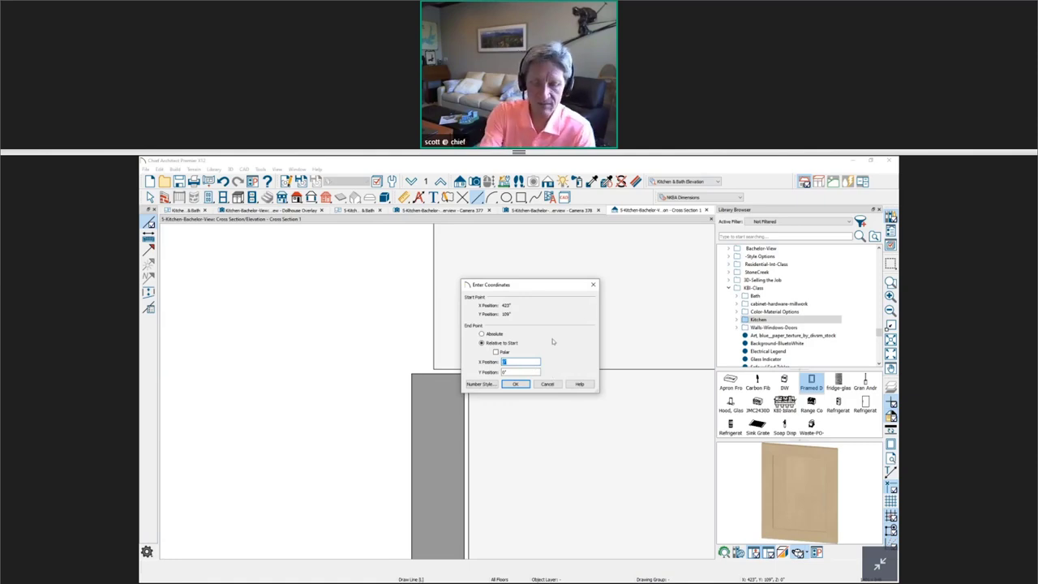
{"action": "type", "text": "18"}
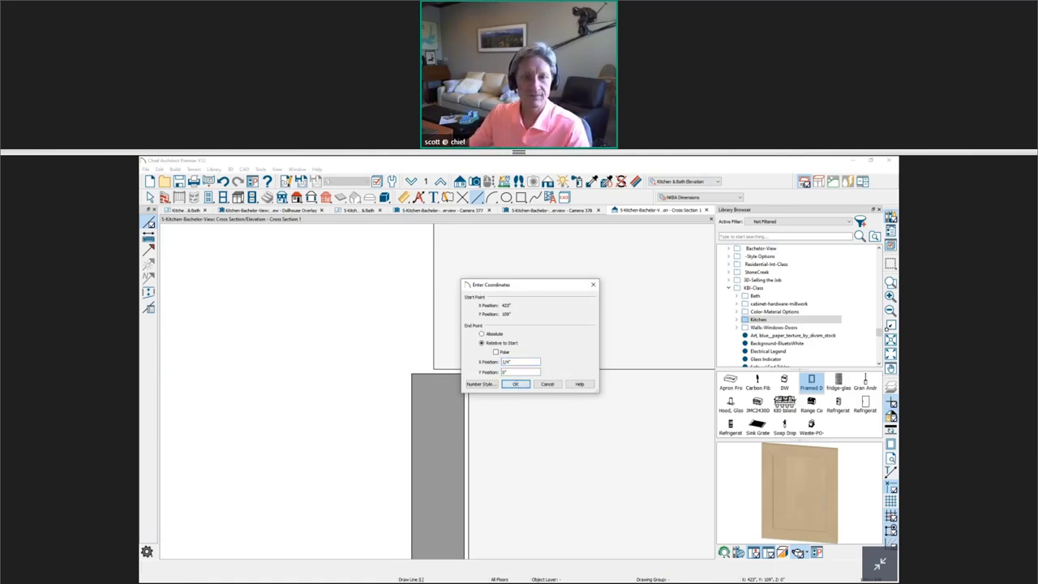
{"action": "left_click", "coordinate": [515, 385]}
{"action": "scroll", "coordinate": [378, 375], "scroll_direction": "up", "scroll_amount": 1}
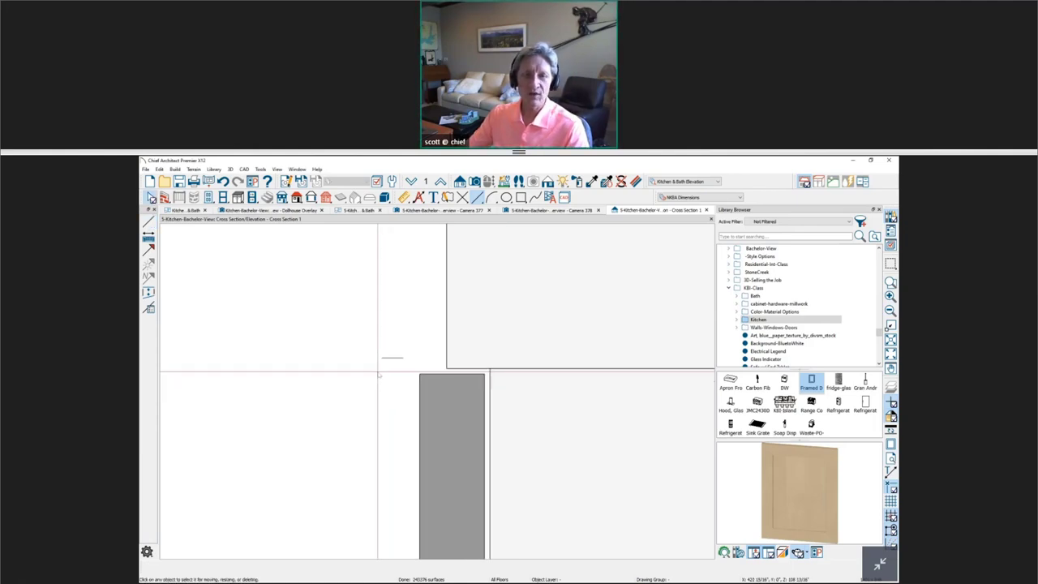
Step: Use the Tape Measure to check the horizontal distance to the outer end of the short reference line
{"action": "left_click_drag", "start_coordinate": [378, 374], "coordinate": [367, 383]}
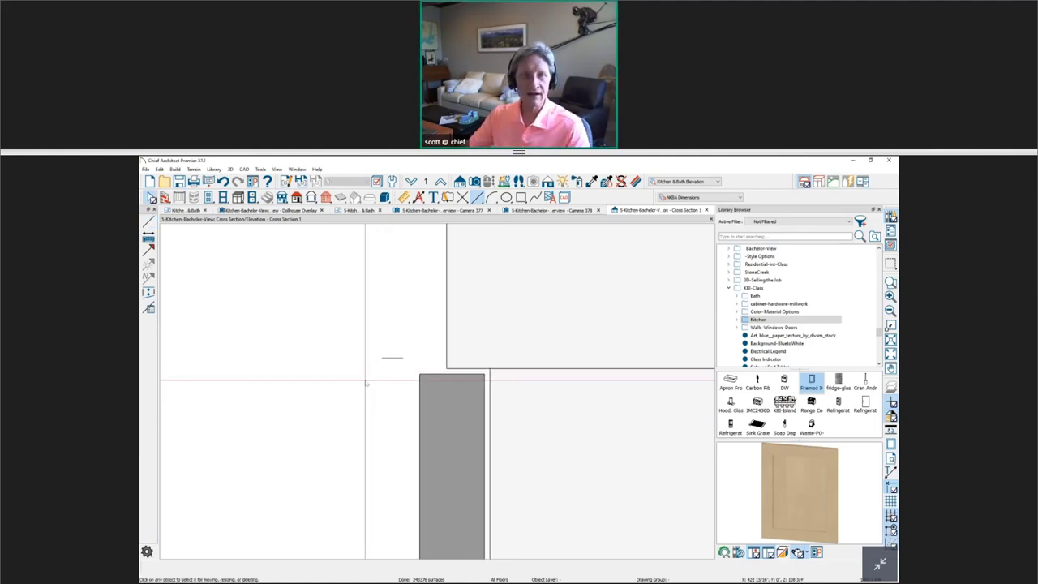
{"action": "left_click", "coordinate": [149, 336]}
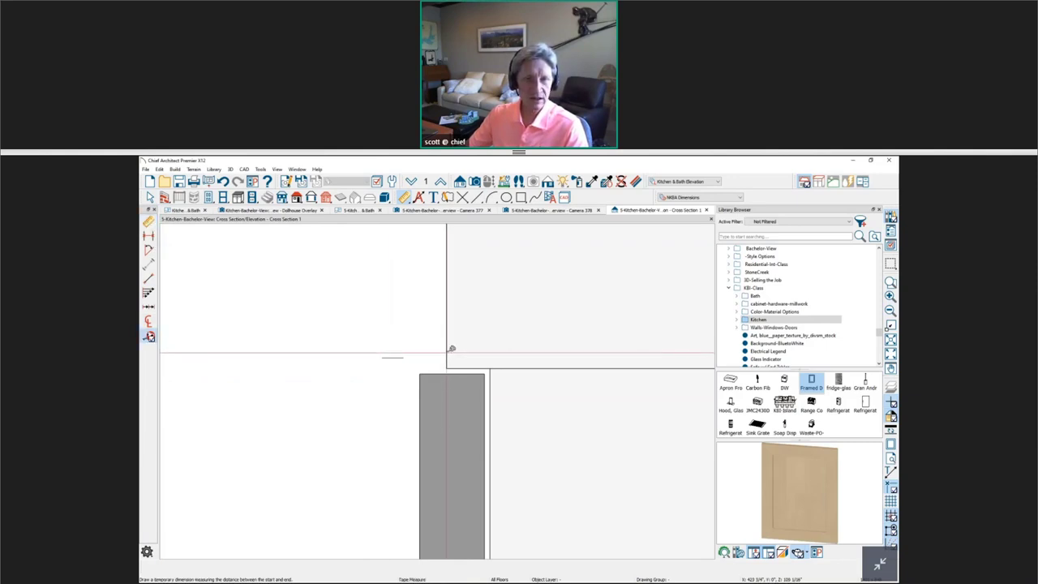
{"action": "left_click_drag", "start_coordinate": [393, 358], "coordinate": [381, 356]}
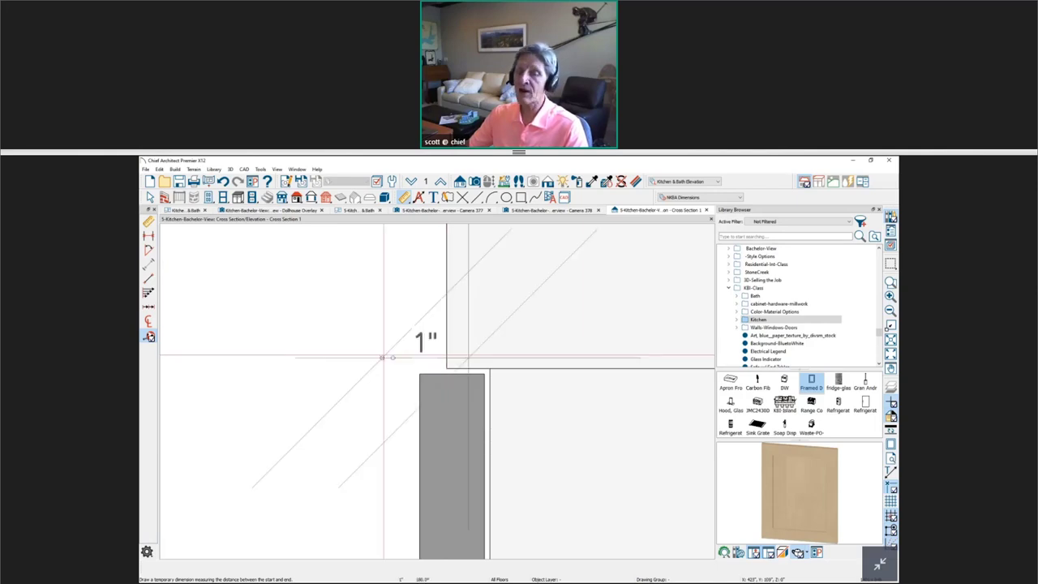
{"action": "left_click_drag", "start_coordinate": [381, 357], "coordinate": [383, 359]}
{"action": "scroll", "coordinate": [403, 415], "scroll_direction": "down", "scroll_amount": 4}
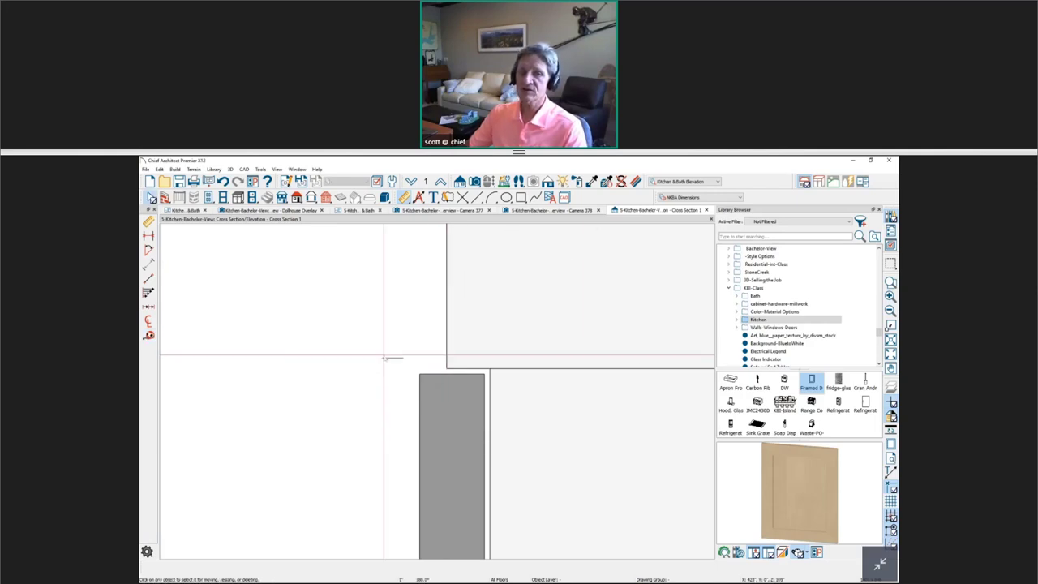
{"action": "scroll", "coordinate": [404, 417], "scroll_direction": "down", "scroll_amount": 4}
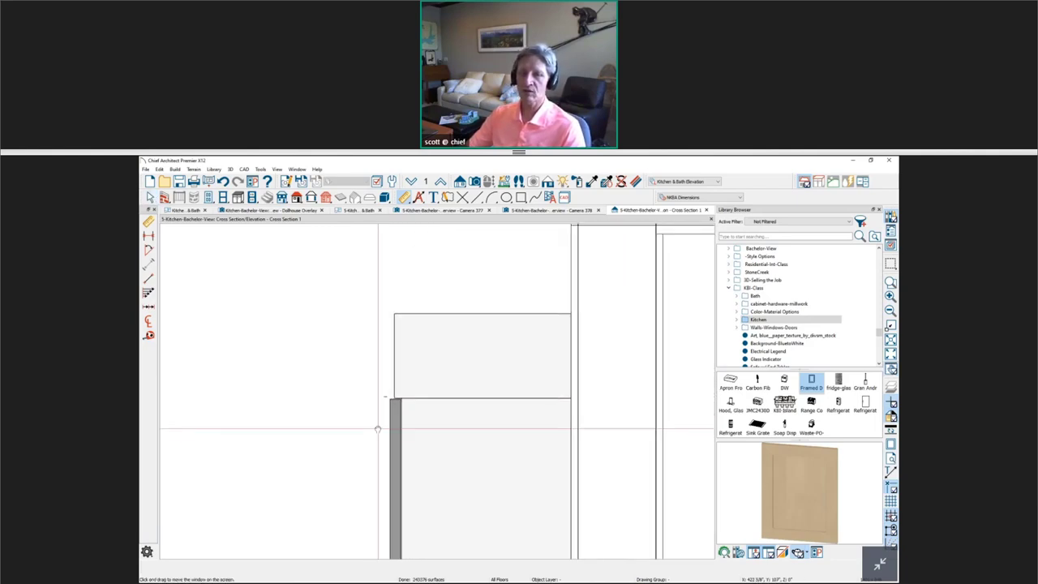
{"action": "middle_click_drag", "start_coordinate": [378, 424], "coordinate": [385, 372]}
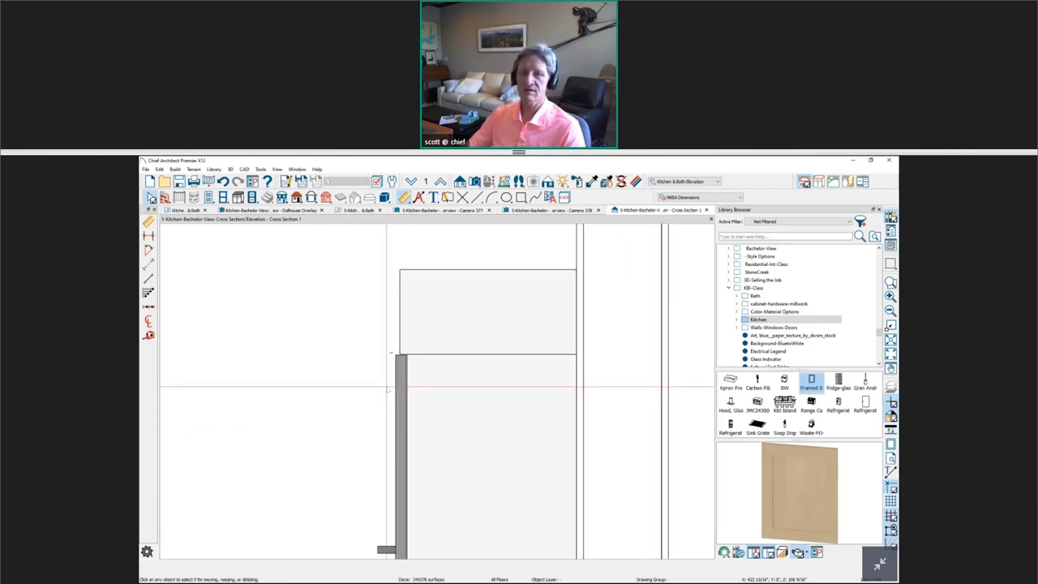
Step: Set the horizontal offset of the wall cabinet's top CA-001 molding to 1" and check its alignment above the door in section
{"action": "left_click", "coordinate": [449, 422]}
{"action": "double_click", "coordinate": [449, 421]}
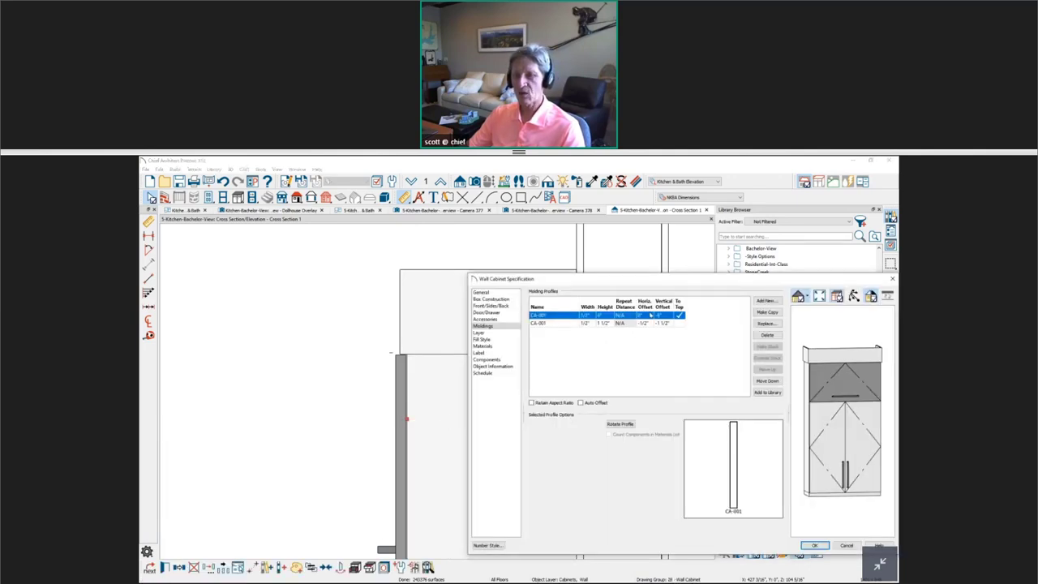
{"action": "left_click", "coordinate": [649, 316]}
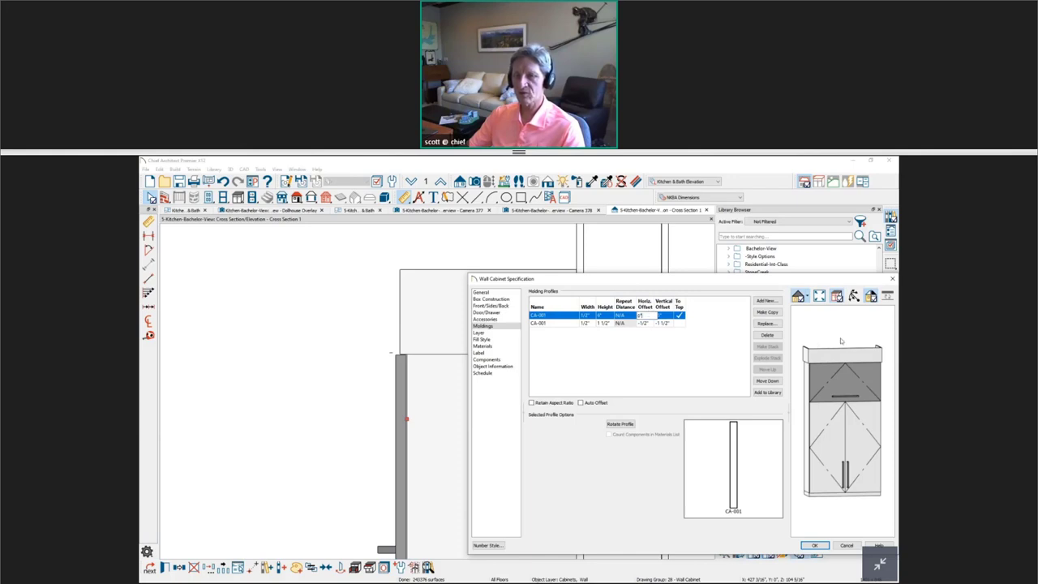
{"action": "scroll", "coordinate": [841, 342], "scroll_direction": "up", "scroll_amount": 5}
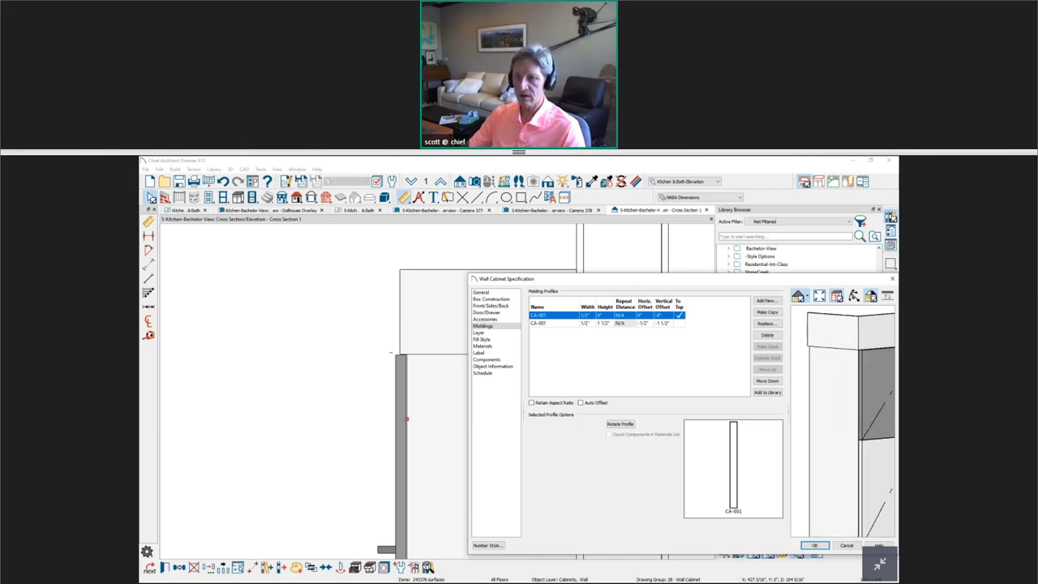
{"action": "scroll", "coordinate": [831, 387], "scroll_direction": "up", "scroll_amount": 5}
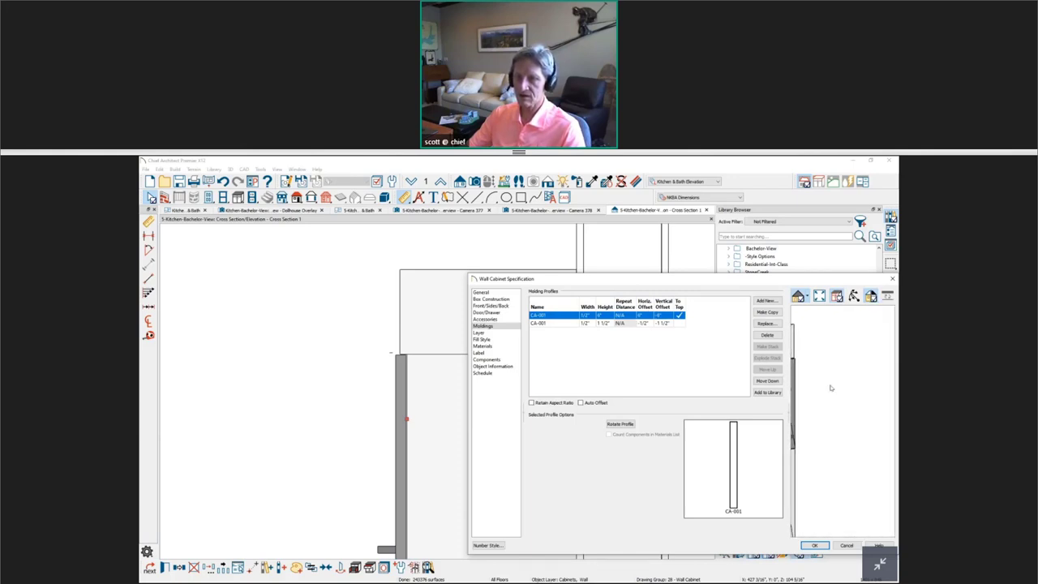
{"action": "scroll", "coordinate": [831, 388], "scroll_direction": "down", "scroll_amount": 5}
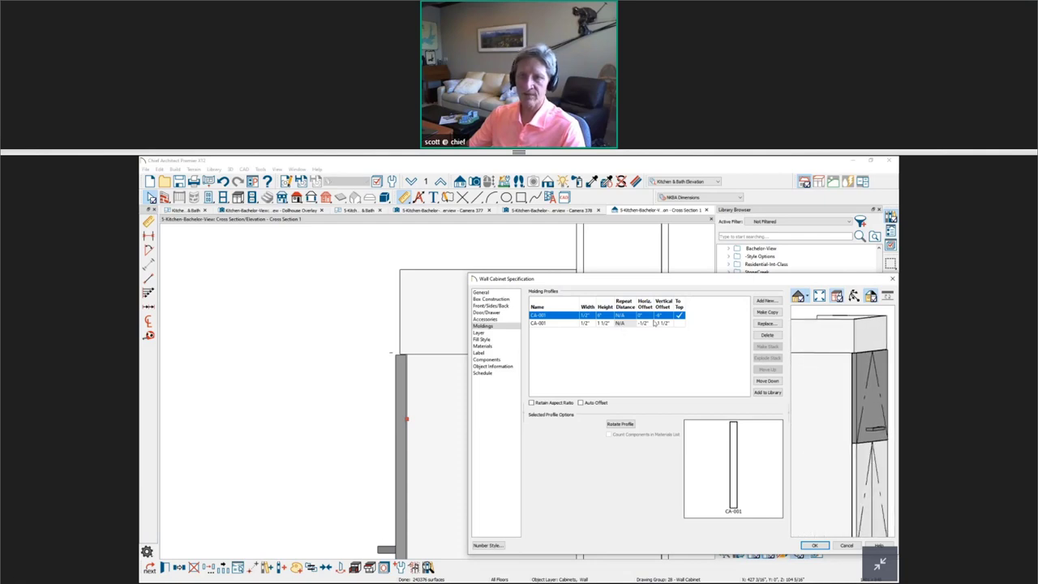
{"action": "left_click", "coordinate": [645, 314]}
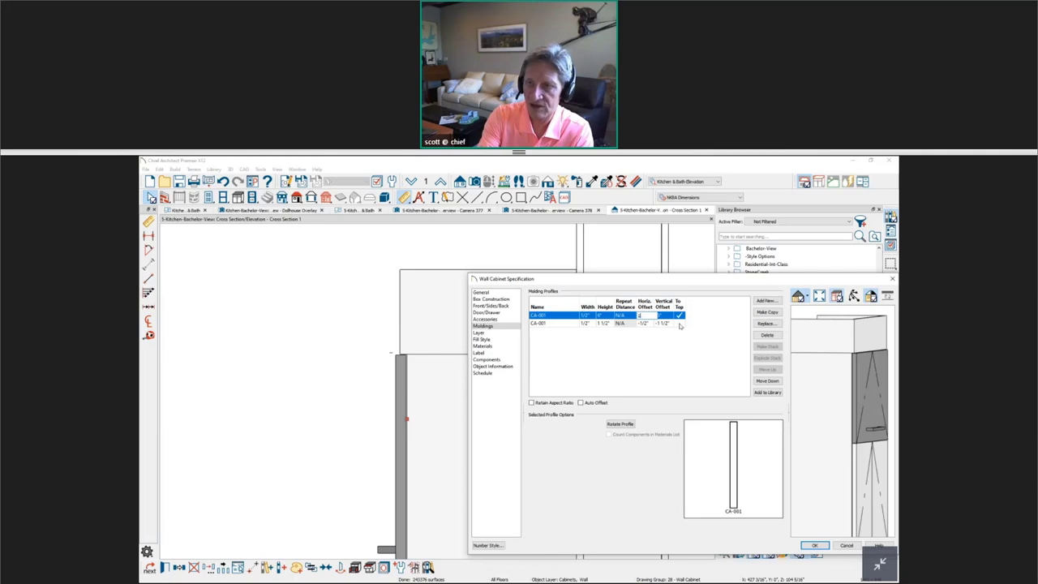
{"action": "type", "text": "1"}
{"action": "key", "text": "Tab"}
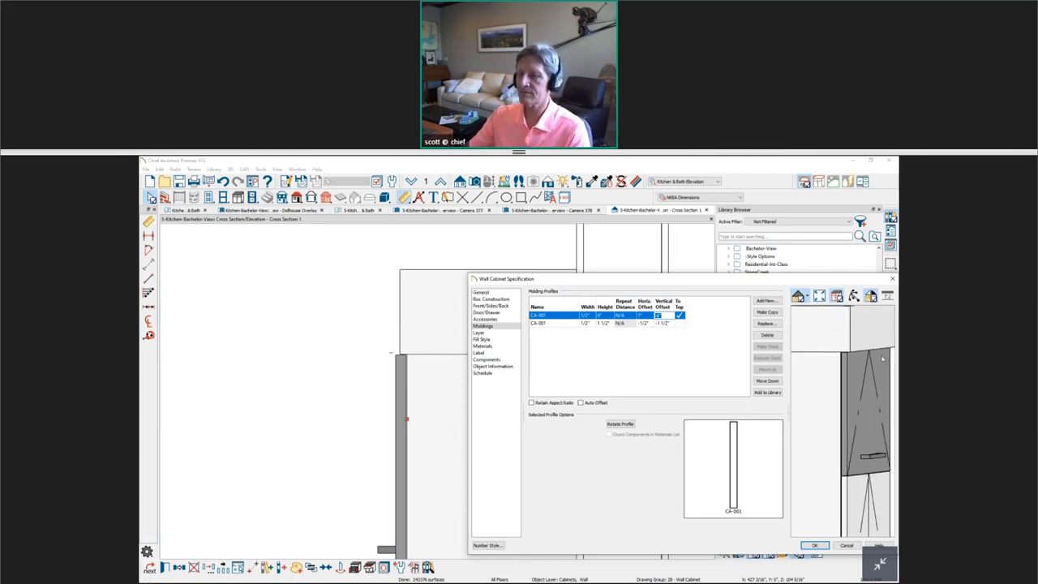
{"action": "left_click_drag", "start_coordinate": [883, 358], "coordinate": [852, 357]}
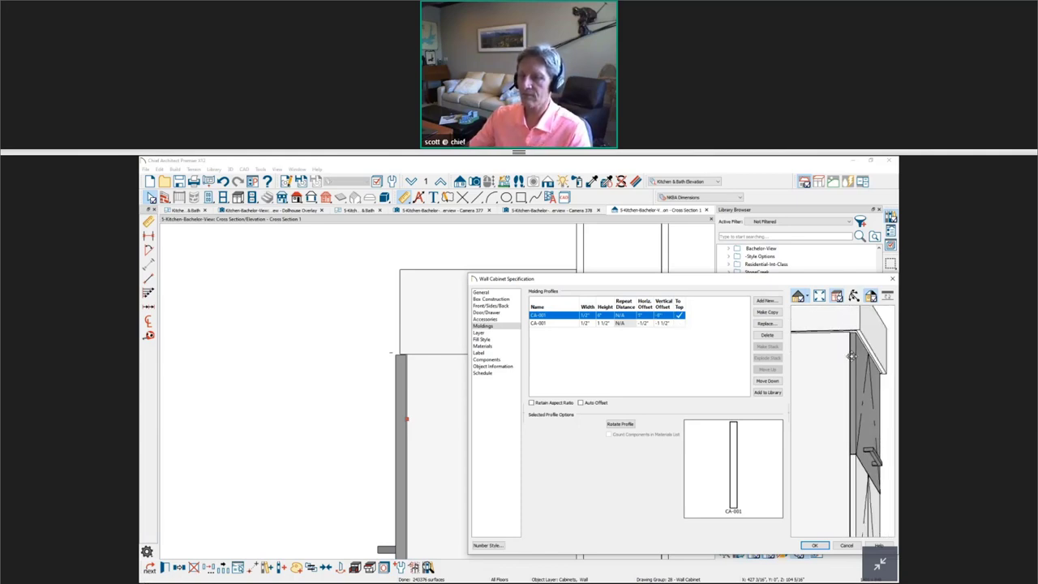
{"action": "left_click", "coordinate": [816, 546]}
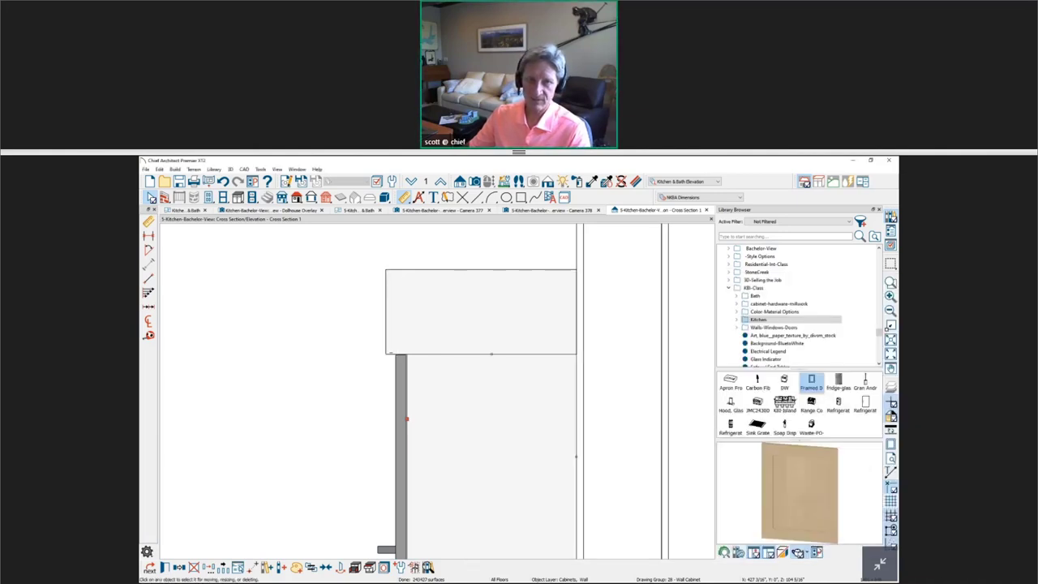
{"action": "scroll", "coordinate": [377, 354], "scroll_direction": "up", "scroll_amount": 5}
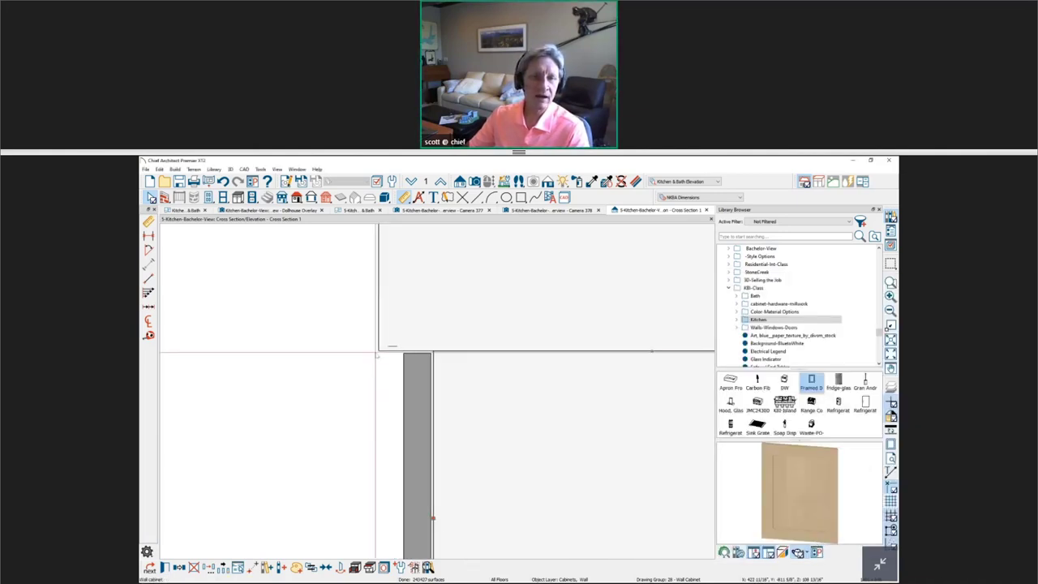
{"action": "scroll", "coordinate": [377, 354], "scroll_direction": "up", "scroll_amount": 2}
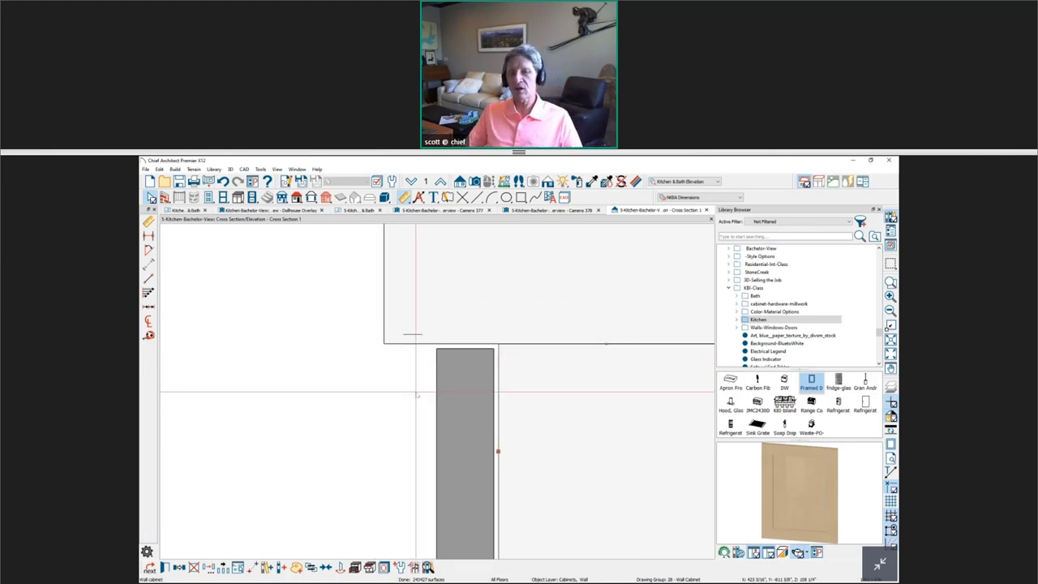
{"action": "scroll", "coordinate": [418, 396], "scroll_direction": "down", "scroll_amount": 3}
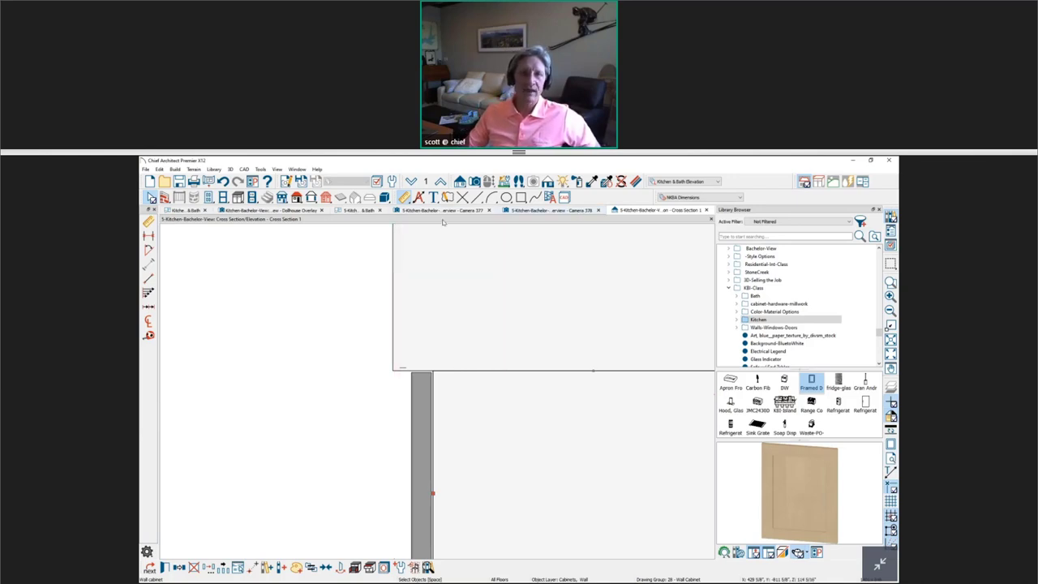
Step: In the Kitchen & Bath plan, draw an L-shaped polyline around the W3054 wall cabinet with a return about 23" long toward the wall
{"action": "left_click", "coordinate": [362, 212]}
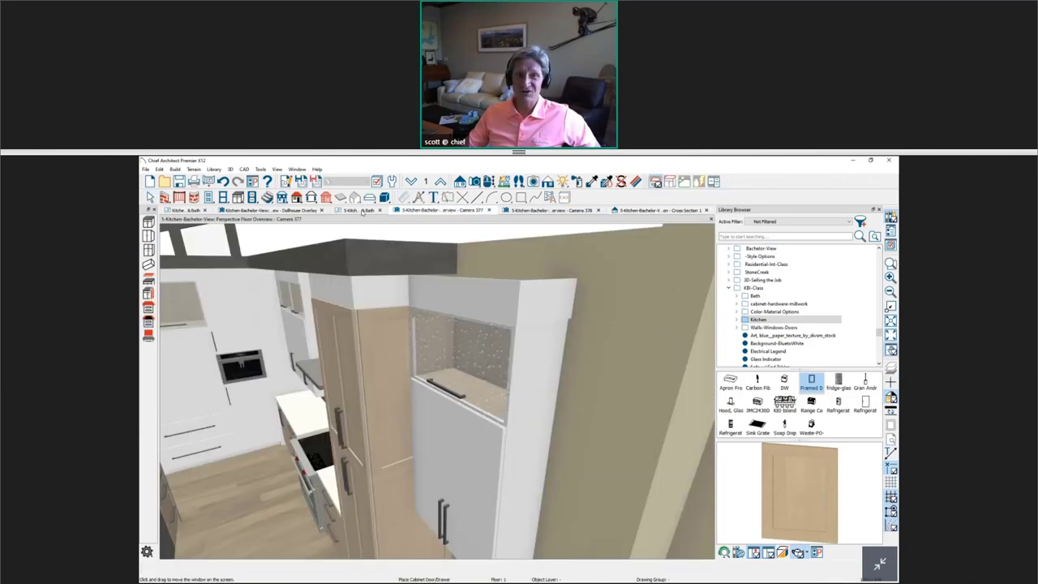
{"action": "middle_click_drag", "start_coordinate": [511, 360], "coordinate": [515, 292]}
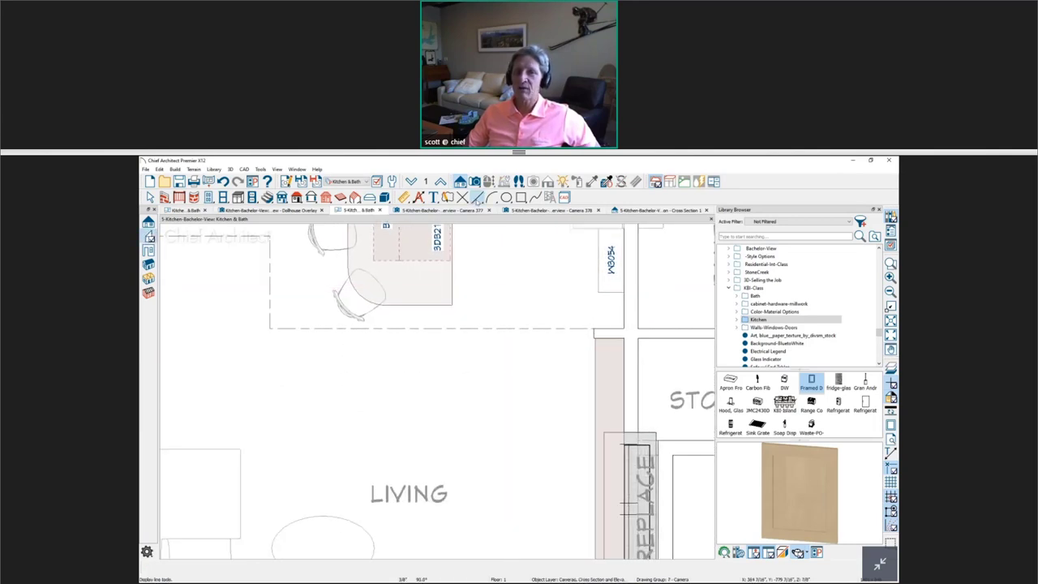
{"action": "left_click", "coordinate": [477, 198]}
{"action": "scroll", "coordinate": [559, 261], "scroll_direction": "up", "scroll_amount": 1}
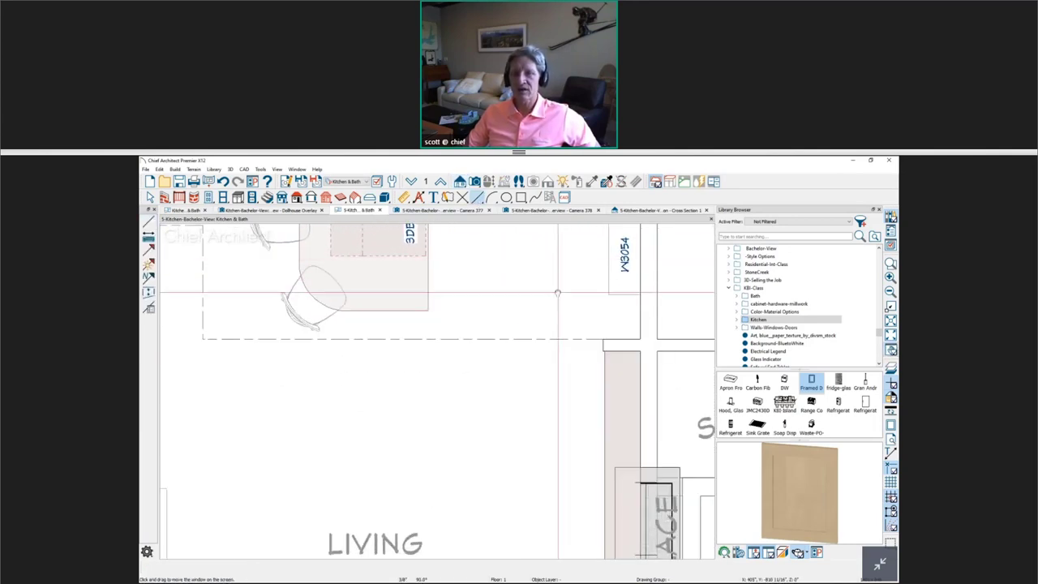
{"action": "scroll", "coordinate": [561, 256], "scroll_direction": "up", "scroll_amount": 1}
{"action": "mouse_move", "coordinate": [555, 241]}
{"action": "left_mouse_down"}
{"action": "mouse_move", "coordinate": [554, 337]}
{"action": "mouse_move", "coordinate": [621, 338]}
{"action": "left_mouse_up"}
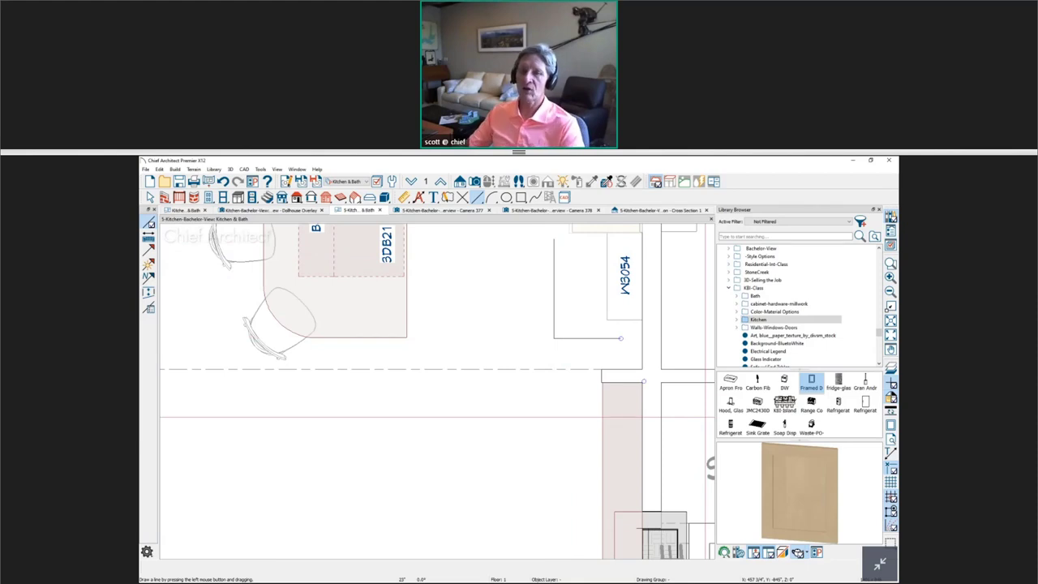
Step: Convert the L-shaped polyline to a Molding Polyline on the default Moldings layer, at a height of 99"
{"action": "left_click", "coordinate": [598, 340]}
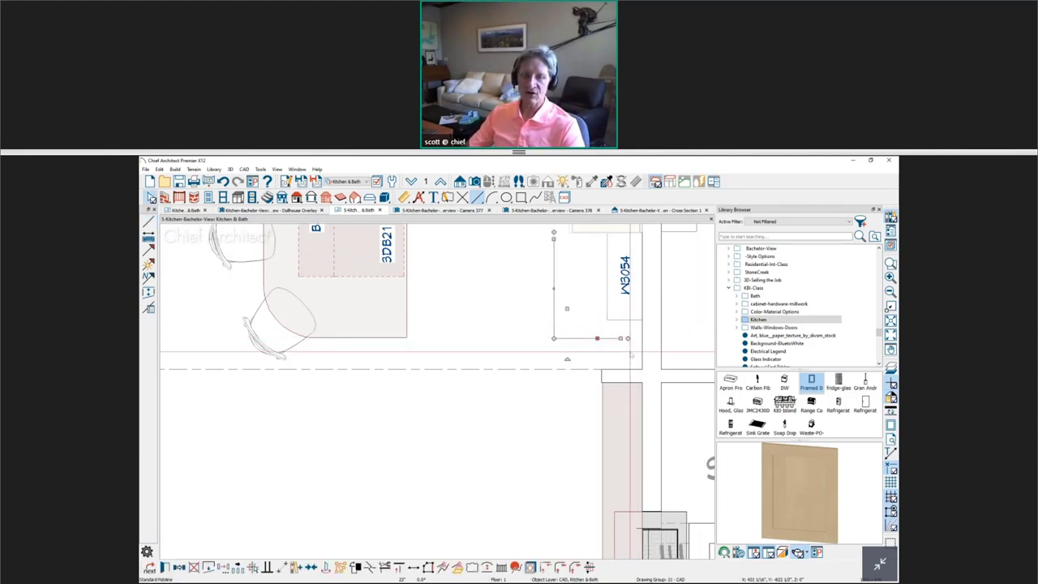
{"action": "left_click", "coordinate": [457, 568]}
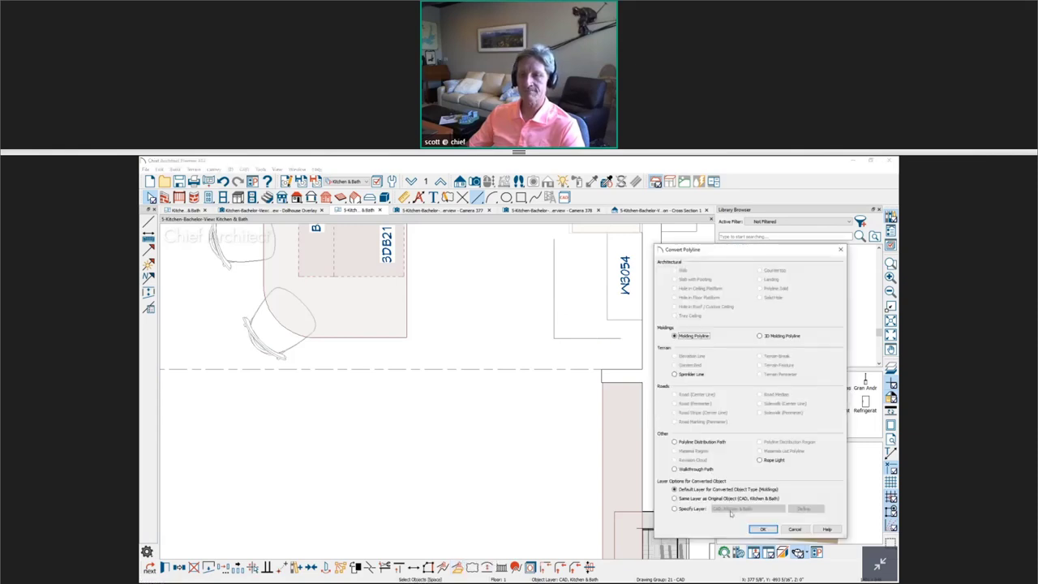
{"action": "left_click", "coordinate": [764, 532]}
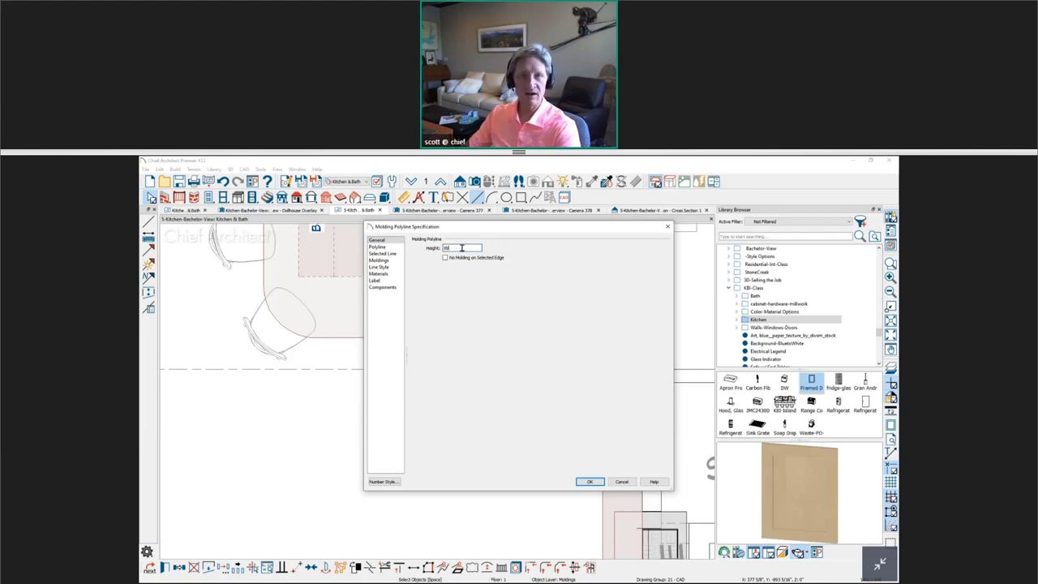
{"action": "left_click", "coordinate": [378, 259]}
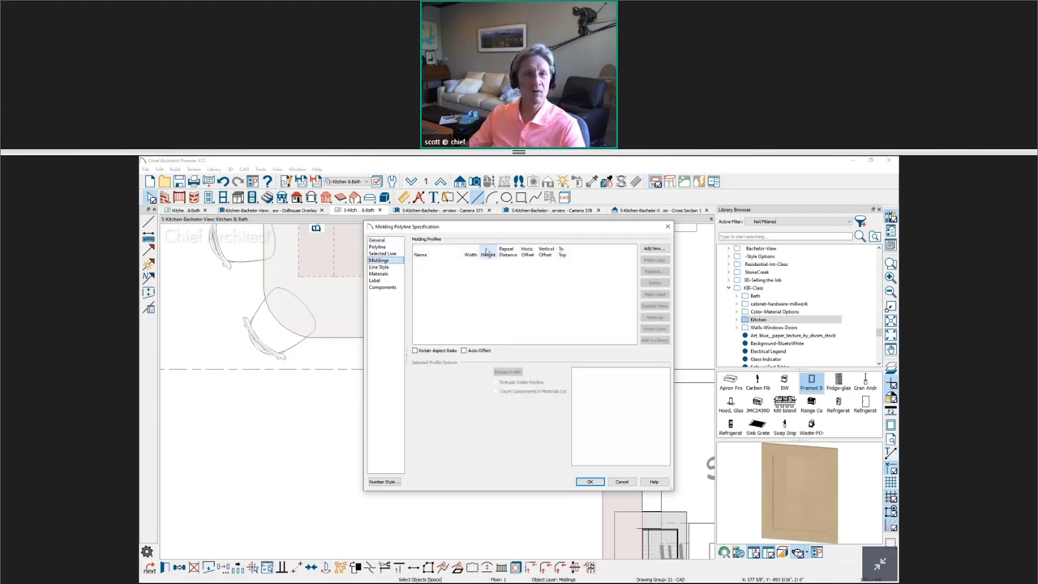
Step: Add the CA-32 crown molding profile from the core catalog to the molding polyline and increase the profile's height
{"action": "left_click", "coordinate": [651, 249]}
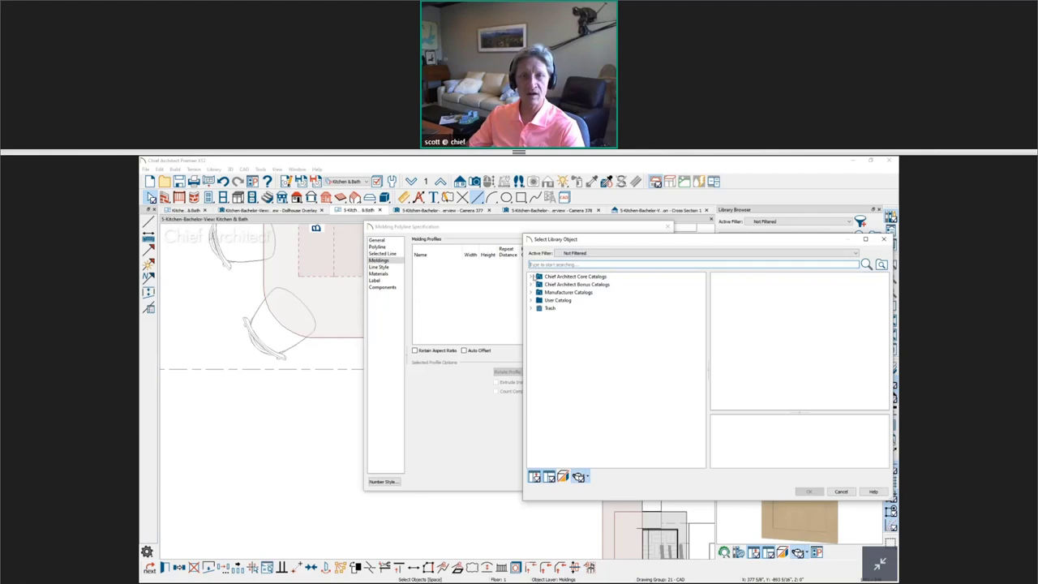
{"action": "left_click", "coordinate": [532, 276]}
{"action": "left_click", "coordinate": [540, 285]}
{"action": "left_click", "coordinate": [590, 293]}
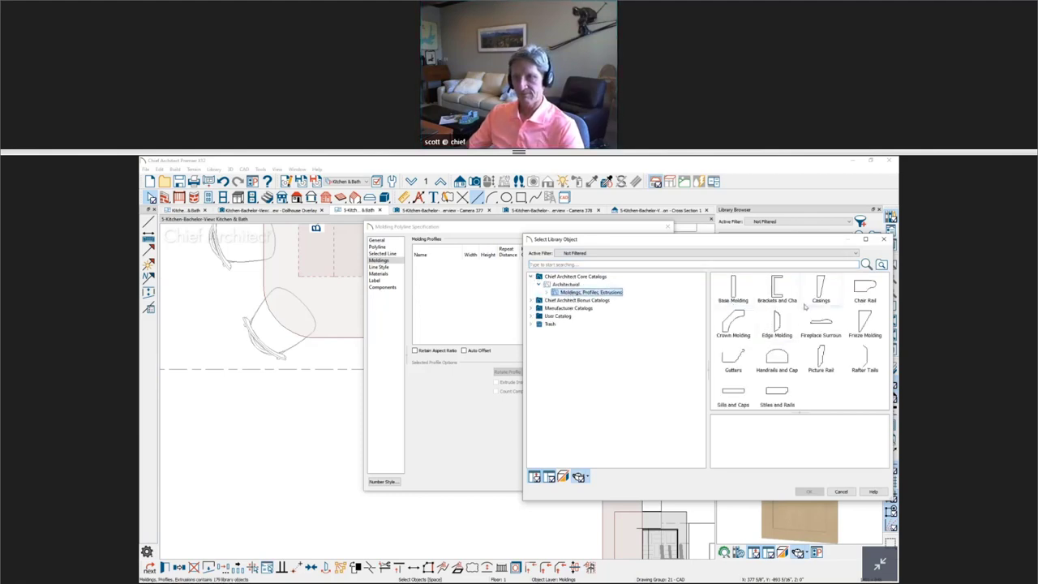
{"action": "double_click", "coordinate": [734, 323]}
{"action": "left_click", "coordinate": [755, 319]}
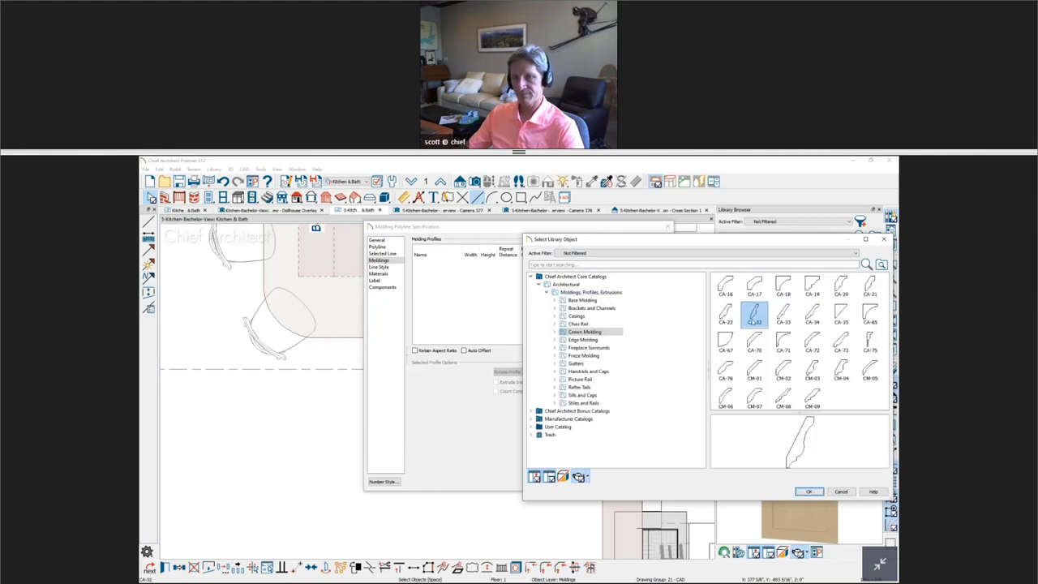
{"action": "double_click", "coordinate": [755, 320]}
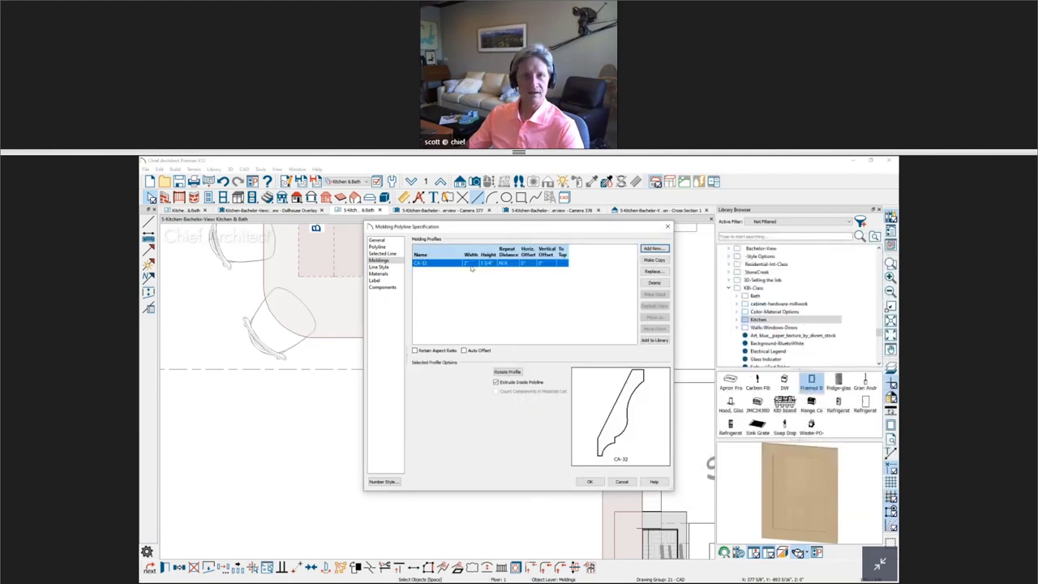
{"action": "left_click", "coordinate": [473, 264]}
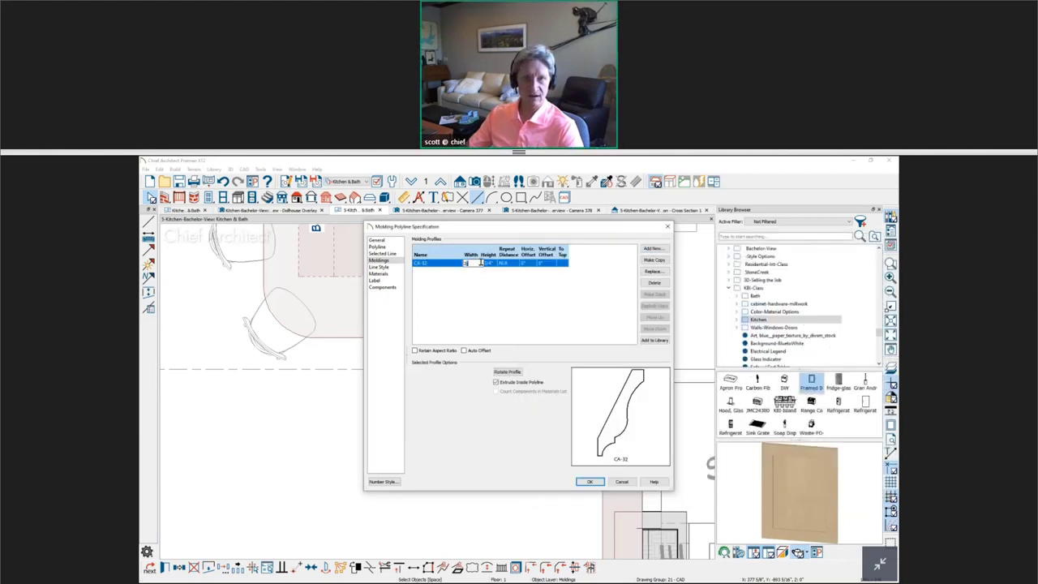
{"action": "left_click", "coordinate": [494, 264]}
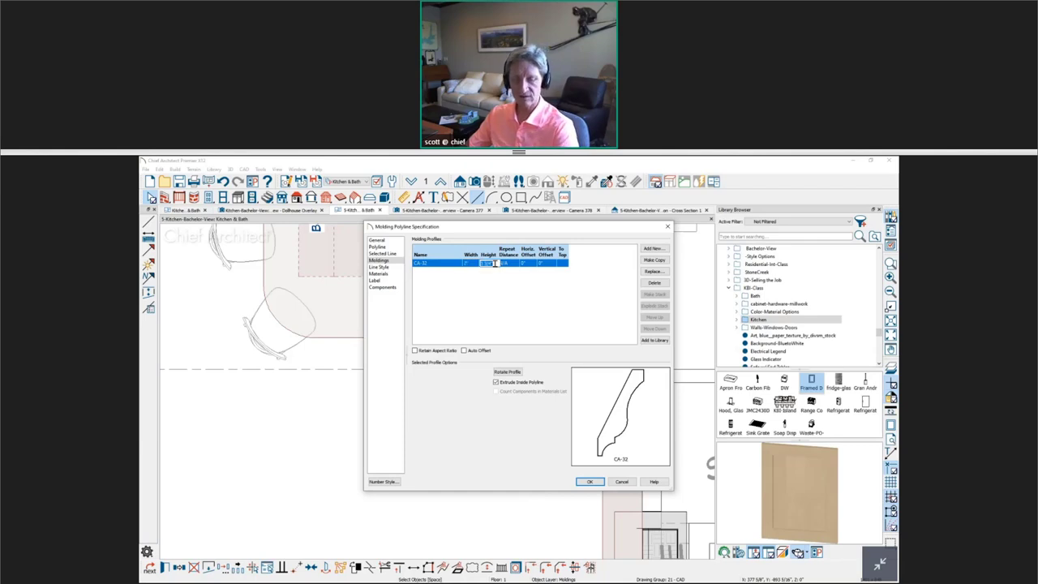
{"action": "type", "text": "4"}
{"action": "left_click", "coordinate": [590, 482]}
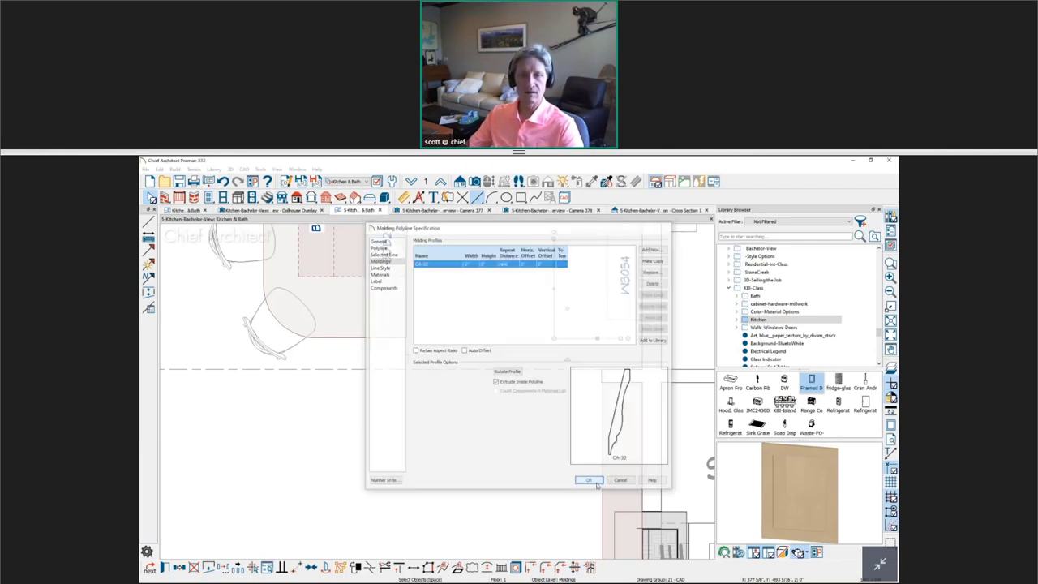
Step: Inspect the crown molding around the wall cabinet in the two perspective floor overviews, Camera 378 and Camera 377
{"action": "scroll", "coordinate": [504, 421], "scroll_direction": "up", "scroll_amount": 2}
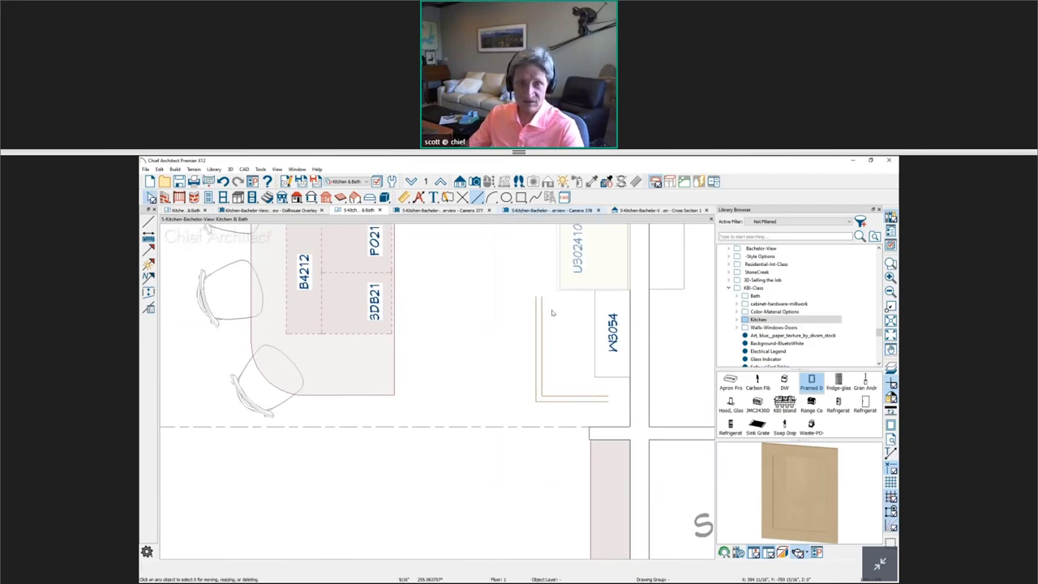
{"action": "left_click", "coordinate": [551, 210]}
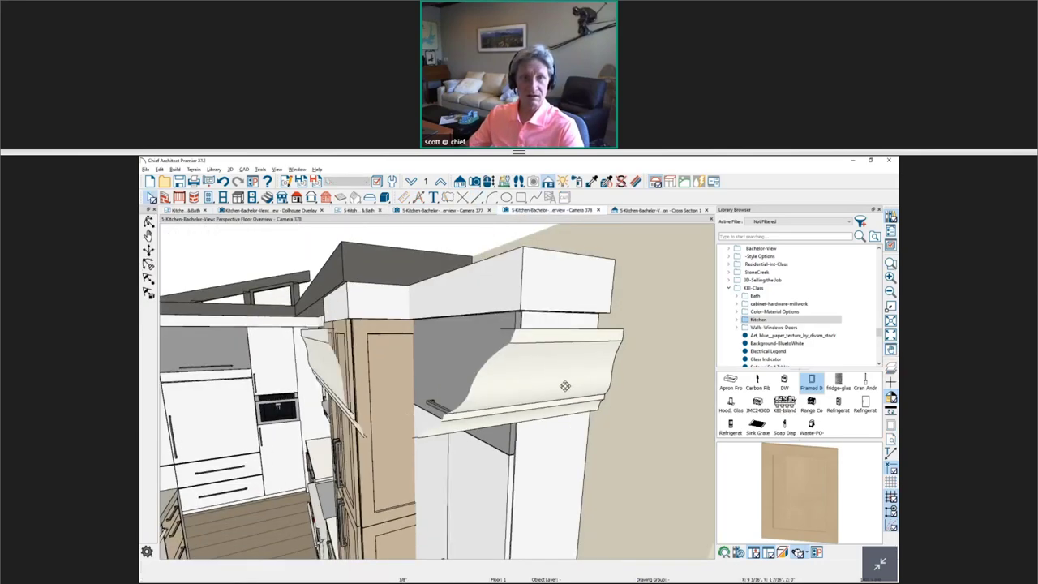
{"action": "mouse_move", "coordinate": [547, 418]}
{"action": "left_mouse_down"}
{"action": "mouse_move", "coordinate": [569, 438]}
{"action": "mouse_move", "coordinate": [537, 423]}
{"action": "left_mouse_up"}
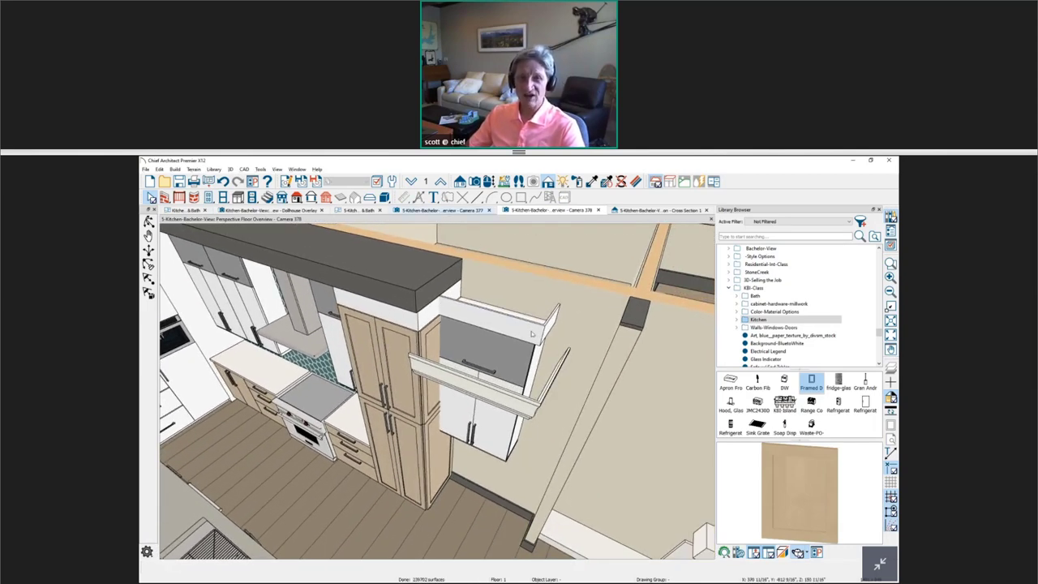
{"action": "left_click", "coordinate": [440, 210]}
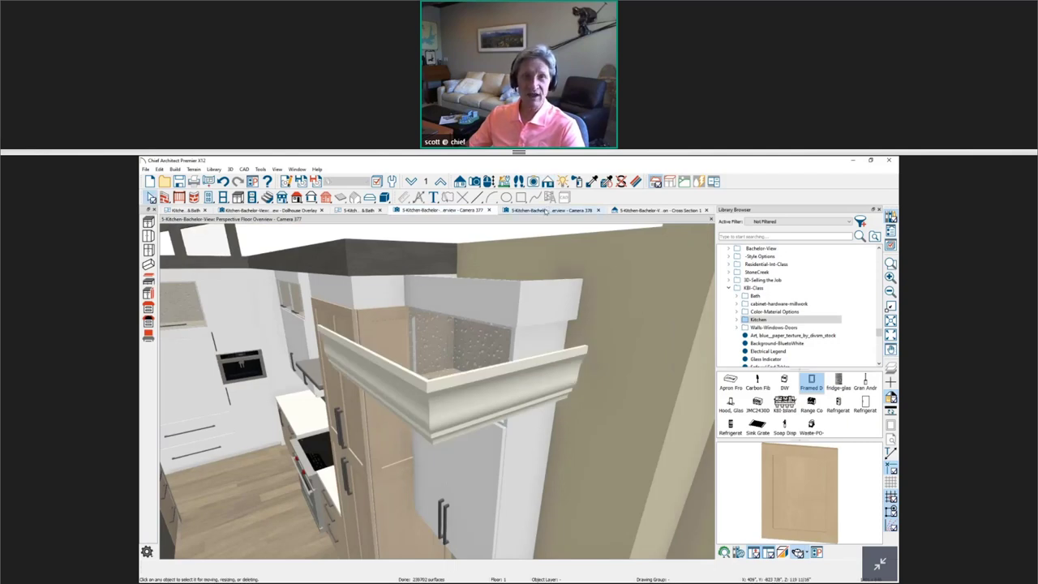
Step: In the Kitchen & Bath plan, extend the molding polyline along the cabinet run to the hood and move its return closer to the W3054 cabinet
{"action": "left_click", "coordinate": [362, 210]}
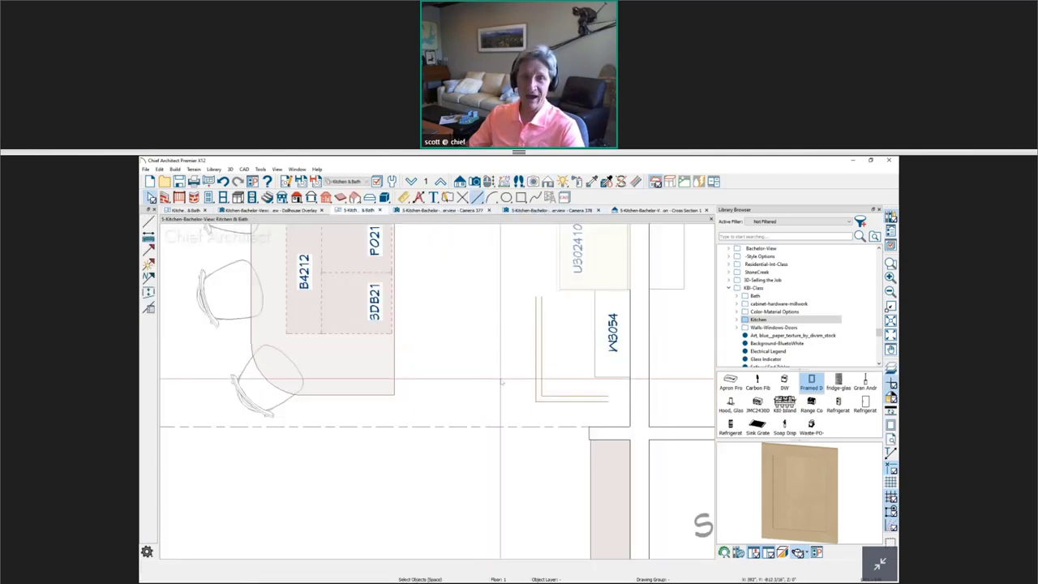
{"action": "scroll", "coordinate": [578, 403], "scroll_direction": "up", "scroll_amount": 3}
{"action": "left_click_drag", "start_coordinate": [578, 402], "coordinate": [578, 399]}
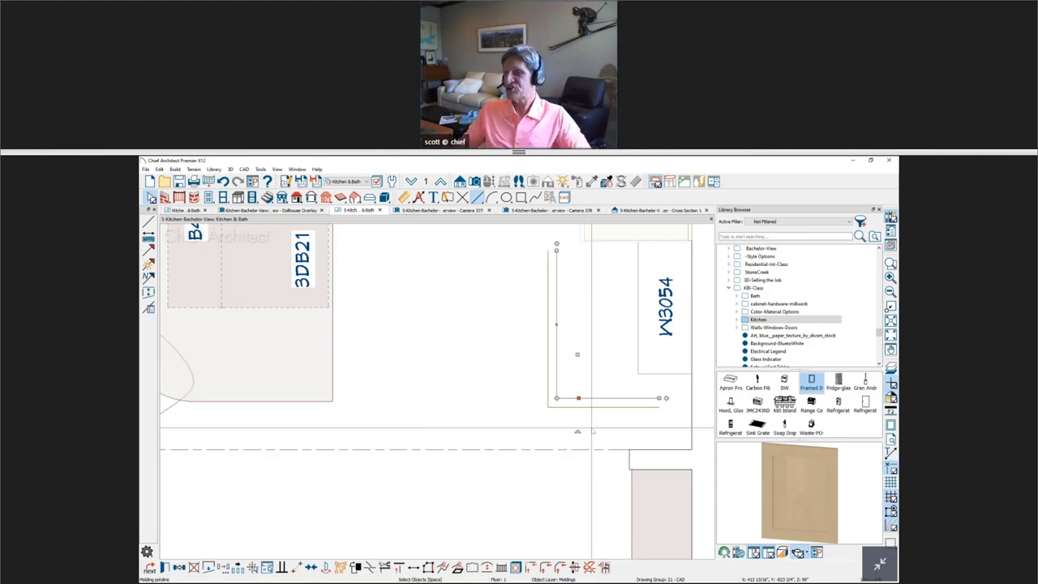
{"action": "scroll", "coordinate": [645, 368], "scroll_direction": "down", "scroll_amount": 2}
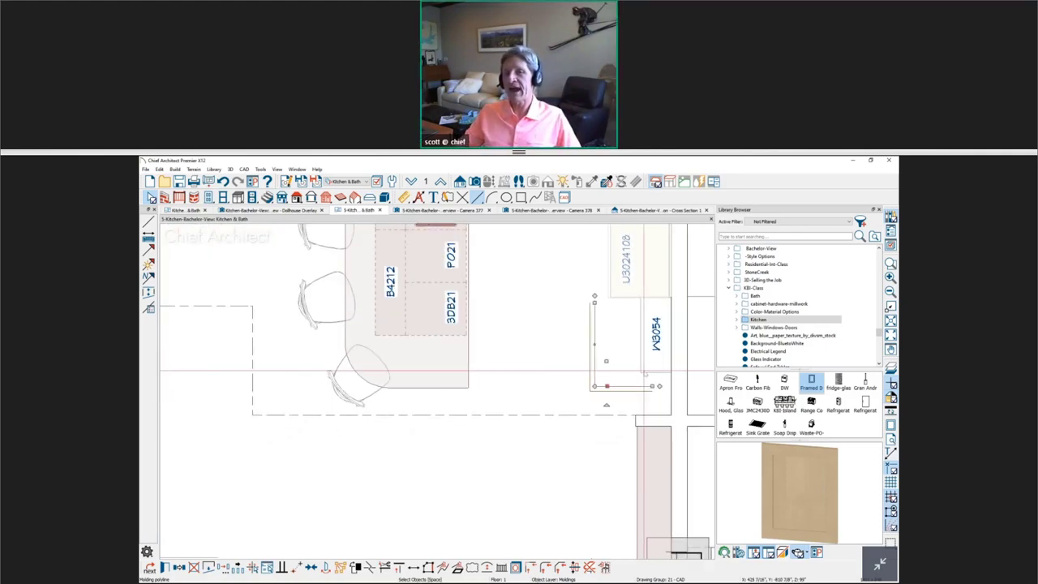
{"action": "scroll", "coordinate": [616, 422], "scroll_direction": "down", "scroll_amount": 3}
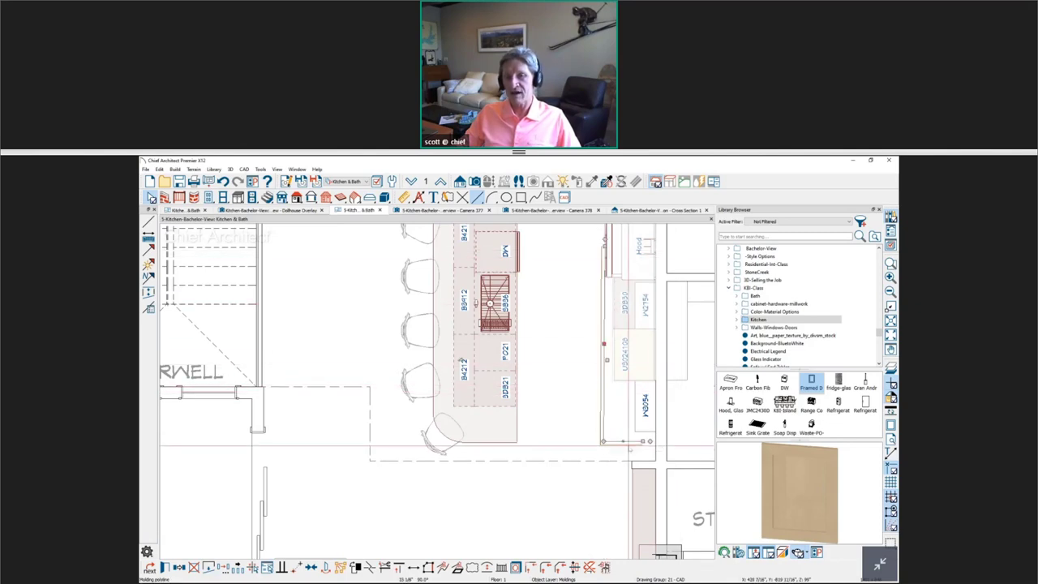
{"action": "double_click", "coordinate": [623, 430]}
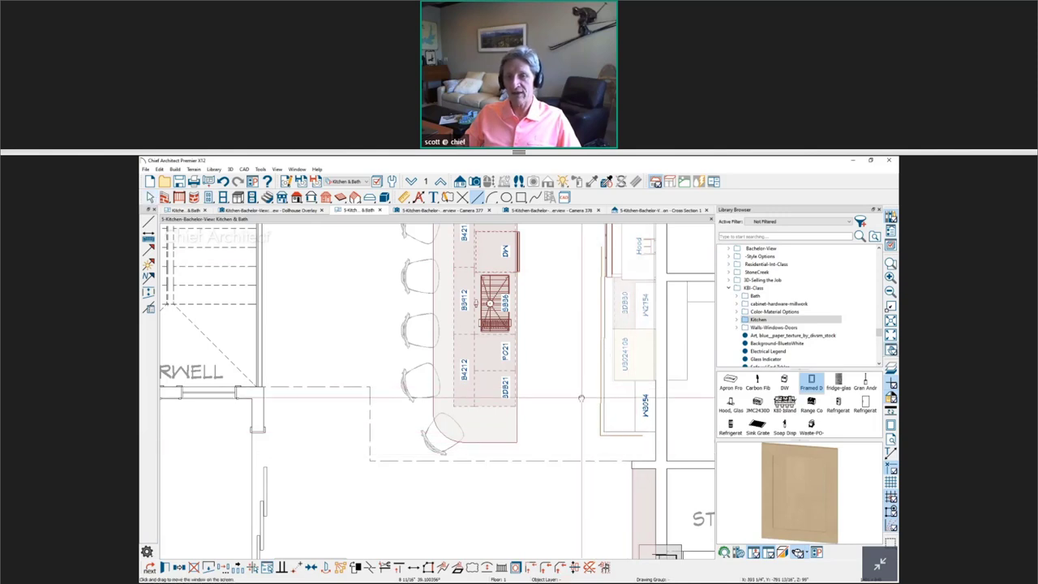
{"action": "scroll", "coordinate": [581, 398], "scroll_direction": "up", "scroll_amount": 2}
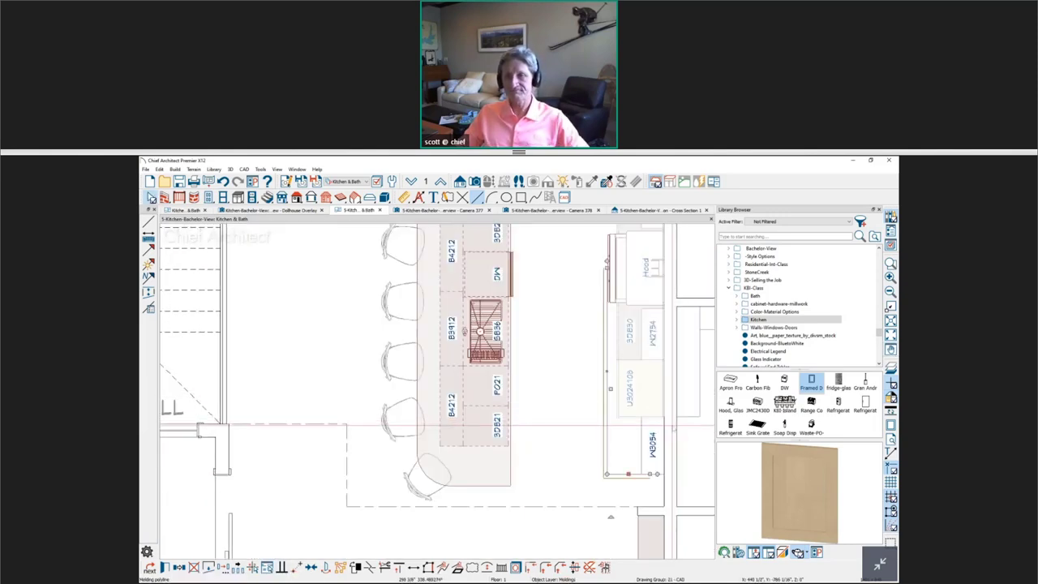
{"action": "scroll", "coordinate": [454, 357], "scroll_direction": "up", "scroll_amount": 2}
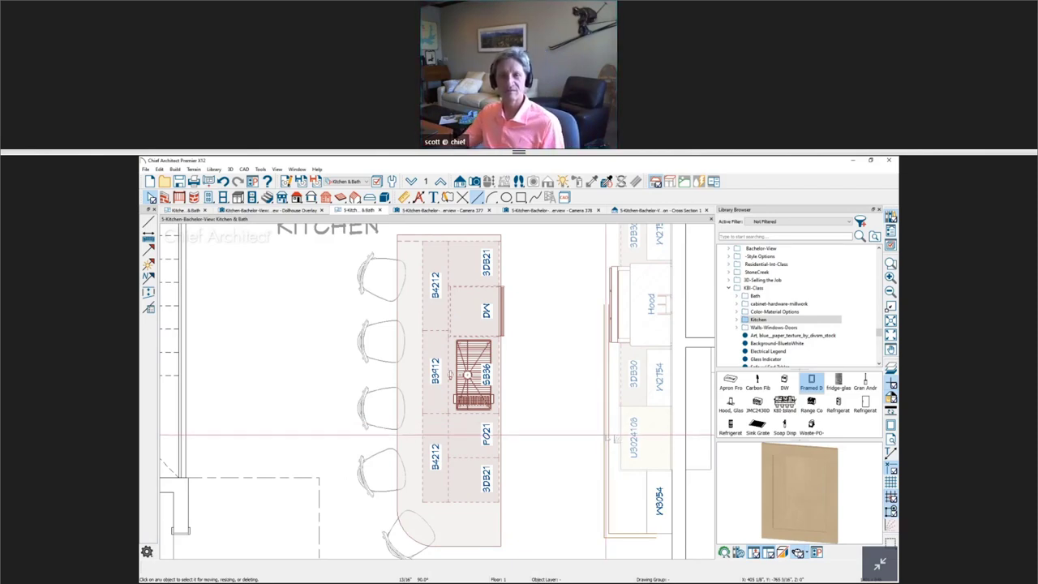
{"action": "scroll", "coordinate": [454, 375], "scroll_direction": "down", "scroll_amount": 2}
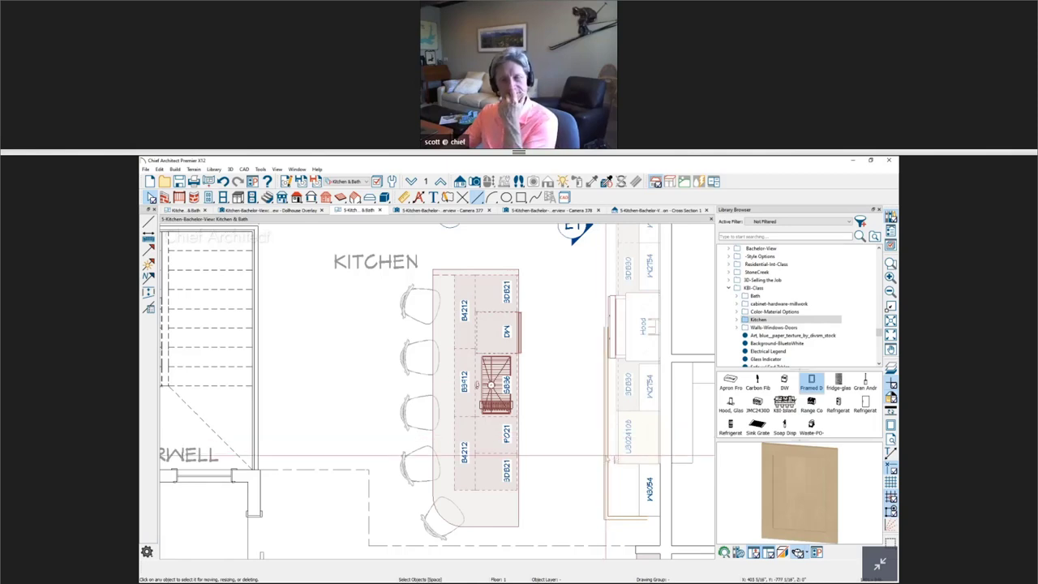
Step: Lengthen the soffit above the cabinet run partway over the W3054 cabinet and add the CA-22 crown molding profile from the core catalog to it
{"action": "left_click", "coordinate": [638, 340]}
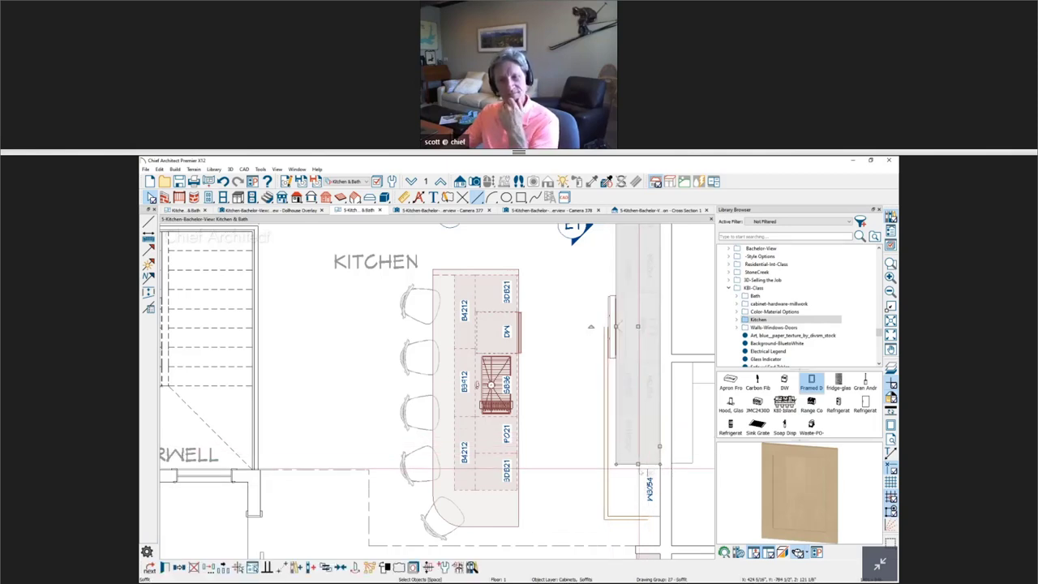
{"action": "left_click_drag", "start_coordinate": [638, 464], "coordinate": [648, 506]}
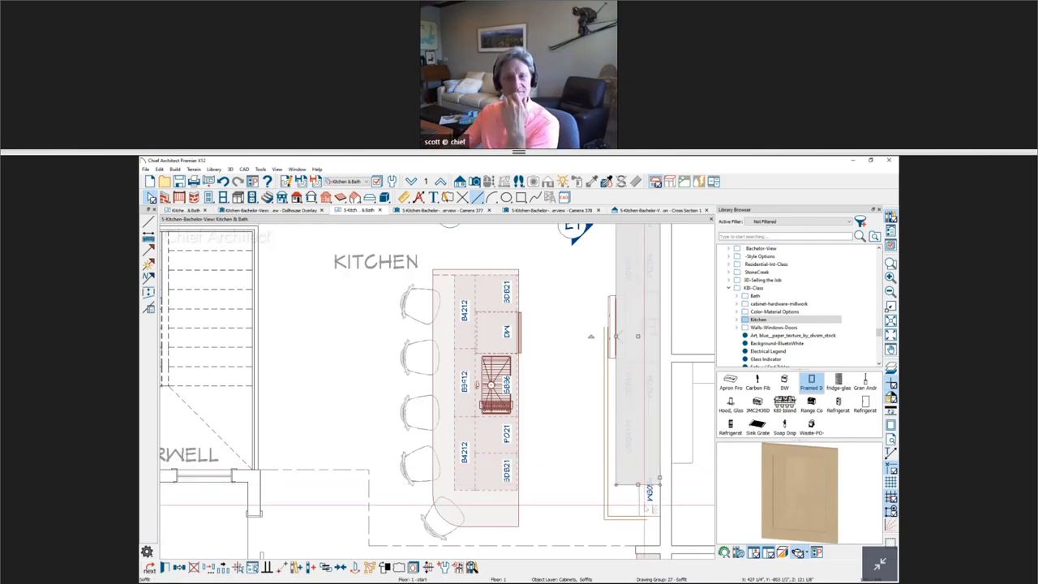
{"action": "double_click", "coordinate": [635, 483]}
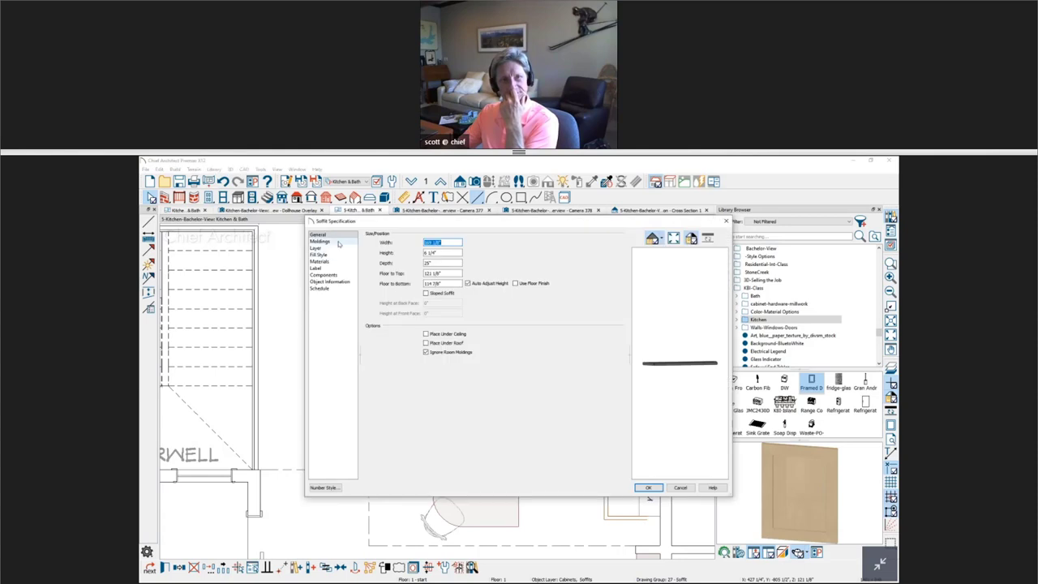
{"action": "left_click", "coordinate": [321, 242]}
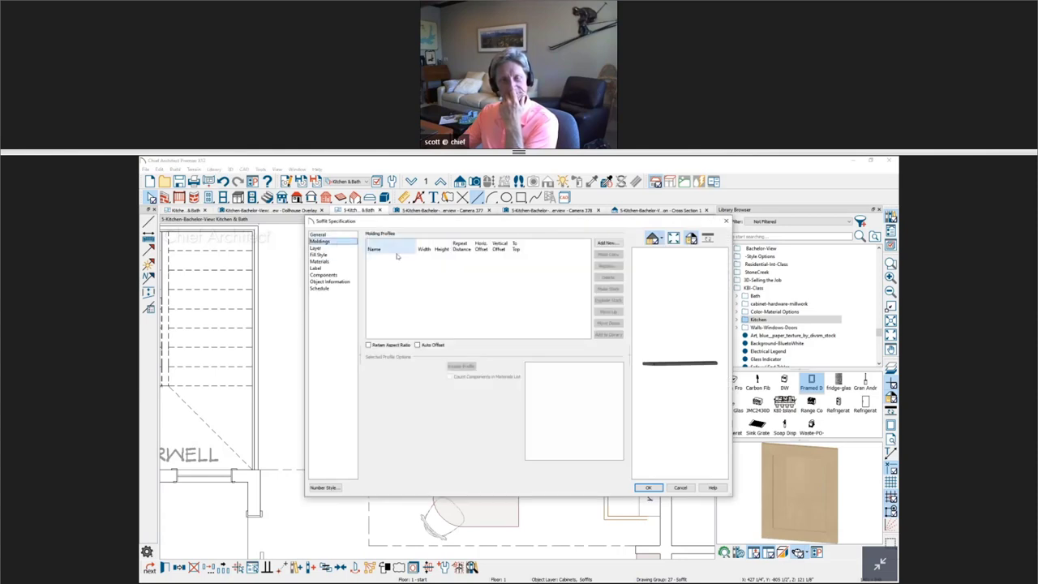
{"action": "left_click", "coordinate": [606, 243]}
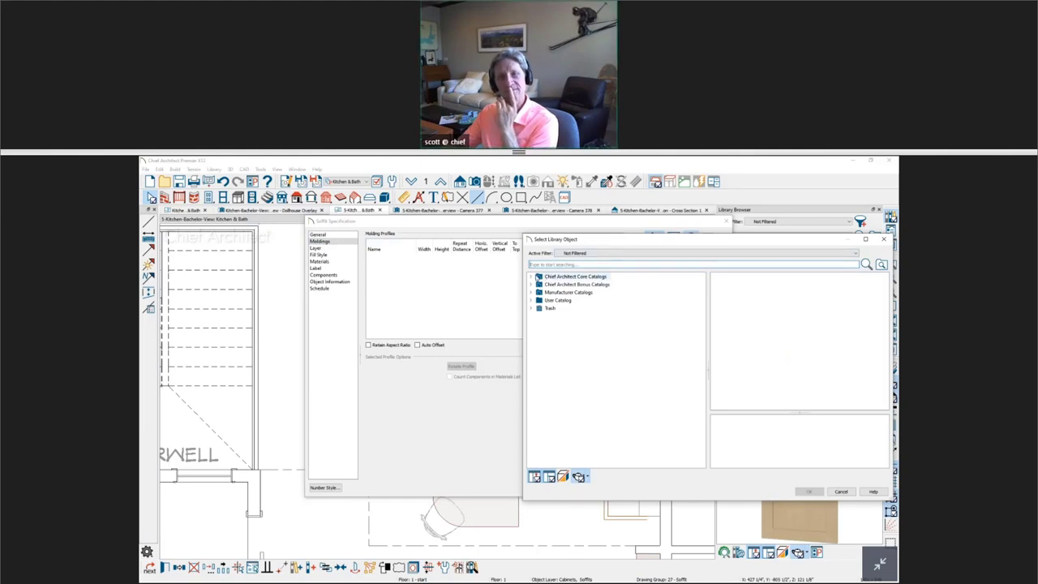
{"action": "left_click", "coordinate": [530, 276]}
{"action": "left_click", "coordinate": [540, 285]}
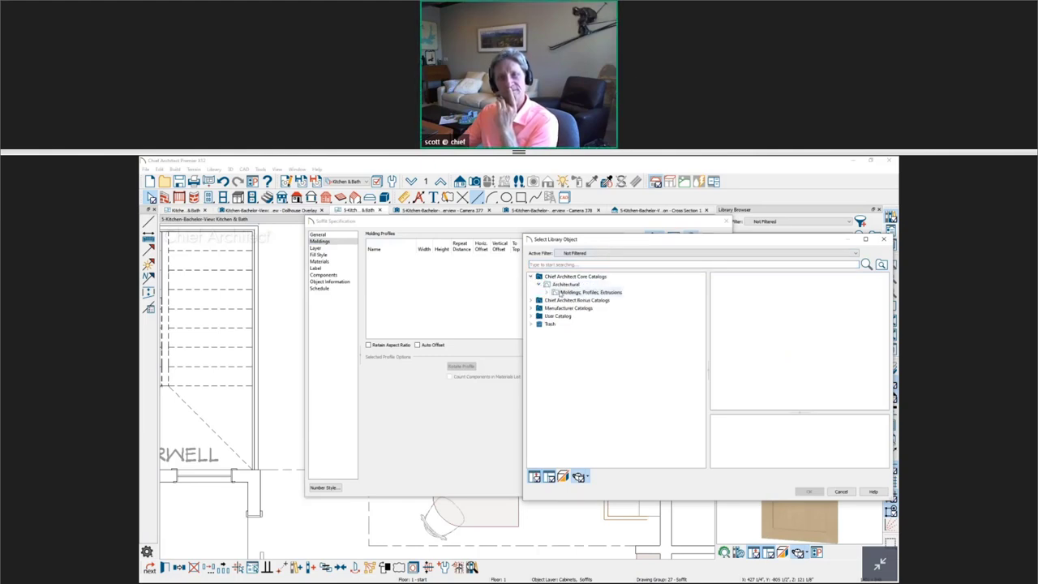
{"action": "left_click", "coordinate": [589, 292]}
{"action": "double_click", "coordinate": [744, 328]}
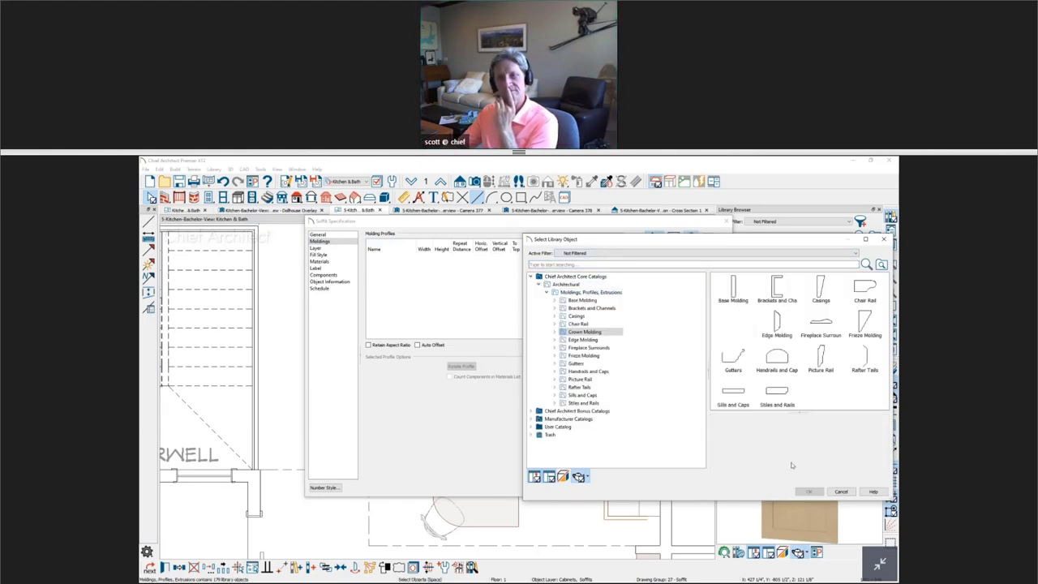
{"action": "left_click", "coordinate": [730, 318]}
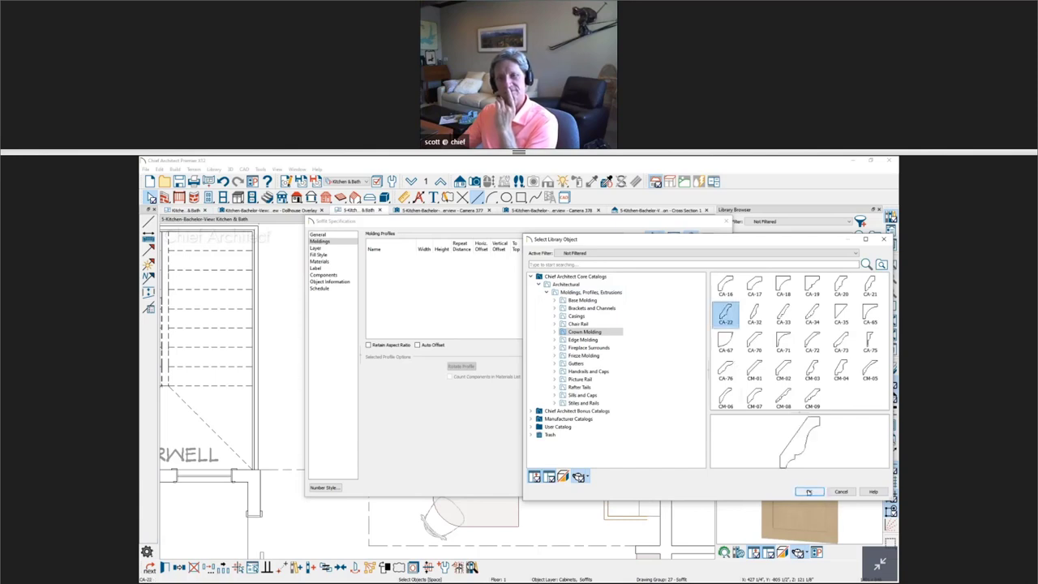
{"action": "left_click", "coordinate": [808, 492]}
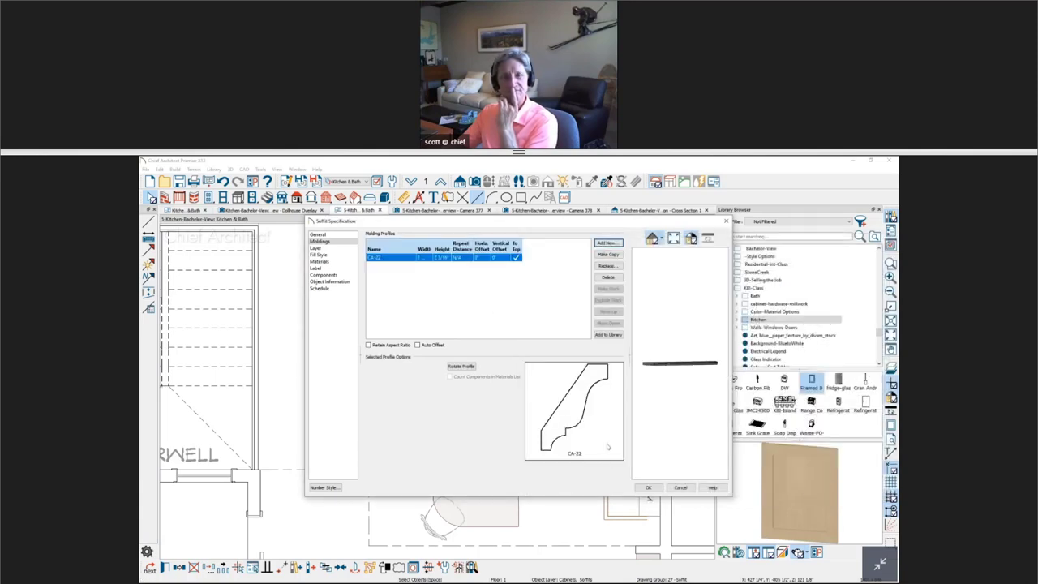
{"action": "left_click", "coordinate": [648, 487]}
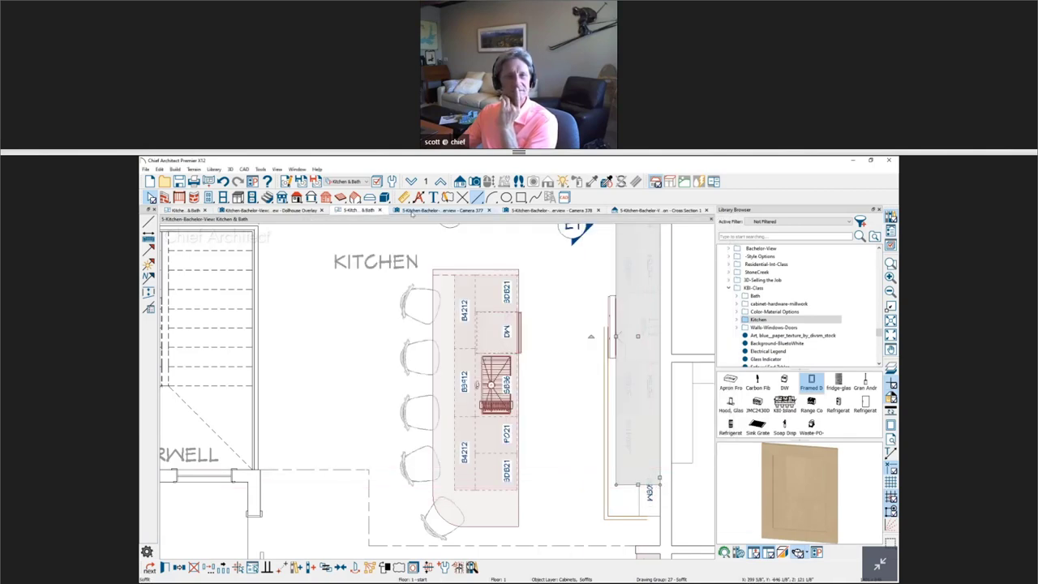
Step: Inspect the soffit's crown molding and the extended molding polyline along the cabinet run in the Camera 377 perspective floor overview
{"action": "left_click", "coordinate": [412, 214]}
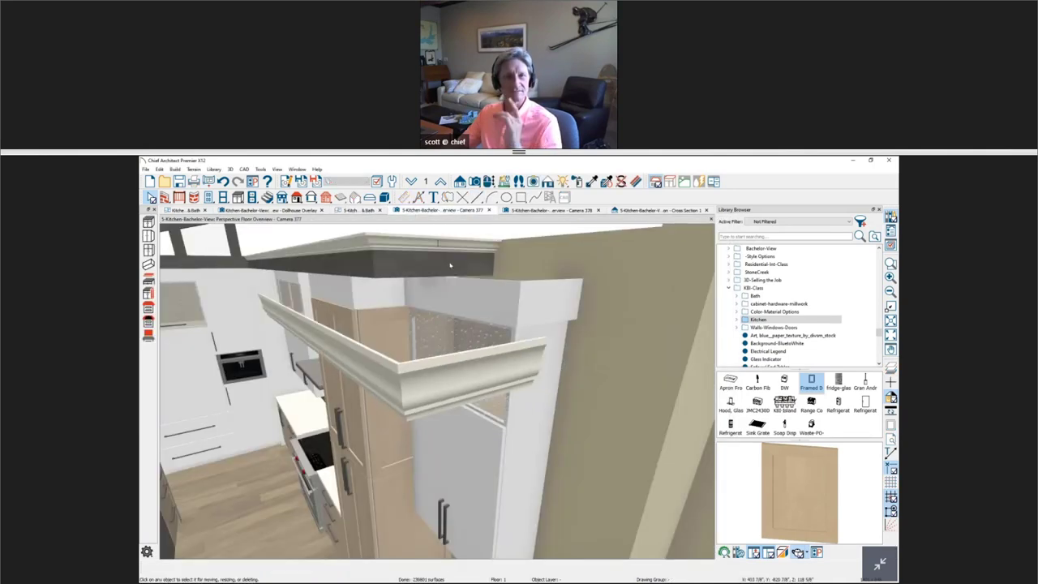
{"action": "scroll", "coordinate": [490, 354], "scroll_direction": "down", "scroll_amount": 3}
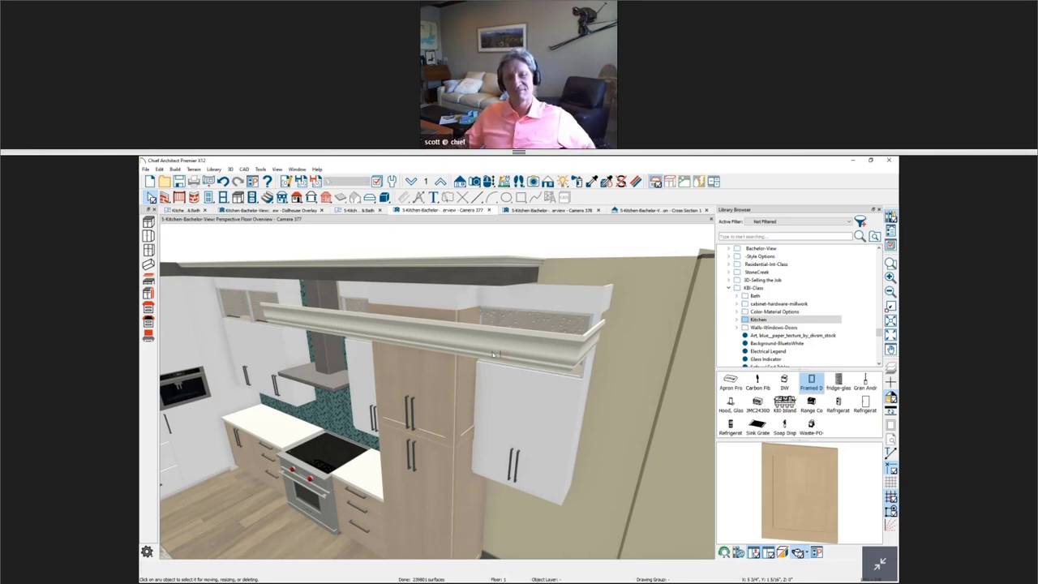
{"action": "scroll", "coordinate": [498, 357], "scroll_direction": "down", "scroll_amount": 1}
{"action": "scroll", "coordinate": [499, 362], "scroll_direction": "down", "scroll_amount": 1}
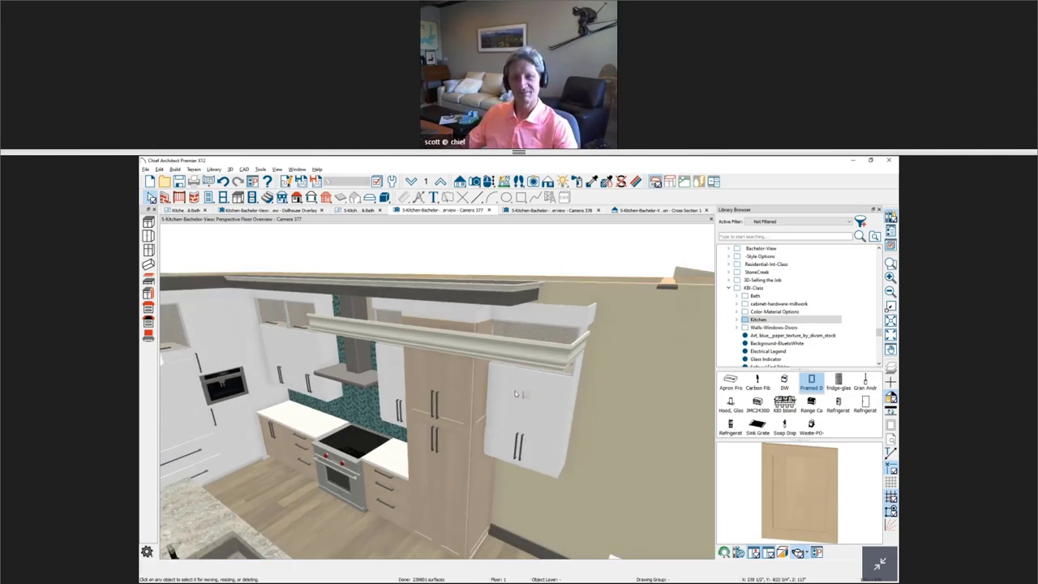
{"action": "scroll", "coordinate": [515, 382], "scroll_direction": "up", "scroll_amount": 1}
{"action": "scroll", "coordinate": [528, 396], "scroll_direction": "down", "scroll_amount": 1}
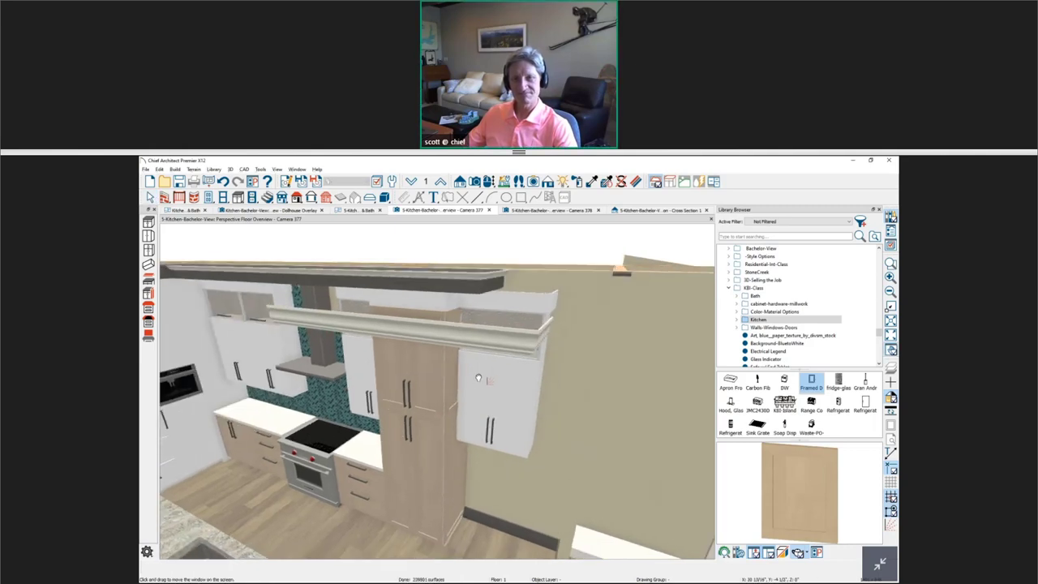
{"action": "scroll", "coordinate": [478, 379], "scroll_direction": "down", "scroll_amount": 1}
{"action": "scroll", "coordinate": [443, 376], "scroll_direction": "up", "scroll_amount": 1}
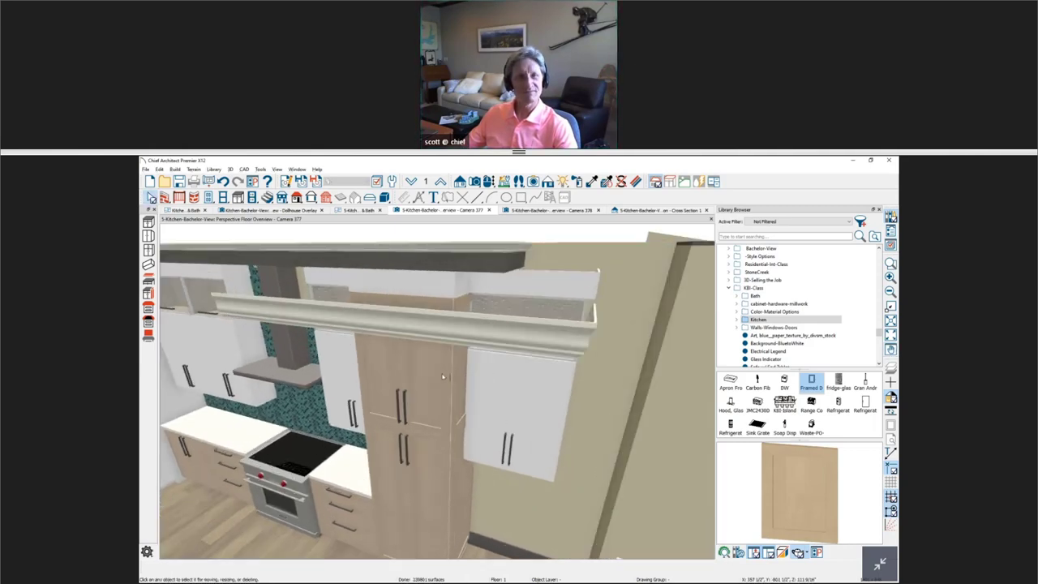
{"action": "scroll", "coordinate": [443, 377], "scroll_direction": "up", "scroll_amount": 1}
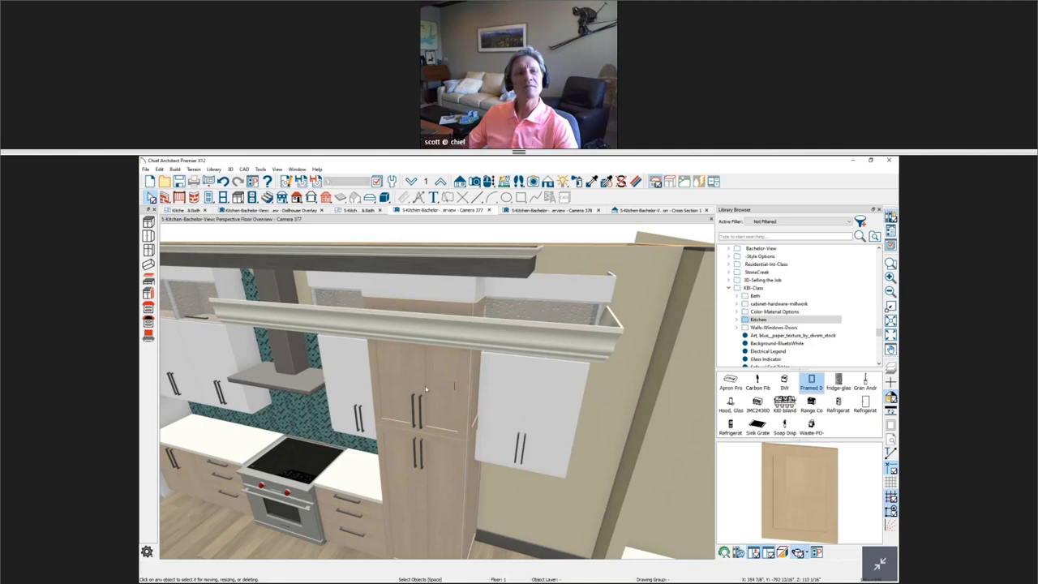
{"action": "scroll", "coordinate": [456, 378], "scroll_direction": "up", "scroll_amount": 2}
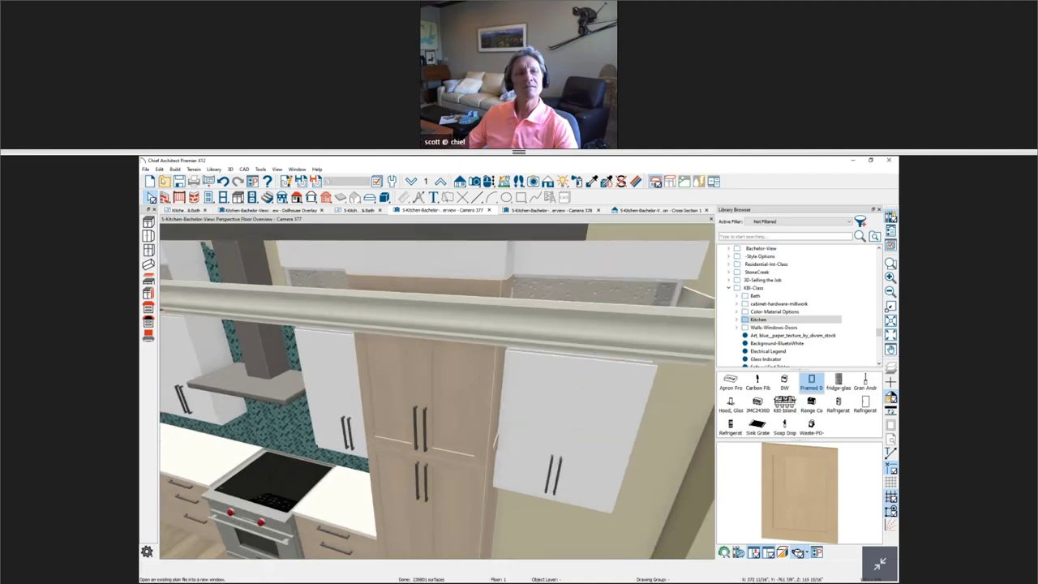
Step: Place a wall cabinet filler on the empty wall between the W3054 cabinet and the framed landscape picture
{"action": "left_click", "coordinate": [175, 169]}
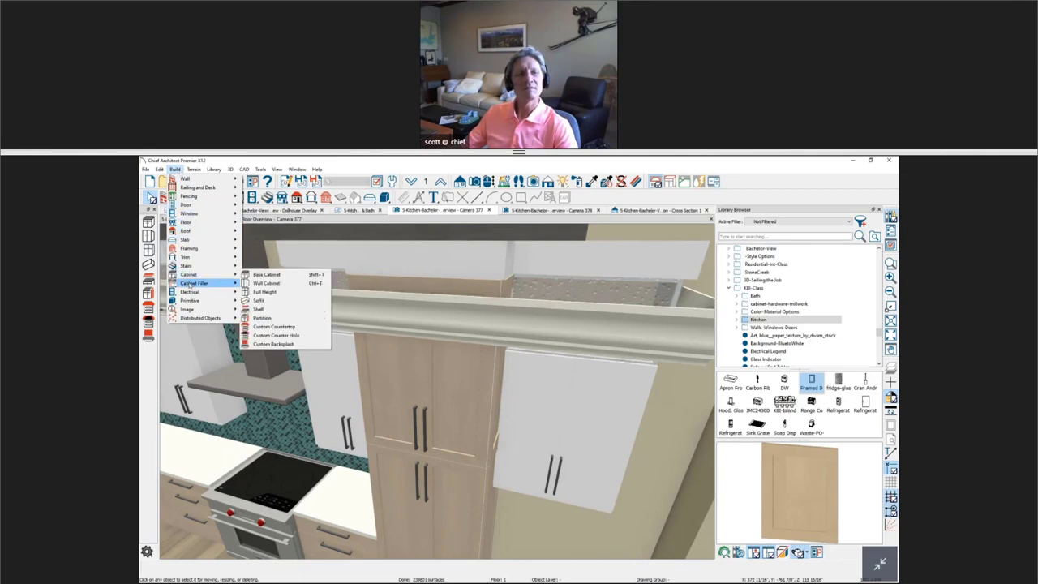
{"action": "mouse_move", "coordinate": [189, 283]}
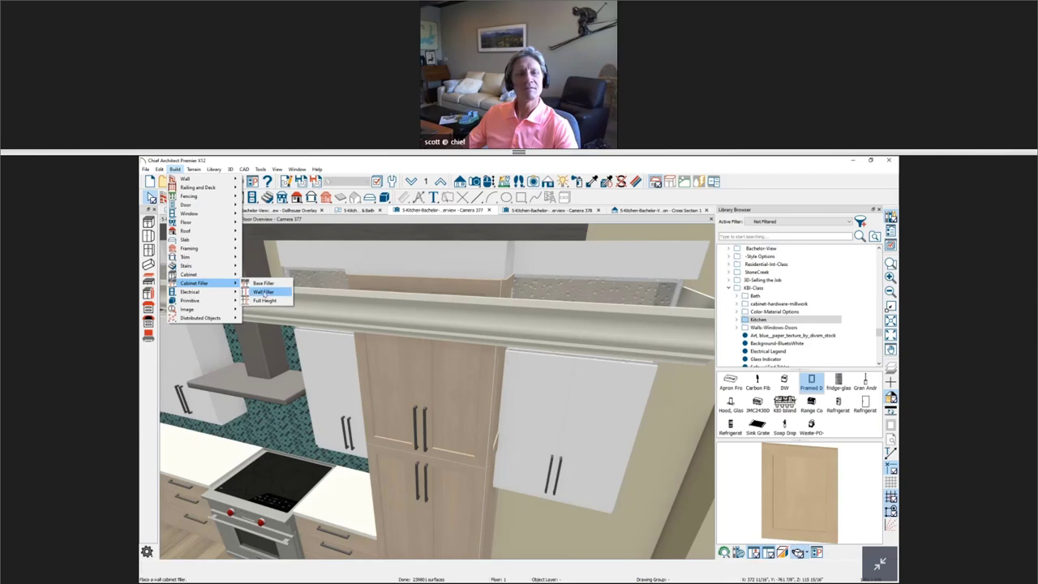
{"action": "left_click", "coordinate": [263, 292]}
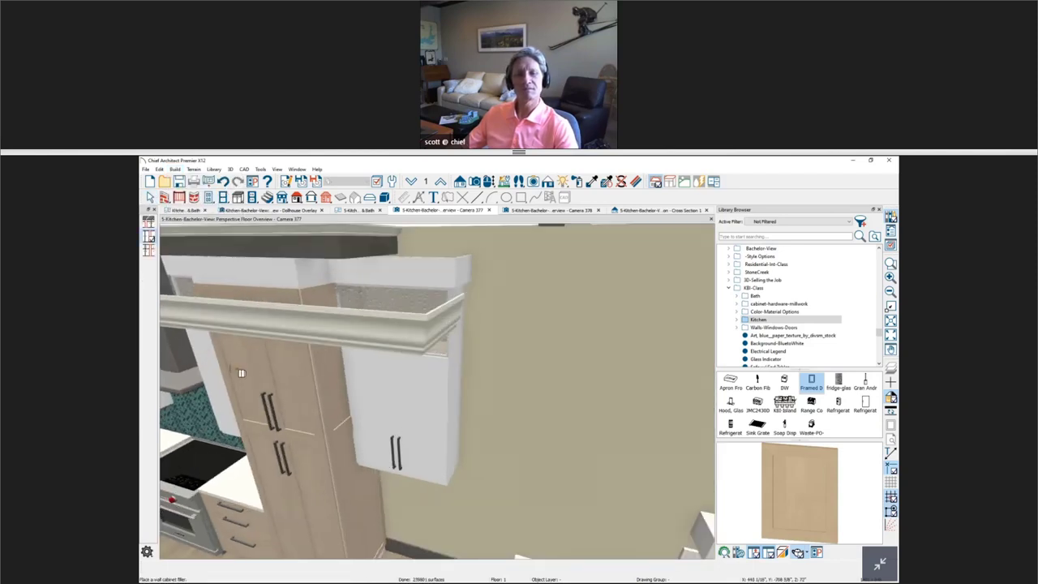
{"action": "scroll", "coordinate": [357, 386], "scroll_direction": "down", "scroll_amount": 2}
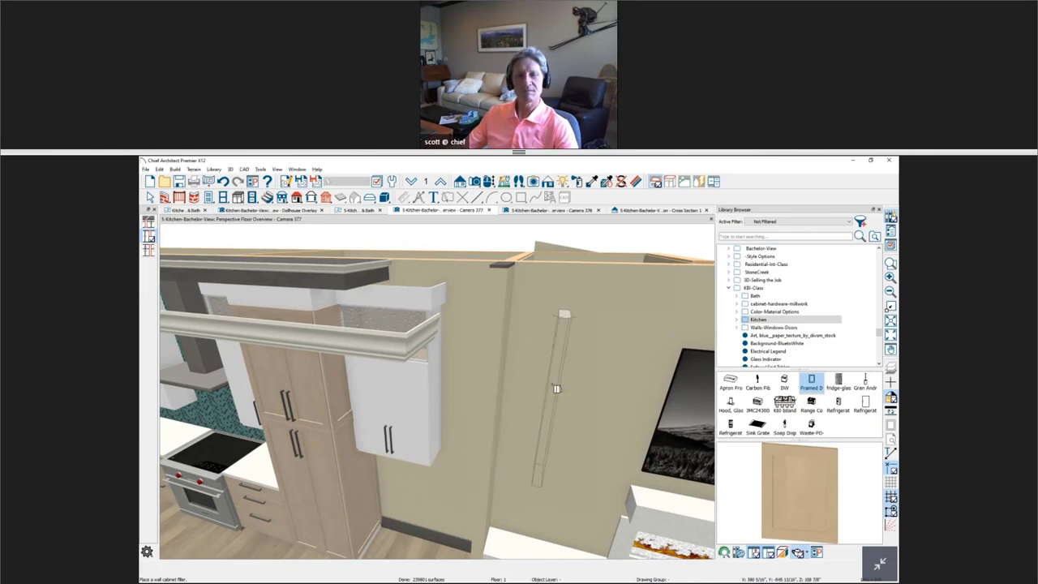
{"action": "left_click", "coordinate": [557, 389]}
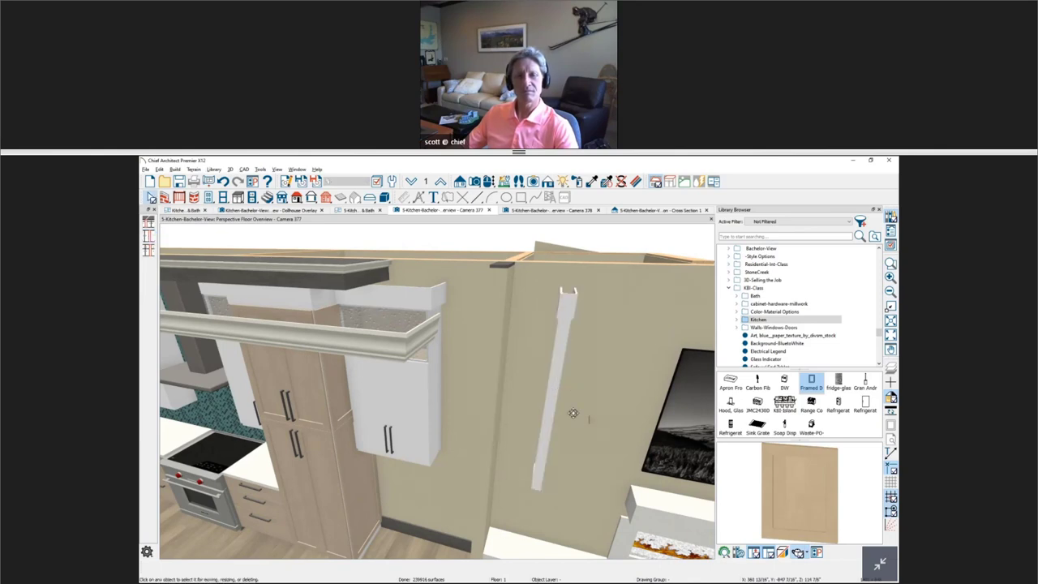
{"action": "key", "text": "Right"}
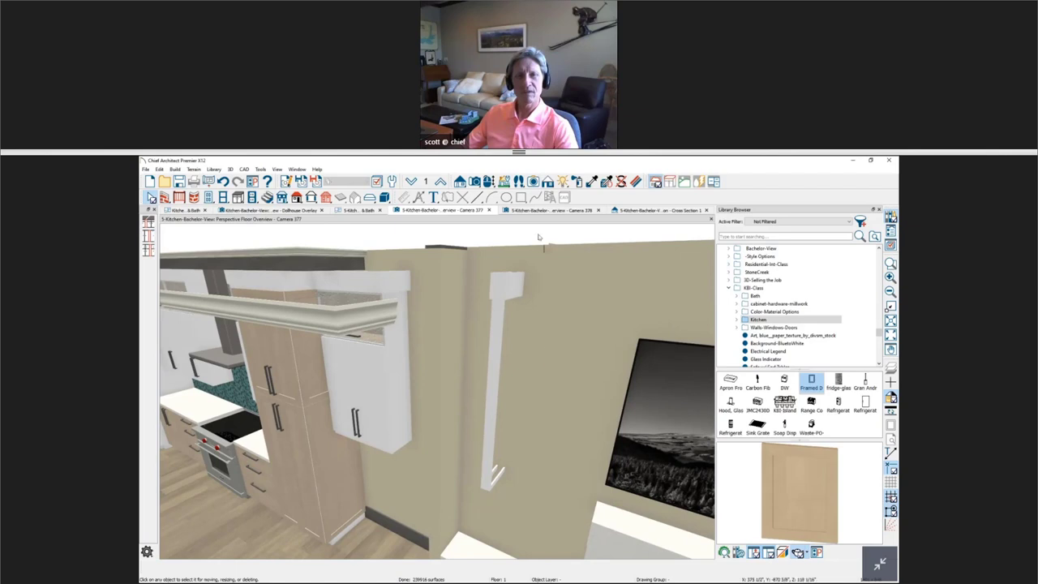
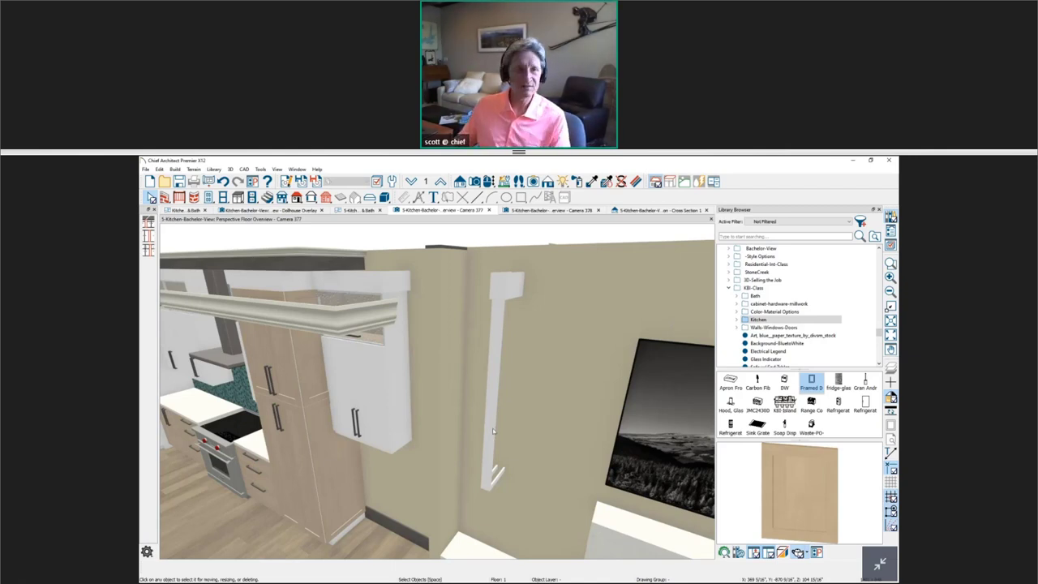
Step: Place a wall cabinet directly beside the wall filler, on the side toward the framed landscape picture
{"action": "left_click", "coordinate": [237, 197]}
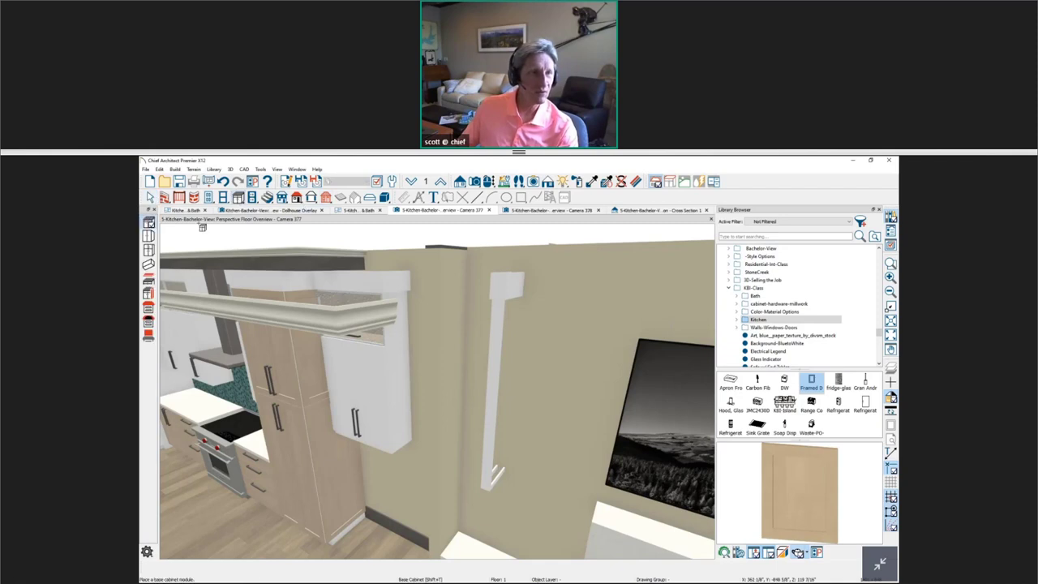
{"action": "left_click", "coordinate": [148, 235]}
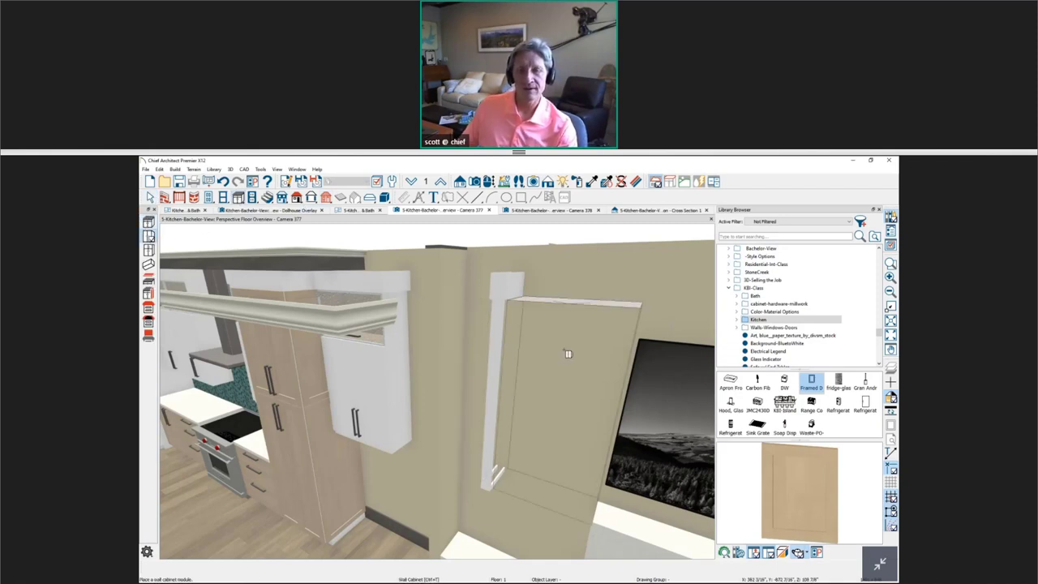
{"action": "left_click", "coordinate": [598, 387]}
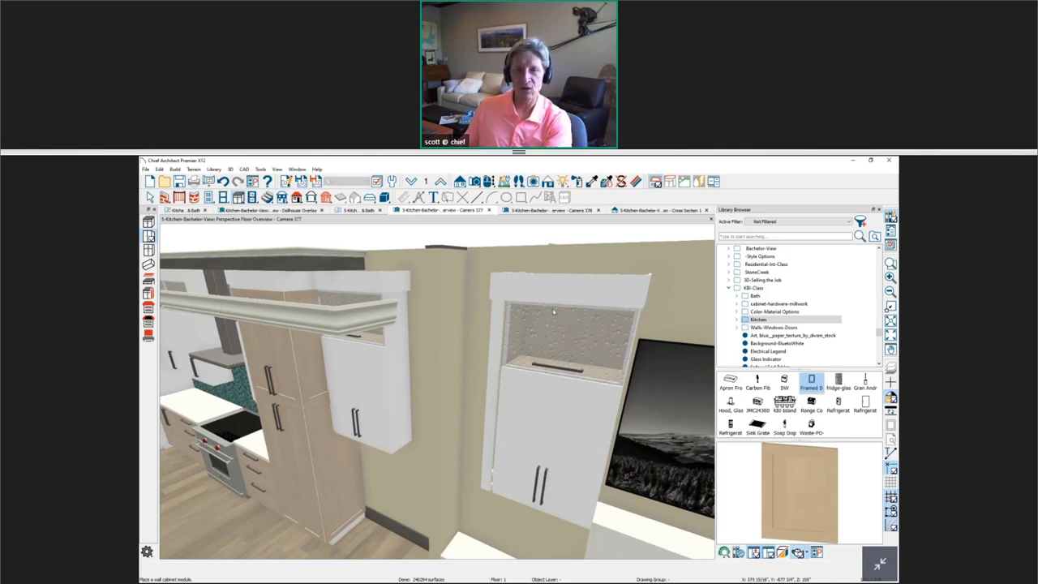
Step: Delete every door, opening and separation from the front face of the wall cabinet beside the TV, leaving a blank area
{"action": "double_click", "coordinate": [561, 419]}
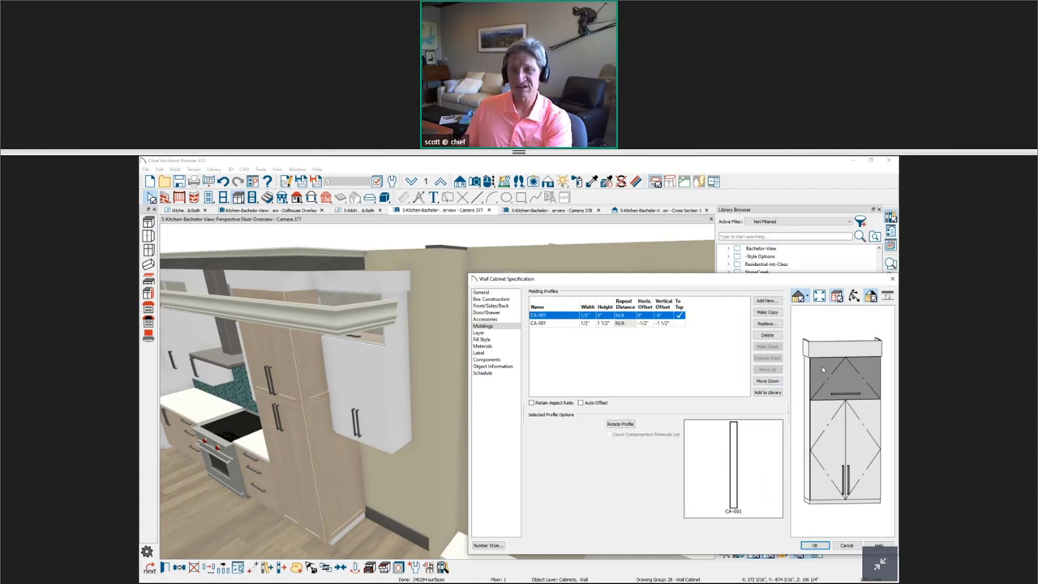
{"action": "left_click", "coordinate": [823, 370]}
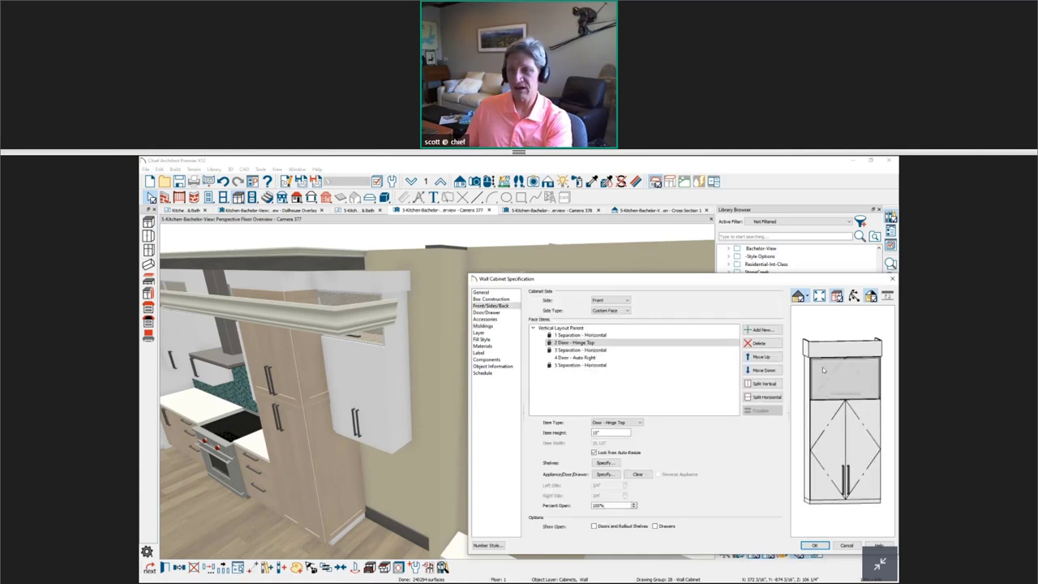
{"action": "left_click", "coordinate": [759, 343]}
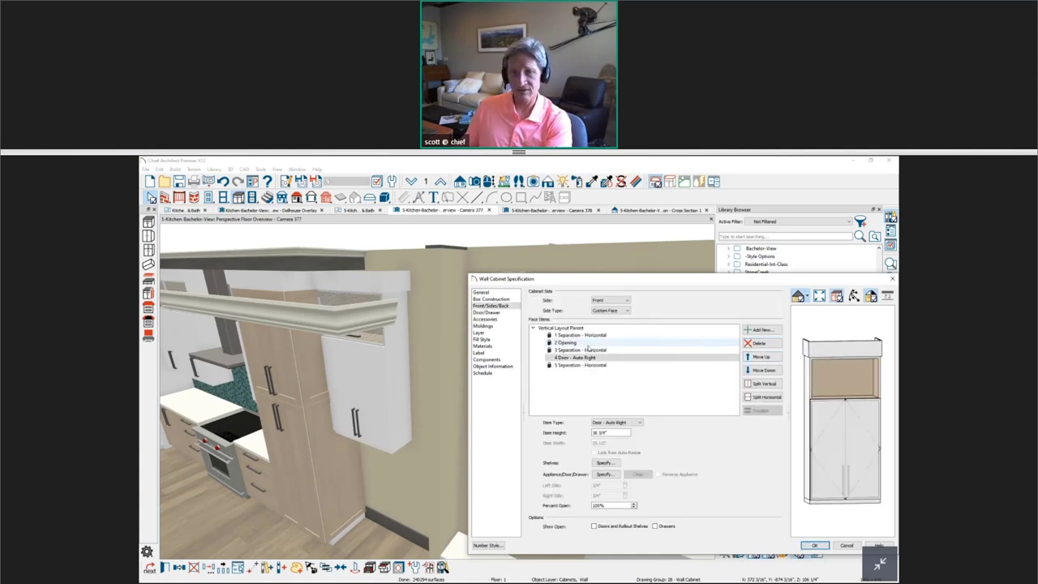
{"action": "left_click", "coordinate": [761, 344]}
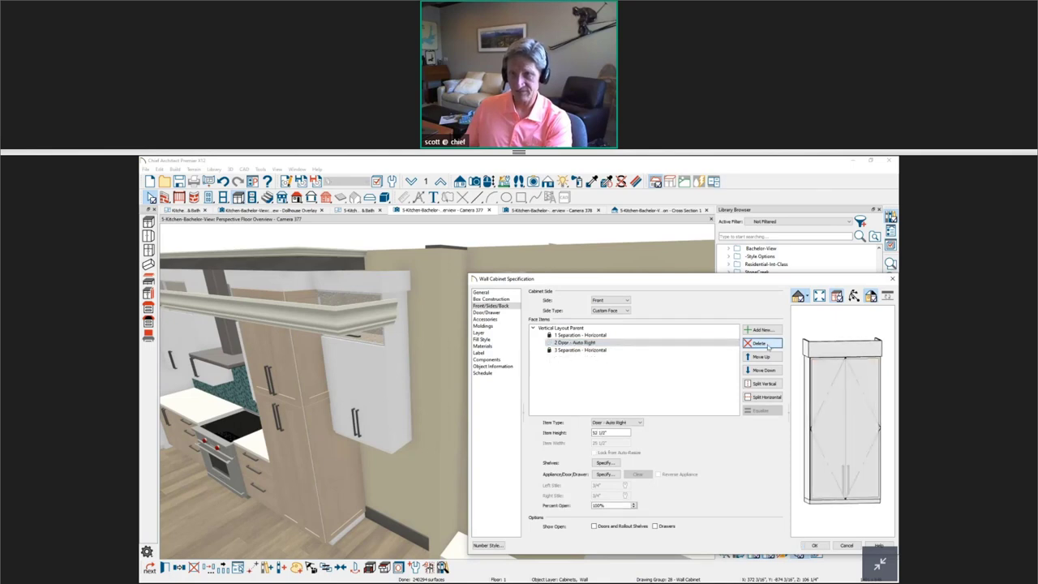
{"action": "left_click", "coordinate": [761, 344]}
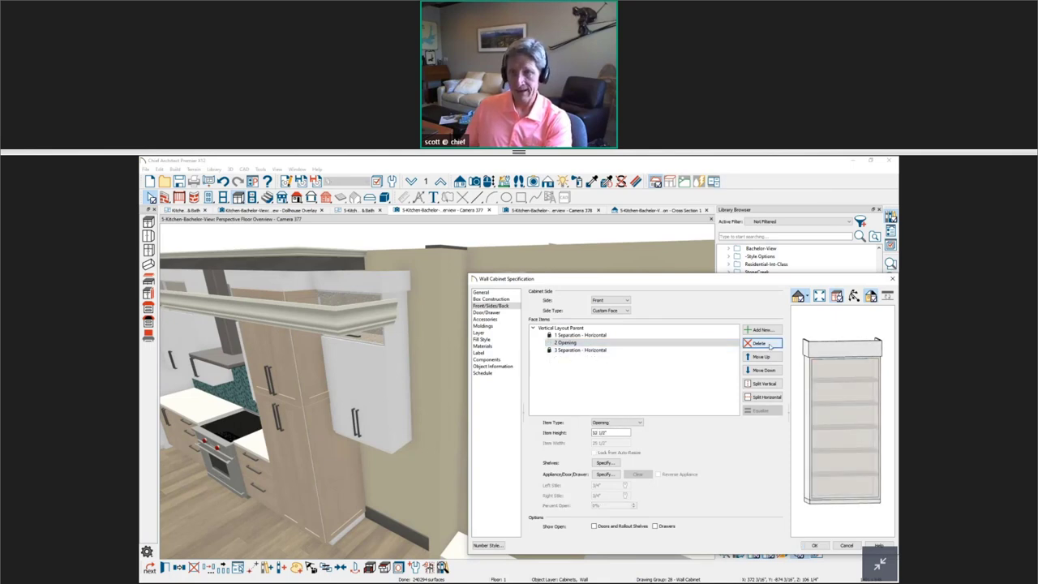
{"action": "left_click", "coordinate": [761, 344]}
Step: Set the blank wall cabinet's width to 3" and apply the change
{"action": "left_click", "coordinate": [496, 293]}
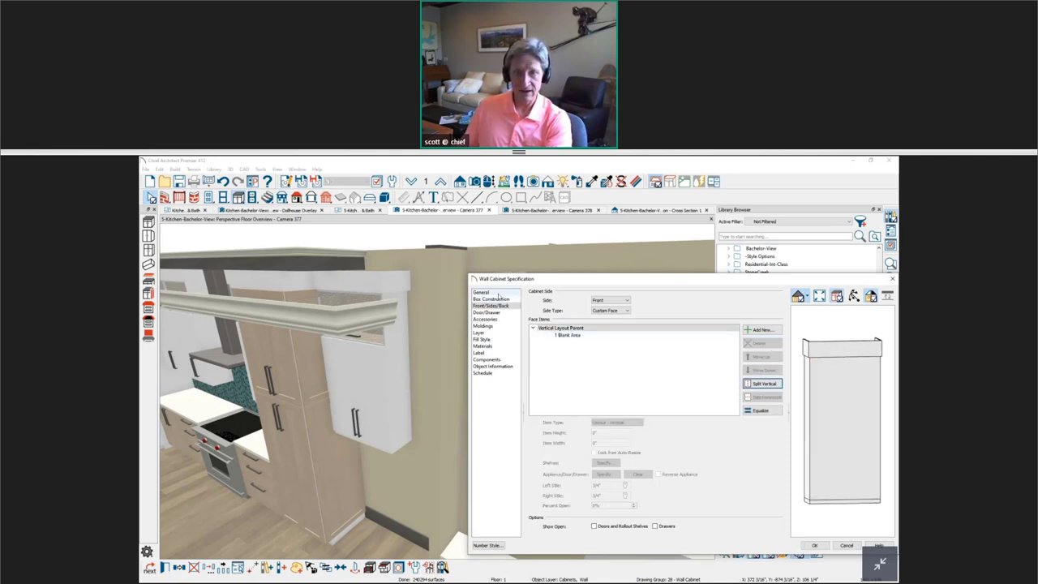
{"action": "double_click", "coordinate": [612, 322]}
{"action": "type", "text": "2"}
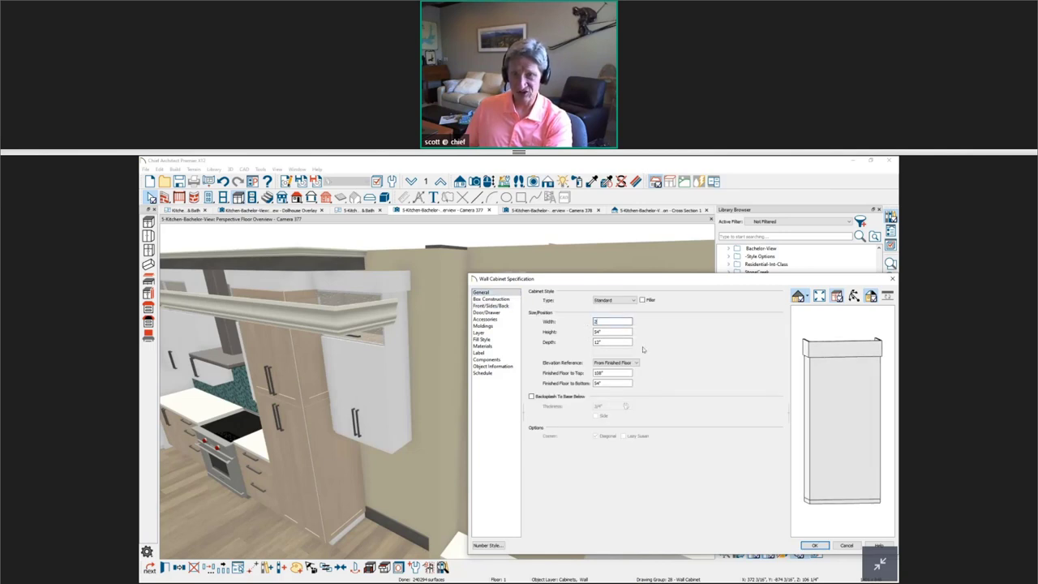
{"action": "left_click", "coordinate": [816, 545]}
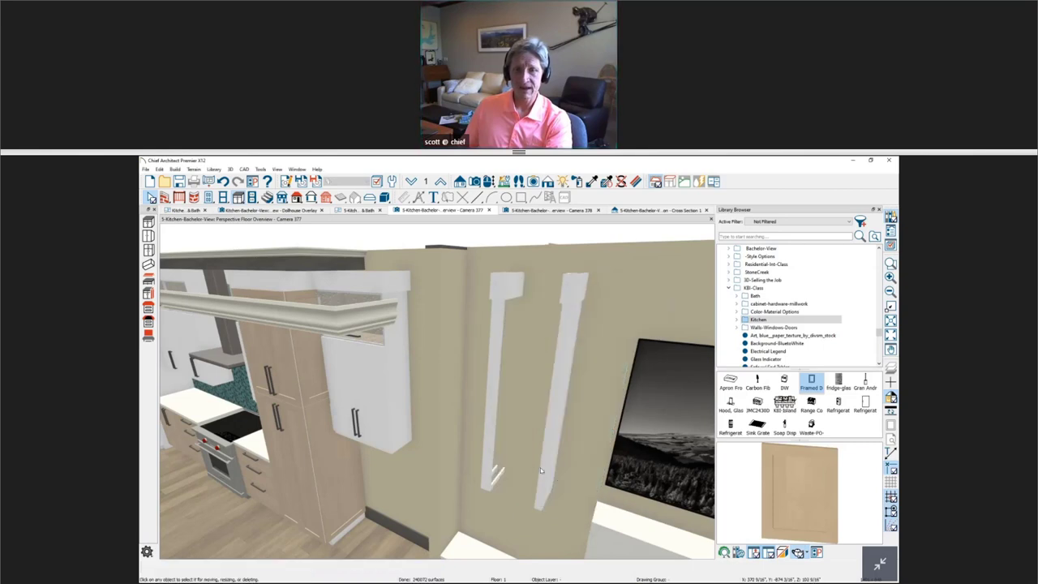
Step: Turn off the Filler option for the narrow wall cabinet nearest the wall corner
{"action": "scroll", "coordinate": [566, 474], "scroll_direction": "down", "scroll_amount": 2}
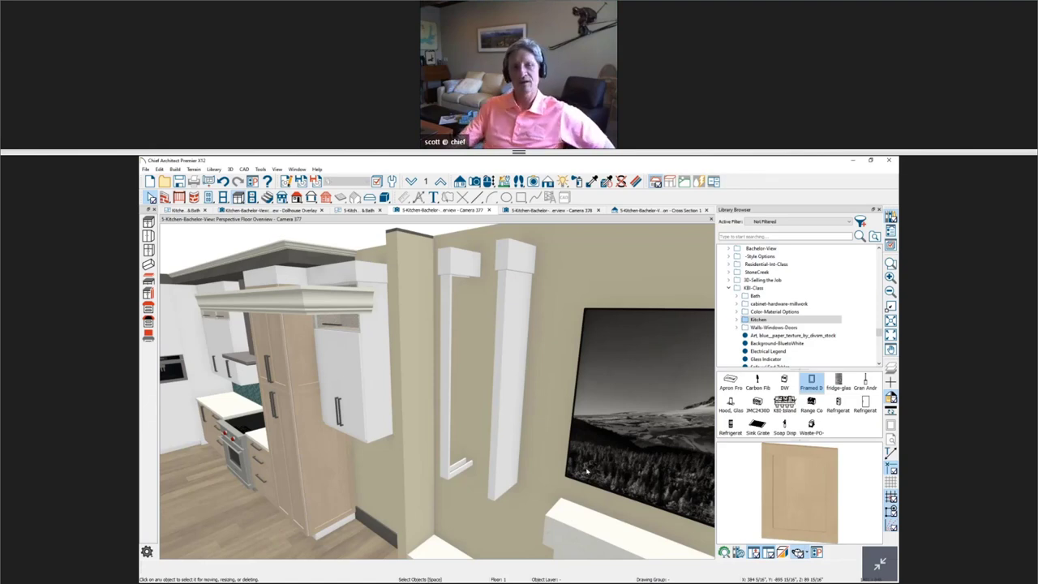
{"action": "left_click", "coordinate": [444, 381]}
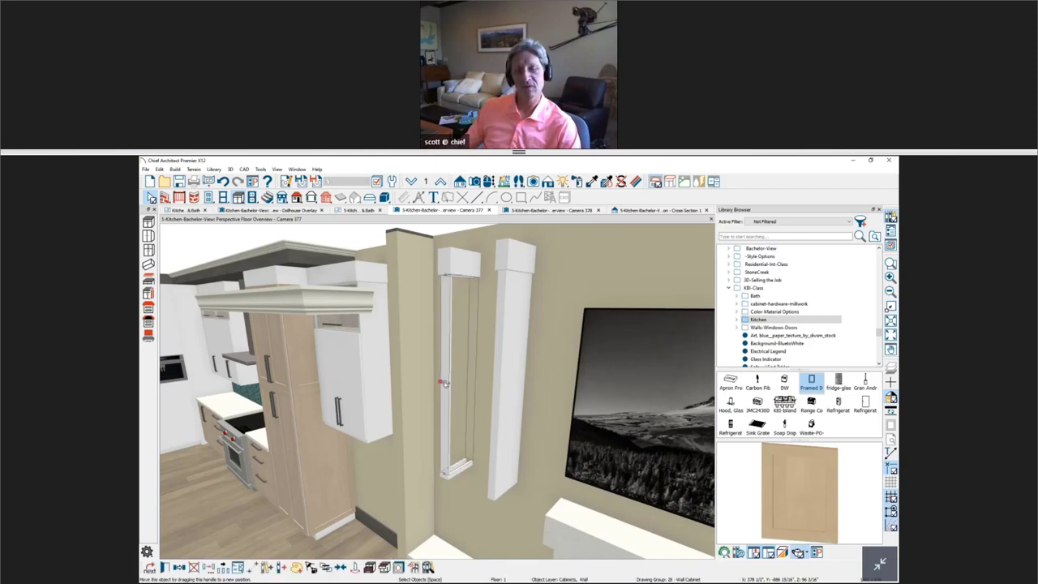
{"action": "double_click", "coordinate": [444, 381]}
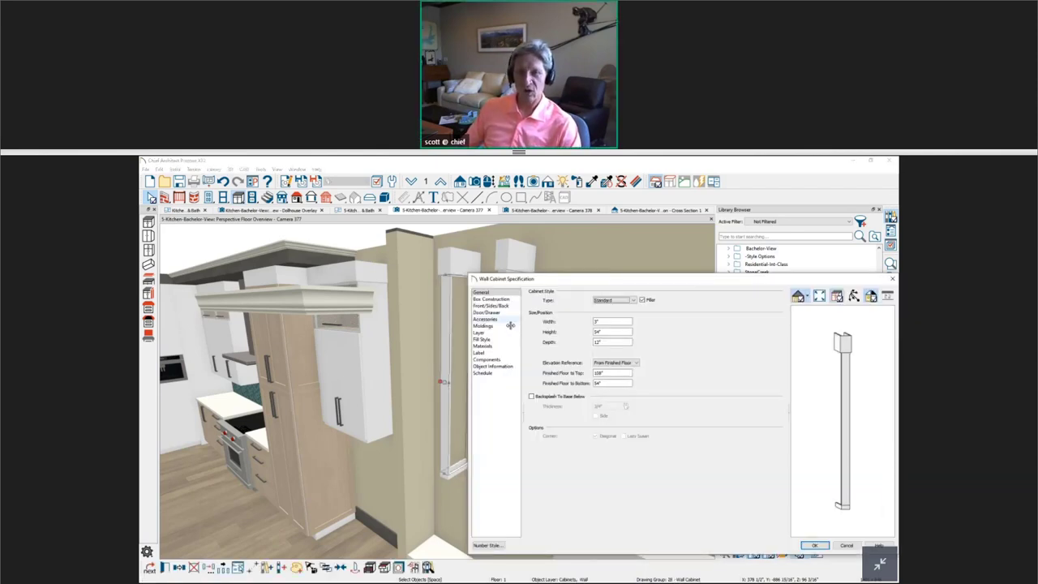
{"action": "left_click", "coordinate": [642, 300]}
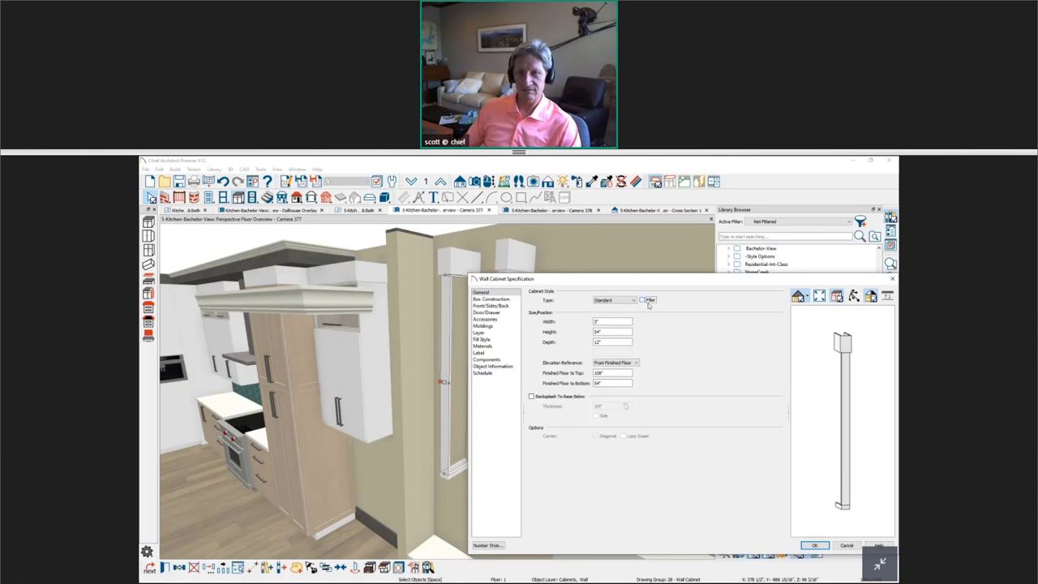
{"action": "left_click", "coordinate": [821, 546]}
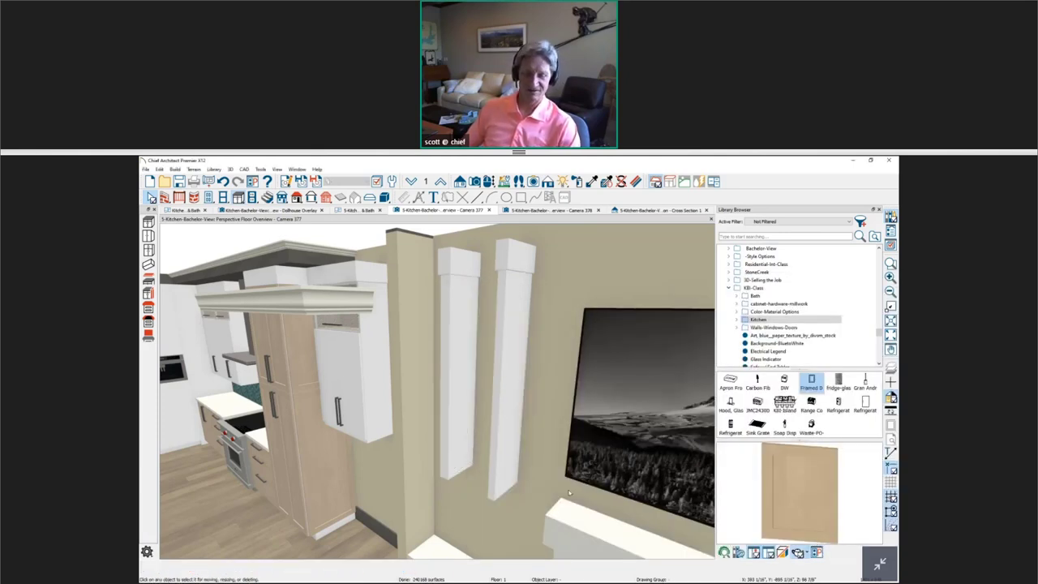
Step: Delete the crown molding floating in front of the tall pantry cabinet
{"action": "middle_click_drag", "start_coordinate": [542, 484], "coordinate": [511, 487]}
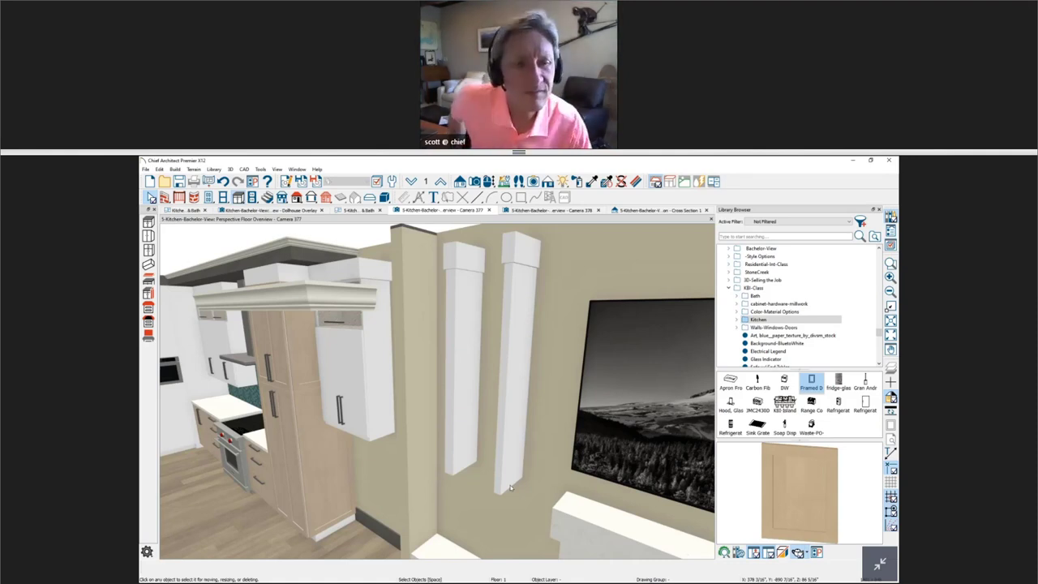
{"action": "left_click", "coordinate": [301, 293]}
{"action": "key", "text": "Escape"}
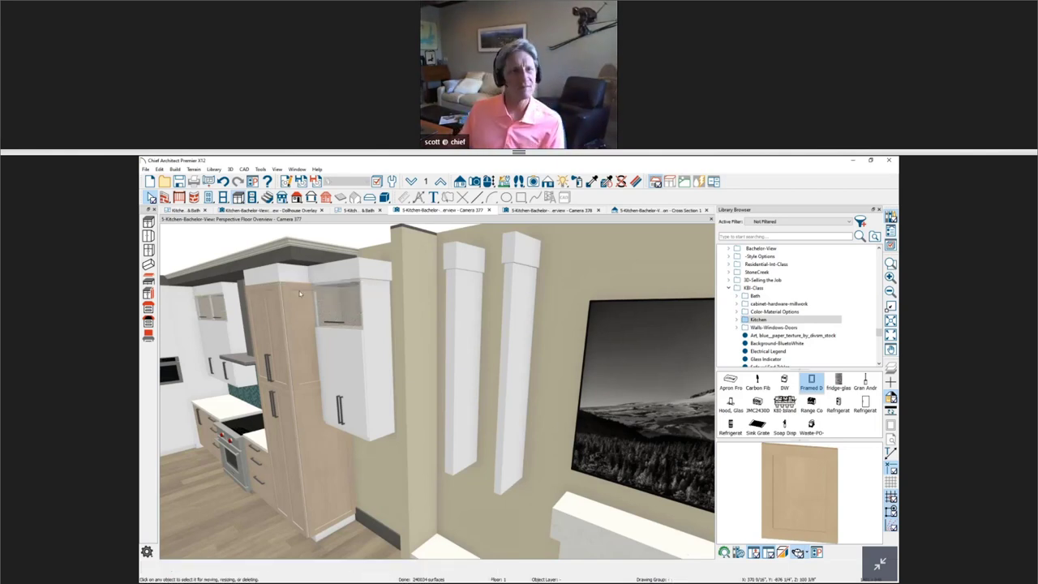
Step: Delete the white wall cabinet mounted beside the tall pantry cabinet
{"action": "left_click_drag", "start_coordinate": [357, 304], "coordinate": [418, 316]}
{"action": "key", "text": "space"}
{"action": "scroll", "coordinate": [314, 374], "scroll_direction": "up", "scroll_amount": 2}
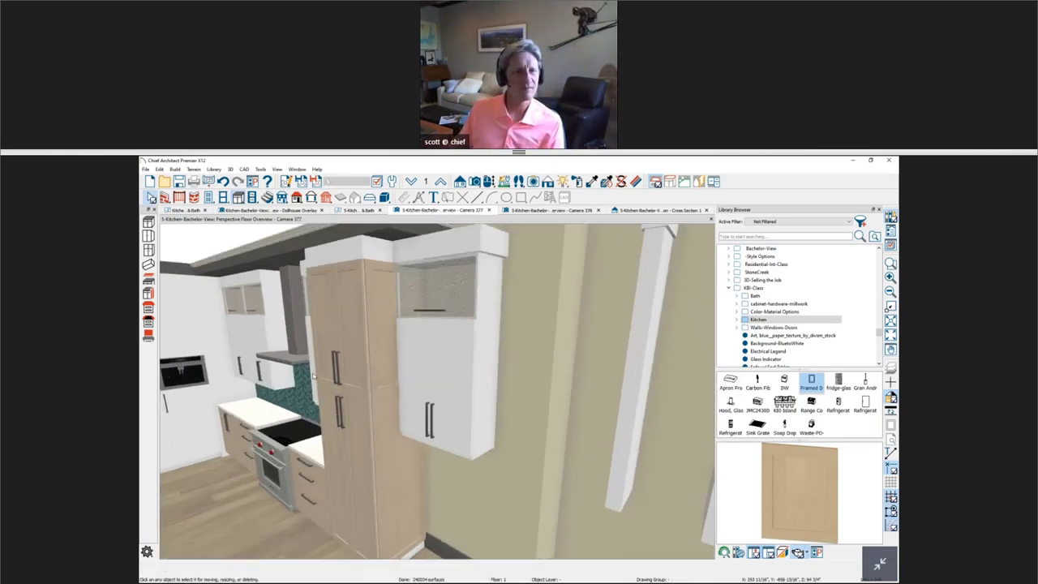
{"action": "scroll", "coordinate": [313, 374], "scroll_direction": "up", "scroll_amount": 2}
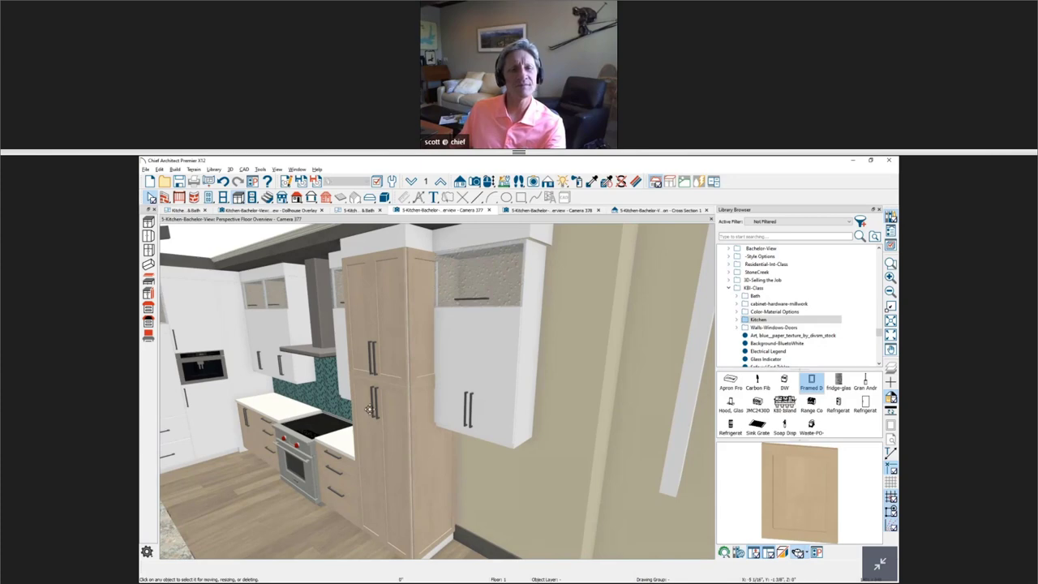
{"action": "left_click_drag", "start_coordinate": [368, 409], "coordinate": [442, 406]}
{"action": "left_click", "coordinate": [496, 410]}
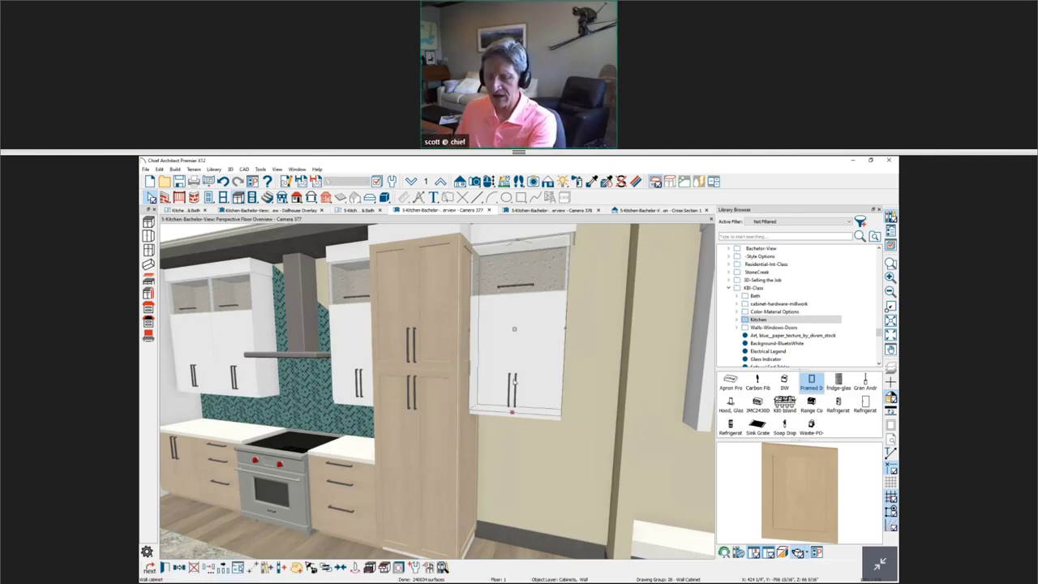
{"action": "key", "text": "Delete"}
Step: Change the upper door item of the tall pantry cabinet's front face to Door - Left
{"action": "left_click_drag", "start_coordinate": [493, 413], "coordinate": [421, 366]}
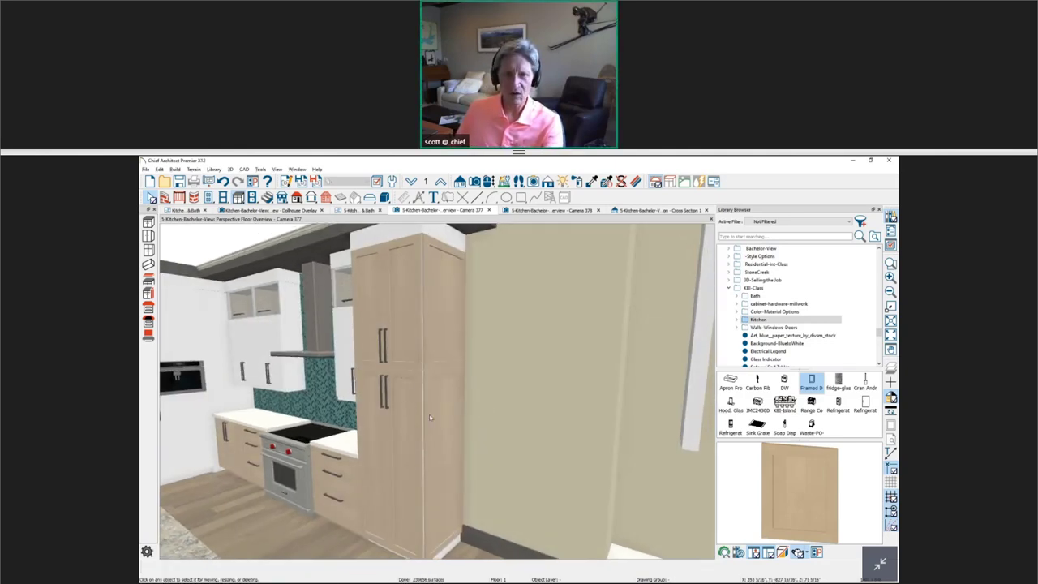
{"action": "left_click_drag", "start_coordinate": [379, 393], "coordinate": [432, 407]}
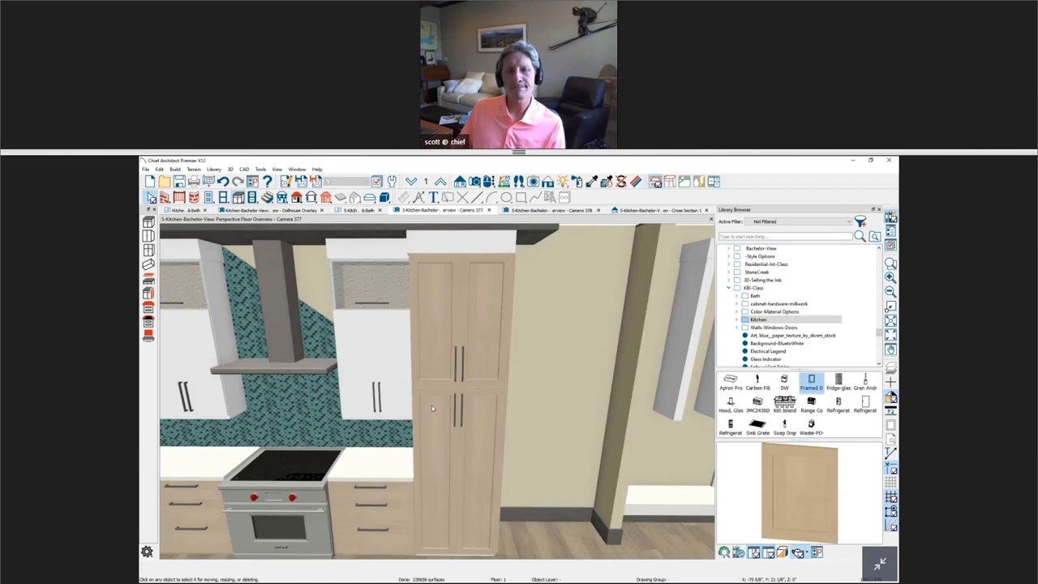
{"action": "left_click", "coordinate": [487, 350]}
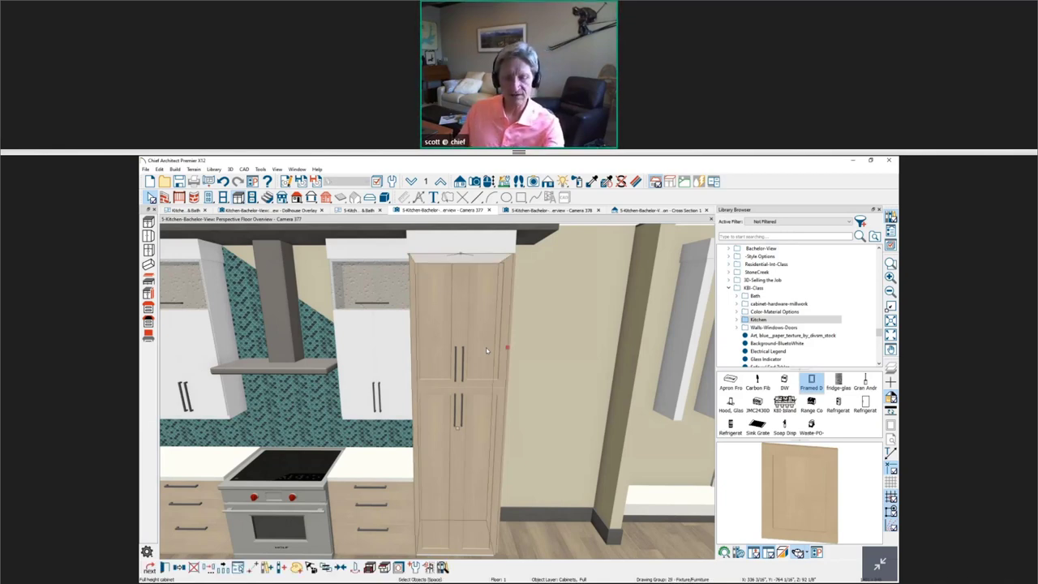
{"action": "double_click", "coordinate": [486, 351]}
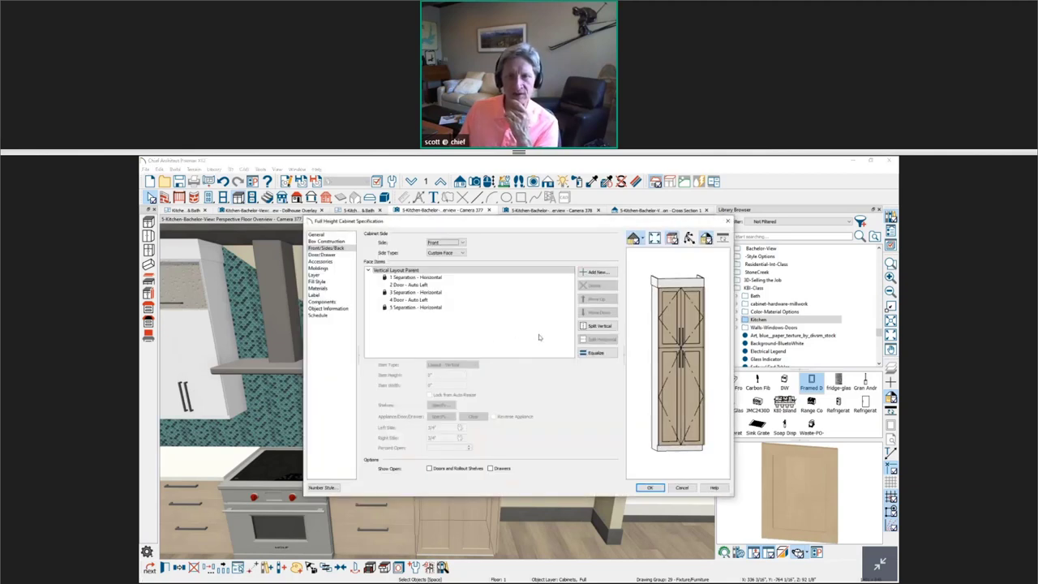
{"action": "left_click", "coordinate": [669, 323]}
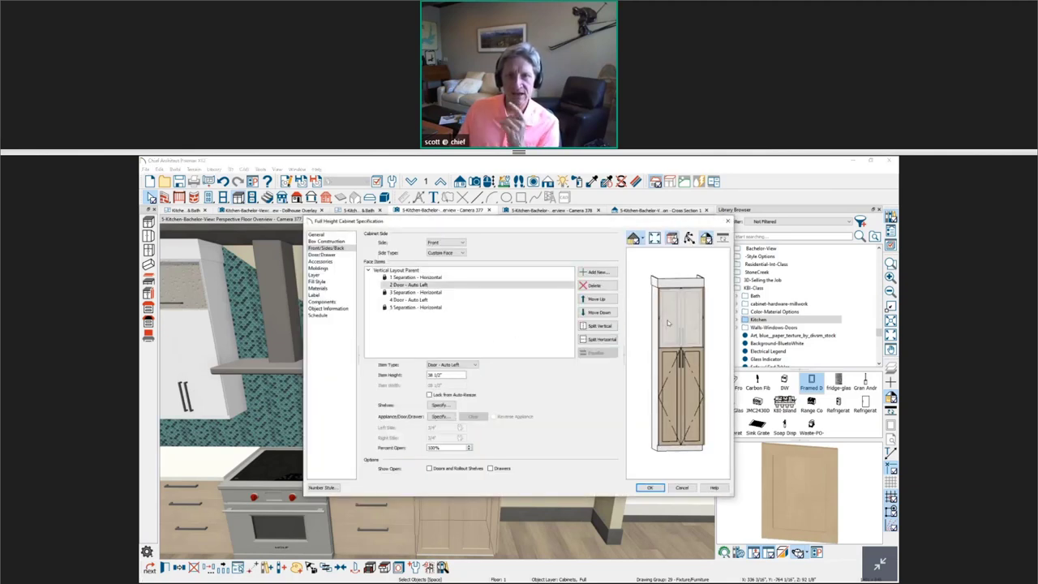
{"action": "left_click", "coordinate": [451, 365]}
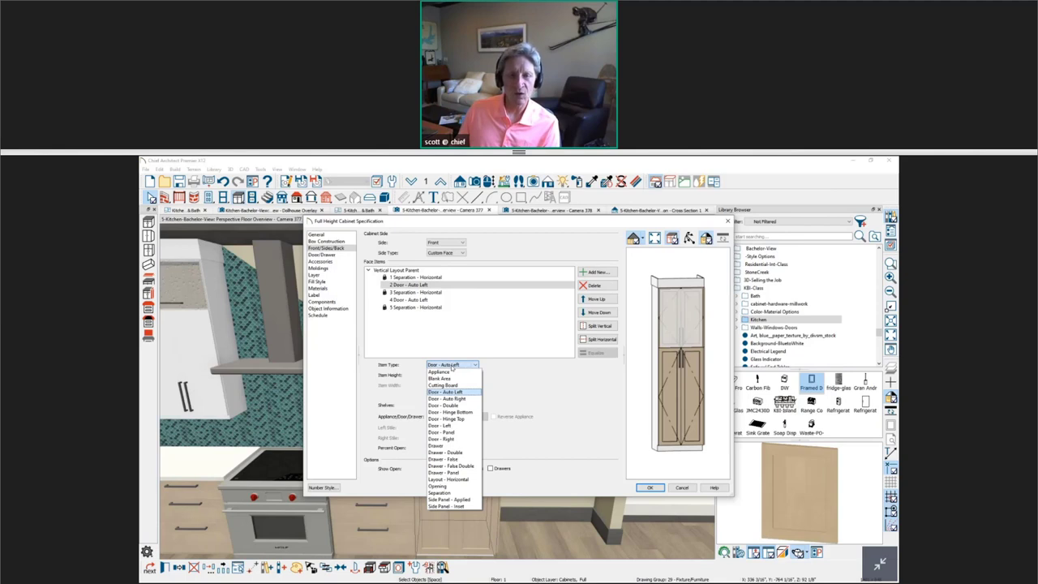
{"action": "left_click", "coordinate": [457, 425]}
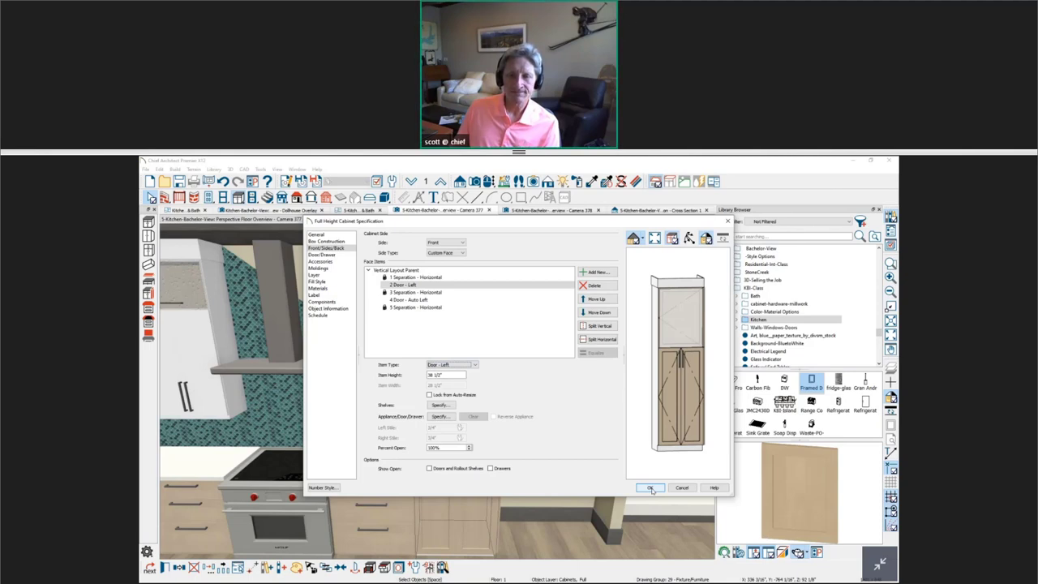
{"action": "left_click", "coordinate": [651, 487]}
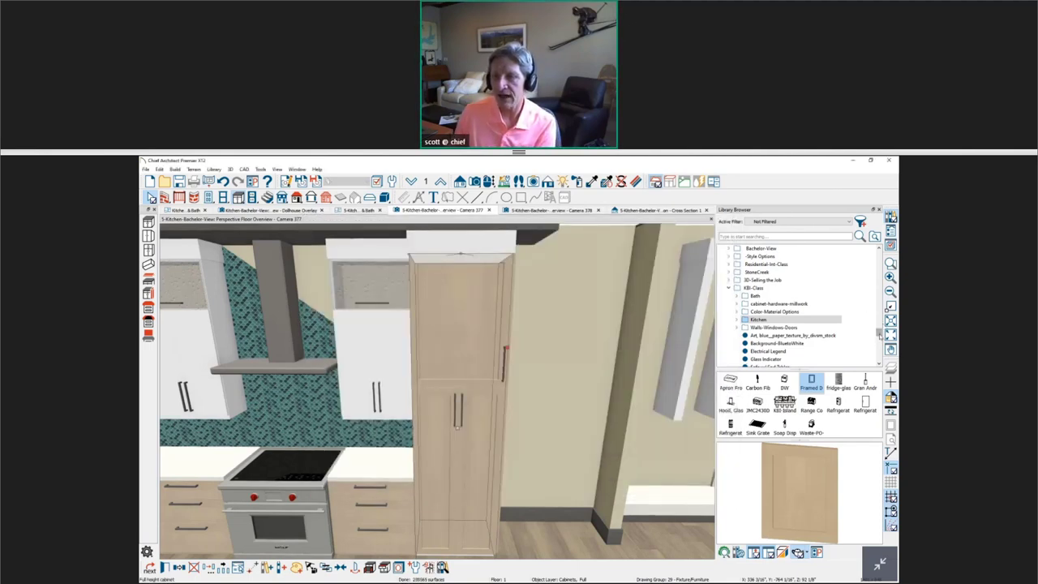
Step: Browse the core catalog's cabinet doors and preview Basic Arch Mullion Door, Hoop Mullion Door 1 and Half Arch Right Mullion Door
{"action": "left_click_drag", "start_coordinate": [879, 331], "coordinate": [876, 256]}
{"action": "left_click", "coordinate": [722, 265]}
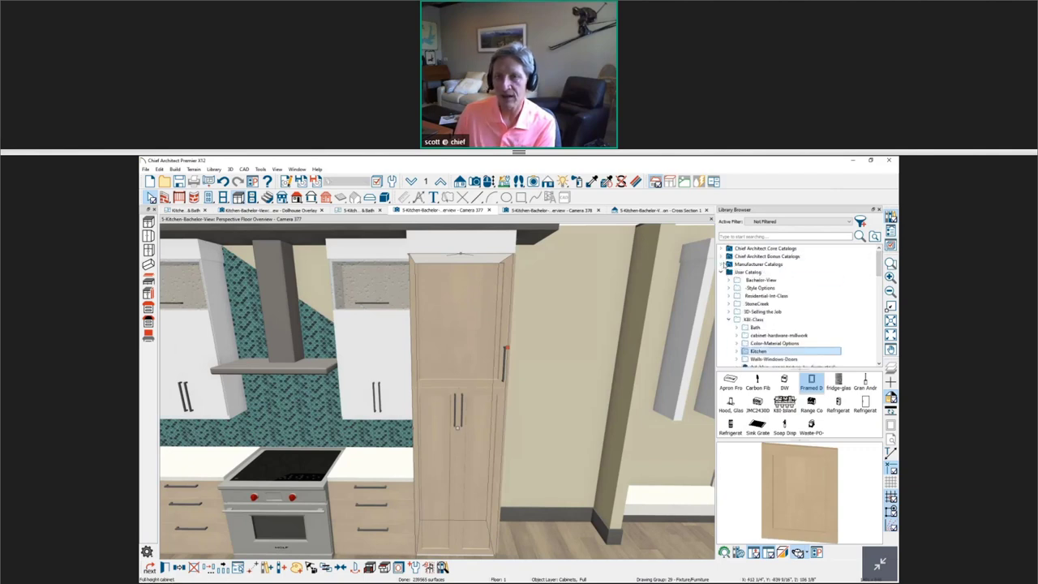
{"action": "left_click", "coordinate": [791, 289]}
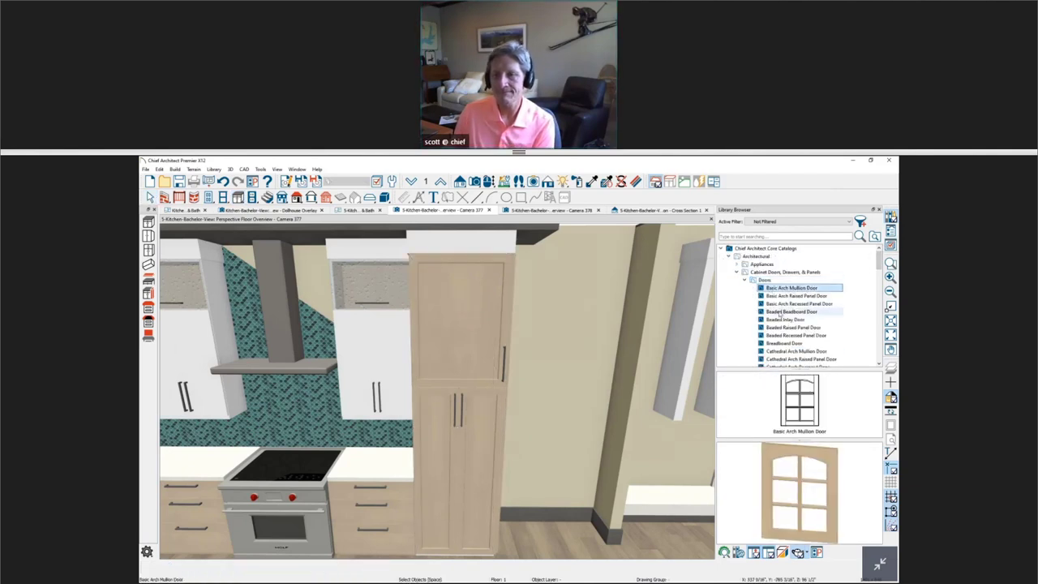
{"action": "left_click", "coordinate": [738, 275]}
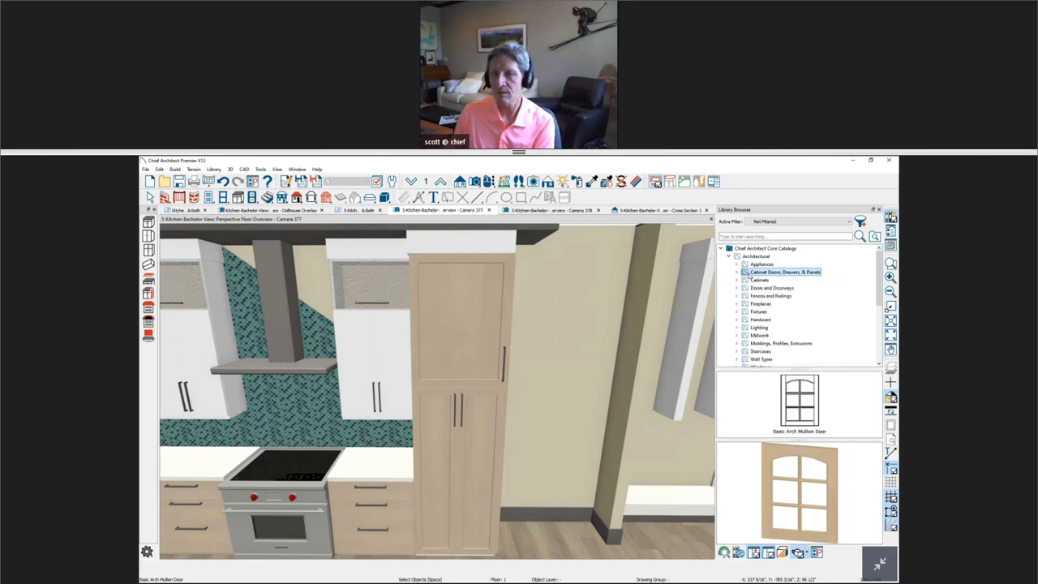
{"action": "left_click", "coordinate": [751, 276]}
{"action": "scroll", "coordinate": [831, 312], "scroll_direction": "down", "scroll_amount": 3}
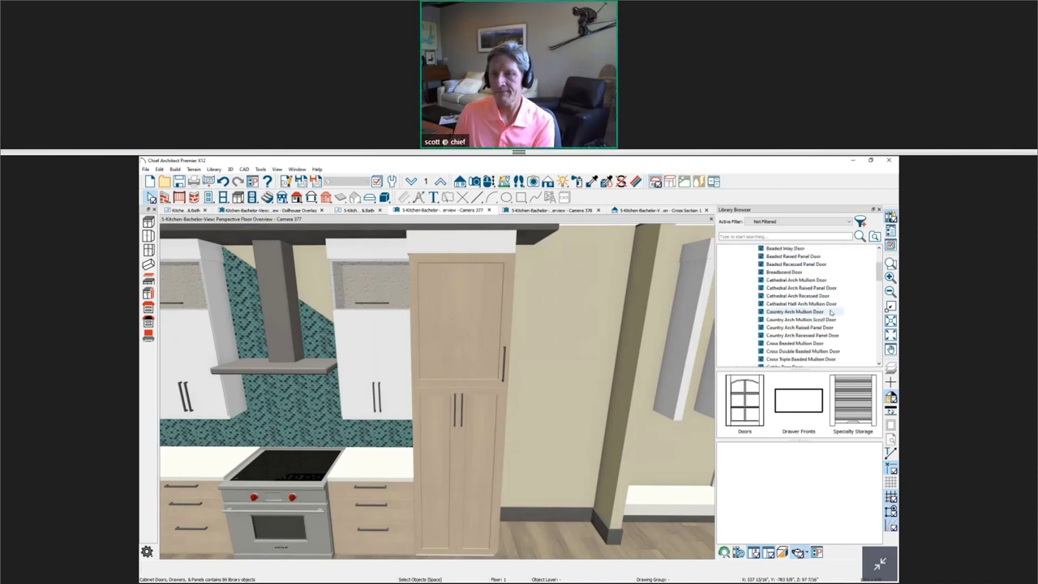
{"action": "scroll", "coordinate": [830, 312], "scroll_direction": "down", "scroll_amount": 8}
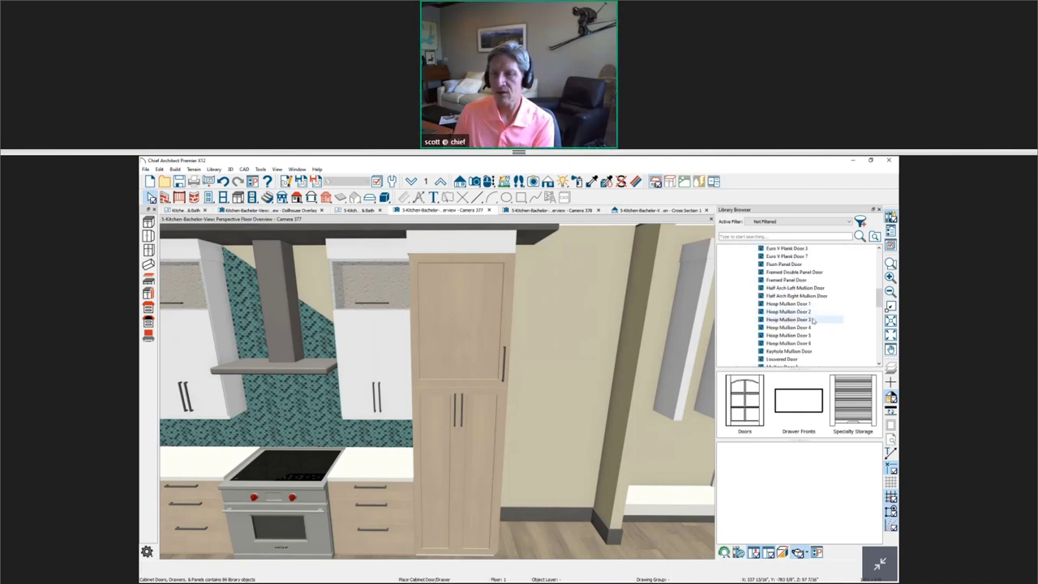
{"action": "left_click", "coordinate": [804, 305]}
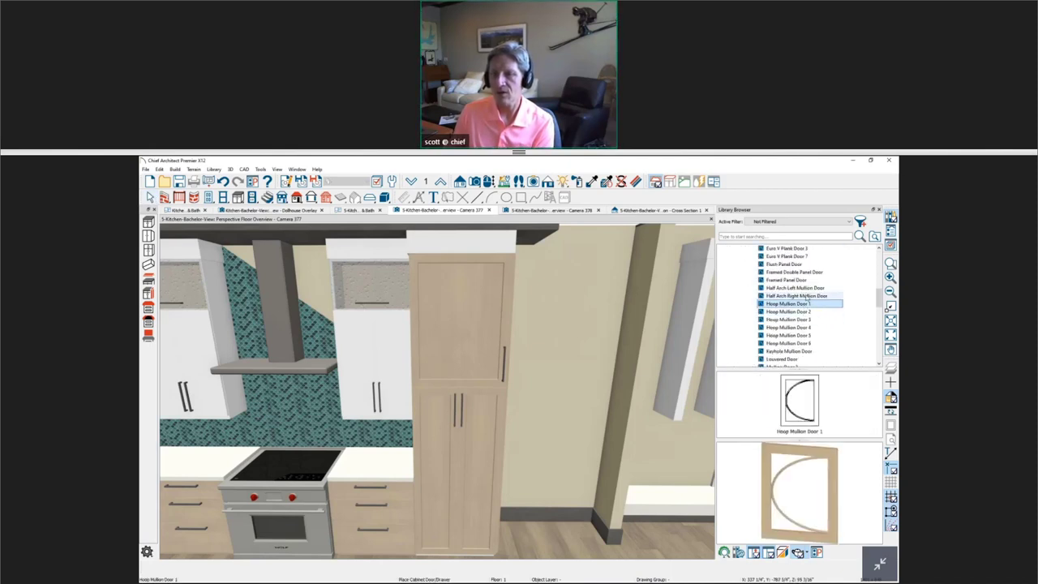
{"action": "left_click", "coordinate": [804, 296]}
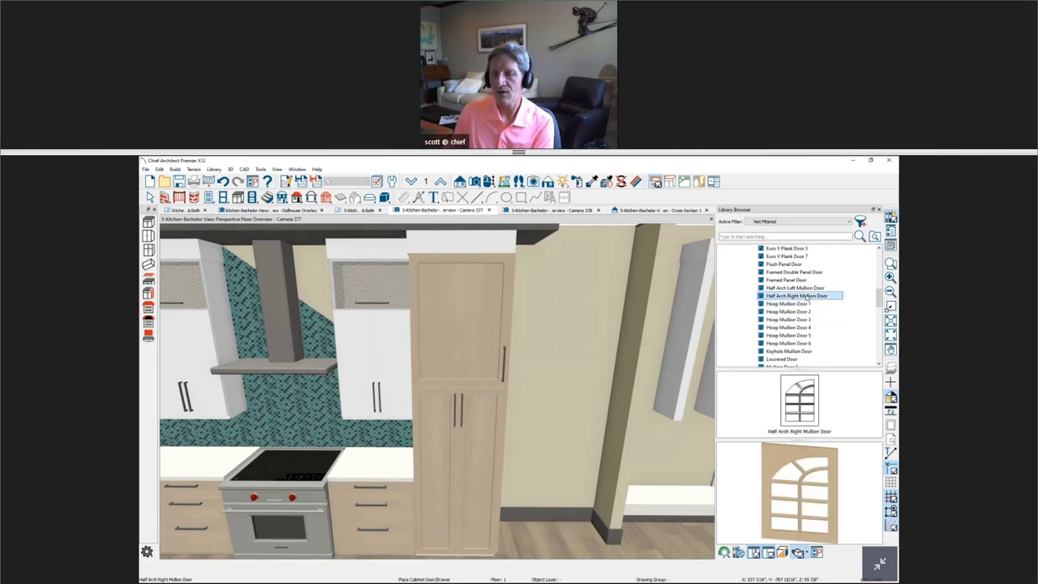
{"action": "scroll", "coordinate": [804, 297], "scroll_direction": "up", "scroll_amount": 5}
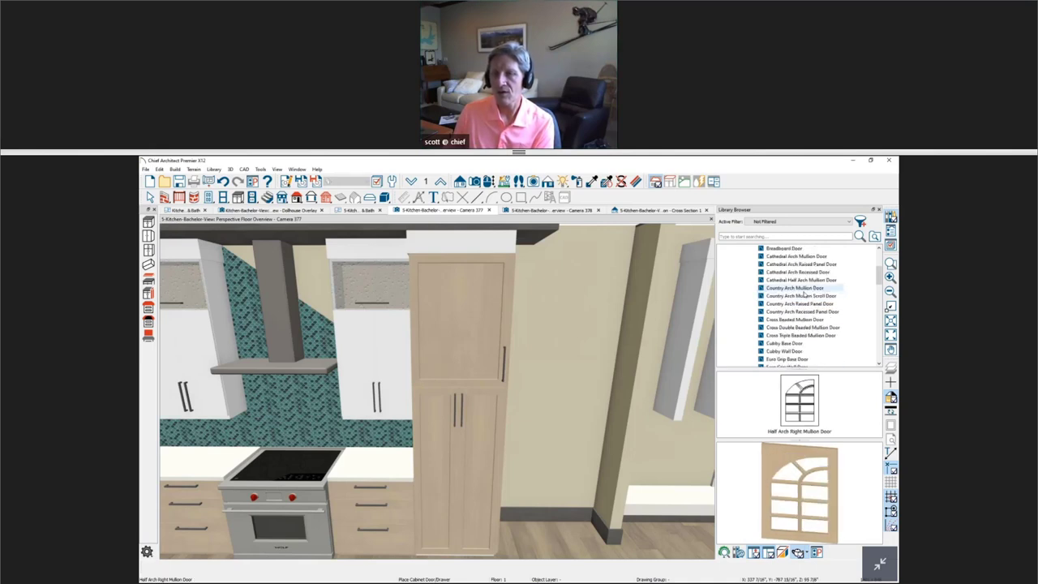
{"action": "key", "text": "Escape"}
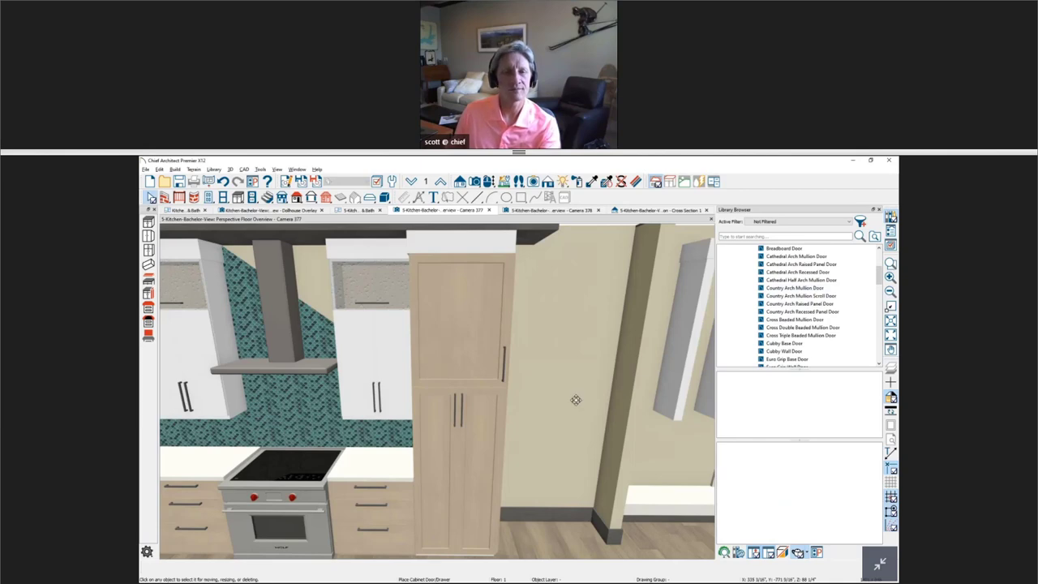
Step: Examine the range of cabinet door styles in the Chief Architect Core Catalogs, from the arched doors through Slab Door
{"action": "middle_click_drag", "start_coordinate": [576, 398], "coordinate": [654, 366]}
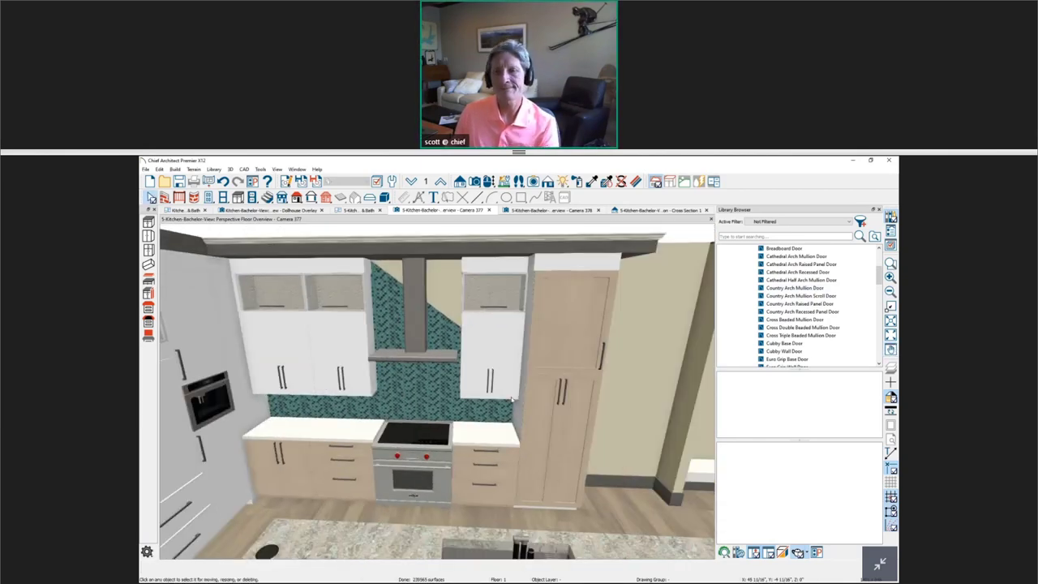
{"action": "scroll", "coordinate": [669, 367], "scroll_direction": "up", "scroll_amount": 2}
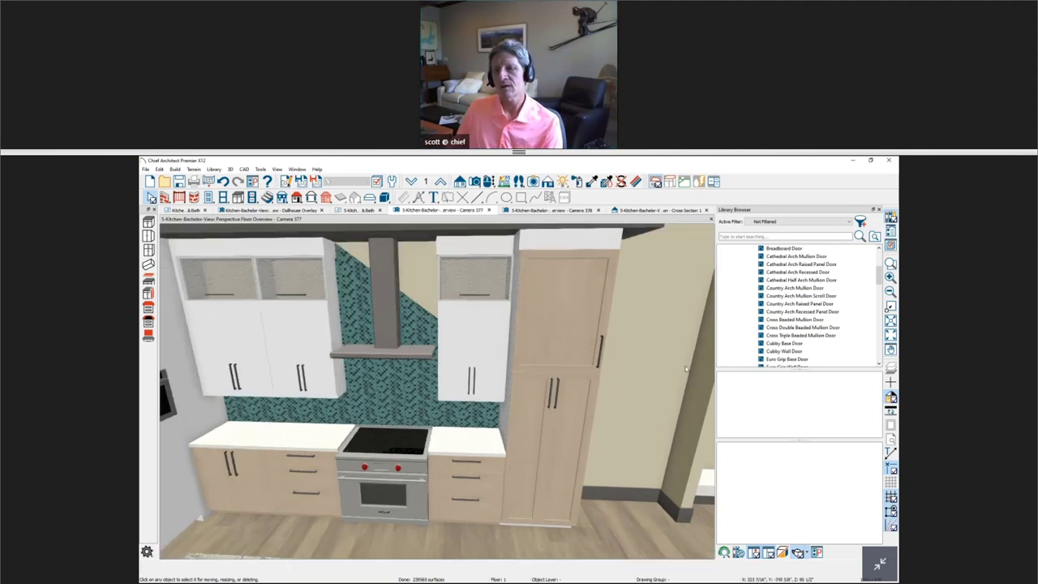
{"action": "scroll", "coordinate": [829, 345], "scroll_direction": "down", "scroll_amount": 10}
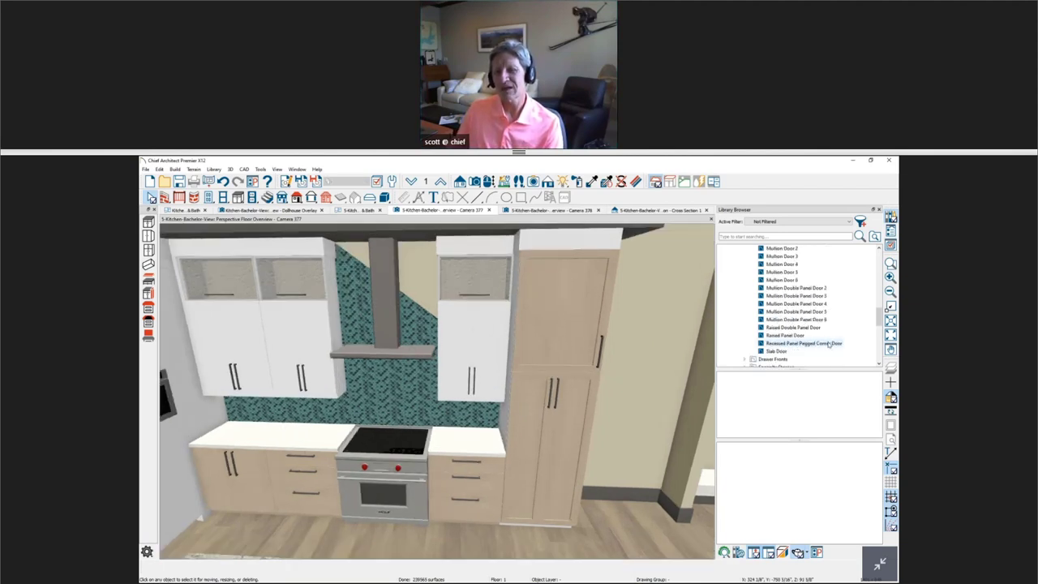
{"action": "scroll", "coordinate": [829, 345], "scroll_direction": "down", "scroll_amount": 1}
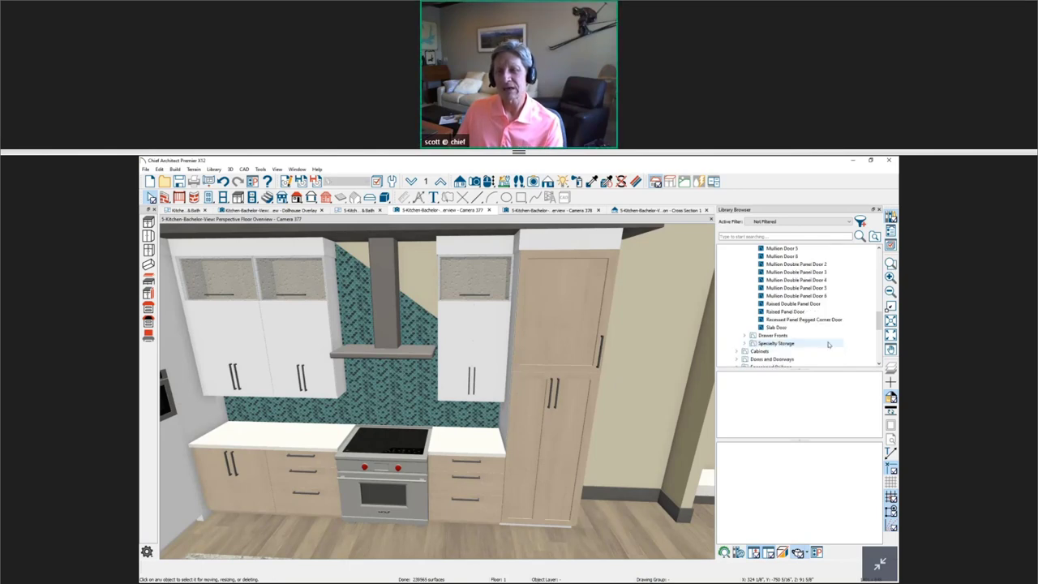
{"action": "scroll", "coordinate": [828, 345], "scroll_direction": "down", "scroll_amount": 3}
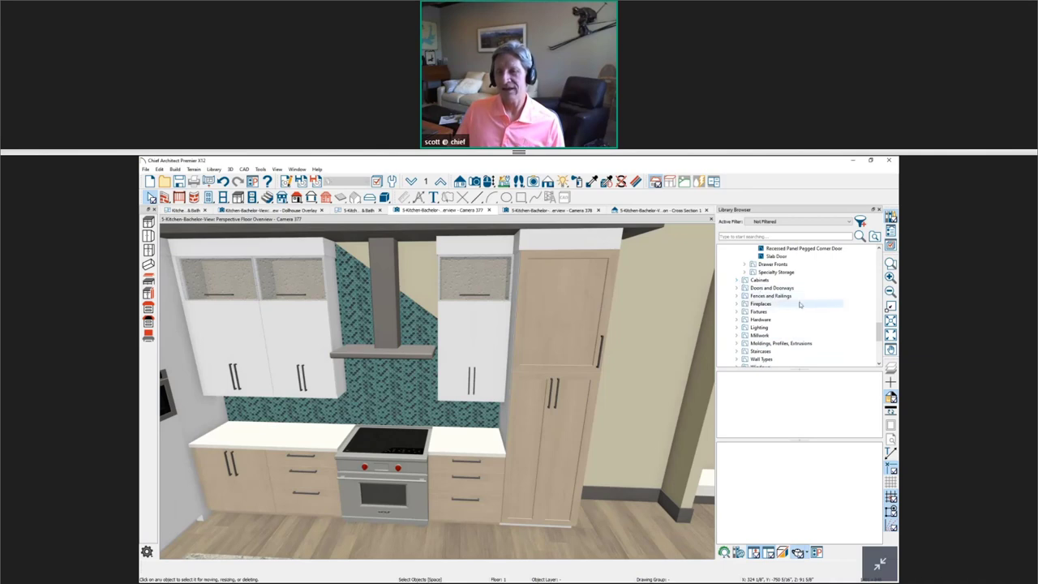
{"action": "scroll", "coordinate": [821, 324], "scroll_direction": "up", "scroll_amount": 10}
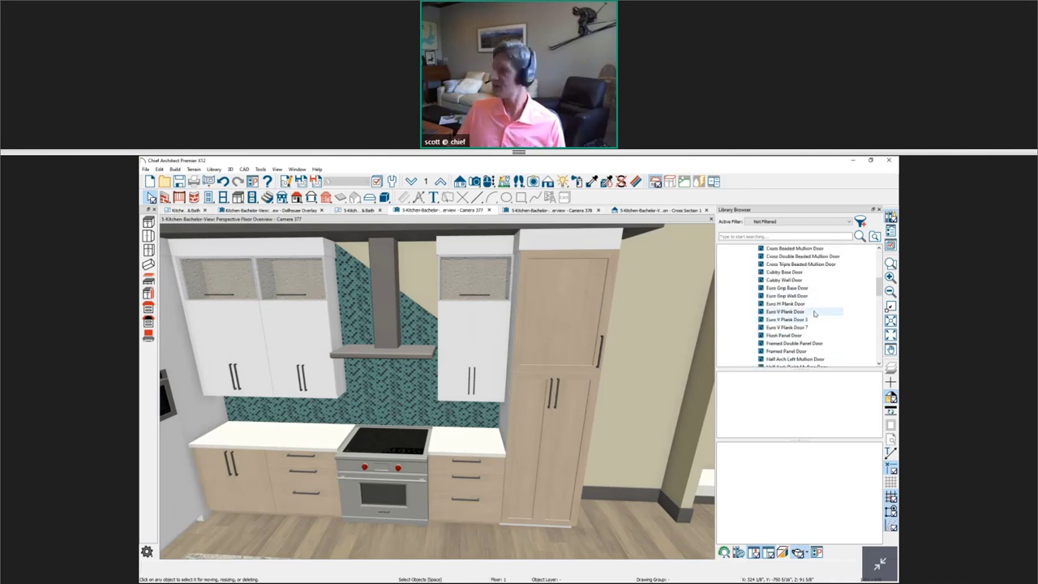
{"action": "scroll", "coordinate": [799, 309], "scroll_direction": "up", "scroll_amount": 6}
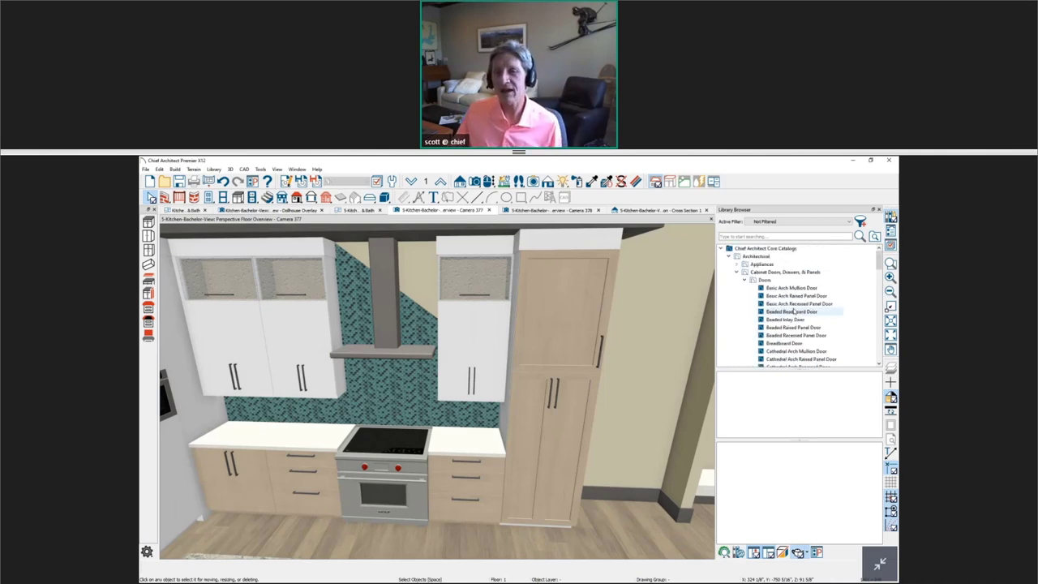
Step: Collapse the core catalogs and open the Cabinet Doors No.2 collection in the Chief Architect Bonus Catalogs
{"action": "left_click", "coordinate": [737, 274]}
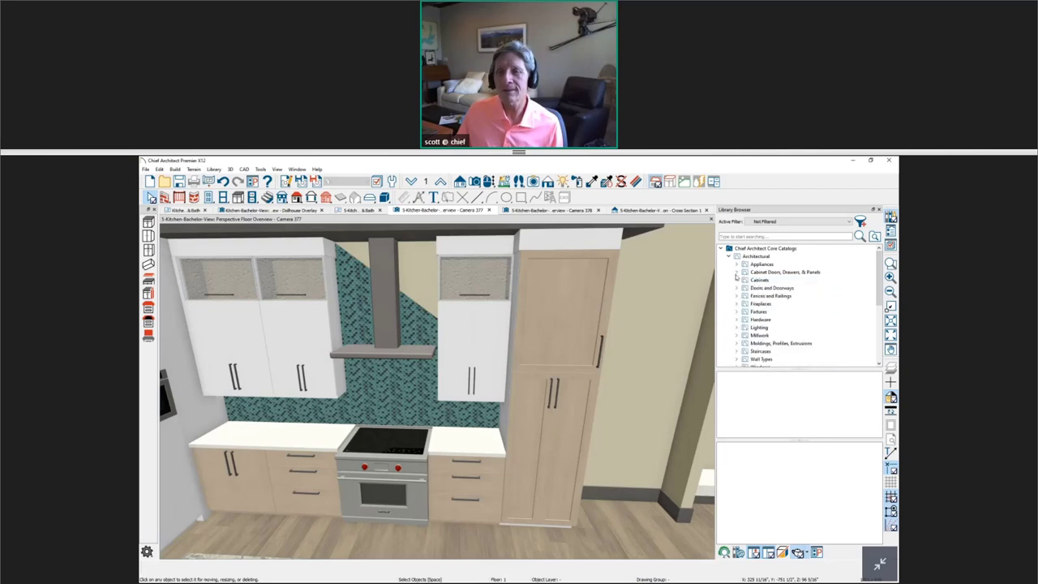
{"action": "left_click", "coordinate": [729, 257]}
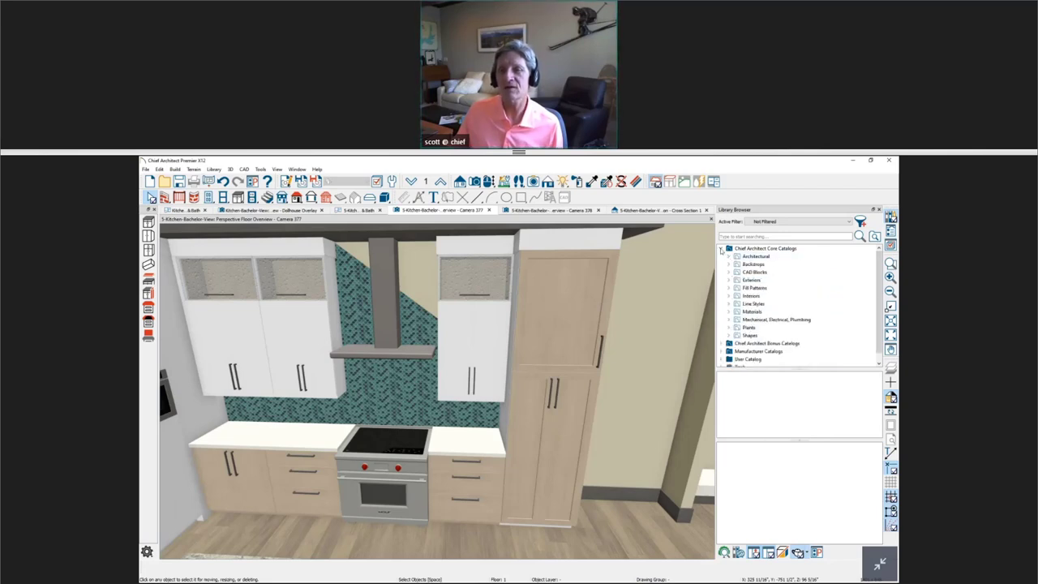
{"action": "left_click", "coordinate": [721, 249]}
{"action": "left_click", "coordinate": [722, 256]}
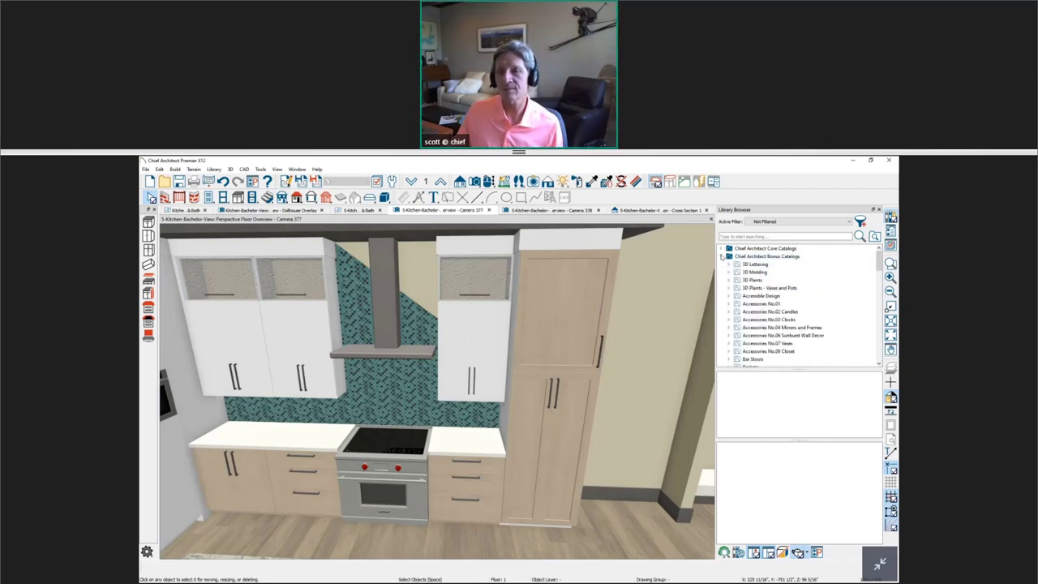
{"action": "scroll", "coordinate": [783, 297], "scroll_direction": "down", "scroll_amount": 2}
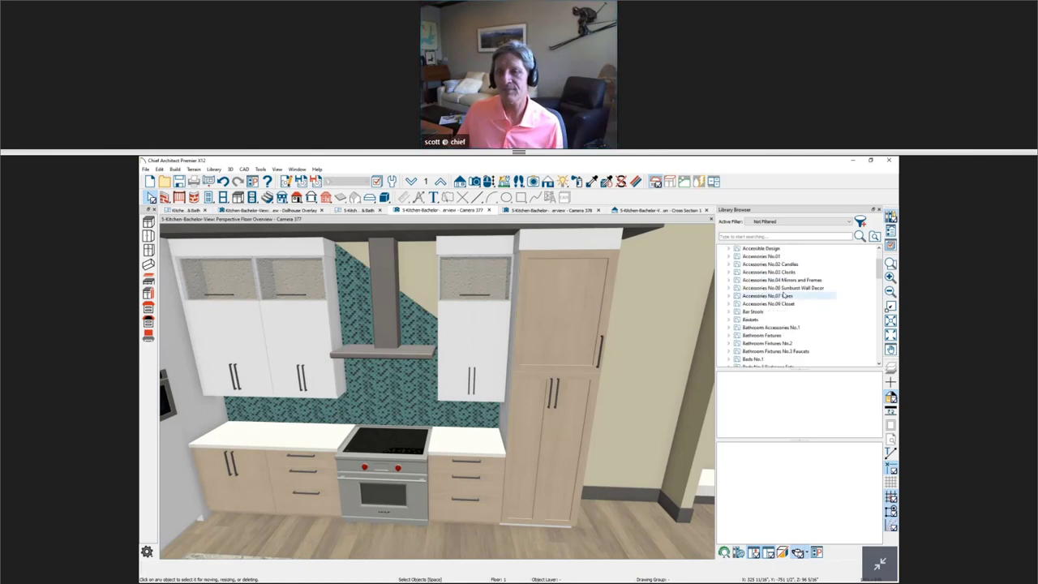
{"action": "scroll", "coordinate": [785, 297], "scroll_direction": "down", "scroll_amount": 2}
{"action": "left_click", "coordinate": [778, 353]}
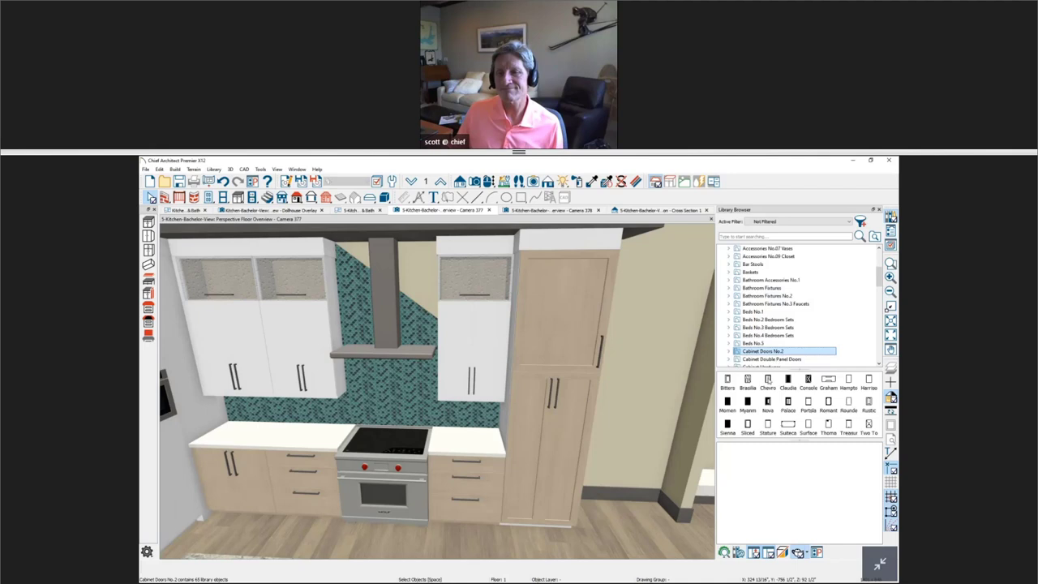
Step: Preview door styles in Cabinet Doors No.2, including Chevron, Console, Graham, Hampton, Harrison, Moments and Nova
{"action": "double_click", "coordinate": [768, 382]}
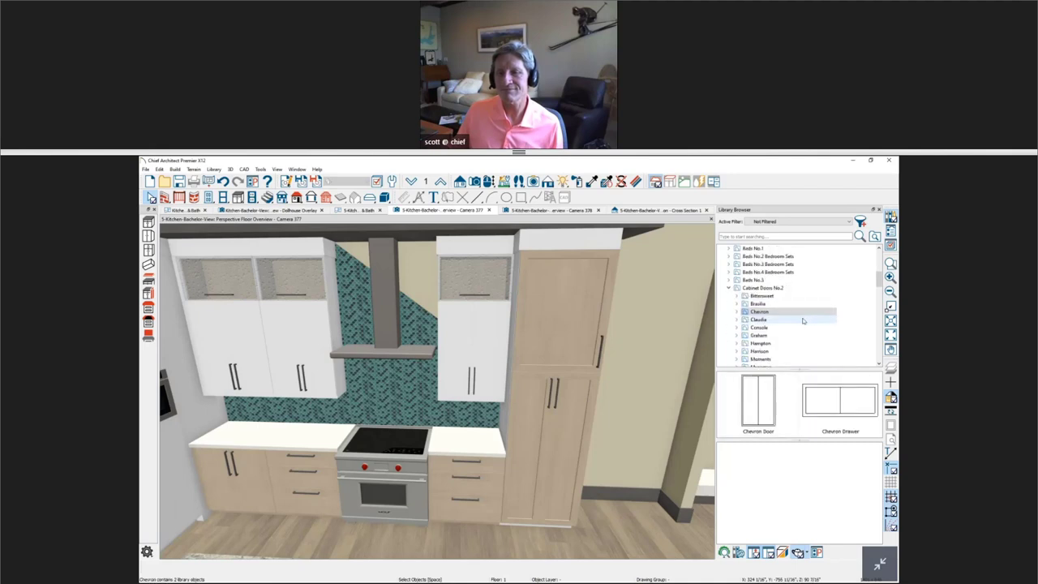
{"action": "left_click", "coordinate": [801, 320]}
{"action": "left_click", "coordinate": [777, 328]}
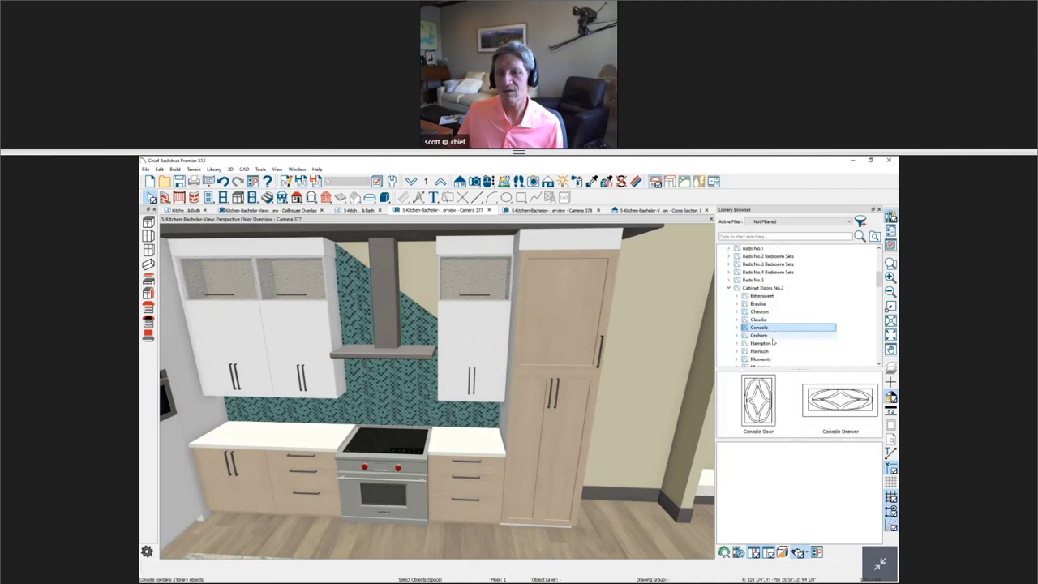
{"action": "left_click", "coordinate": [773, 335]}
{"action": "left_click", "coordinate": [772, 343]}
{"action": "left_click", "coordinate": [771, 351]}
{"action": "scroll", "coordinate": [771, 365], "scroll_direction": "down", "scroll_amount": 1}
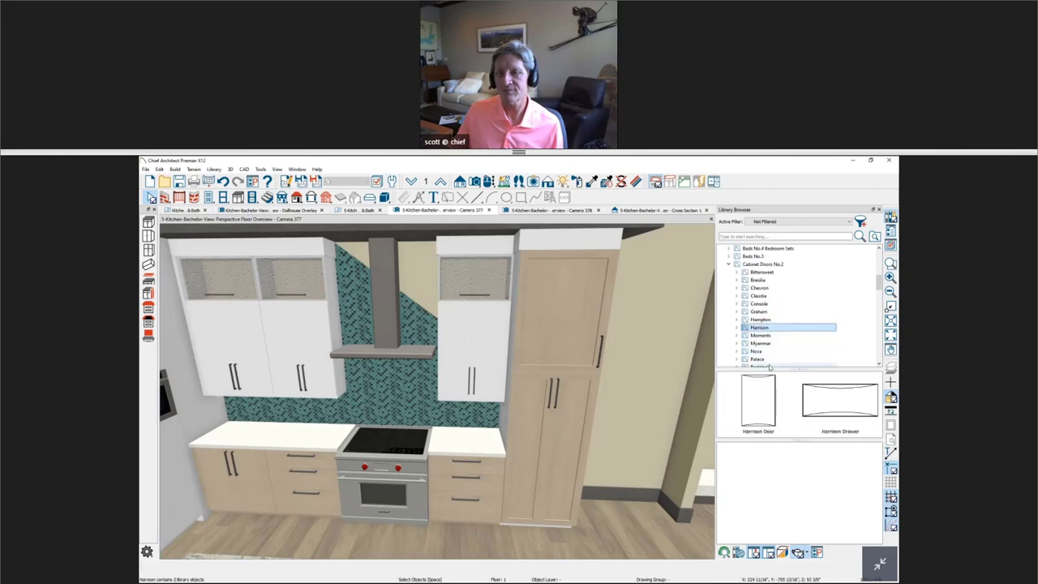
{"action": "left_click", "coordinate": [769, 335]}
{"action": "left_click", "coordinate": [767, 351]}
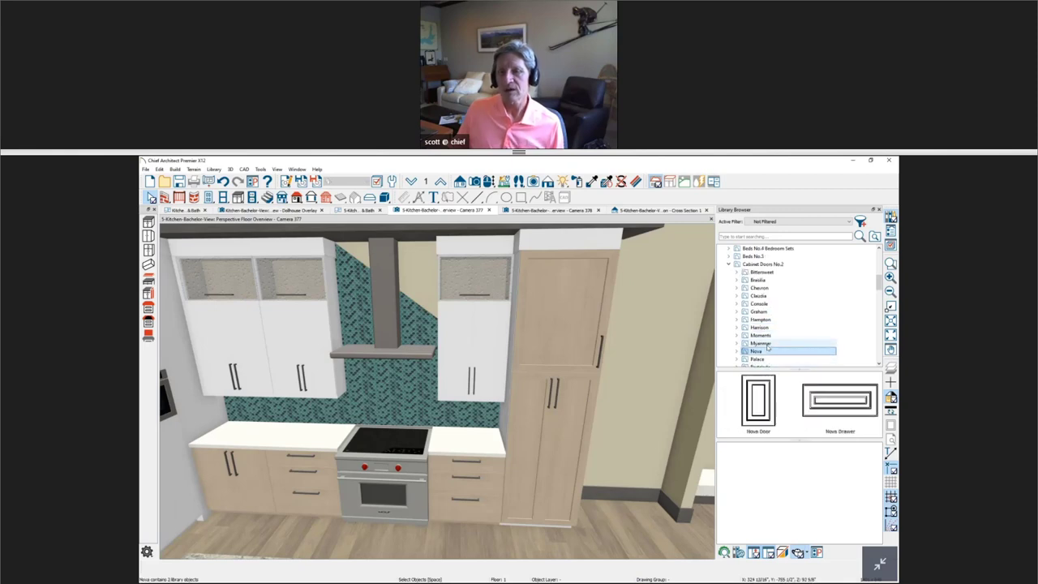
Step: Preview the remaining Cabinet Doors No.2 styles from Two Tone back to Suitcase
{"action": "scroll", "coordinate": [765, 341], "scroll_direction": "down", "scroll_amount": 5}
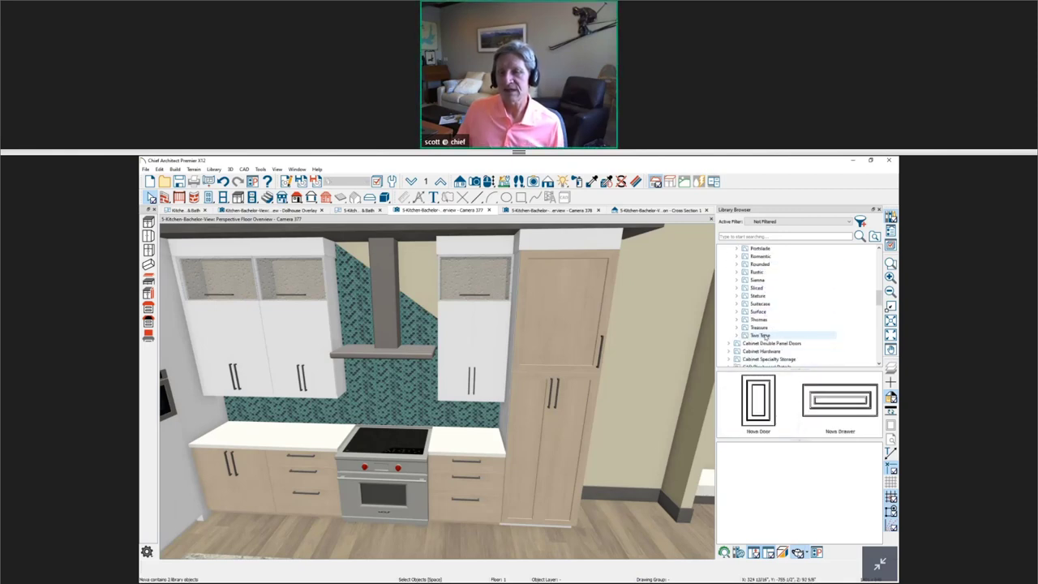
{"action": "left_click", "coordinate": [765, 336]}
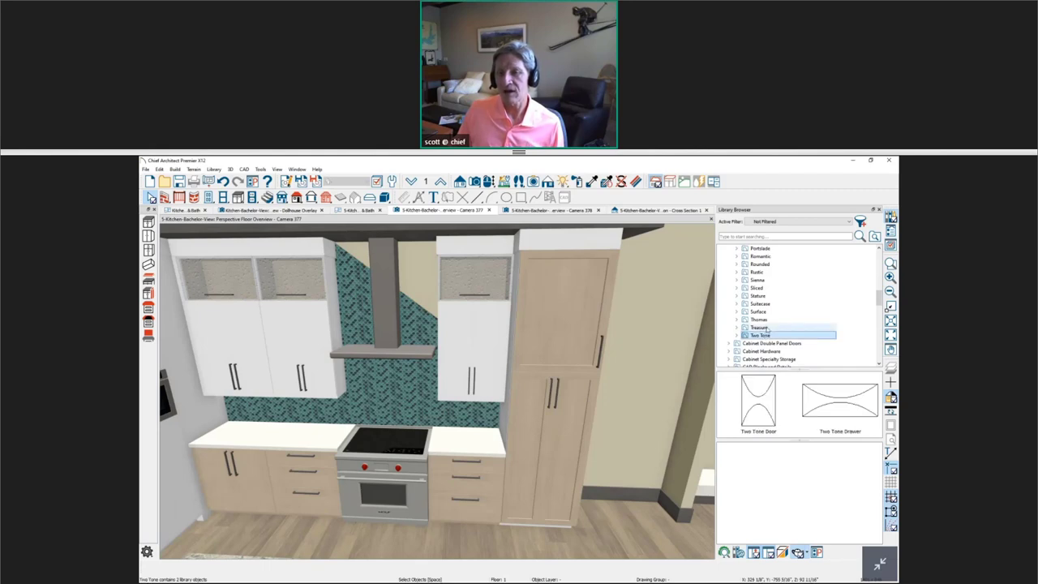
{"action": "key", "text": "Up"}
{"action": "key", "text": "Up"}
{"action": "key", "text": "Up"}
{"action": "key", "text": "Up"}
{"action": "scroll", "coordinate": [789, 292], "scroll_direction": "up", "scroll_amount": 1}
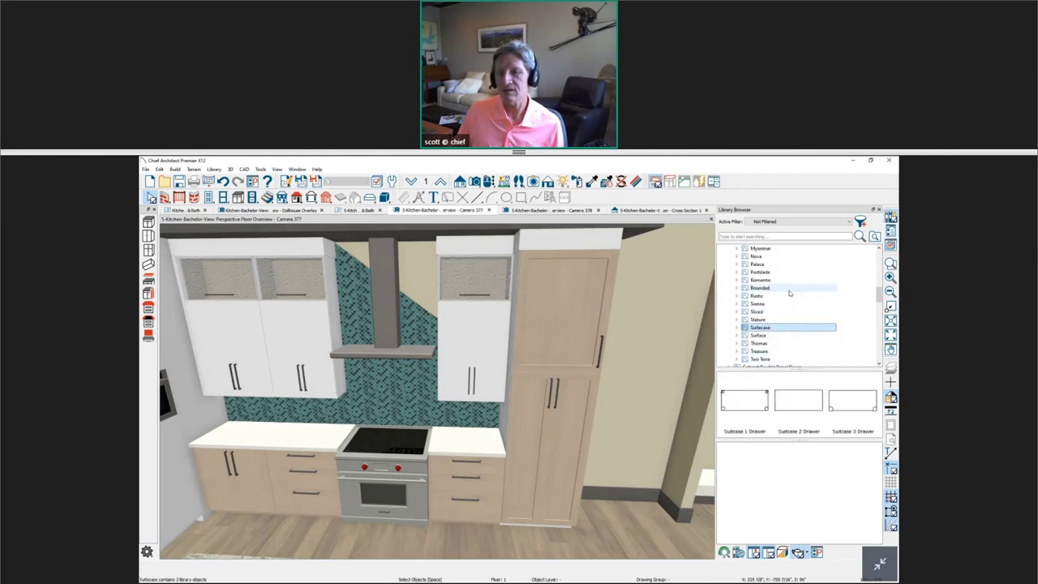
Step: Try a raised panel door from the Rectangular set of Cabinet Double Panel Doors on the tall pantry cabinet
{"action": "scroll", "coordinate": [789, 293], "scroll_direction": "up", "scroll_amount": 5}
{"action": "left_click", "coordinate": [769, 312]}
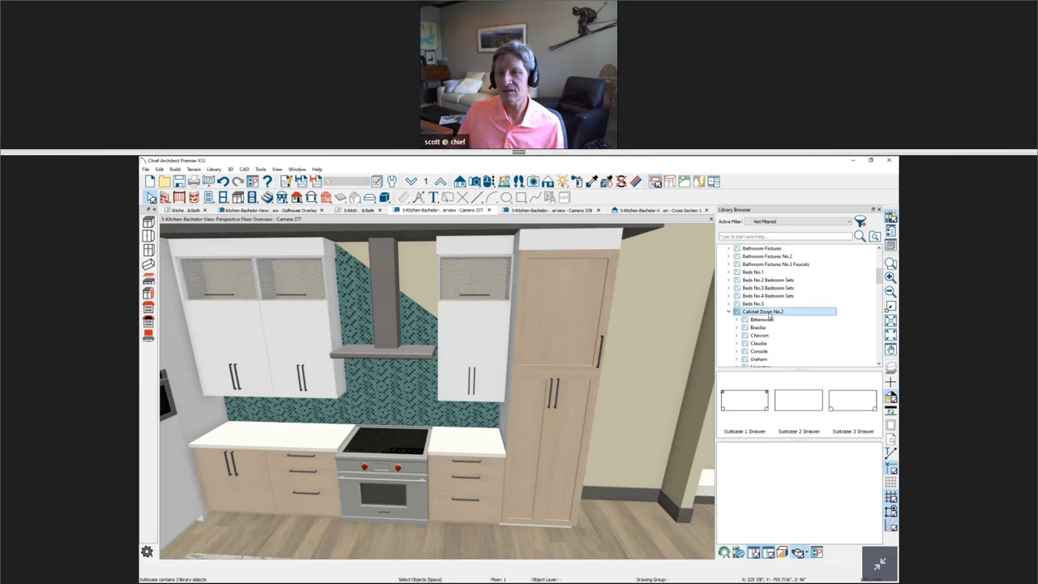
{"action": "key", "text": "Left"}
{"action": "key", "text": "Down"}
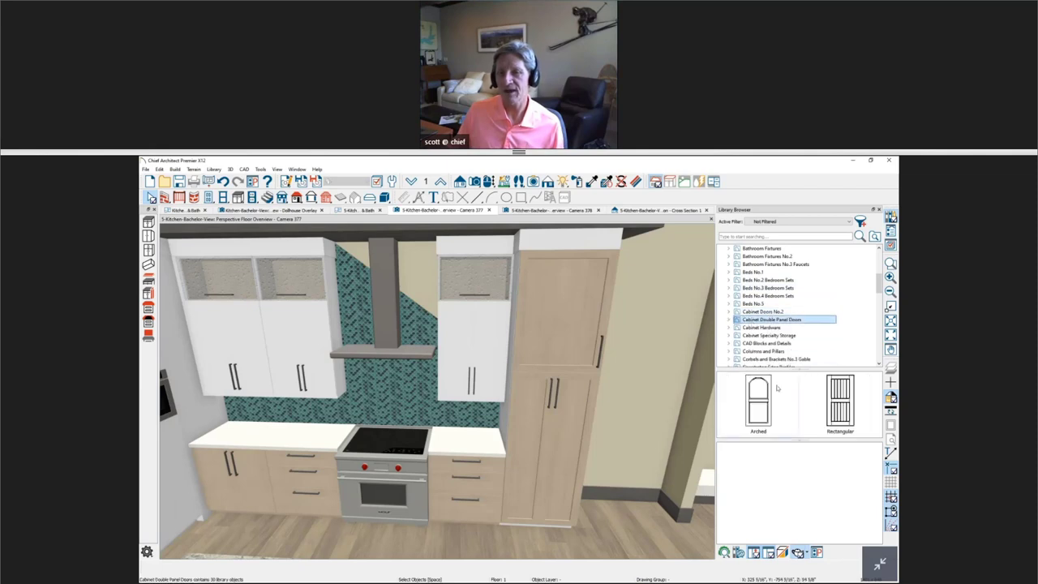
{"action": "double_click", "coordinate": [840, 401]}
{"action": "left_click", "coordinate": [775, 402]}
{"action": "left_click", "coordinate": [596, 406]}
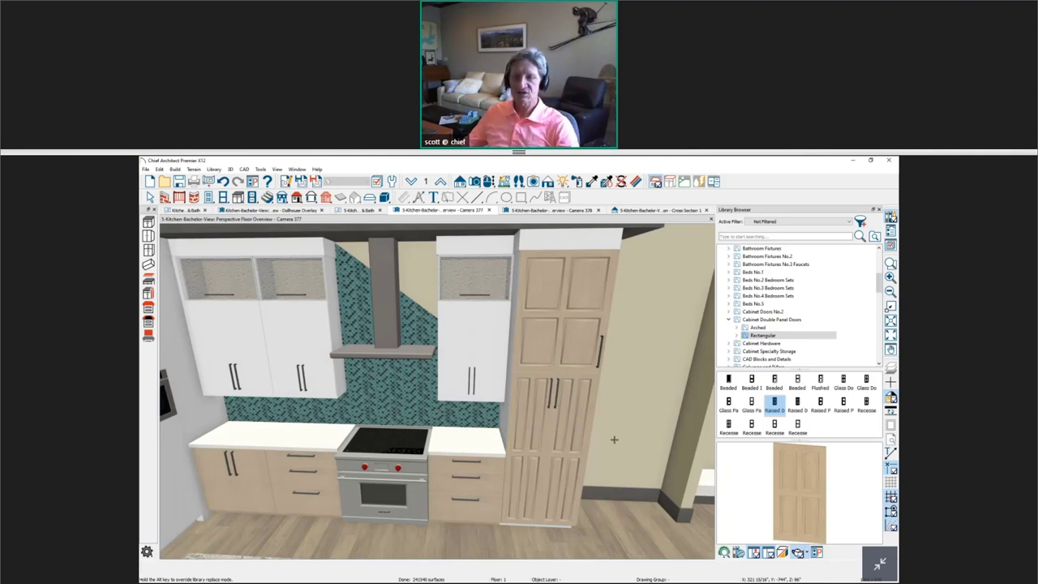
{"action": "left_click", "coordinate": [579, 395]}
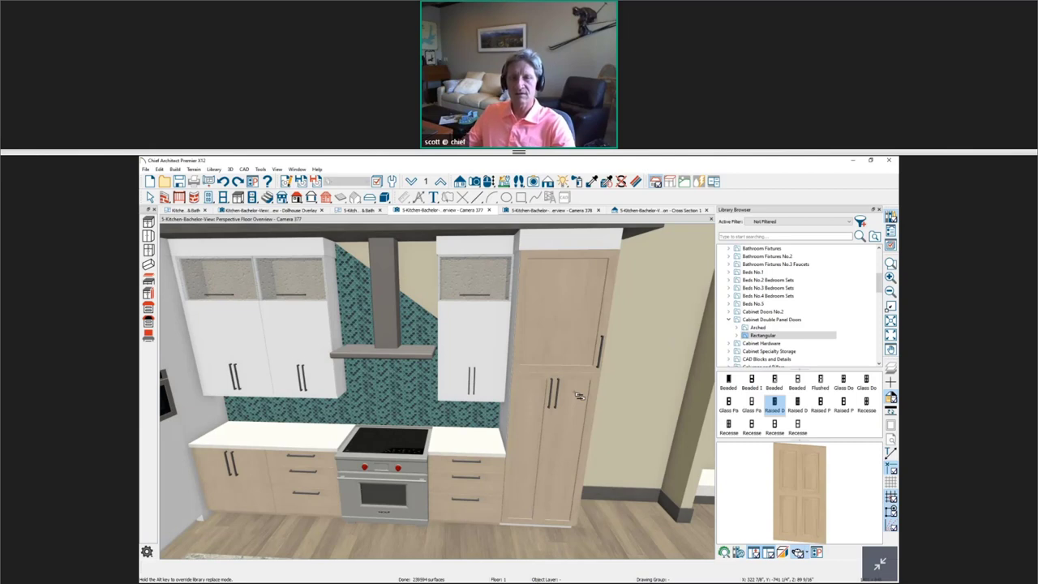
{"action": "key", "text": "space"}
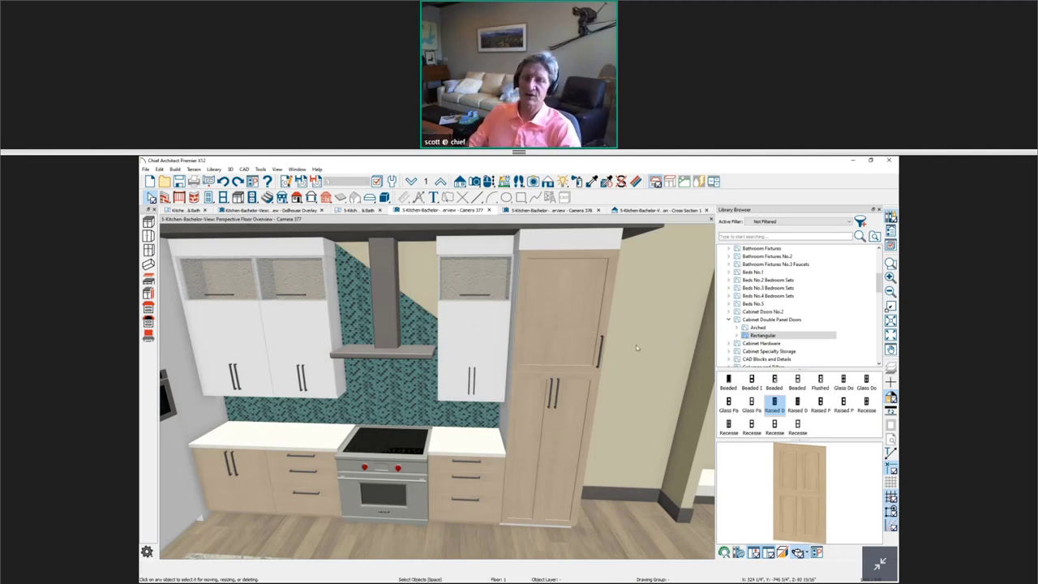
Step: Open the wall elevation of the range wall with the tall pantry cabinet from its camera in the kitchen plan
{"action": "left_click", "coordinate": [185, 210]}
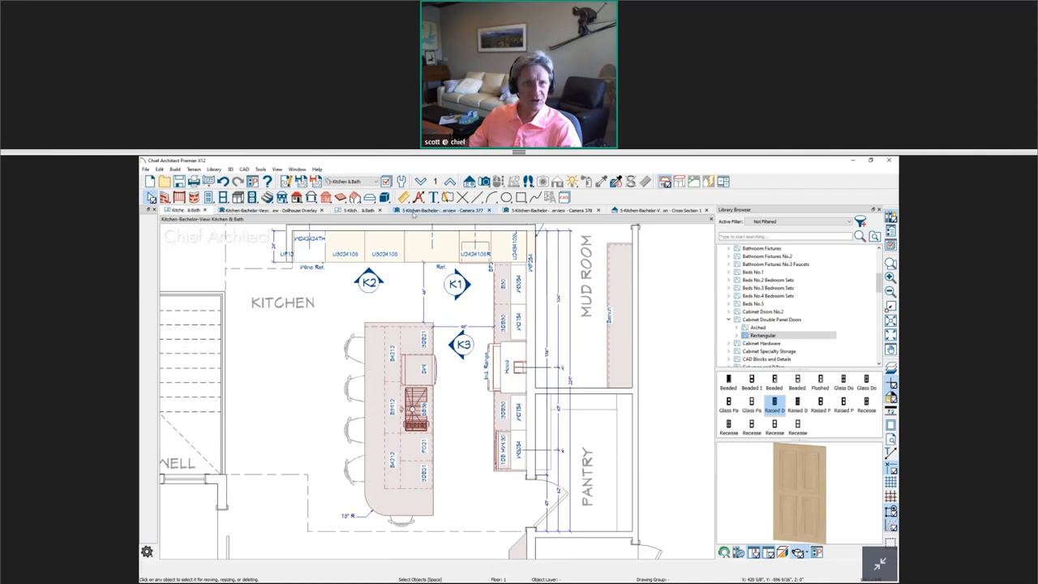
{"action": "left_click", "coordinate": [372, 212]}
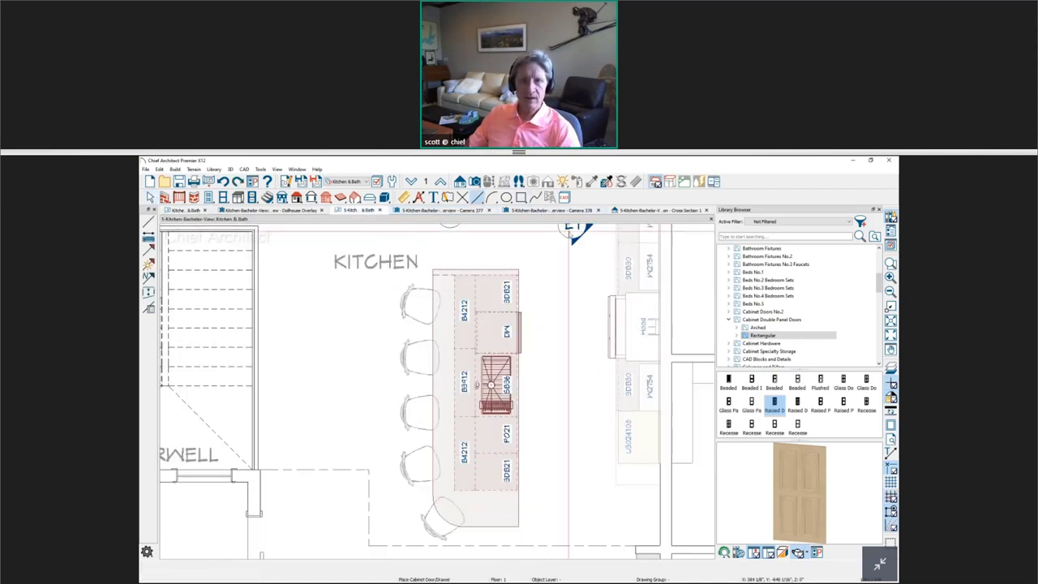
{"action": "left_click", "coordinate": [571, 234]}
{"action": "key", "text": "Return"}
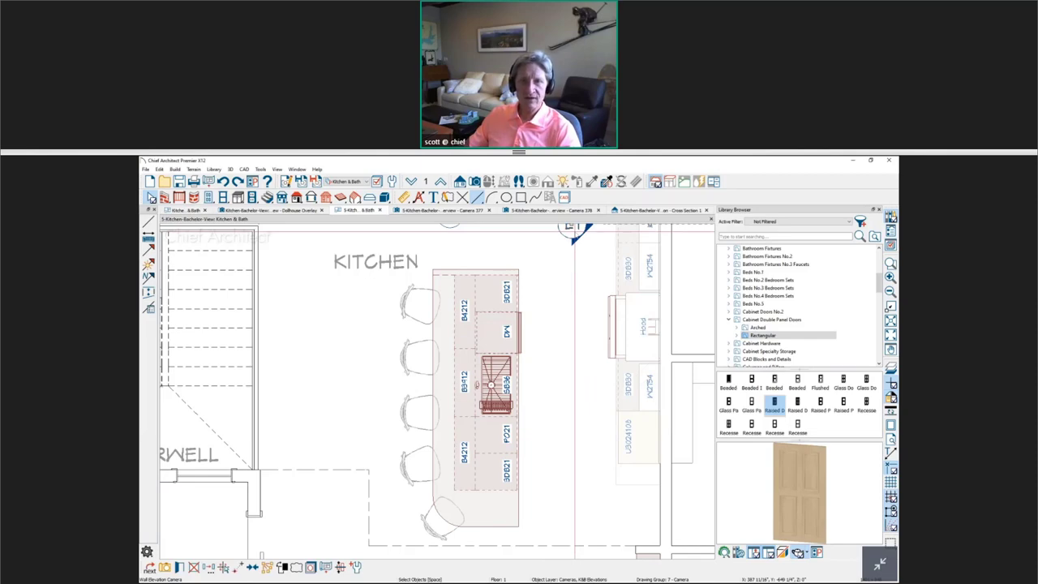
{"action": "scroll", "coordinate": [488, 297], "scroll_direction": "up", "scroll_amount": 5}
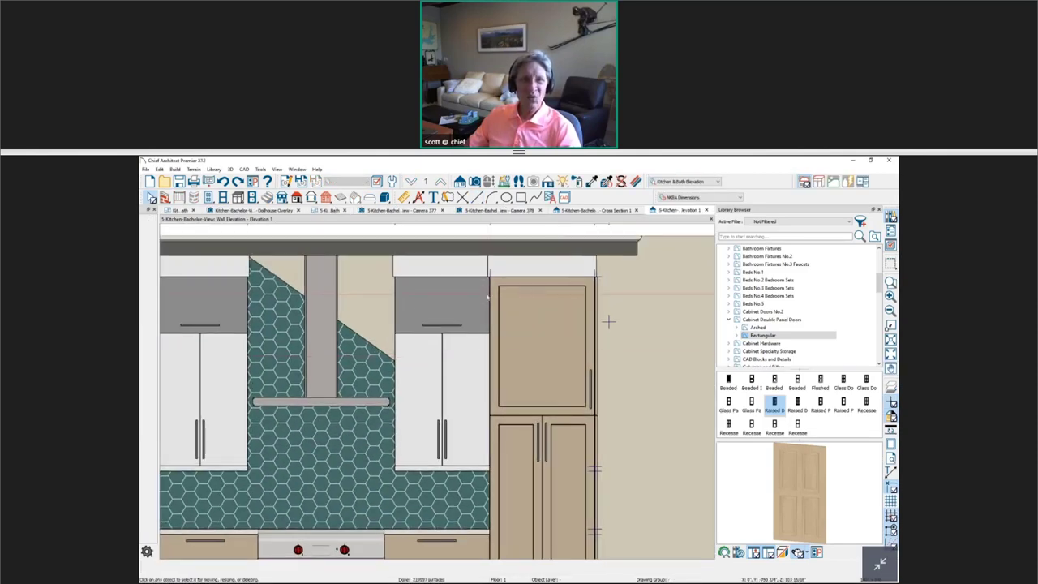
Step: Draw a vertical polyline solid about 34 inches tall down the middle of the pantry's upper door panel and narrow it from one side
{"action": "left_click", "coordinate": [384, 198]}
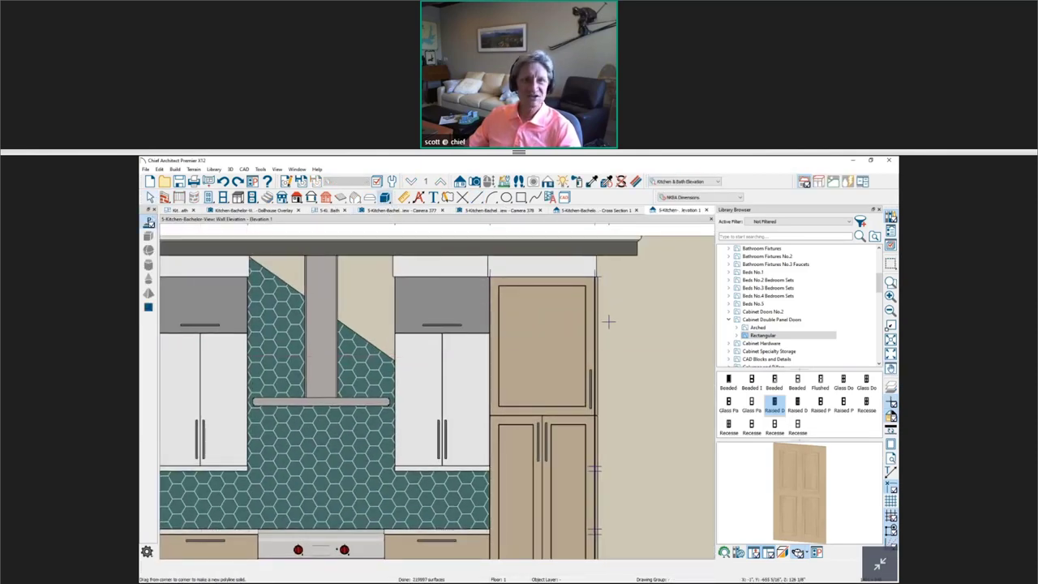
{"action": "left_click_drag", "start_coordinate": [535, 287], "coordinate": [608, 322]}
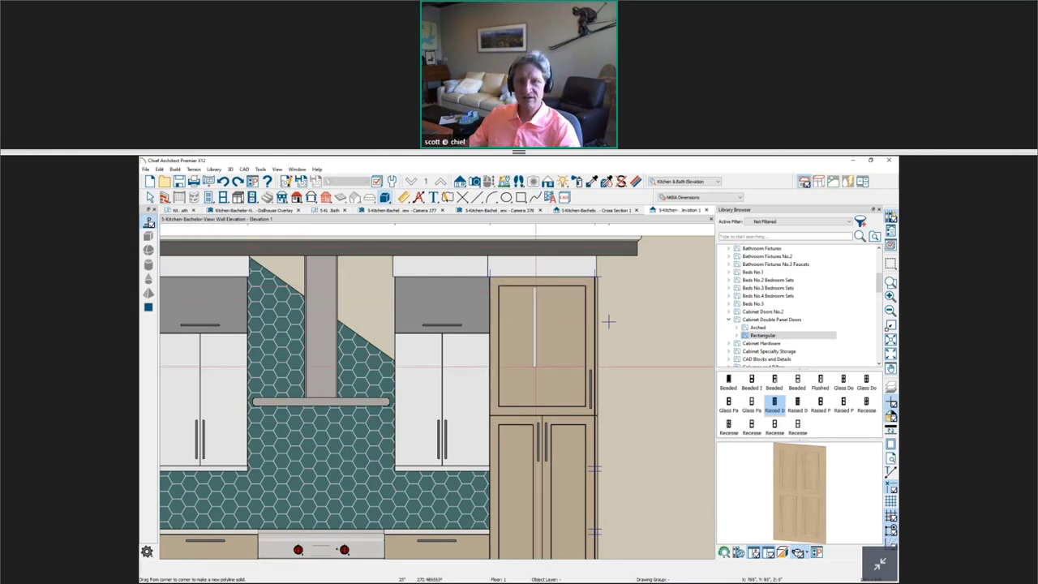
{"action": "left_click_drag", "start_coordinate": [536, 366], "coordinate": [545, 406]}
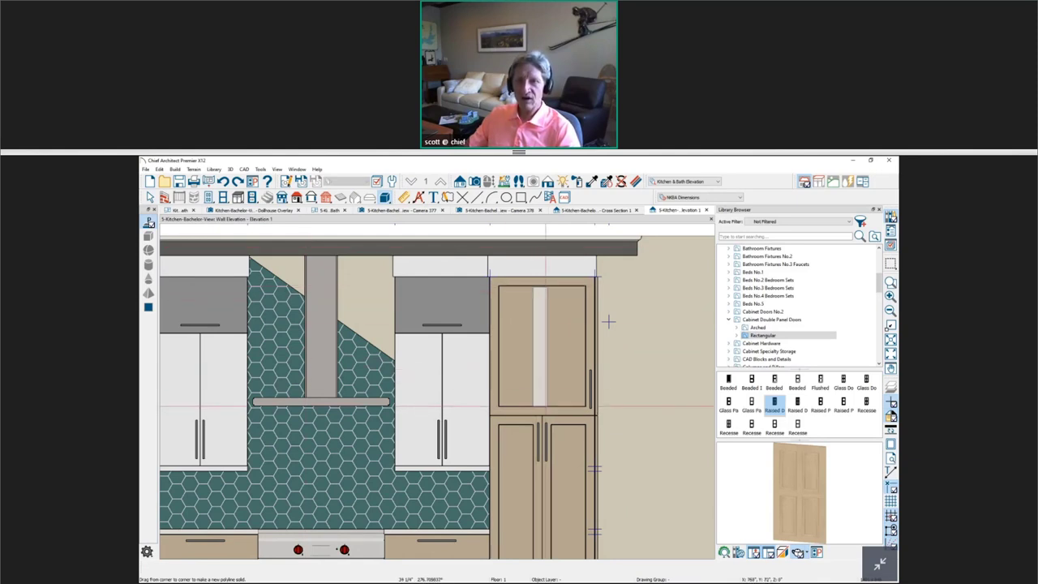
{"action": "left_click_drag", "start_coordinate": [609, 322], "coordinate": [610, 320]}
{"action": "scroll", "coordinate": [609, 320], "scroll_direction": "up", "scroll_amount": 2}
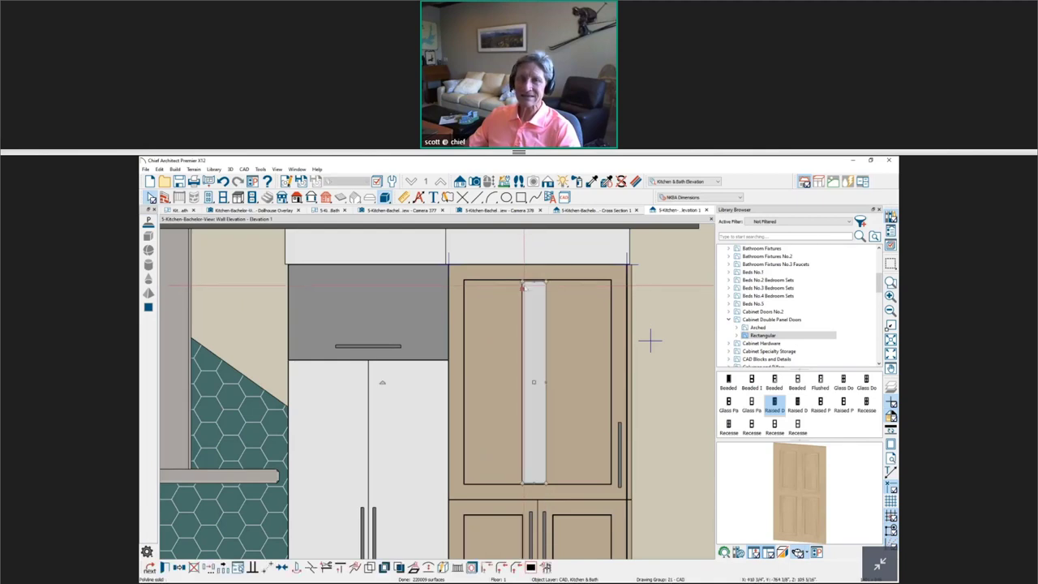
{"action": "left_click_drag", "start_coordinate": [524, 285], "coordinate": [533, 279]}
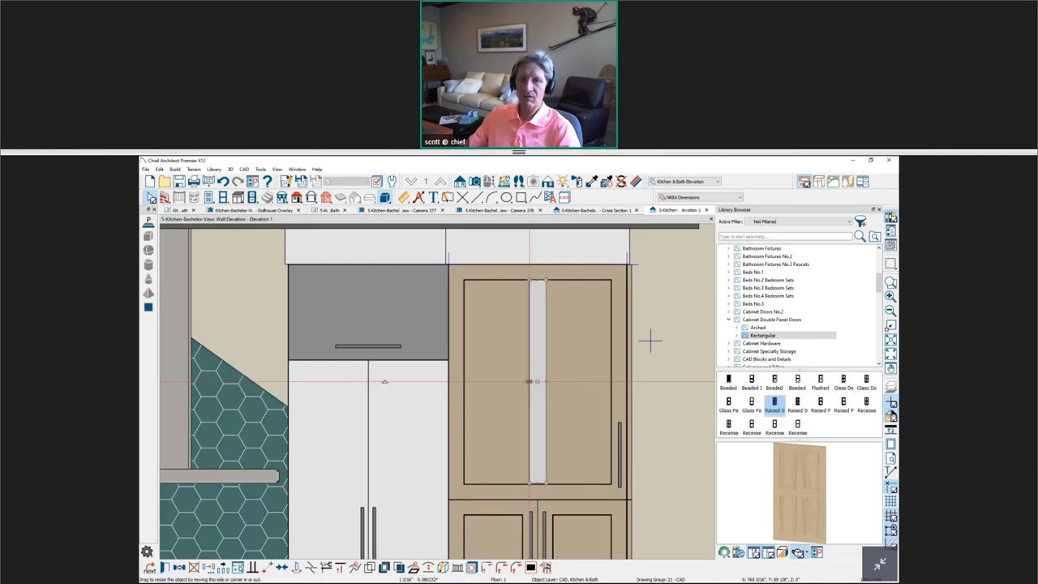
Step: Apply the pantry door's Alder (blonde)-PAINTED: Mocha material to the vertical polyline solid
{"action": "scroll", "coordinate": [629, 403], "scroll_direction": "down", "scroll_amount": 1}
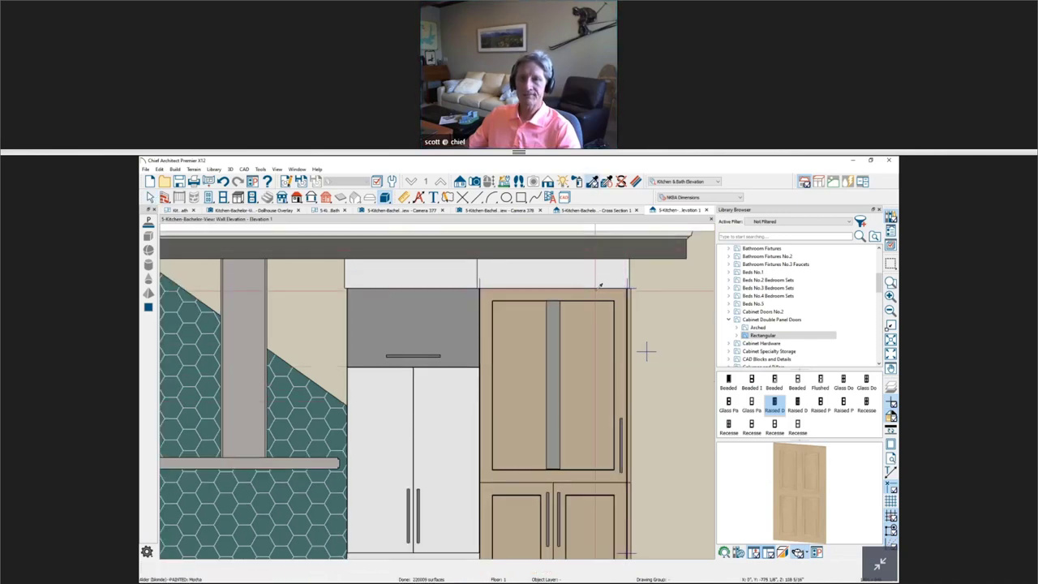
{"action": "left_click", "coordinate": [568, 357]}
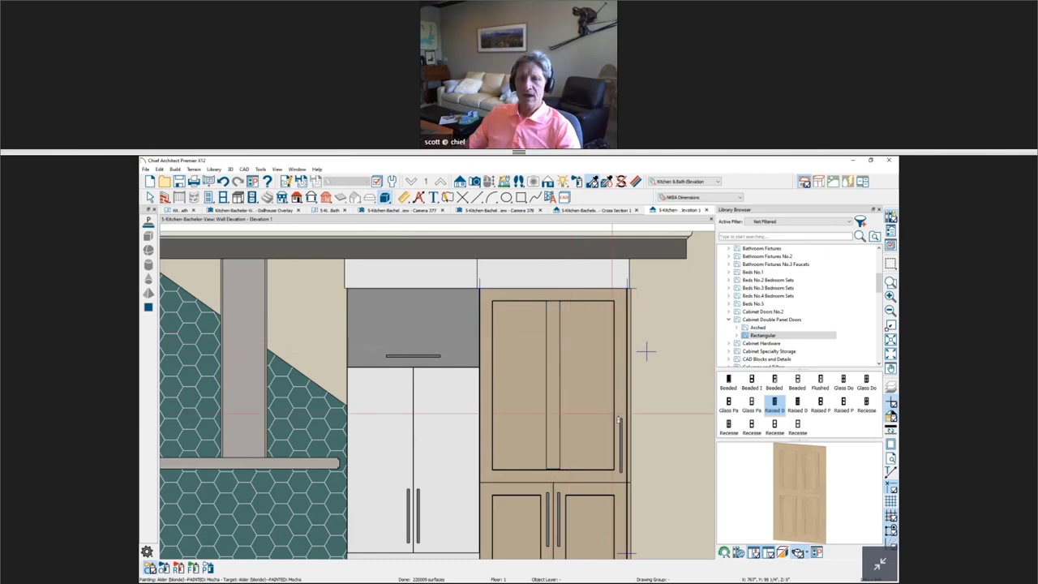
Step: Return to the perspective overview of the kitchen and examine the new divider on the tall pantry's upper door
{"action": "scroll", "coordinate": [553, 396], "scroll_direction": "down", "scroll_amount": 2}
{"action": "scroll", "coordinate": [553, 396], "scroll_direction": "down", "scroll_amount": 1}
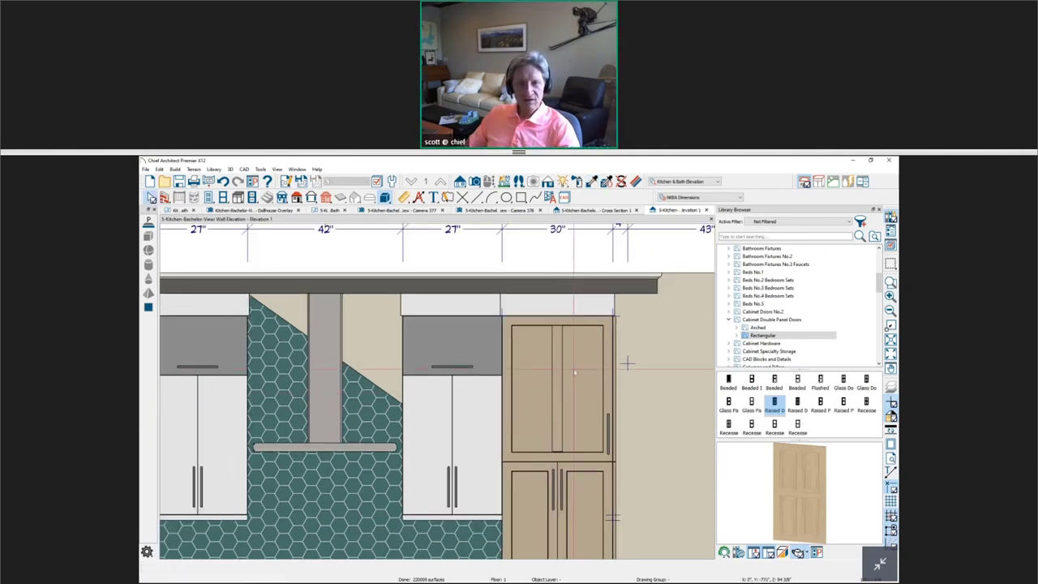
{"action": "left_click", "coordinate": [428, 210]}
{"action": "left_click_drag", "start_coordinate": [503, 389], "coordinate": [545, 387]}
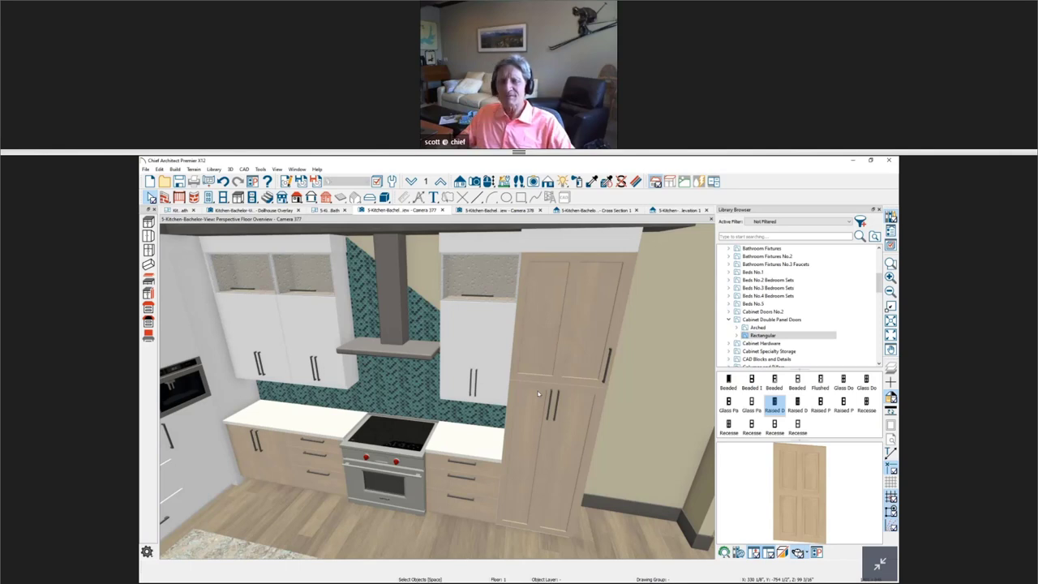
Step: Place a shelf on the bare wall beside the tall pantry cabinet at about the height of its upper door
{"action": "scroll", "coordinate": [466, 417], "scroll_direction": "up", "scroll_amount": 5}
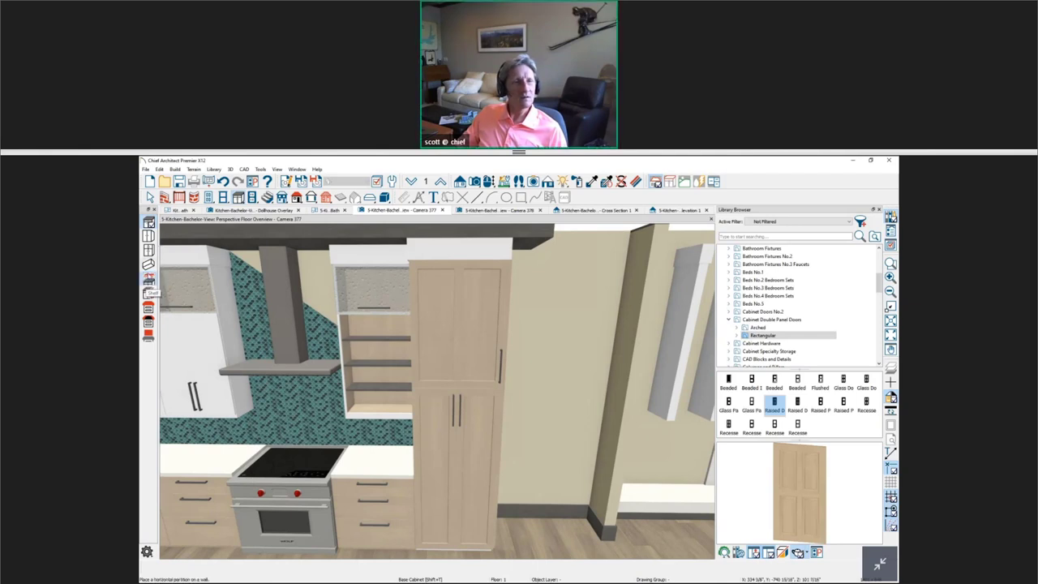
{"action": "left_click", "coordinate": [148, 293]}
{"action": "left_click", "coordinate": [548, 332]}
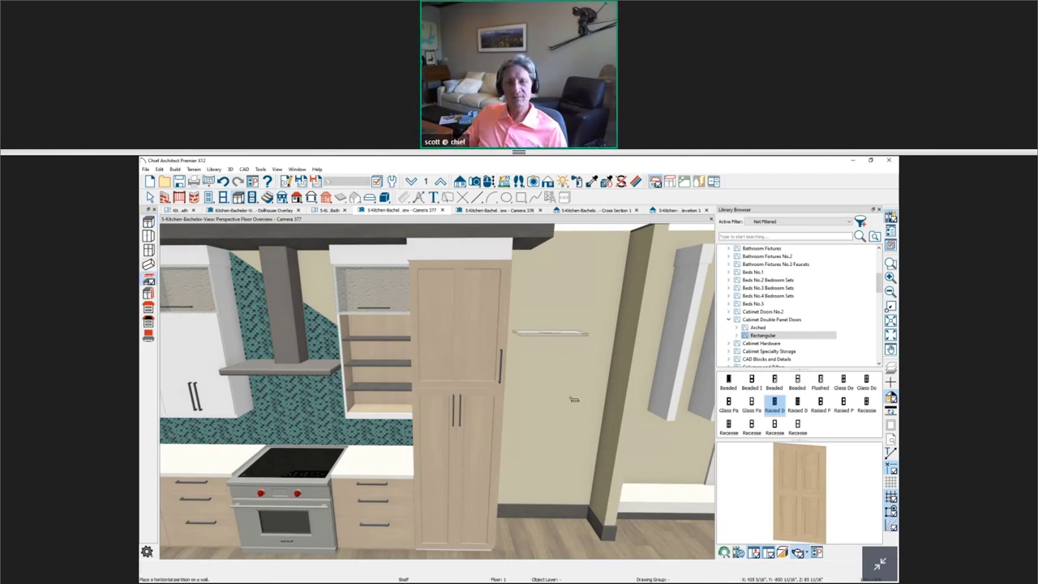
{"action": "key", "text": "Escape"}
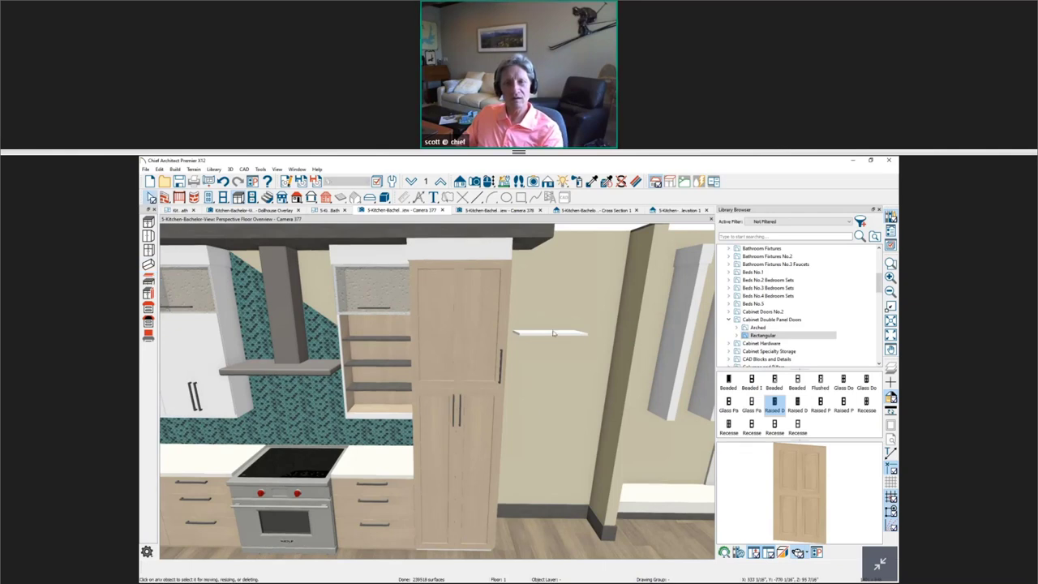
Step: Multiple-copy the wall shelf downward twice with a primary offset of 12 inches for general objects
{"action": "scroll", "coordinate": [563, 347], "scroll_direction": "up", "scroll_amount": 3}
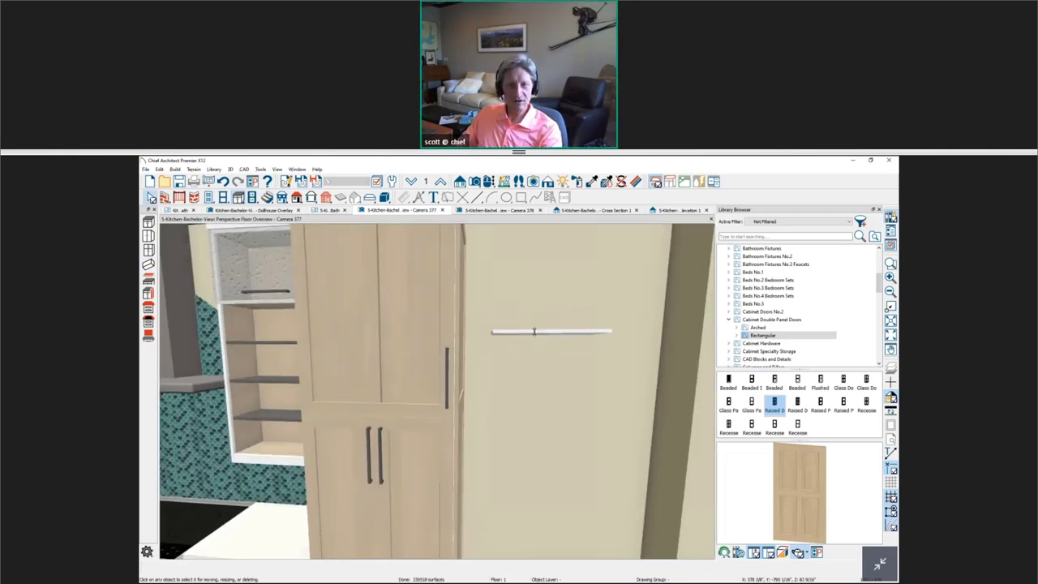
{"action": "left_click", "coordinate": [550, 332]}
{"action": "left_click", "coordinate": [223, 567]}
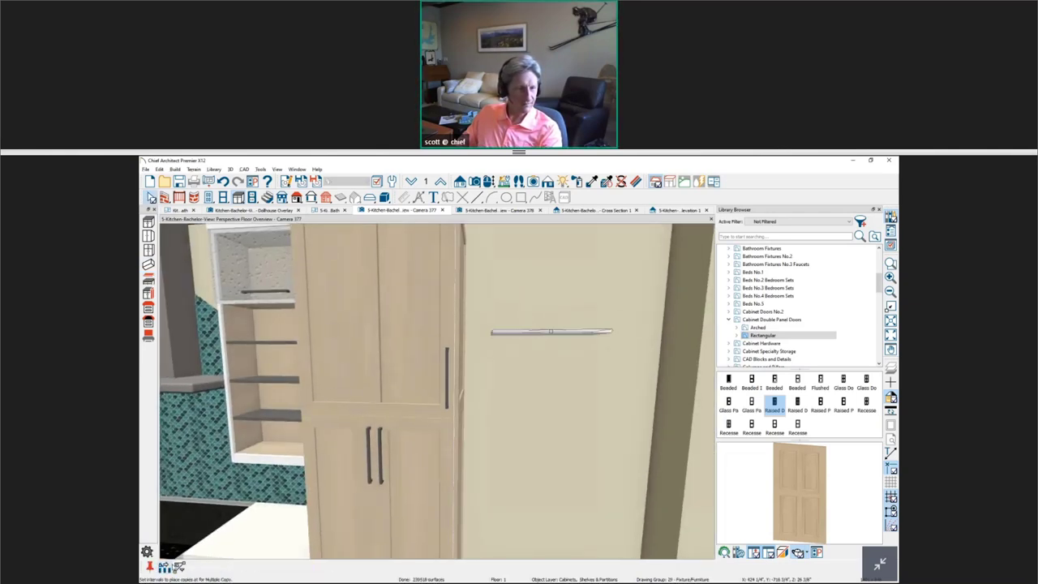
{"action": "key", "text": "Tab"}
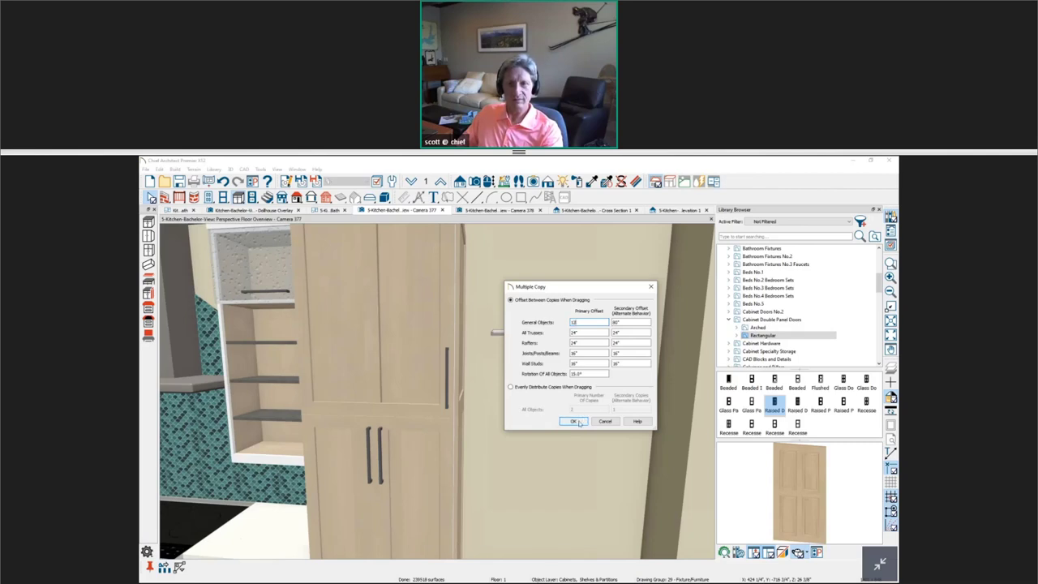
{"action": "left_click", "coordinate": [574, 419]}
{"action": "left_click_drag", "start_coordinate": [554, 334], "coordinate": [558, 458]}
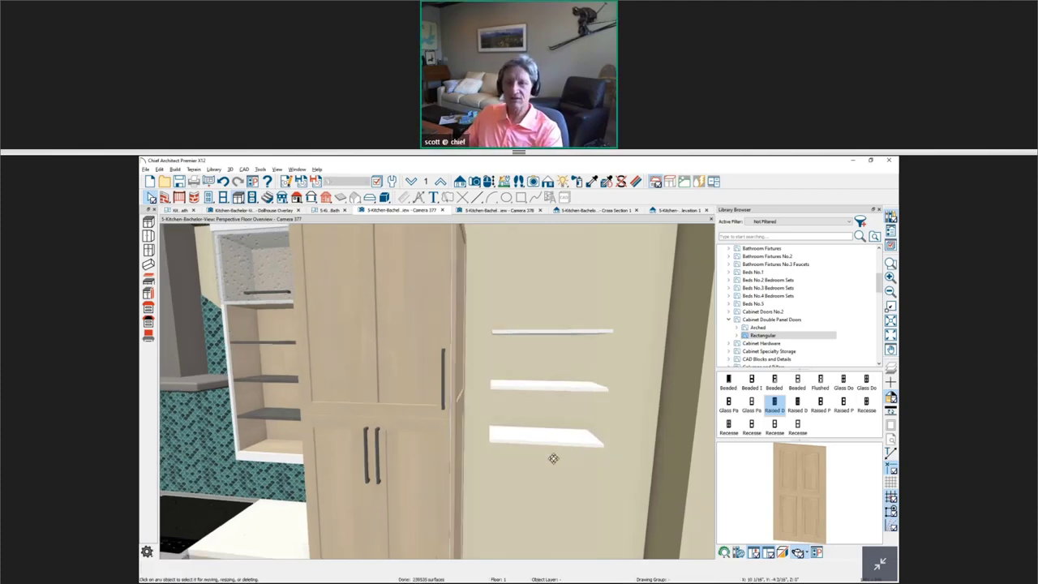
{"action": "middle_click_drag", "start_coordinate": [553, 459], "coordinate": [524, 445]}
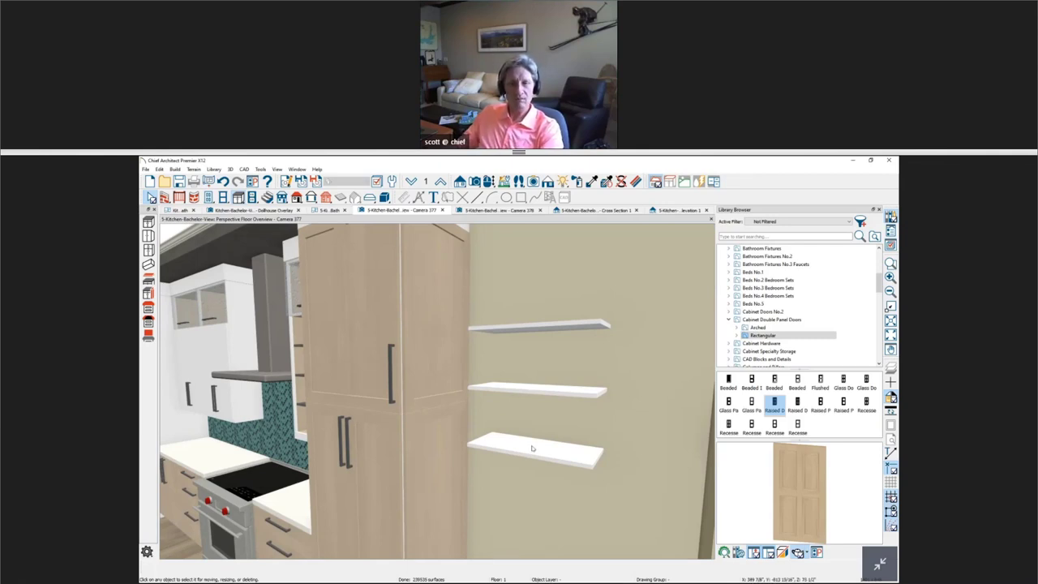
{"action": "left_click", "coordinate": [533, 448]}
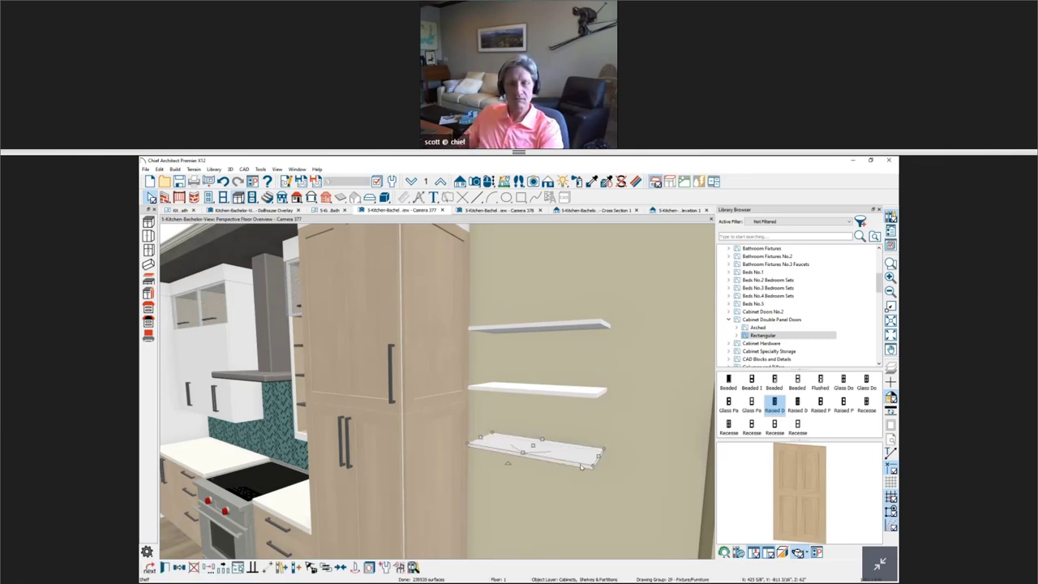
{"action": "key", "text": "Escape"}
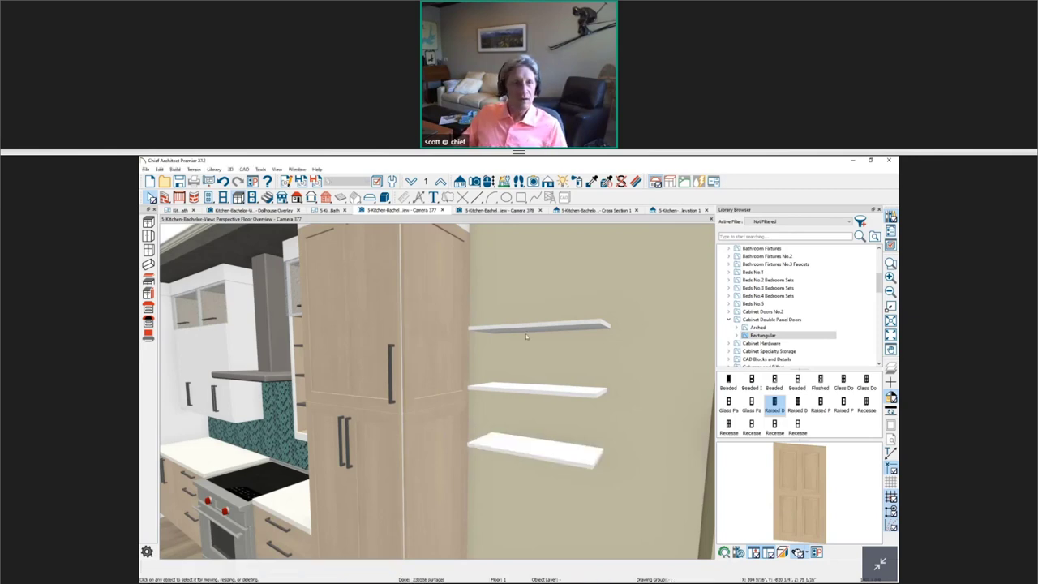
Step: Search the library for "puck" and choose the Puck light
{"action": "left_click", "coordinate": [754, 236]}
{"action": "type", "text": "pulls"}
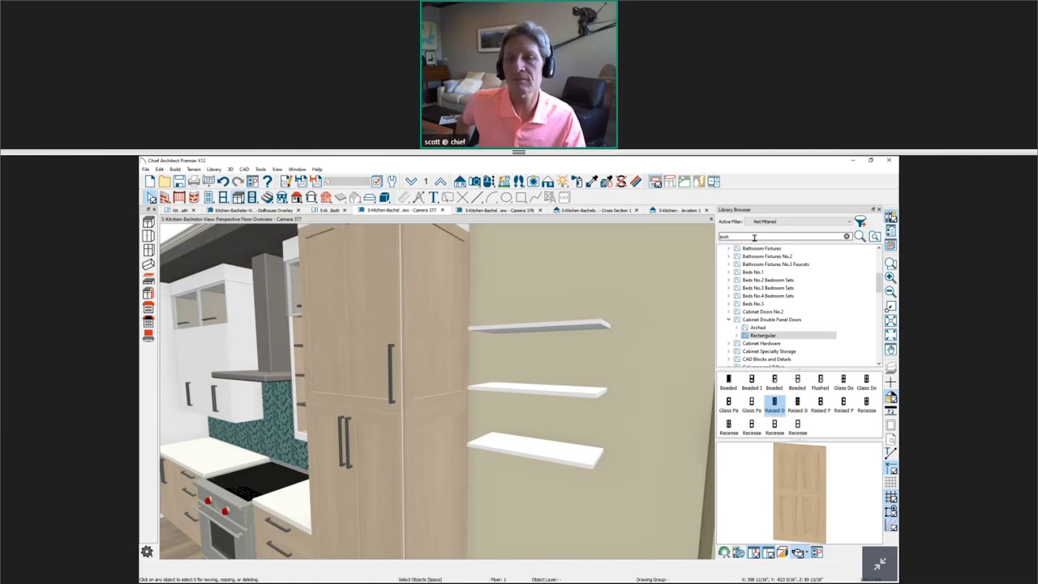
{"action": "key", "text": "Return"}
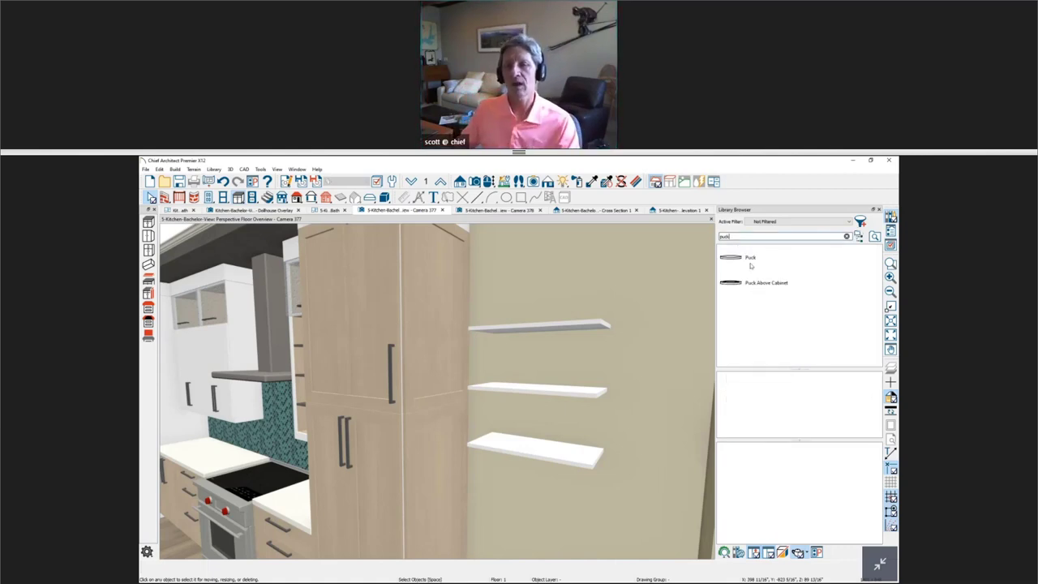
{"action": "left_click", "coordinate": [752, 258]}
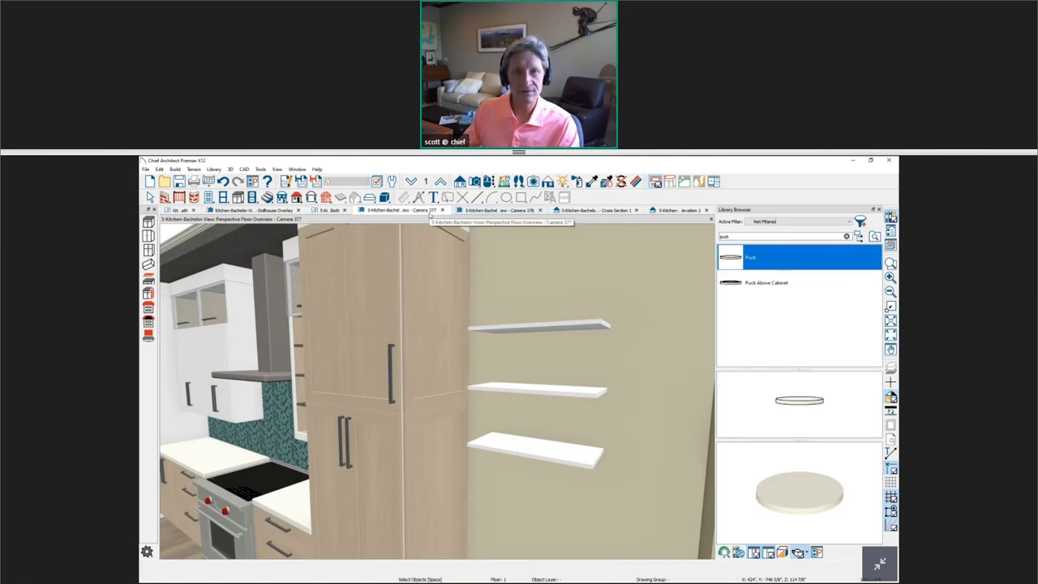
Step: Switch to the floor plan and activate the Electrical plan view at the area with the wall shelves
{"action": "left_click", "coordinate": [333, 211]}
{"action": "scroll", "coordinate": [523, 381], "scroll_direction": "up", "scroll_amount": 1}
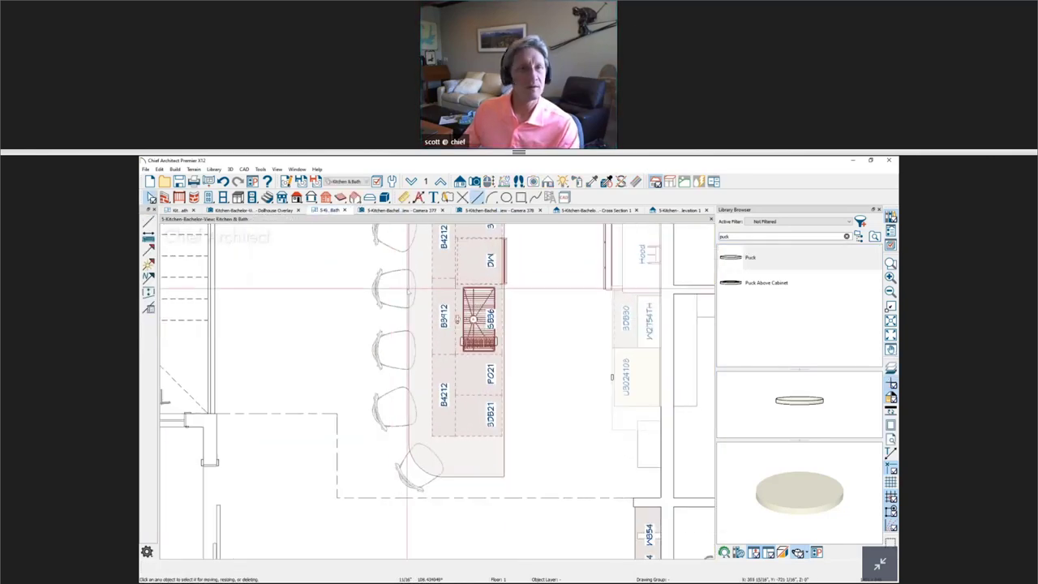
{"action": "left_click", "coordinate": [347, 181]}
{"action": "left_click", "coordinate": [350, 213]}
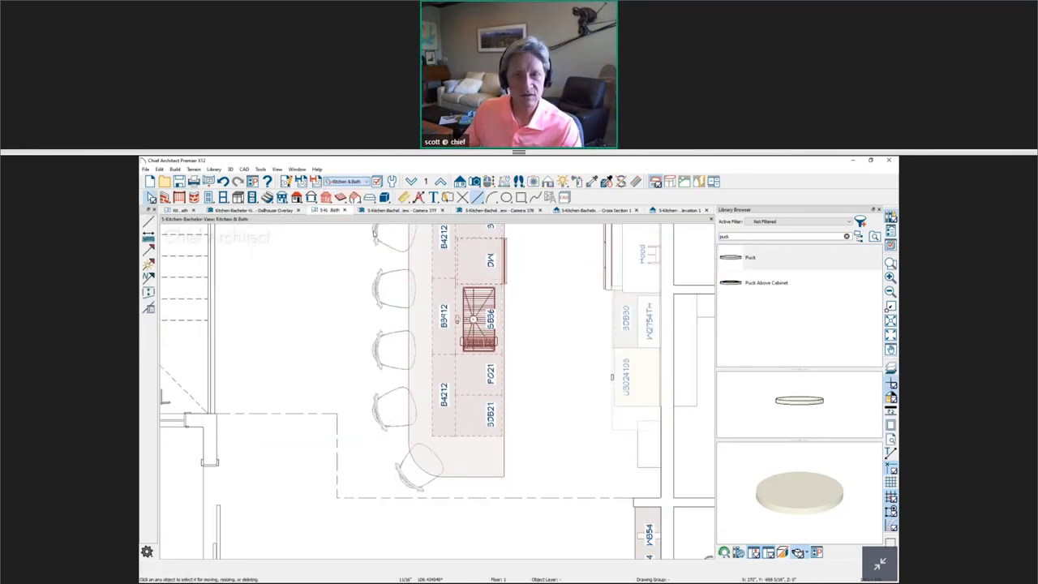
{"action": "scroll", "coordinate": [593, 352], "scroll_direction": "up", "scroll_amount": 4}
{"action": "scroll", "coordinate": [600, 355], "scroll_direction": "up", "scroll_amount": 1}
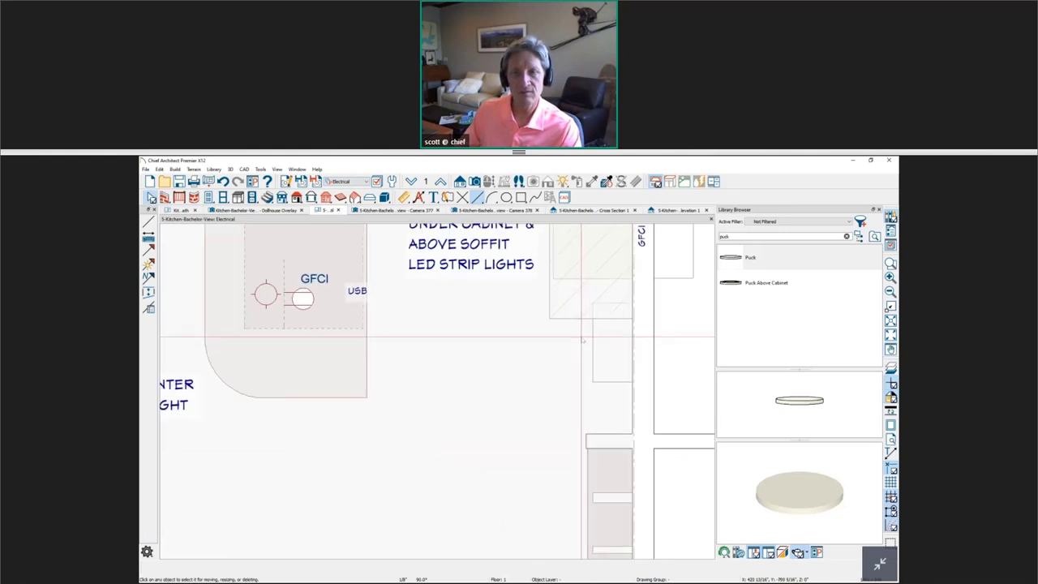
Step: Select the three stacked wall shelves together in plan and move them along the wall, clear of the soffit
{"action": "left_click", "coordinate": [617, 317]}
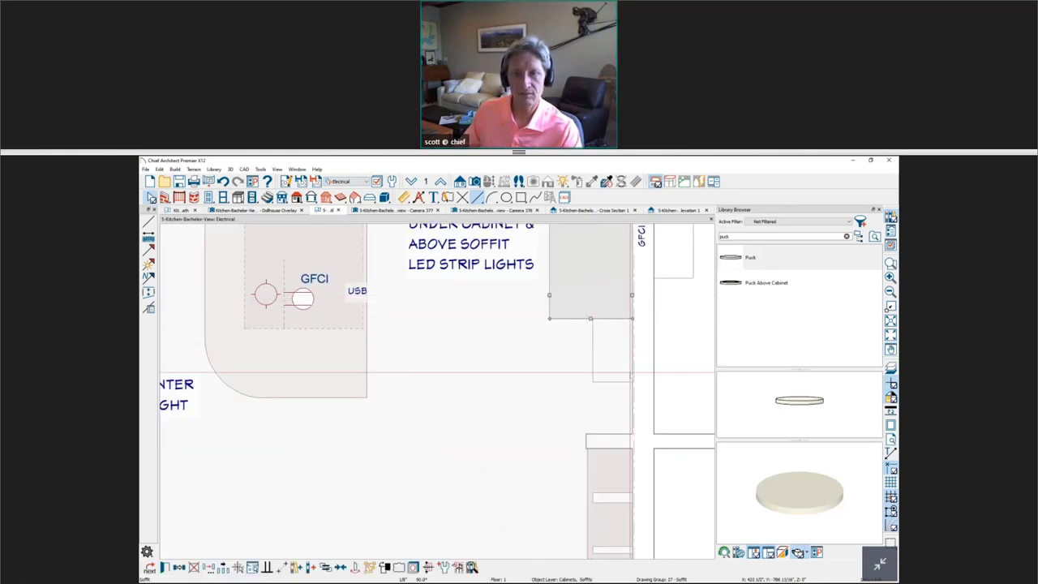
{"action": "left_click", "coordinate": [576, 332]}
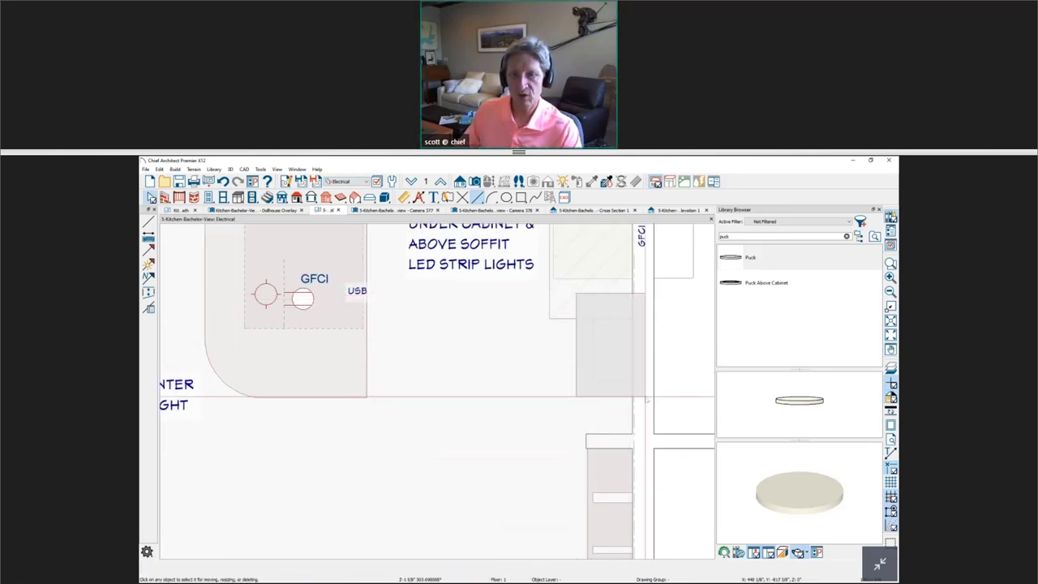
{"action": "left_click", "coordinate": [613, 345]}
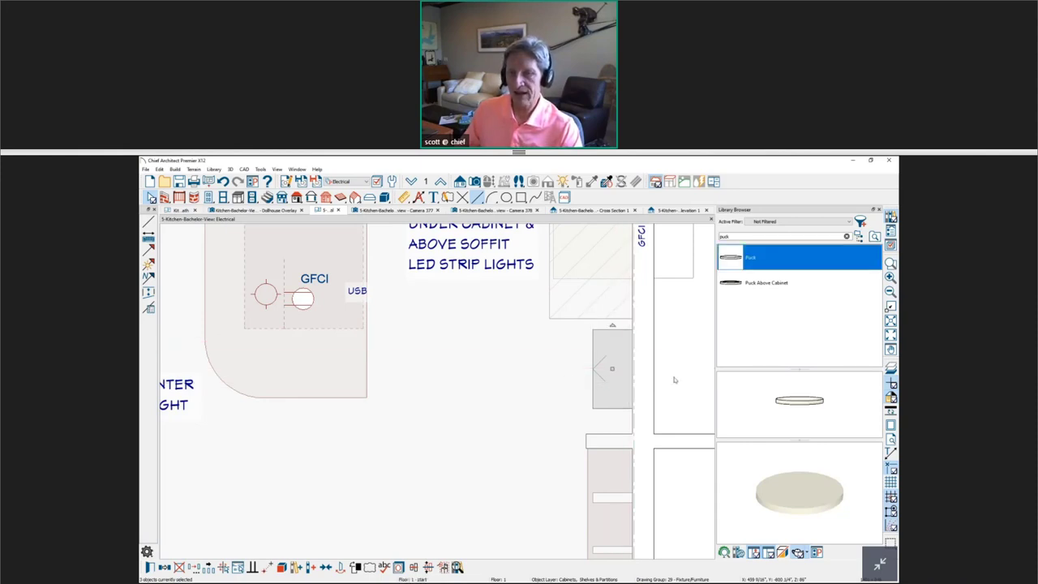
Step: Place a Puck light beside the shelves in plan and lower it near the lowest shelf in the perspective view
{"action": "left_click", "coordinate": [787, 414]}
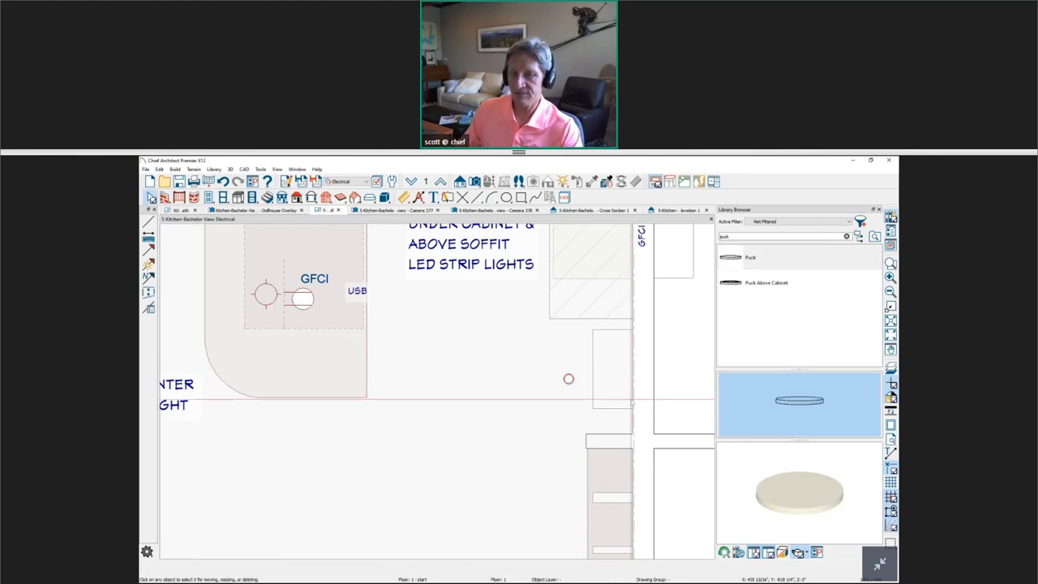
{"action": "key", "text": "ctrl+Tab"}
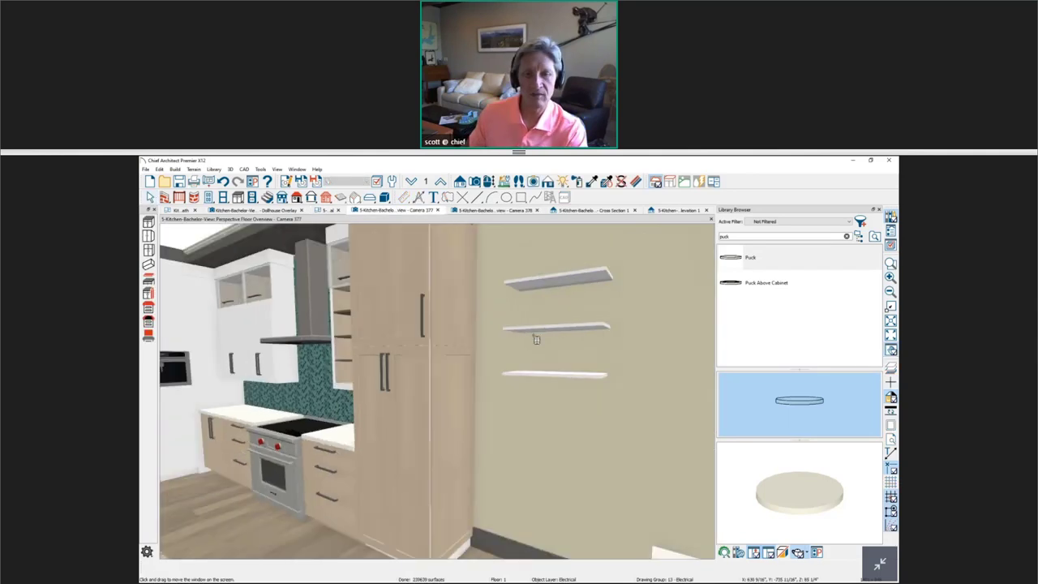
{"action": "middle_click_drag", "start_coordinate": [536, 339], "coordinate": [540, 494]}
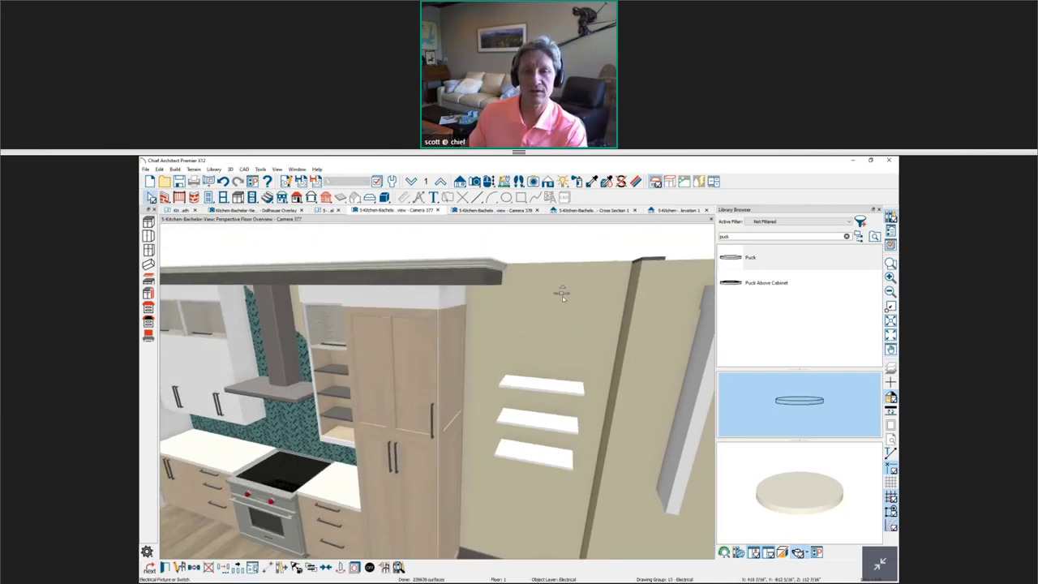
{"action": "left_click", "coordinate": [563, 294]}
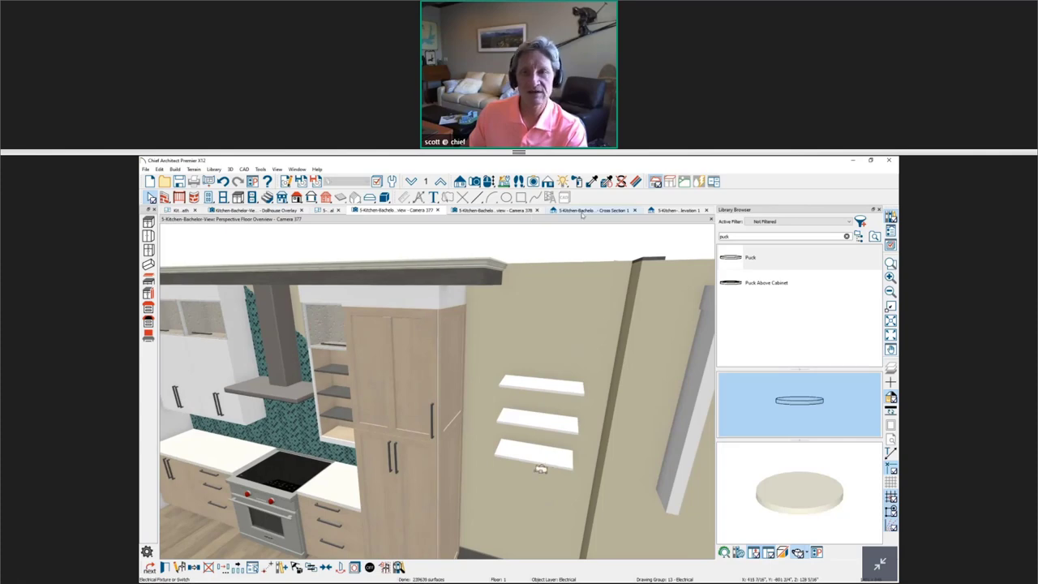
Step: Move the puck light to the underside of the lowest shelf, near its middle, in the wall elevation
{"action": "left_click", "coordinate": [677, 210]}
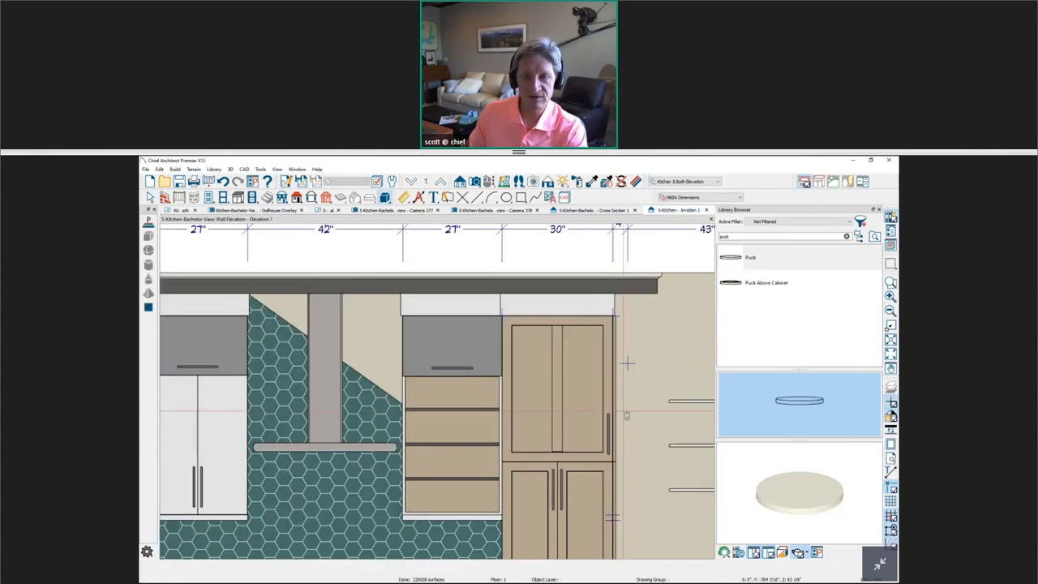
{"action": "scroll", "coordinate": [579, 448], "scroll_direction": "up", "scroll_amount": 5}
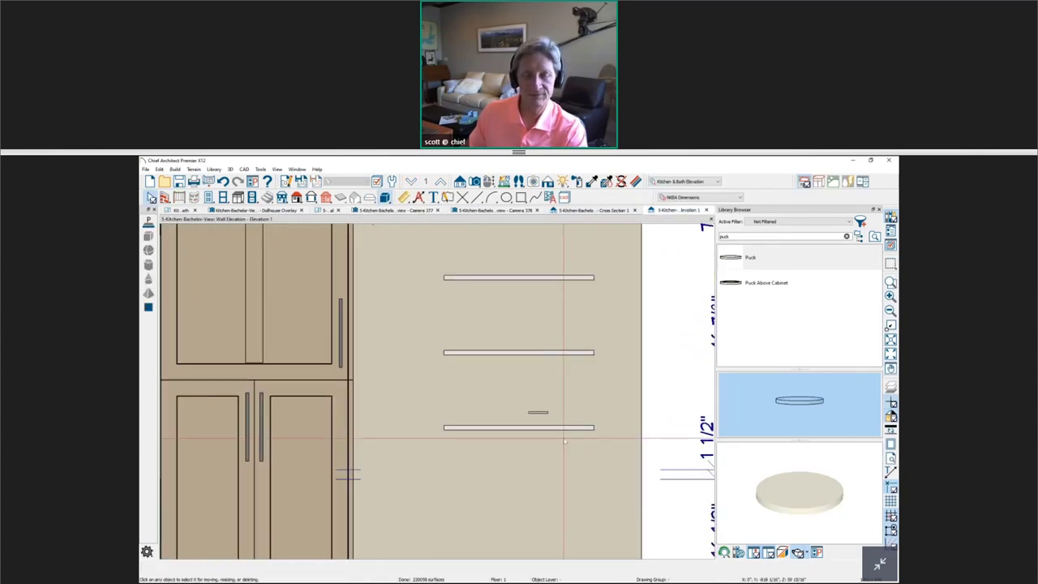
{"action": "scroll", "coordinate": [579, 449], "scroll_direction": "up", "scroll_amount": 2}
{"action": "left_click", "coordinate": [504, 429]}
{"action": "left_click_drag", "start_coordinate": [504, 429], "coordinate": [502, 428]}
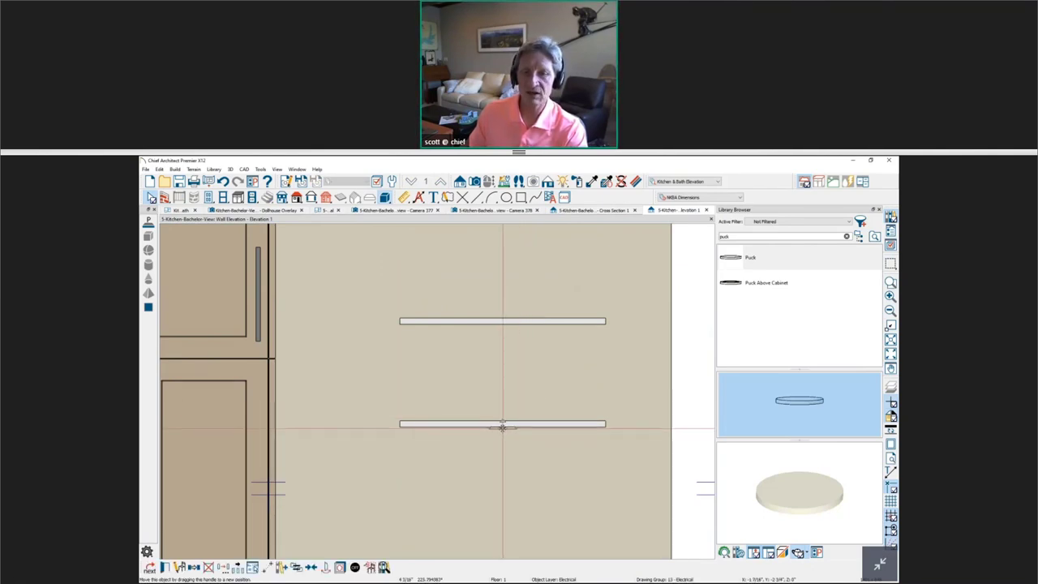
Step: Multiple-copy the puck light upward so that one sits beneath each of the two upper shelves
{"action": "left_click", "coordinate": [456, 455]}
{"action": "scroll", "coordinate": [456, 454], "scroll_direction": "down", "scroll_amount": 1}
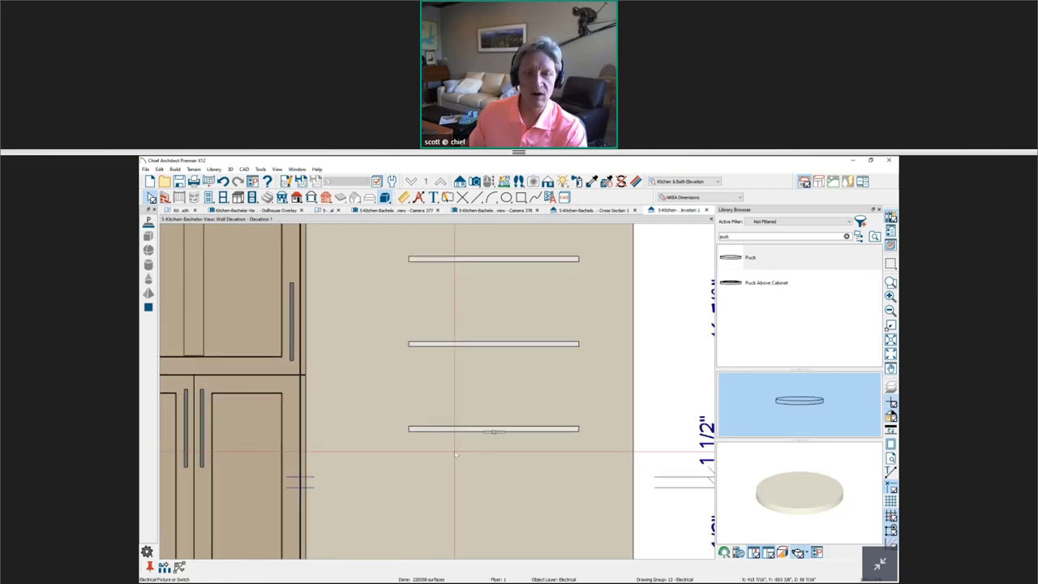
{"action": "scroll", "coordinate": [456, 454], "scroll_direction": "down", "scroll_amount": 1}
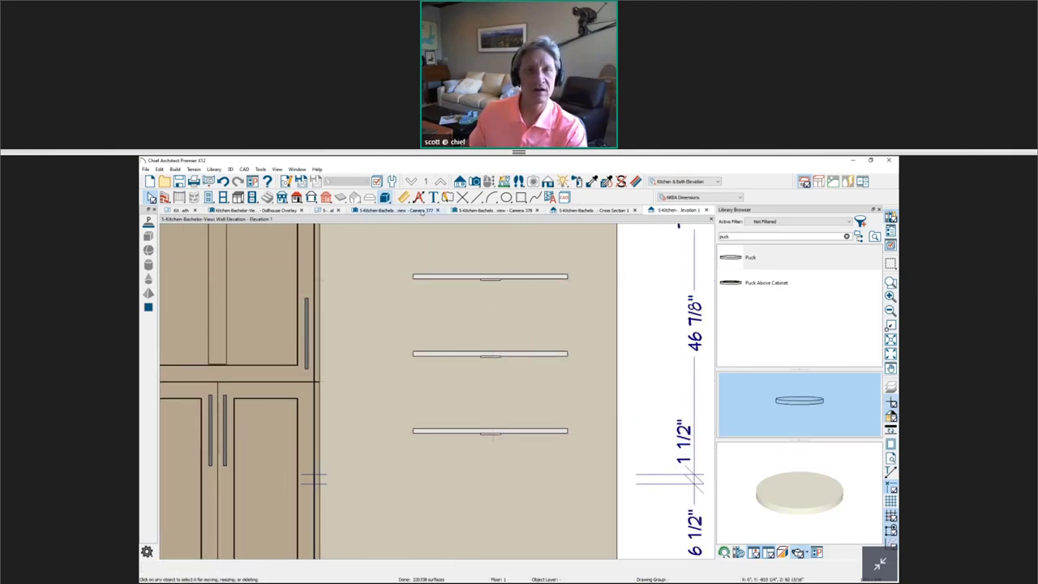
Step: Shift the three puck lights together toward the wall under the shelves in the electrical plan and check them in the second perspective view
{"action": "left_click", "coordinate": [395, 211]}
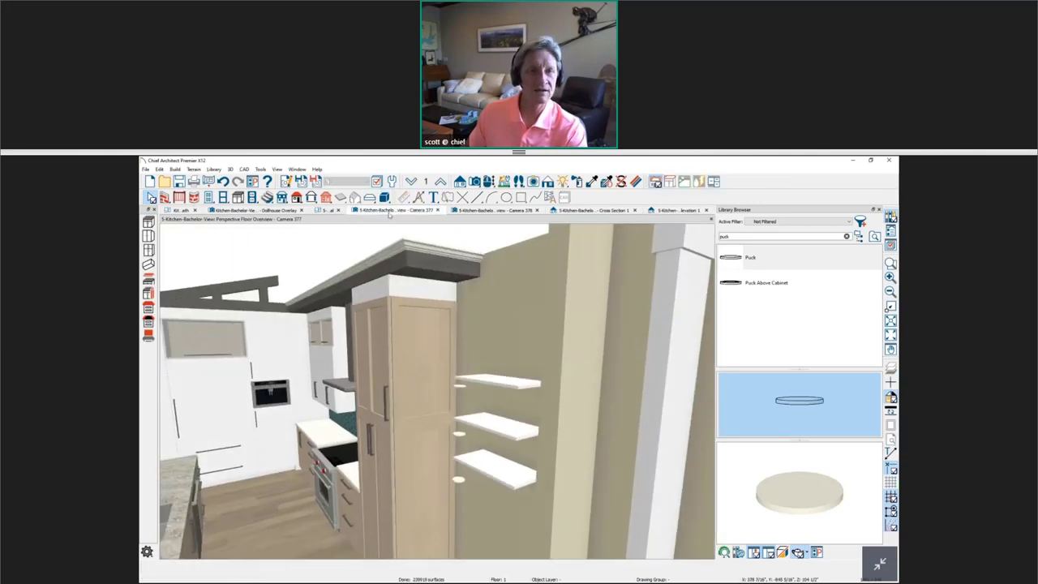
{"action": "left_click", "coordinate": [327, 210]}
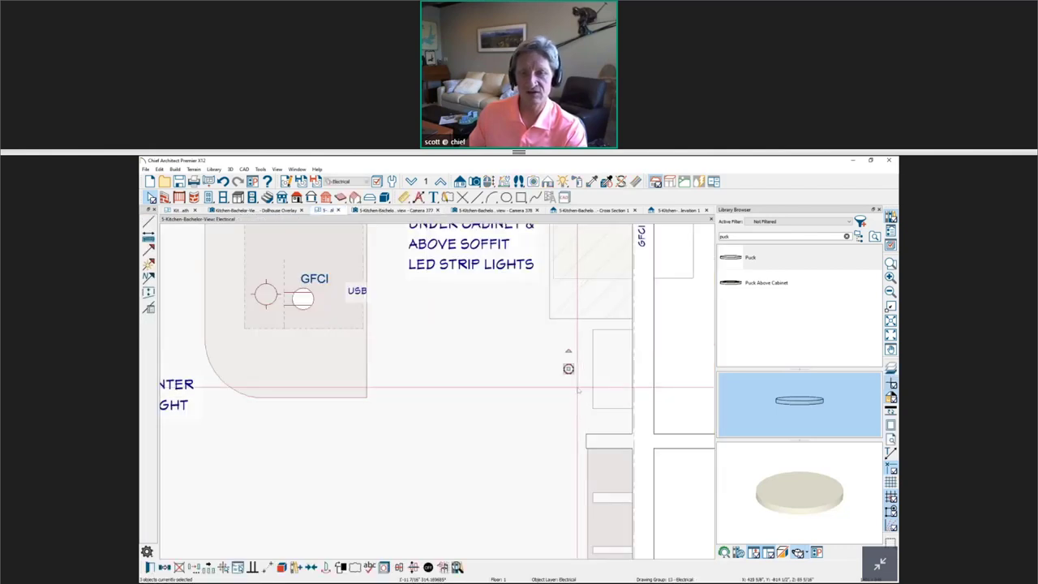
{"action": "left_click_drag", "start_coordinate": [571, 369], "coordinate": [602, 369]}
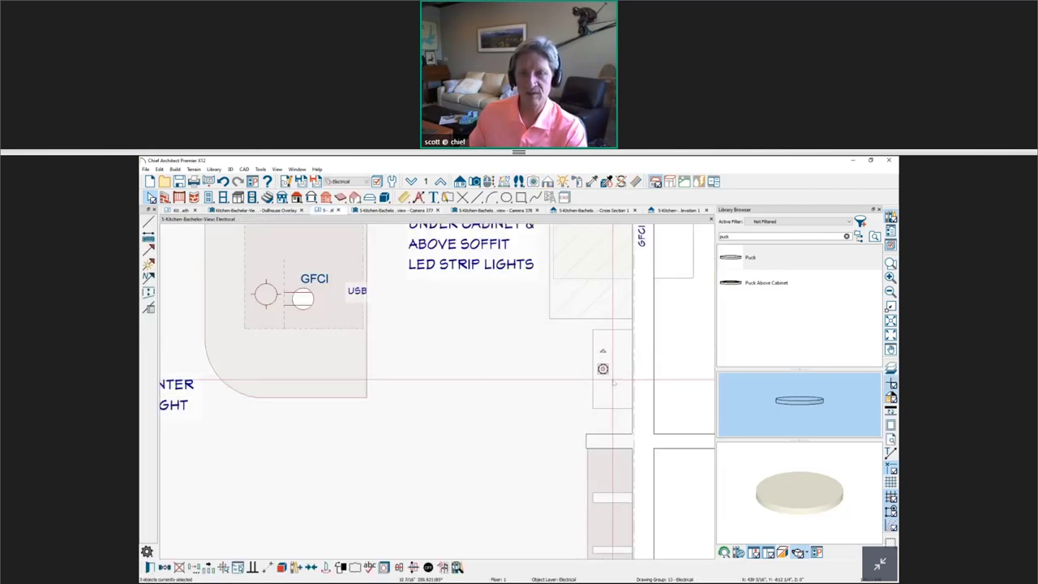
{"action": "left_click", "coordinate": [495, 210]}
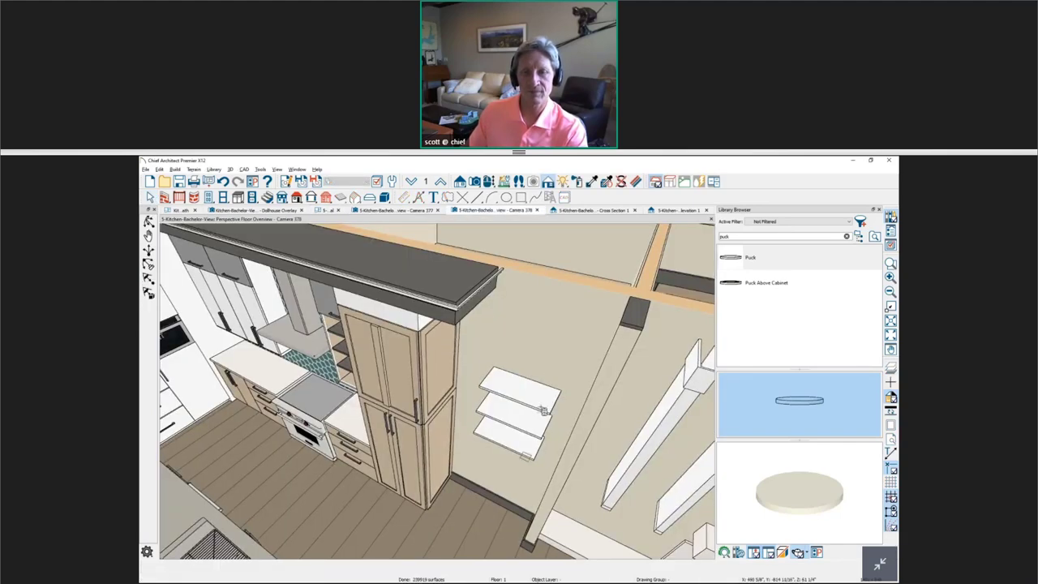
{"action": "middle_click_drag", "start_coordinate": [531, 244], "coordinate": [547, 415]}
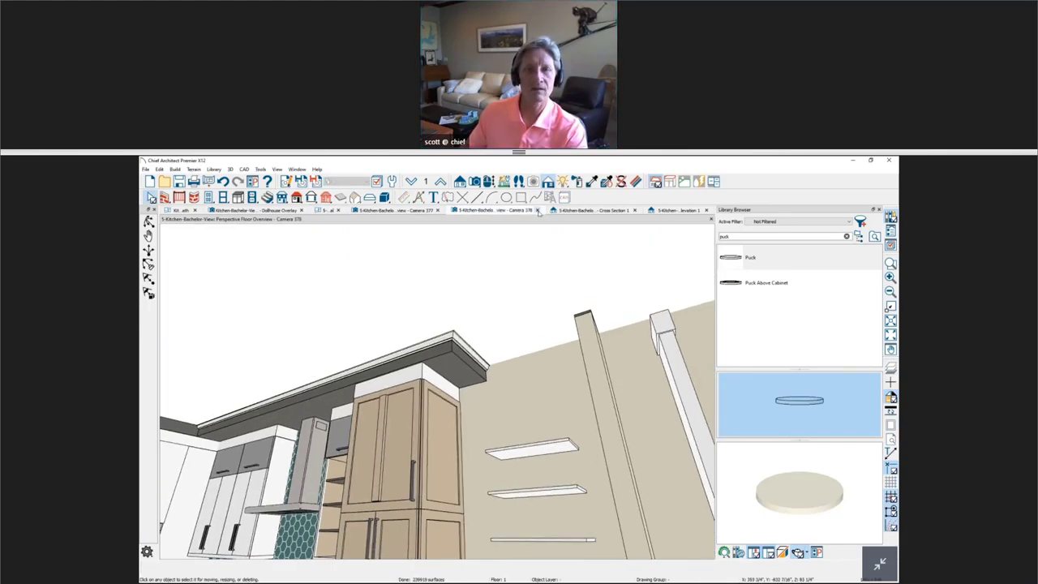
Step: Close the second perspective view and inspect the open-shelf wall cabinet between the hood and the pantry in the remaining perspective
{"action": "left_click", "coordinate": [537, 210]}
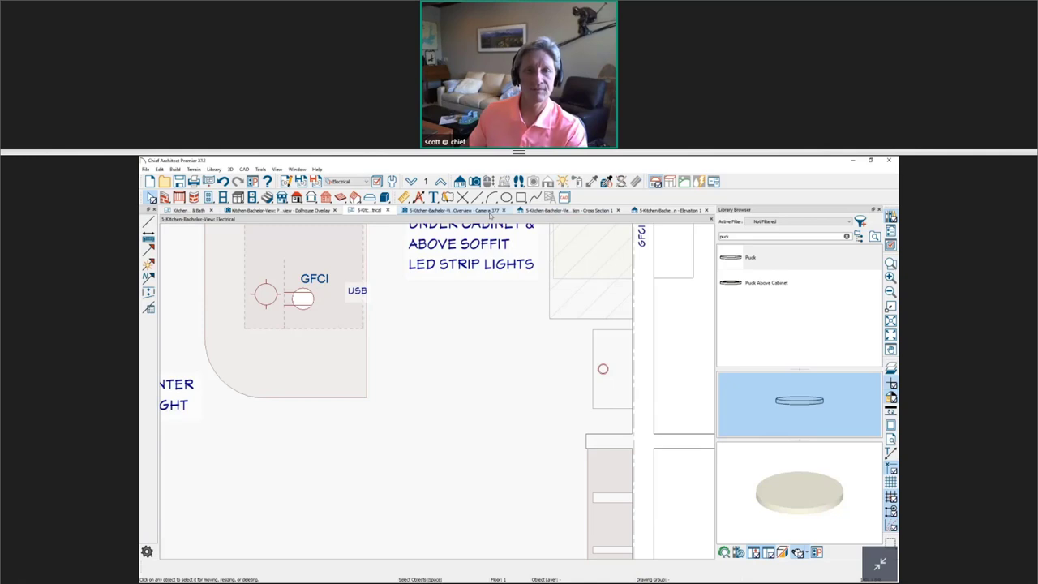
{"action": "left_click", "coordinate": [454, 210]}
{"action": "middle_click_drag", "start_coordinate": [487, 455], "coordinate": [504, 390]}
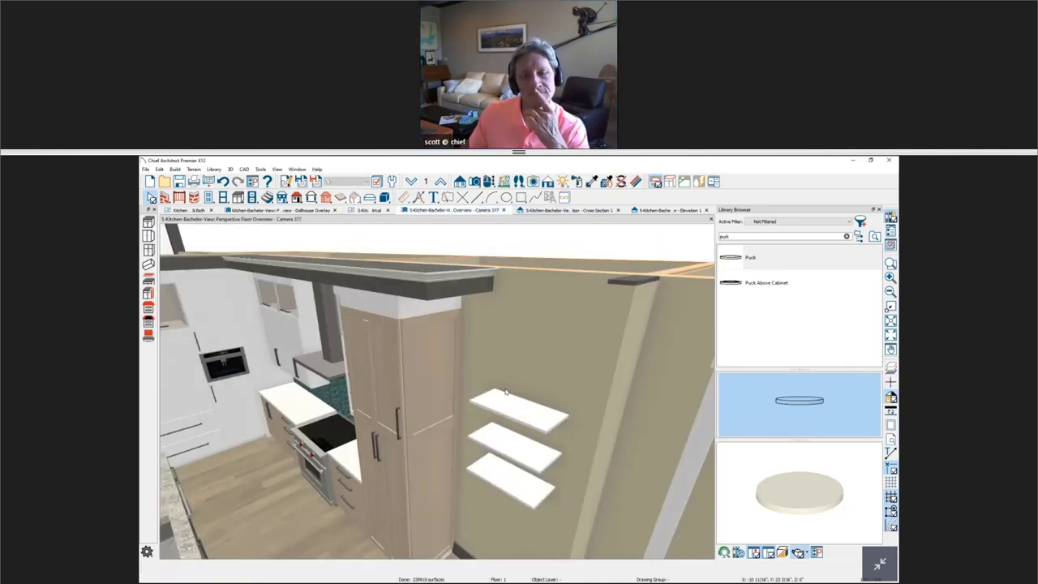
{"action": "middle_click_drag", "start_coordinate": [332, 390], "coordinate": [478, 387]}
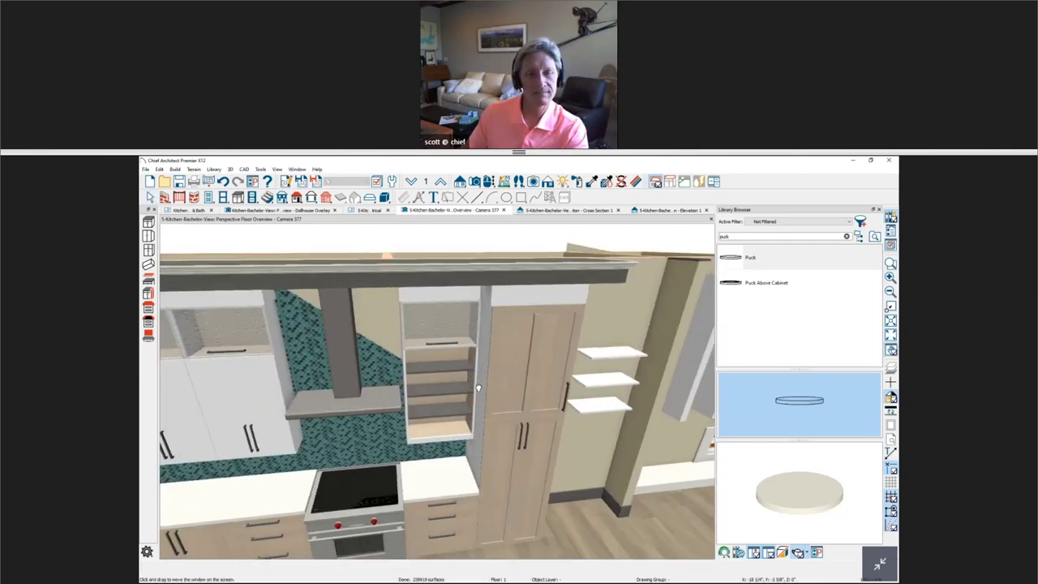
{"action": "key", "text": "space"}
{"action": "scroll", "coordinate": [463, 373], "scroll_direction": "up", "scroll_amount": 6}
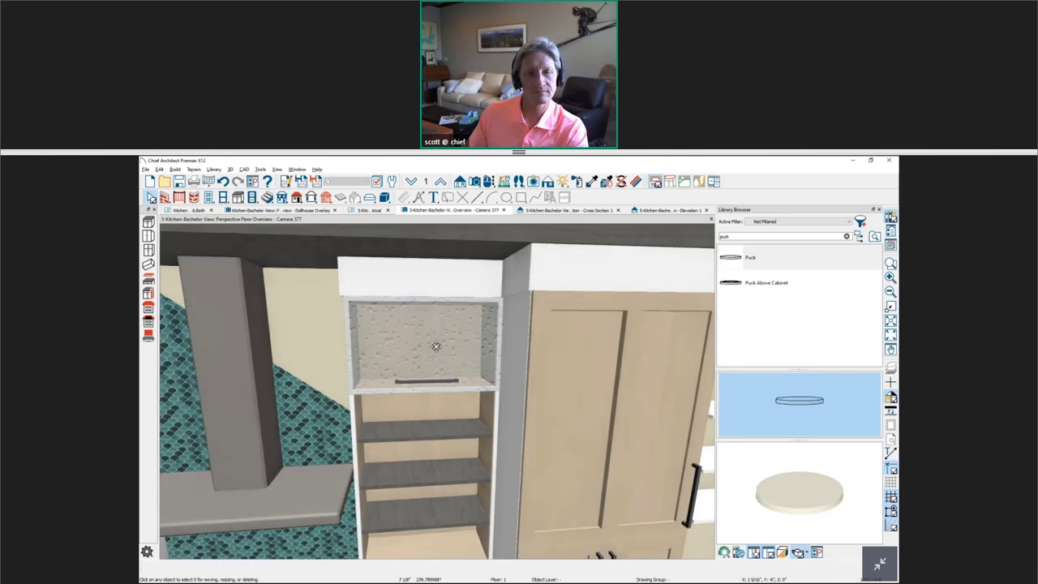
Step: Copy the shelf puck light in the electrical plan and place the copy in front of the cabinet run, near the open-shelf cabinet
{"action": "left_click", "coordinate": [375, 211]}
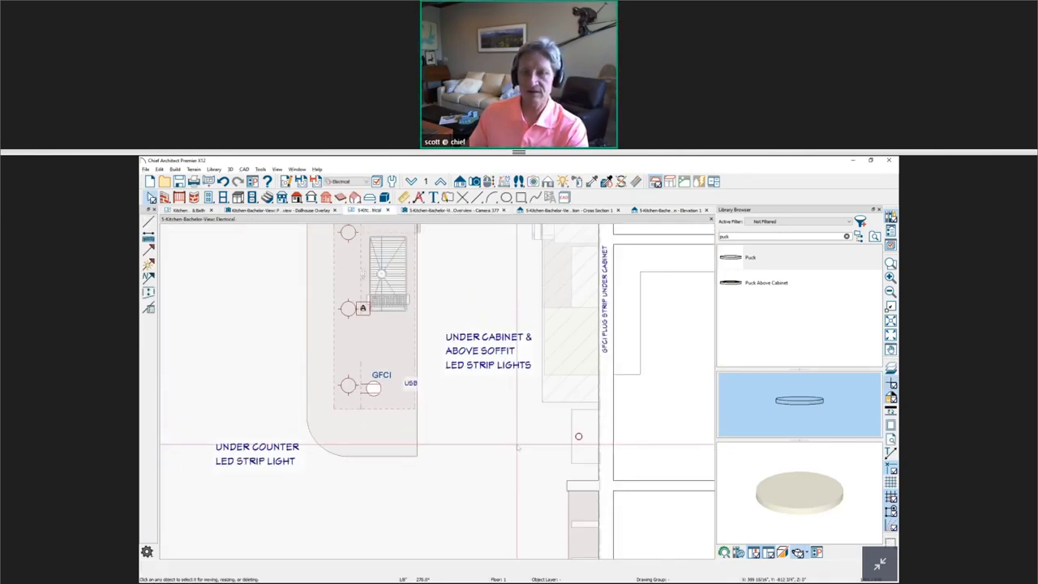
{"action": "left_click", "coordinate": [578, 437]}
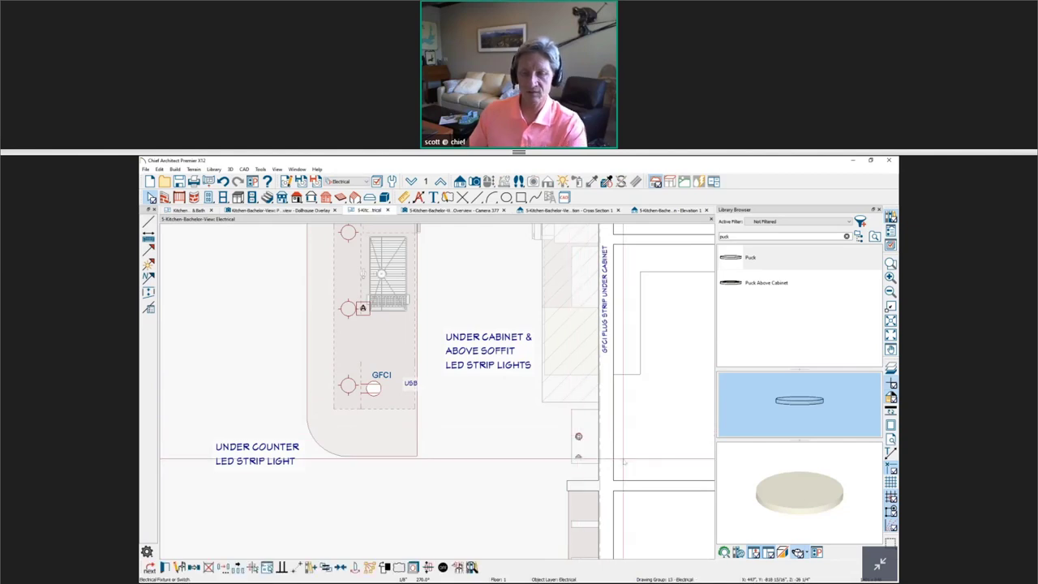
{"action": "scroll", "coordinate": [624, 460], "scroll_direction": "up", "scroll_amount": 3}
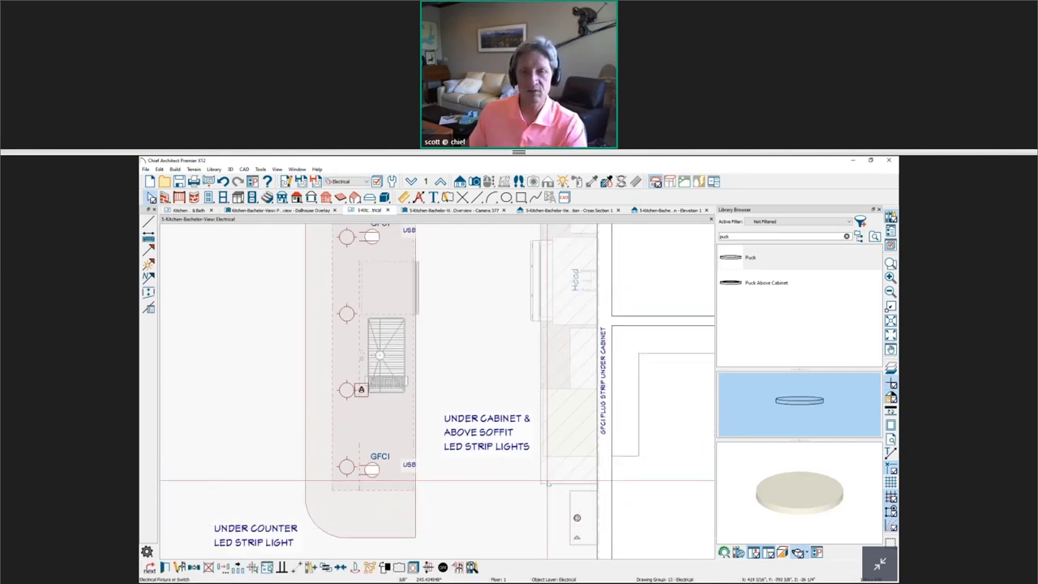
{"action": "key", "text": "Escape"}
{"action": "left_click", "coordinate": [514, 385]}
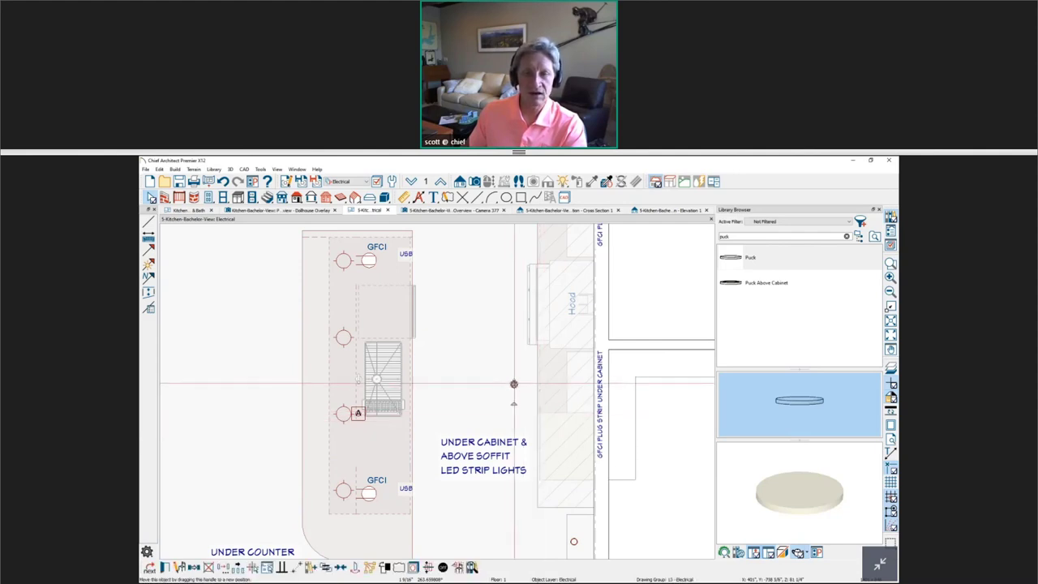
{"action": "left_click_drag", "start_coordinate": [514, 384], "coordinate": [523, 384]}
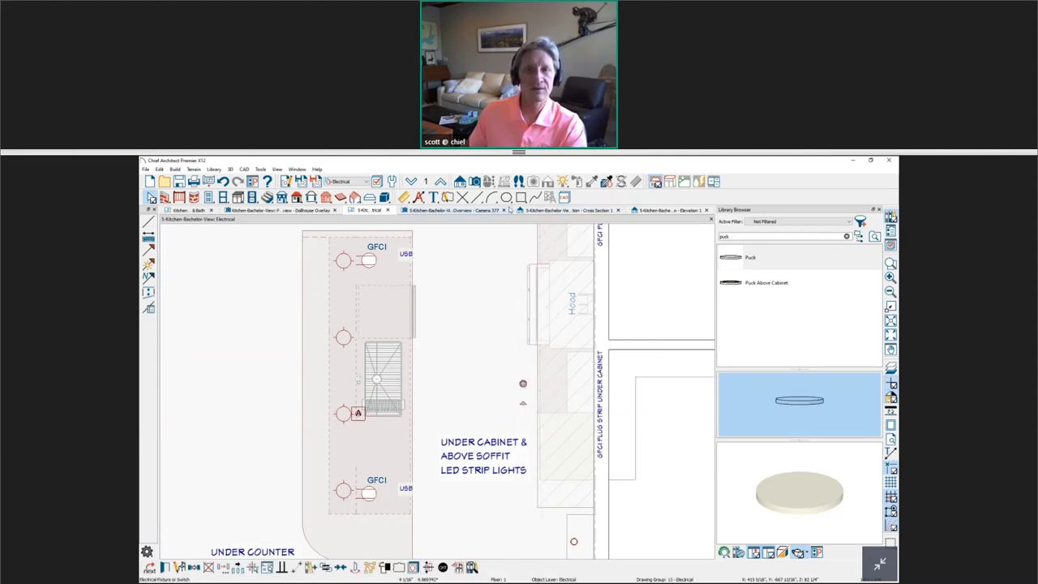
{"action": "scroll", "coordinate": [533, 342], "scroll_direction": "down", "scroll_amount": 3}
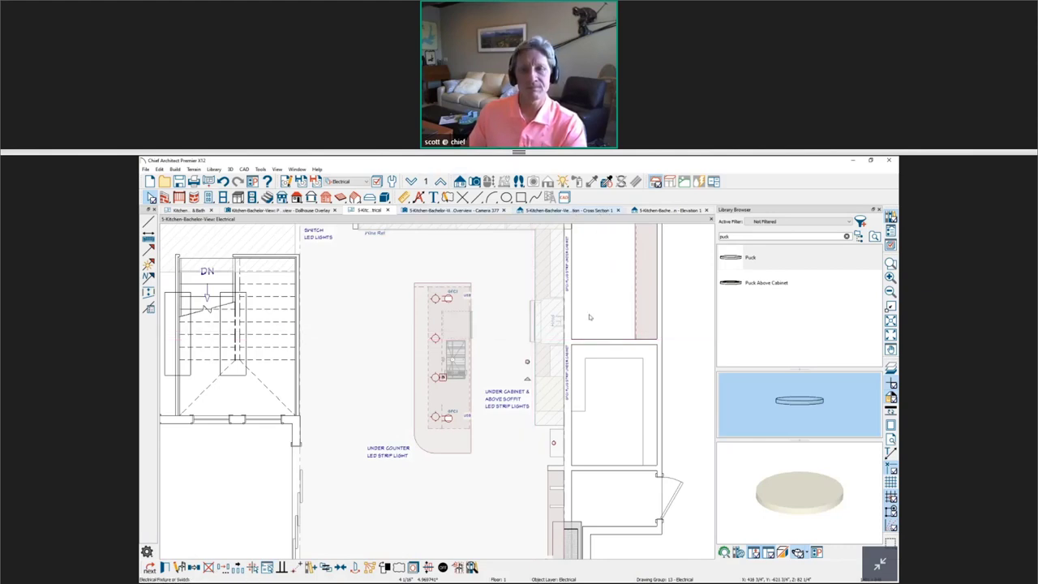
Step: Check the cross section, then close the old elevation and cross section views without saving them
{"action": "left_click", "coordinate": [568, 210]}
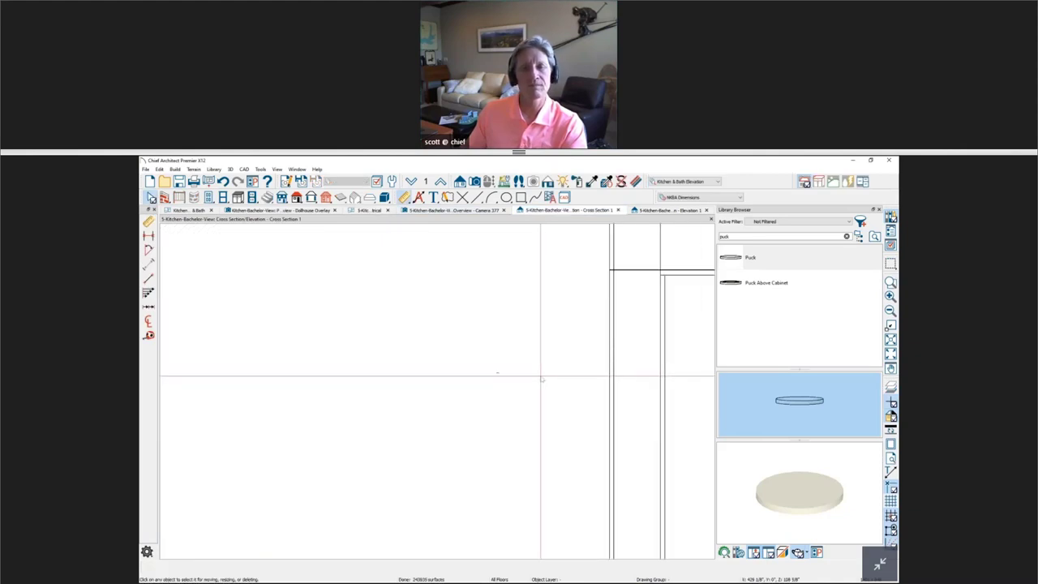
{"action": "scroll", "coordinate": [542, 380], "scroll_direction": "down", "scroll_amount": 5}
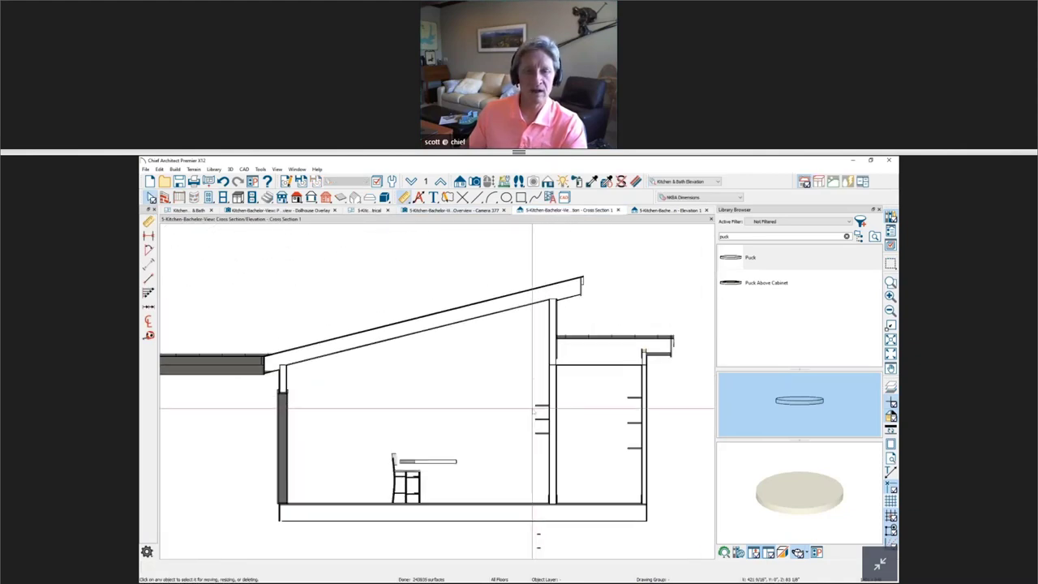
{"action": "left_click", "coordinate": [707, 210]}
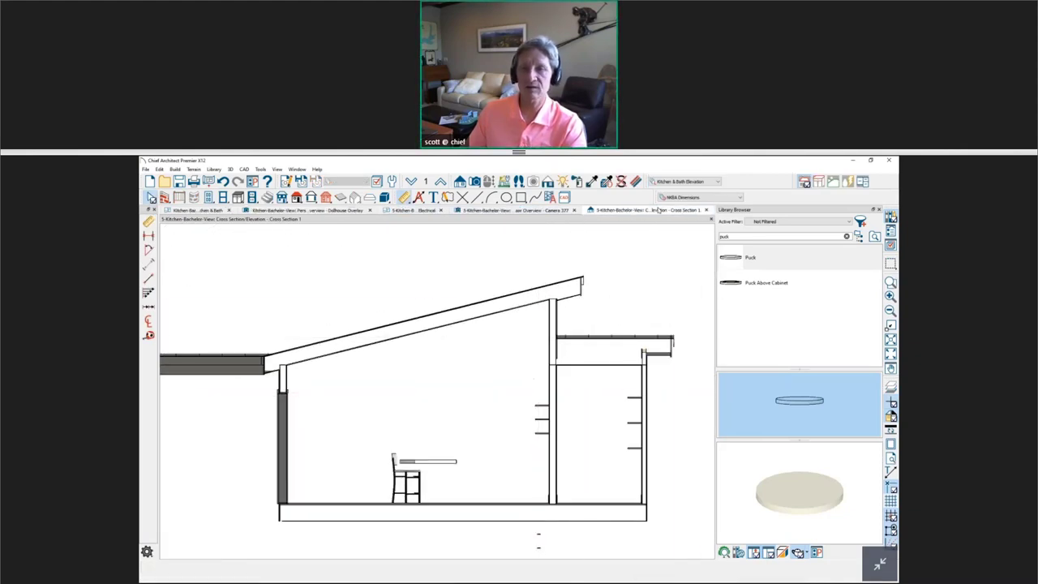
{"action": "left_click", "coordinate": [708, 210]}
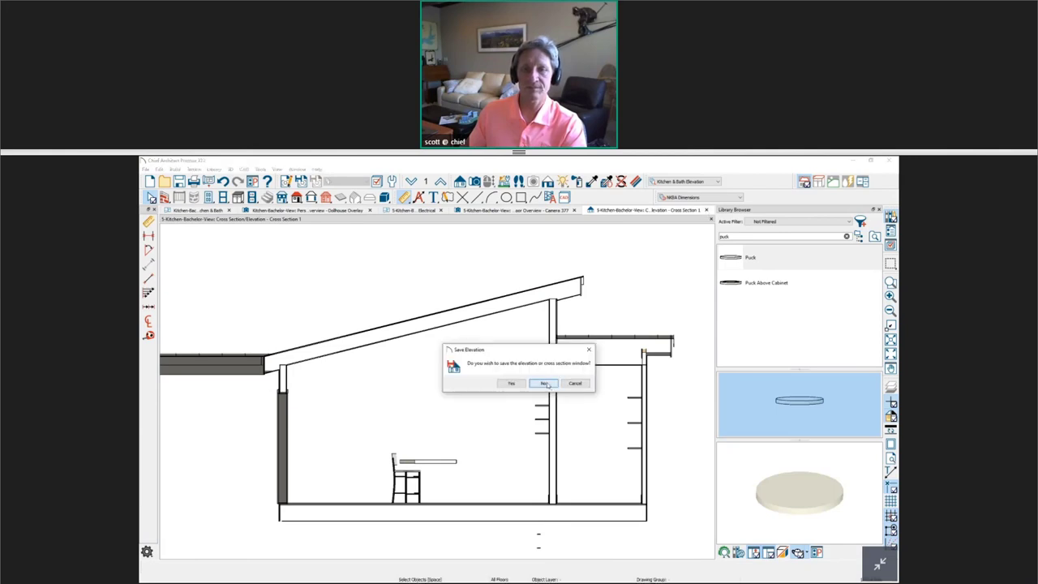
{"action": "left_click", "coordinate": [539, 383]}
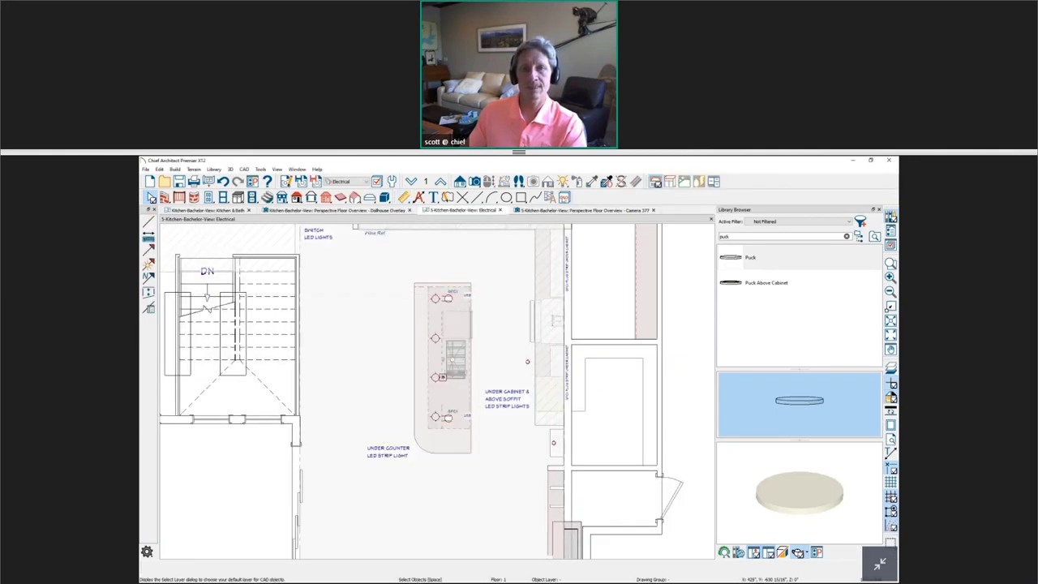
Step: Create a new elevation facing the range wall from the electrical plan and apply the Kitchen & Bath Elevation layer set
{"action": "left_click", "coordinate": [460, 180]}
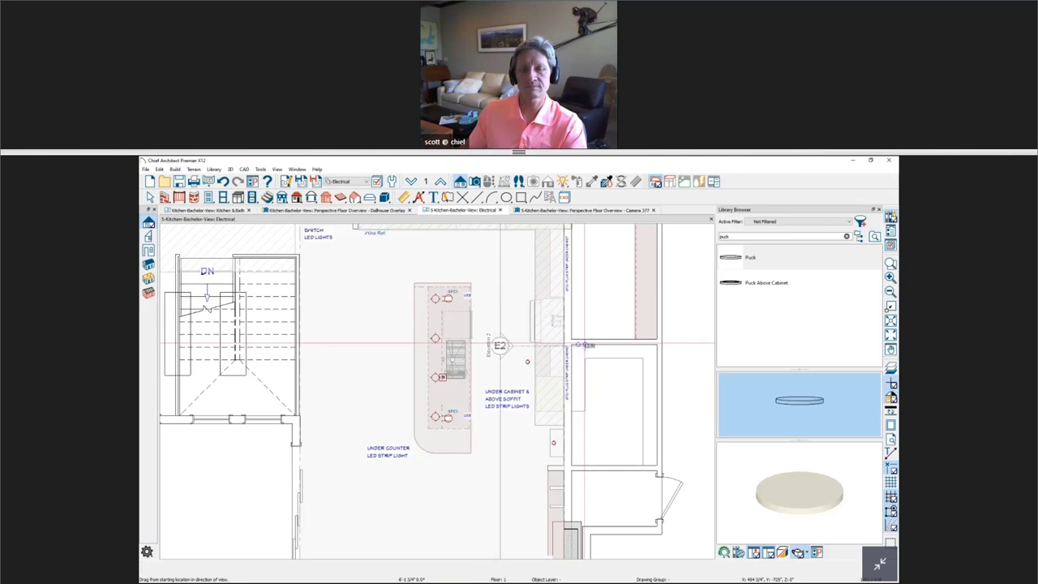
{"action": "left_click", "coordinate": [500, 346]}
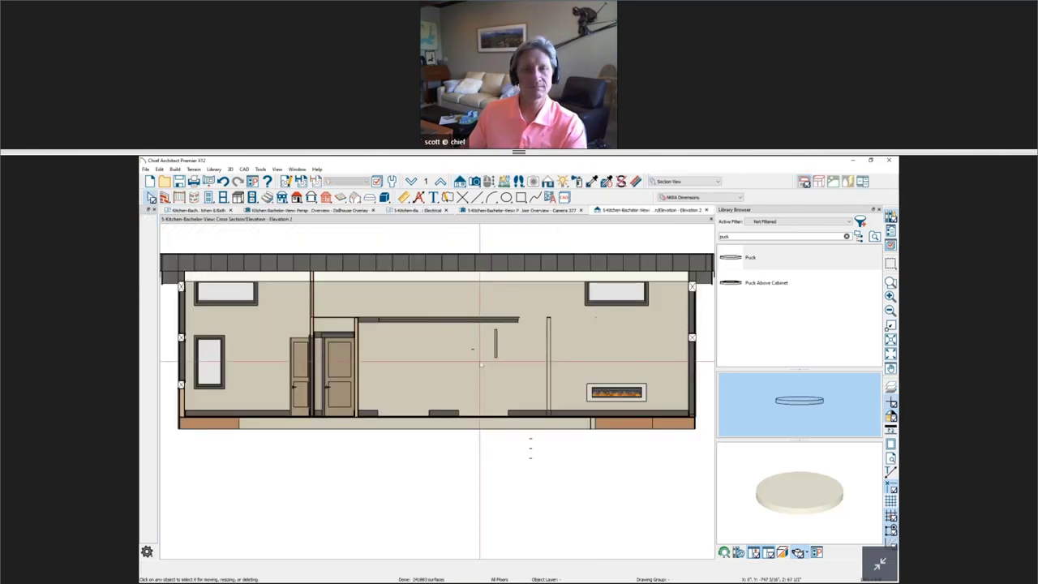
{"action": "left_click", "coordinate": [668, 181]}
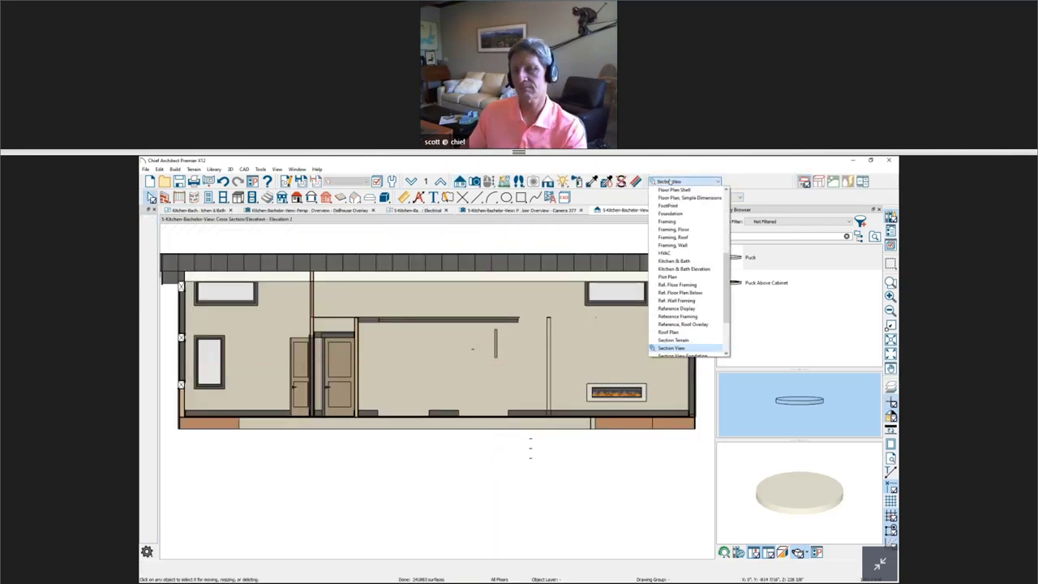
{"action": "left_click", "coordinate": [478, 365]}
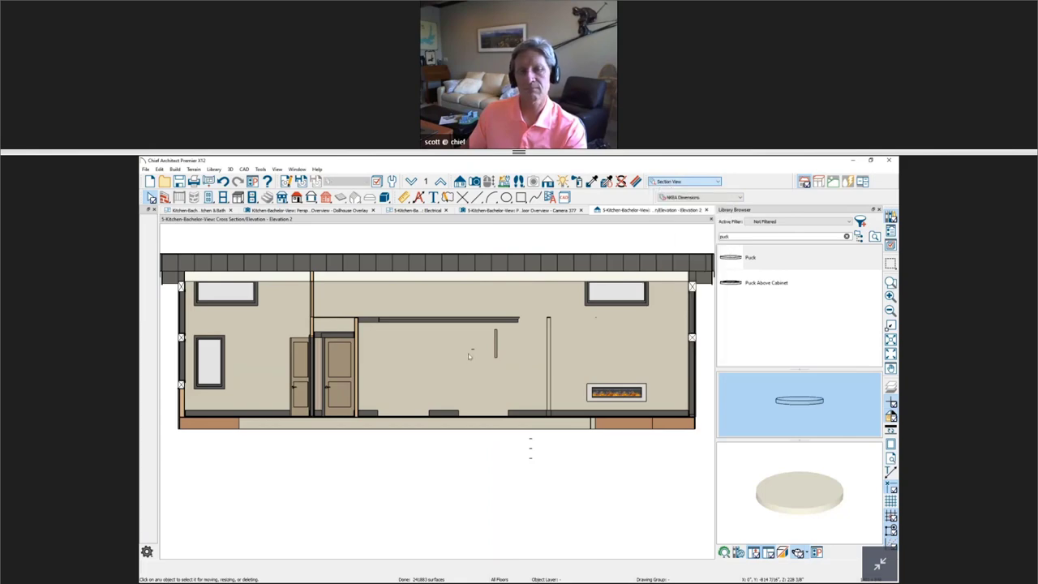
Step: Raise the copied puck light in the elevation to sit directly beneath the cabinet's upper door section, above the open shelves
{"action": "scroll", "coordinate": [495, 335], "scroll_direction": "up", "scroll_amount": 6}
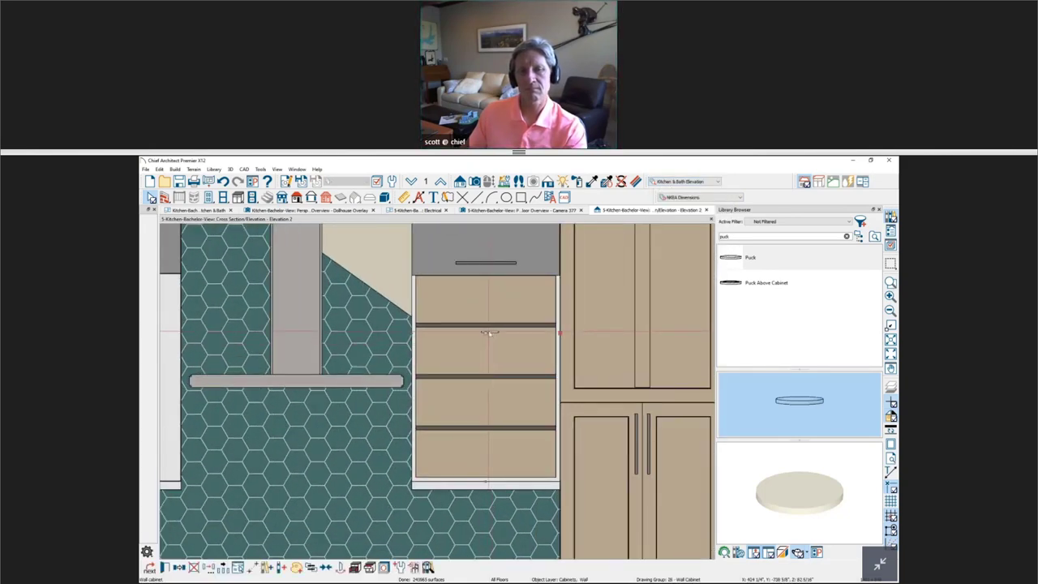
{"action": "left_click", "coordinate": [491, 333]}
{"action": "left_click_drag", "start_coordinate": [491, 333], "coordinate": [486, 275]}
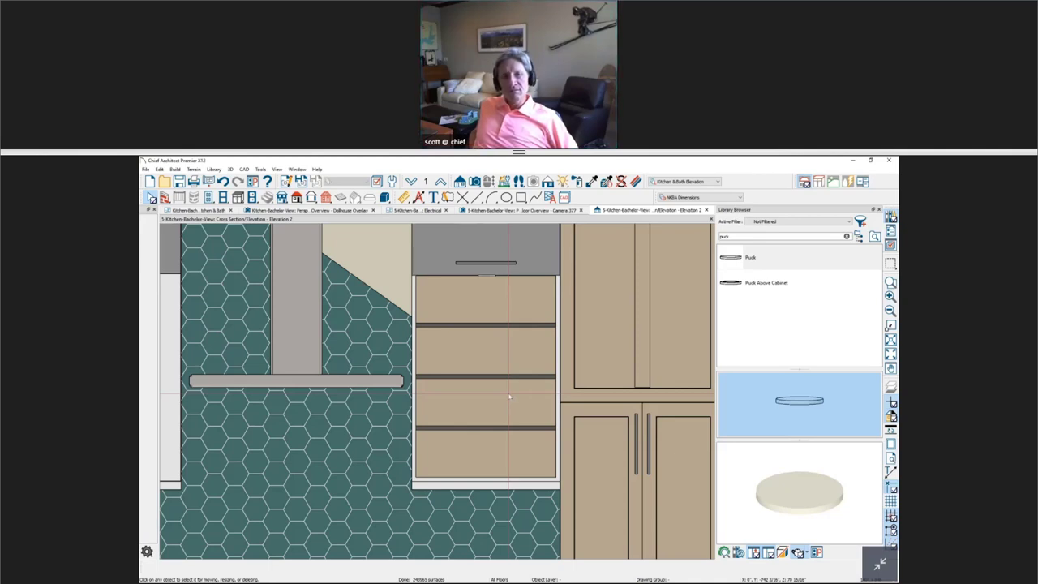
{"action": "scroll", "coordinate": [478, 264], "scroll_direction": "up", "scroll_amount": 5}
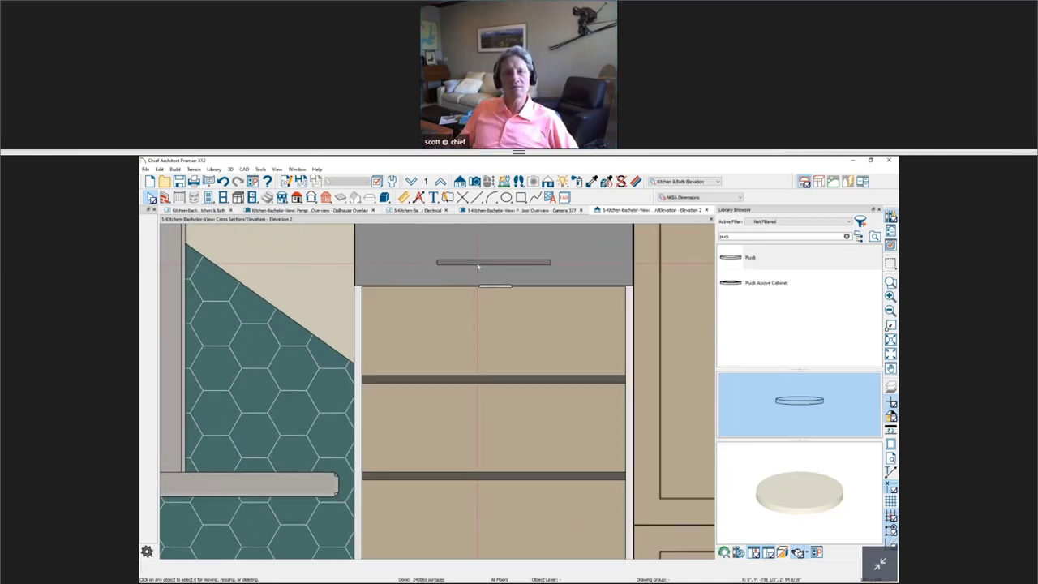
{"action": "scroll", "coordinate": [478, 268], "scroll_direction": "up", "scroll_amount": 2}
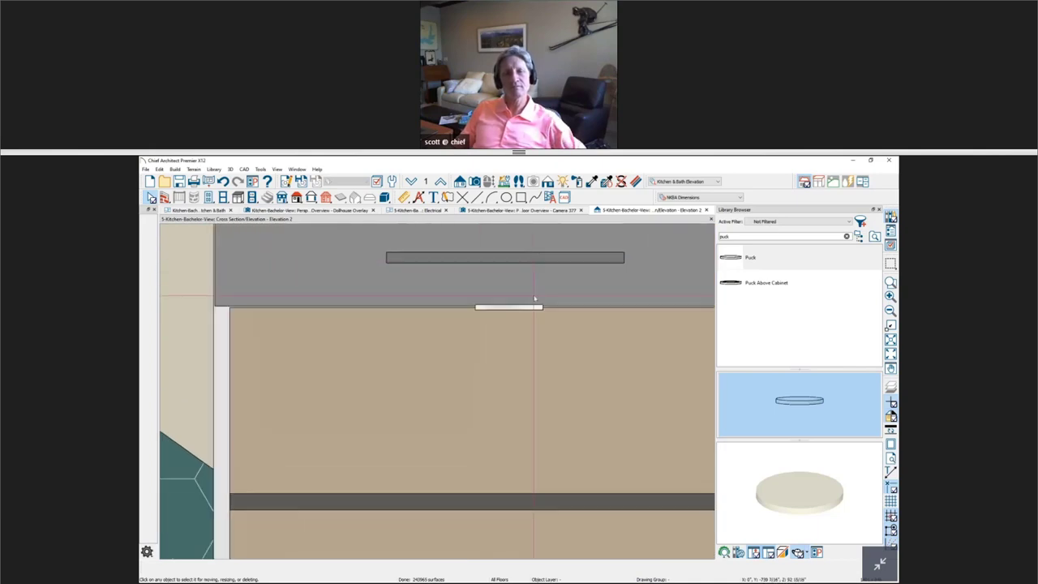
{"action": "left_click", "coordinate": [499, 312]}
{"action": "left_click_drag", "start_coordinate": [499, 311], "coordinate": [491, 314]}
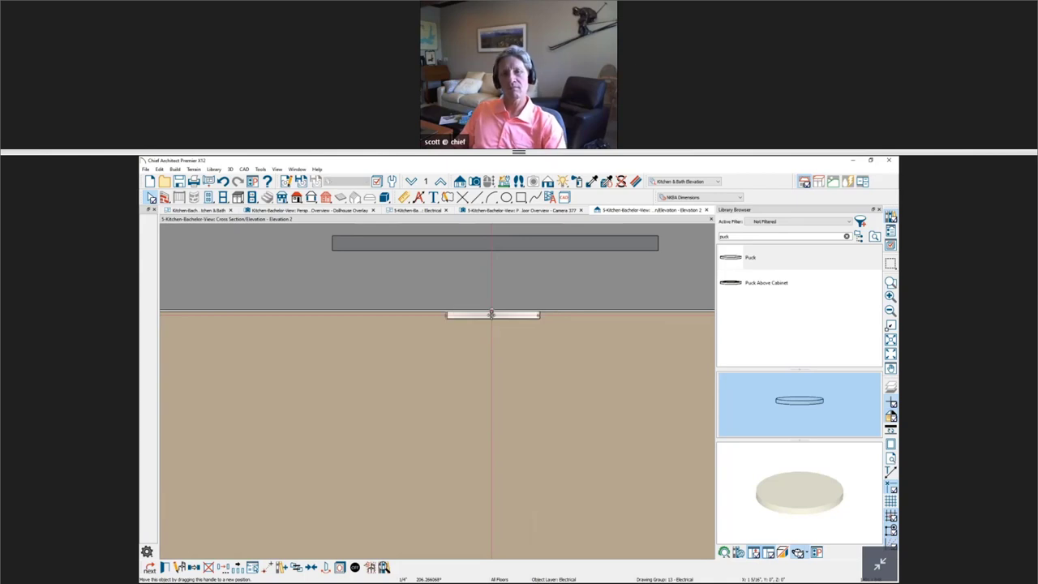
{"action": "key", "text": "Escape"}
{"action": "scroll", "coordinate": [492, 325], "scroll_direction": "down", "scroll_amount": 2}
{"action": "scroll", "coordinate": [492, 329], "scroll_direction": "down", "scroll_amount": 1}
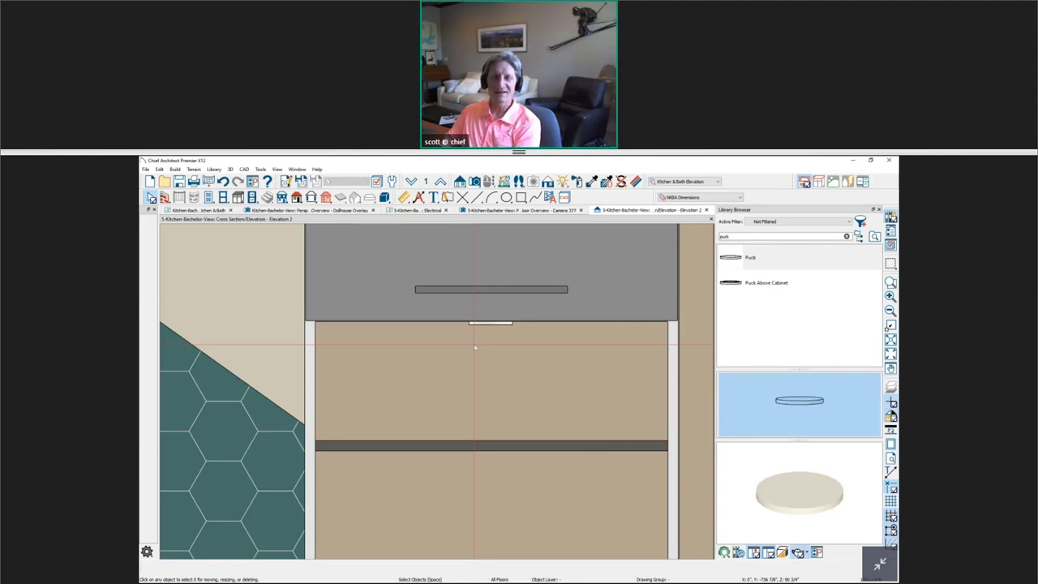
Step: Place a full-height corner cabinet in the living room corner below the fireplace in the Kitchen & Bath plan
{"action": "key", "text": "ctrl+Tab"}
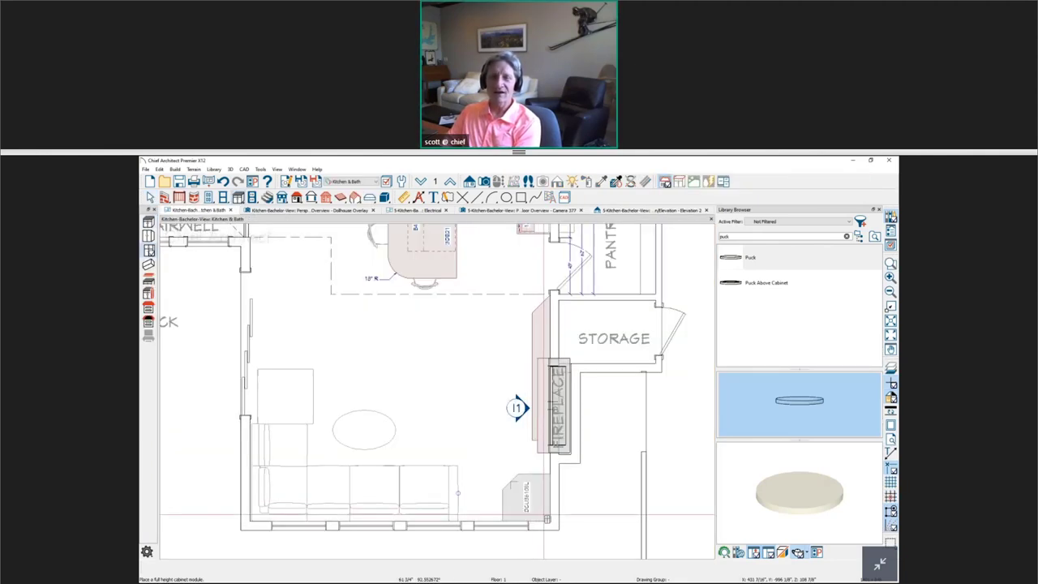
{"action": "left_click", "coordinate": [543, 514]}
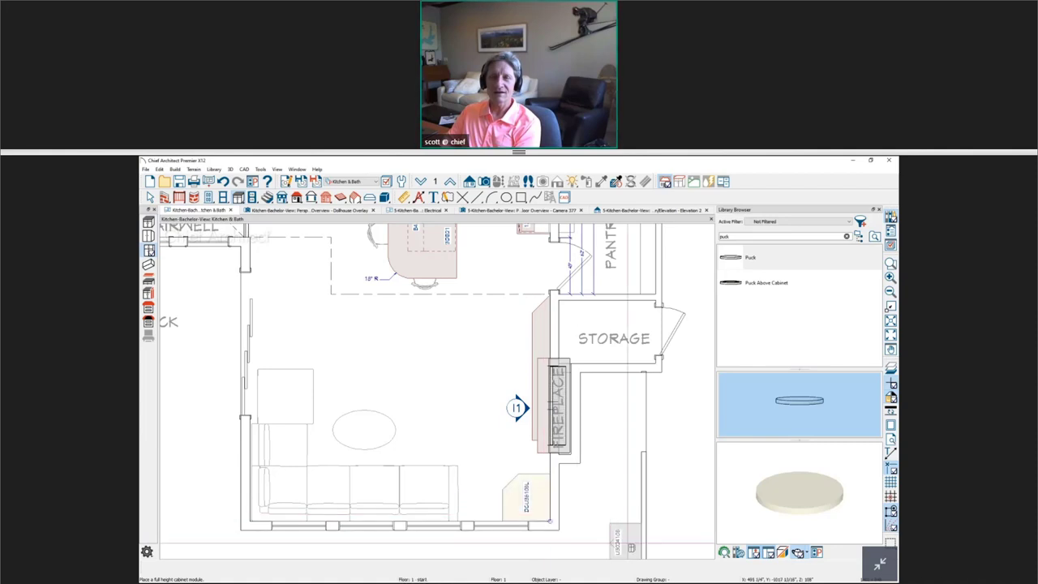
{"action": "key", "text": "space"}
Step: Turn off the Diagonal corner option for the new full-height corner cabinet
{"action": "scroll", "coordinate": [536, 526], "scroll_direction": "up", "scroll_amount": 3}
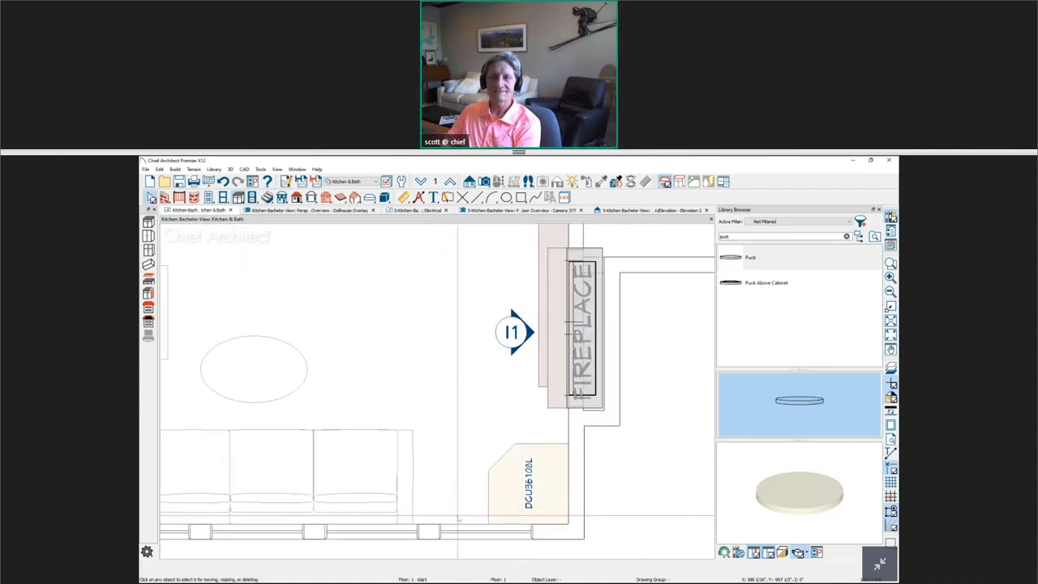
{"action": "scroll", "coordinate": [501, 492], "scroll_direction": "up", "scroll_amount": 2}
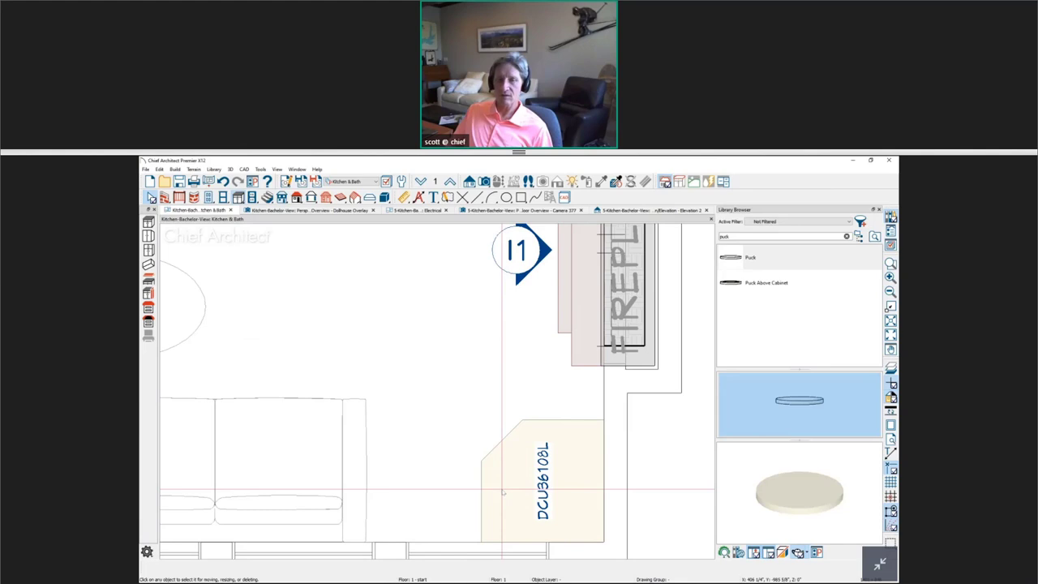
{"action": "left_click", "coordinate": [503, 492]}
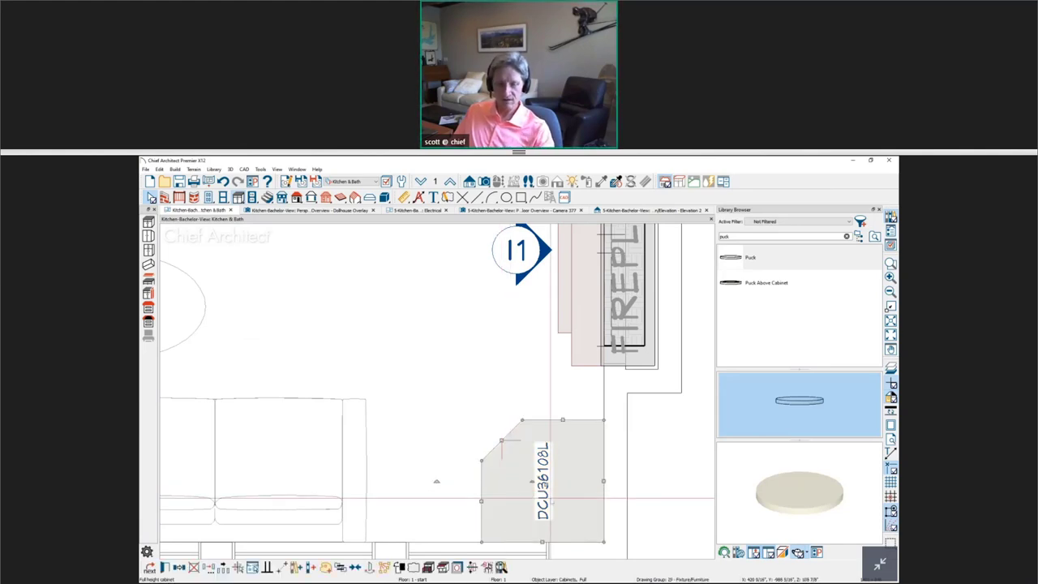
{"action": "double_click", "coordinate": [551, 502]}
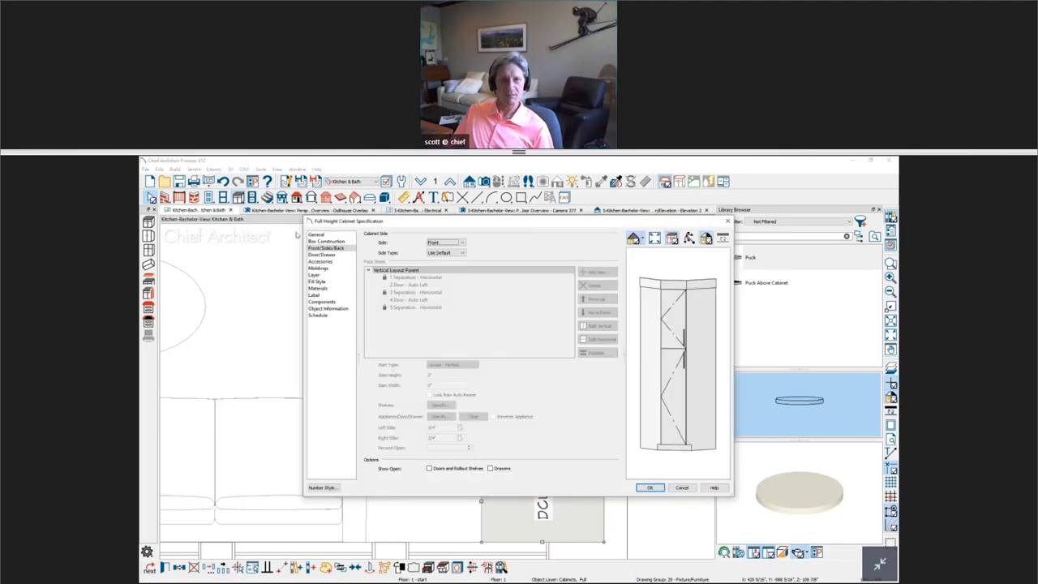
{"action": "left_click", "coordinate": [441, 390]}
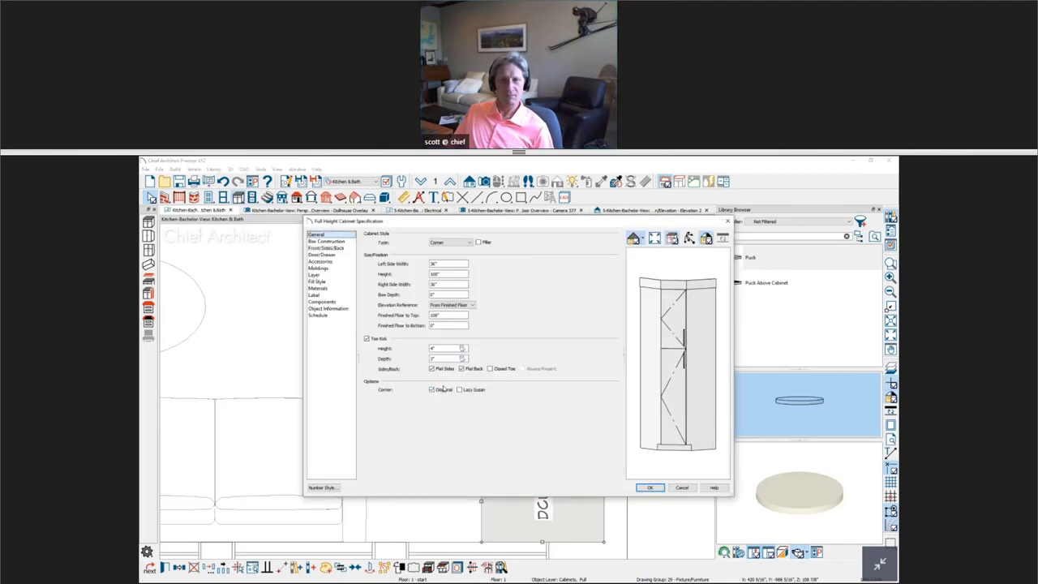
{"action": "left_click", "coordinate": [432, 390]}
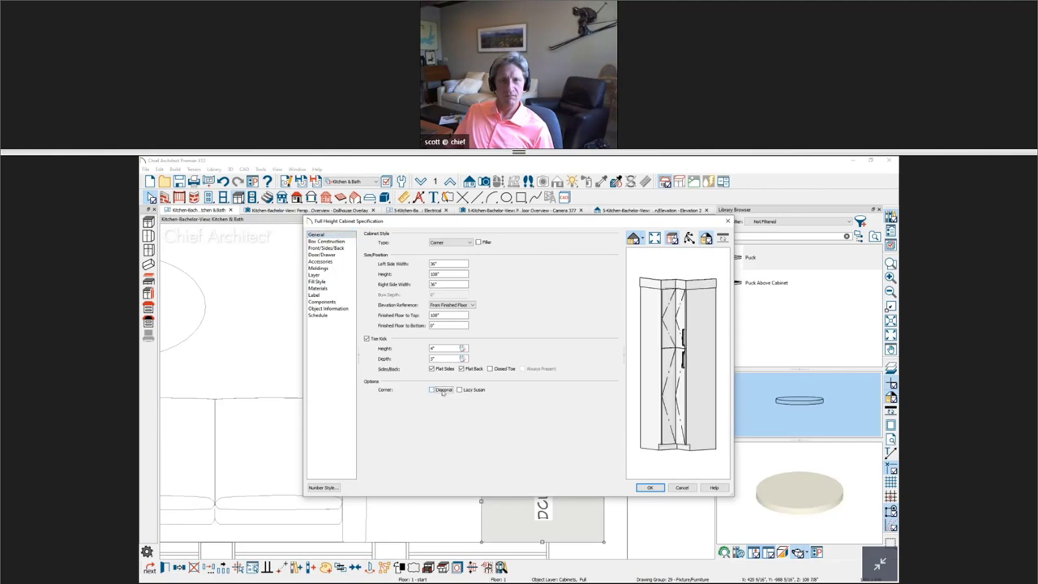
{"action": "left_click", "coordinate": [650, 488]}
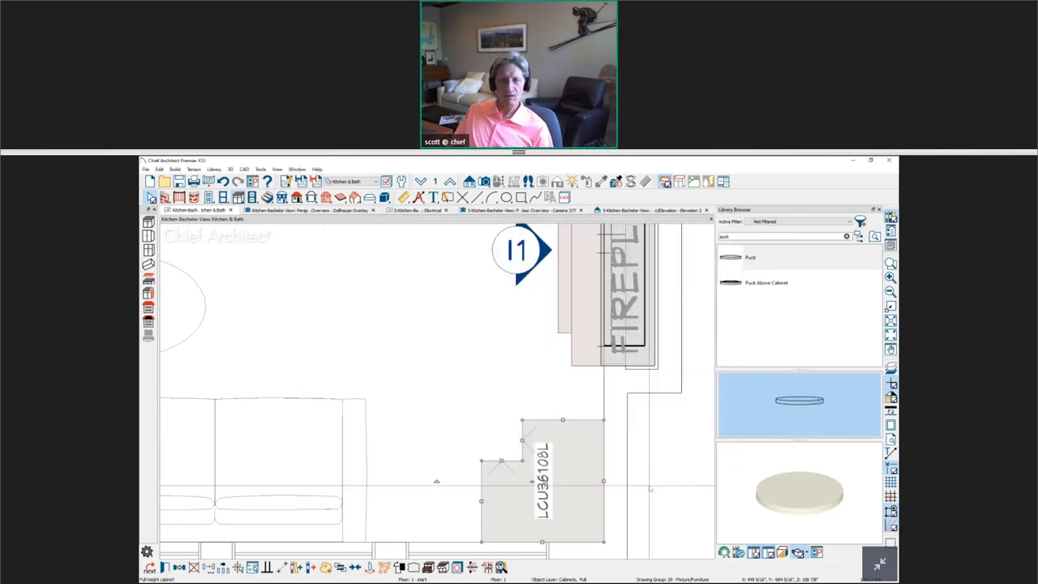
Step: Change the upper door of the full-height corner cabinet to an Opening and accept the specification
{"action": "double_click", "coordinate": [499, 487]}
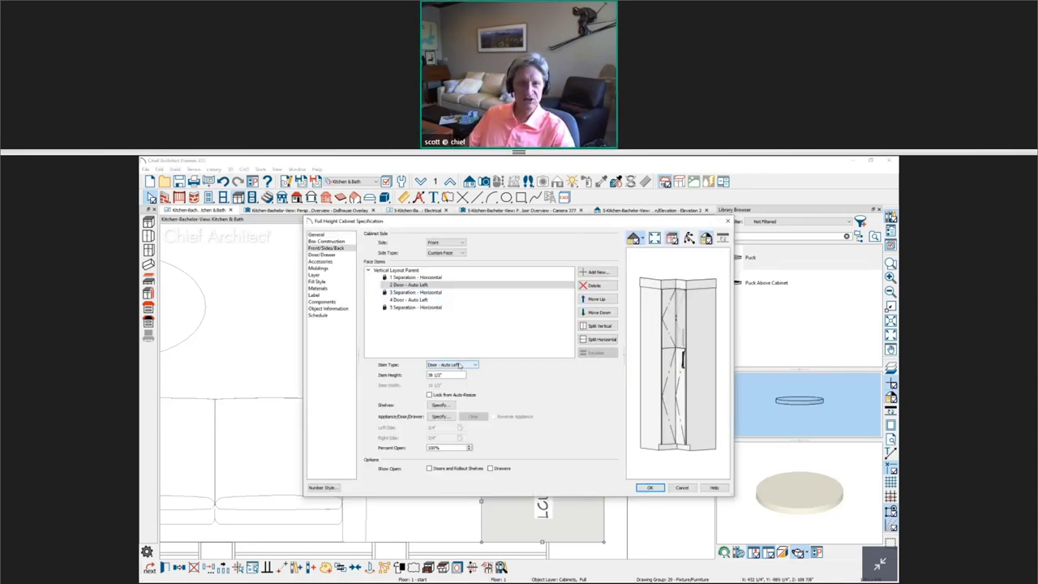
{"action": "left_click", "coordinate": [459, 365]}
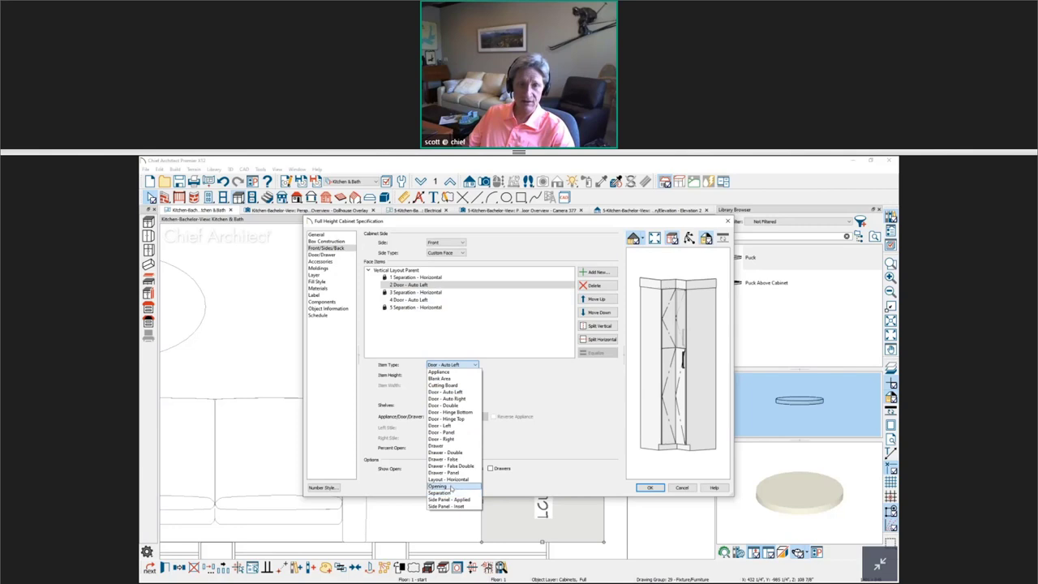
{"action": "left_click", "coordinate": [452, 487]}
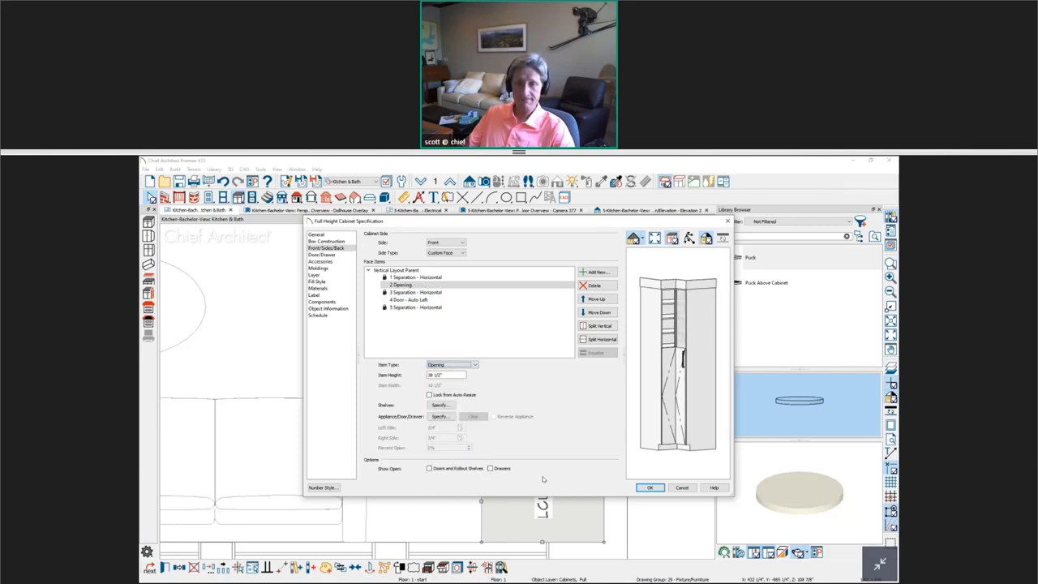
{"action": "left_click", "coordinate": [650, 487]}
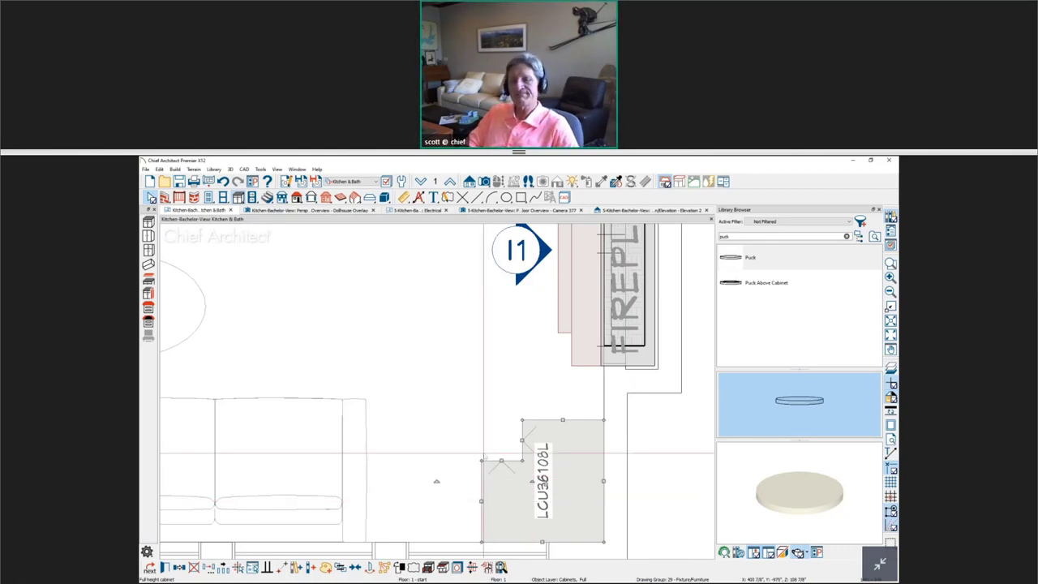
Step: Create a perspective floor overview and examine the corner cabinet's open upper shelves beside the fireplace
{"action": "scroll", "coordinate": [605, 353], "scroll_direction": "down", "scroll_amount": 1}
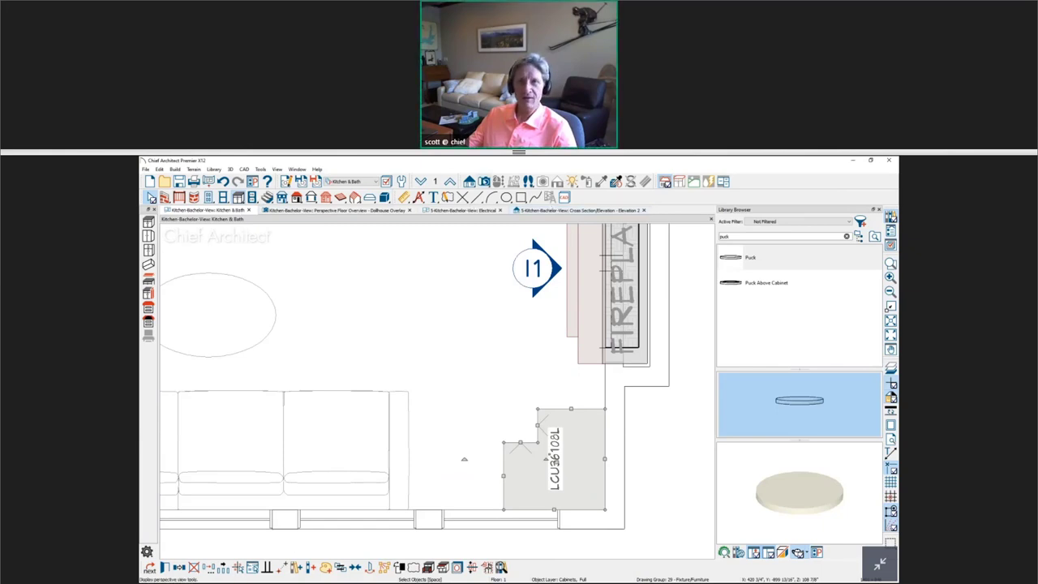
{"action": "left_click", "coordinate": [485, 181]}
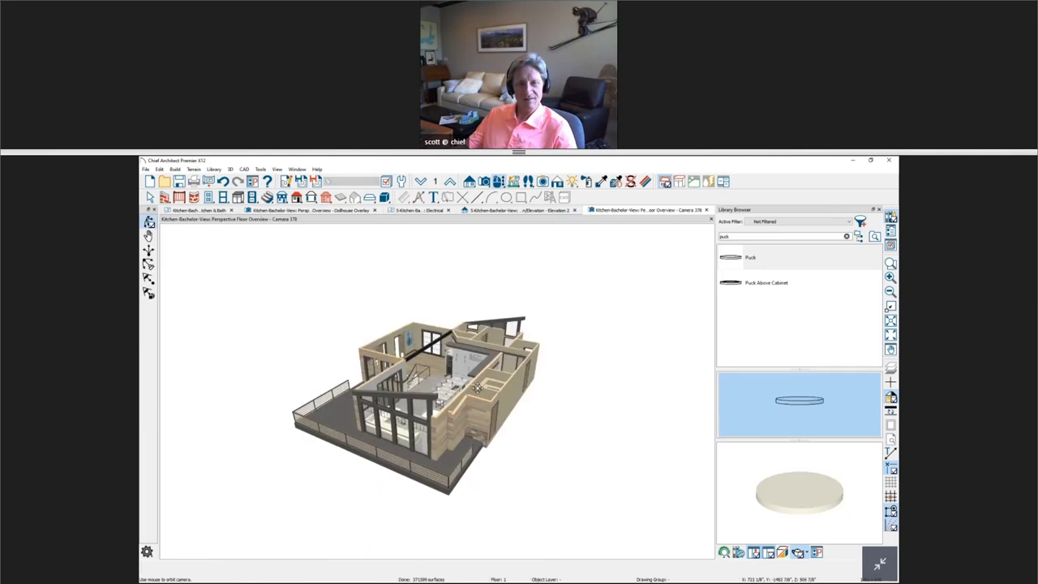
{"action": "left_click_drag", "start_coordinate": [583, 421], "coordinate": [619, 419]}
{"action": "scroll", "coordinate": [531, 322], "scroll_direction": "up", "scroll_amount": 5}
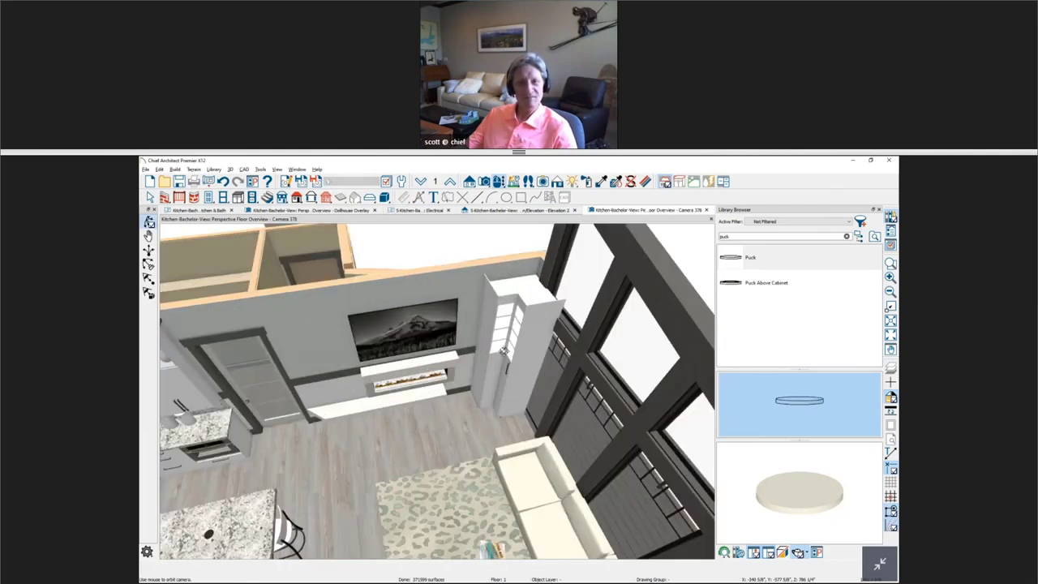
{"action": "scroll", "coordinate": [503, 351], "scroll_direction": "up", "scroll_amount": 6}
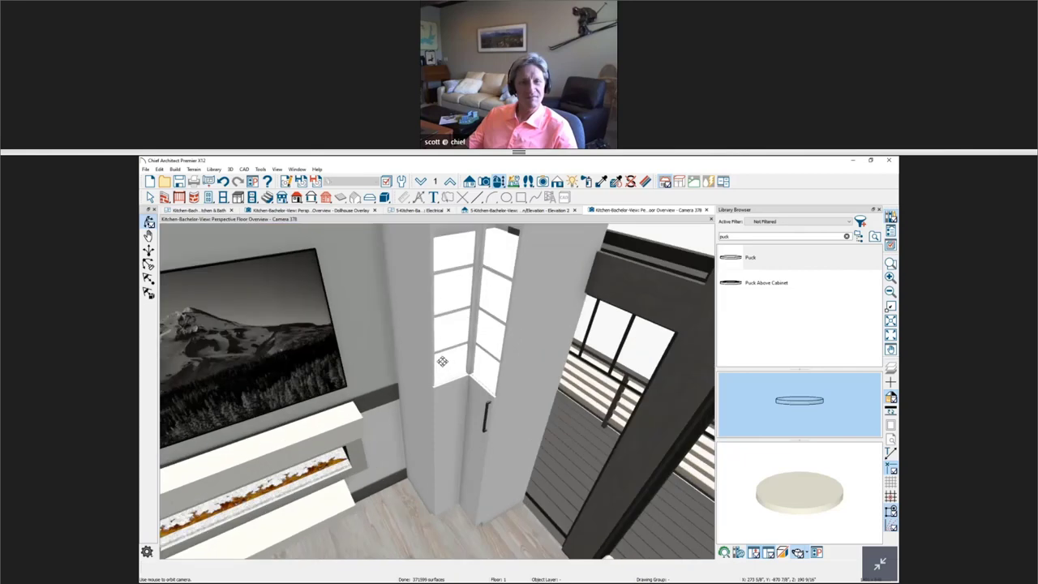
{"action": "scroll", "coordinate": [443, 361], "scroll_direction": "up", "scroll_amount": 5}
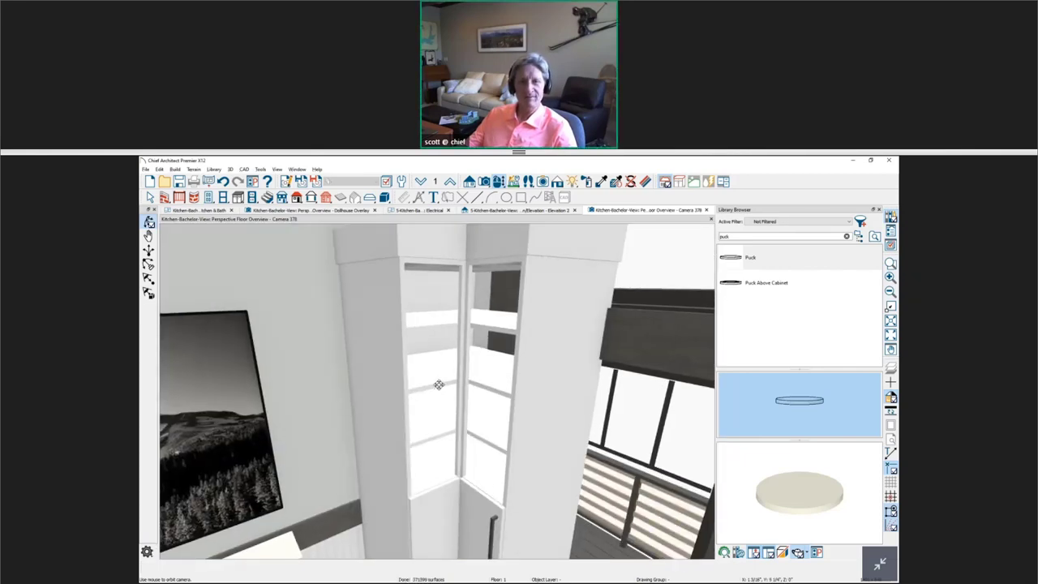
{"action": "scroll", "coordinate": [438, 385], "scroll_direction": "down", "scroll_amount": 4}
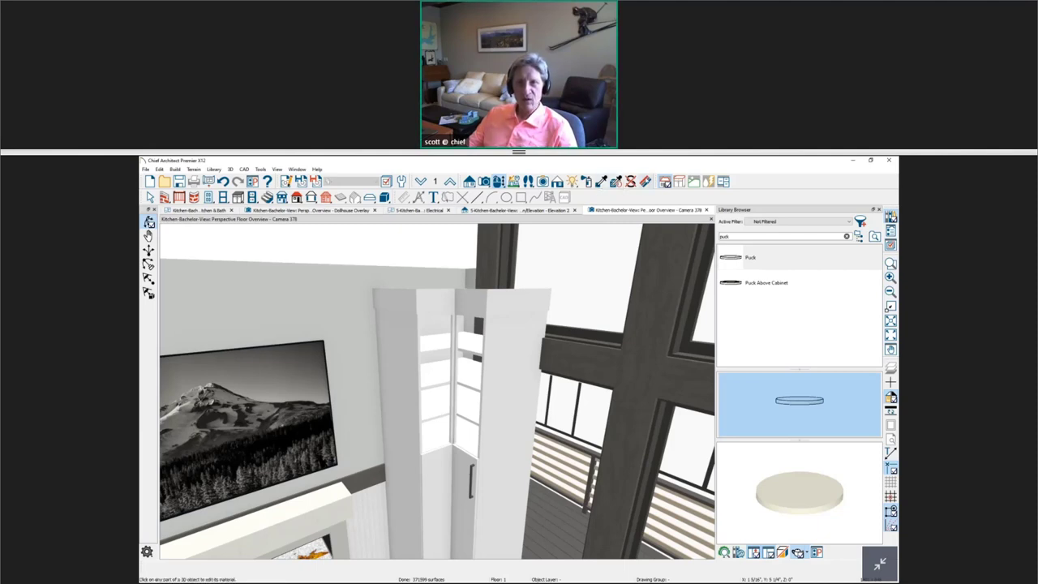
Step: Temporarily delete the surfaces of both corner cabinet side panels to expose the shelves, and select the cabinet
{"action": "left_click", "coordinate": [631, 181]}
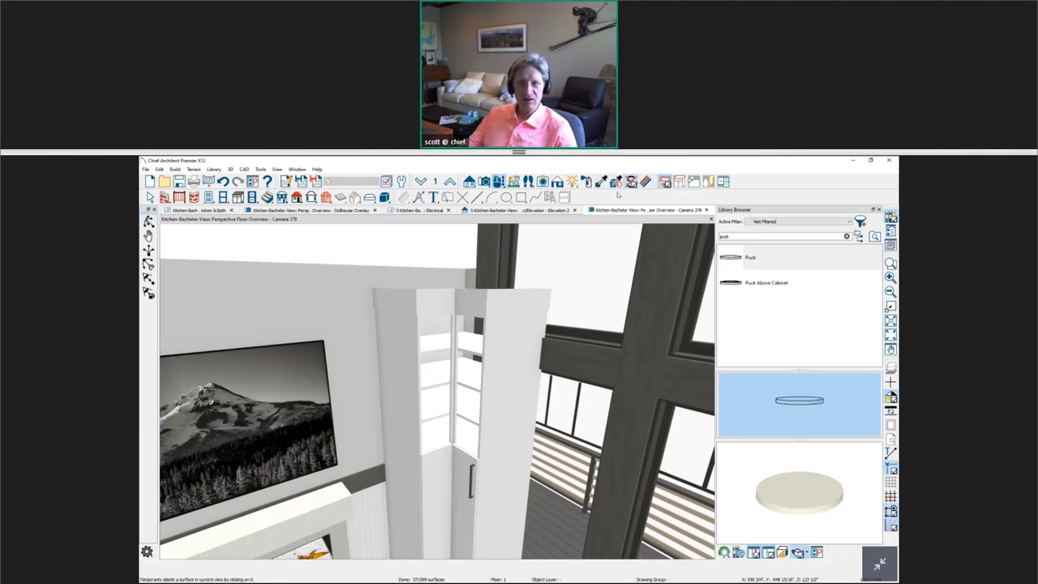
{"action": "scroll", "coordinate": [456, 336], "scroll_direction": "up", "scroll_amount": 1}
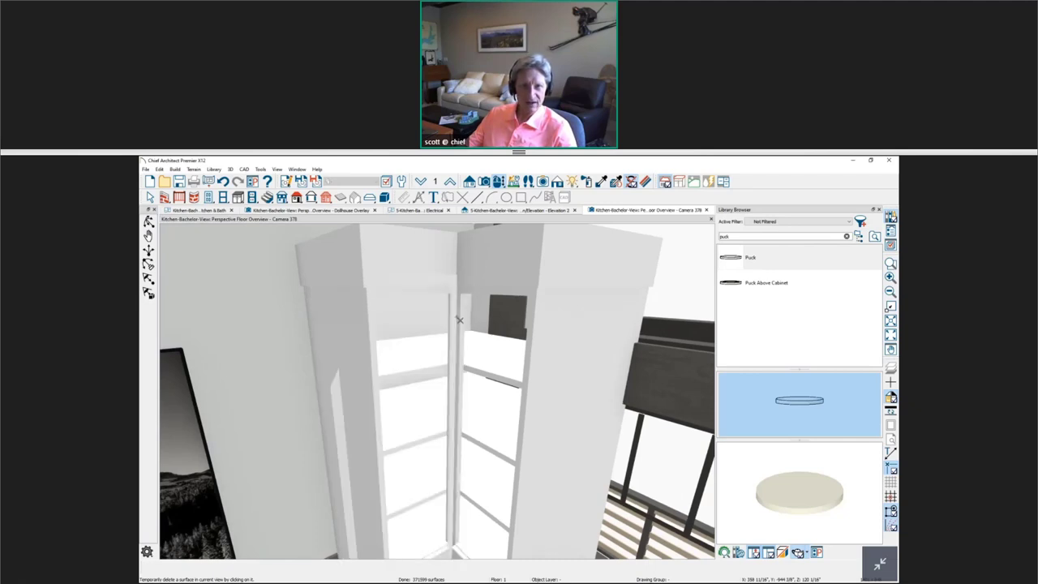
{"action": "scroll", "coordinate": [460, 320], "scroll_direction": "down", "scroll_amount": 3}
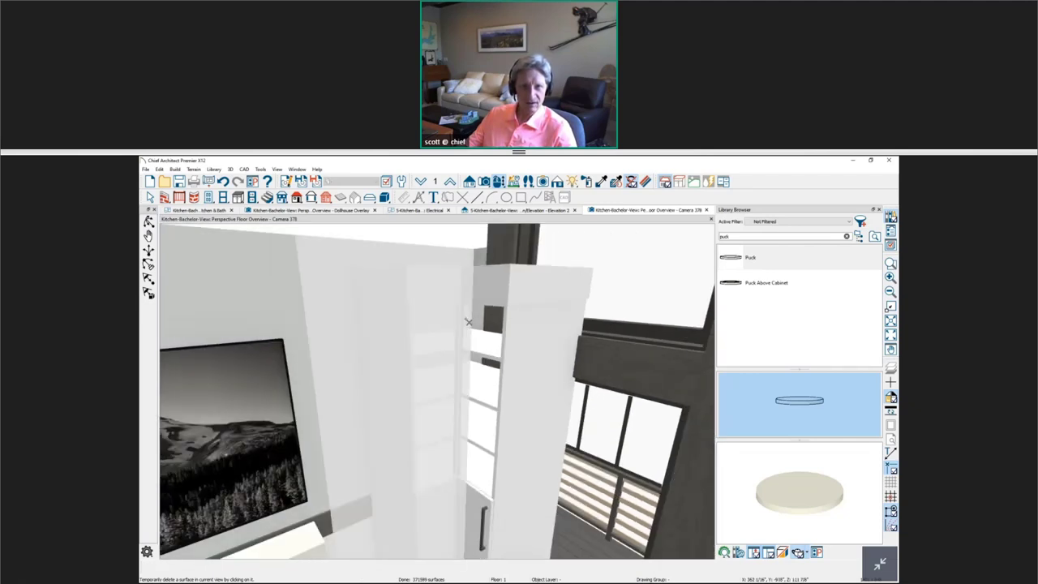
{"action": "left_click", "coordinate": [503, 325]}
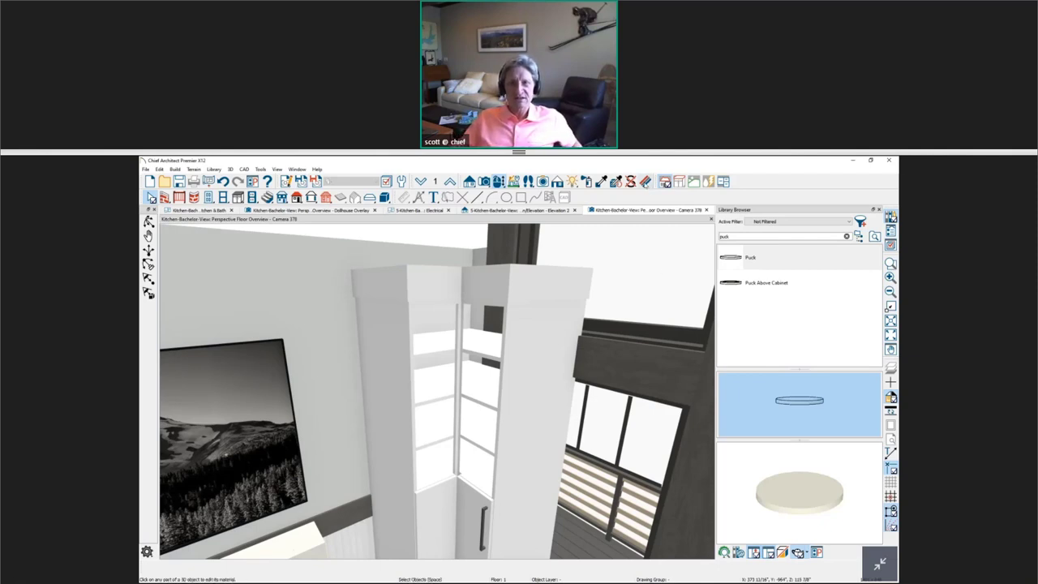
{"action": "left_click", "coordinate": [632, 180]}
{"action": "left_click", "coordinate": [538, 327]}
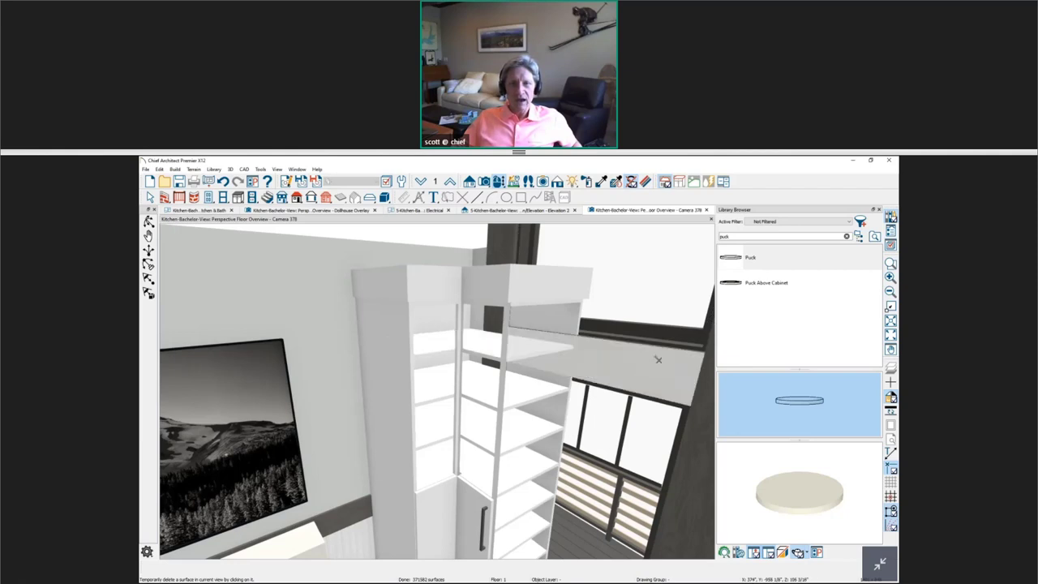
{"action": "left_click", "coordinate": [703, 333]}
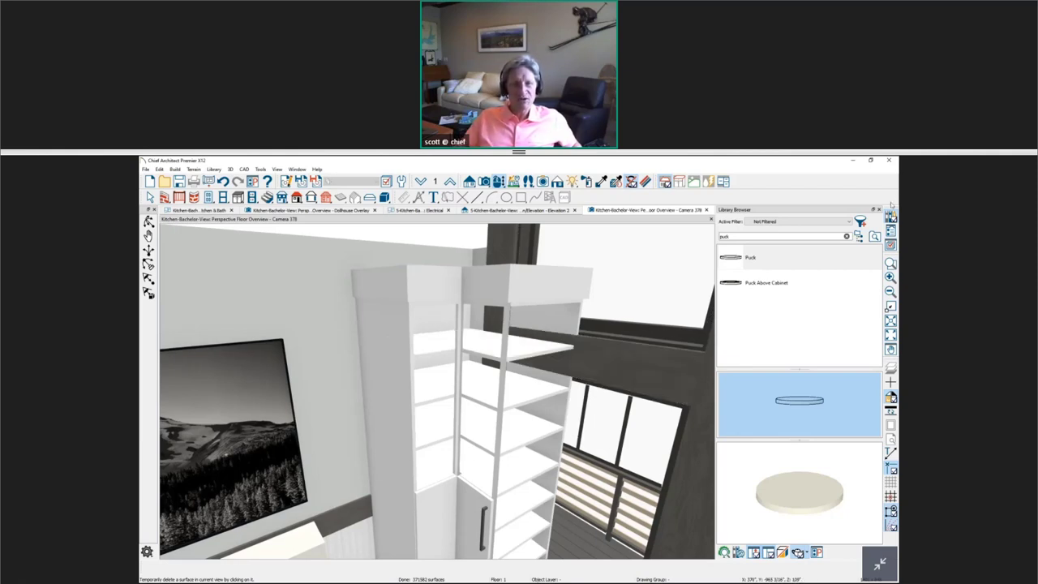
{"action": "left_click", "coordinate": [396, 360]}
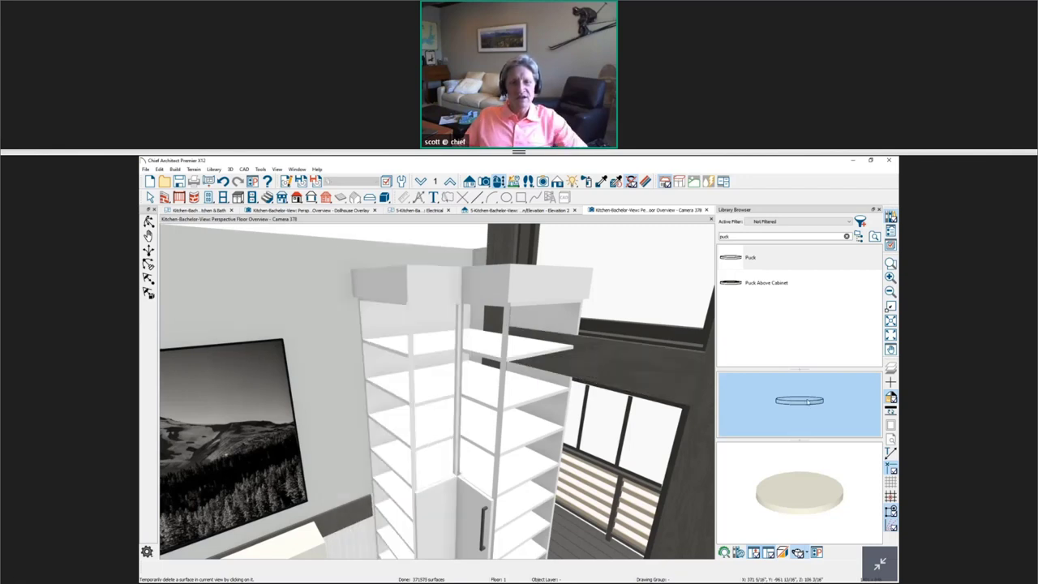
{"action": "key", "text": "space"}
{"action": "left_click", "coordinate": [478, 514]}
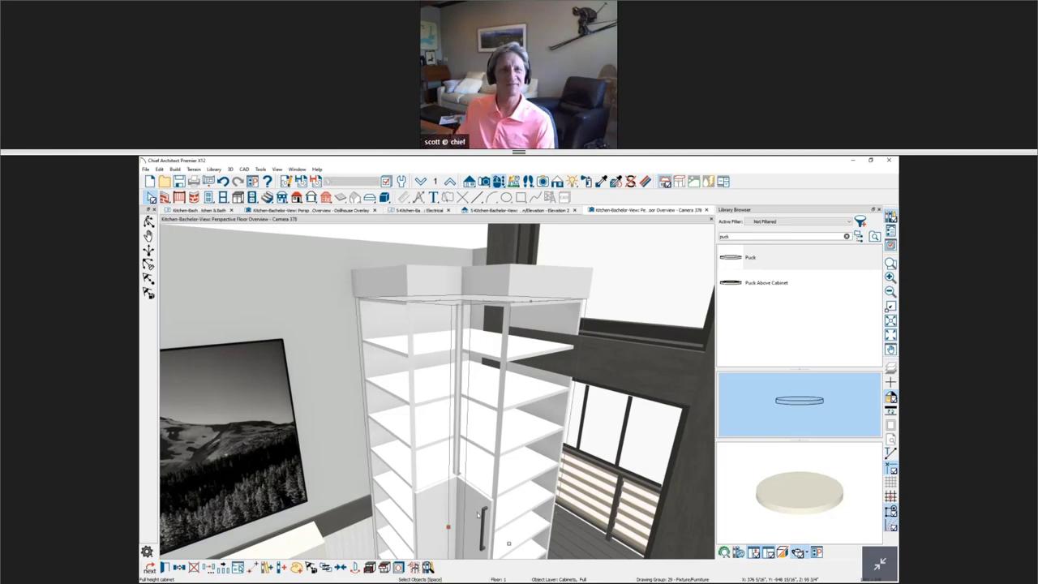
Step: Look over the range wall in both views, and close the floor overview camera and the elevation
{"action": "scroll", "coordinate": [477, 513], "scroll_direction": "down", "scroll_amount": 3}
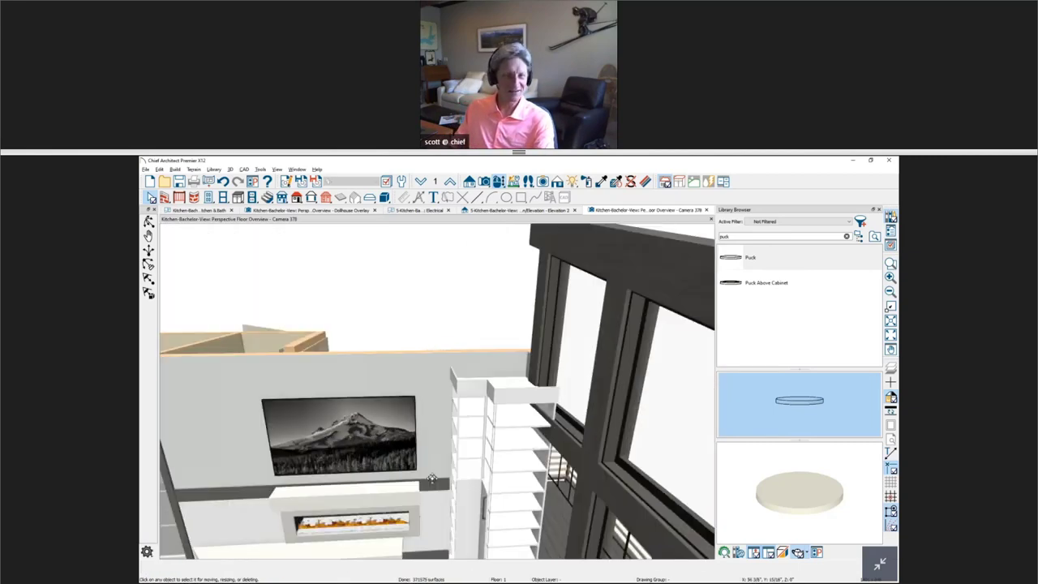
{"action": "middle_click_drag", "start_coordinate": [460, 478], "coordinate": [707, 381]}
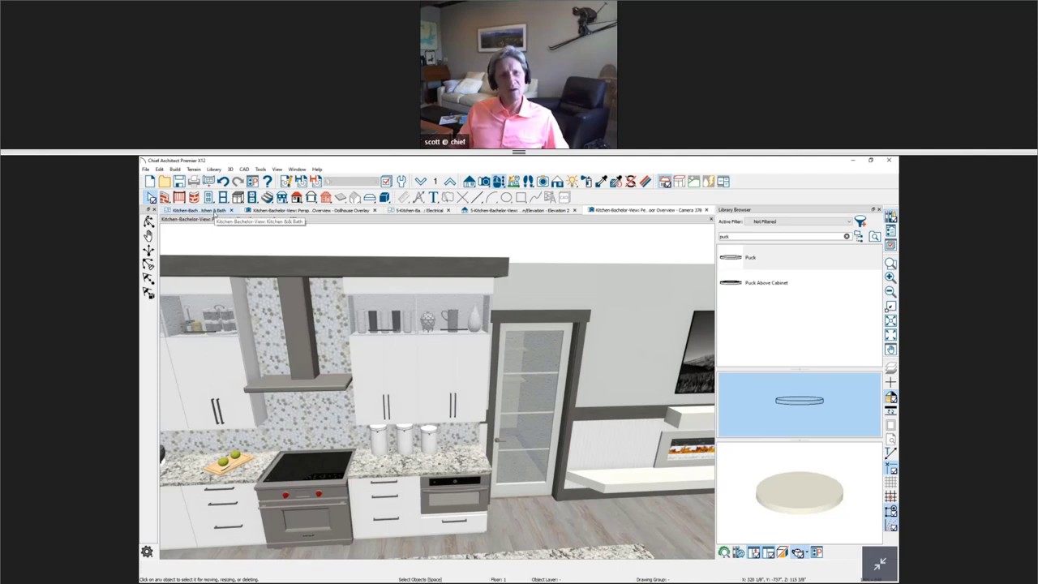
{"action": "left_click", "coordinate": [554, 210]}
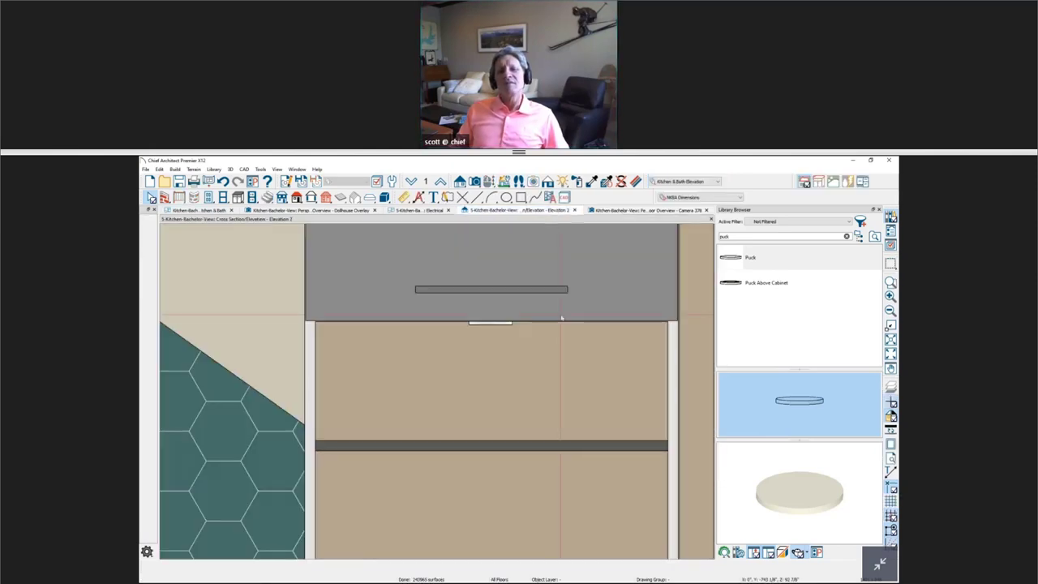
{"action": "scroll", "coordinate": [565, 341], "scroll_direction": "down", "scroll_amount": 3}
{"action": "scroll", "coordinate": [566, 341], "scroll_direction": "down", "scroll_amount": 1}
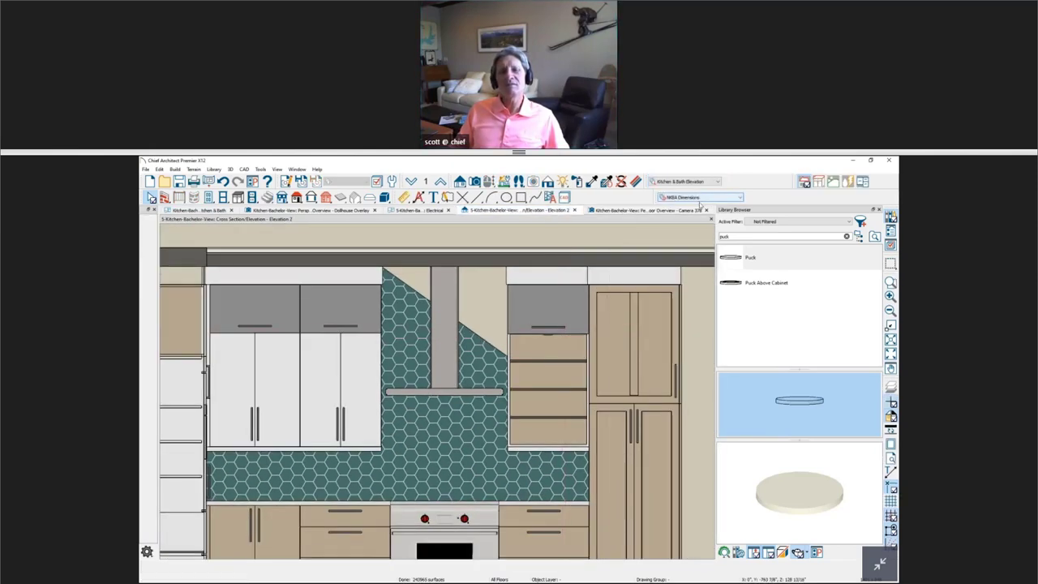
{"action": "left_click", "coordinate": [706, 210]}
{"action": "scroll", "coordinate": [388, 423], "scroll_direction": "down", "scroll_amount": 2}
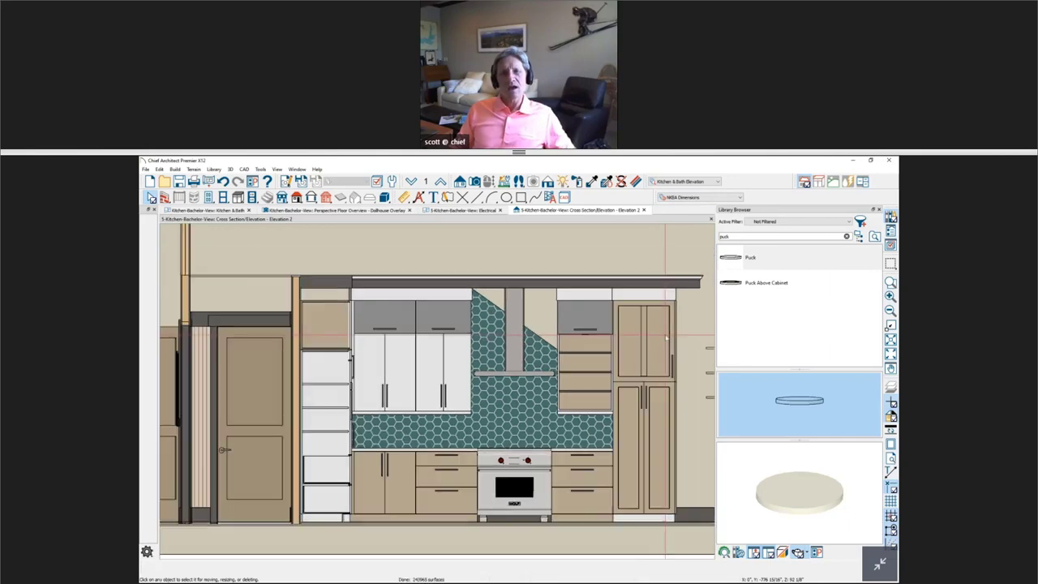
{"action": "scroll", "coordinate": [480, 368], "scroll_direction": "down", "scroll_amount": 2}
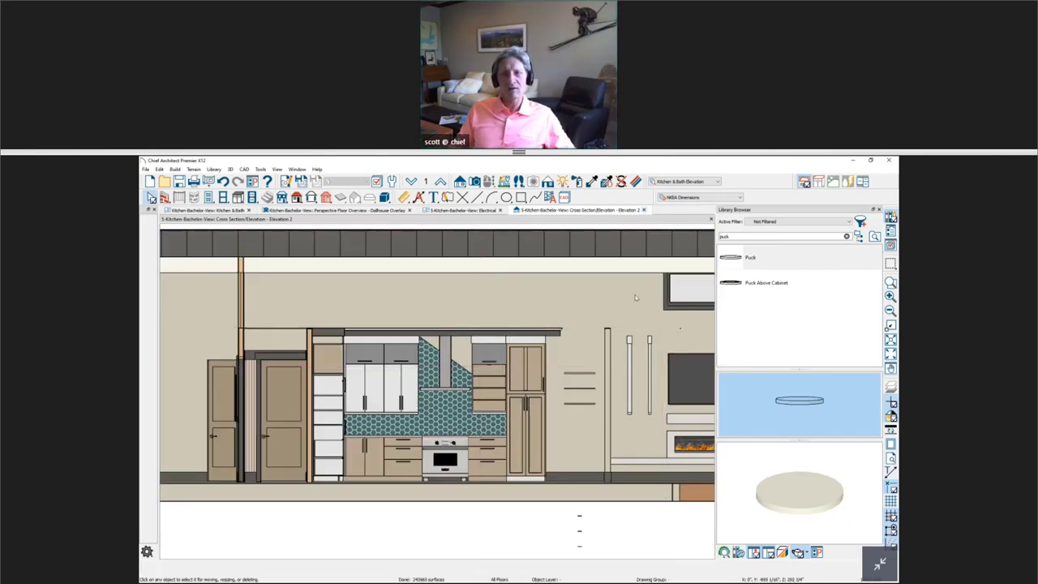
{"action": "left_click", "coordinate": [644, 210]}
{"action": "scroll", "coordinate": [582, 375], "scroll_direction": "down", "scroll_amount": 2}
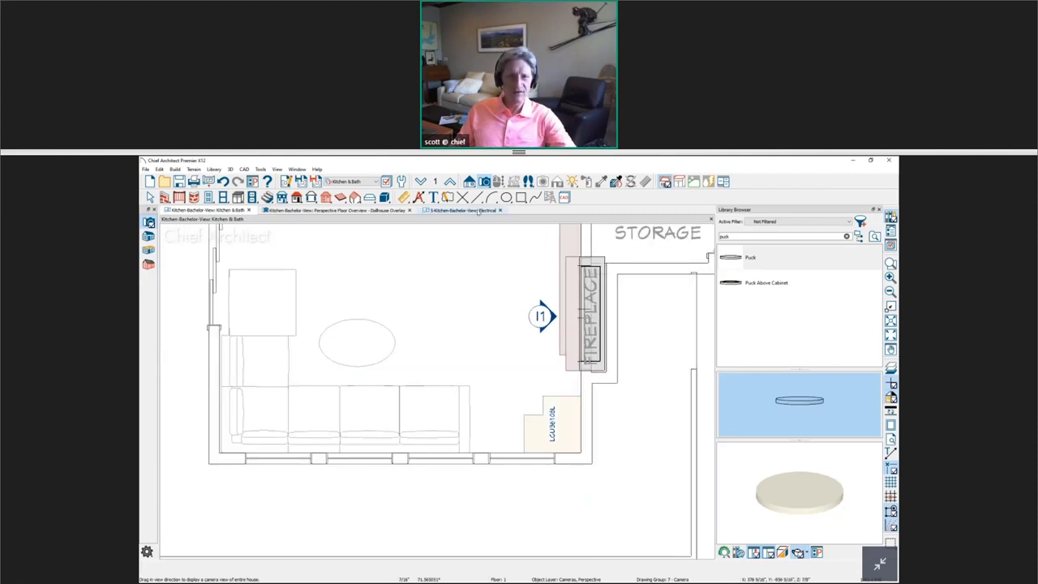
Step: Delete the full-height corner cabinet from the living room corner in the Kitchen & Bath plan
{"action": "key", "text": "space"}
{"action": "left_click", "coordinate": [553, 419]}
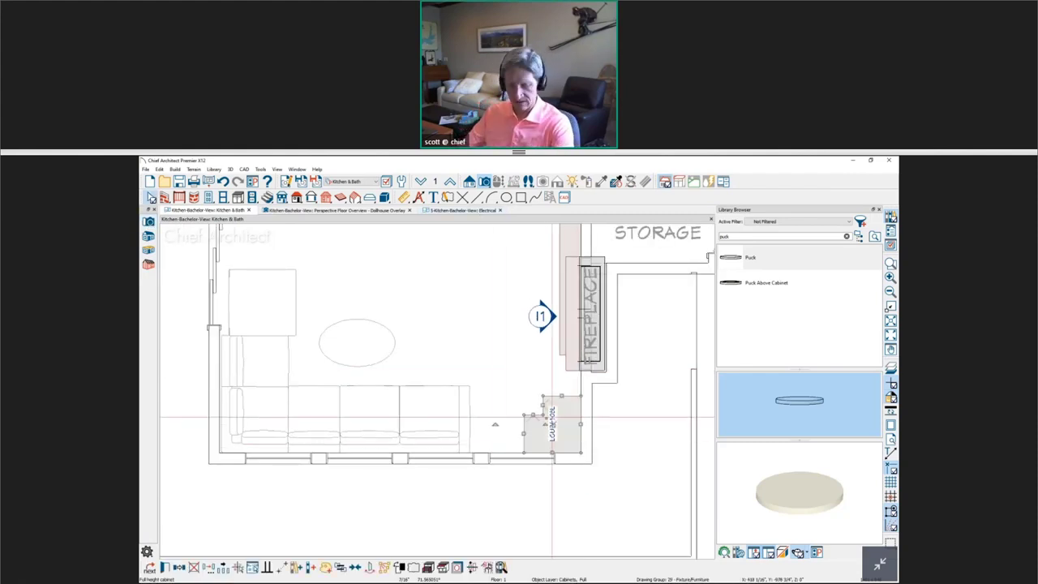
{"action": "key", "text": "Delete"}
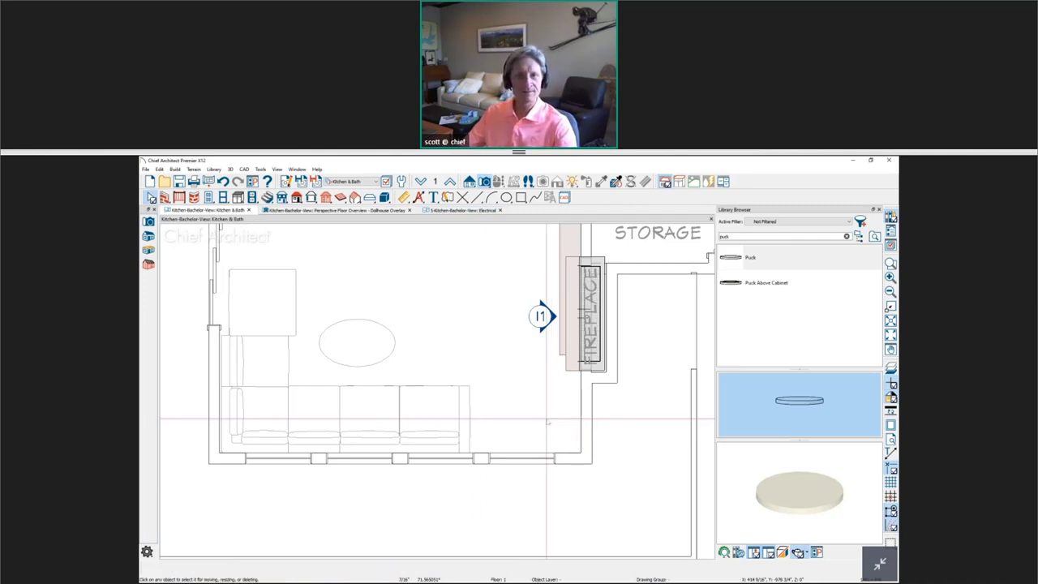
Step: Create an elevation from the Electrical plan that faces the living room's window wall behind the sofa
{"action": "left_click", "coordinate": [472, 182]}
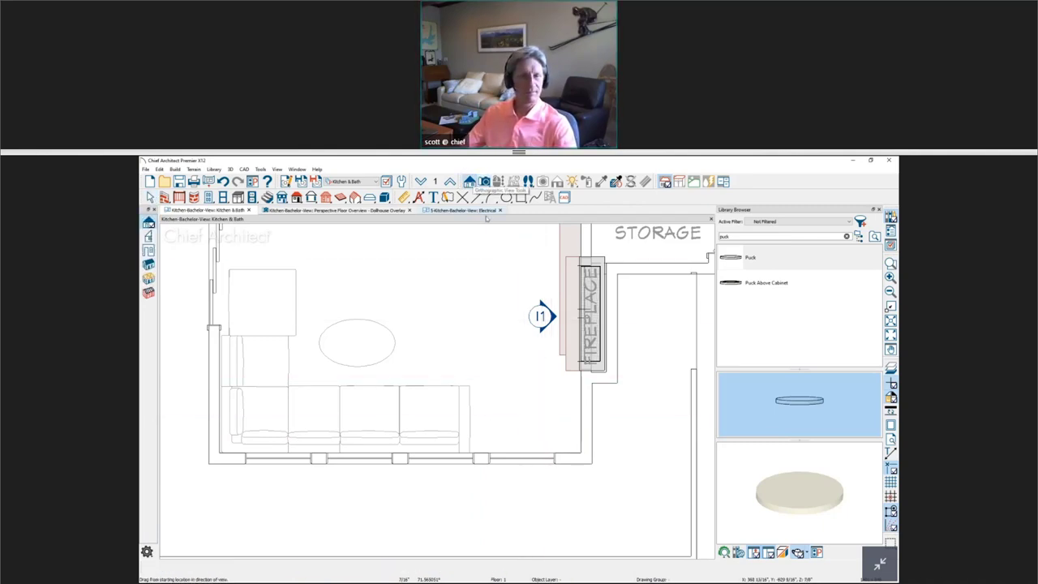
{"action": "key", "text": "space"}
{"action": "middle_click_drag", "start_coordinate": [508, 266], "coordinate": [507, 325]}
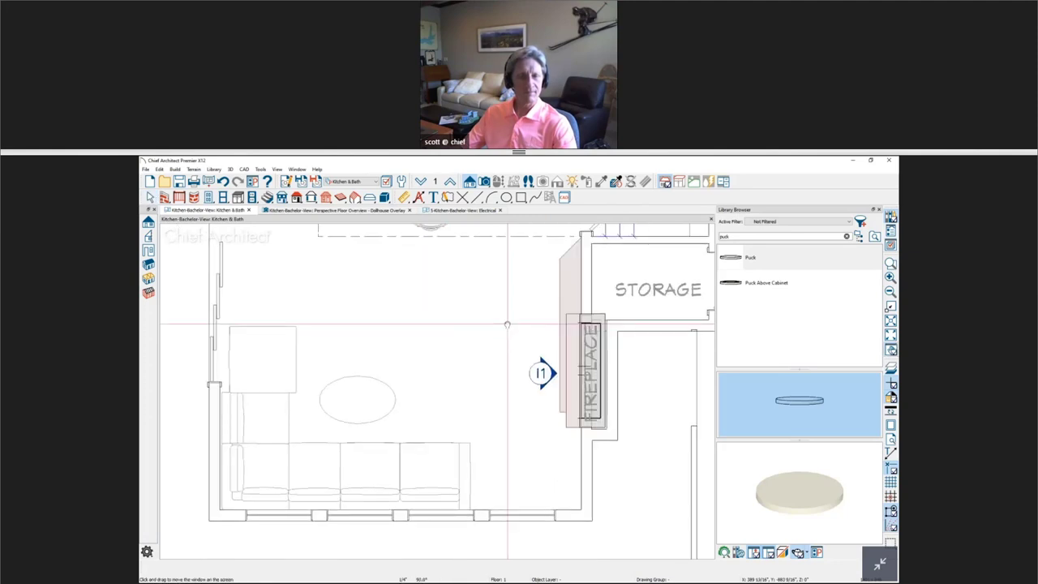
{"action": "scroll", "coordinate": [507, 324], "scroll_direction": "up", "scroll_amount": 3}
{"action": "scroll", "coordinate": [508, 406], "scroll_direction": "down", "scroll_amount": 4}
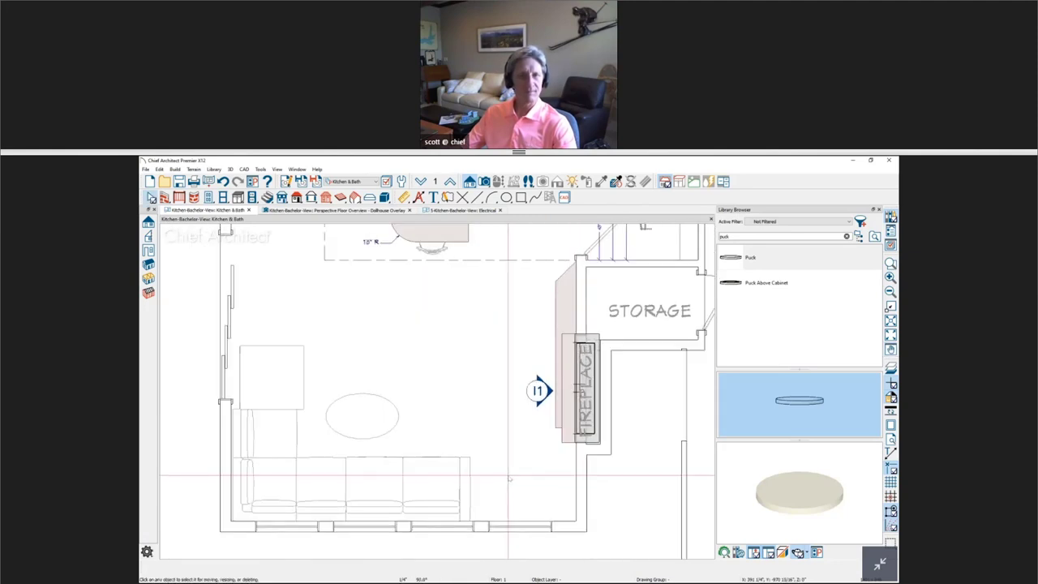
{"action": "scroll", "coordinate": [510, 480], "scroll_direction": "down", "scroll_amount": 1}
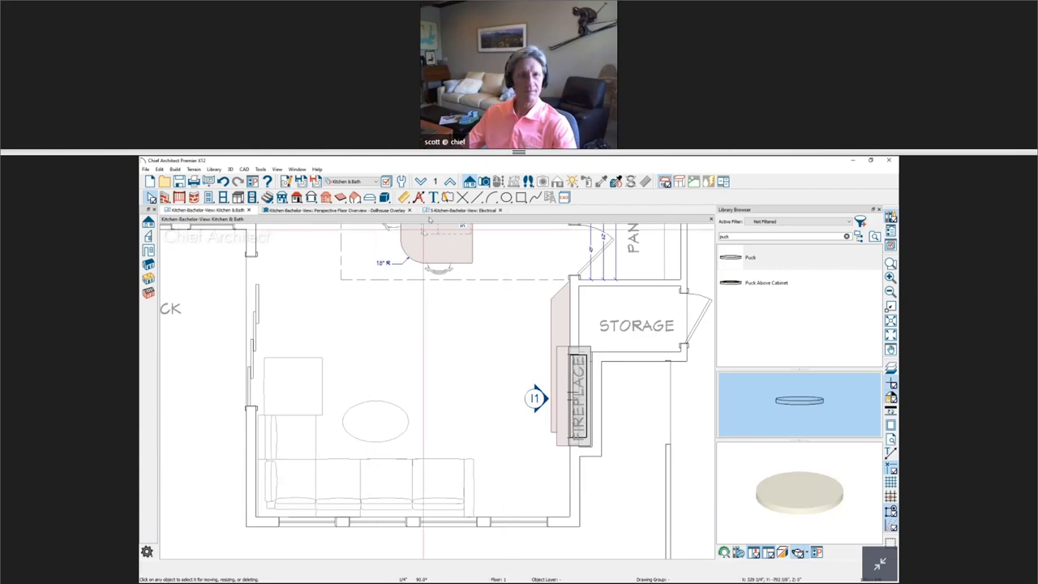
{"action": "left_click", "coordinate": [462, 211]}
{"action": "scroll", "coordinate": [437, 391], "scroll_direction": "down", "scroll_amount": 5}
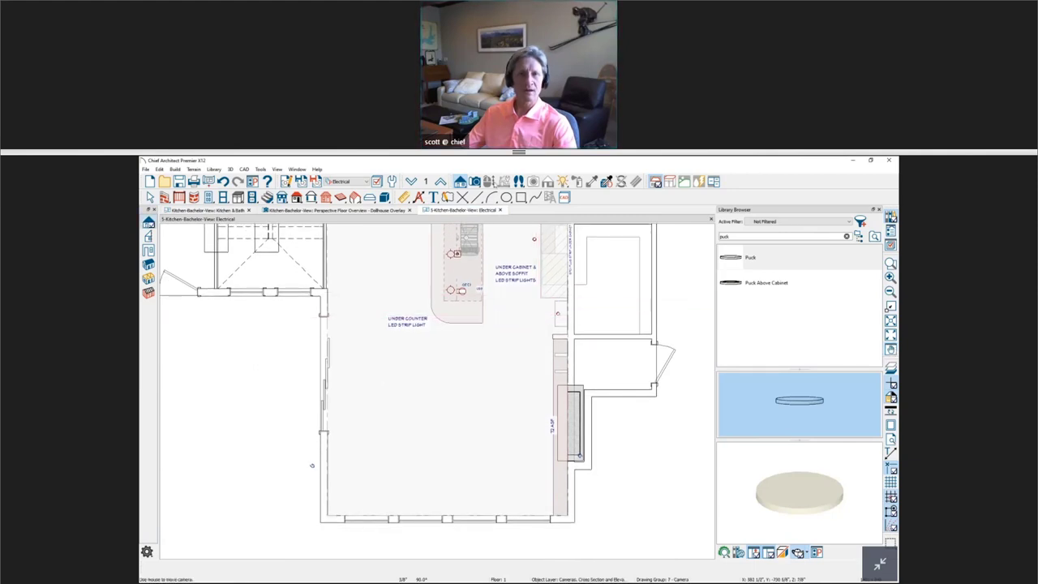
{"action": "left_click_drag", "start_coordinate": [437, 467], "coordinate": [446, 558]}
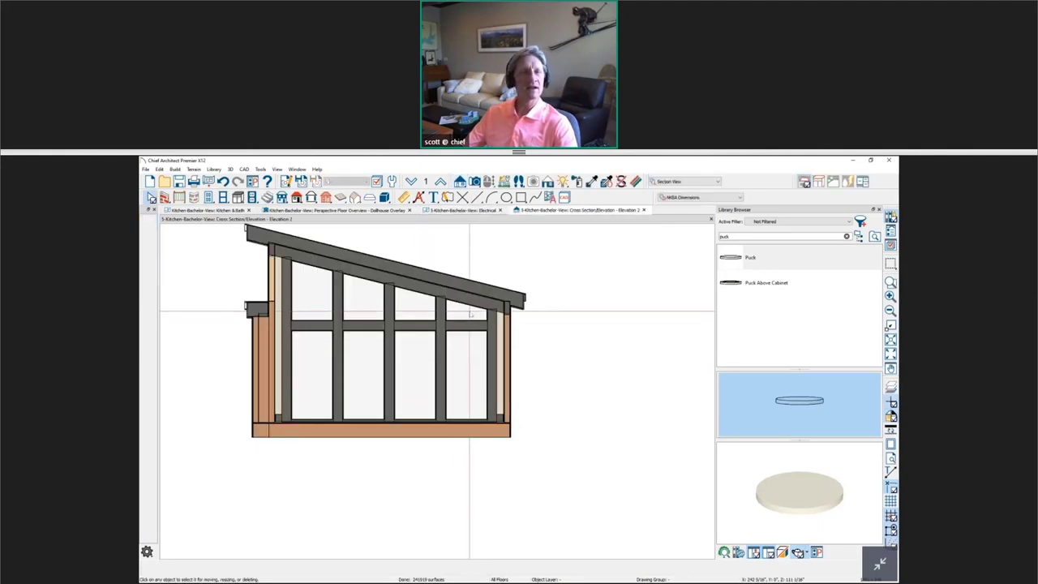
Step: Delete the end post on the fireplace side of the window wall and the horizontal rail segment beside it
{"action": "scroll", "coordinate": [498, 371], "scroll_direction": "up", "scroll_amount": 3}
{"action": "left_click", "coordinate": [490, 364]}
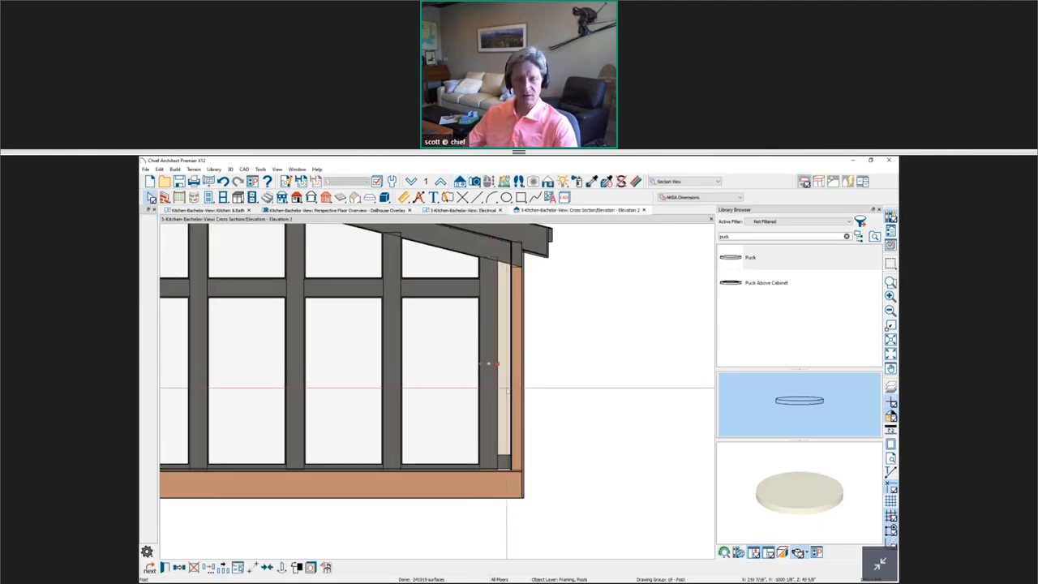
{"action": "left_click", "coordinate": [464, 294]}
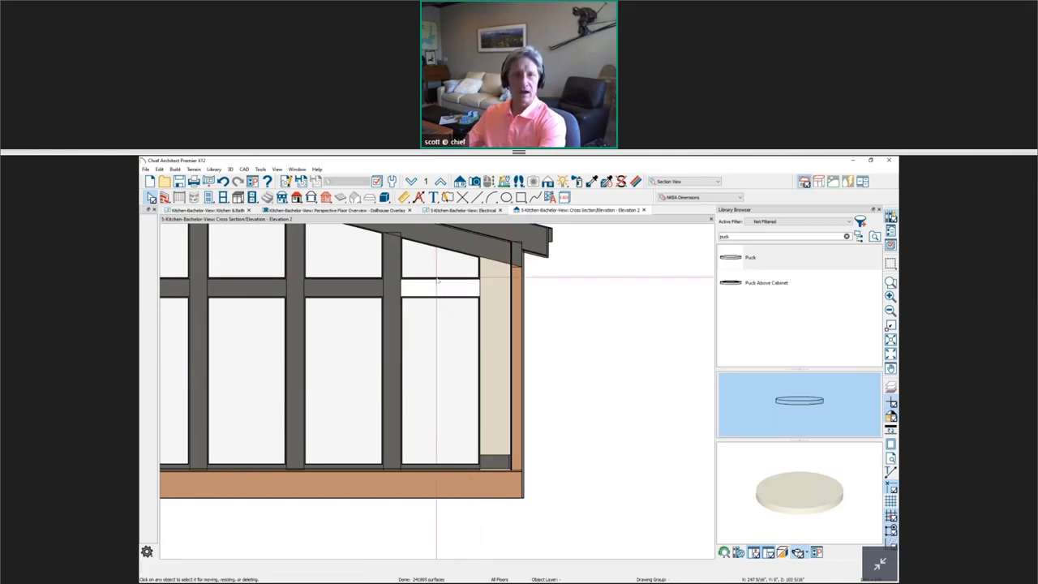
Step: Delete the upper and lower windows in the end bay of the living room's window wall
{"action": "left_click", "coordinate": [448, 292]}
{"action": "left_click_drag", "start_coordinate": [448, 293], "coordinate": [449, 337]}
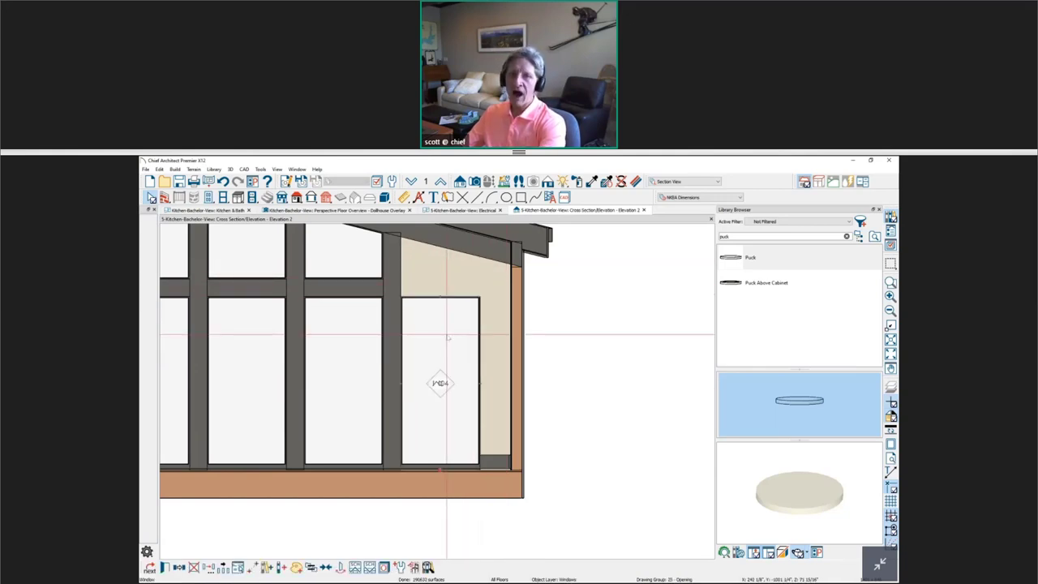
{"action": "key", "text": "Delete"}
{"action": "middle_click_drag", "start_coordinate": [449, 337], "coordinate": [447, 382]}
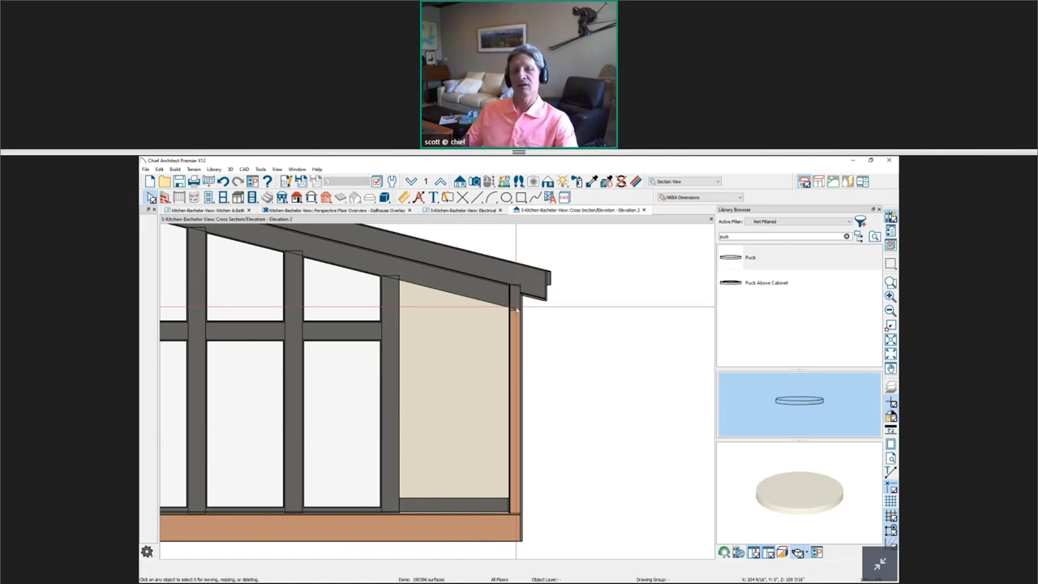
Step: Place a full-height cabinet on the blank wall beside the last window post and display the "Cabinets, Full" layer in the elevation
{"action": "scroll", "coordinate": [516, 364], "scroll_direction": "up", "scroll_amount": 1}
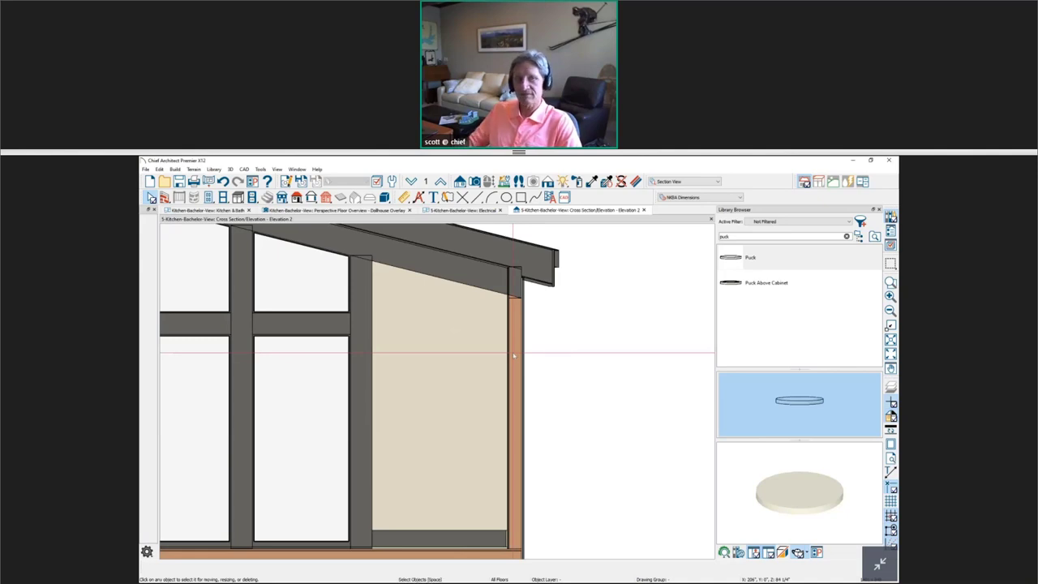
{"action": "left_click", "coordinate": [238, 198]}
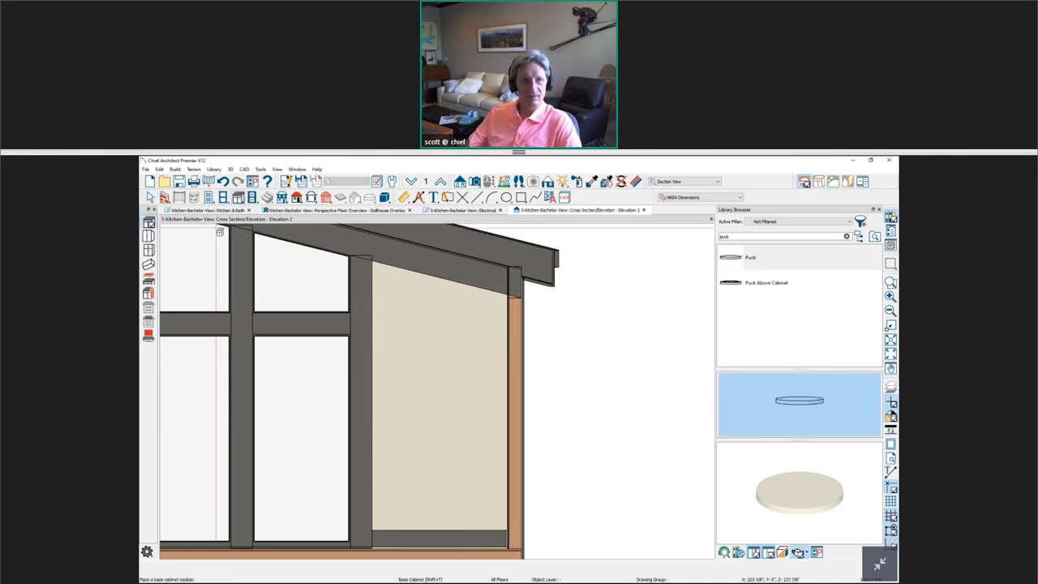
{"action": "left_click", "coordinate": [149, 250]}
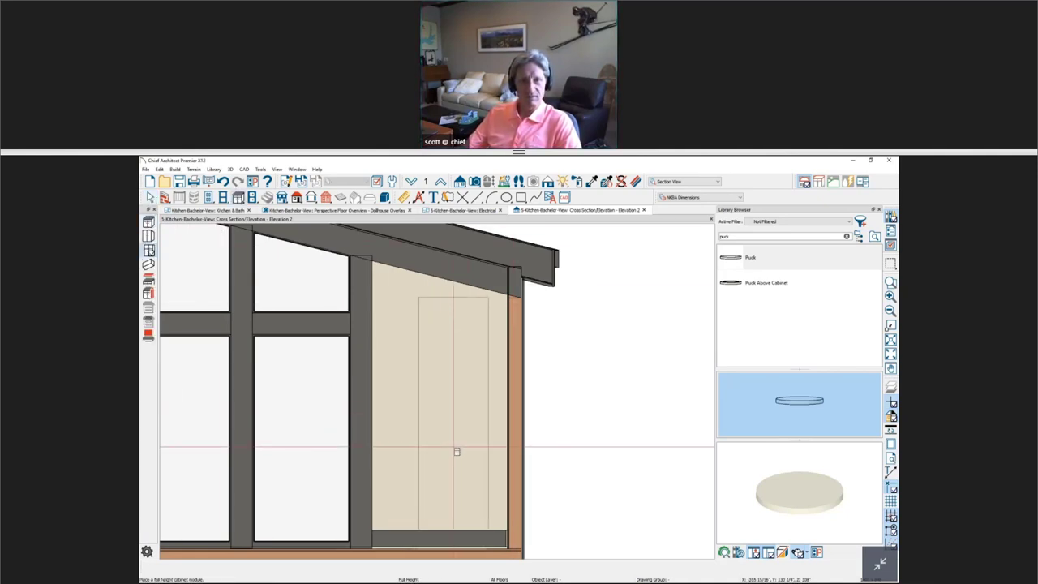
{"action": "left_click", "coordinate": [454, 446]}
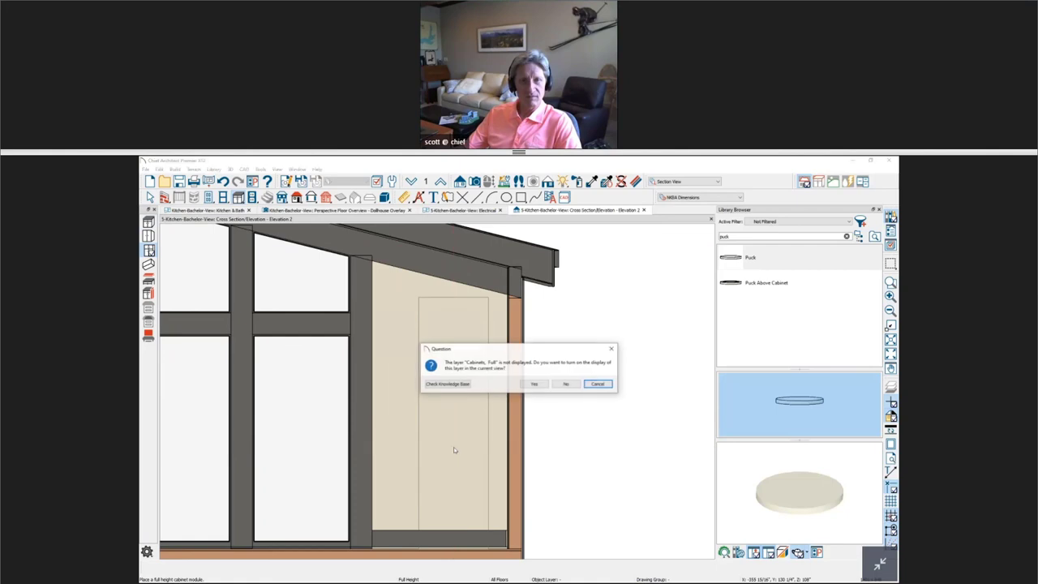
{"action": "left_click", "coordinate": [534, 386]}
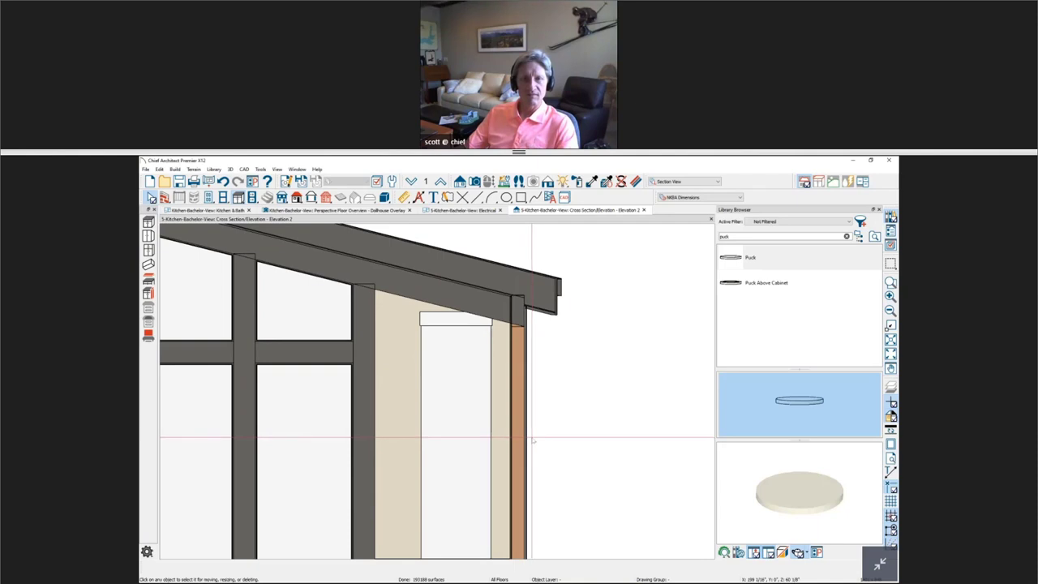
{"action": "key", "text": "Escape"}
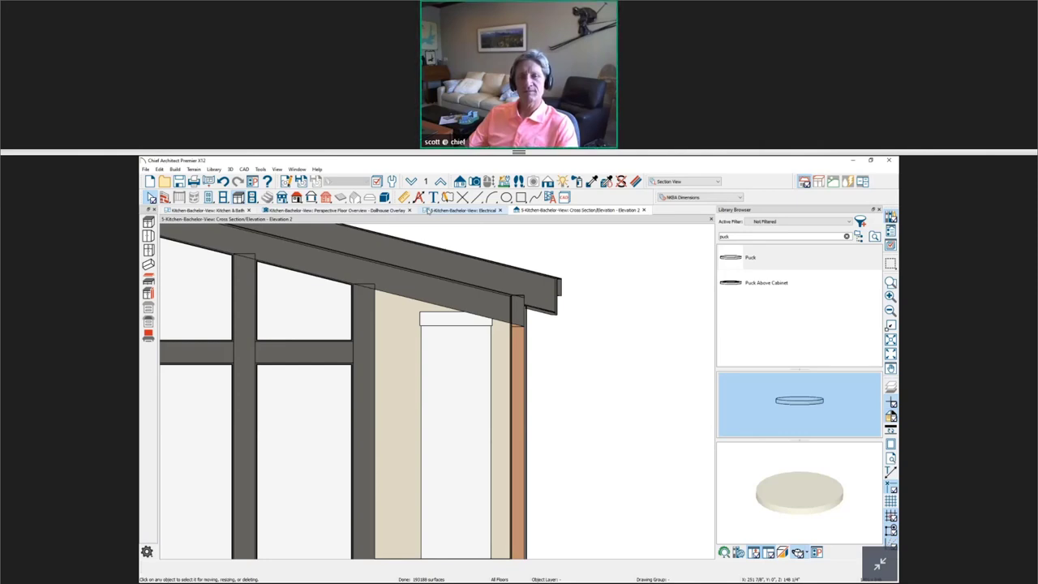
{"action": "scroll", "coordinate": [485, 362], "scroll_direction": "down", "scroll_amount": 1}
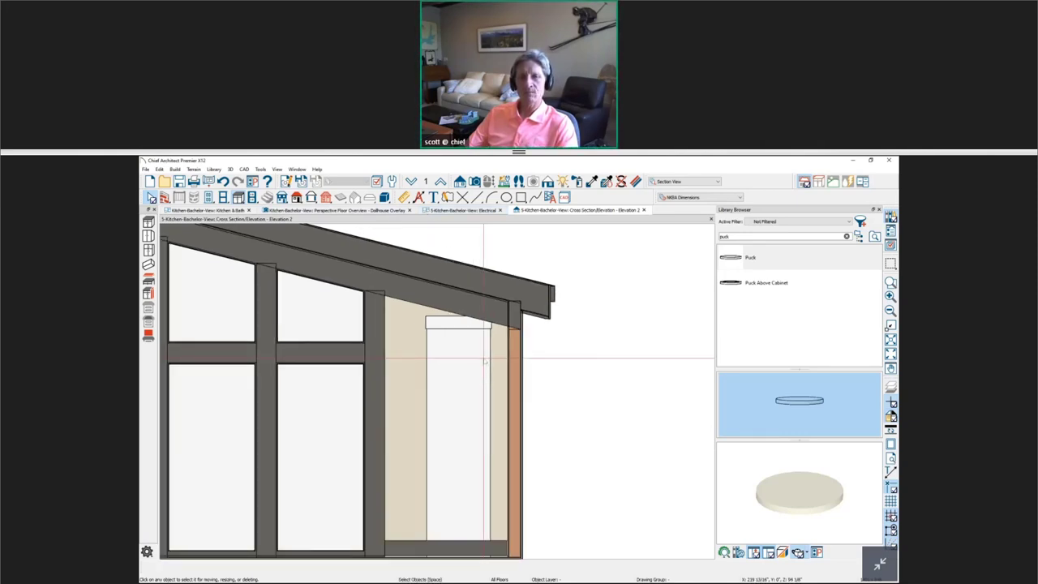
{"action": "scroll", "coordinate": [455, 366], "scroll_direction": "up", "scroll_amount": 2}
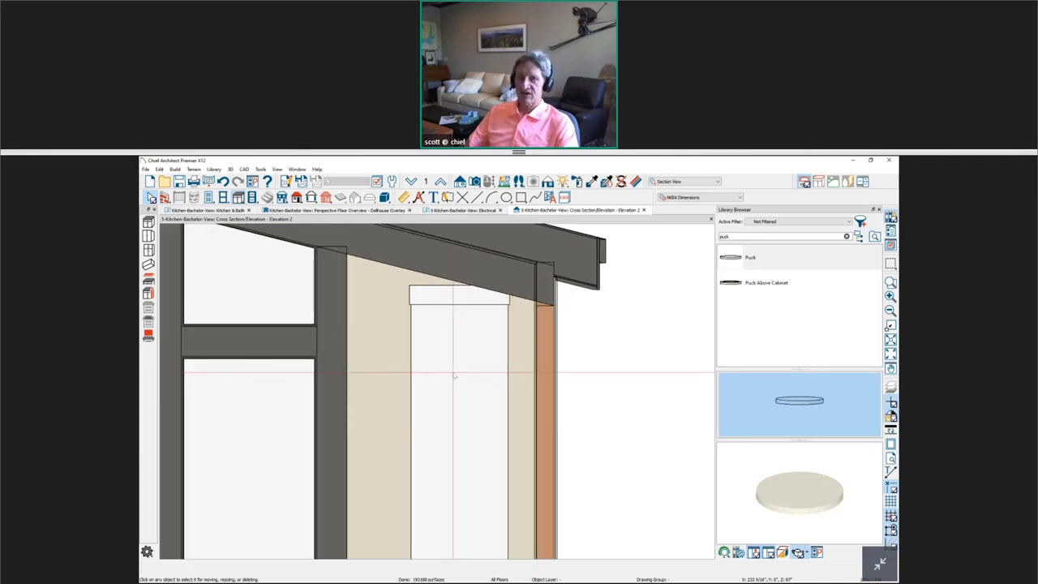
{"action": "left_click", "coordinate": [455, 367]}
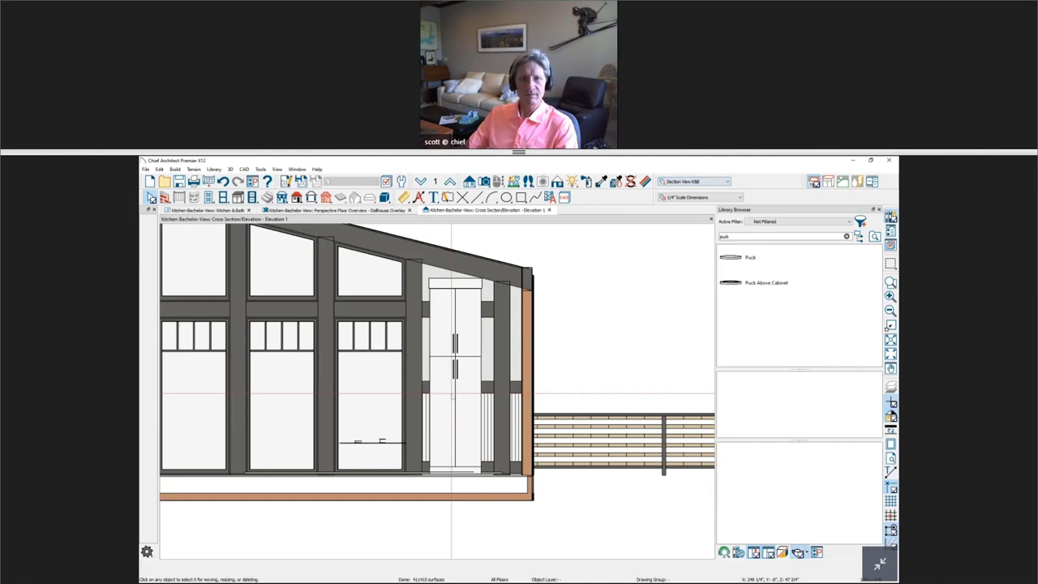
Step: Lower the top of the full-height cabinet slightly in the Kitchen & Bath elevation to leave more clearance below the sloping beam
{"action": "scroll", "coordinate": [468, 447], "scroll_direction": "up", "scroll_amount": 3}
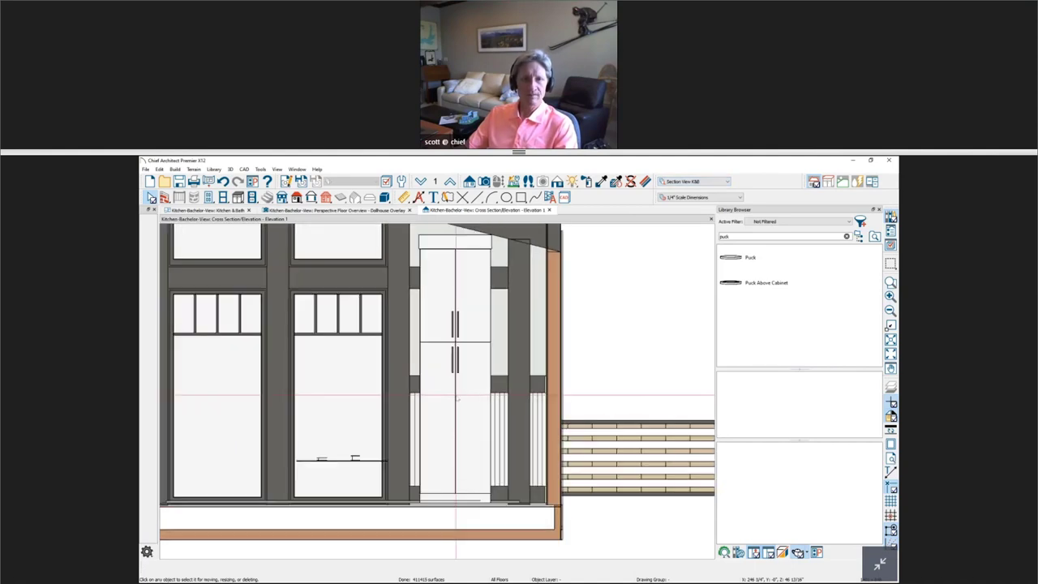
{"action": "left_click_drag", "start_coordinate": [468, 448], "coordinate": [472, 485]}
{"action": "key", "text": "space"}
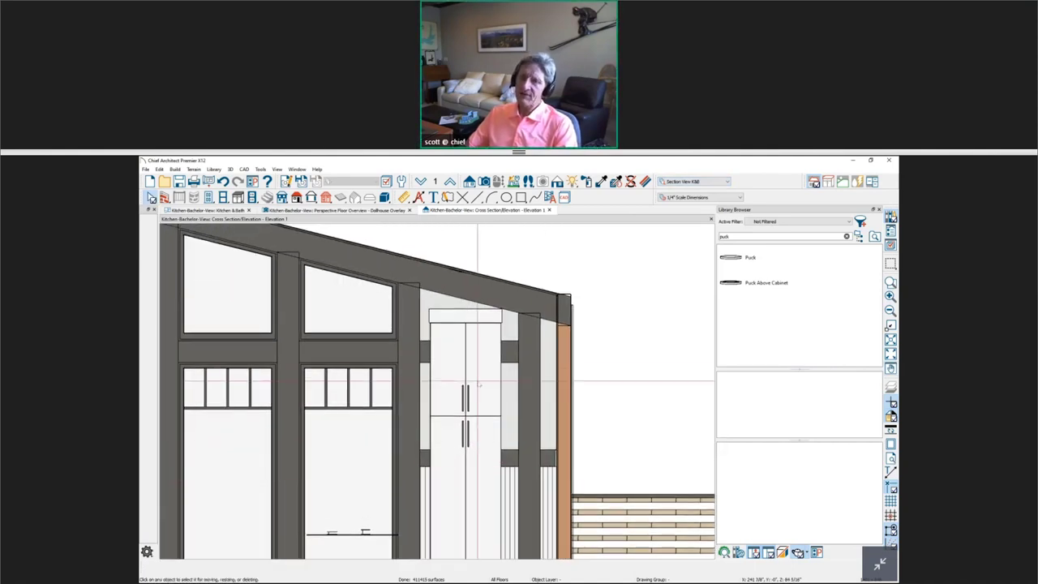
{"action": "scroll", "coordinate": [471, 332], "scroll_direction": "up", "scroll_amount": 1}
{"action": "left_click", "coordinate": [468, 330]}
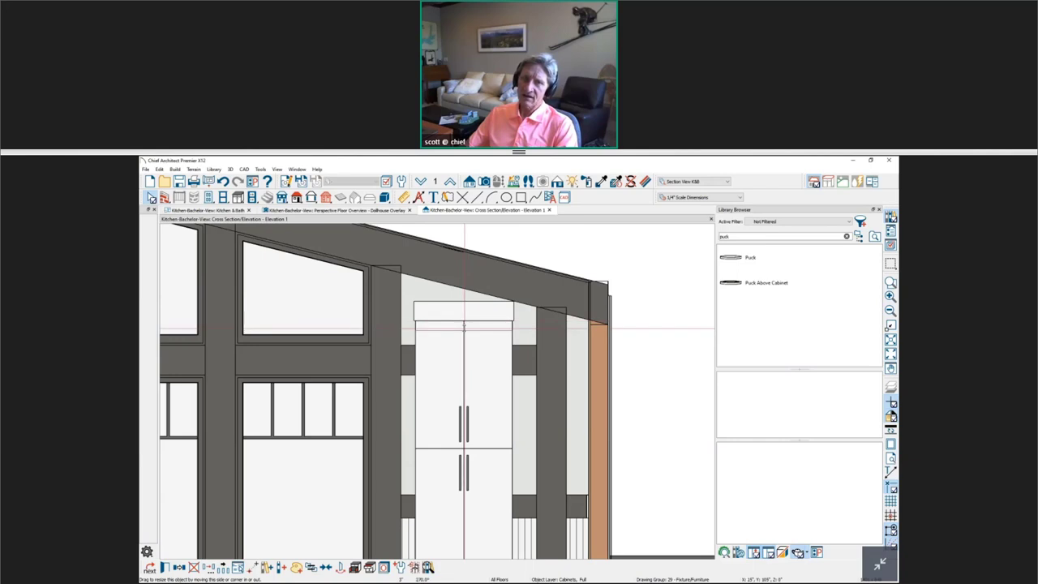
{"action": "left_click_drag", "start_coordinate": [464, 327], "coordinate": [464, 337]}
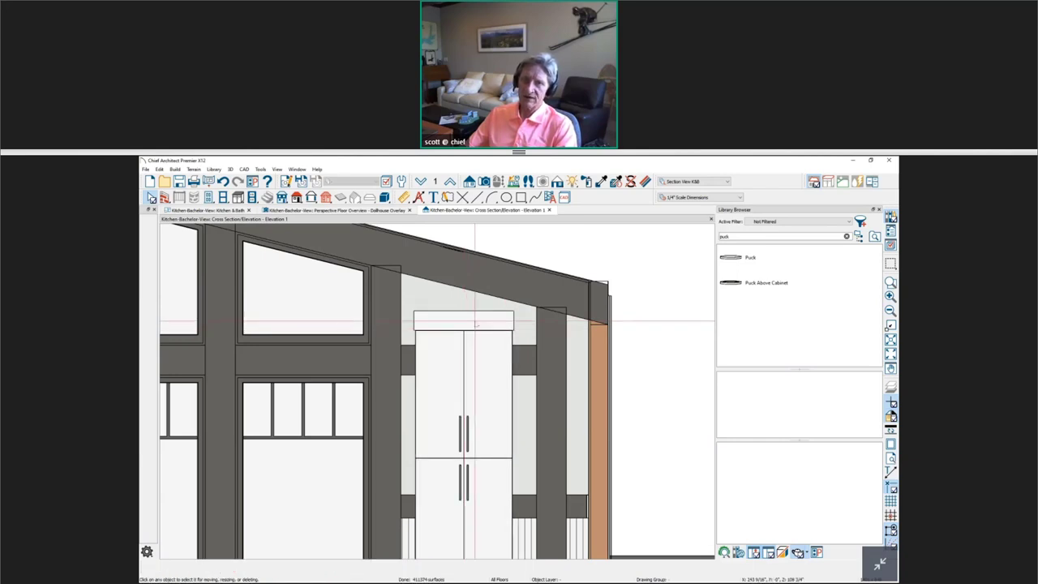
{"action": "left_click", "coordinate": [458, 300]}
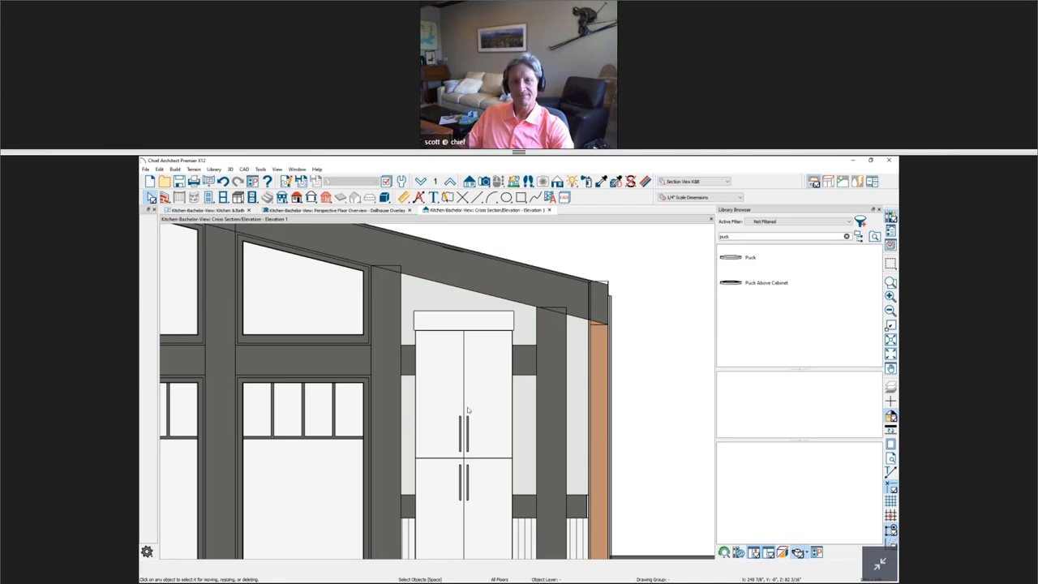
Step: Delete the post between the full-height cabinet and the corner, and the upper horizontal beam running behind the cabinet
{"action": "left_click", "coordinate": [556, 409]}
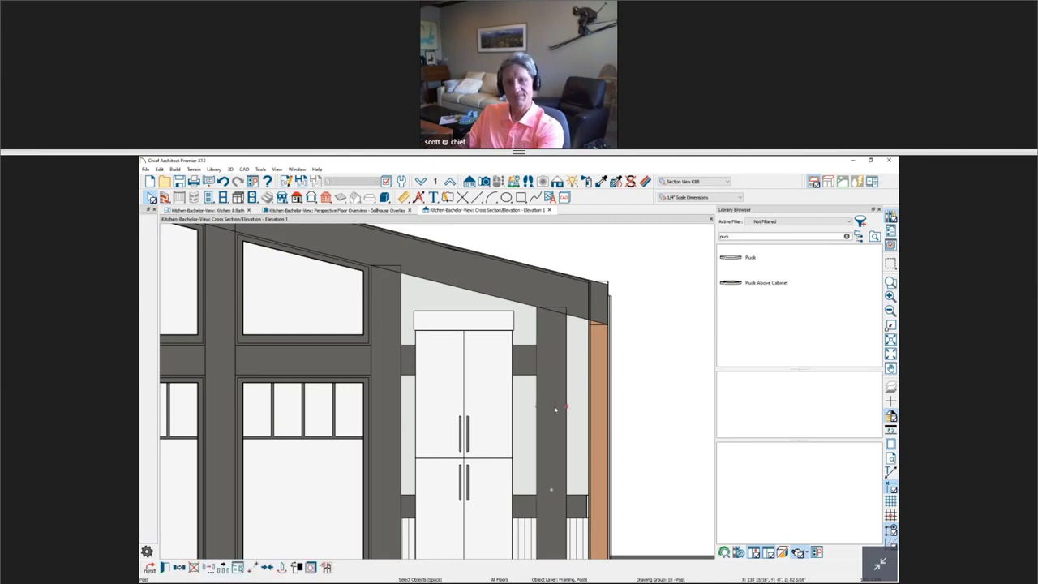
{"action": "key", "text": "Delete"}
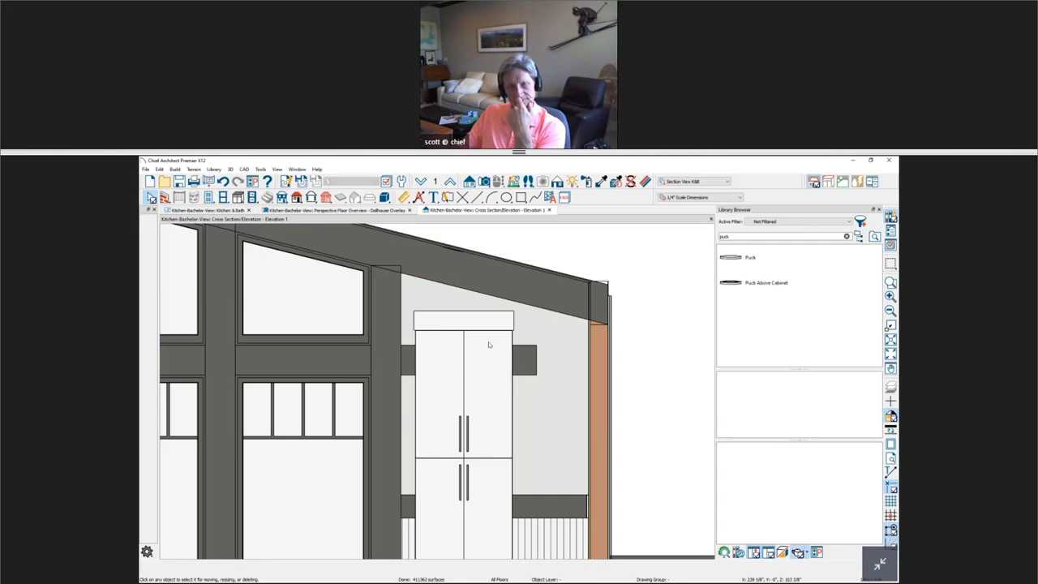
{"action": "left_click", "coordinate": [525, 365]}
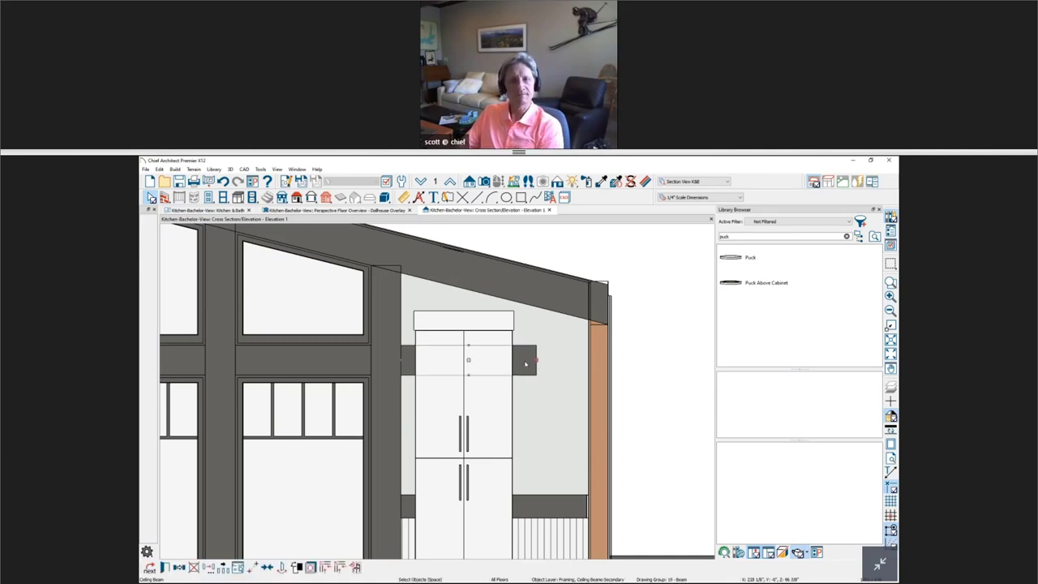
{"action": "key", "text": "Delete"}
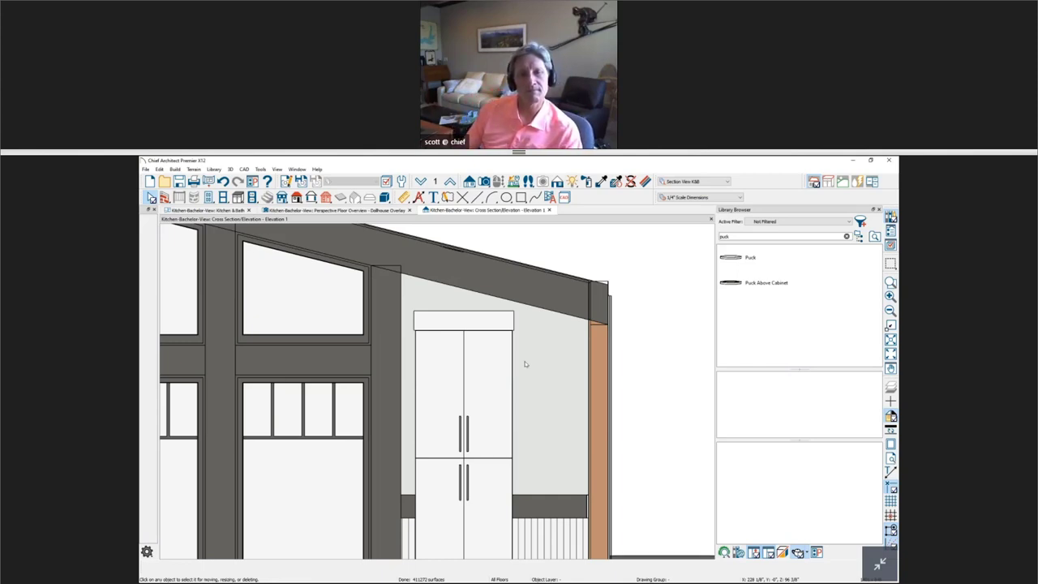
Step: Remove the CA-001 molding from the full-height cabinet's specification
{"action": "key", "text": "space"}
{"action": "double_click", "coordinate": [494, 393]}
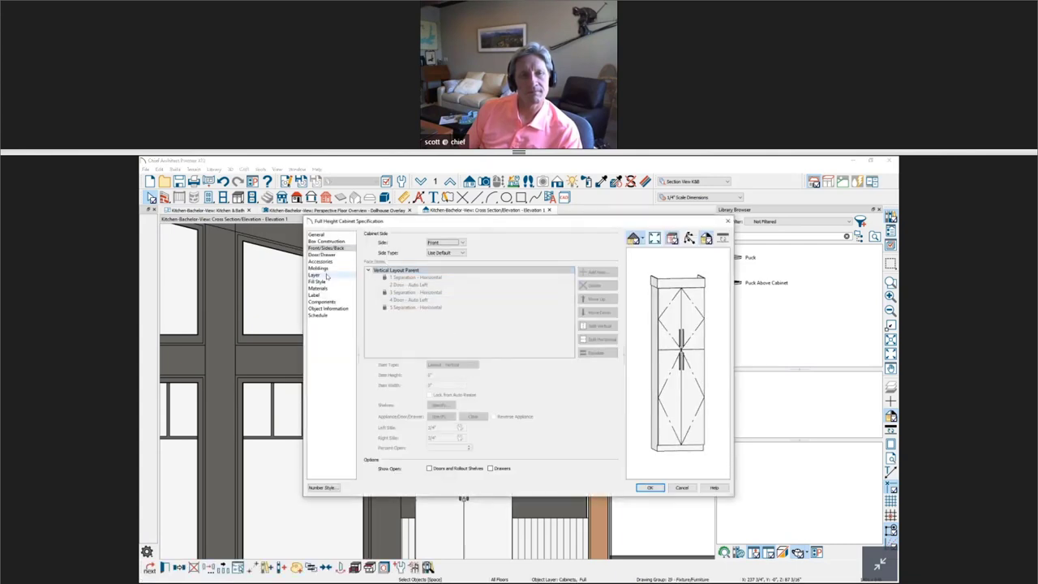
{"action": "left_click", "coordinate": [318, 267]}
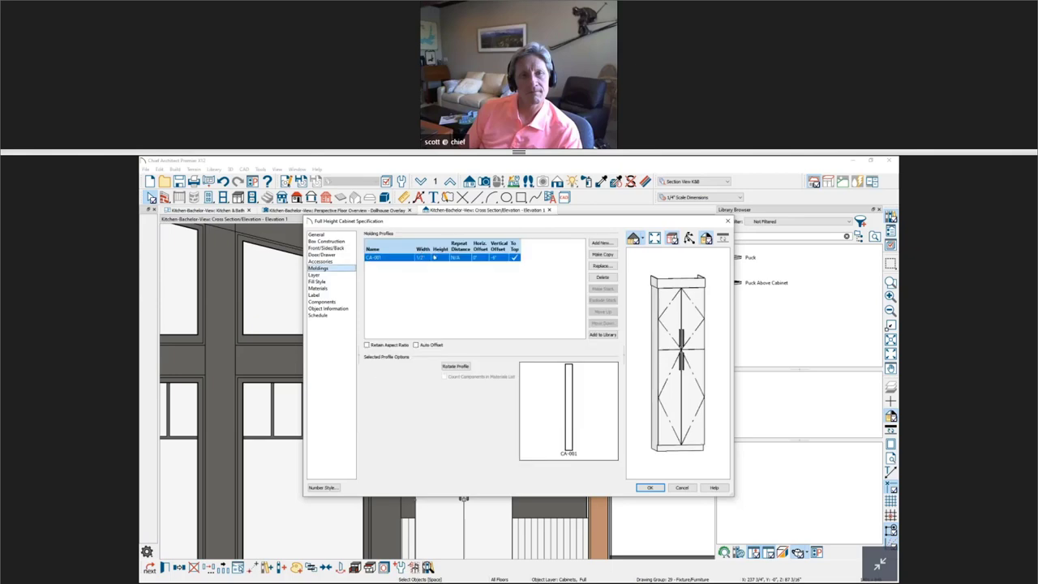
{"action": "left_click", "coordinate": [604, 278]}
{"action": "left_click", "coordinate": [649, 488]}
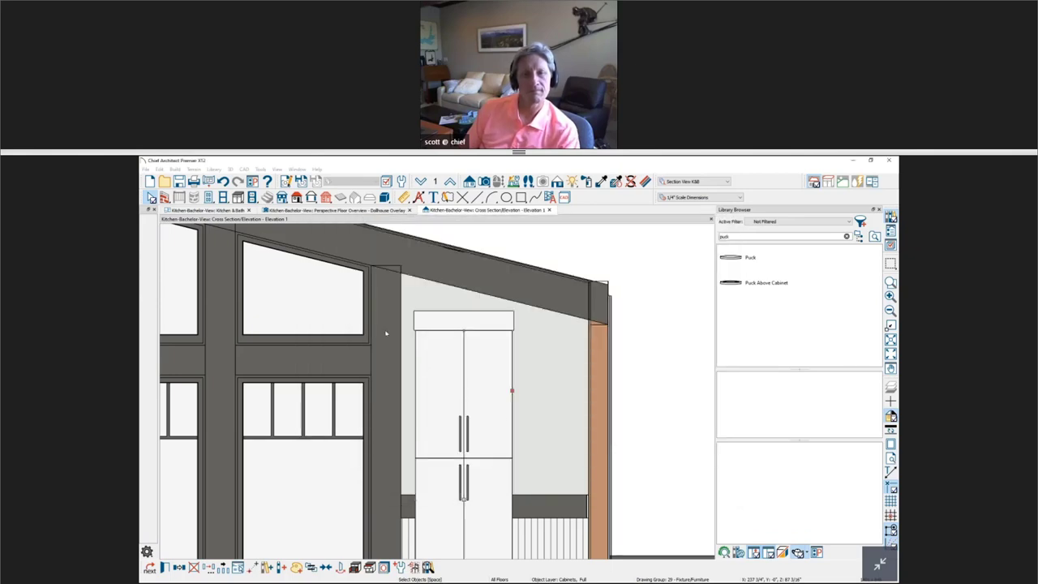
Step: Draw a polyline solid across the cabinet's top and reshape its upper corners to follow the underside of the sloping beam
{"action": "middle_click_drag", "start_coordinate": [409, 324], "coordinate": [414, 355]}
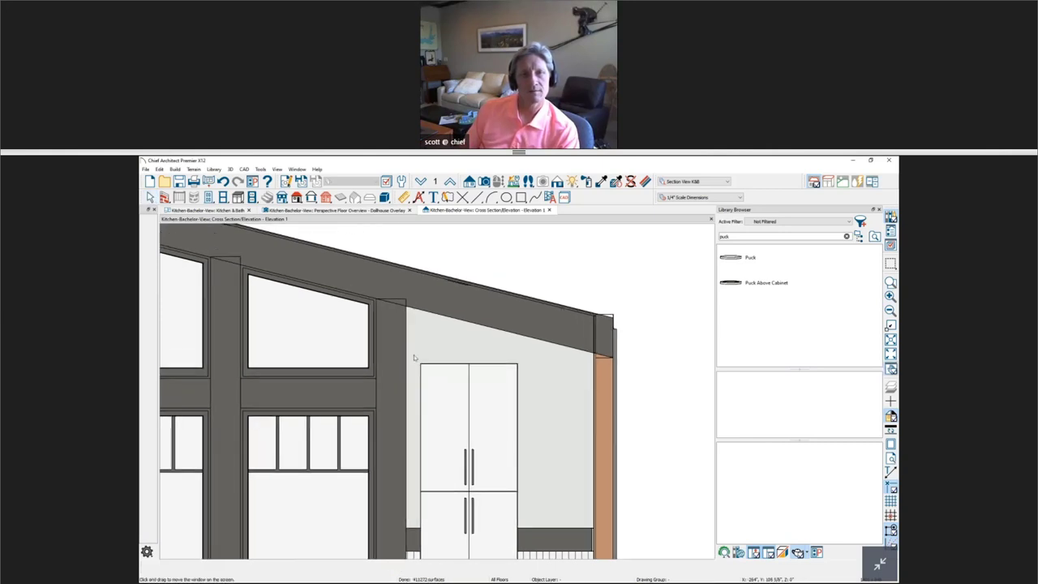
{"action": "left_click", "coordinate": [385, 197]}
{"action": "scroll", "coordinate": [416, 351], "scroll_direction": "up", "scroll_amount": 1}
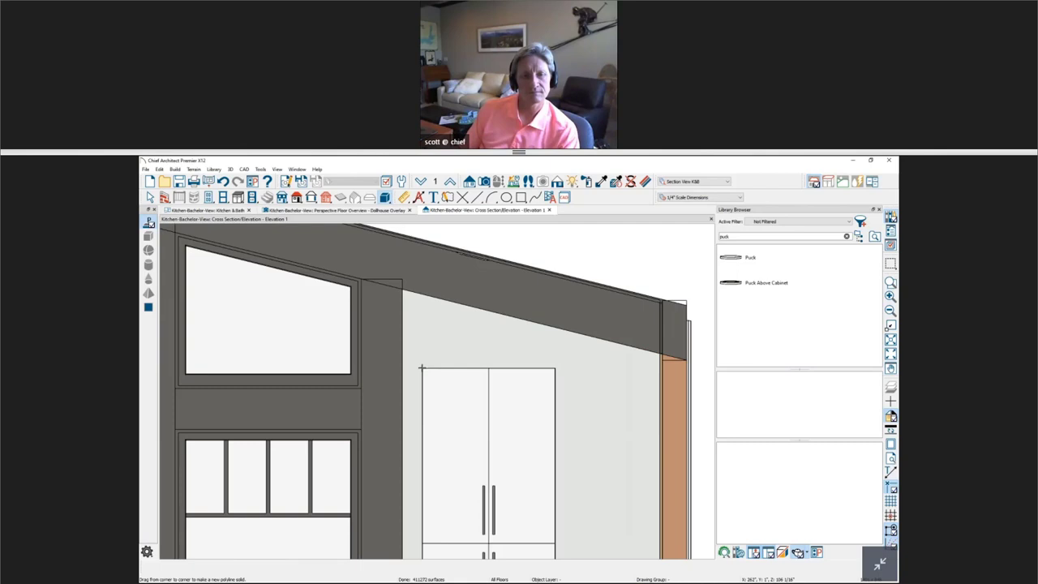
{"action": "mouse_move", "coordinate": [422, 368]}
{"action": "left_mouse_down"}
{"action": "mouse_move", "coordinate": [545, 323]}
{"action": "mouse_move", "coordinate": [555, 330]}
{"action": "left_mouse_up"}
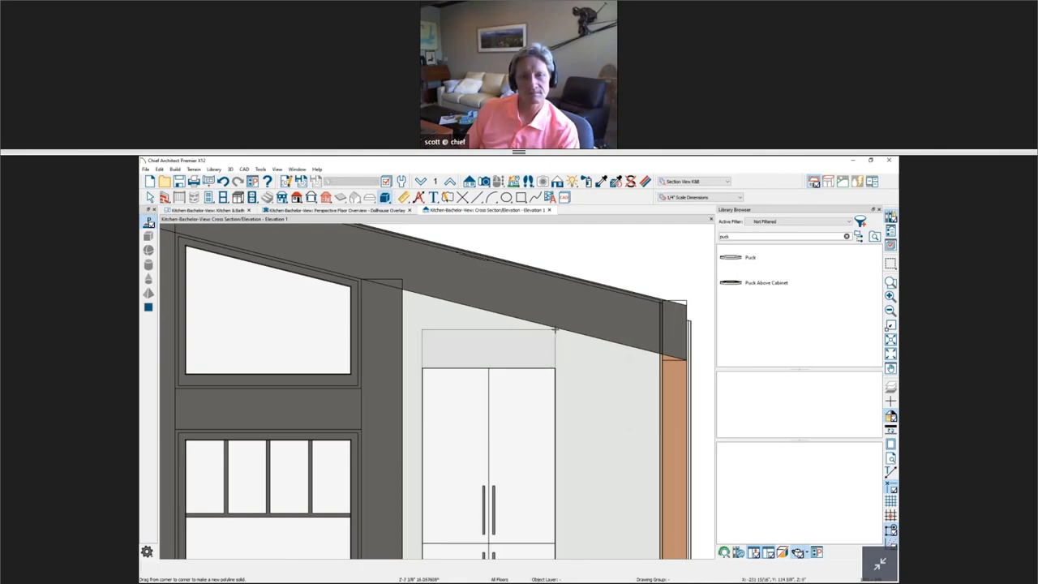
{"action": "left_click", "coordinate": [485, 338]}
{"action": "left_click_drag", "start_coordinate": [422, 329], "coordinate": [424, 297]}
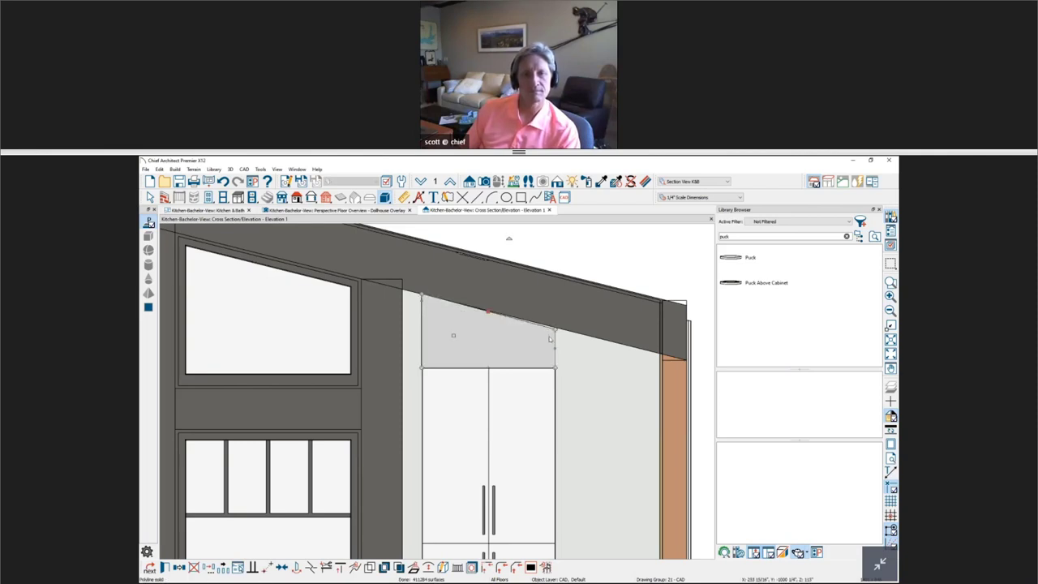
{"action": "left_click_drag", "start_coordinate": [554, 329], "coordinate": [555, 326]}
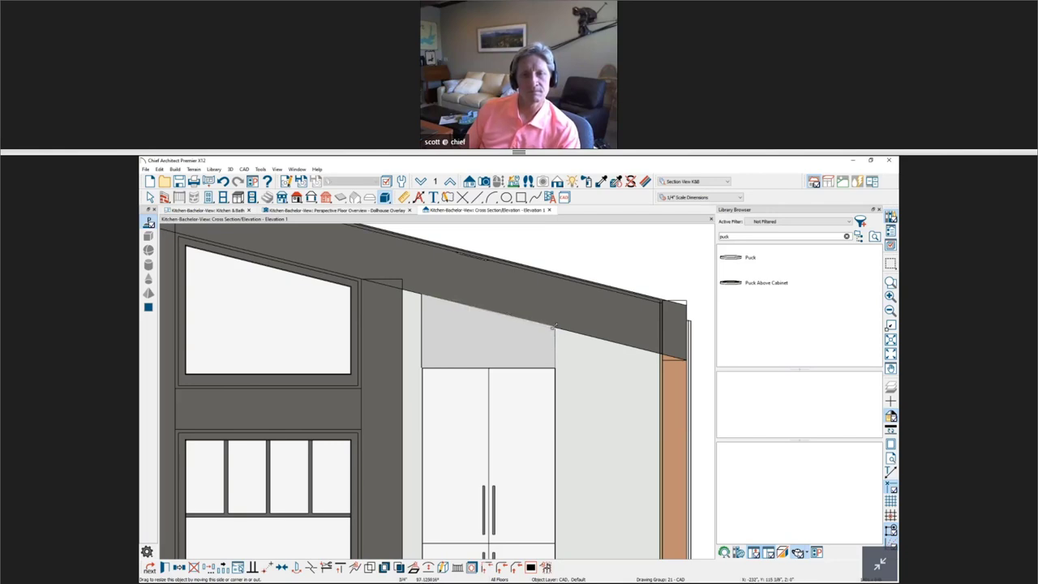
Step: Apply the cabinet's Color - White material to the filler solid and fine-tune its lower sloped corner against the beam
{"action": "left_click", "coordinate": [604, 182]}
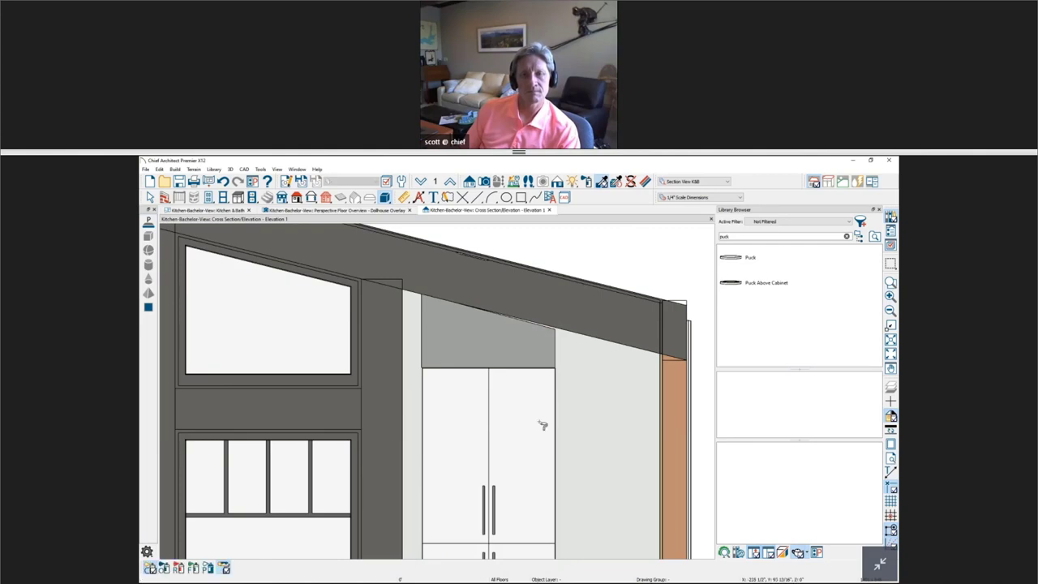
{"action": "left_click", "coordinate": [551, 357]}
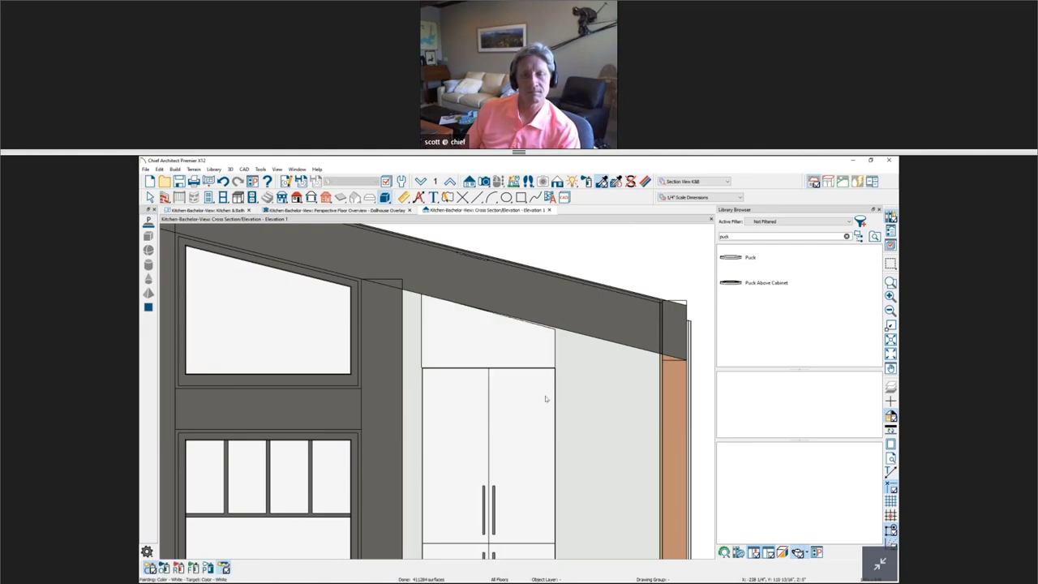
{"action": "key", "text": "Escape"}
{"action": "left_click", "coordinate": [555, 326]}
{"action": "left_click_drag", "start_coordinate": [555, 326], "coordinate": [555, 327]}
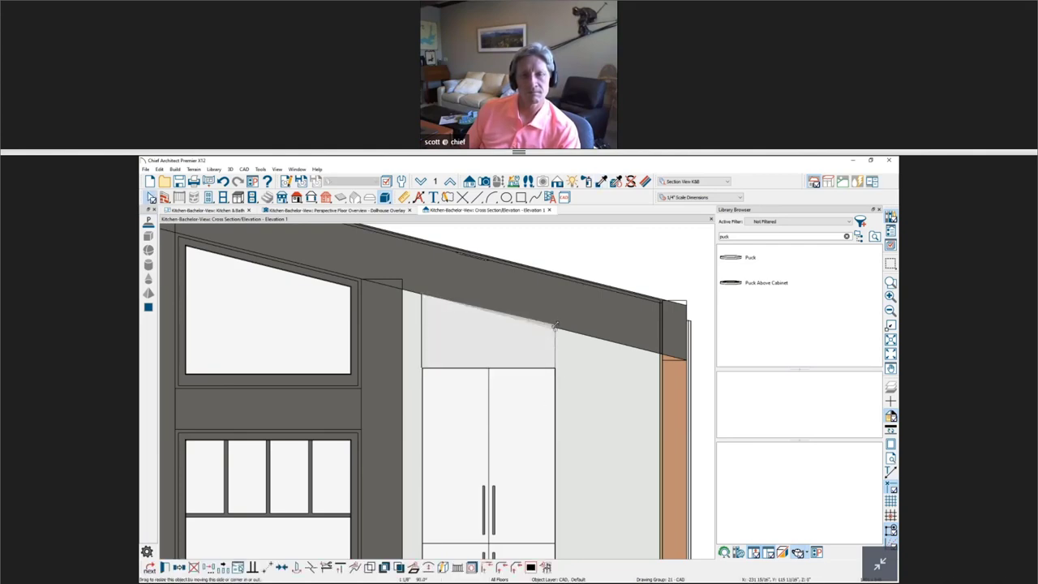
{"action": "scroll", "coordinate": [560, 340], "scroll_direction": "down", "scroll_amount": 3}
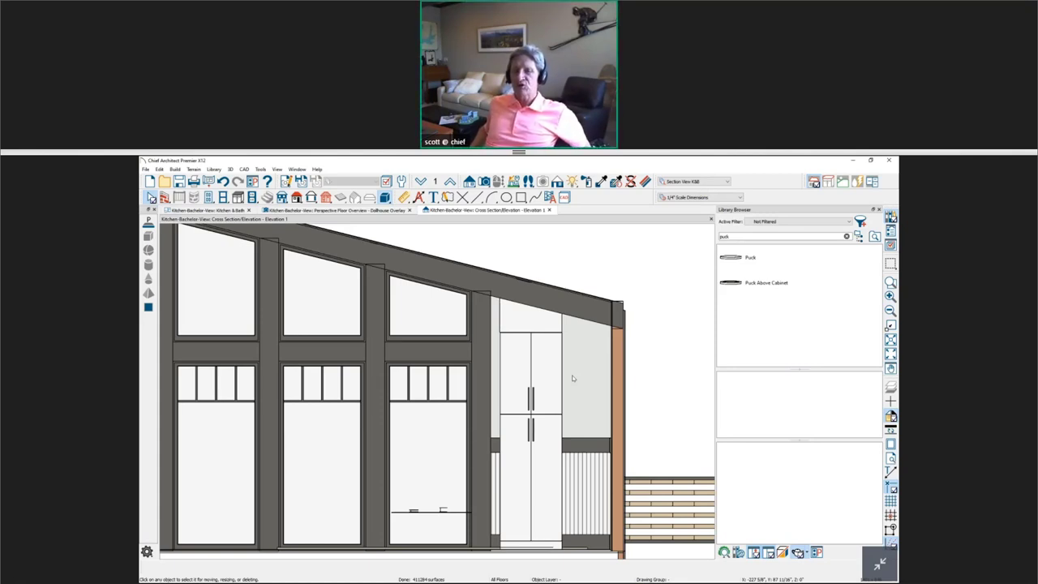
{"action": "key", "text": "space"}
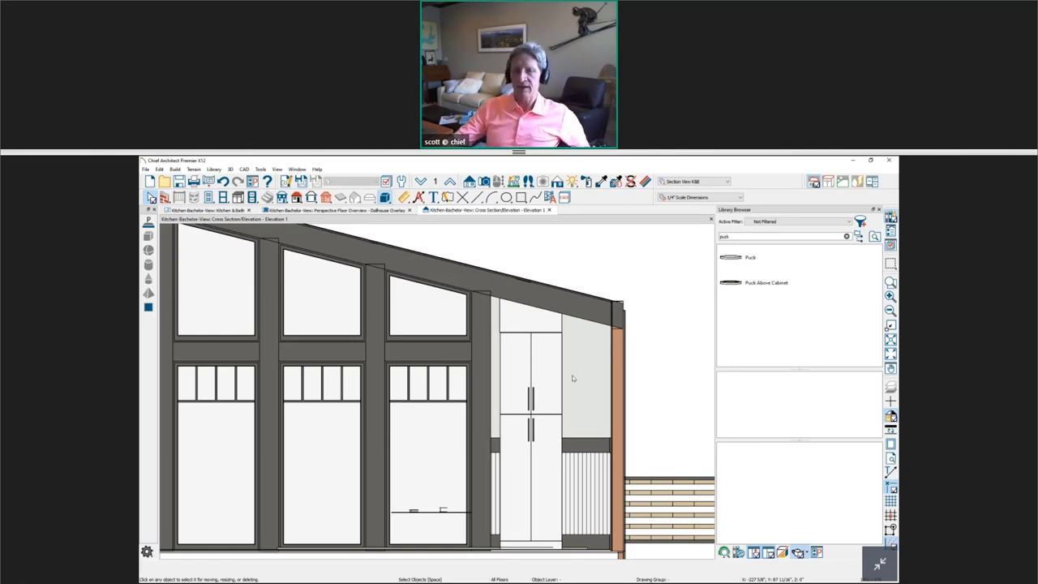
Step: Switch from the elevation to the Kitchen & Bath plan by way of the dollhouse overview
{"action": "scroll", "coordinate": [572, 377], "scroll_direction": "up", "scroll_amount": 1}
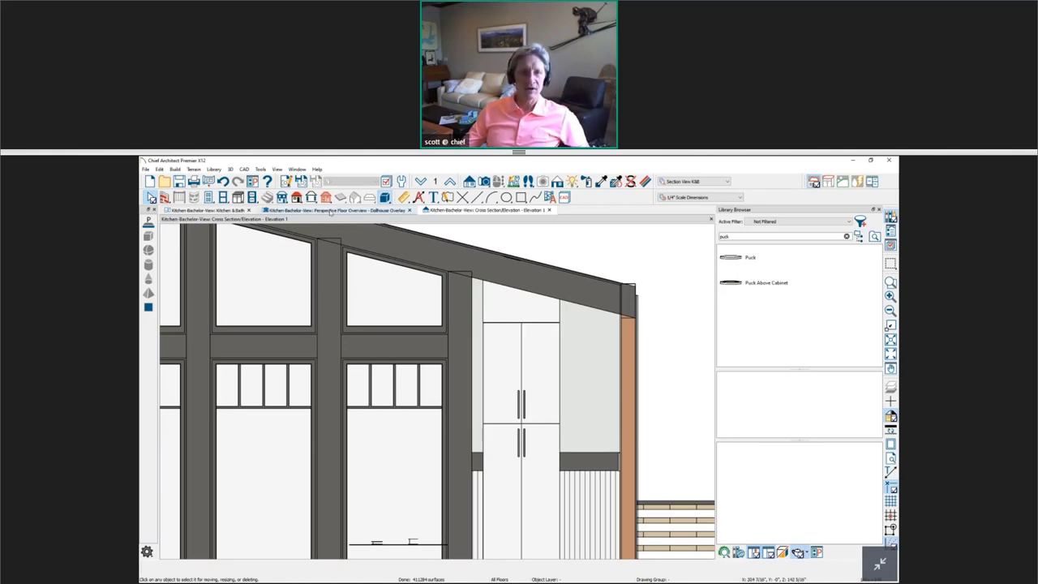
{"action": "left_click", "coordinate": [330, 211]}
{"action": "left_click", "coordinate": [213, 210]}
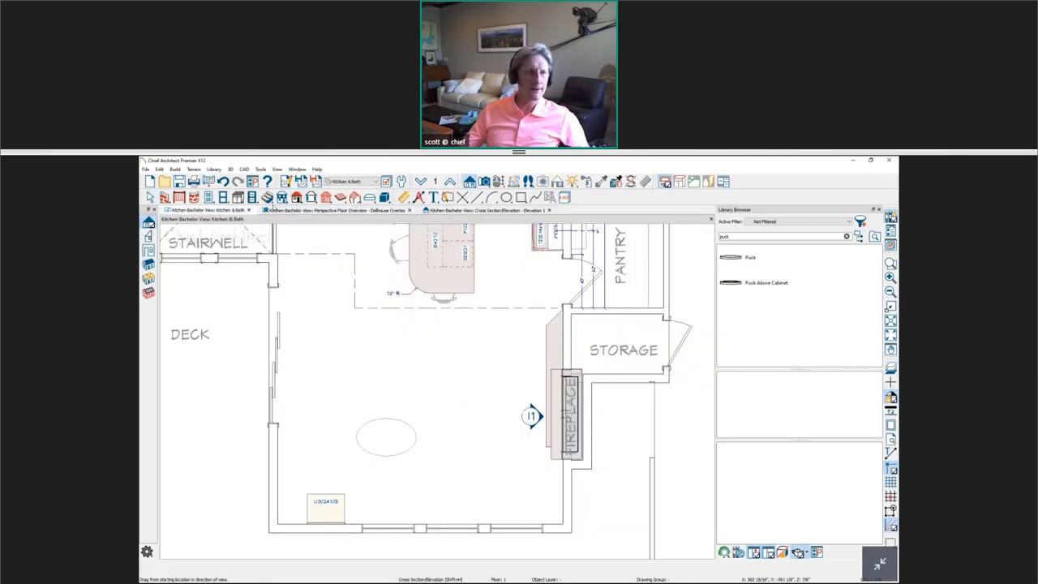
Step: Place a soffit on the living room's deck-side wall with the soffit layer displayed, and stretch it across to the fireplace wall
{"action": "left_click", "coordinate": [238, 198]}
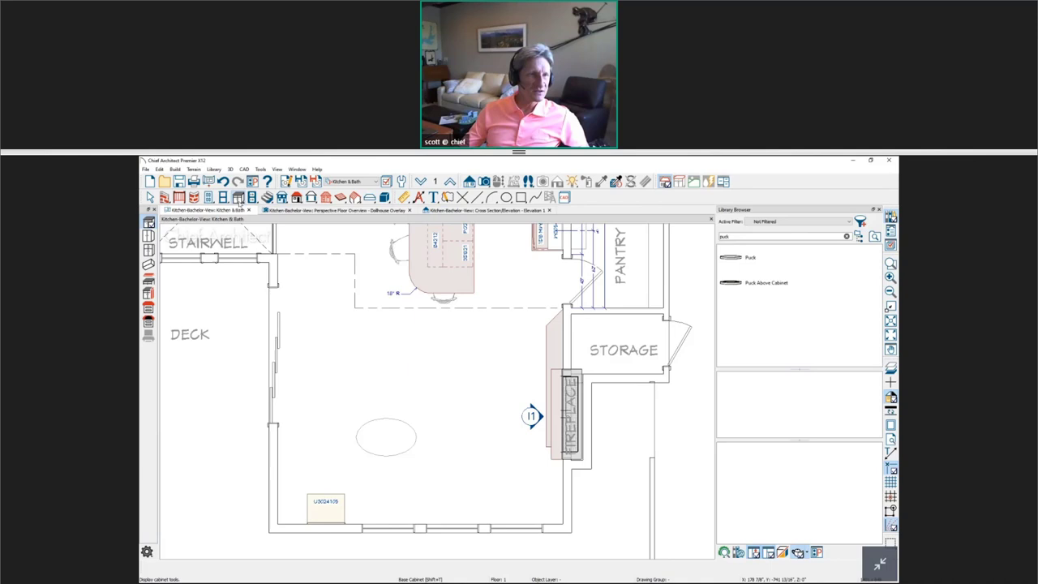
{"action": "left_click", "coordinate": [150, 265]}
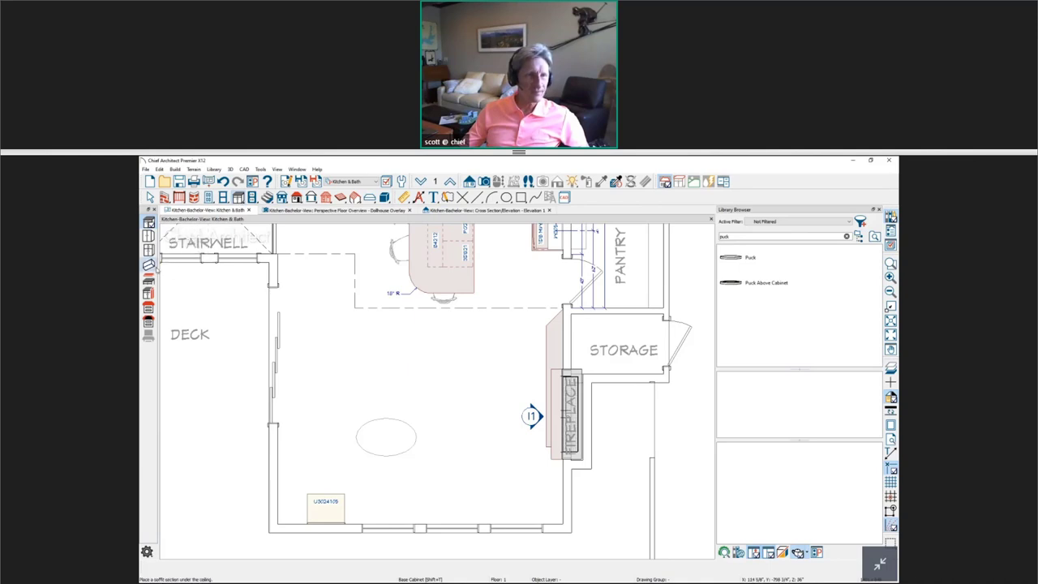
{"action": "left_click", "coordinate": [277, 463]}
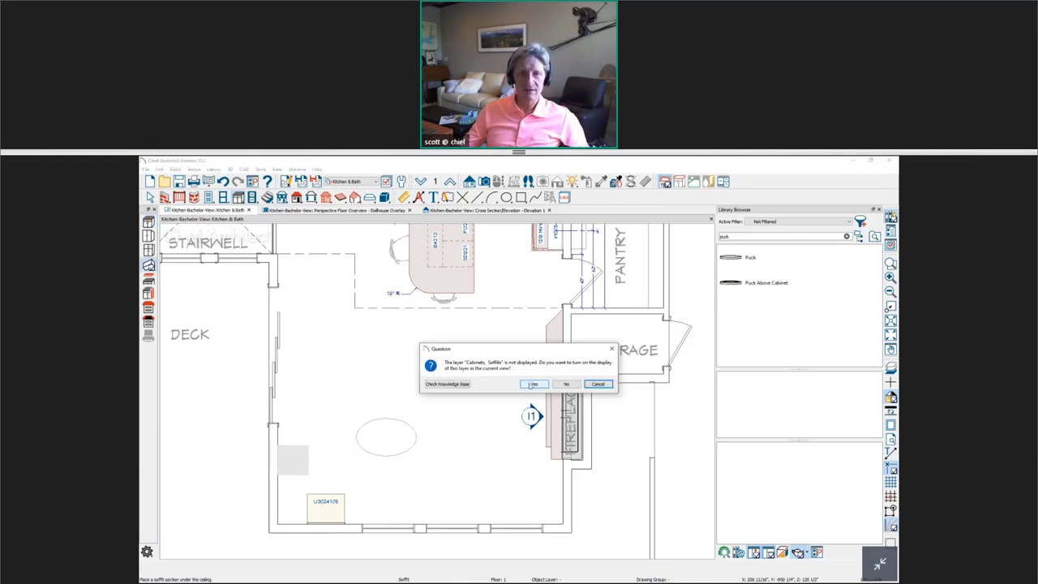
{"action": "key", "text": "Return"}
{"action": "left_click", "coordinate": [278, 460]}
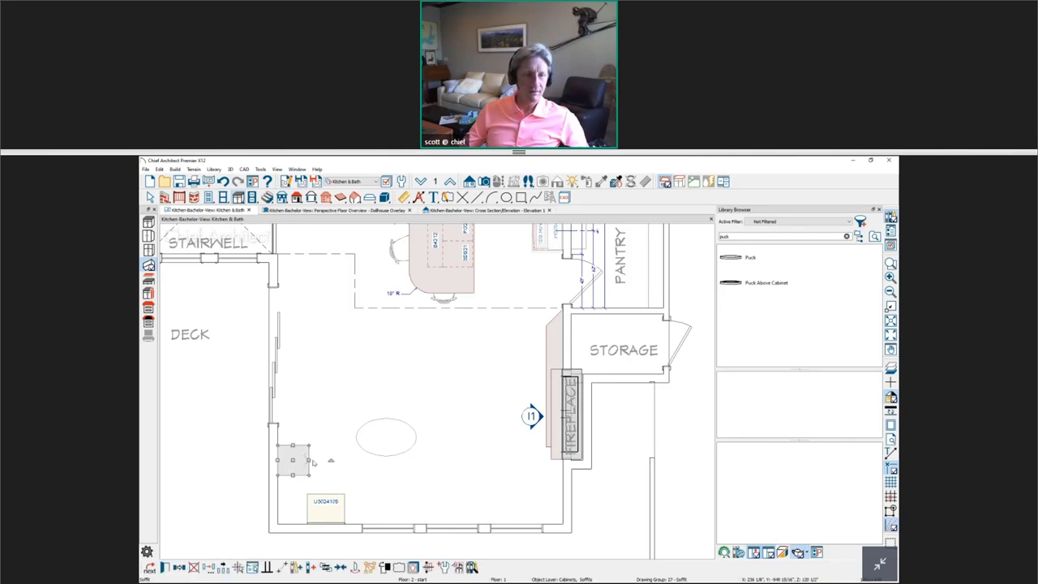
{"action": "left_click_drag", "start_coordinate": [309, 460], "coordinate": [564, 462]}
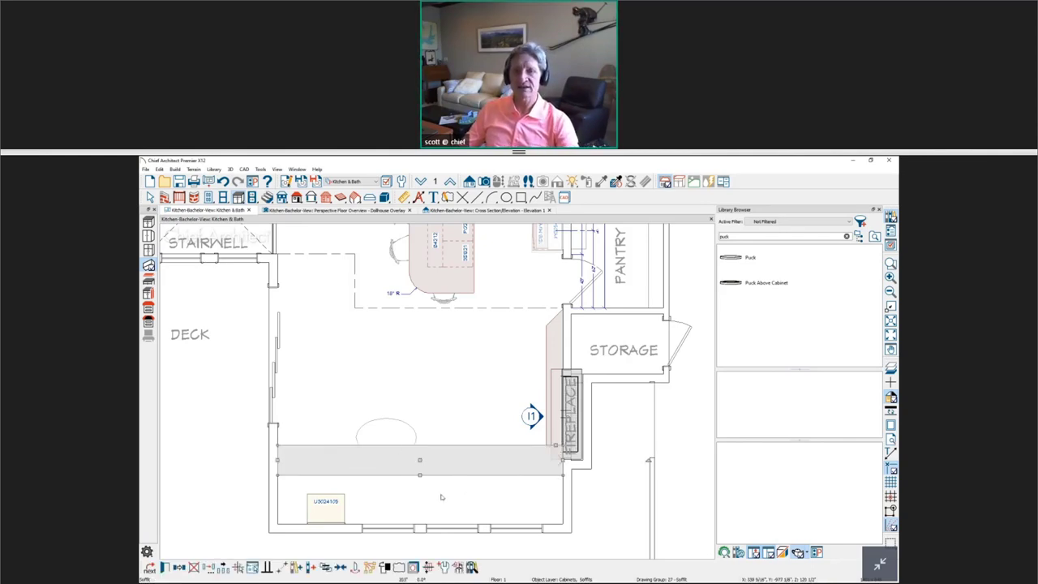
Step: Enable Place Under Ceiling for the soffit and move it against the window wall
{"action": "double_click", "coordinate": [440, 460]}
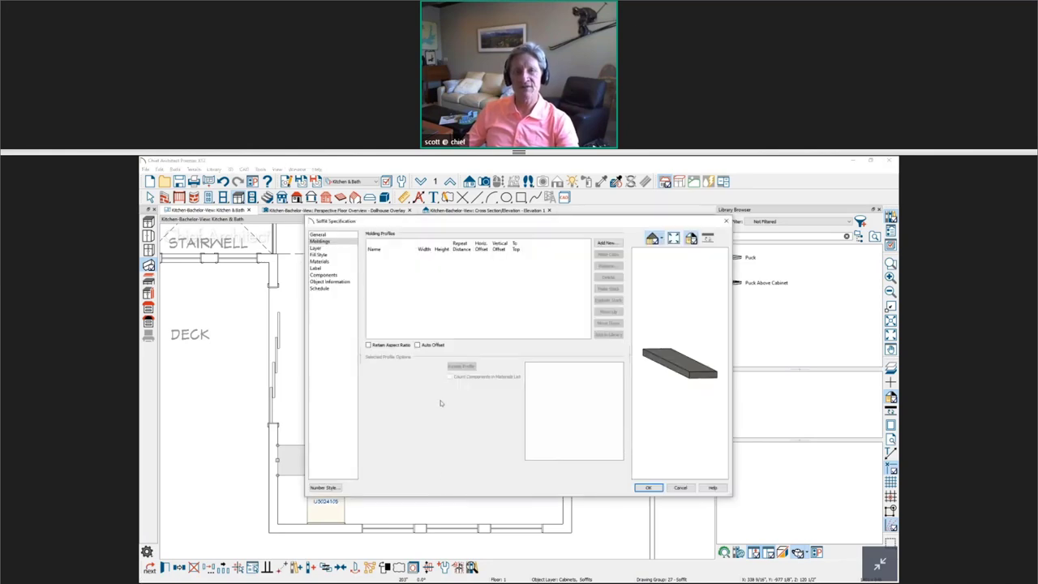
{"action": "left_click", "coordinate": [338, 236]}
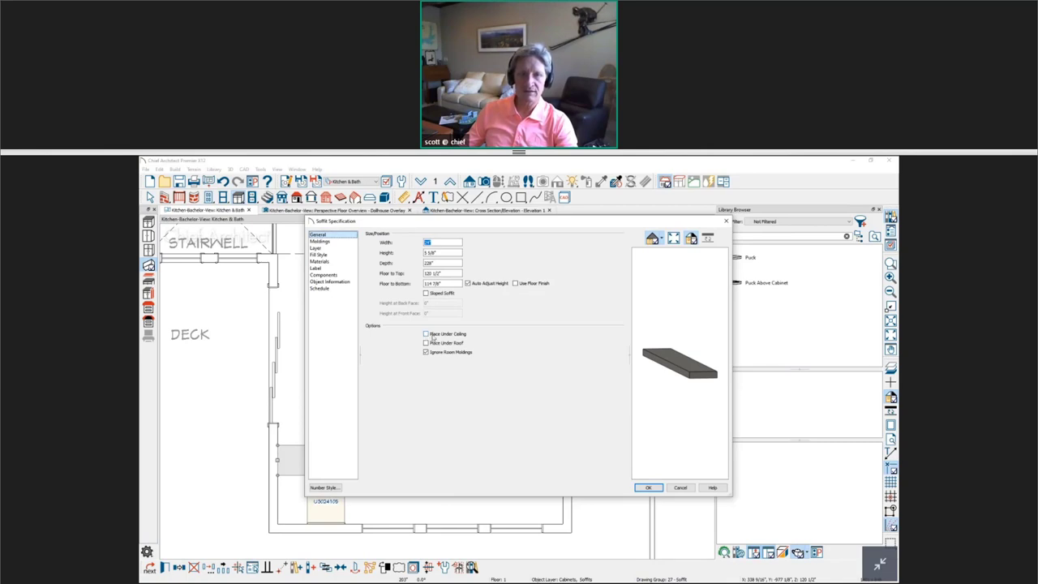
{"action": "left_click", "coordinate": [433, 335]}
{"action": "left_click_drag", "start_coordinate": [671, 324], "coordinate": [659, 404]}
{"action": "left_click", "coordinate": [648, 488]}
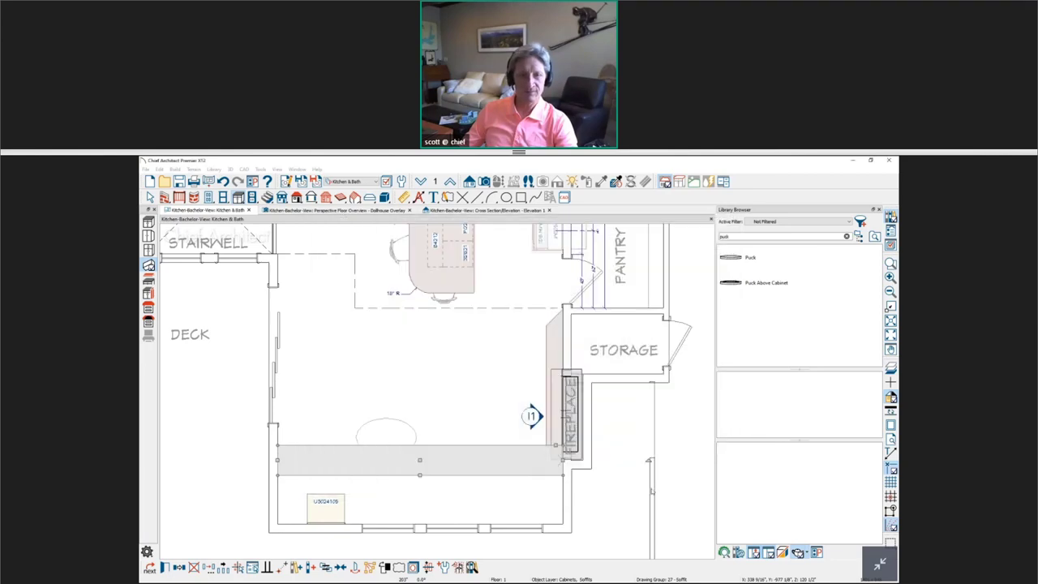
{"action": "left_click_drag", "start_coordinate": [423, 462], "coordinate": [421, 512]}
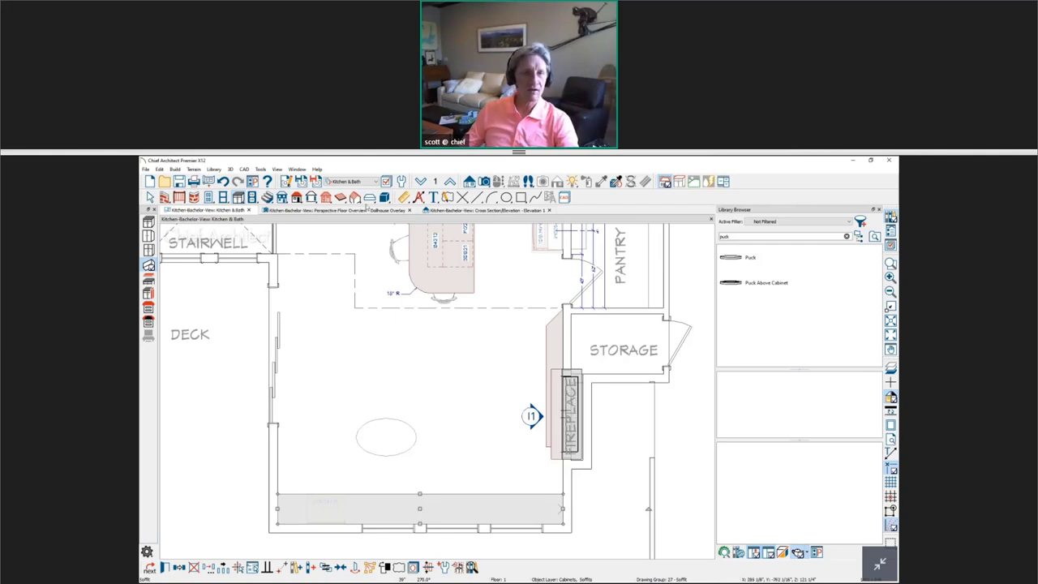
Step: Examine the soffit and the sloping roof beam above the full-height cabinet in the Elevation 1 view
{"action": "left_click", "coordinate": [489, 210]}
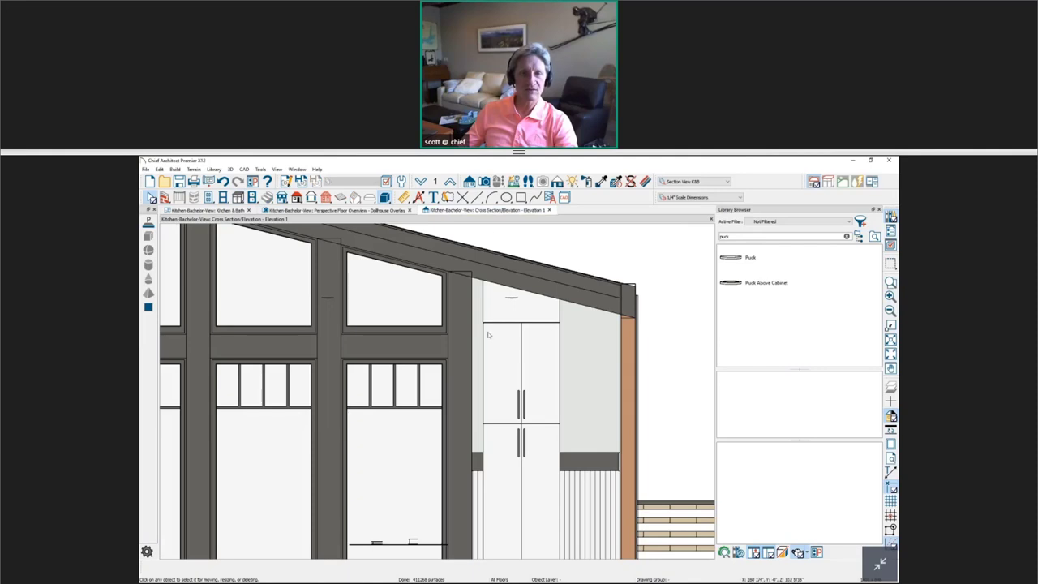
{"action": "scroll", "coordinate": [488, 334], "scroll_direction": "up", "scroll_amount": 2}
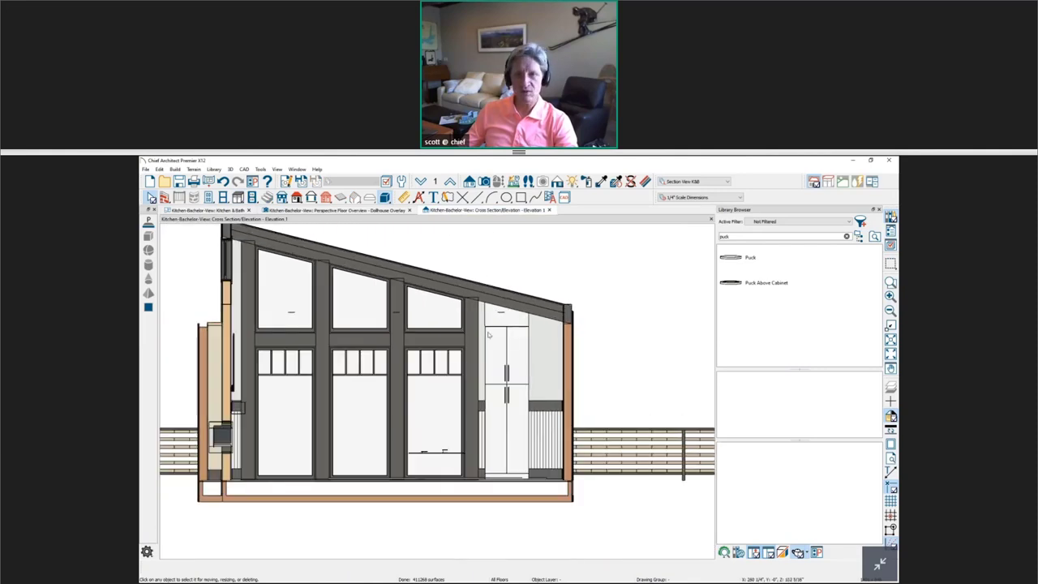
{"action": "left_click", "coordinate": [517, 297]}
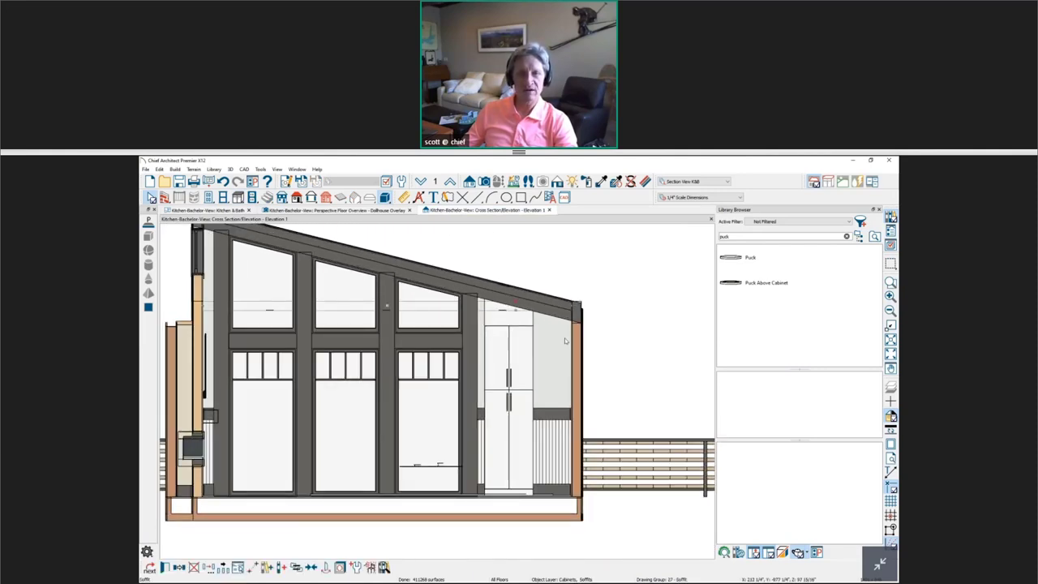
{"action": "key", "text": "Escape"}
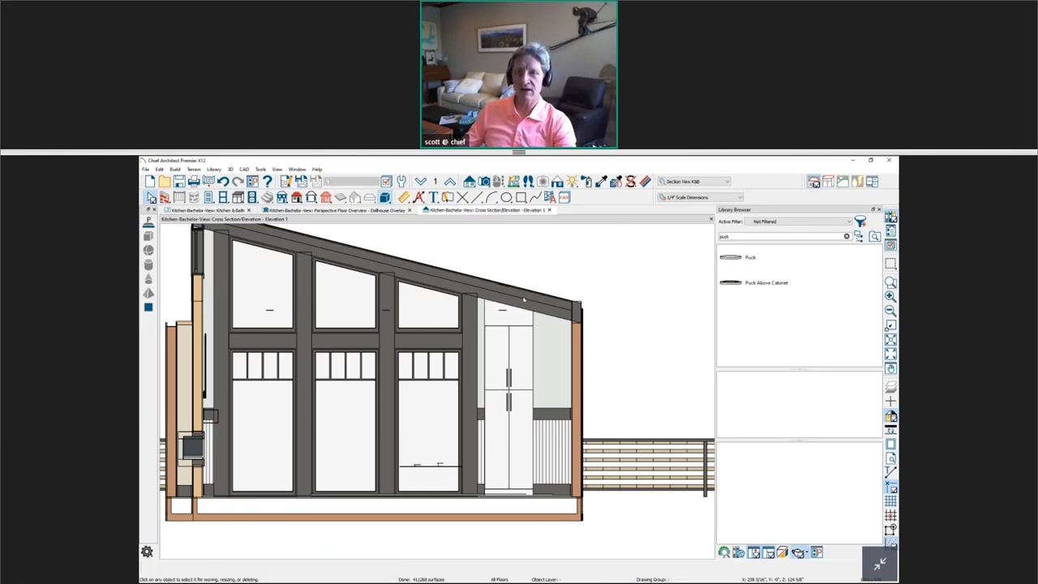
{"action": "scroll", "coordinate": [517, 292], "scroll_direction": "up", "scroll_amount": 3}
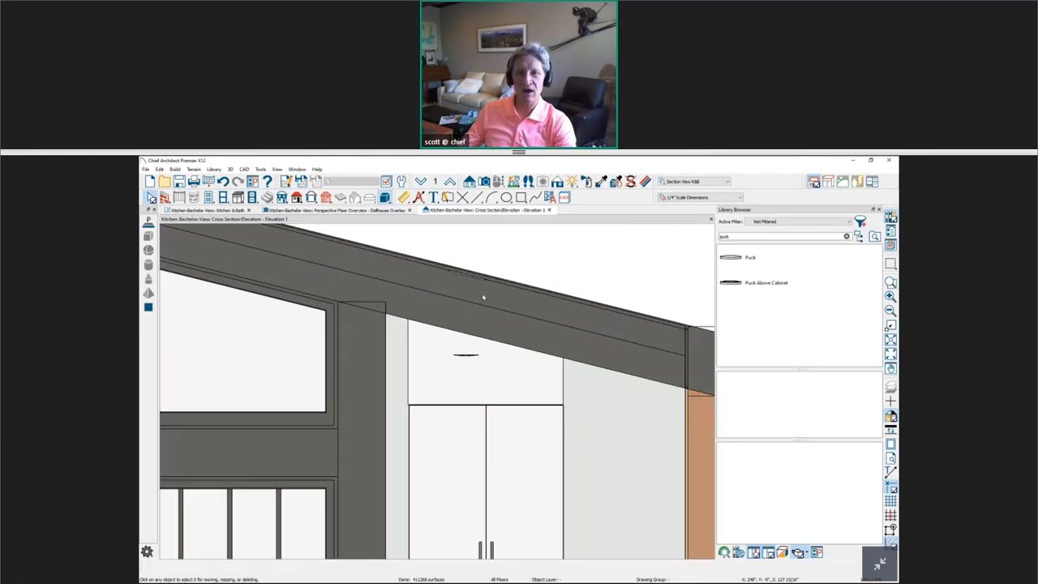
{"action": "left_click", "coordinate": [501, 325]}
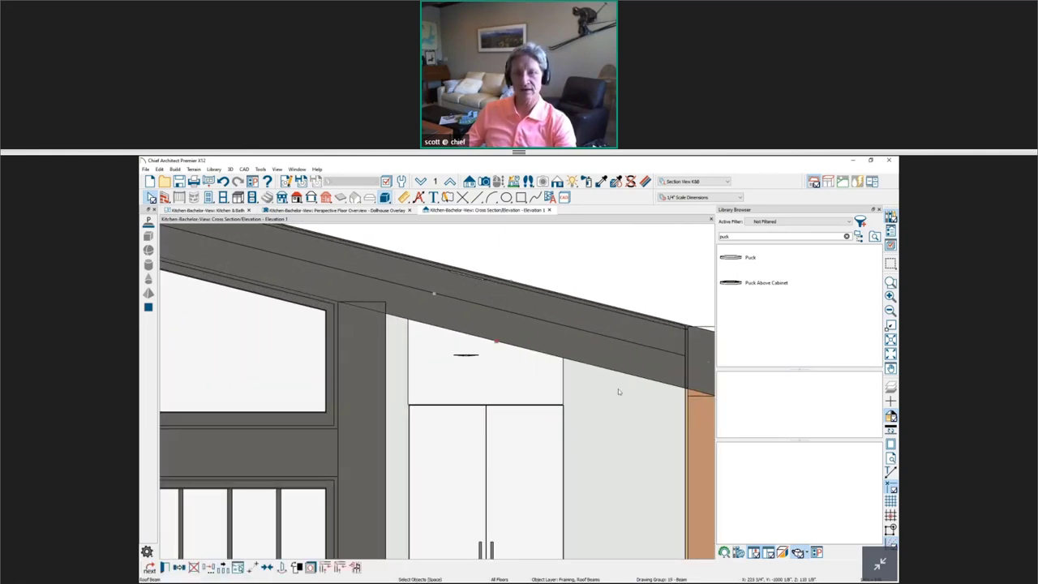
{"action": "key", "text": "Escape"}
{"action": "scroll", "coordinate": [574, 366], "scroll_direction": "down", "scroll_amount": 2}
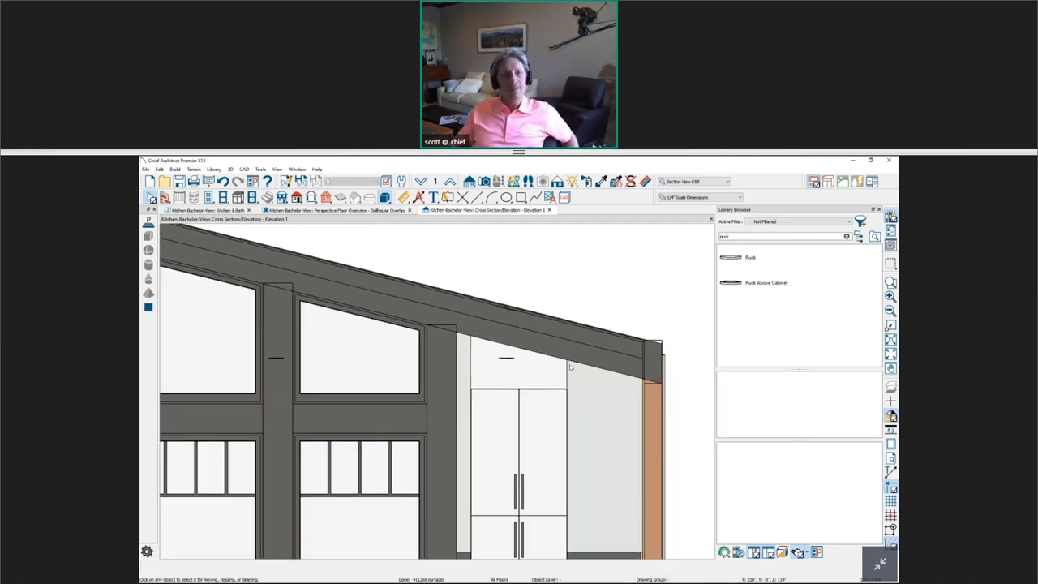
Step: In the dollhouse overview, set the thickness of the filler solid above the full-height cabinet to 24 inches
{"action": "left_click", "coordinate": [358, 212]}
{"action": "scroll", "coordinate": [436, 367], "scroll_direction": "down", "scroll_amount": 5}
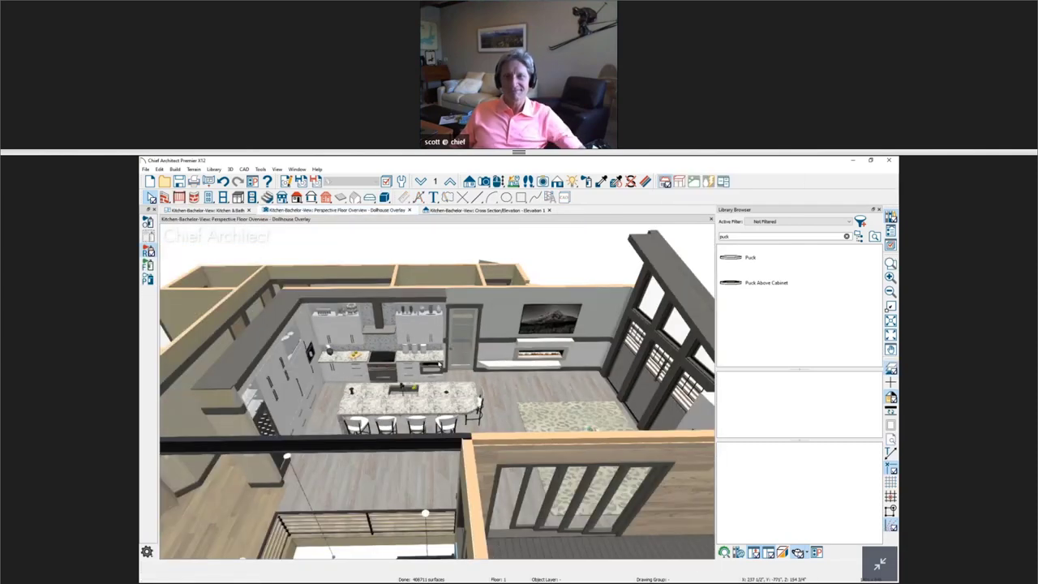
{"action": "middle_click_drag", "start_coordinate": [436, 367], "coordinate": [562, 271]}
{"action": "scroll", "coordinate": [562, 272], "scroll_direction": "up", "scroll_amount": 5}
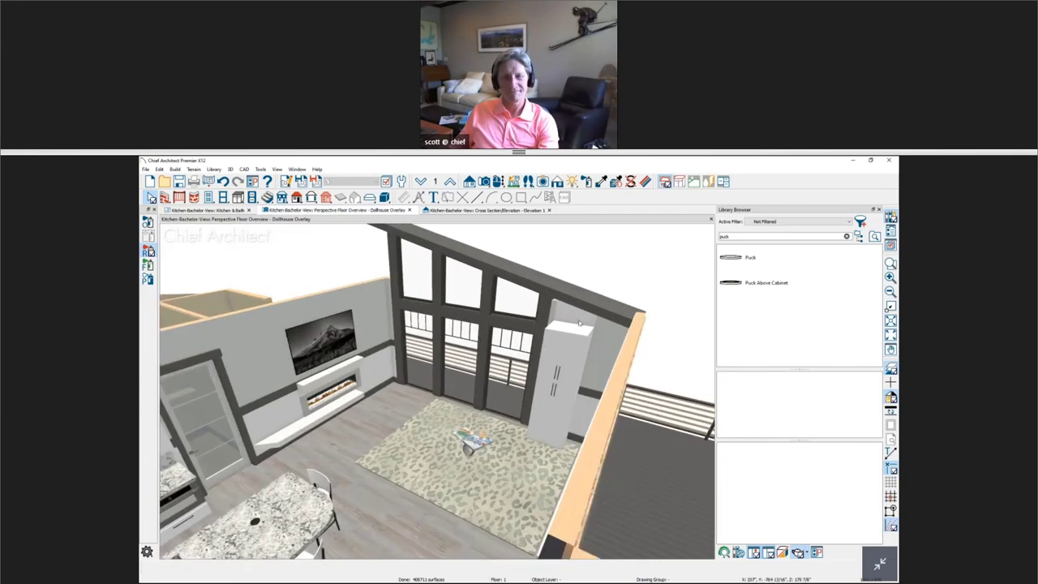
{"action": "mouse_move", "coordinate": [562, 324]}
{"action": "middle_mouse_down"}
{"action": "mouse_move", "coordinate": [574, 336]}
{"action": "mouse_move", "coordinate": [566, 342]}
{"action": "middle_mouse_up"}
{"action": "left_click", "coordinate": [604, 323]}
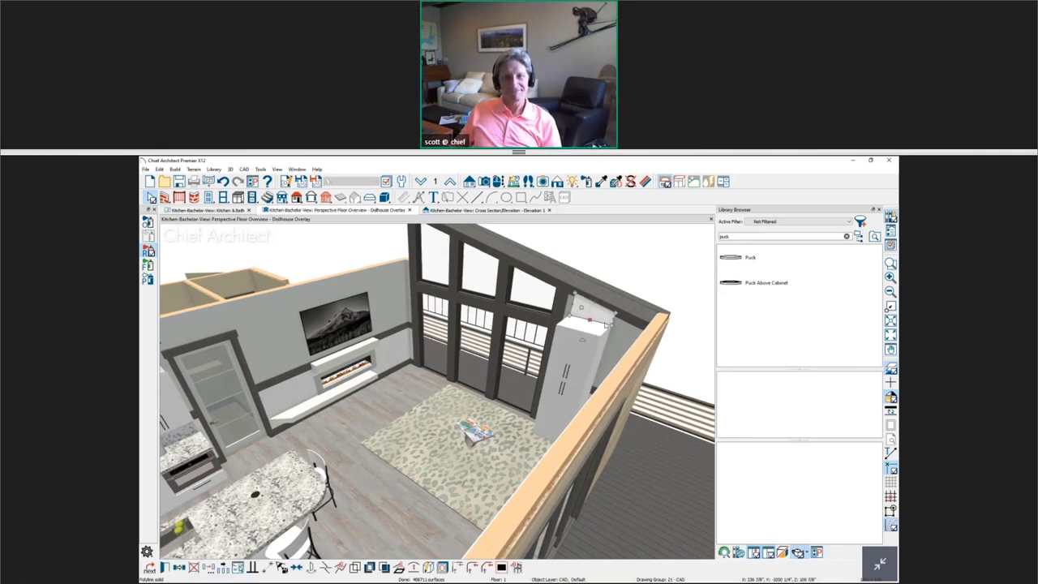
{"action": "double_click", "coordinate": [606, 321]}
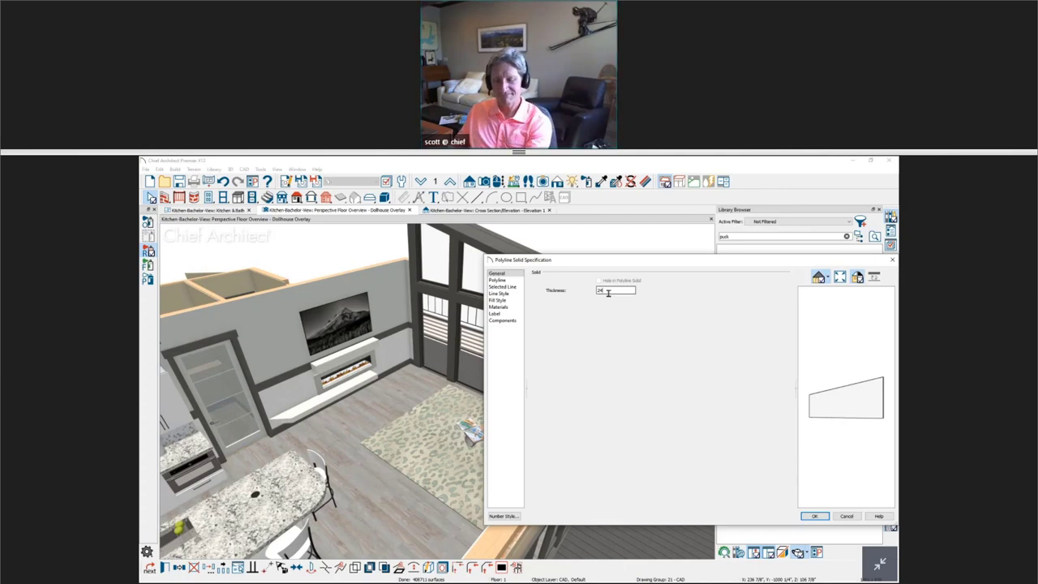
{"action": "key", "text": "Escape"}
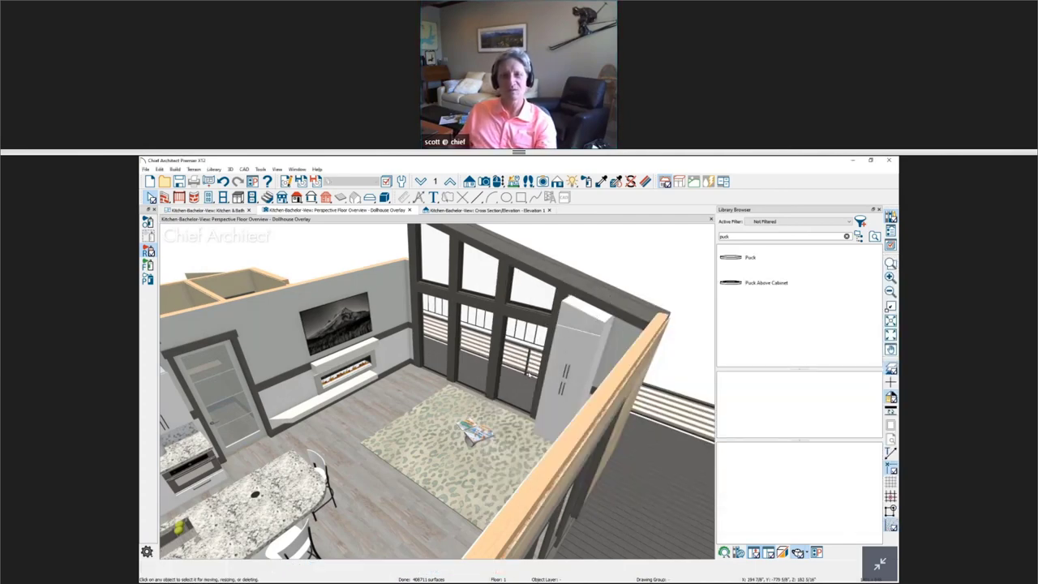
Step: Place a base cabinet on the living room floor in front of the fireplace
{"action": "key", "text": "Left"}
{"action": "key", "text": "Left"}
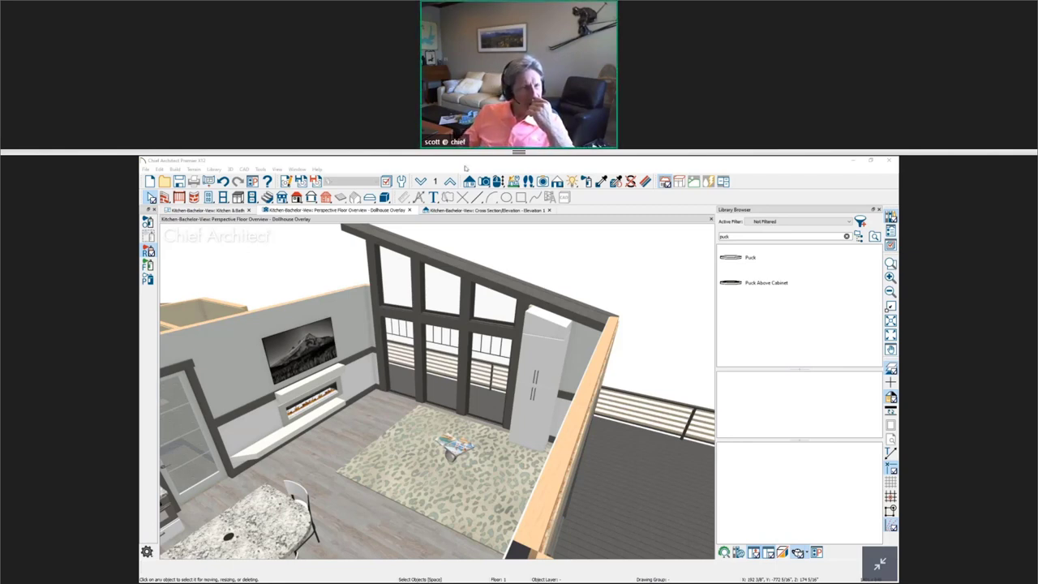
{"action": "left_click", "coordinate": [237, 197]}
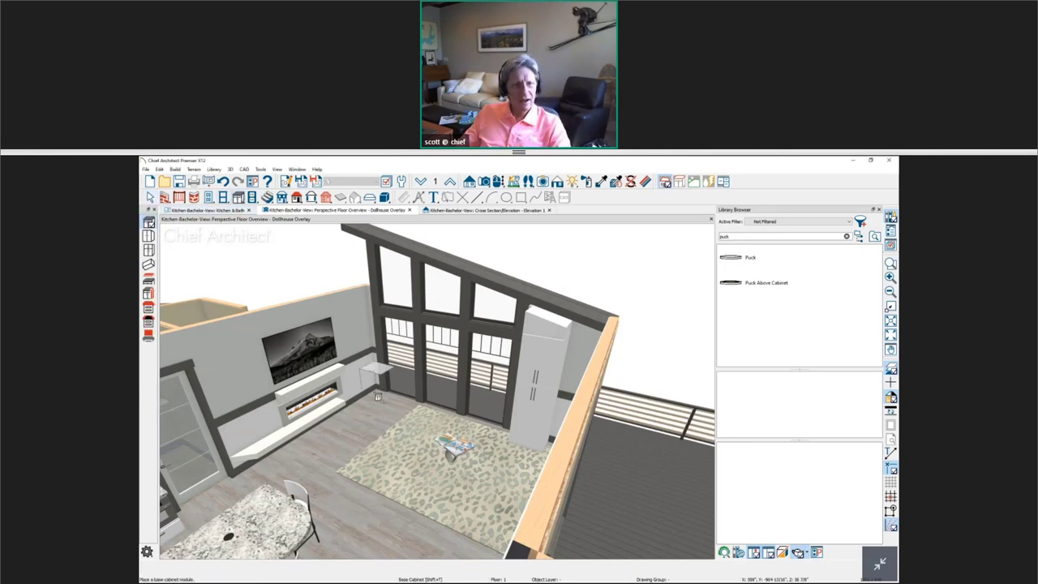
{"action": "scroll", "coordinate": [377, 396], "scroll_direction": "up", "scroll_amount": 5}
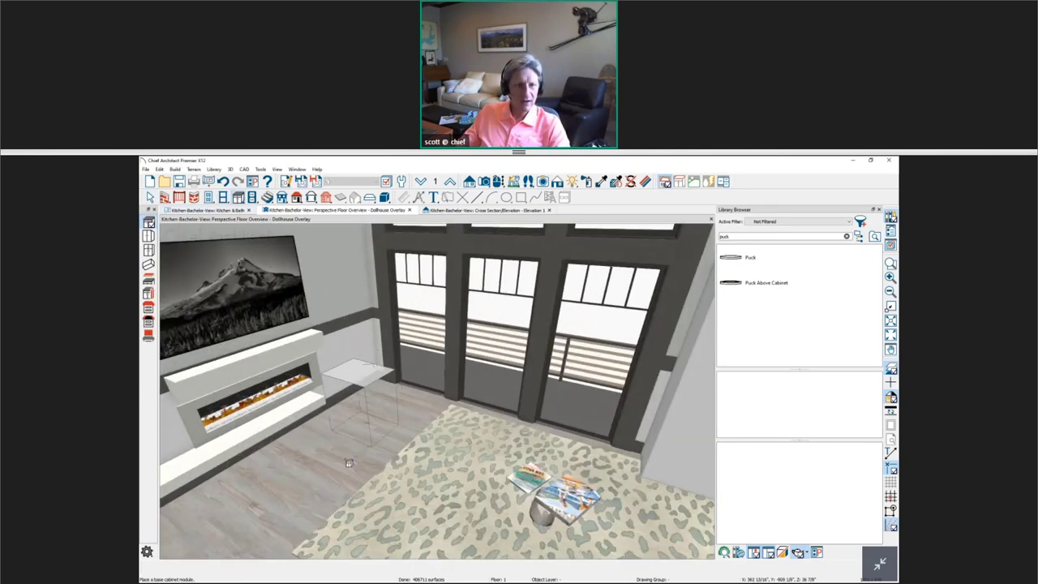
{"action": "left_click", "coordinate": [319, 500]}
{"action": "key", "text": "Escape"}
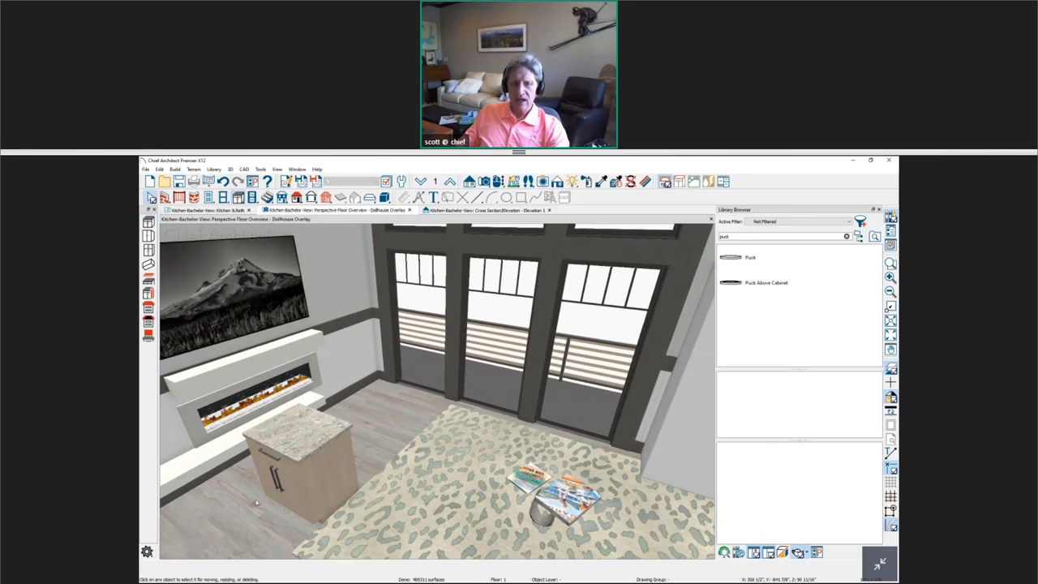
Step: Clear the library search, collapse the Chief Architect Bonus Catalogs and expand the User Catalog
{"action": "middle_click_drag", "start_coordinate": [323, 502], "coordinate": [666, 370]}
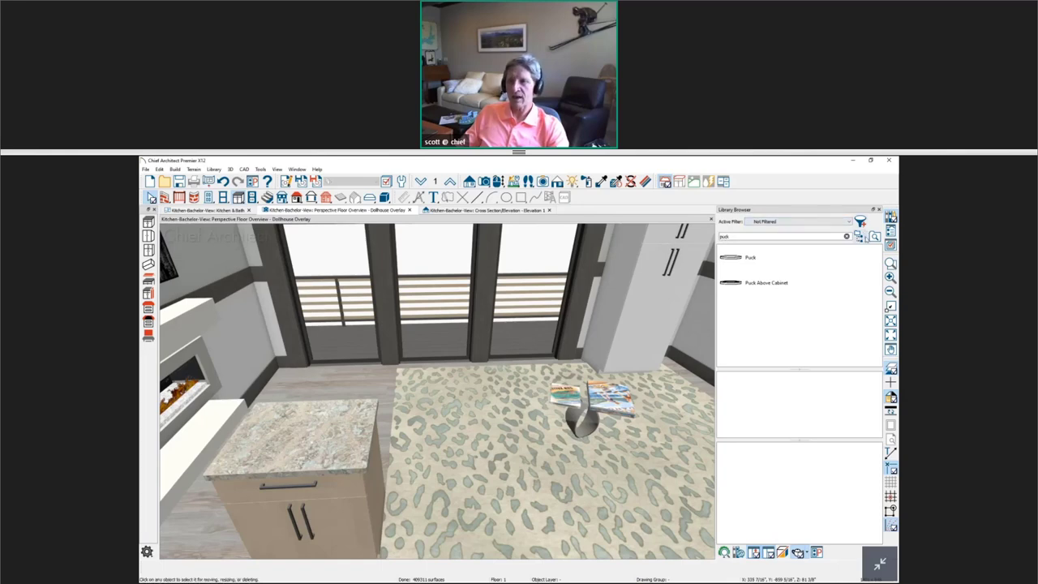
{"action": "left_click", "coordinate": [890, 217]}
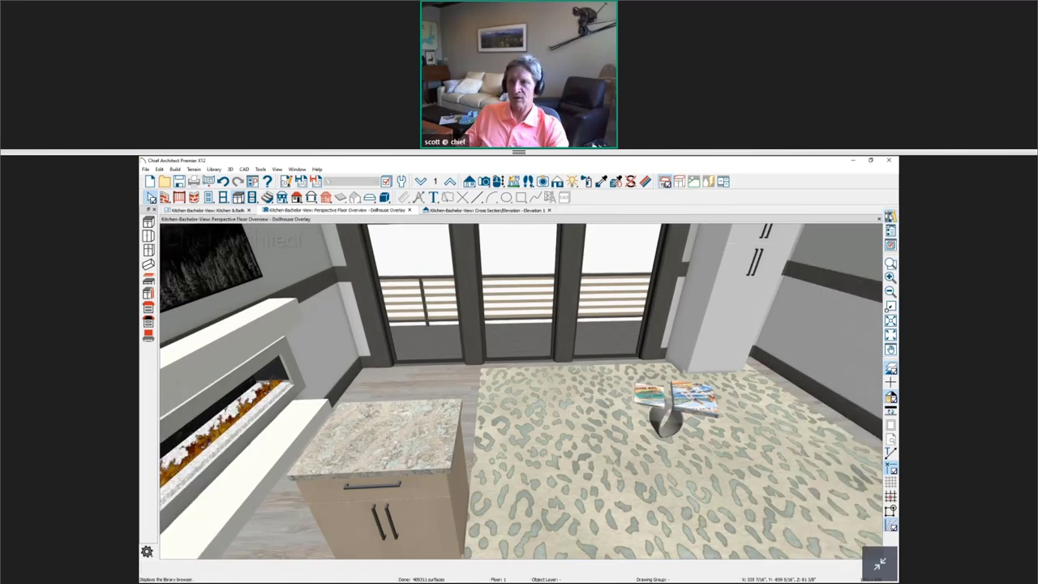
{"action": "left_click", "coordinate": [891, 217]}
{"action": "left_click", "coordinate": [847, 236]}
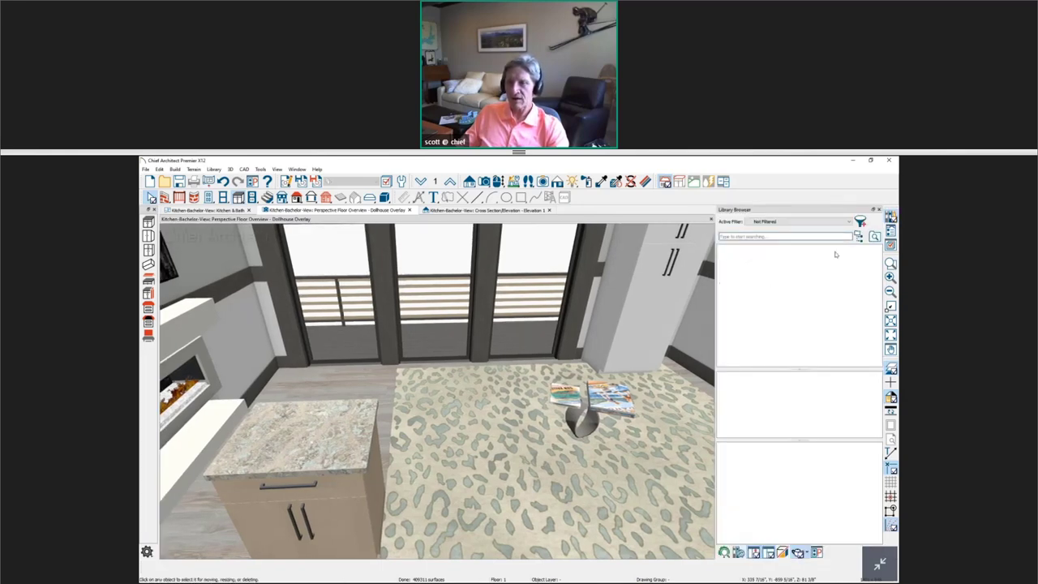
{"action": "scroll", "coordinate": [773, 322], "scroll_direction": "up", "scroll_amount": 5}
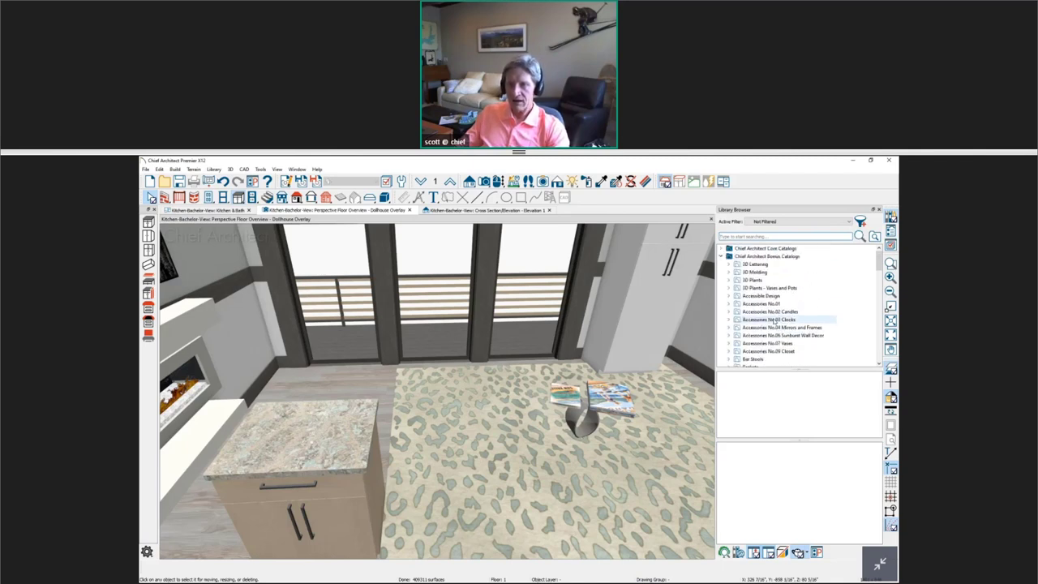
{"action": "left_click", "coordinate": [723, 256]}
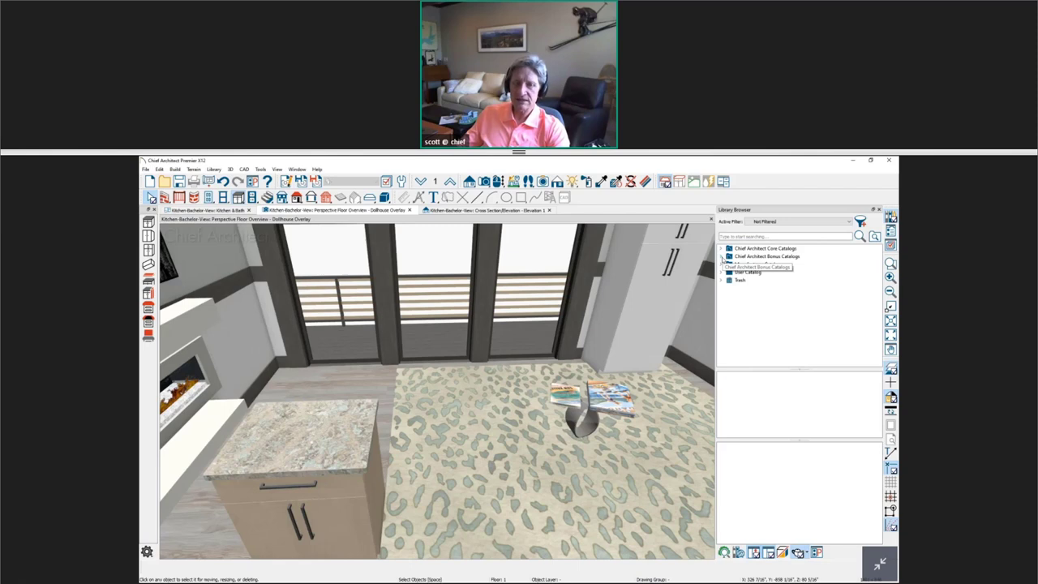
{"action": "left_click", "coordinate": [317, 442]}
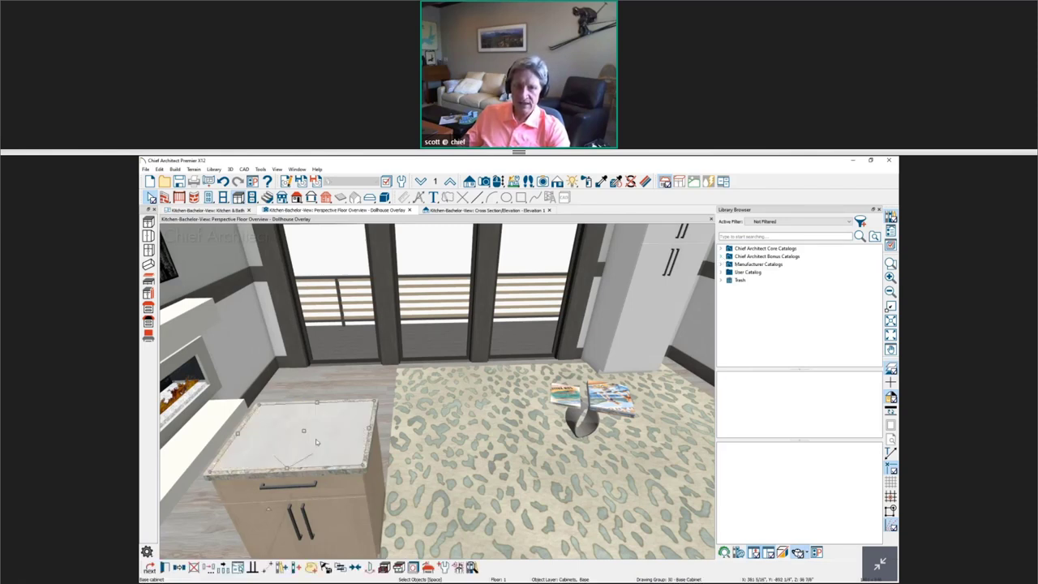
{"action": "left_click", "coordinate": [722, 271]}
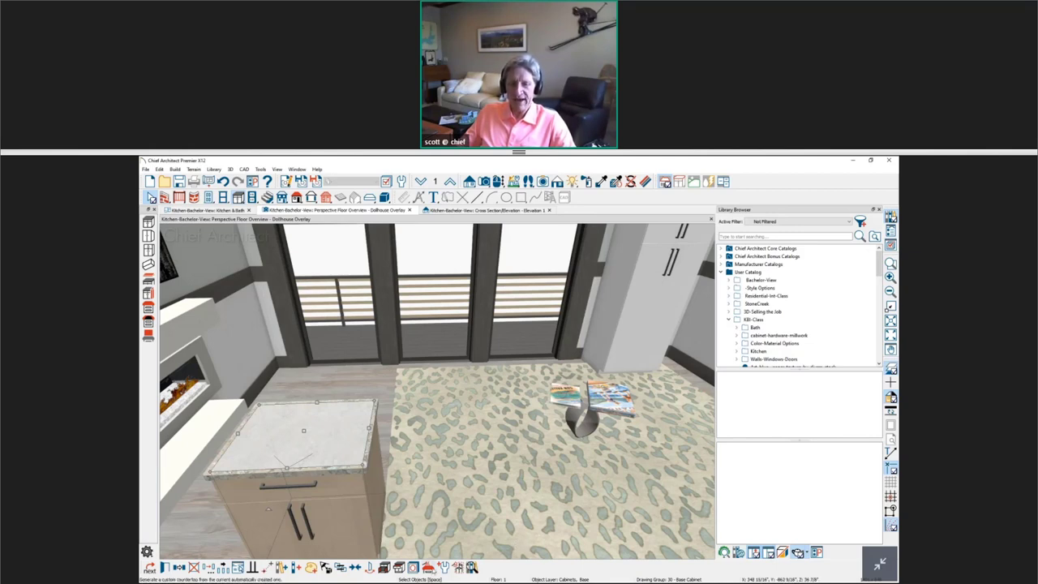
Step: Generate a custom countertop from the base cabinet and extend it past the cabinet's side over the rug
{"action": "left_click", "coordinate": [428, 567]}
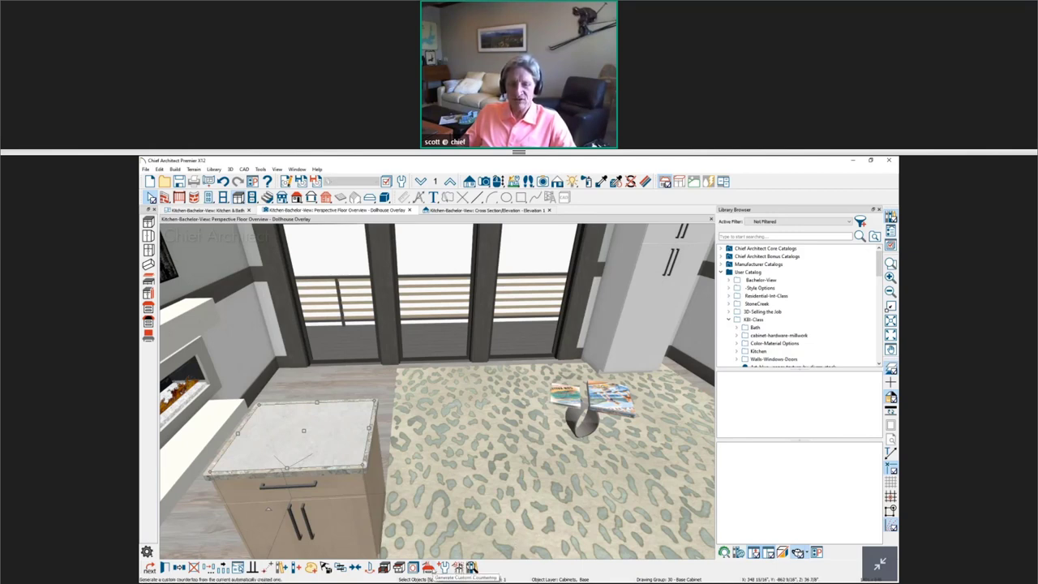
{"action": "left_click", "coordinate": [380, 445]}
{"action": "left_click_drag", "start_coordinate": [379, 444], "coordinate": [499, 444]}
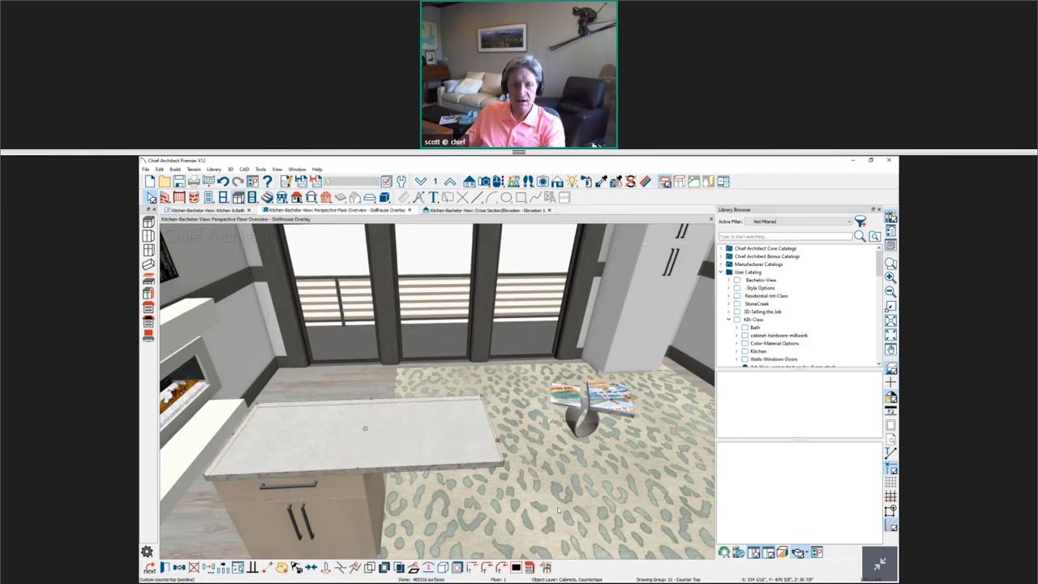
Step: Cut a rectangular hole through the custom countertop and enlarge it toward the cabinet side and the front edge
{"action": "left_click_drag", "start_coordinate": [379, 423], "coordinate": [459, 446]}
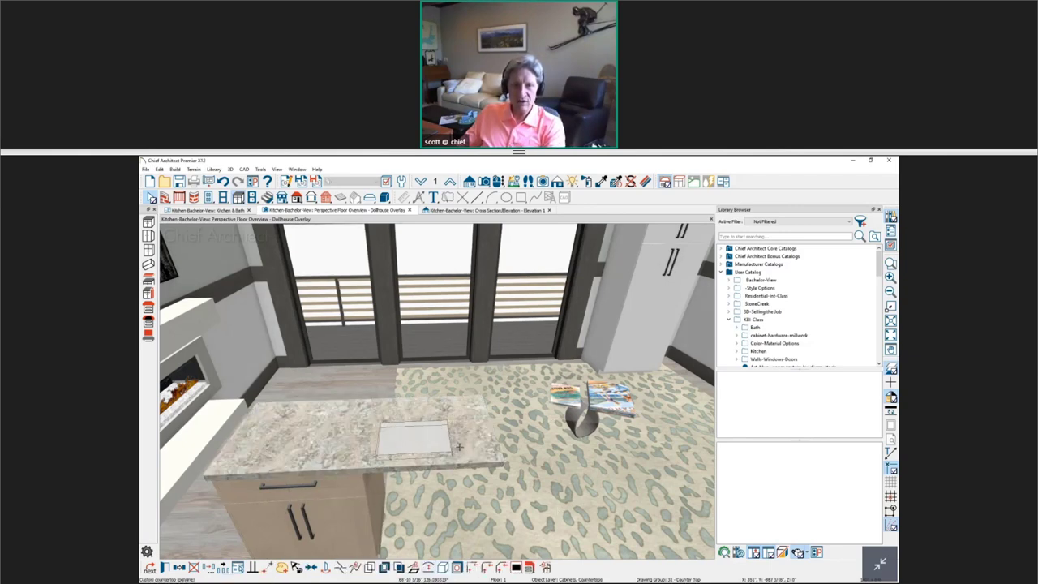
{"action": "key", "text": "Escape"}
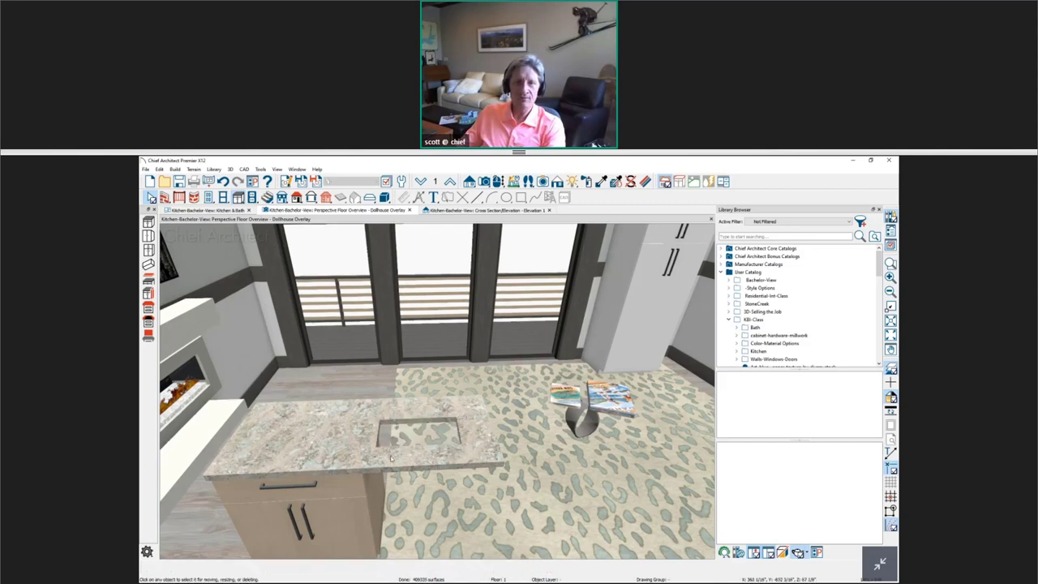
{"action": "scroll", "coordinate": [391, 457], "scroll_direction": "up", "scroll_amount": 3}
{"action": "left_click", "coordinate": [380, 431]}
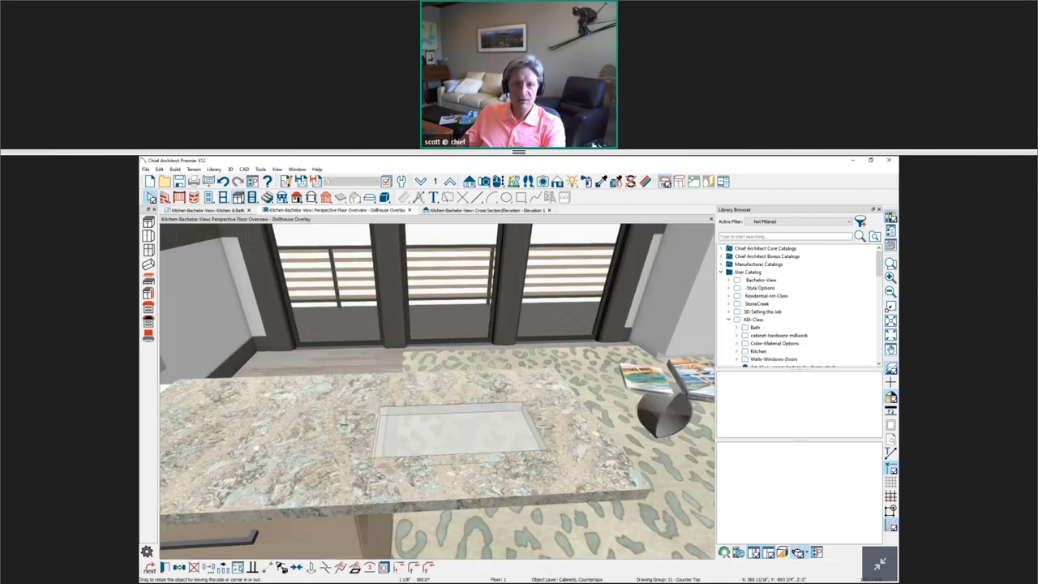
{"action": "left_click_drag", "start_coordinate": [378, 432], "coordinate": [285, 438]}
{"action": "left_click_drag", "start_coordinate": [418, 458], "coordinate": [428, 470]}
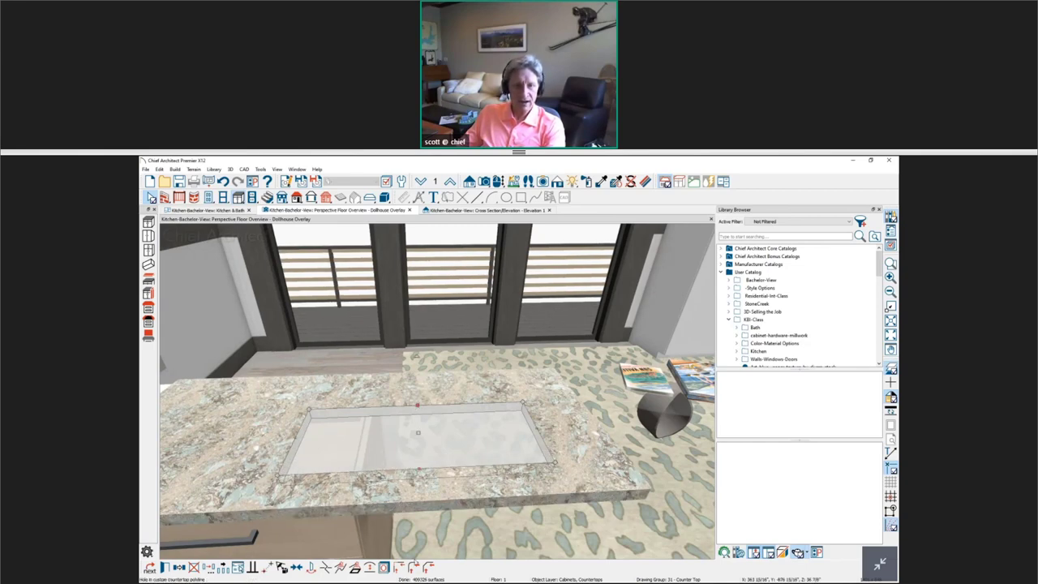
Step: Convert the far edge of the countertop hole into an arc bowing inward and inspect the cutout from several angles
{"action": "left_click", "coordinate": [370, 567]}
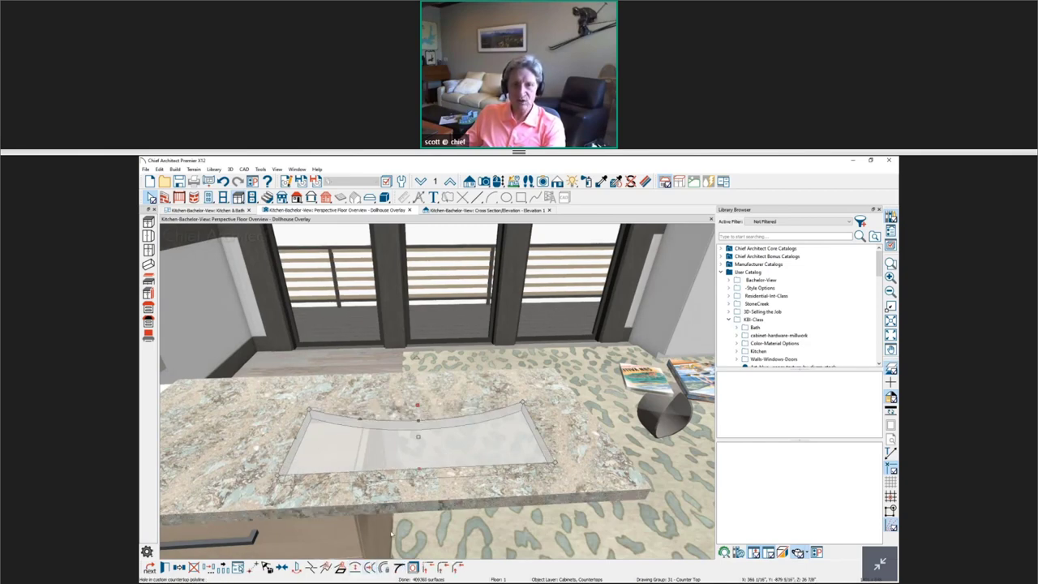
{"action": "key", "text": "Escape"}
{"action": "middle_click_drag", "start_coordinate": [536, 475], "coordinate": [423, 471]}
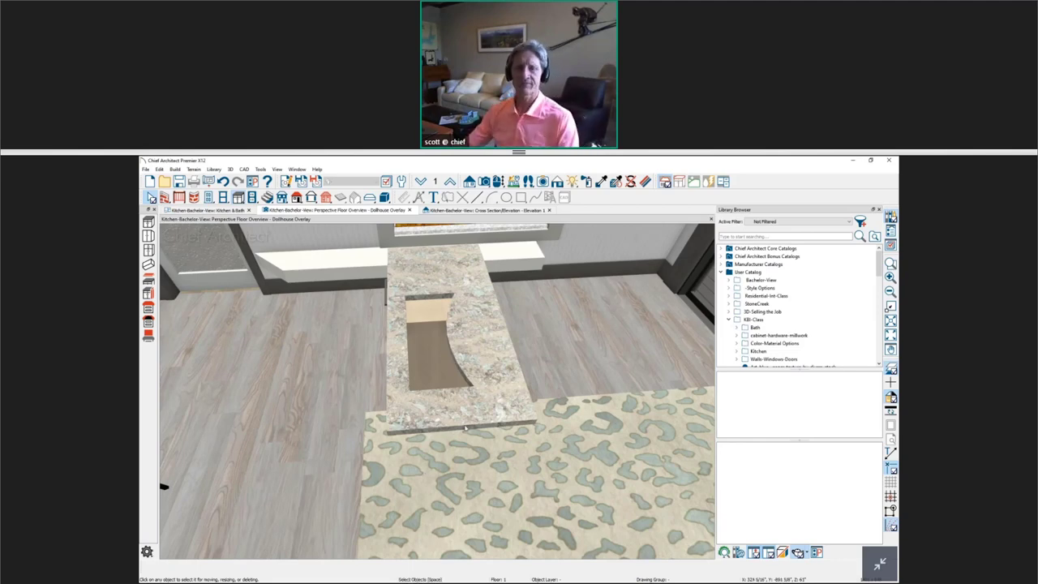
{"action": "middle_click_drag", "start_coordinate": [442, 417], "coordinate": [515, 432]}
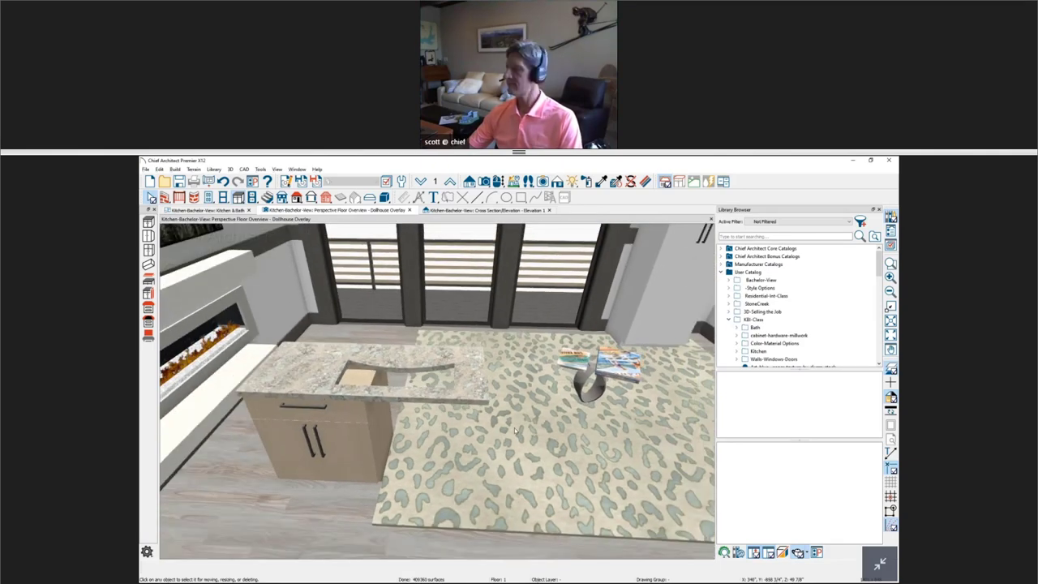
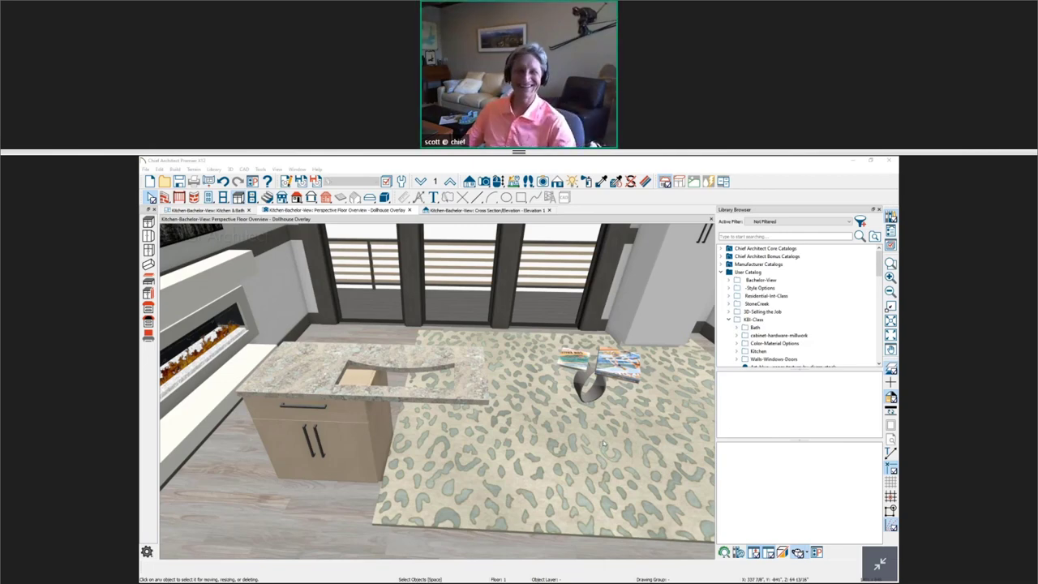
Step: Show the wall beadboard beside the fireplace and open the Blue colors under Benjamin Moore Paints, United States, Aura Color Stories
{"action": "middle_click_drag", "start_coordinate": [604, 442], "coordinate": [631, 393]}
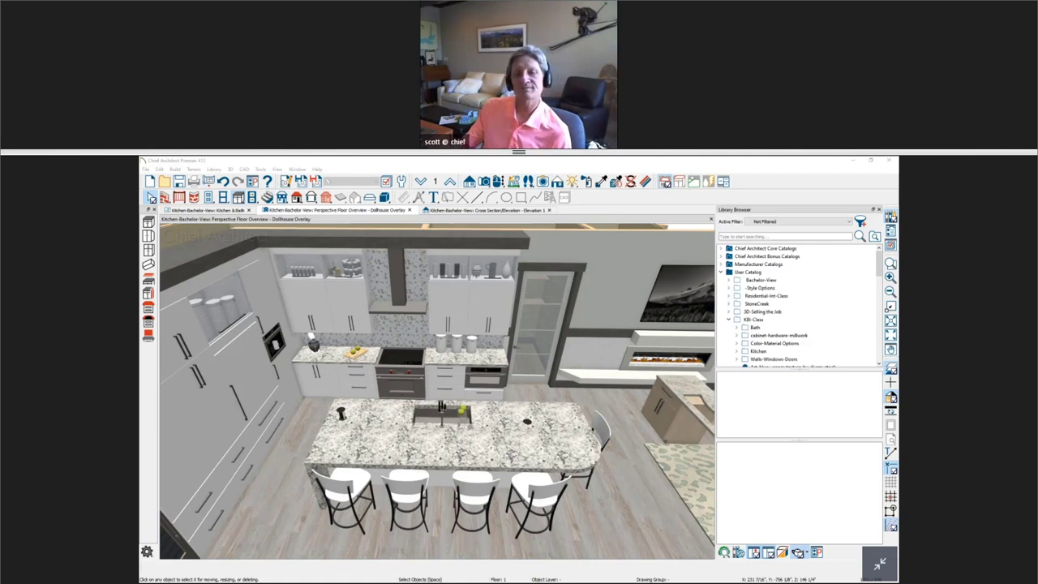
{"action": "scroll", "coordinate": [647, 335], "scroll_direction": "up", "scroll_amount": 3}
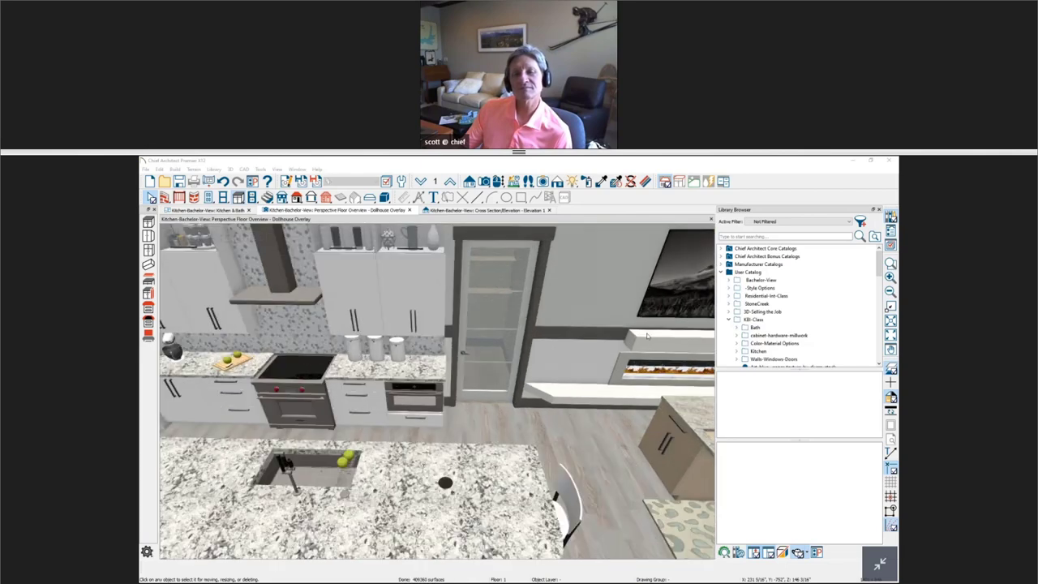
{"action": "scroll", "coordinate": [647, 335], "scroll_direction": "up", "scroll_amount": 6}
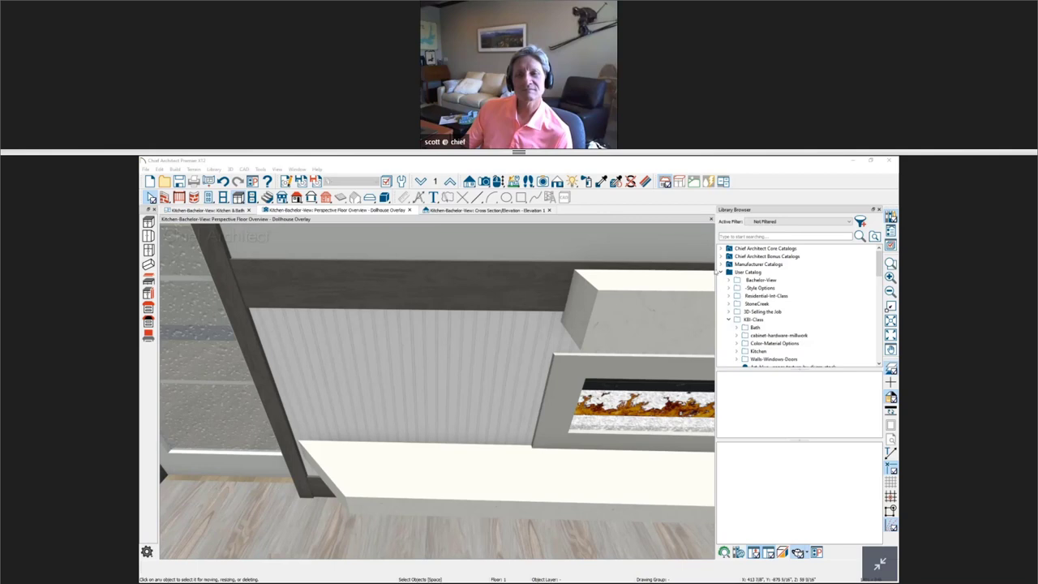
{"action": "left_click", "coordinate": [722, 264]}
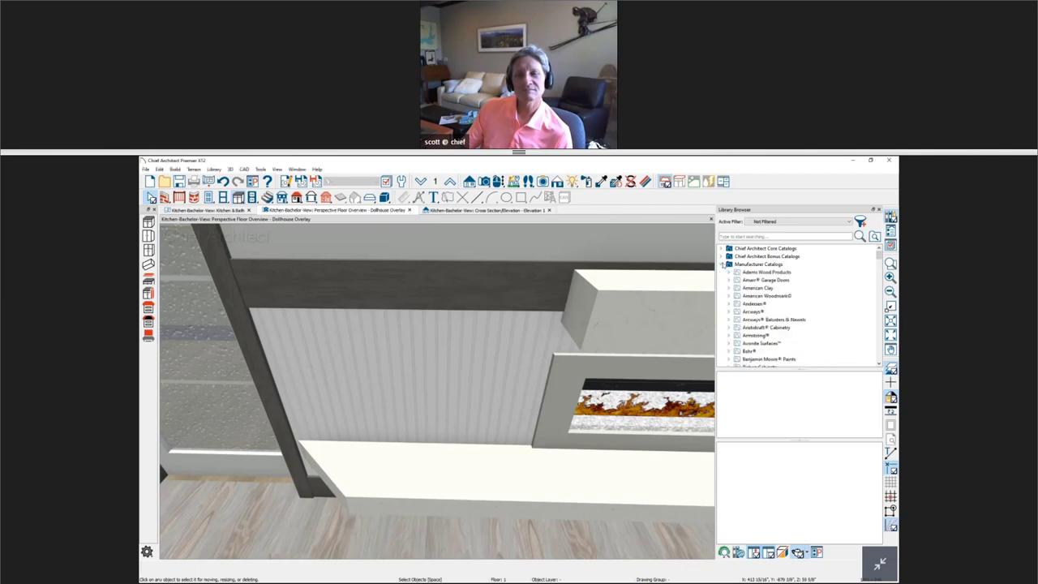
{"action": "left_click", "coordinate": [784, 360]}
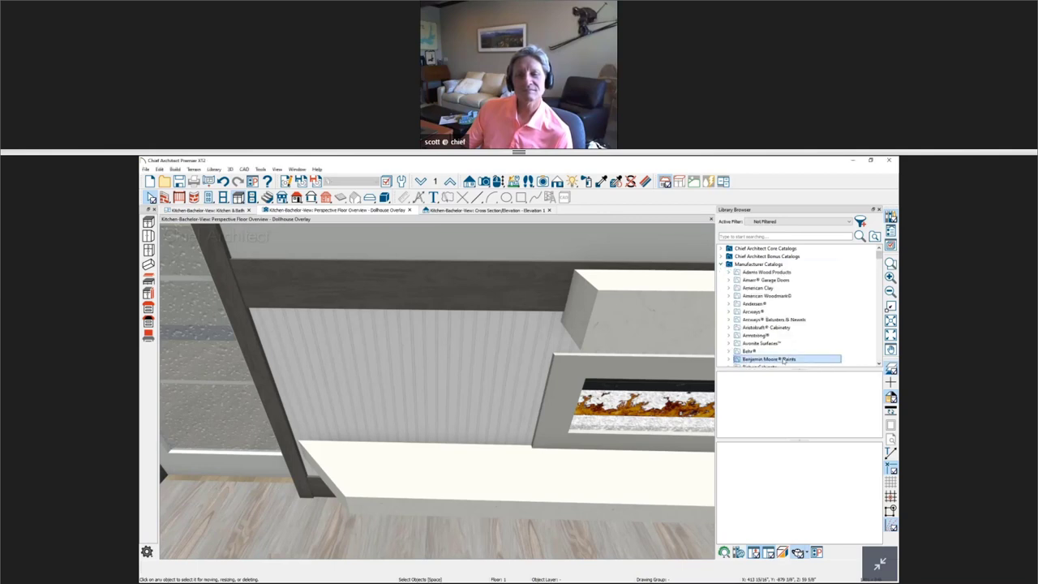
{"action": "double_click", "coordinate": [846, 398]}
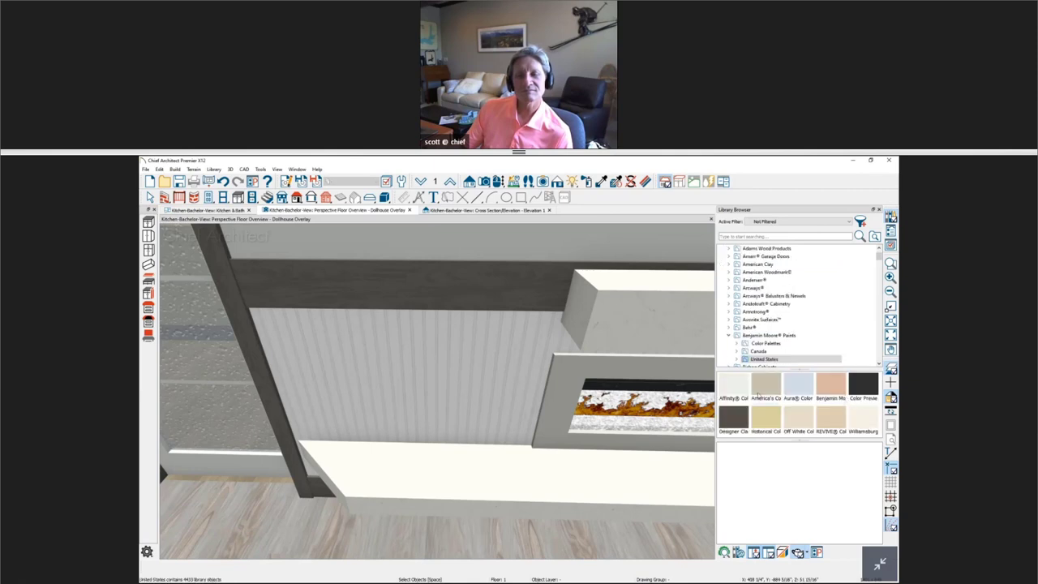
{"action": "double_click", "coordinate": [795, 387]}
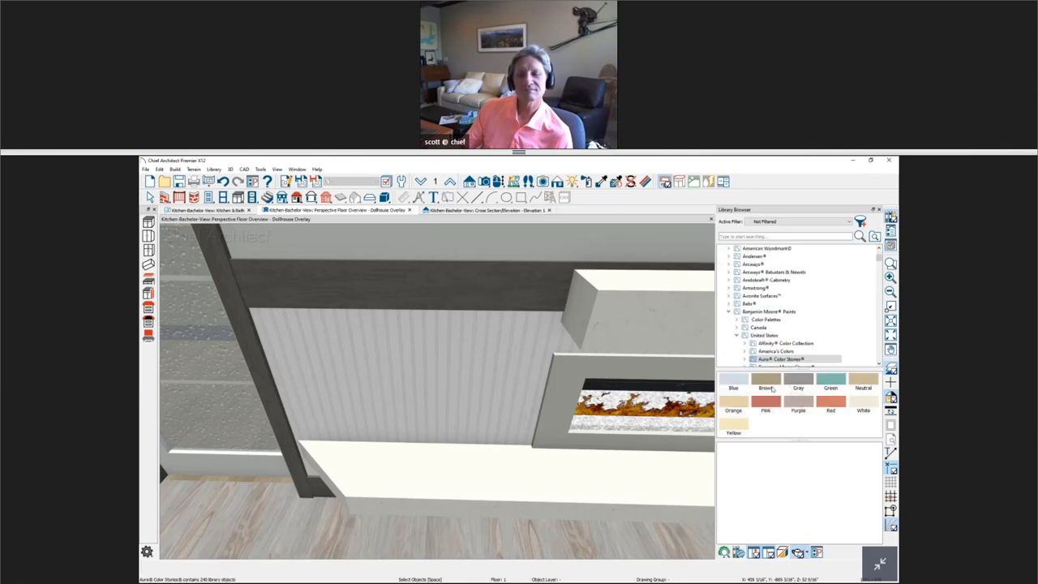
{"action": "double_click", "coordinate": [736, 385]}
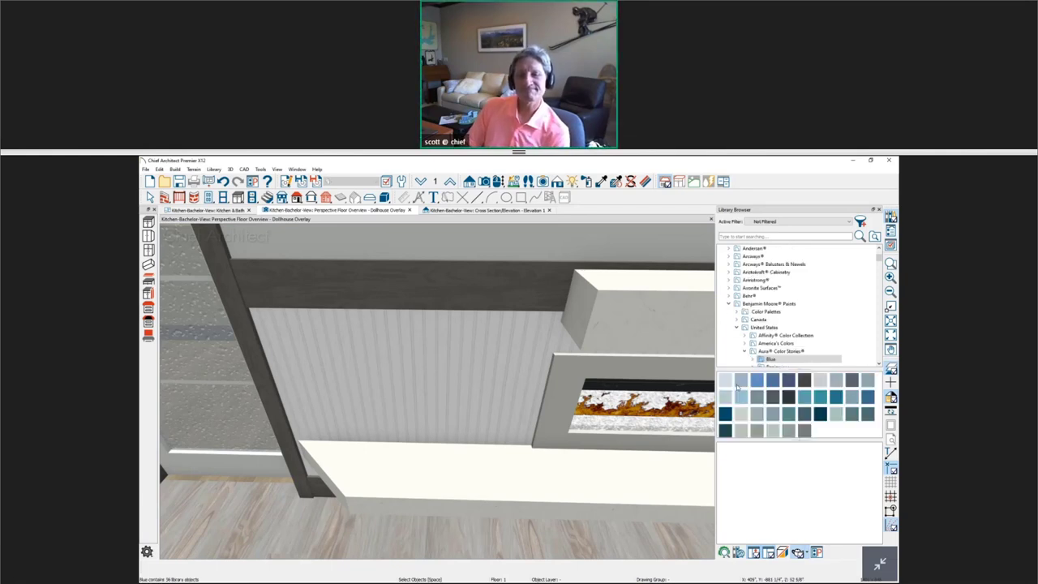
Step: Blend CSP-545 Sheer Bliss onto the beadboard, and replace the material of the dark trim band above it with the same color
{"action": "left_click", "coordinate": [730, 382]}
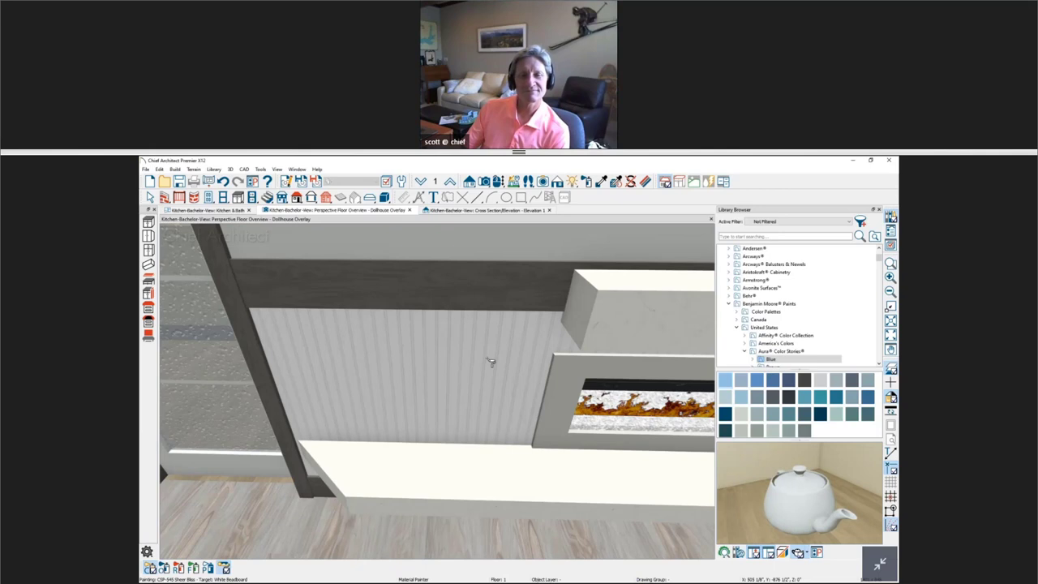
{"action": "left_click", "coordinate": [491, 363]}
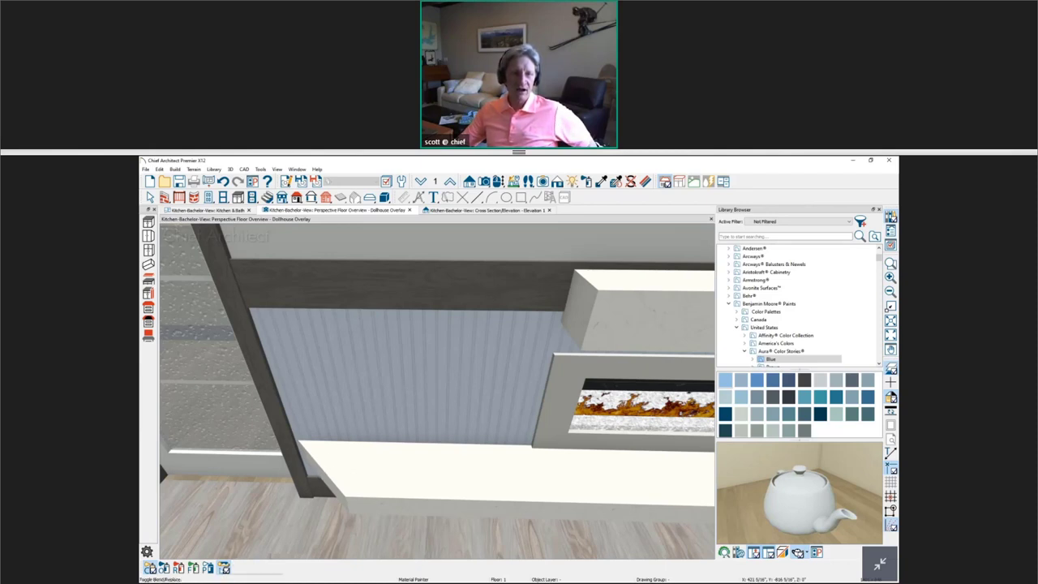
{"action": "left_click", "coordinate": [224, 567]}
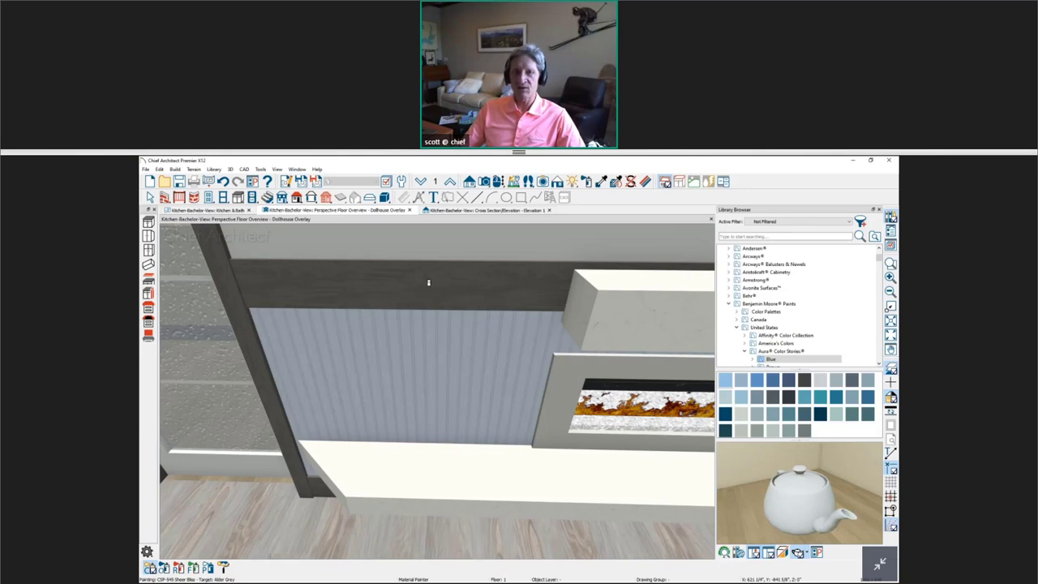
{"action": "left_click", "coordinate": [429, 281]}
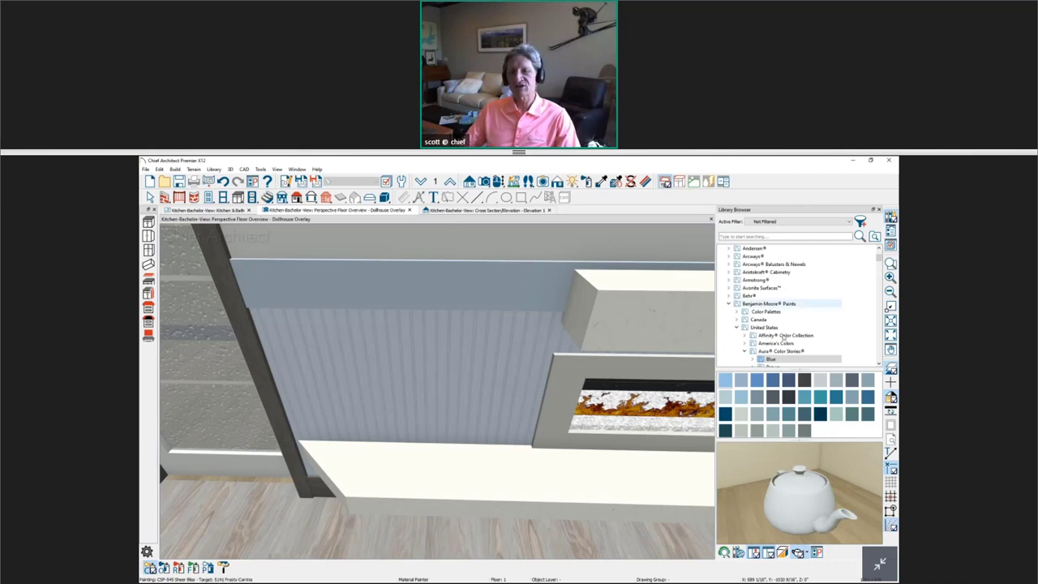
Step: Blend CSP-665 Cool Breeze onto the beadboard and reapply the Alder Dark material to the trim band above it
{"action": "left_click", "coordinate": [579, 392]}
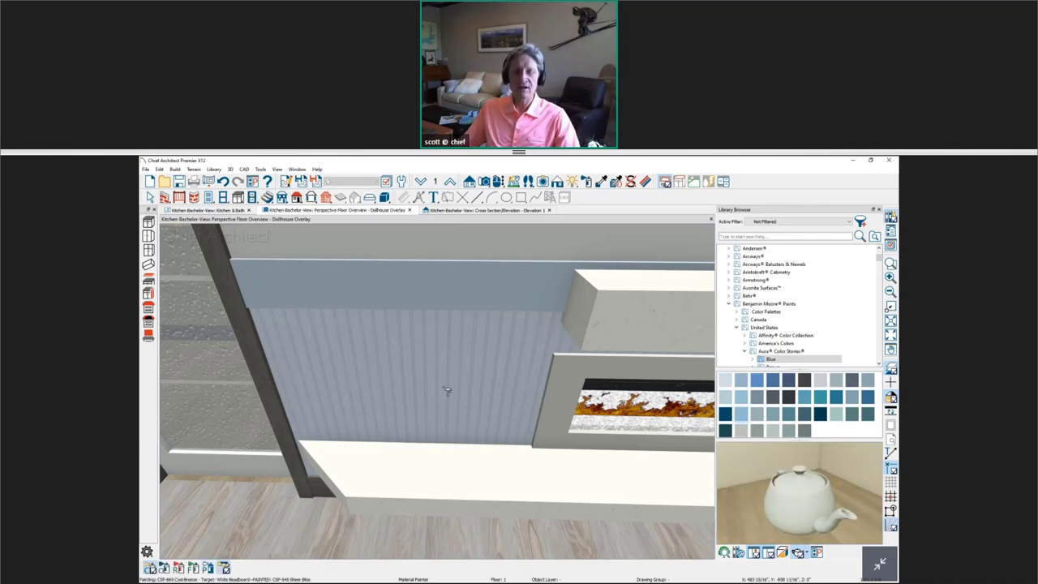
{"action": "left_click", "coordinate": [446, 391]}
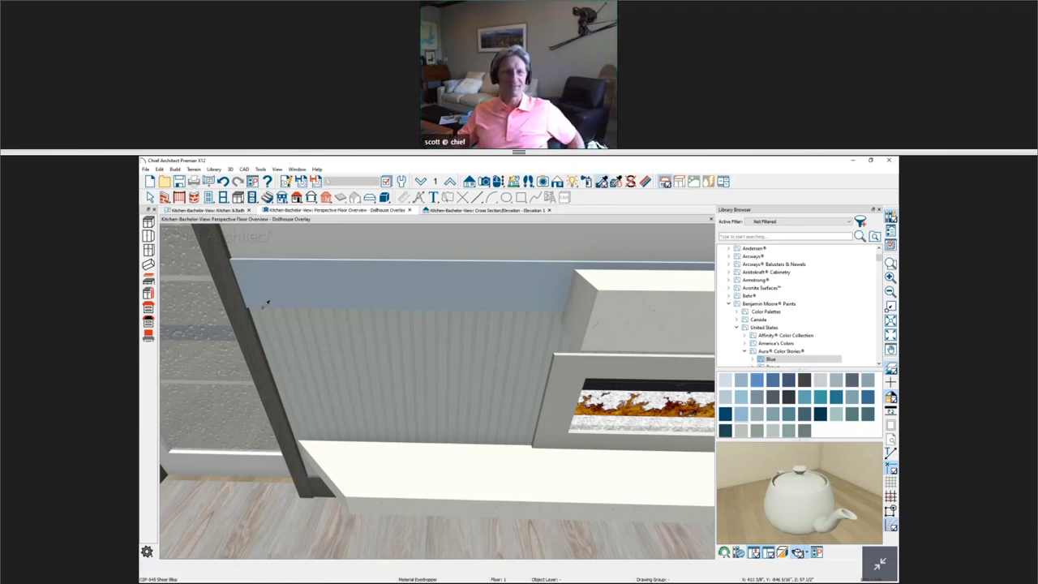
{"action": "left_click", "coordinate": [429, 403]}
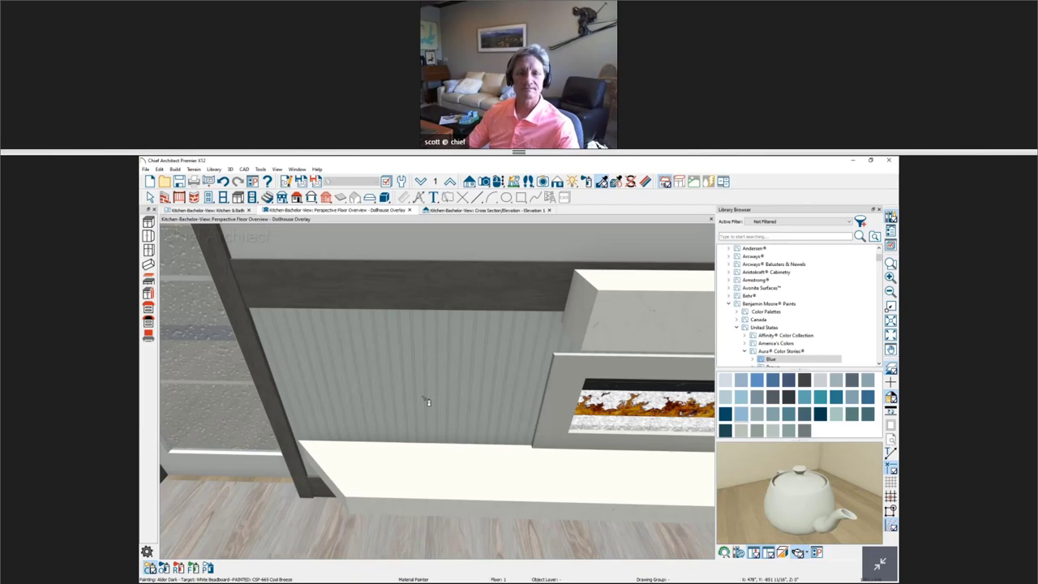
Step: Delete the custom countertop from the base cabinet in front of the fireplace
{"action": "scroll", "coordinate": [428, 401], "scroll_direction": "down", "scroll_amount": 3}
{"action": "left_click_drag", "start_coordinate": [414, 439], "coordinate": [444, 378]}
{"action": "scroll", "coordinate": [444, 378], "scroll_direction": "up", "scroll_amount": 3}
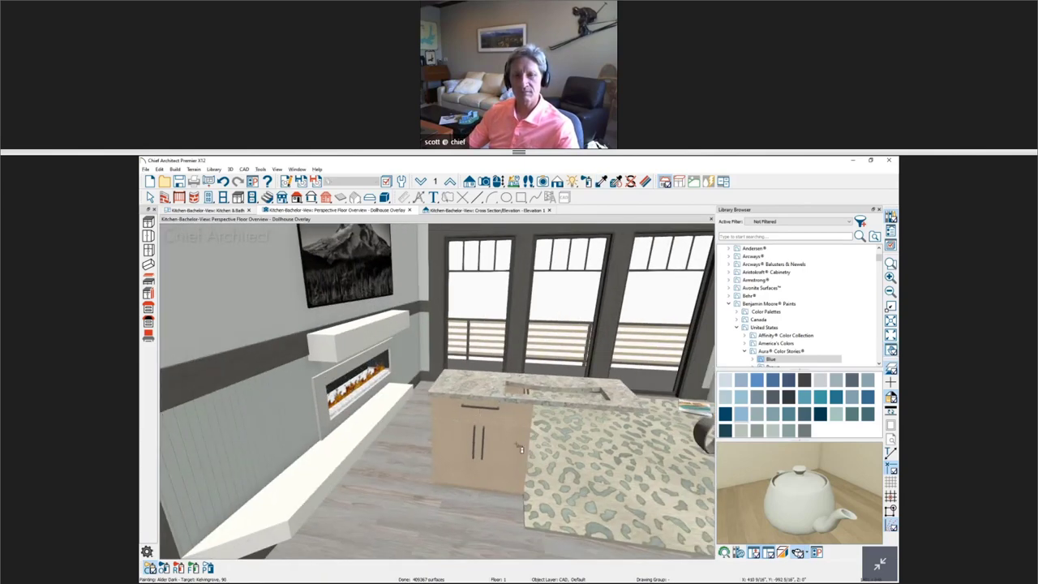
{"action": "scroll", "coordinate": [521, 448], "scroll_direction": "up", "scroll_amount": 3}
{"action": "left_click_drag", "start_coordinate": [529, 460], "coordinate": [496, 404]}
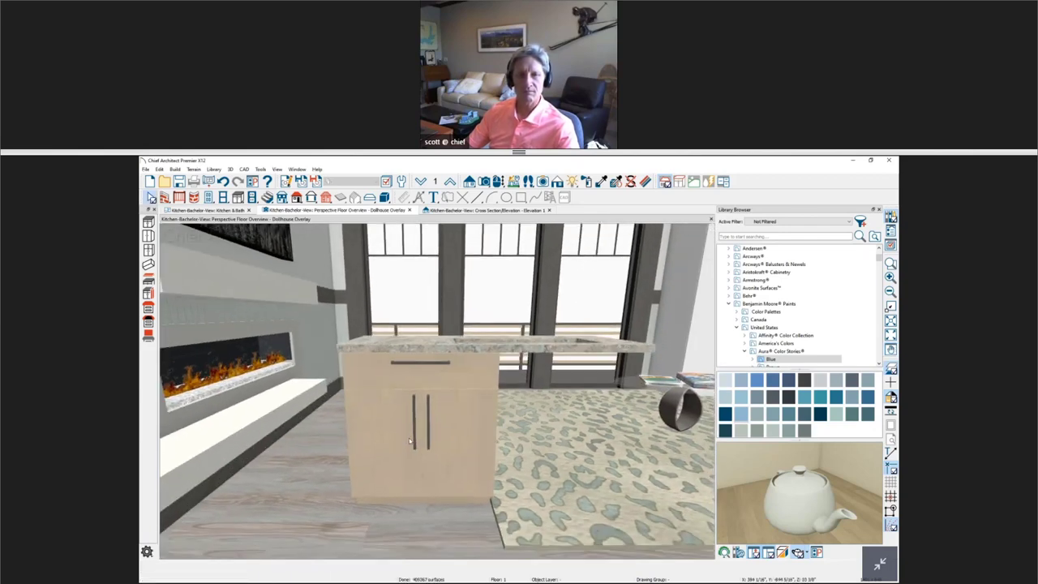
{"action": "left_click", "coordinate": [403, 346]}
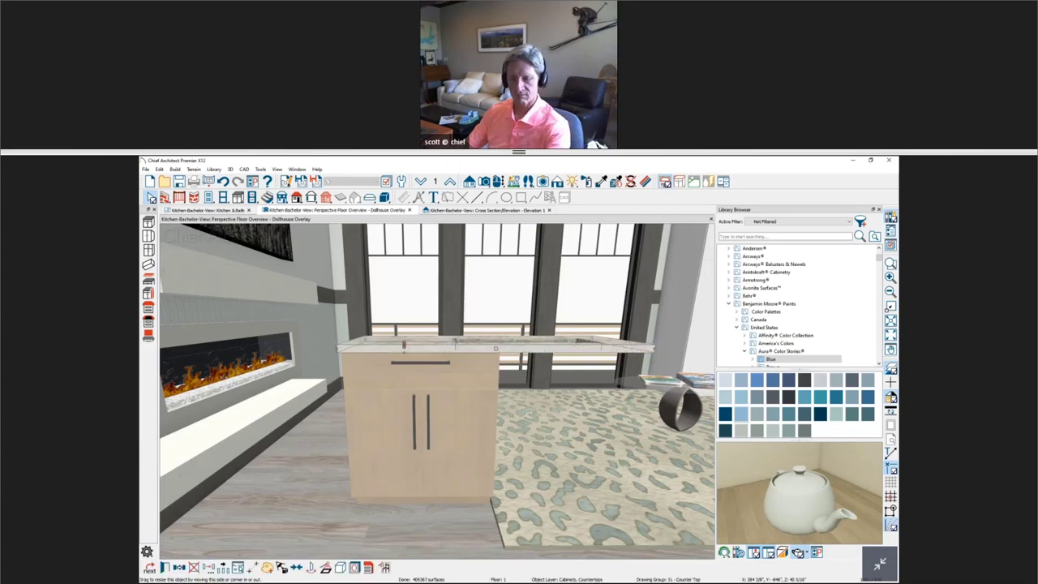
{"action": "key", "text": "Escape"}
{"action": "left_click_drag", "start_coordinate": [406, 357], "coordinate": [409, 398]}
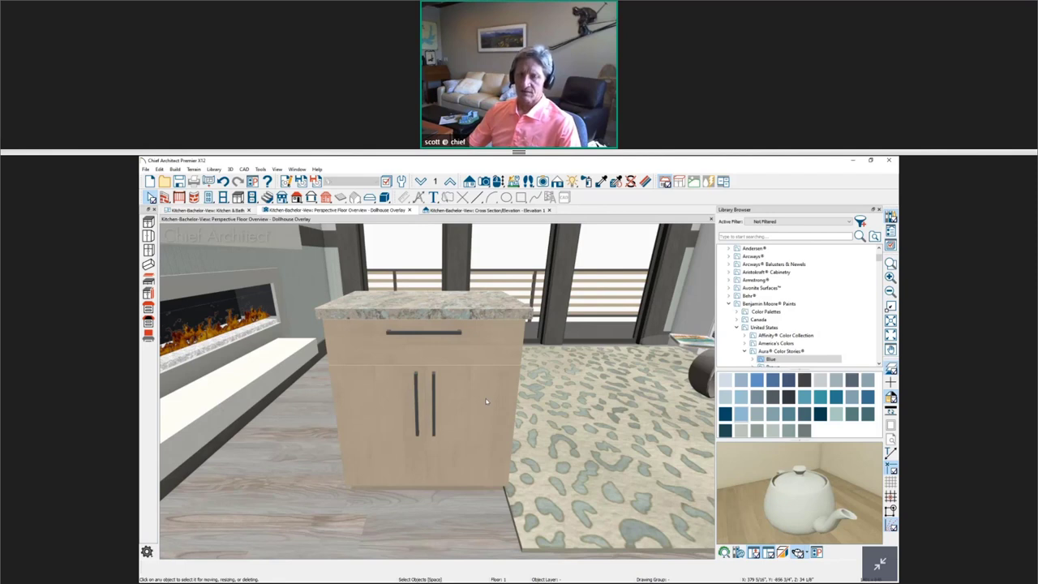
Step: In the base cabinet's front face layout, remove the drawer and split the remaining door opening horizontally into two door items
{"action": "left_click", "coordinate": [486, 401]}
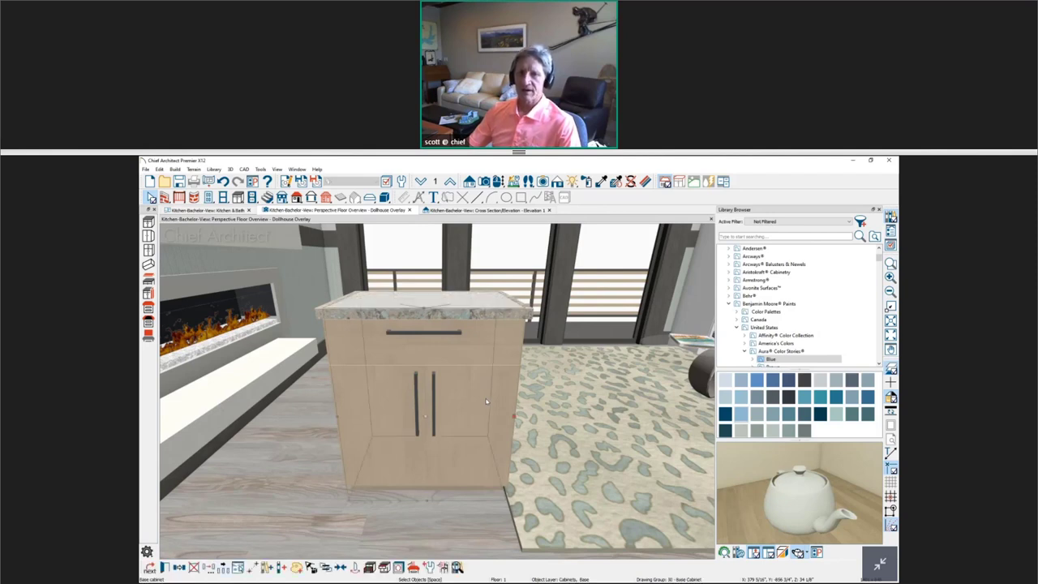
{"action": "double_click", "coordinate": [487, 401]}
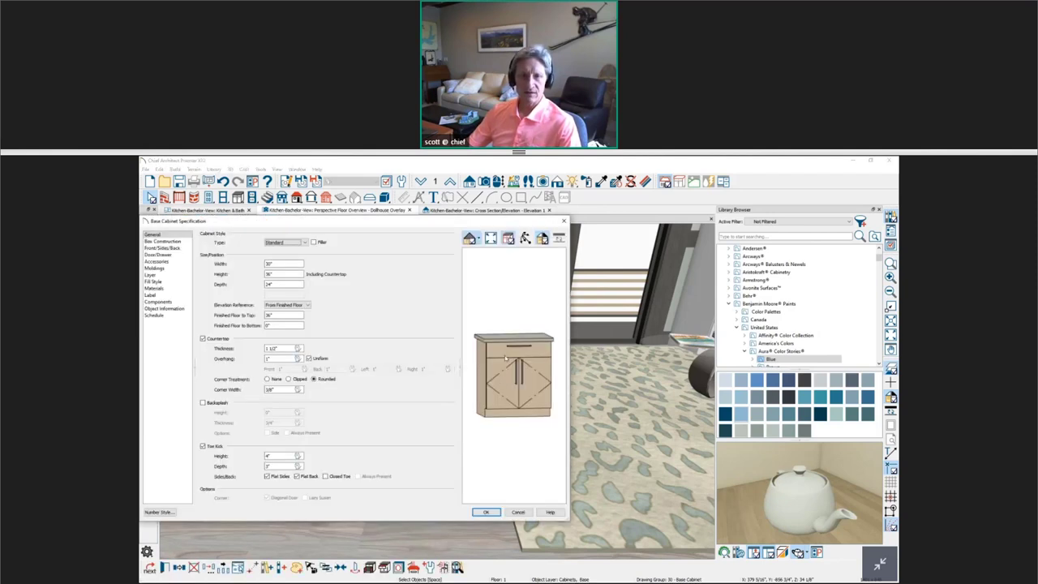
{"action": "left_click", "coordinate": [163, 248]}
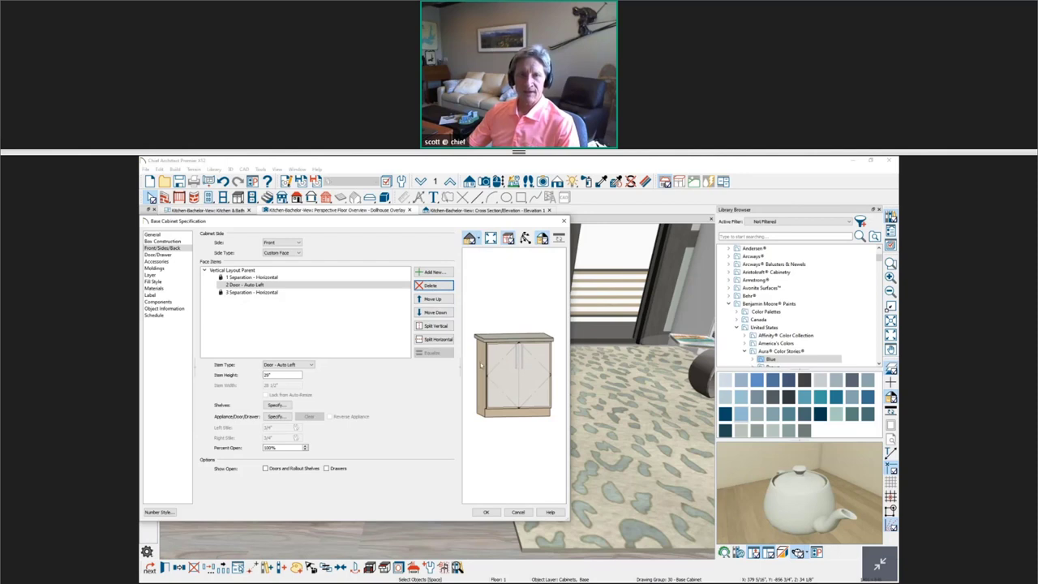
{"action": "left_click", "coordinate": [449, 327]}
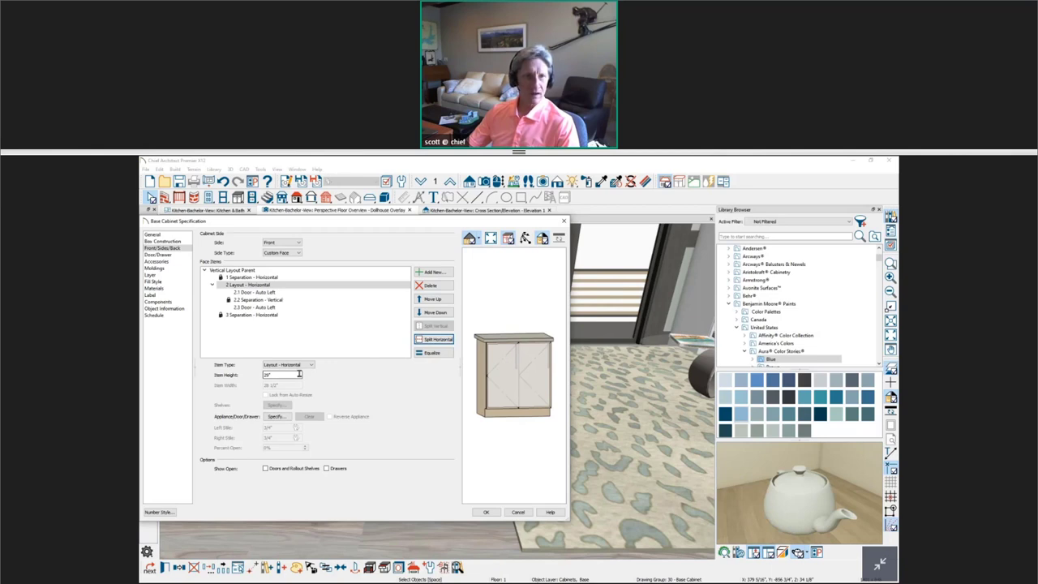
Step: Turn the left door item of the base cabinet's front into a narrow Blank Area and show the cabinet in Vector View
{"action": "left_click", "coordinate": [273, 294]}
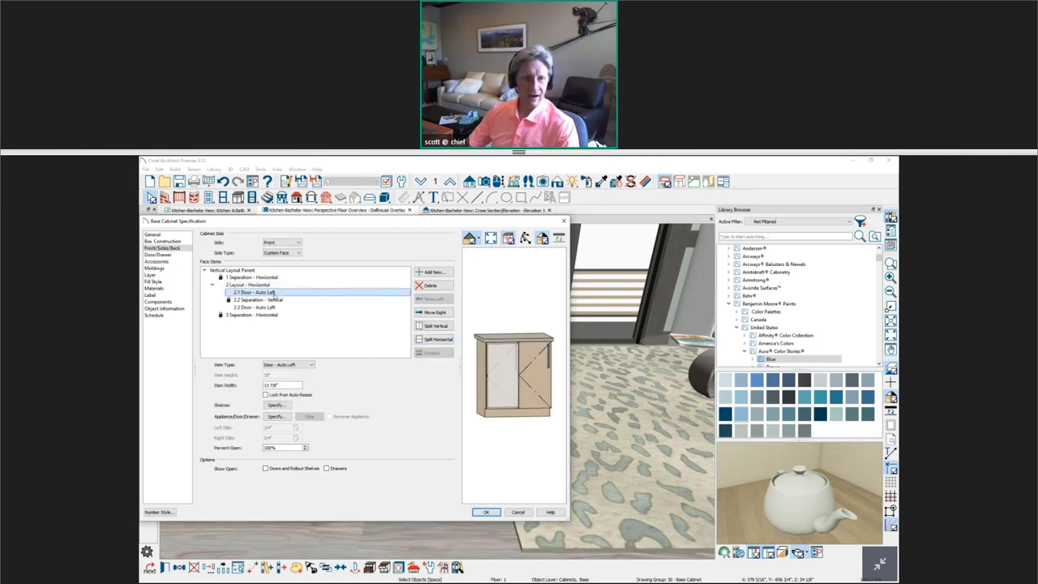
{"action": "double_click", "coordinate": [296, 386]}
{"action": "type", "text": "2"}
{"action": "left_click", "coordinate": [305, 365]}
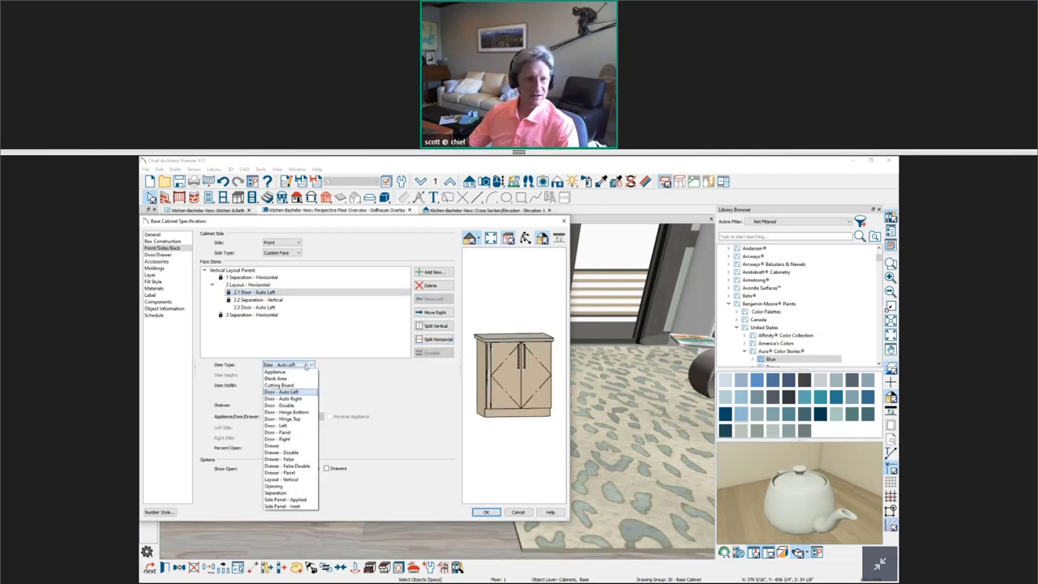
{"action": "left_click", "coordinate": [280, 374]}
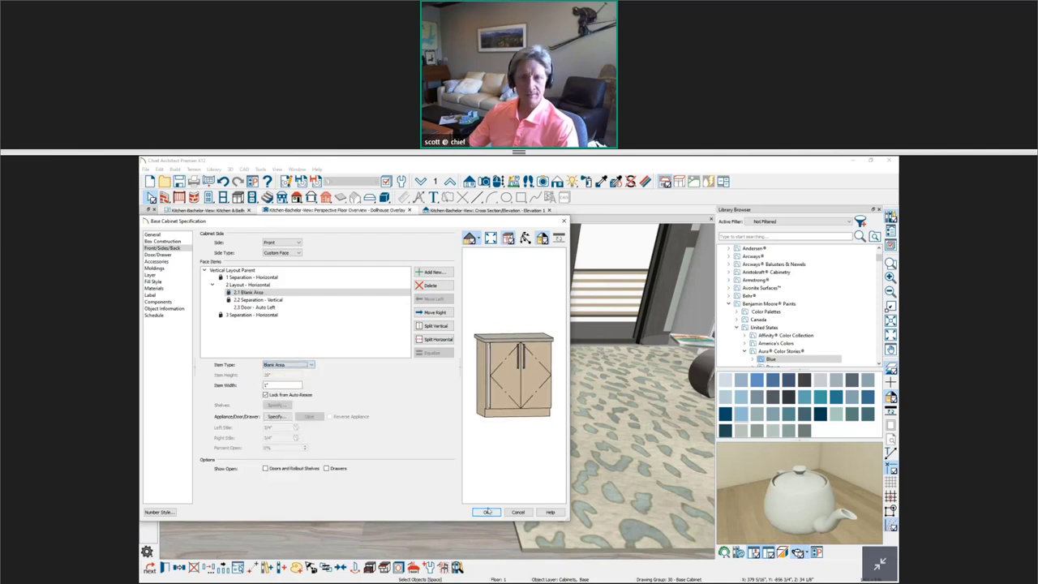
{"action": "double_click", "coordinate": [265, 385]}
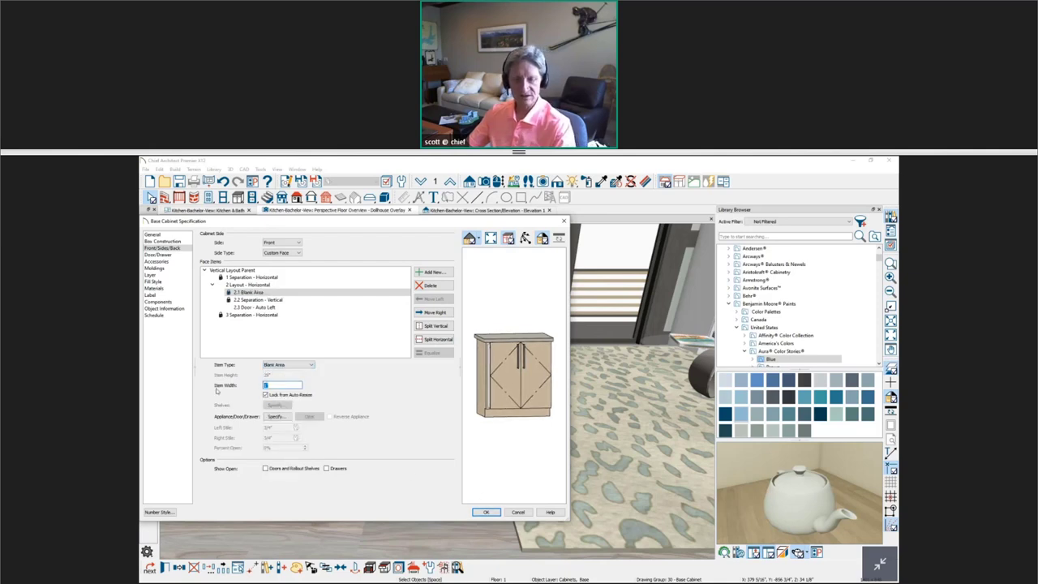
{"action": "left_click", "coordinate": [485, 512]}
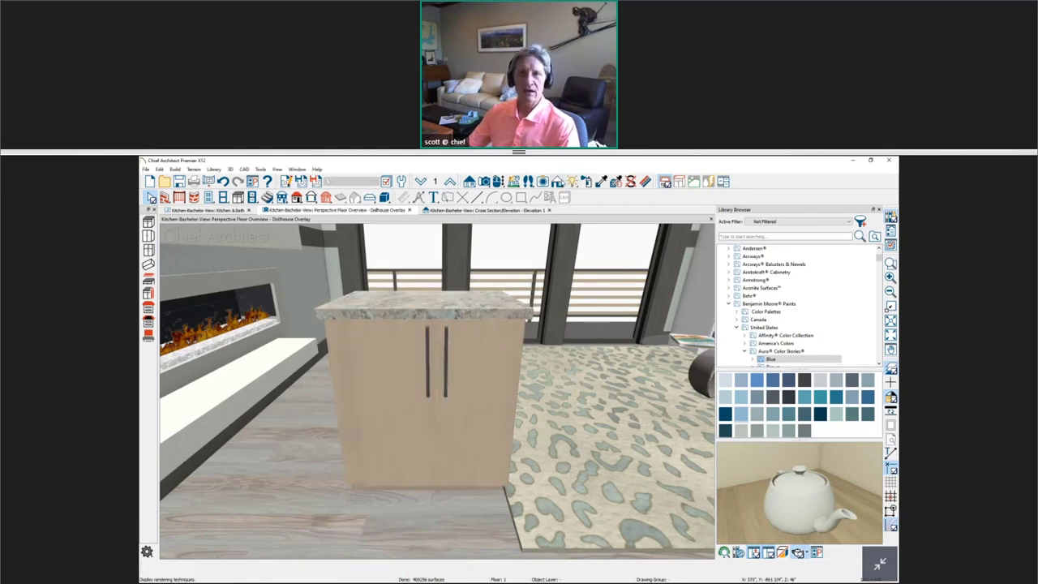
{"action": "left_click", "coordinate": [558, 181]}
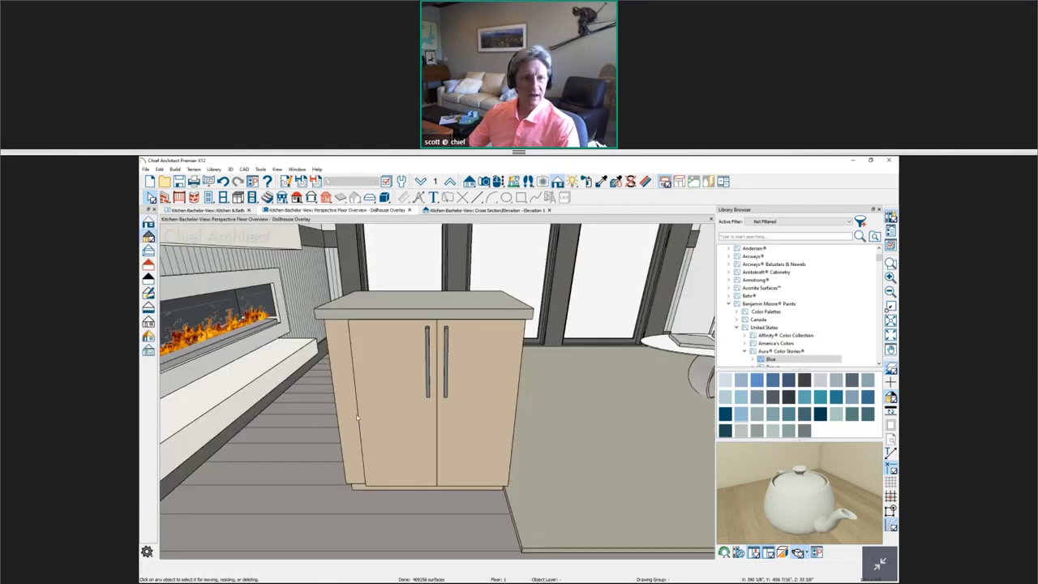
{"action": "left_click_drag", "start_coordinate": [357, 418], "coordinate": [415, 436]}
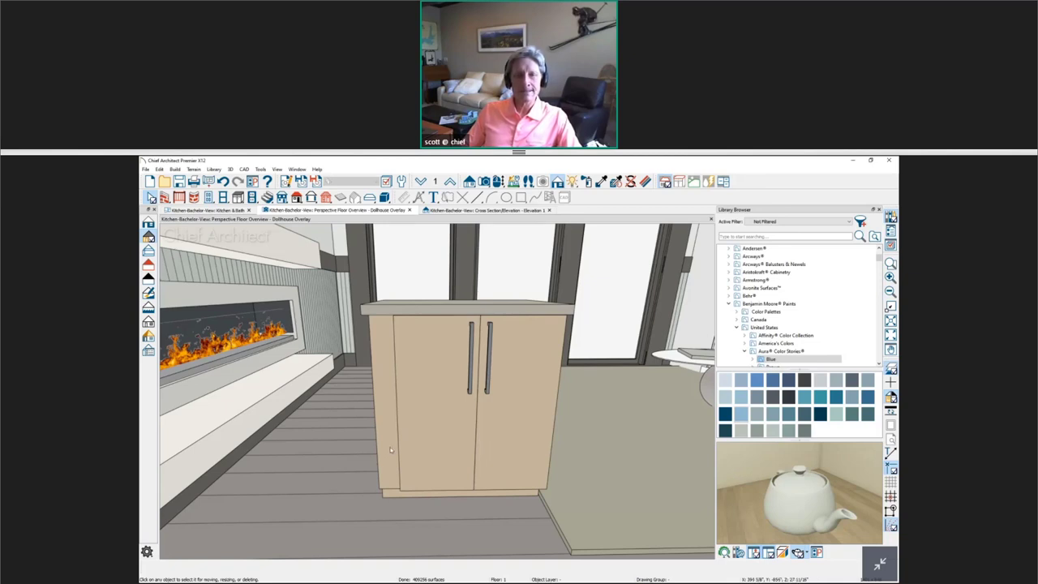
Step: Try painting the sampled Alder Dark material onto the blank filler strip of the base cabinet
{"action": "left_click", "coordinate": [599, 184]}
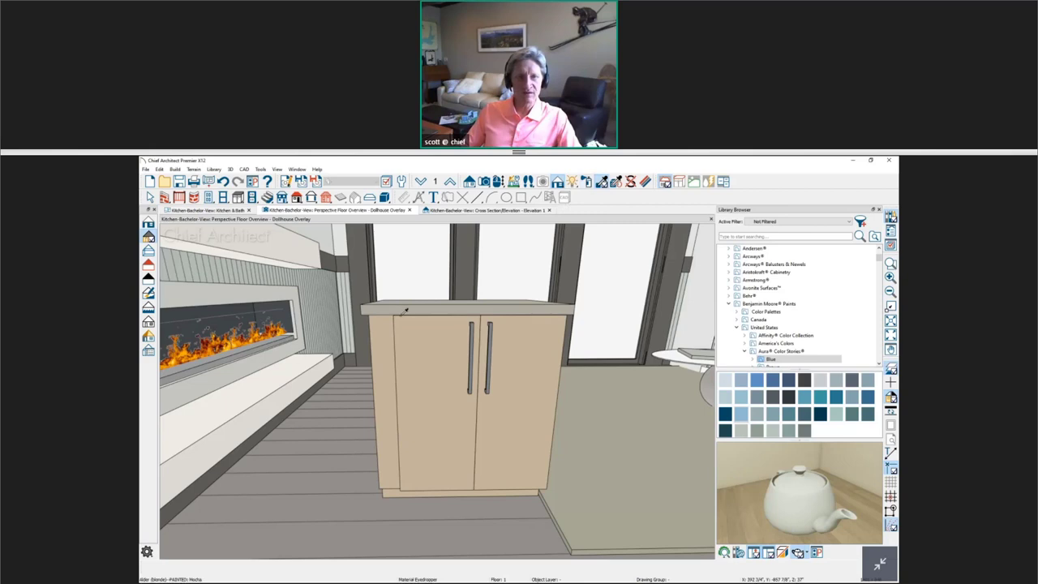
{"action": "left_click", "coordinate": [364, 299]}
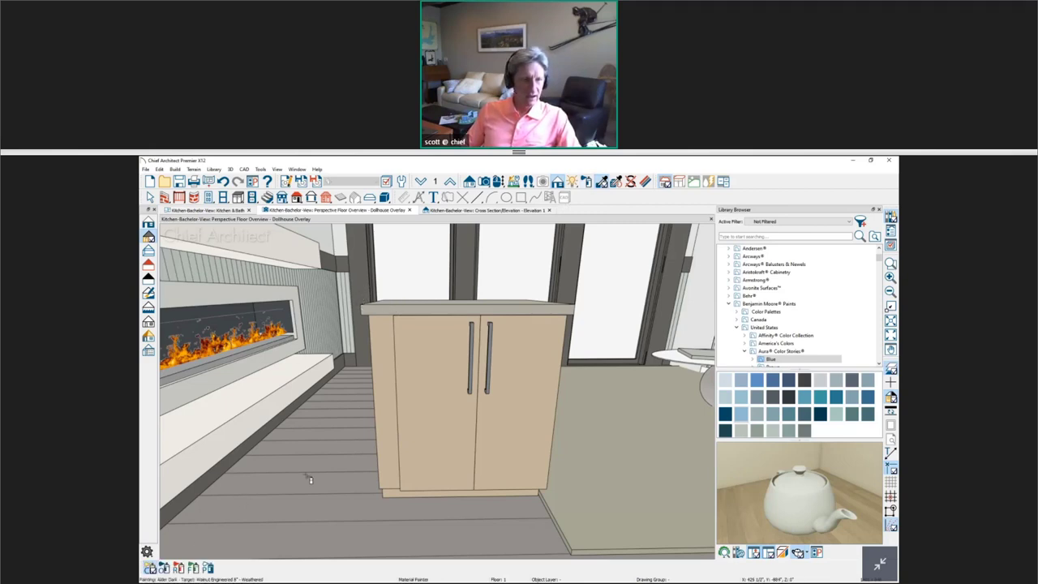
{"action": "left_click", "coordinate": [395, 436]}
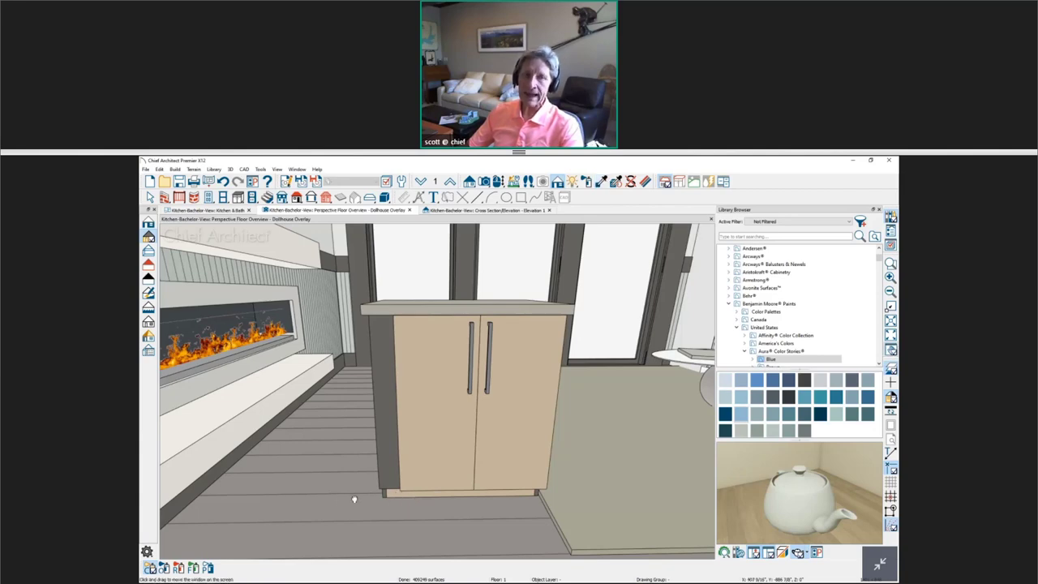
{"action": "mouse_move", "coordinate": [353, 498]}
{"action": "middle_mouse_down"}
{"action": "mouse_move", "coordinate": [379, 495]}
{"action": "mouse_move", "coordinate": [405, 515]}
{"action": "middle_mouse_up"}
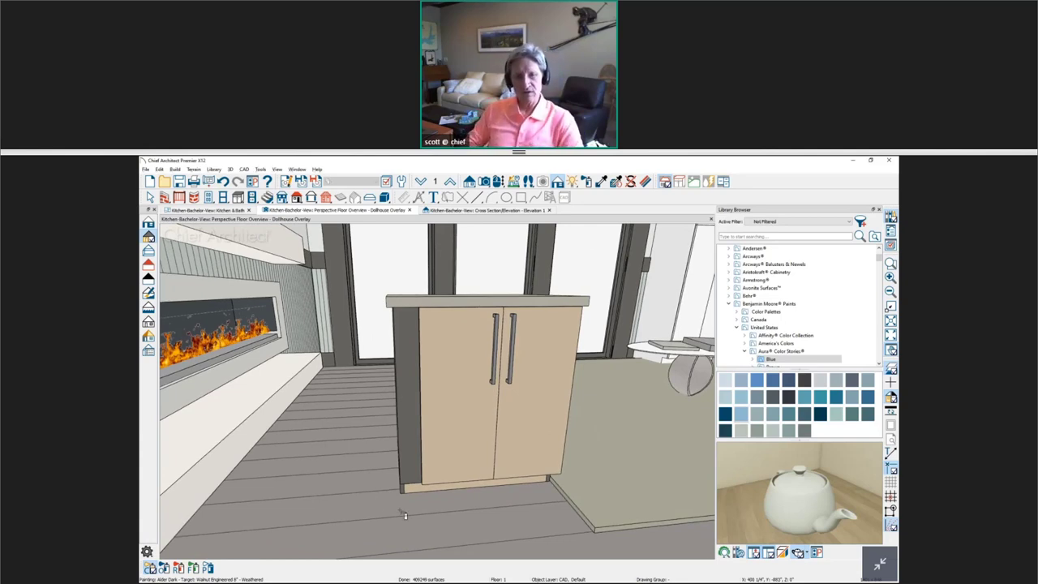
{"action": "left_click", "coordinate": [442, 371]}
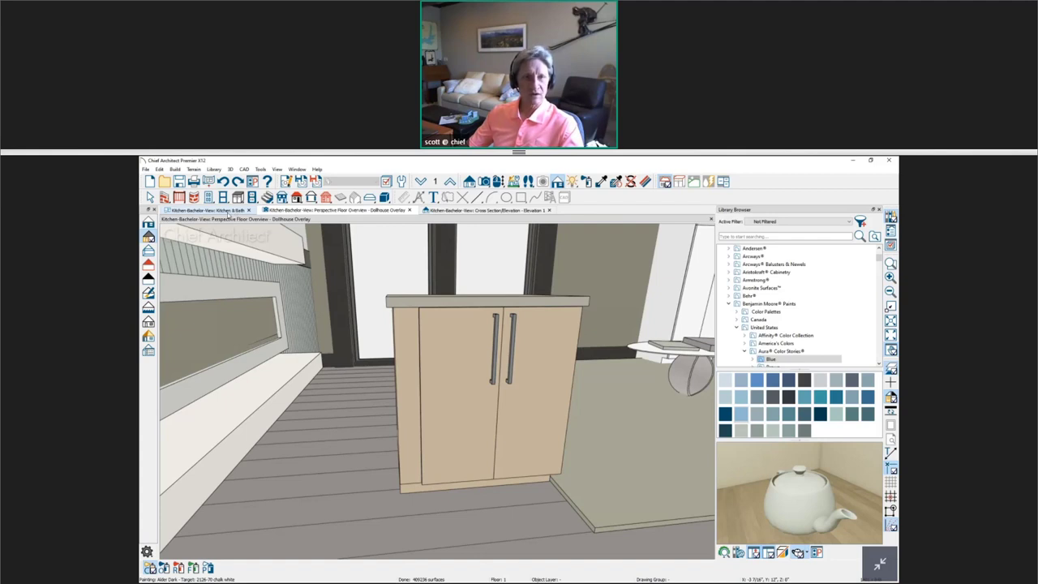
Step: From the Kitchen & Bath floor plan, create a cross section/elevation view facing the front of the B30 base cabinet
{"action": "left_click", "coordinate": [217, 210]}
{"action": "scroll", "coordinate": [511, 397], "scroll_direction": "up", "scroll_amount": 4}
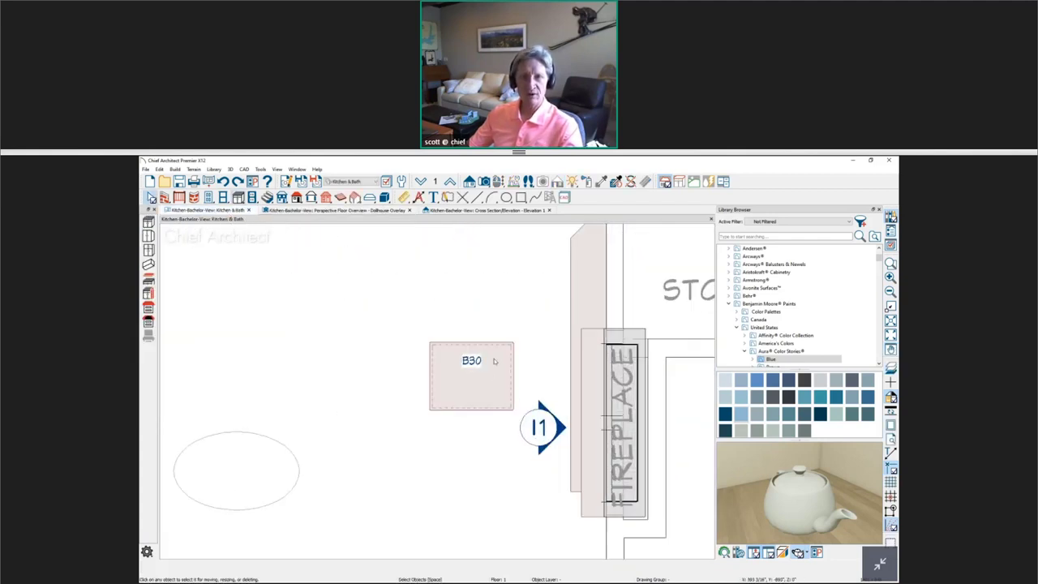
{"action": "left_click", "coordinate": [470, 181]}
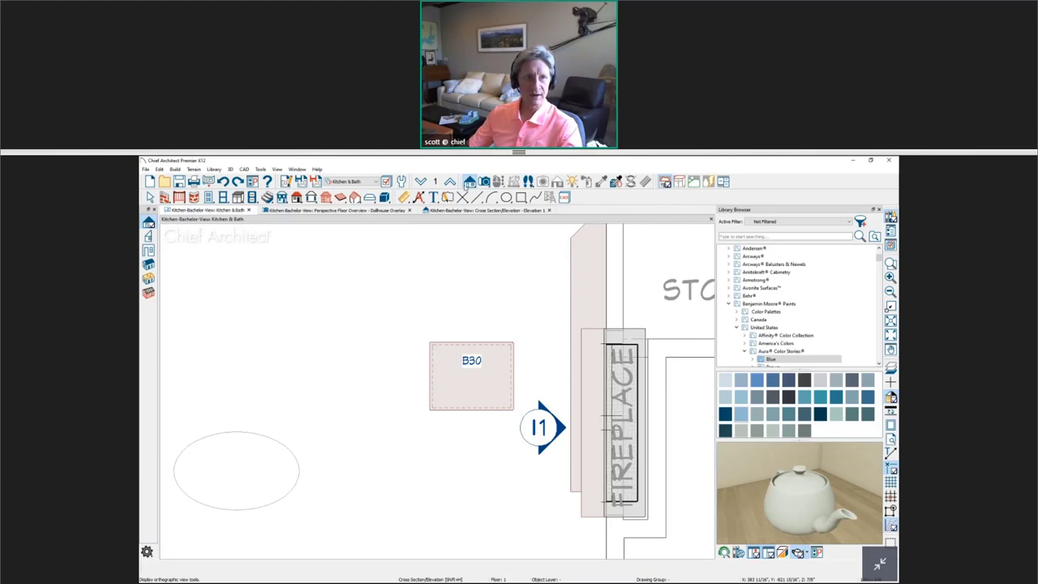
{"action": "left_click", "coordinate": [149, 223]}
{"action": "left_click_drag", "start_coordinate": [391, 312], "coordinate": [389, 474]}
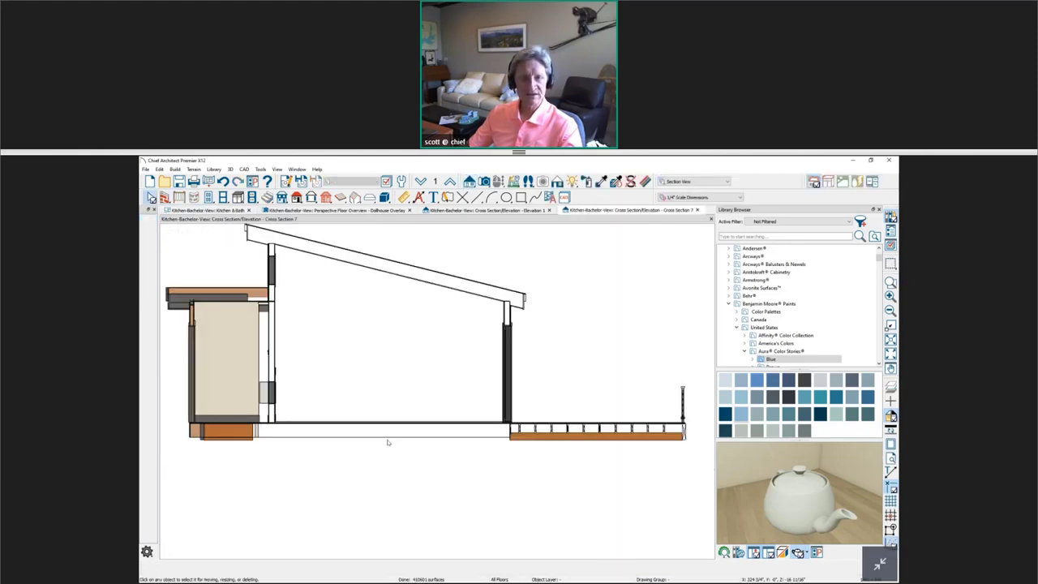
Step: Set the new cross section's layer set to Kitchen & Bath Elevation and frame the base cabinet
{"action": "left_click", "coordinate": [679, 184]}
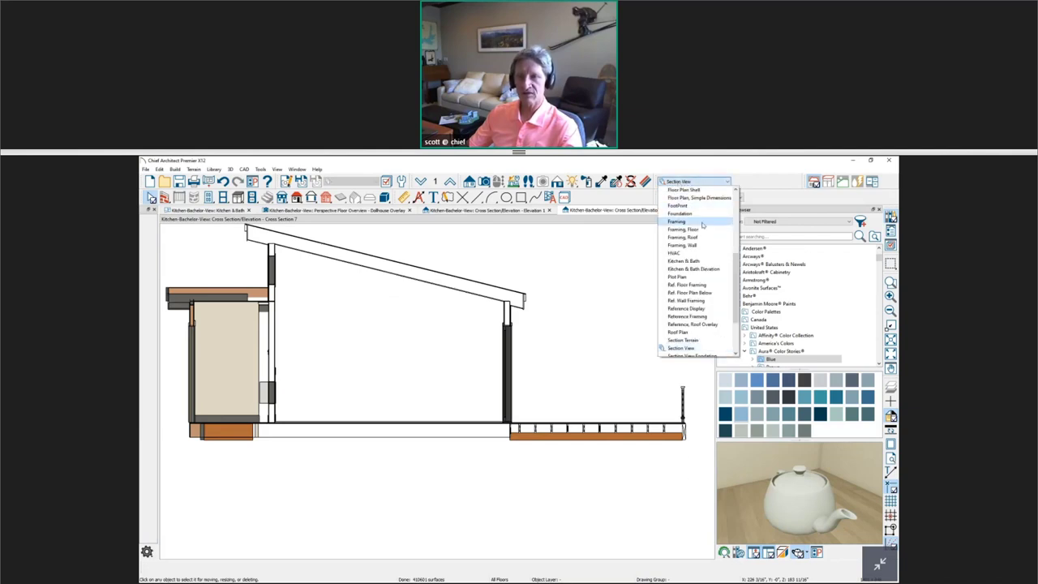
{"action": "key", "text": "Escape"}
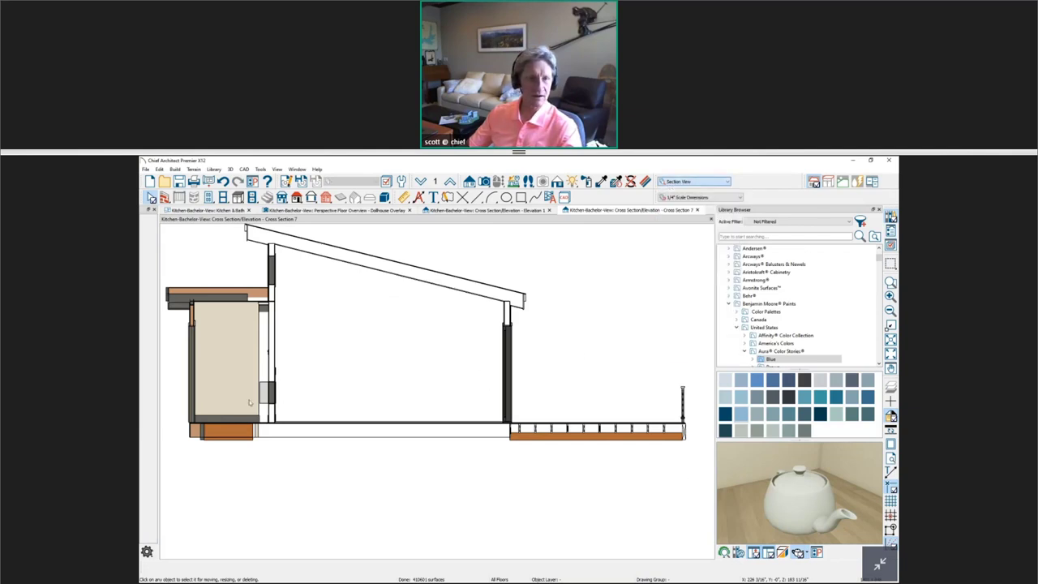
{"action": "scroll", "coordinate": [328, 399], "scroll_direction": "up", "scroll_amount": 8}
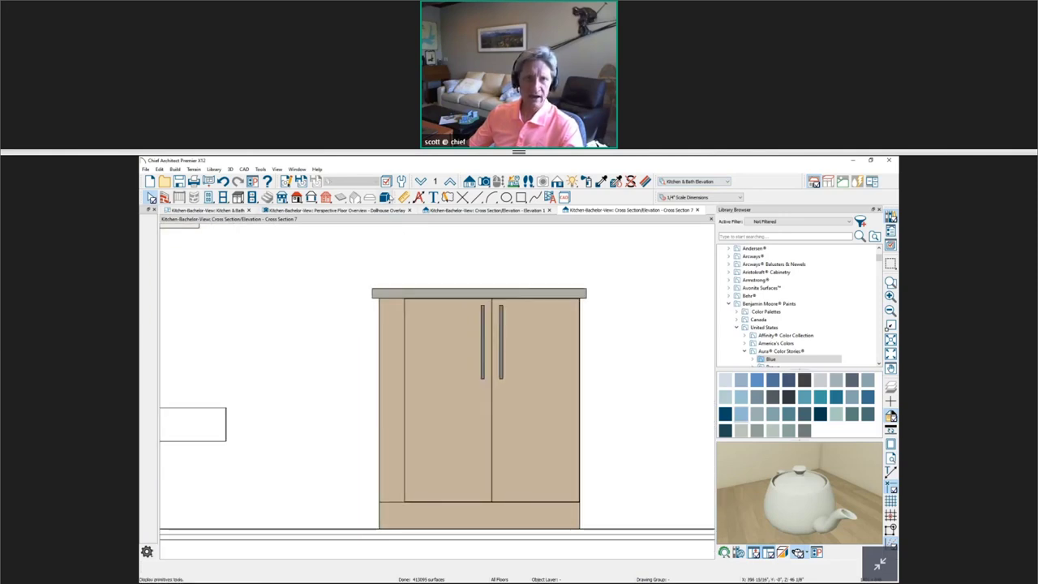
Step: Draw a rectangular polyline solid over the cabinet's blank filler strip and paint it with Aluminum Brushed
{"action": "left_click", "coordinate": [311, 199]}
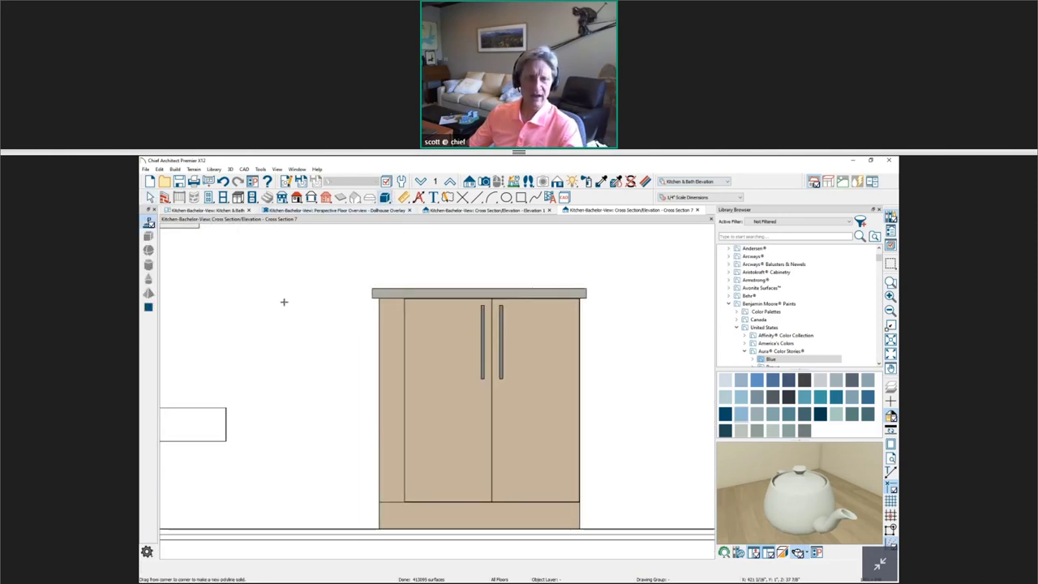
{"action": "left_click_drag", "start_coordinate": [376, 300], "coordinate": [401, 503]}
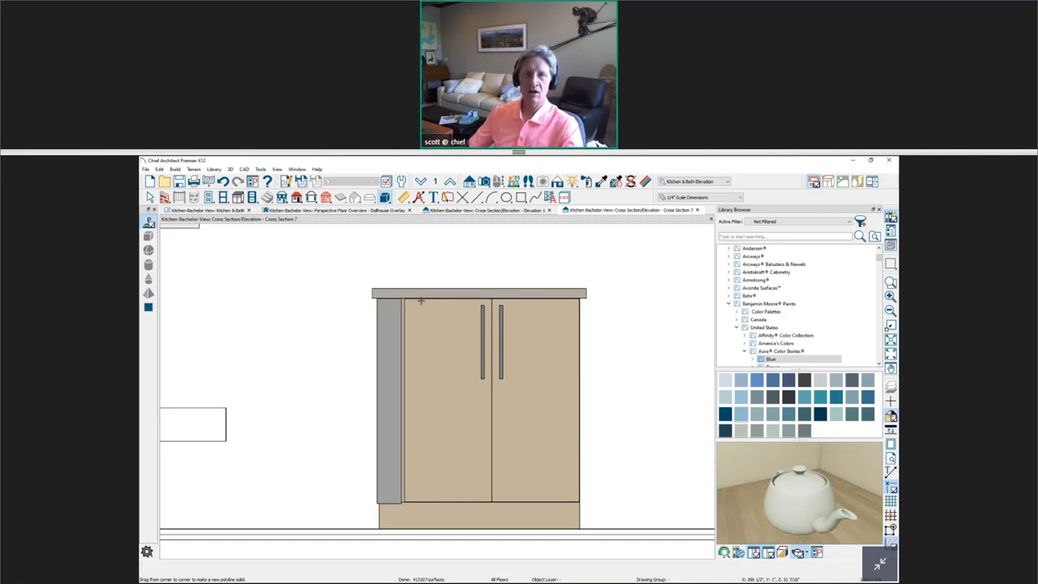
{"action": "left_click", "coordinate": [602, 181]}
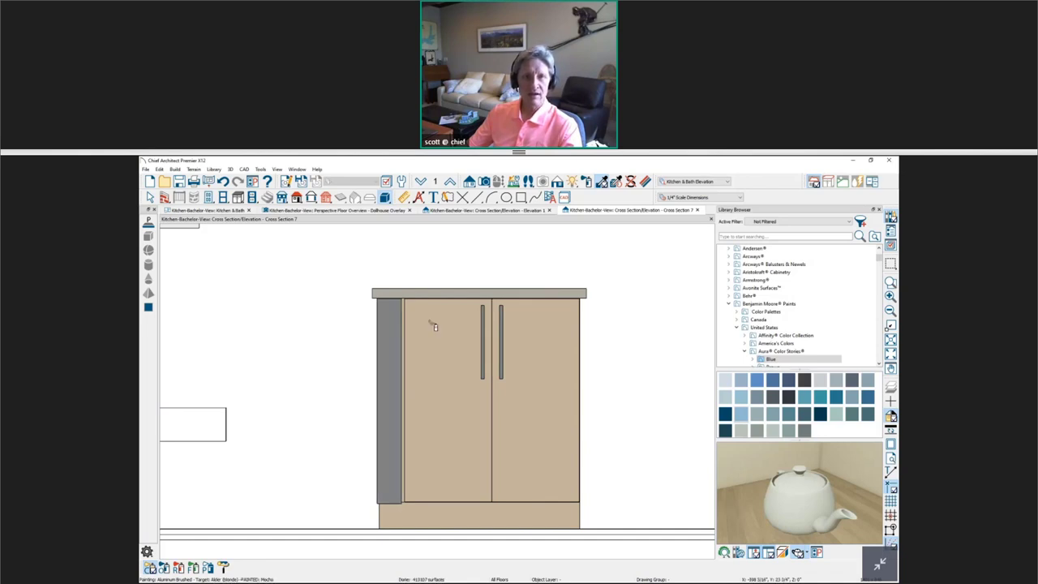
{"action": "key", "text": "space"}
{"action": "left_click", "coordinate": [397, 370]}
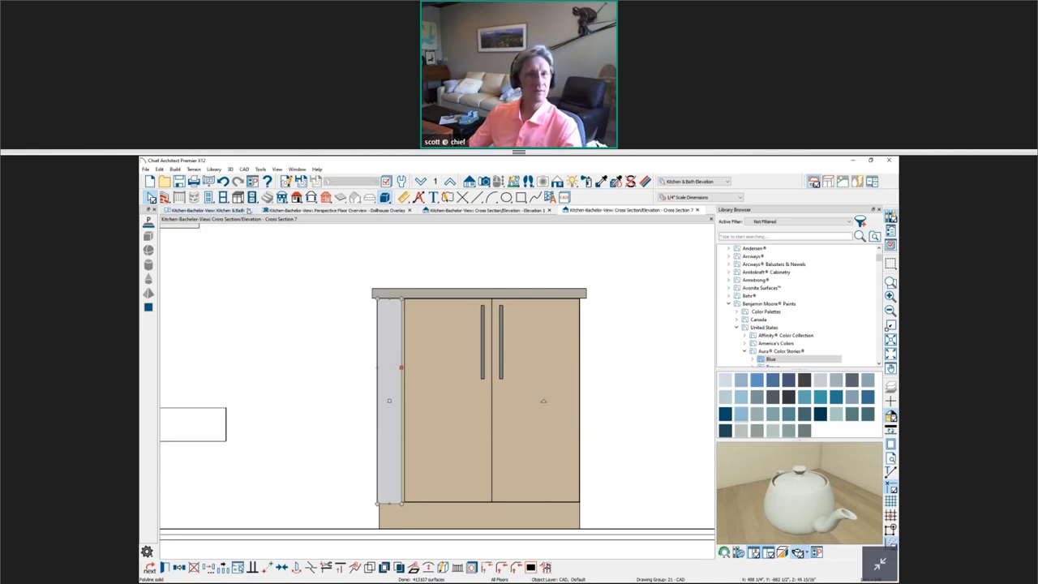
Step: Examine the polyline solid on the base cabinet's front in the perspective floor overview
{"action": "left_click", "coordinate": [259, 210]}
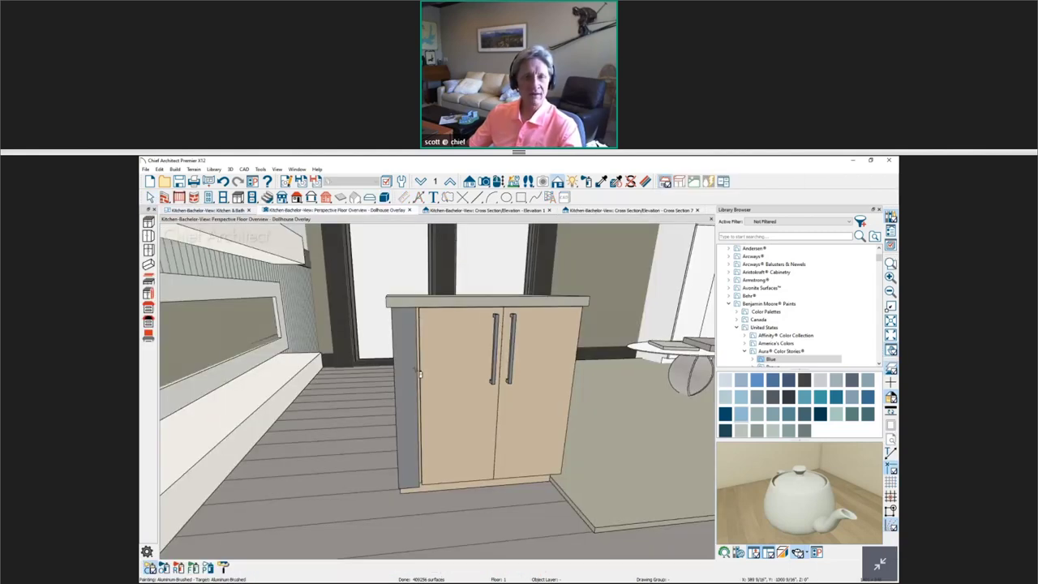
{"action": "middle_click_drag", "start_coordinate": [414, 408], "coordinate": [454, 438]}
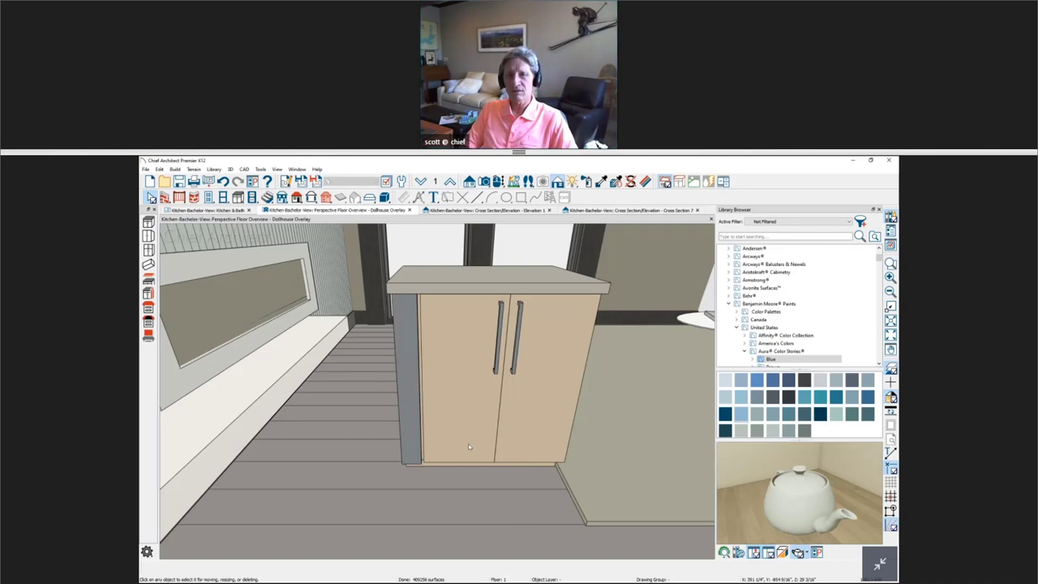
{"action": "key", "text": "space"}
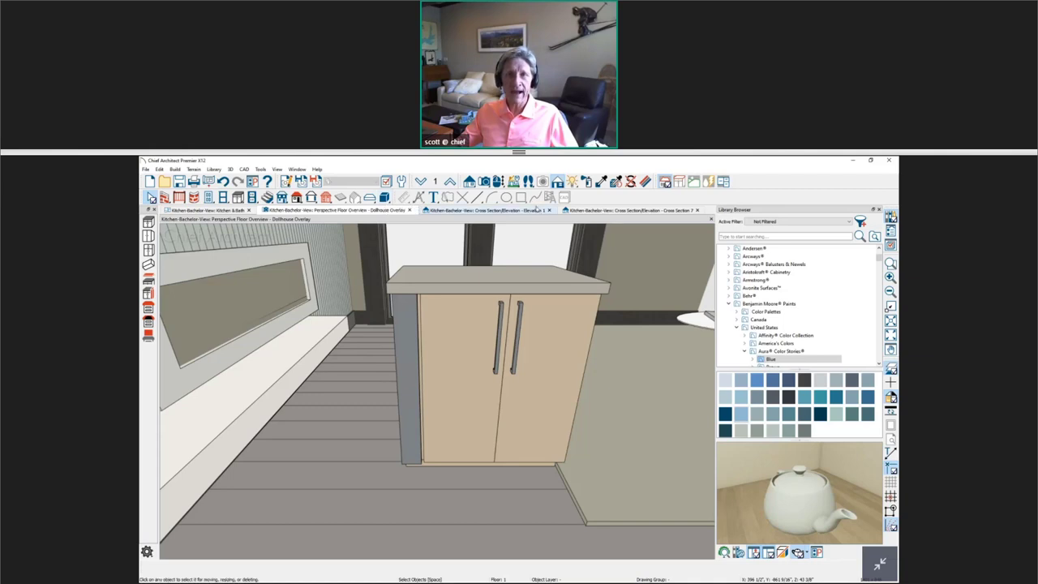
Step: In the Elevation 1 view, draw a rectangular polyline solid across the roof line above the tall cabinet
{"action": "left_click", "coordinate": [415, 211]}
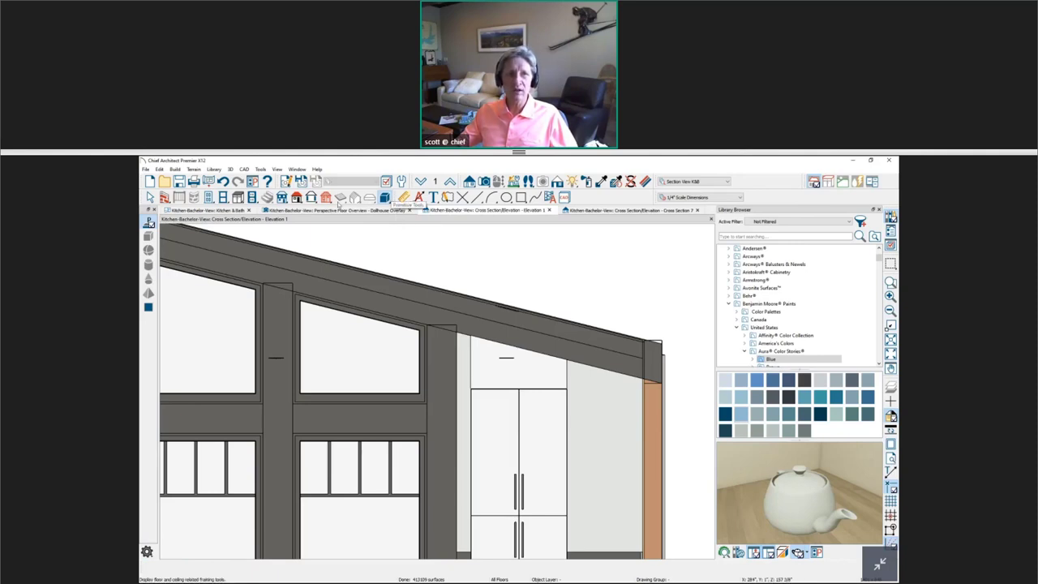
{"action": "left_click", "coordinate": [385, 198]}
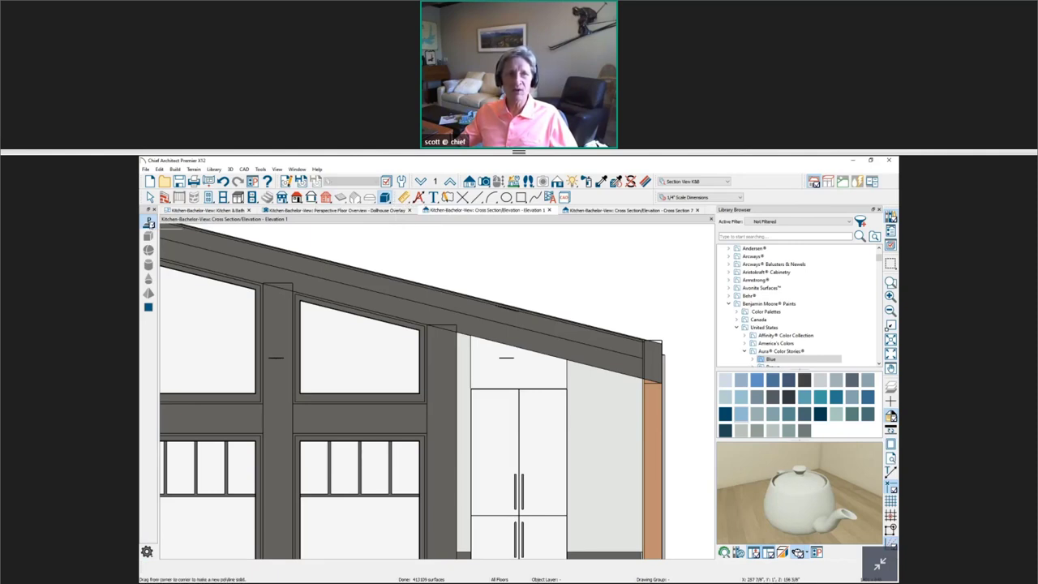
{"action": "left_click_drag", "start_coordinate": [456, 265], "coordinate": [645, 311]}
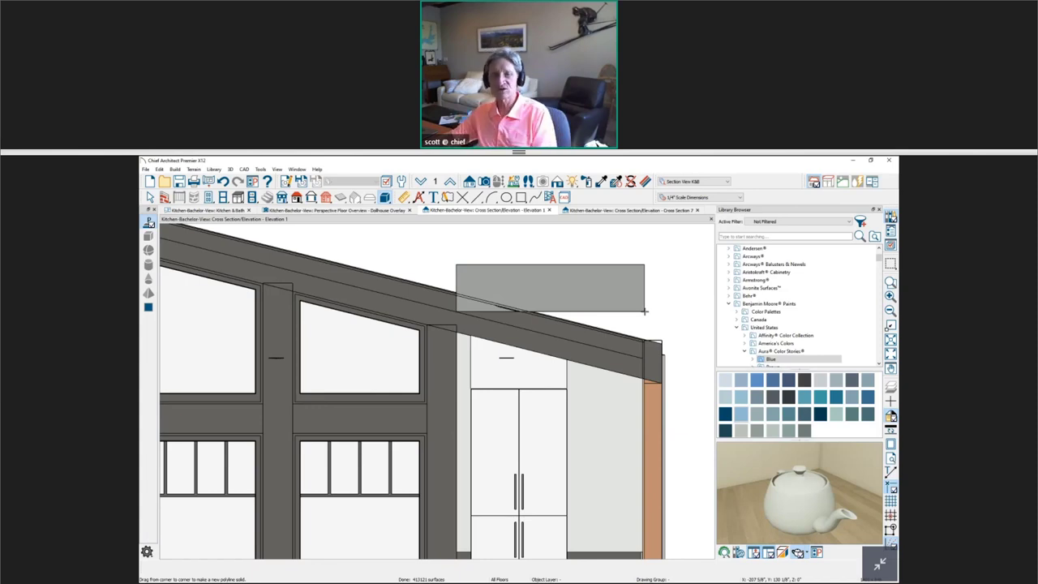
{"action": "key", "text": "space"}
{"action": "scroll", "coordinate": [645, 315], "scroll_direction": "down", "scroll_amount": 4}
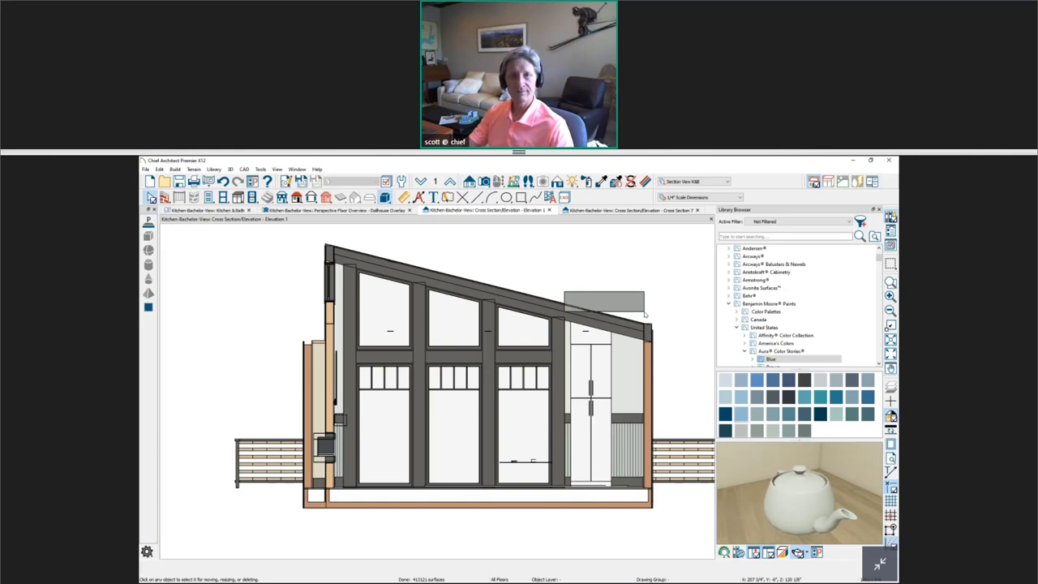
Step: Close the Cross Section 7 and Elevation 1 views and return to the perspective floor overview
{"action": "left_click", "coordinate": [696, 211]}
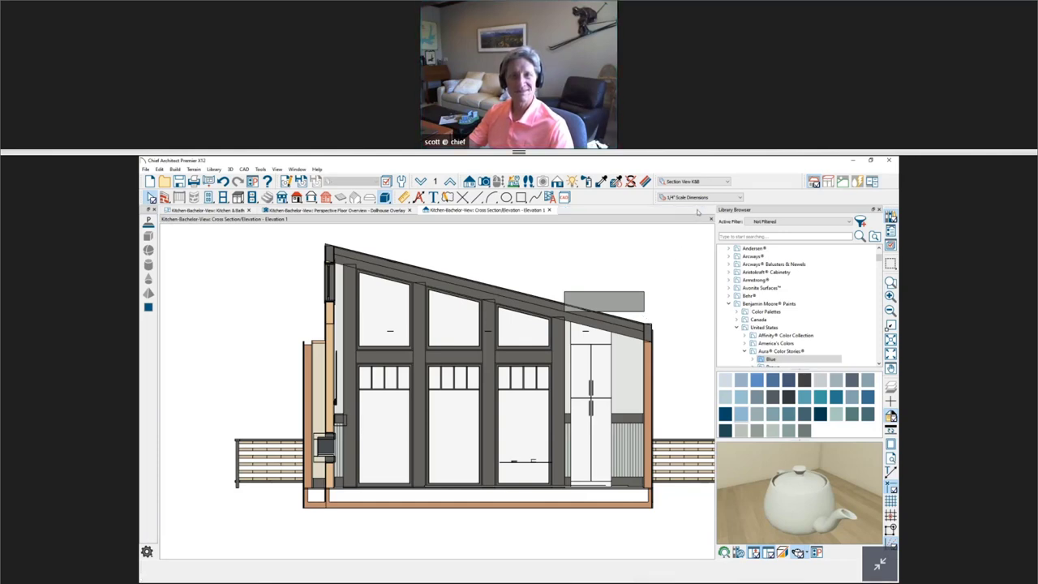
{"action": "left_click", "coordinate": [550, 210]}
{"action": "scroll", "coordinate": [600, 352], "scroll_direction": "down", "scroll_amount": 1}
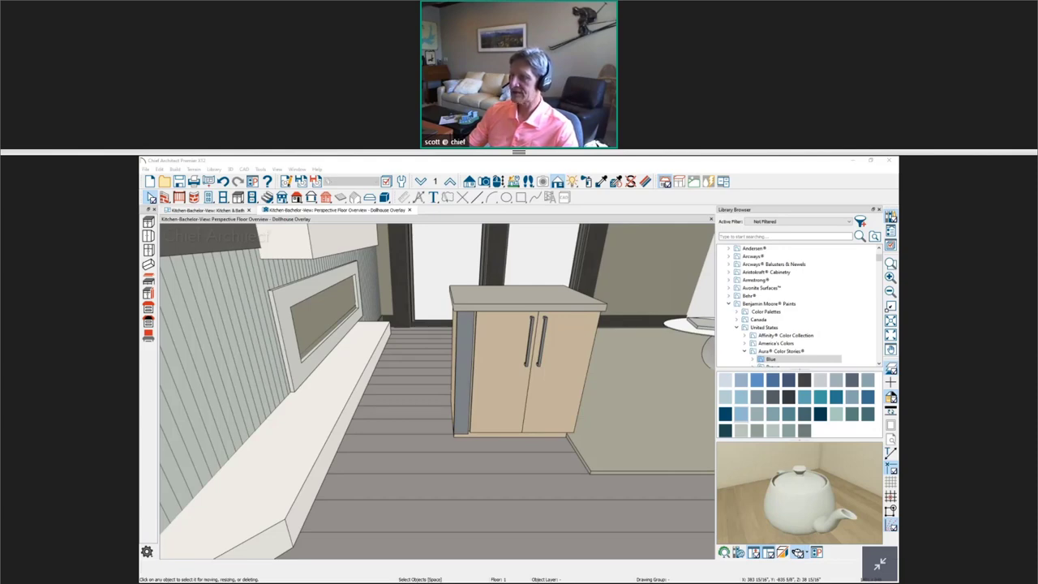
Step: Switch to Windows Photo Viewer and advance from the Learning Resources slide to the Bath Remodeling slide
{"action": "key", "text": "alt+Tab"}
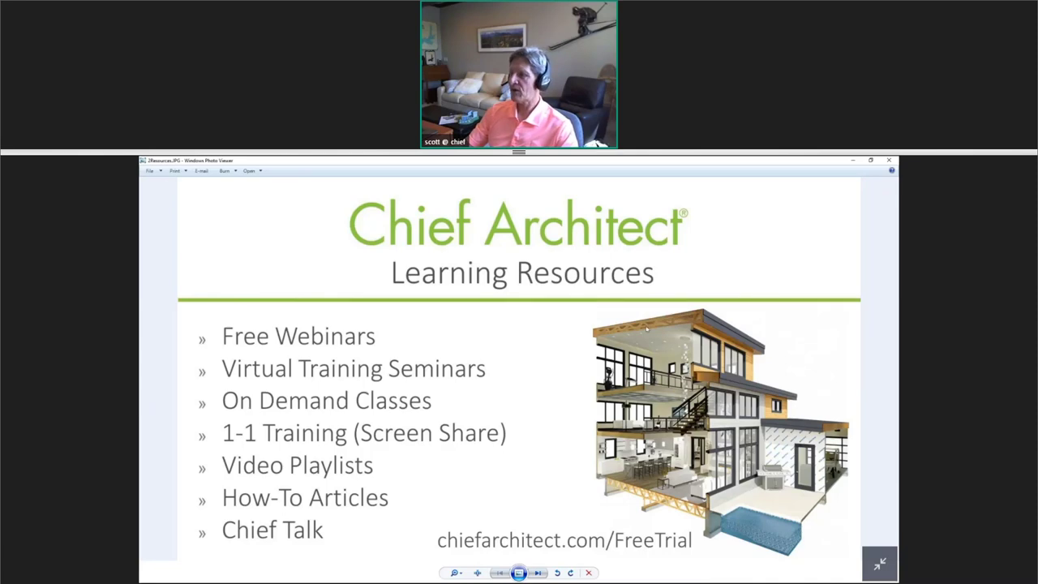
{"action": "key", "text": "Right"}
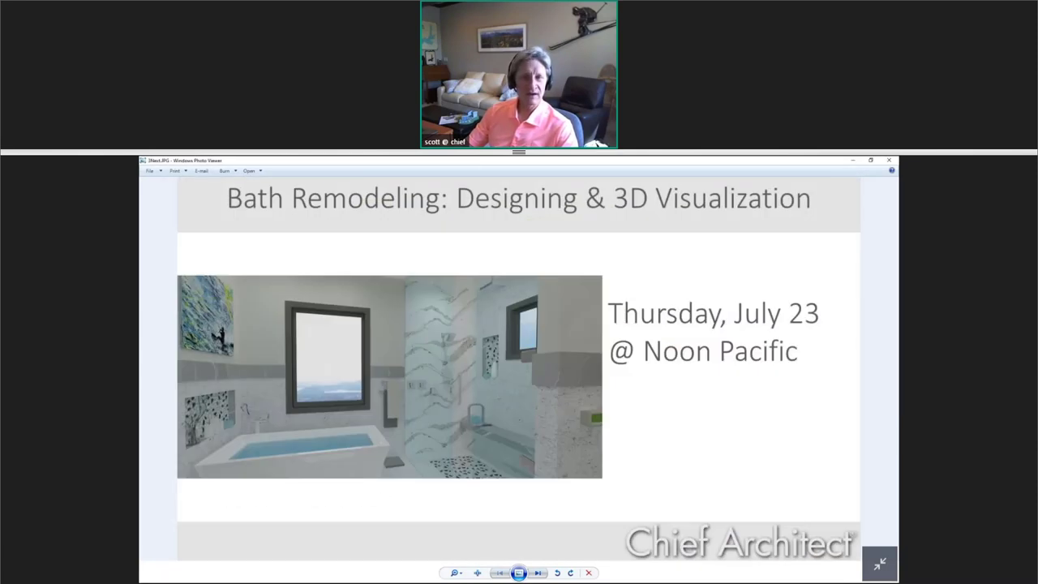